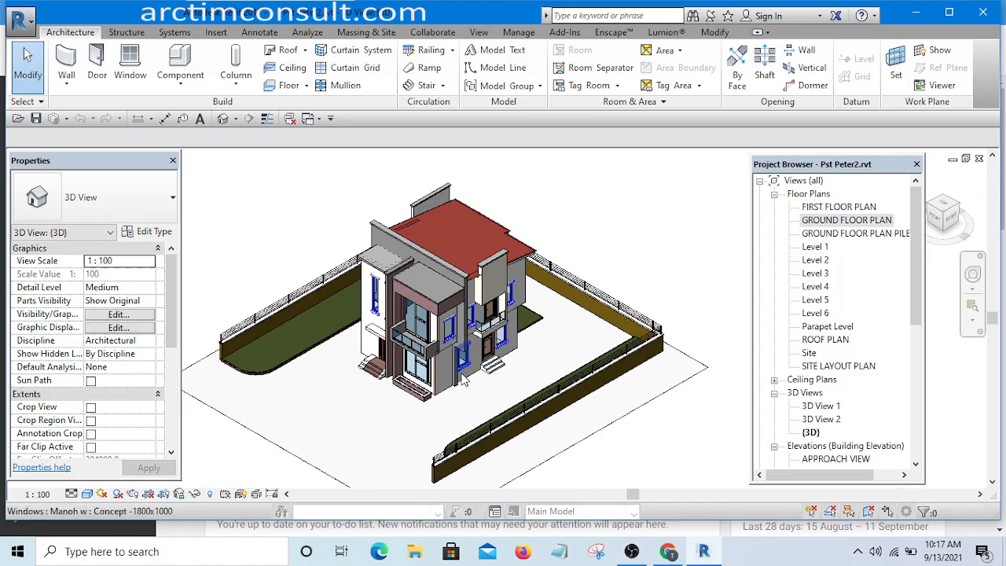
Examine the Pst Peter2 house from the front in 3D, and open its GROUND FLOOR PLAN for a closer look
middle_click_drag(412, 393, 496, 338, "shift")
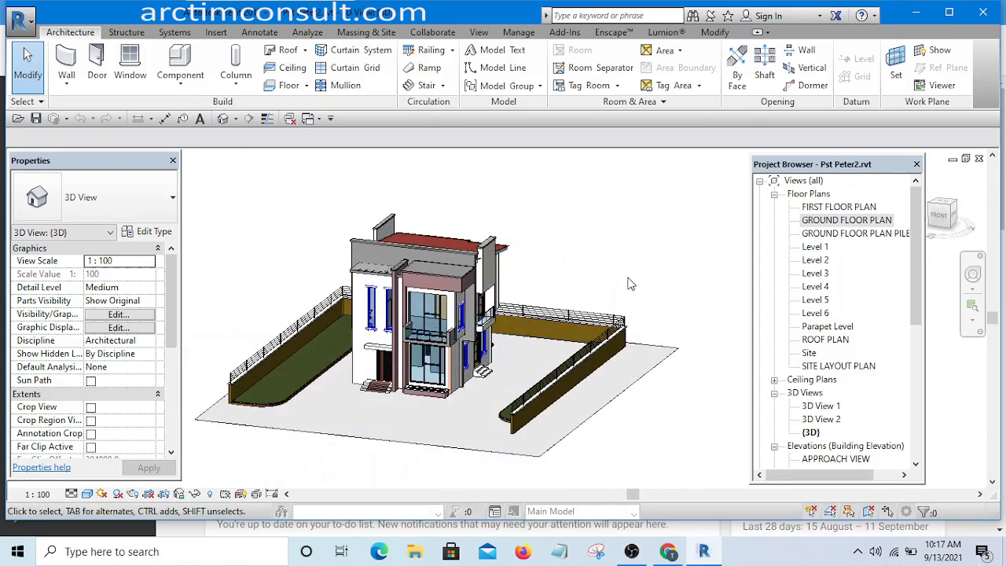
middle_click_drag(626, 255, 628, 310, "shift")
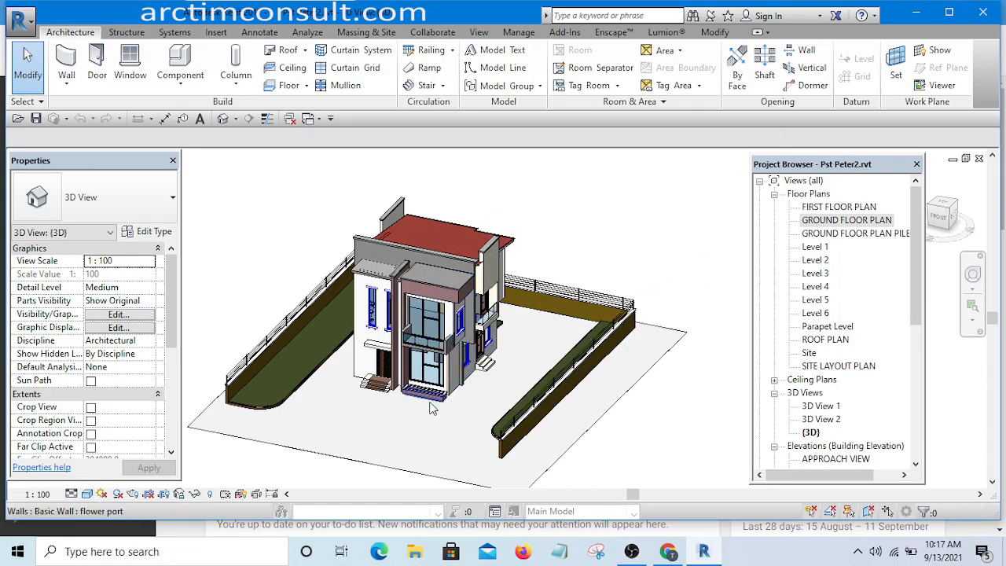
double_click(836, 221)
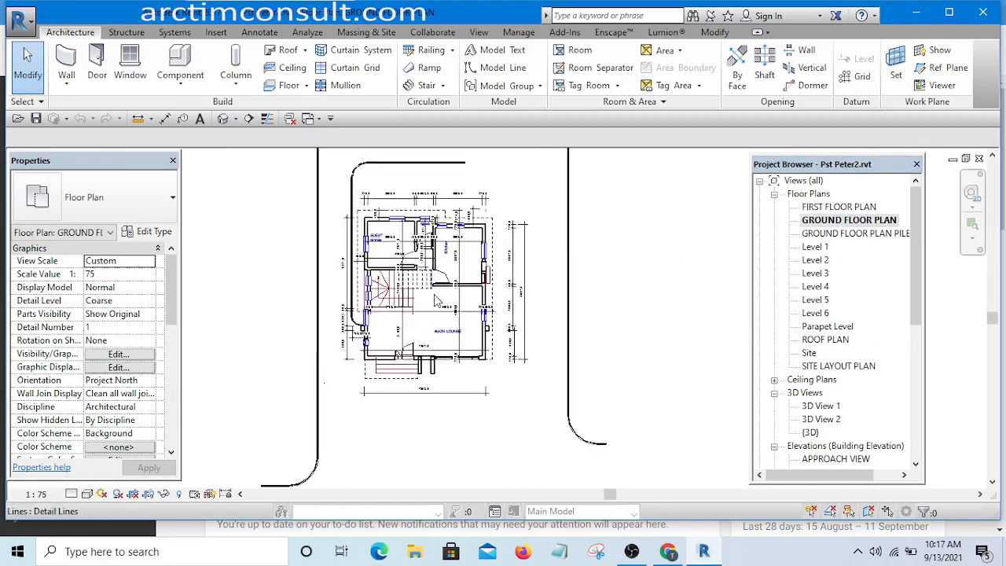
scroll(434, 296, "up", 4)
scroll(507, 303, "down", 2)
middle_click_drag(490, 293, 493, 305)
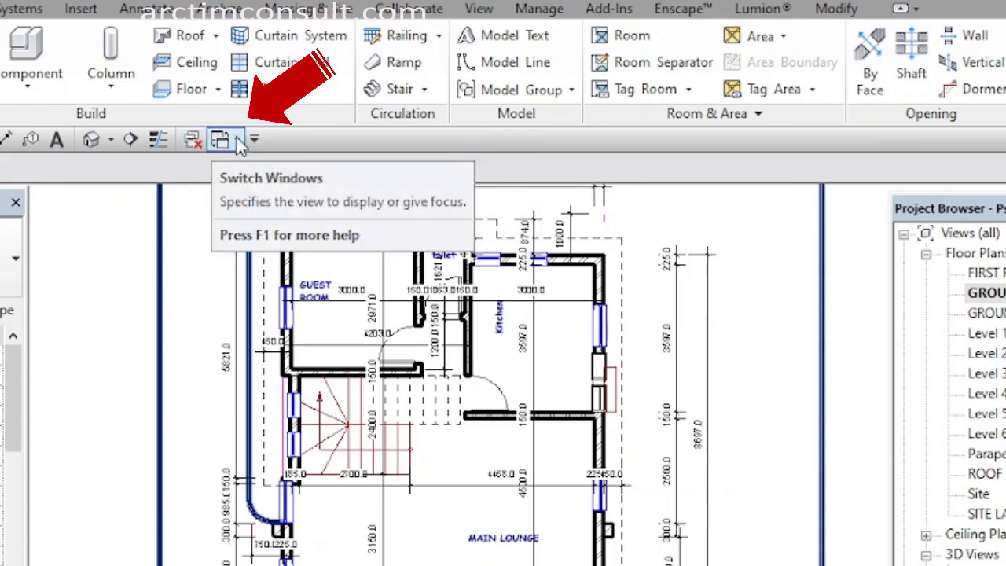
Switch to the Ground Floor Plan of the project How to Model a Building using Revit Architecture.rvt
left_click(238, 142)
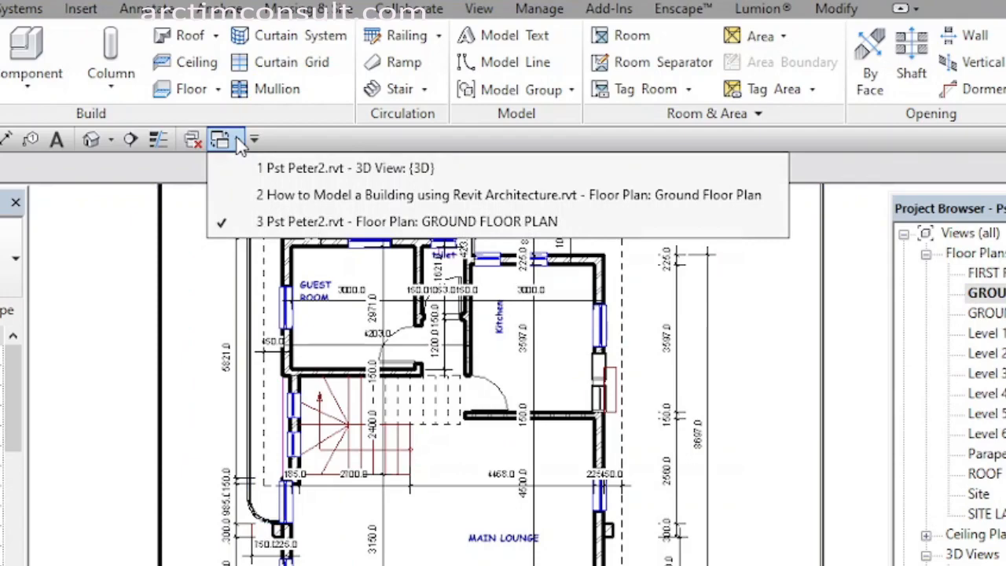
left_click(334, 197)
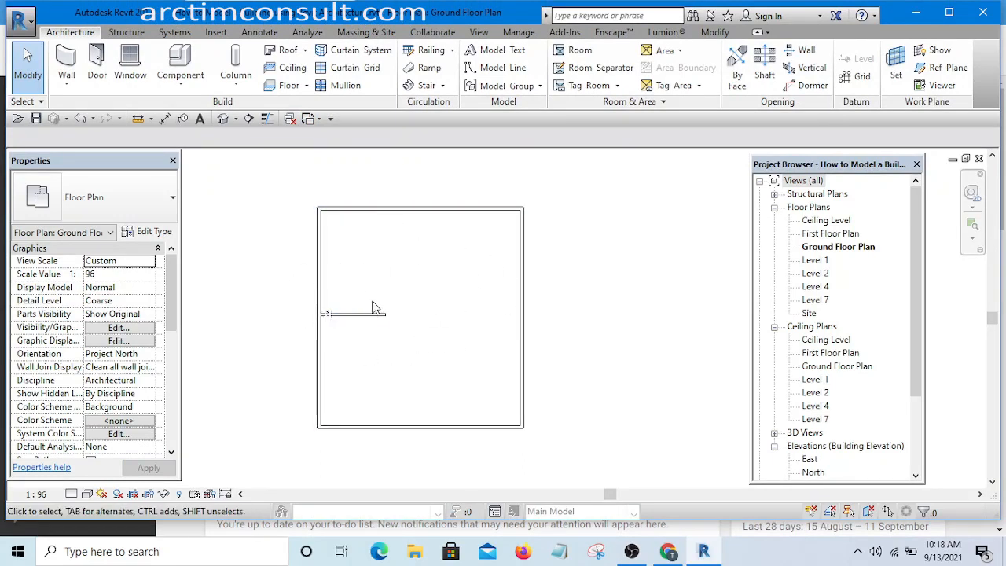
middle_click_drag(444, 362, 459, 321)
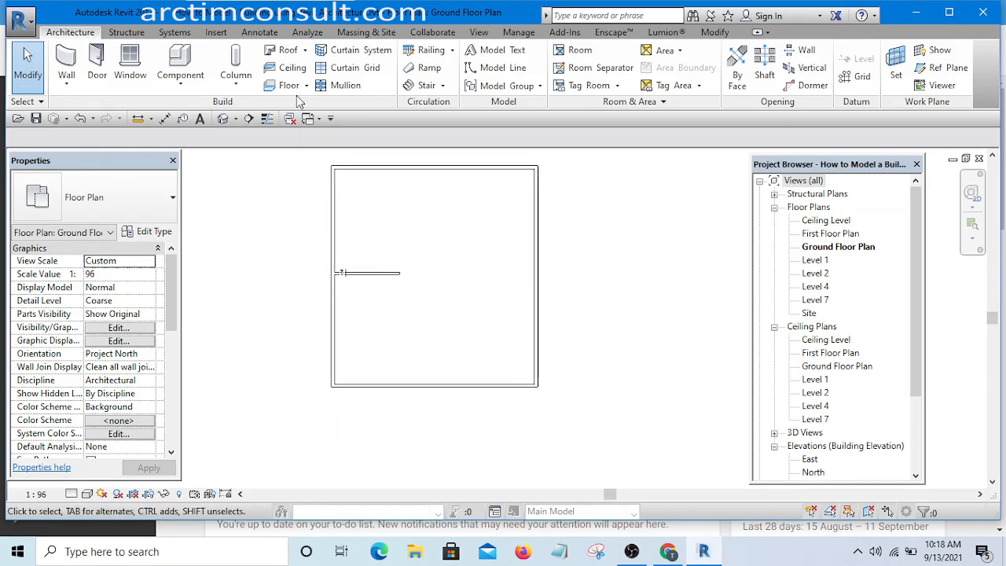
Switch back to the 3D view of Pst Peter2.rvt and open that project's GROUND FLOOR PLAN
left_click(318, 118)
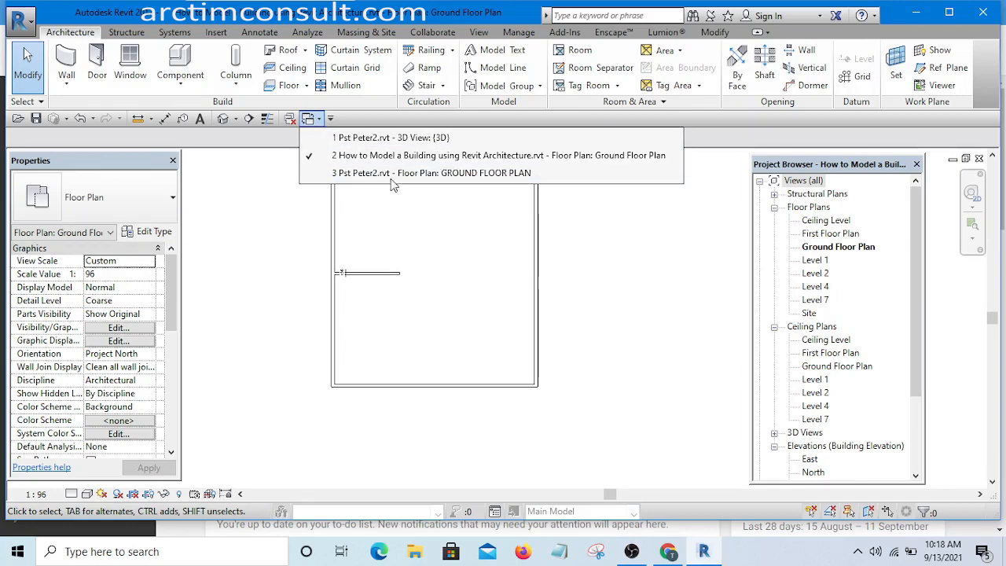
left_click(378, 138)
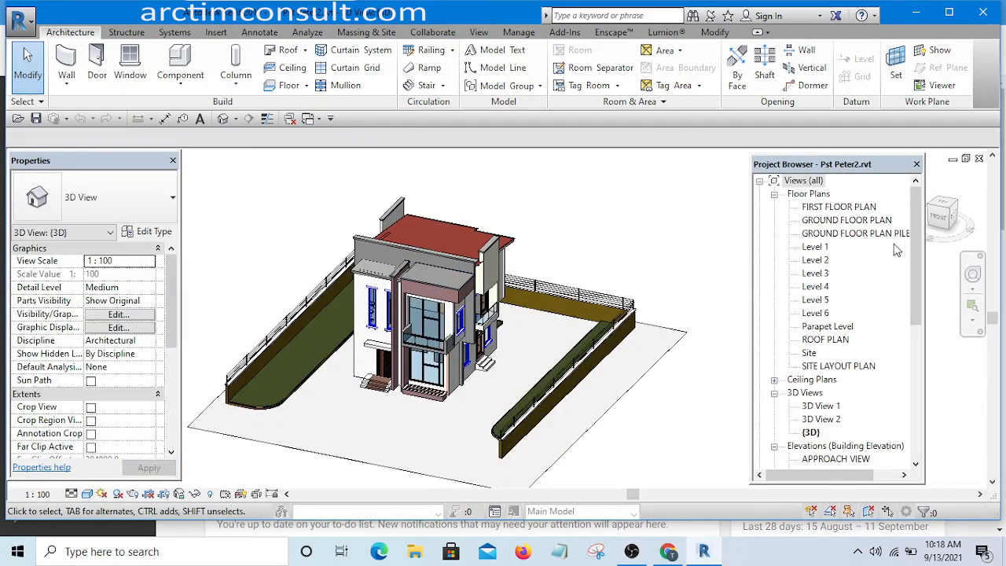
double_click(847, 223)
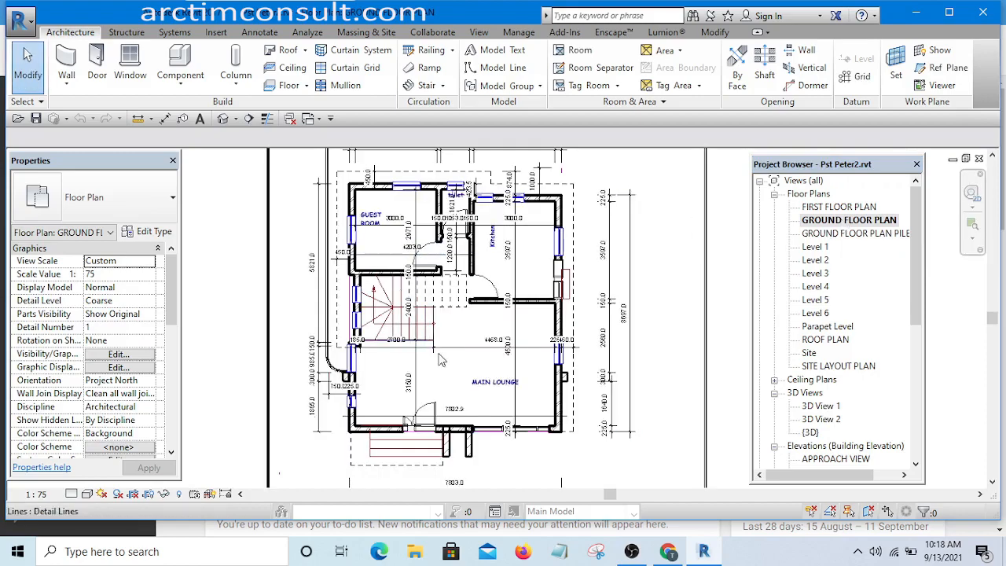
Examine the main lounge's dimensions between the partition wall below the kitchen and the front external wall
scroll(422, 346, "up", 3)
scroll(422, 346, "up", 2)
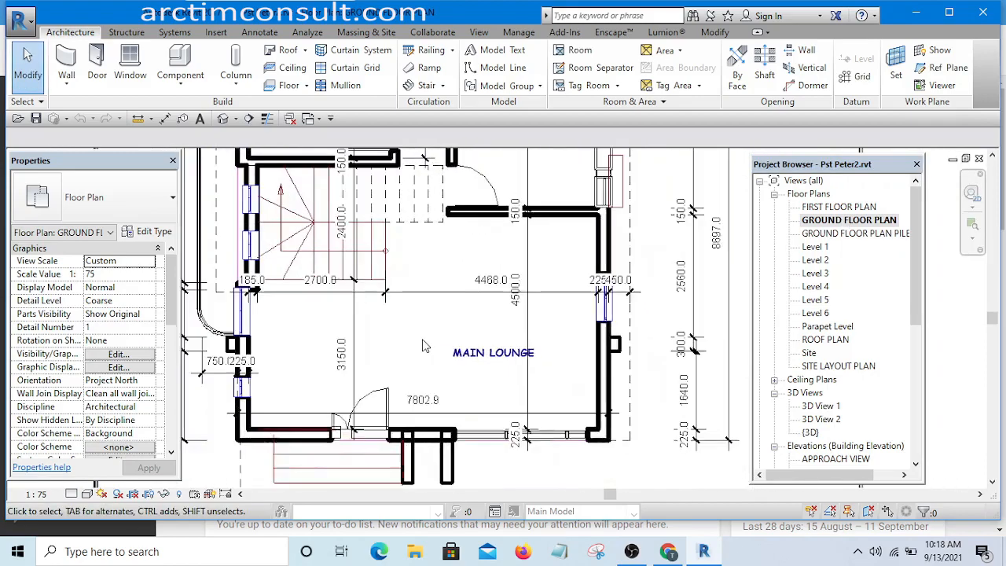
scroll(431, 343, "down", 2)
scroll(364, 356, "up", 3)
middle_click_drag(364, 355, 364, 370)
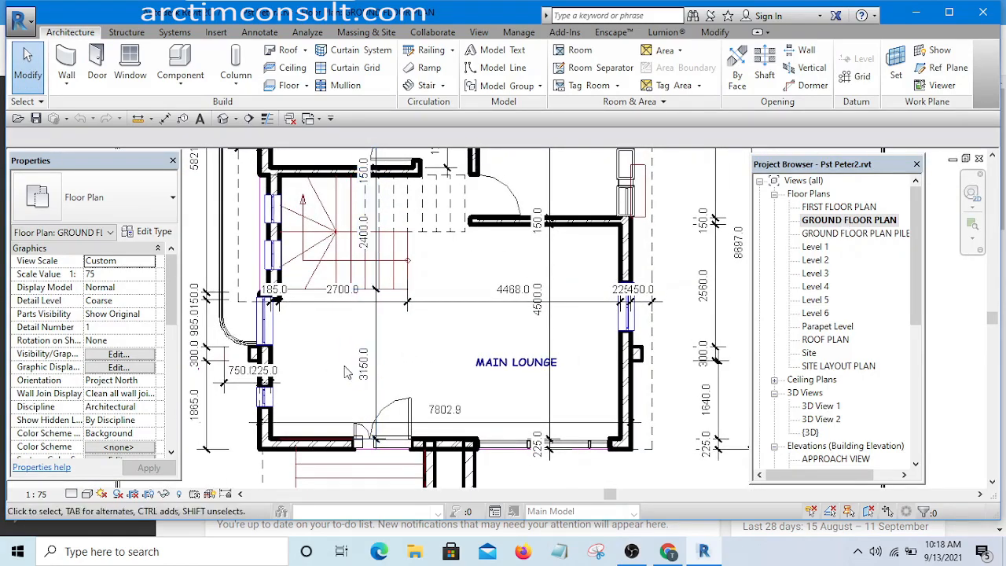
scroll(364, 377, "up", 2)
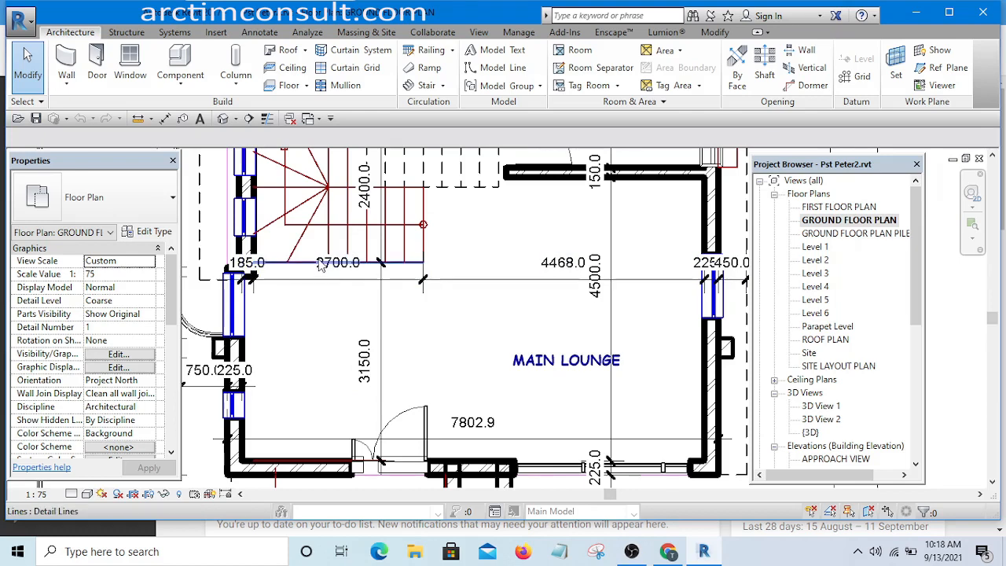
scroll(326, 277, "down", 1)
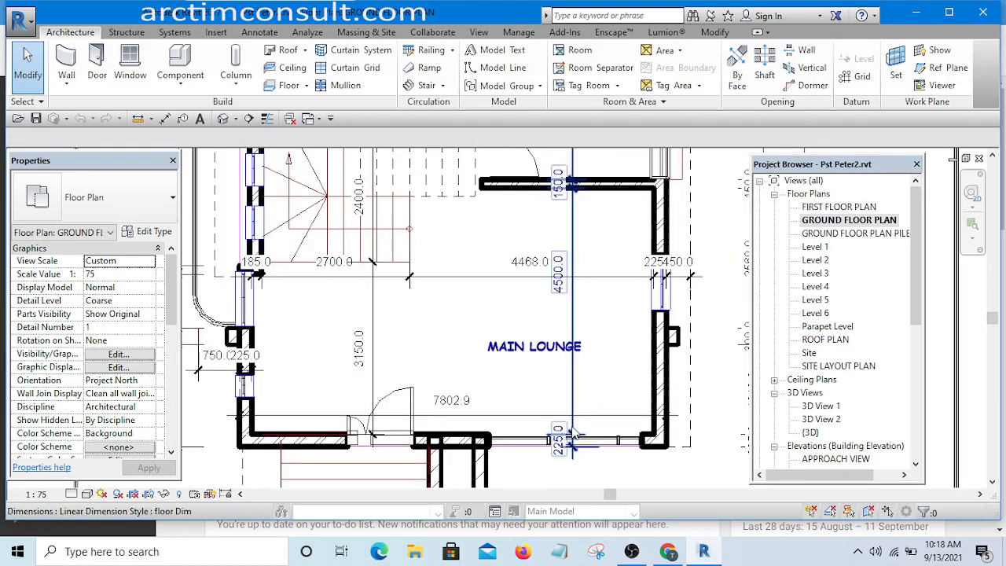
middle_click_drag(560, 226, 560, 219)
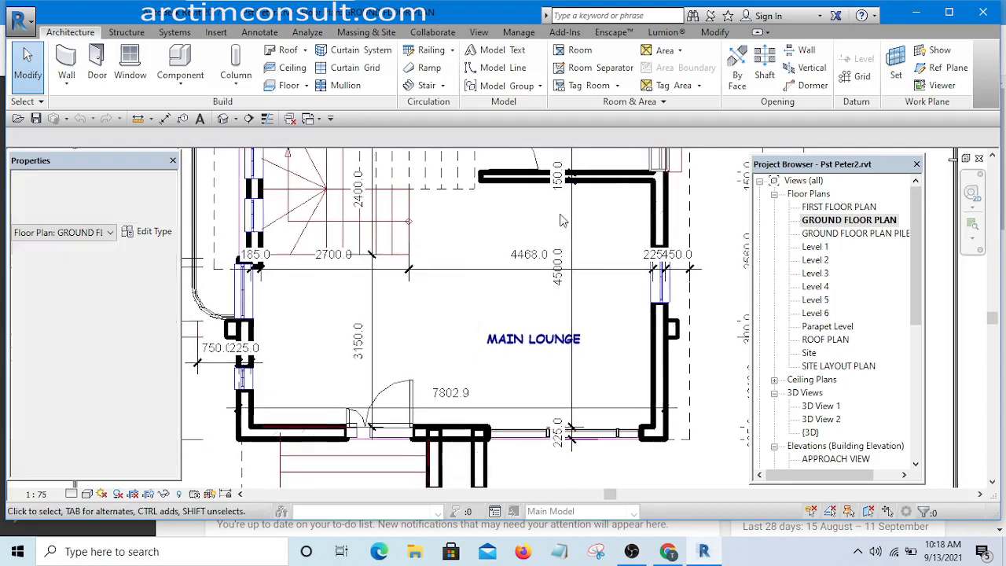
scroll(485, 321, "down", 2)
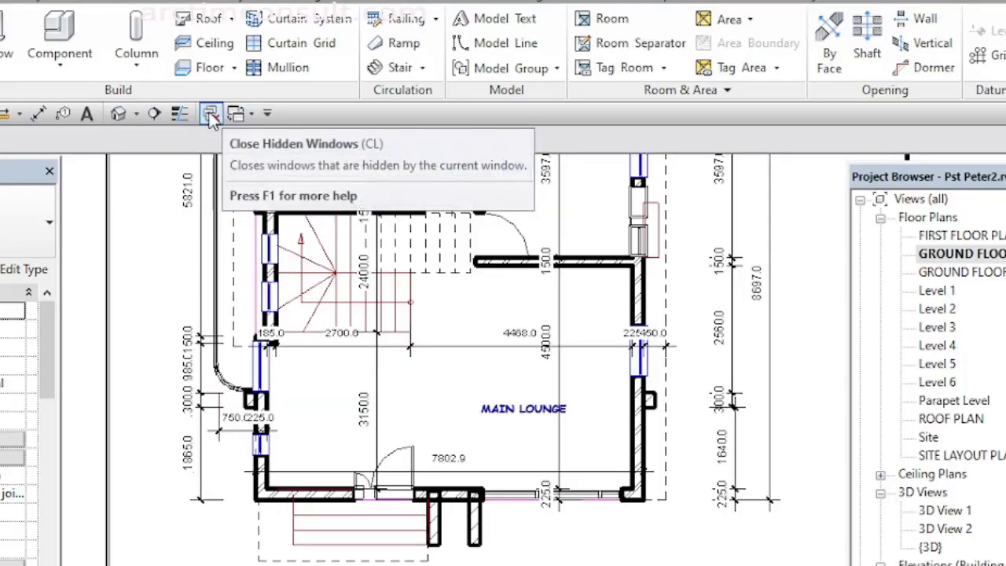
Close the hidden windows and switch to the Ground Floor Plan of How to Model a Building using Revit Architecture.rvt
left_click(290, 119)
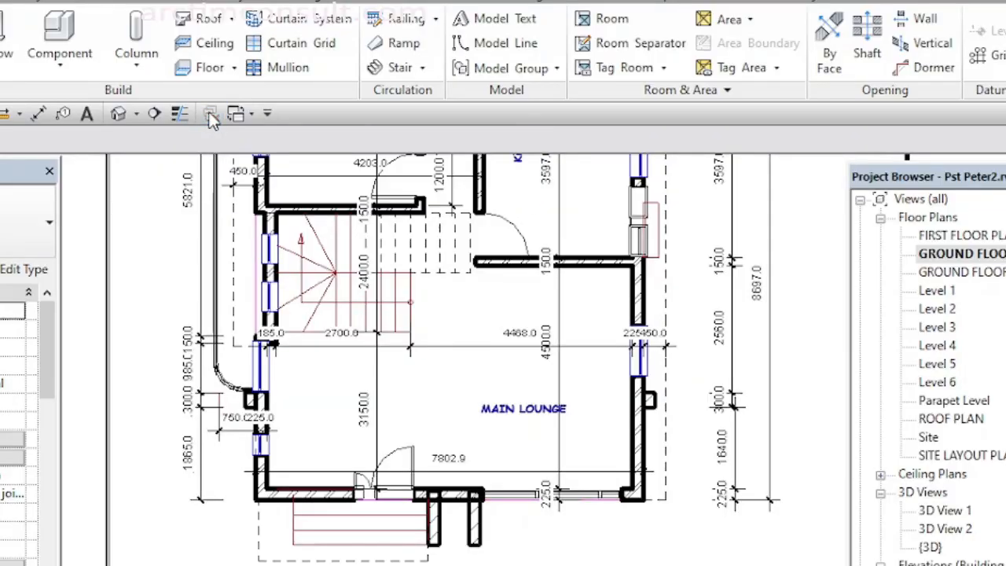
left_click(253, 116)
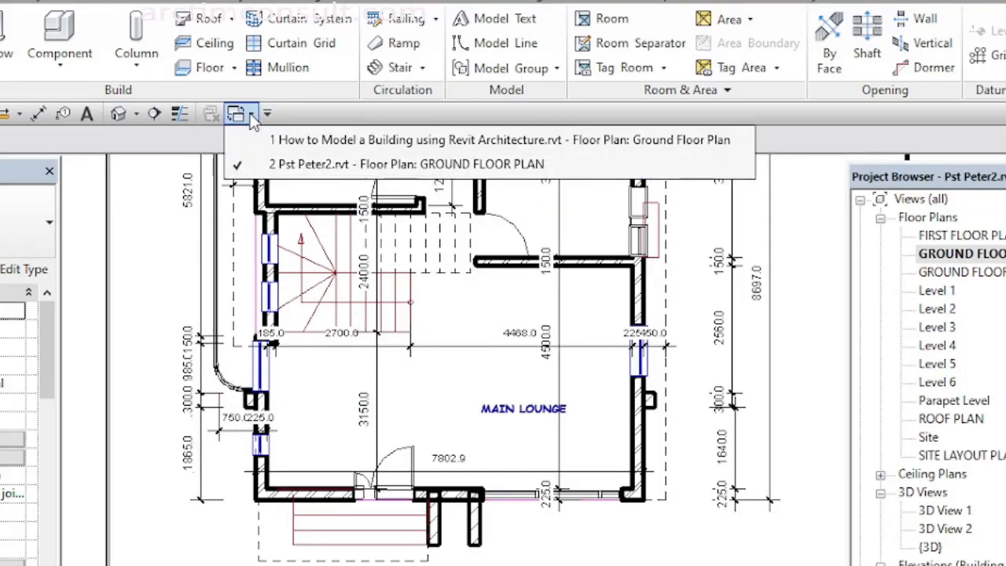
left_click(354, 140)
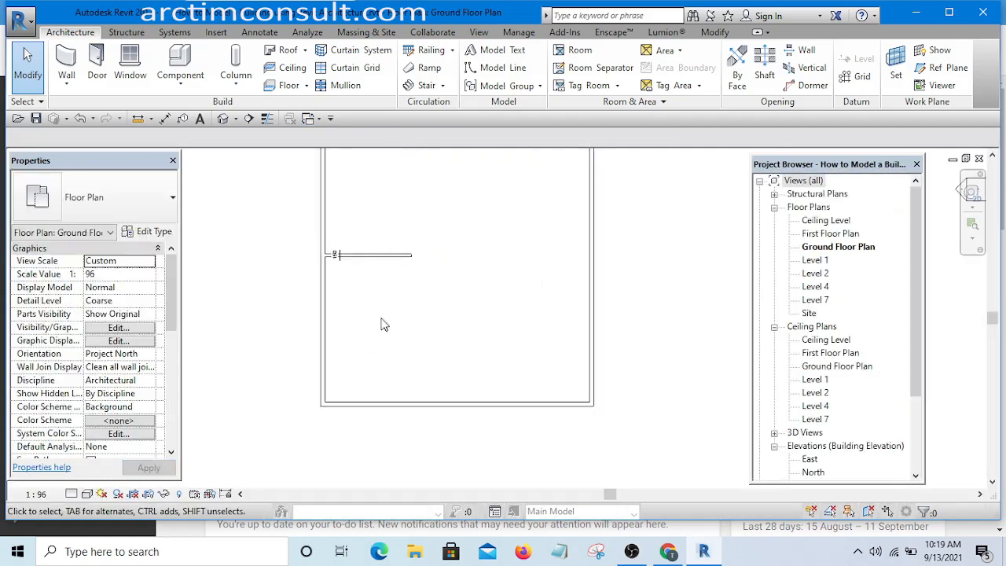
Copy the 225 external wall on the building's lower edge upward into the plan, about 4705 mm from the original
scroll(398, 269, "up", 2)
scroll(401, 295, "down", 4)
scroll(417, 382, "up", 4)
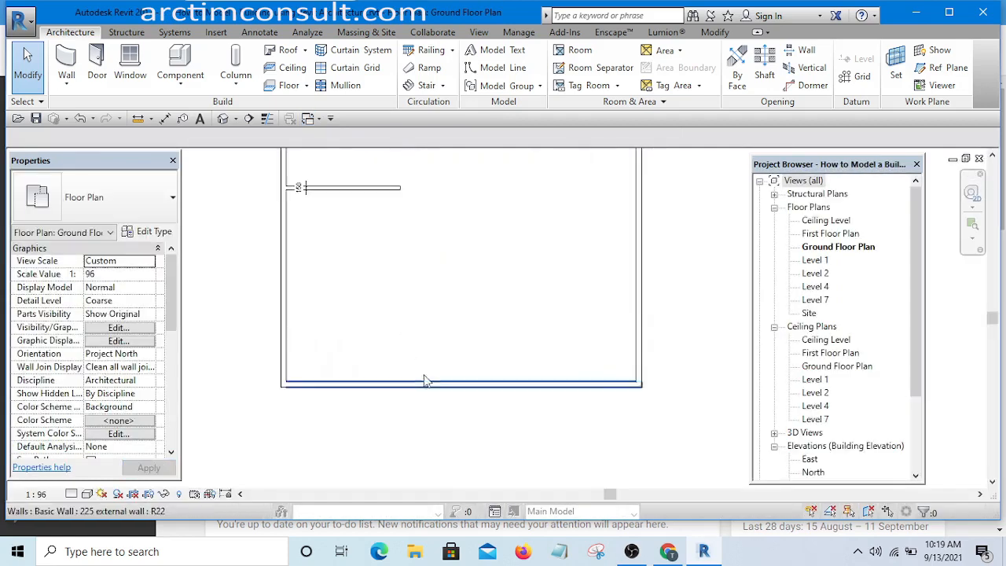
left_click_drag(462, 289, 384, 412)
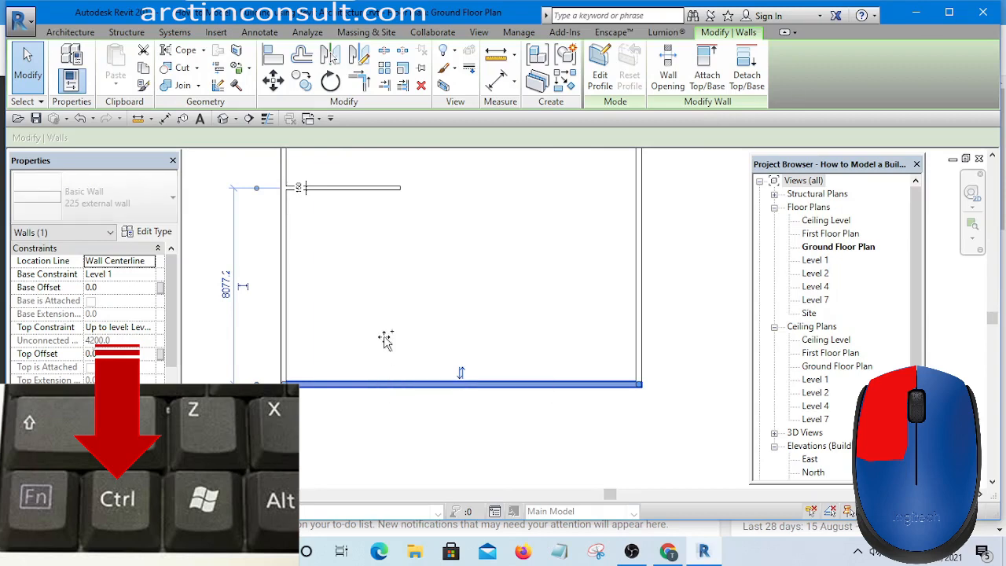
left_click_drag(381, 279, 380, 272, "ctrl")
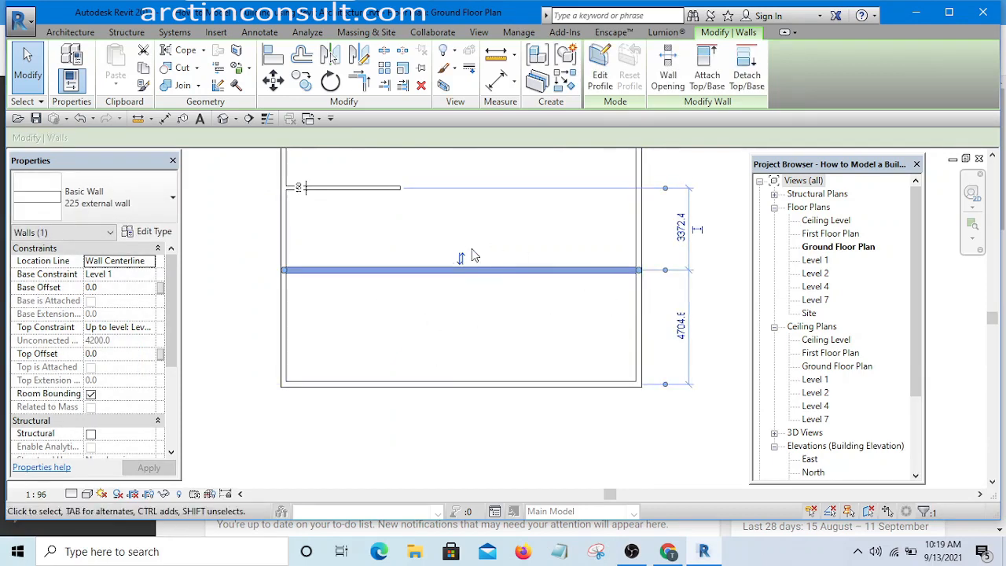
left_click(498, 341)
middle_click_drag(499, 337, 448, 357)
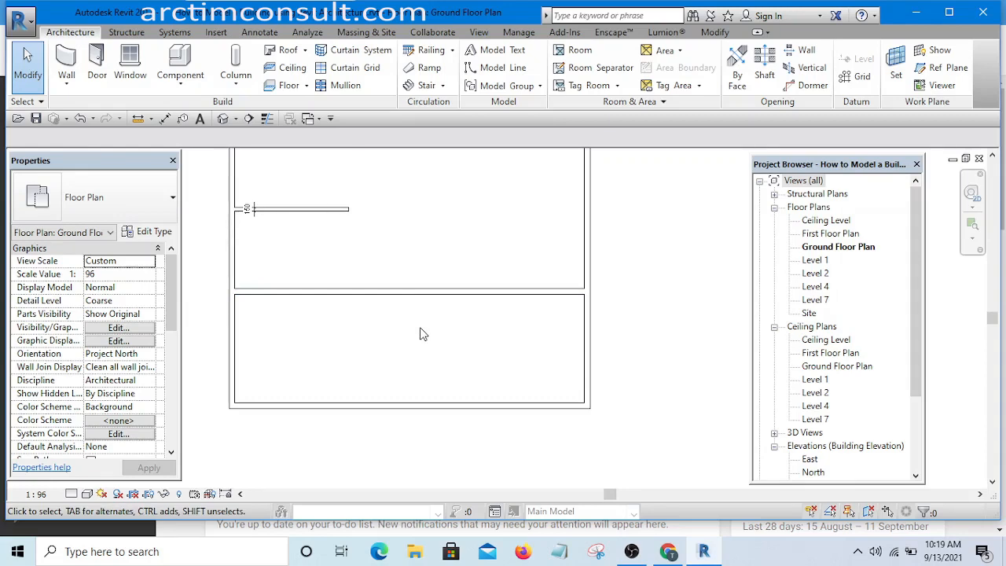
Place an aligned dimension between the facing inner faces of the copied wall and the lower external wall
key("d")
key("i")
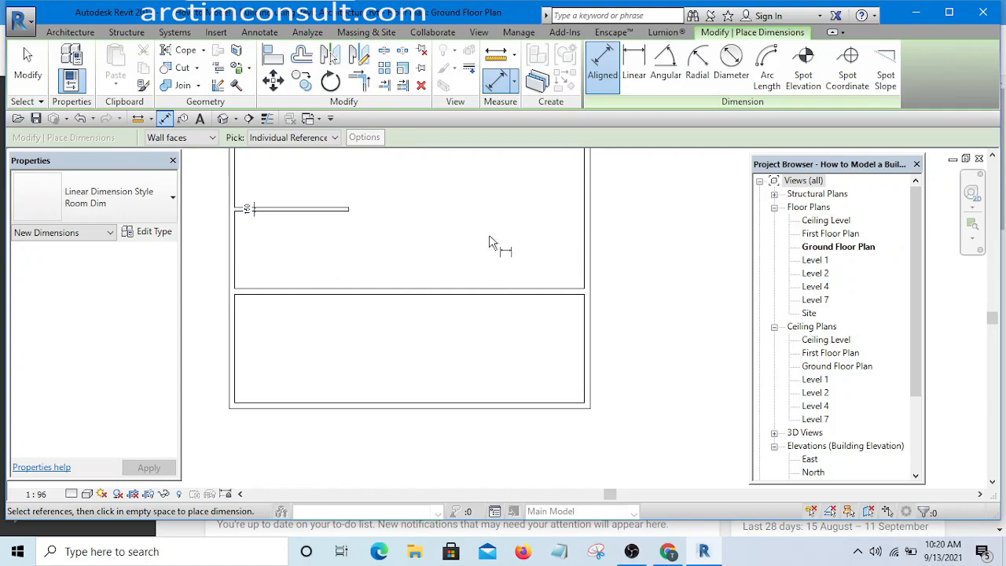
left_click(450, 299)
left_click(460, 406)
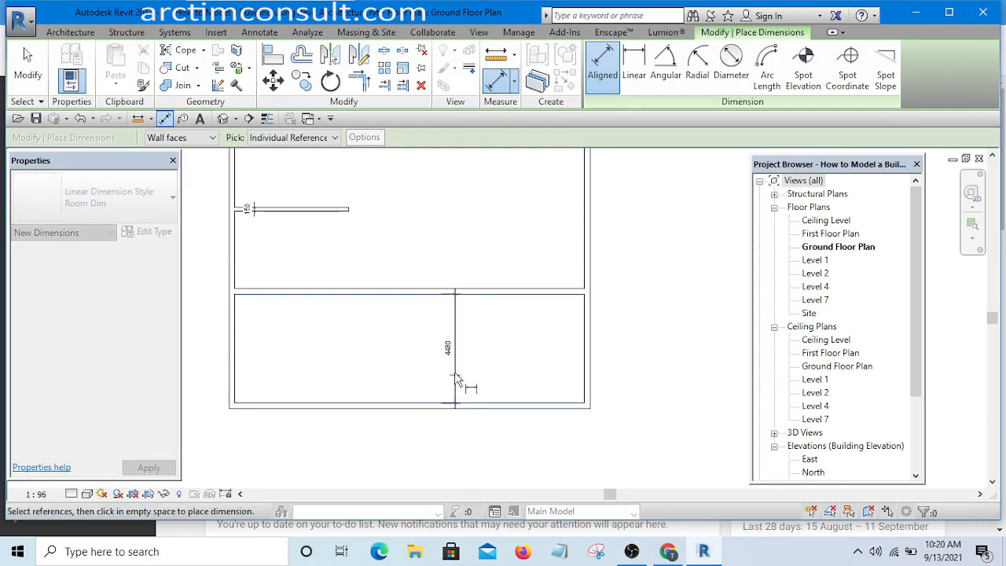
left_click(457, 379)
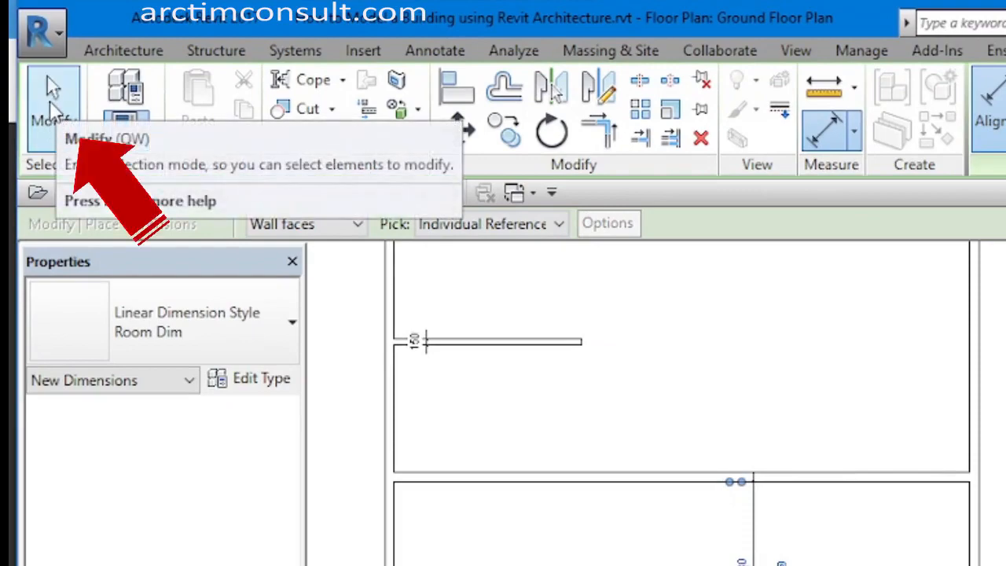
left_click(53, 98)
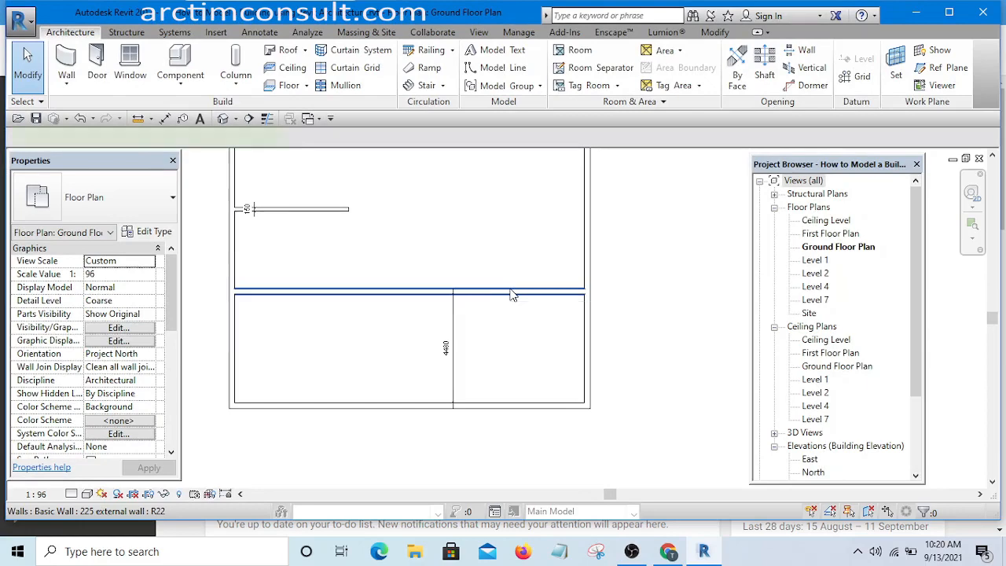
Move the copied wall by setting its clear distance from the lower external wall to 4500 mm
left_click(512, 293)
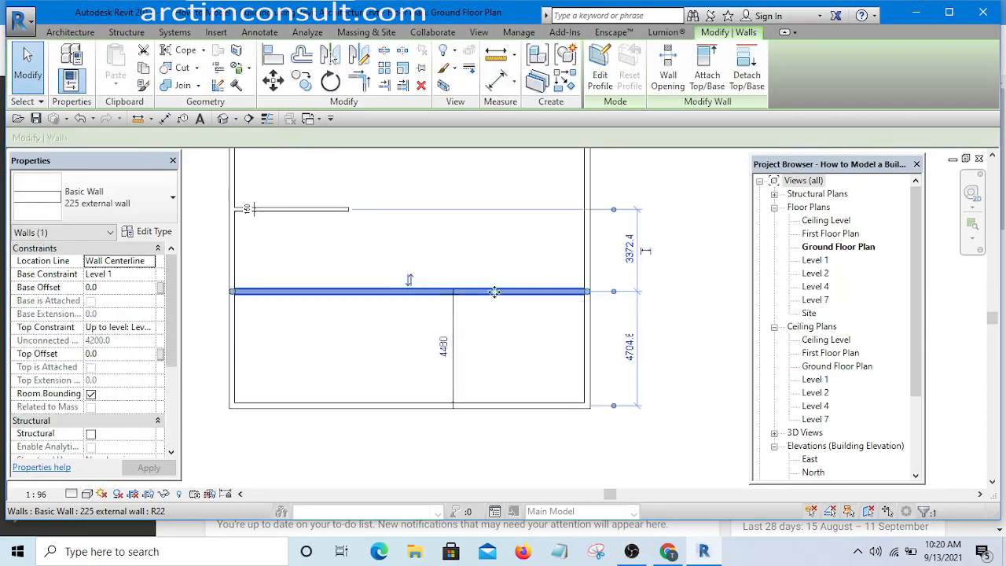
left_click(492, 320)
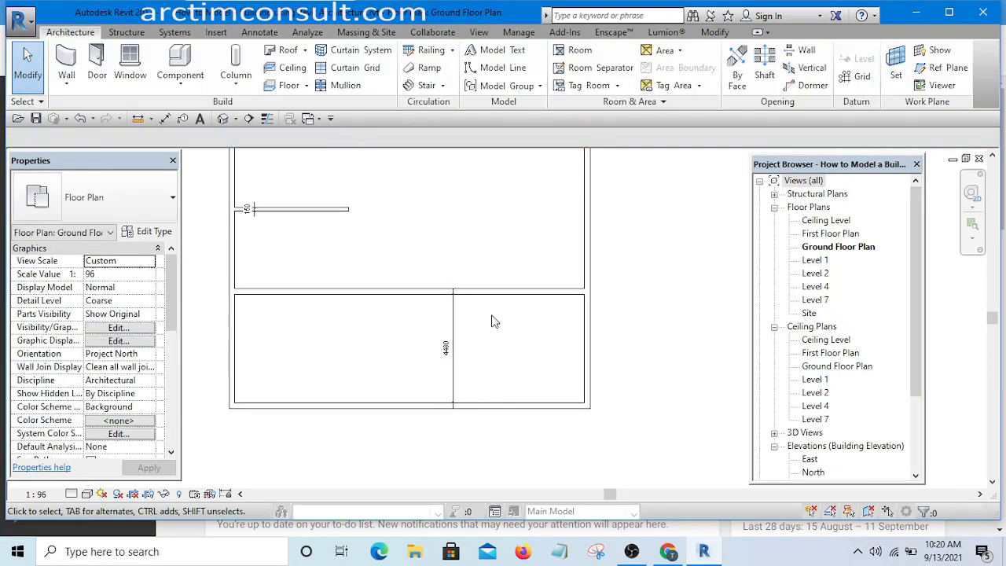
left_click(492, 292)
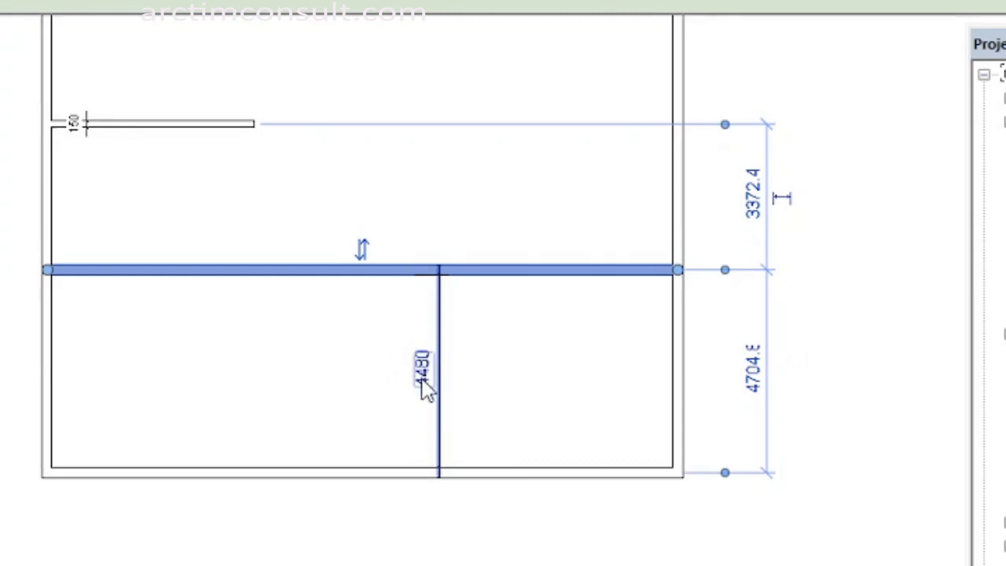
left_click(423, 369)
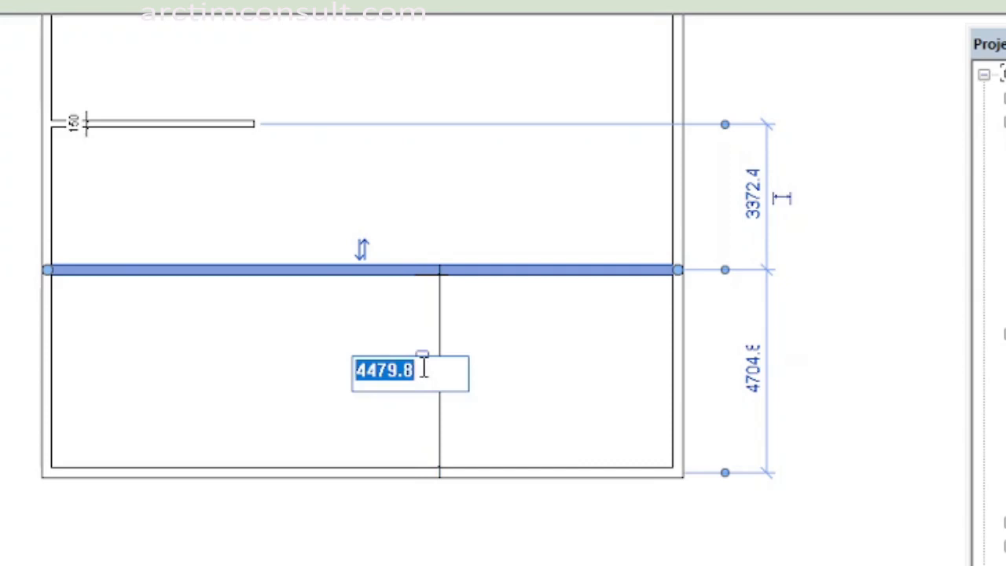
type("45")
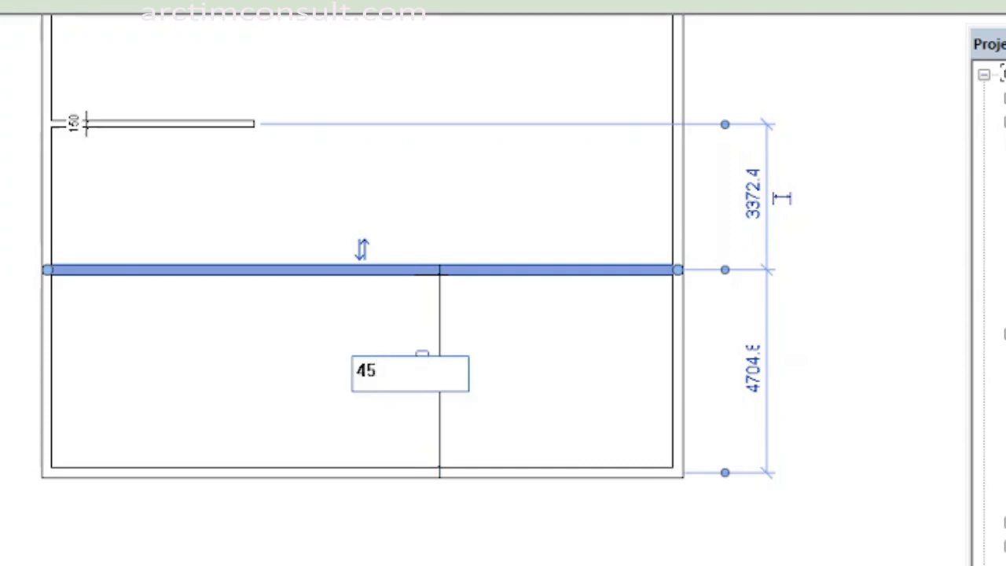
type("00")
key("Return")
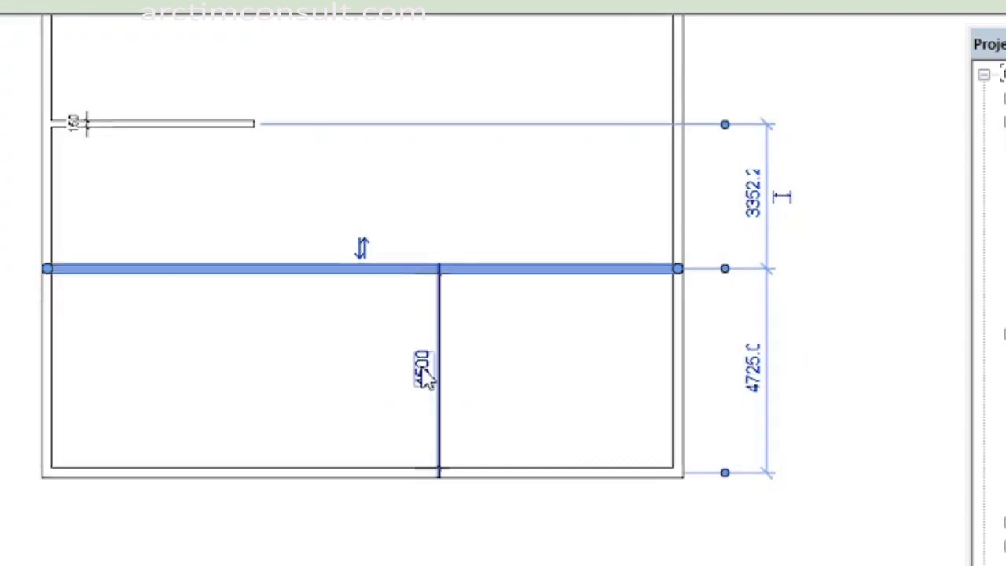
left_click(562, 341)
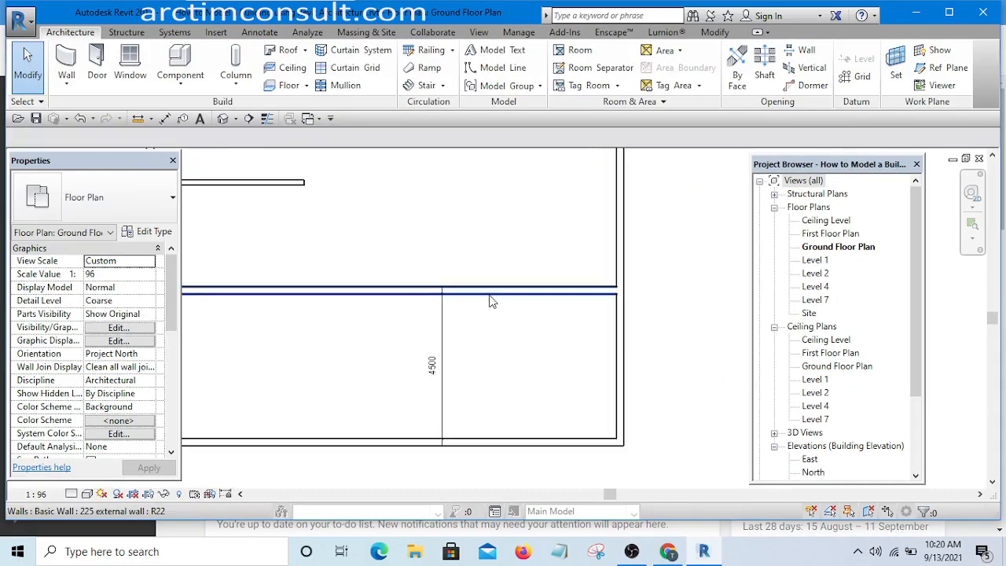
scroll(489, 301, "up", 1)
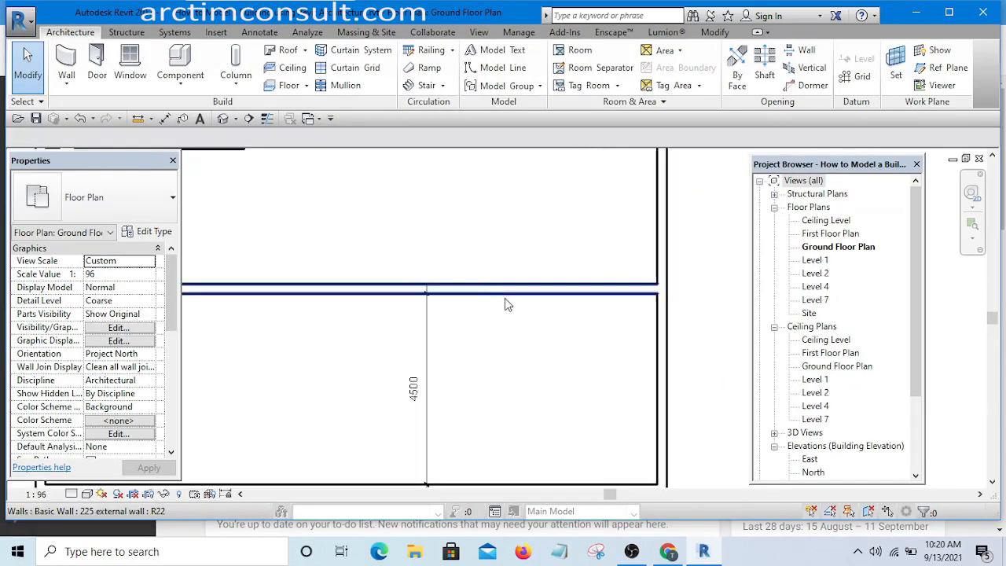
scroll(519, 295, "down", 4)
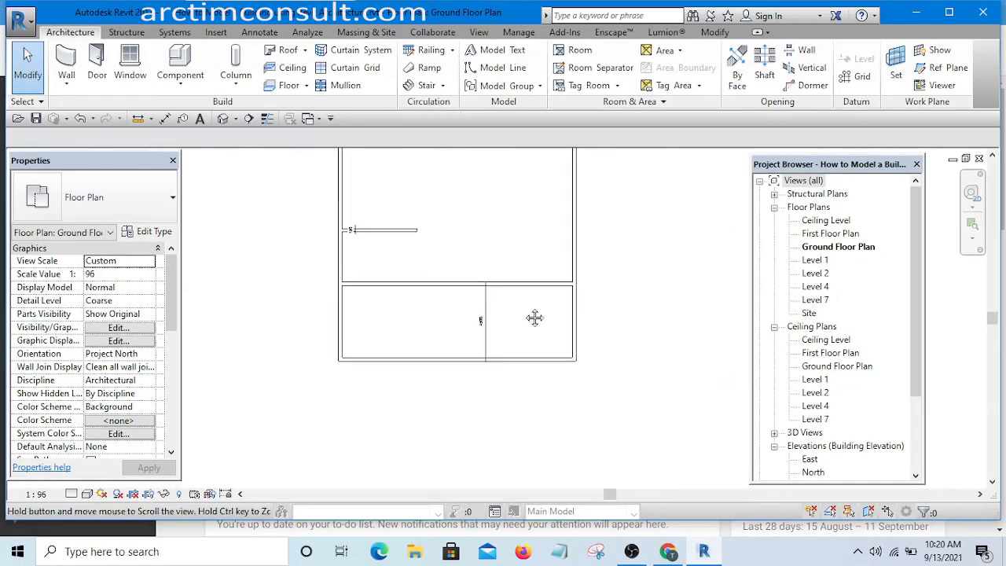
scroll(405, 321, "up", 1)
scroll(421, 315, "down", 3)
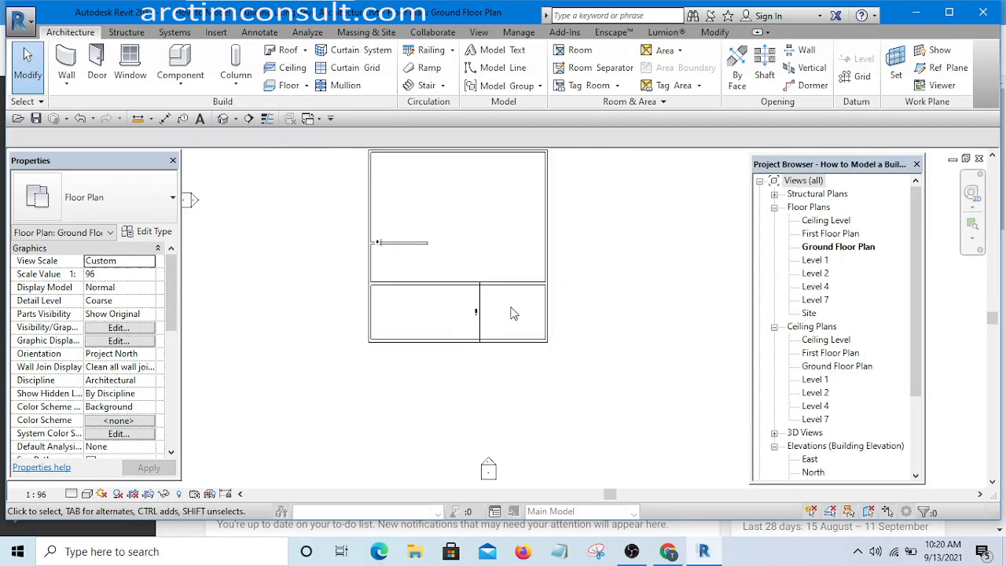
scroll(511, 314, "up", 2)
scroll(511, 315, "up", 1)
scroll(550, 308, "down", 2)
scroll(590, 303, "down", 1)
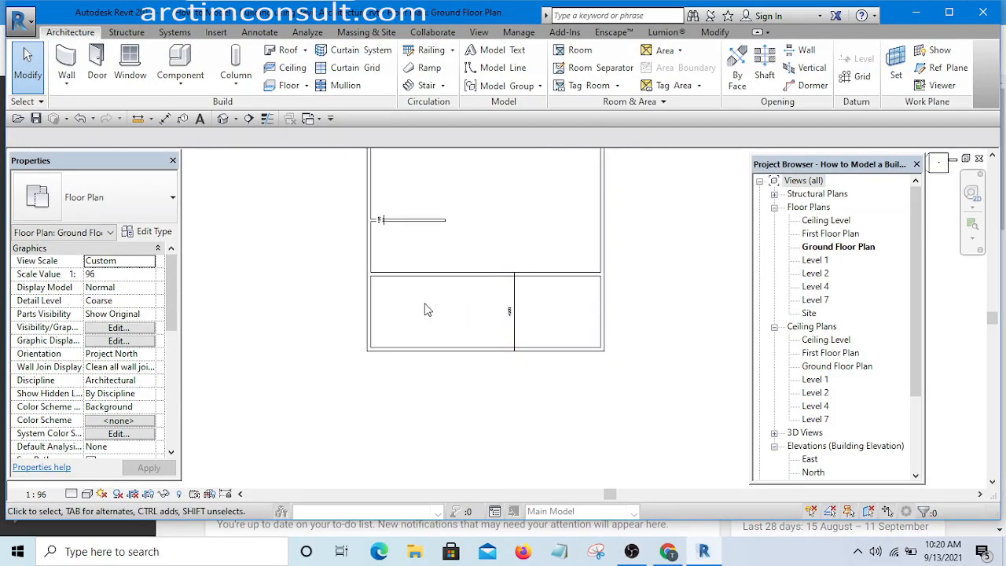
scroll(423, 310, "up", 2)
middle_click_drag(423, 311, 394, 315)
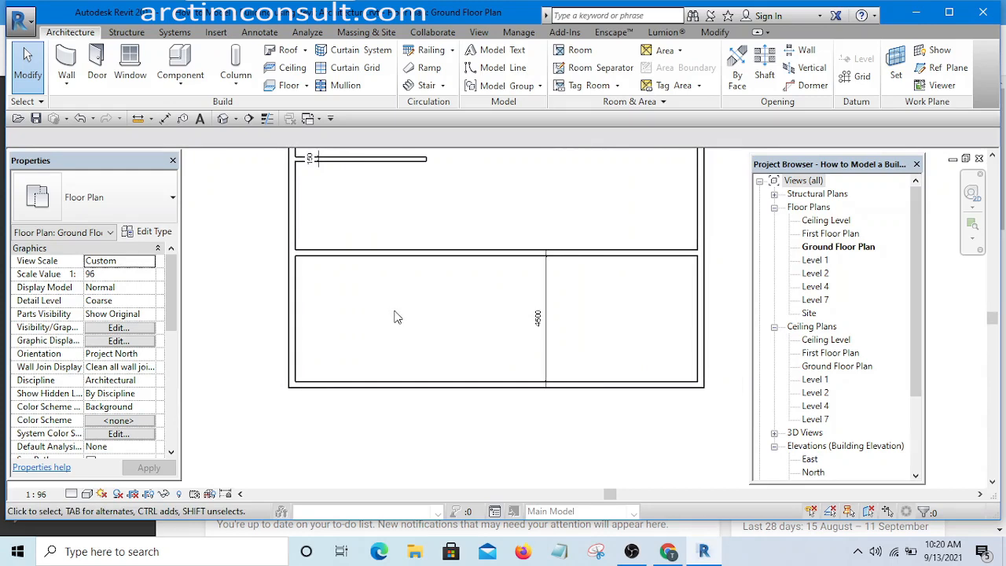
scroll(374, 310, "down", 2)
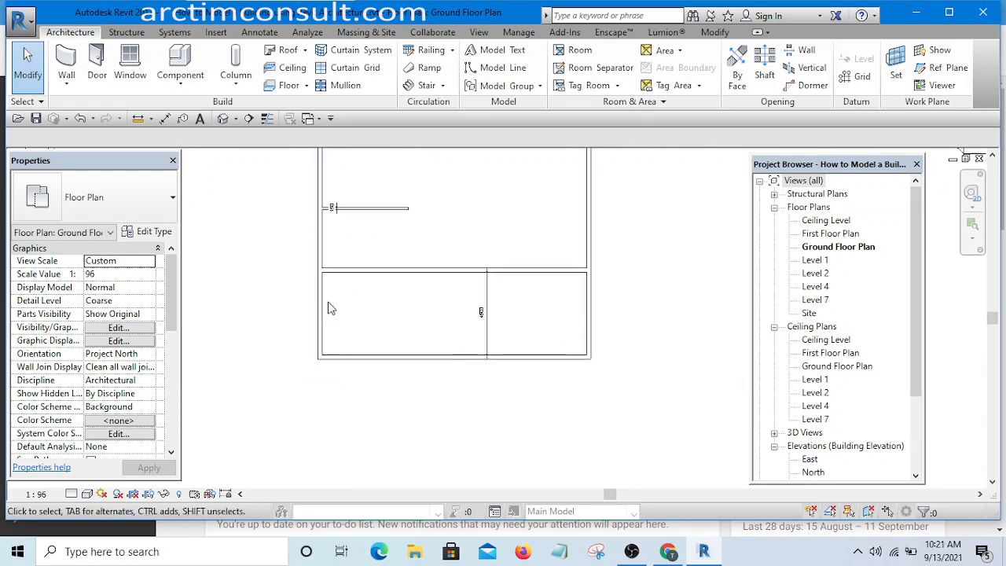
Switch to the GROUND FLOOR PLAN of Pst Peter2.rvt and dimension the main lounge's clear width and both side walls' thicknesses
left_click(319, 119)
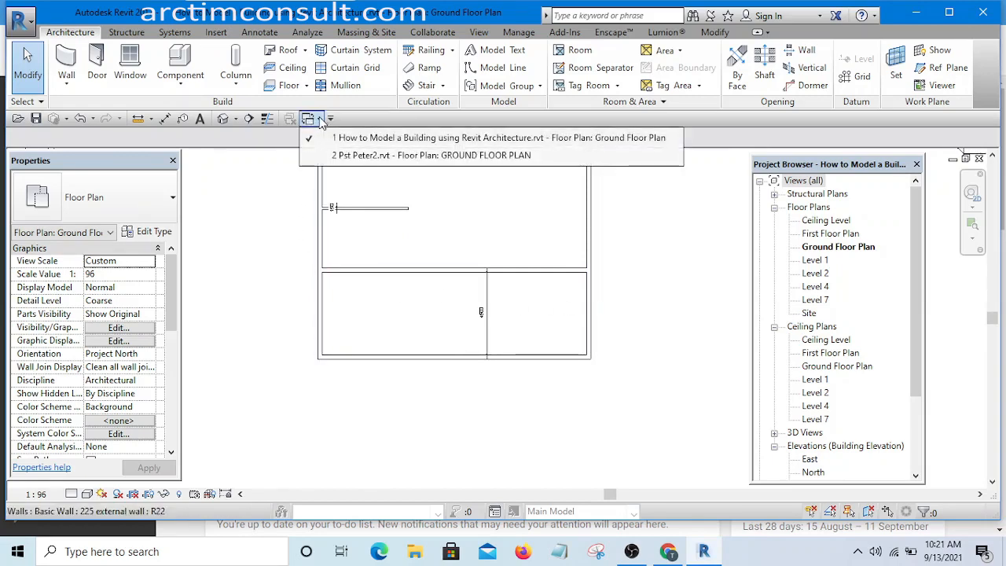
left_click(386, 156)
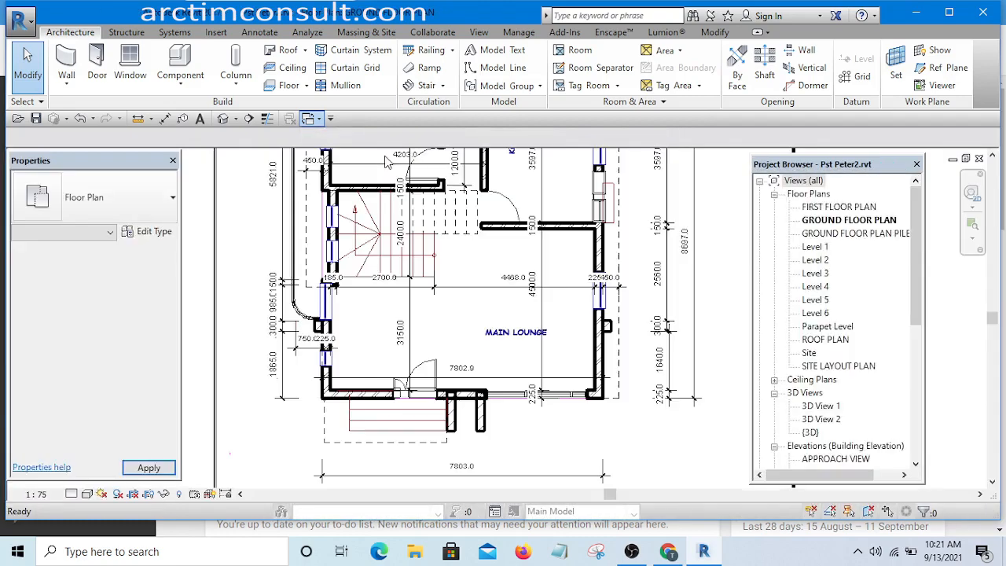
scroll(436, 390, "up", 3)
key("d")
key("i")
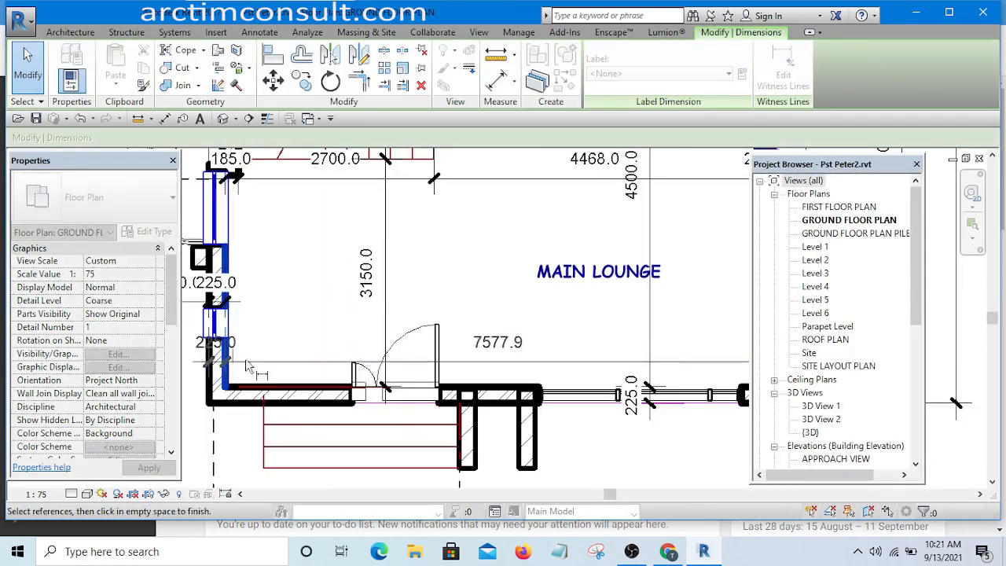
scroll(609, 354, "down", 3)
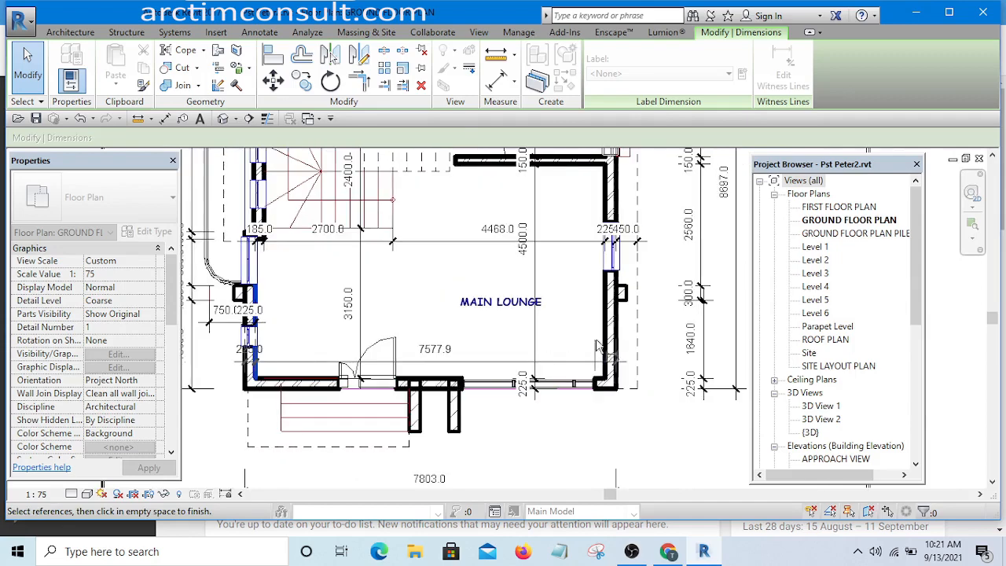
left_click(610, 346)
left_click(562, 326)
key("Escape")
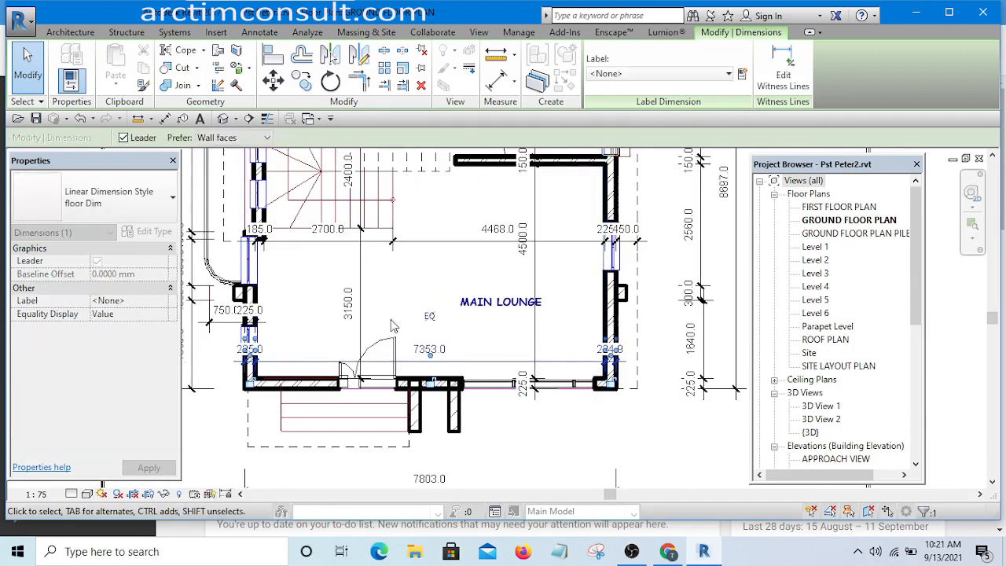
key("Escape")
scroll(425, 369, "up", 2)
scroll(331, 370, "down", 1)
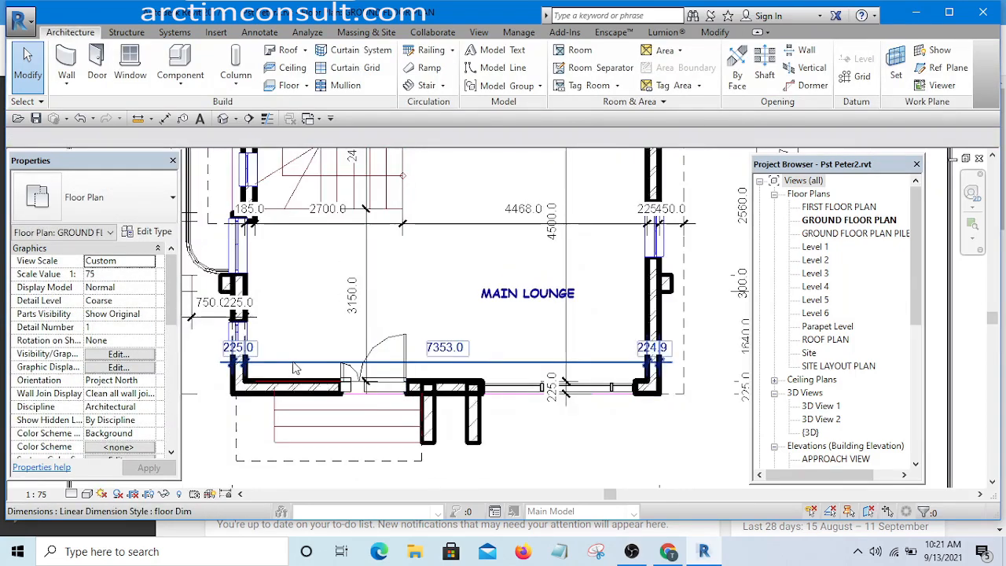
scroll(251, 371, "up", 1)
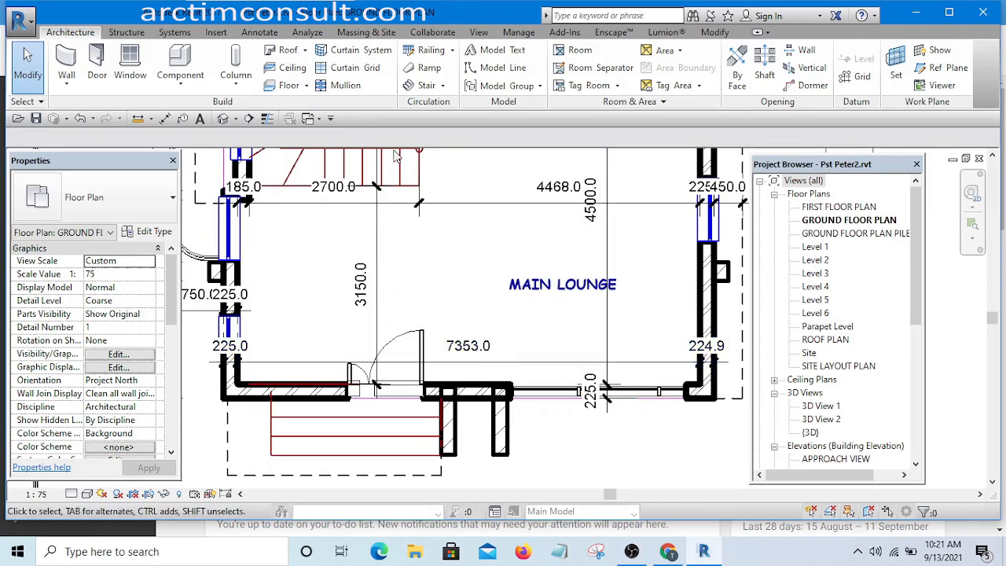
Return to the Ground Floor Plan of How to Model a Building using Revit Architecture.rvt and dimension the lower room's clear width and right-hand wall thickness
left_click(314, 118)
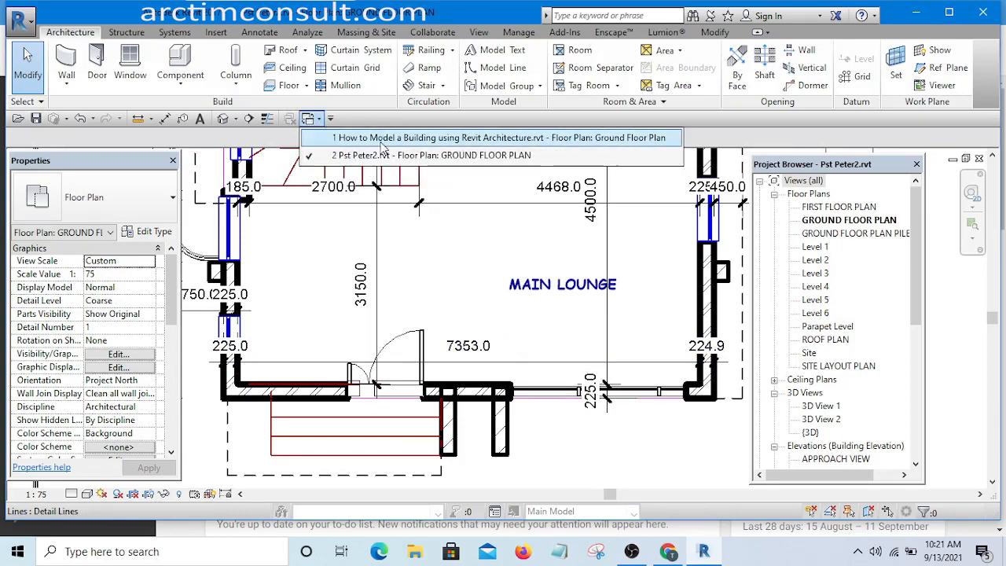
left_click(383, 138)
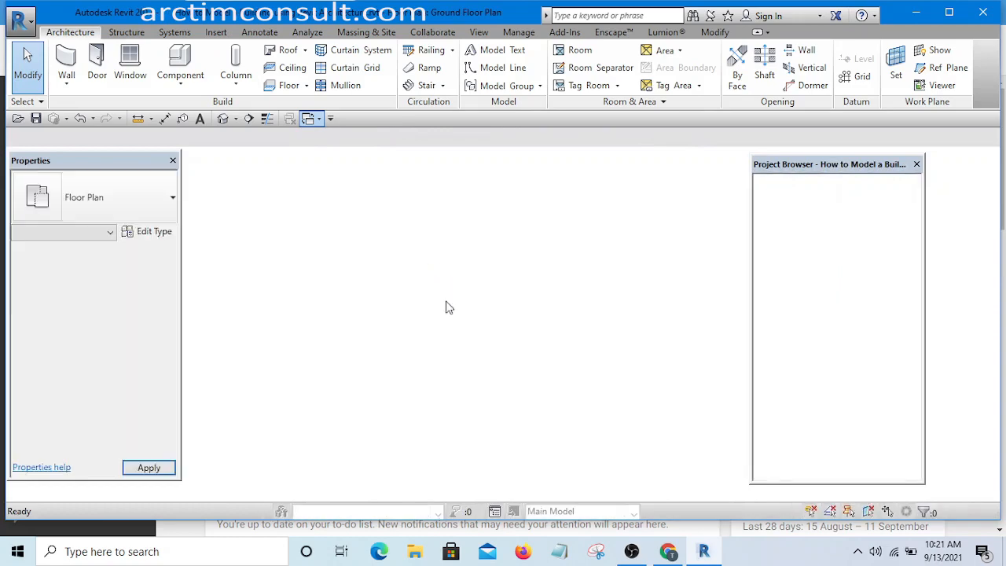
scroll(454, 328, "up", 2)
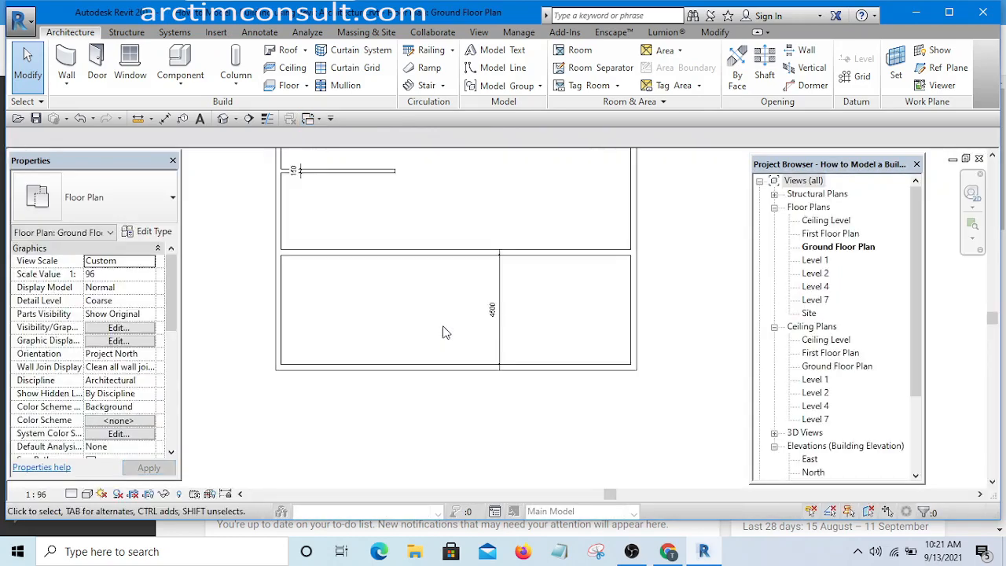
key("d")
key("i")
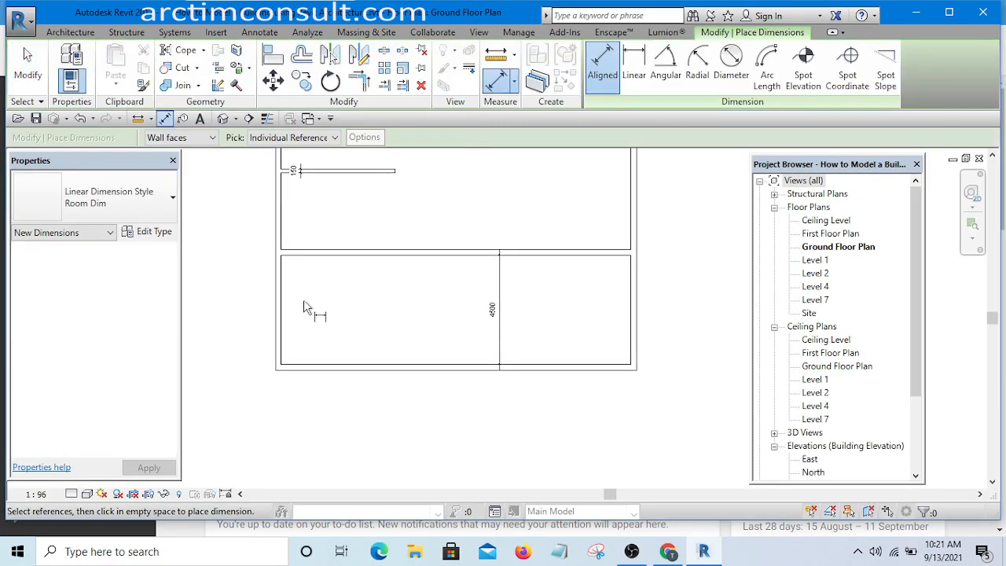
scroll(303, 301, "up", 1)
left_click(280, 308)
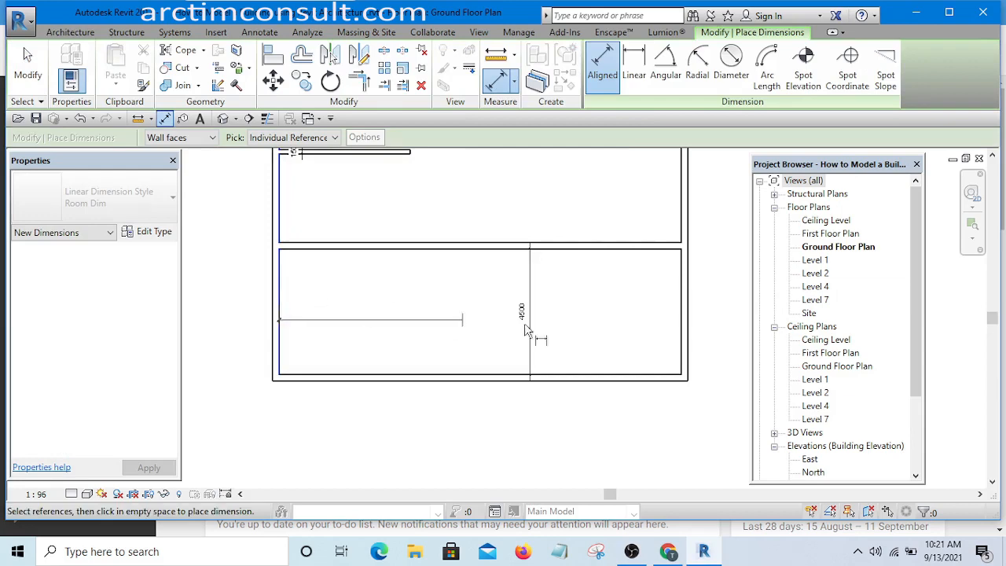
left_click(685, 322)
left_click(629, 299)
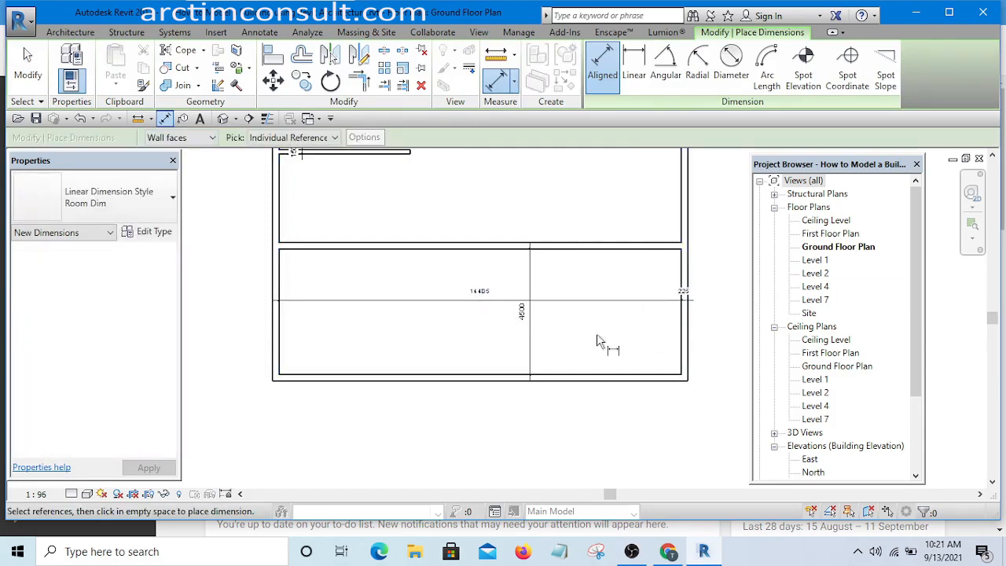
key("Escape")
key("Escape")
Move the right-hand 225 external wall by setting the lower room's clear width to 7363 mm
scroll(354, 346, "down", 2)
left_click(569, 252)
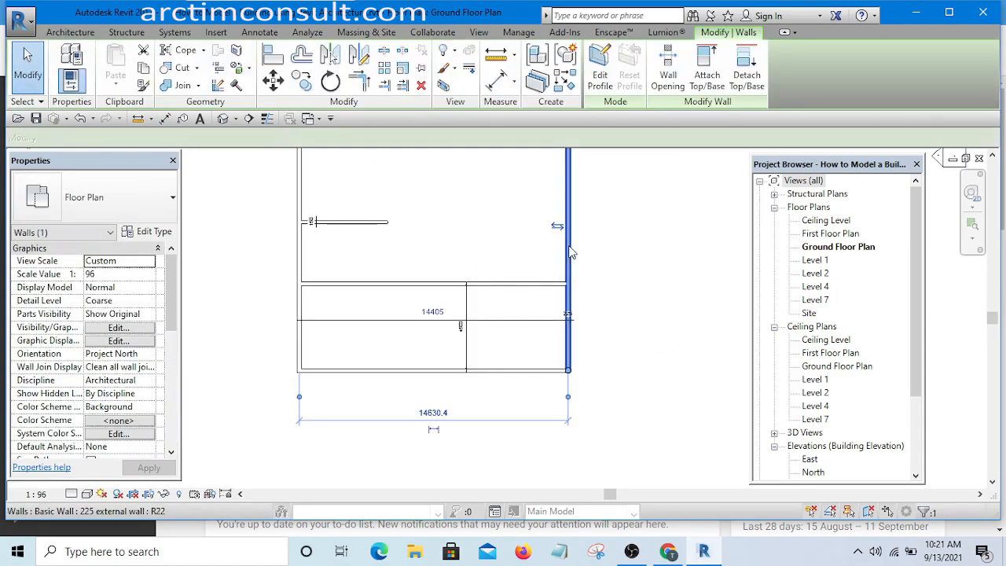
left_click(432, 312)
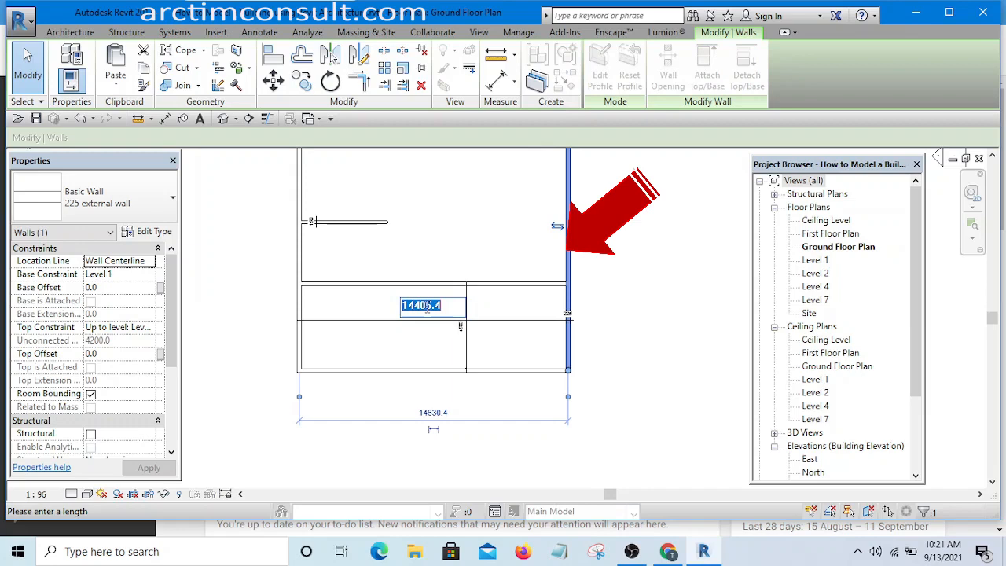
type("14405")
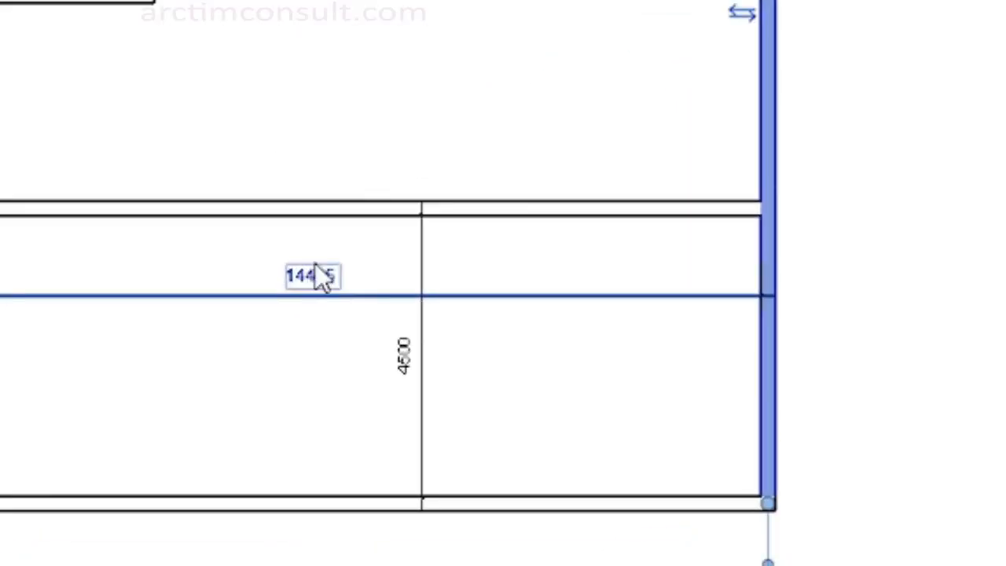
left_click(309, 279)
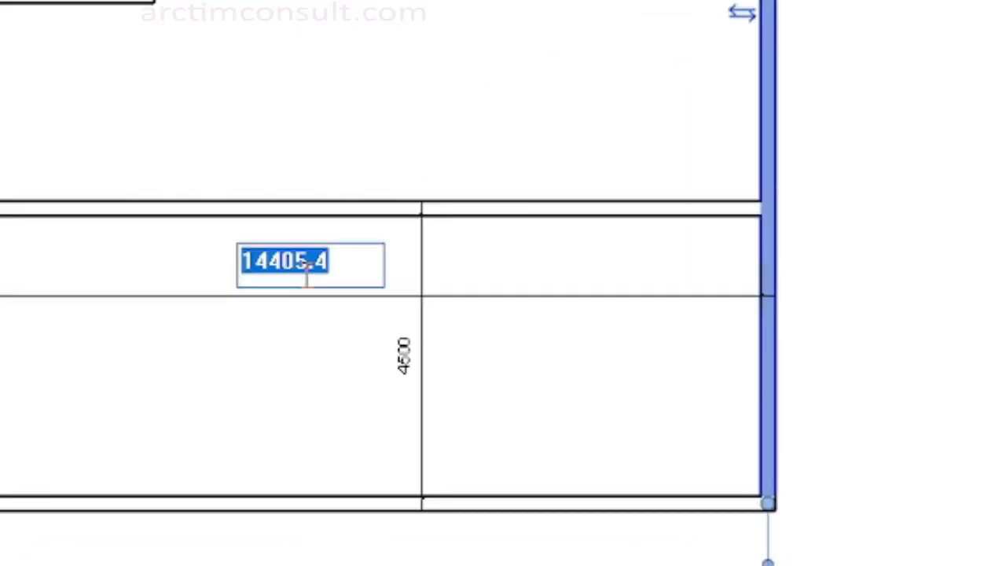
type("7")
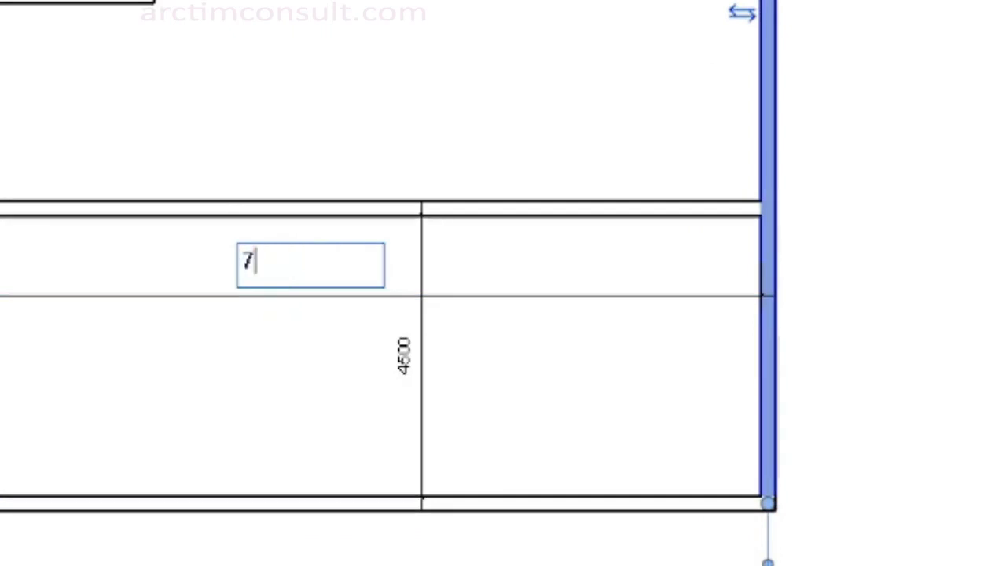
type("363")
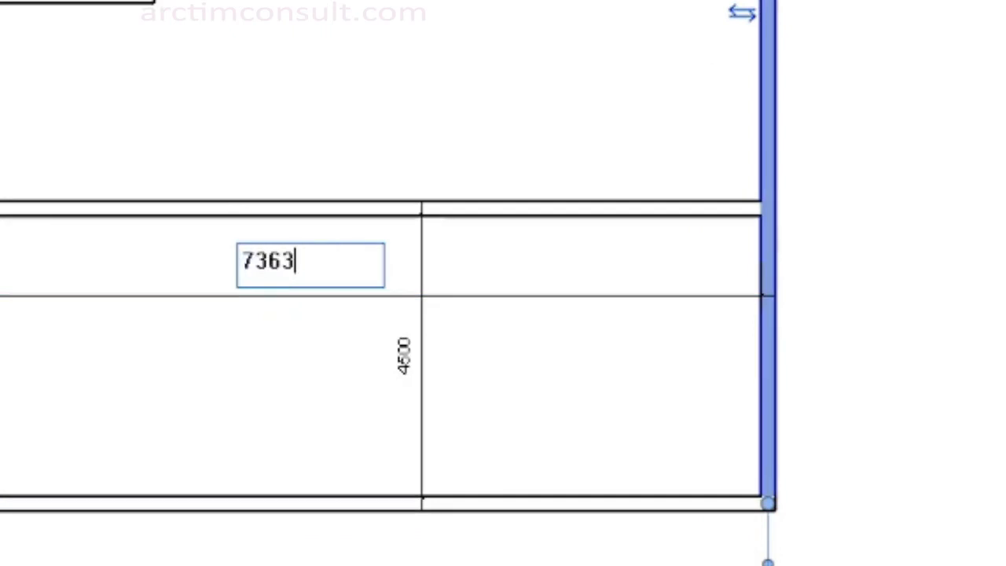
key("Return")
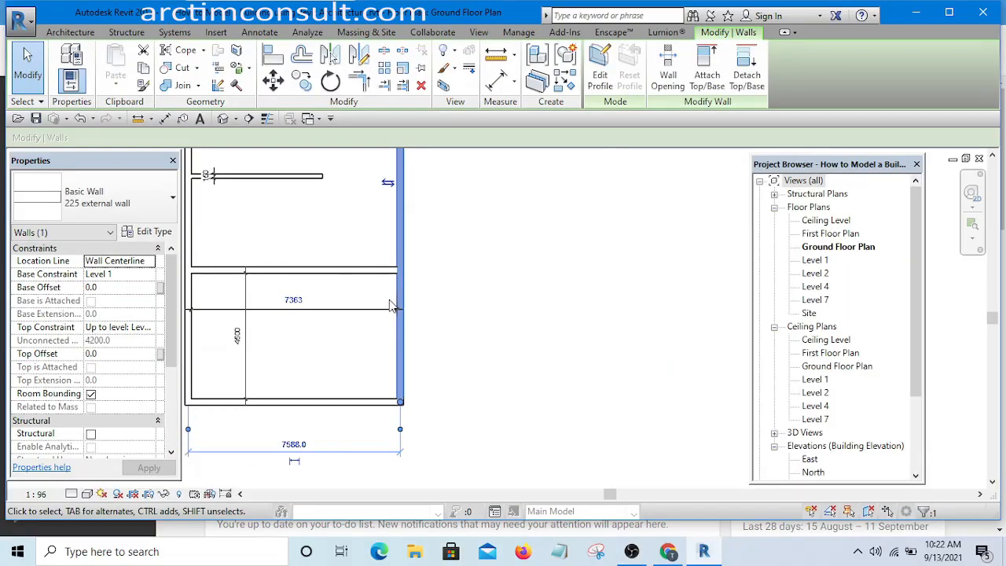
left_click(526, 264)
scroll(532, 292, "down", 2)
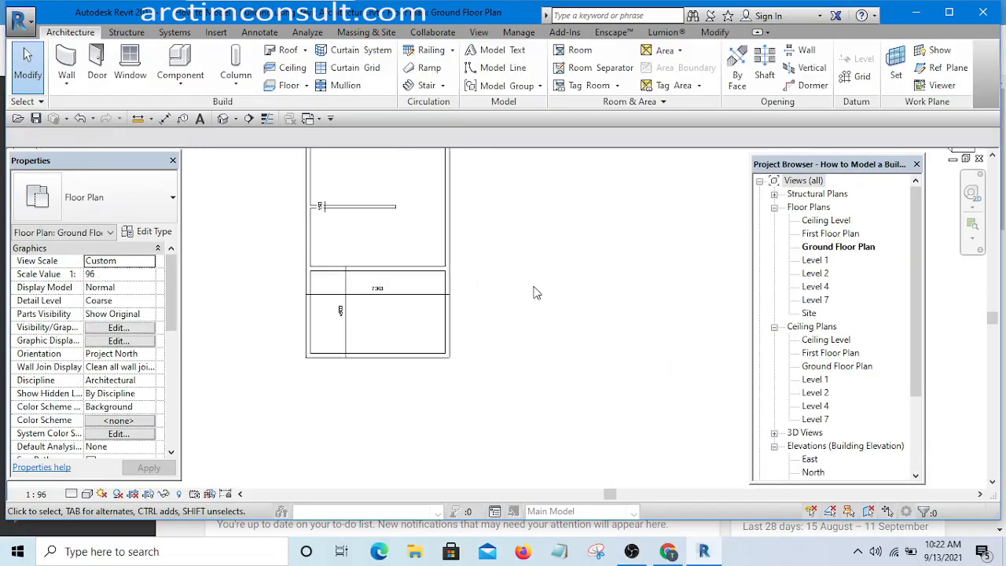
middle_click_drag(532, 291, 532, 347)
scroll(435, 346, "up", 5)
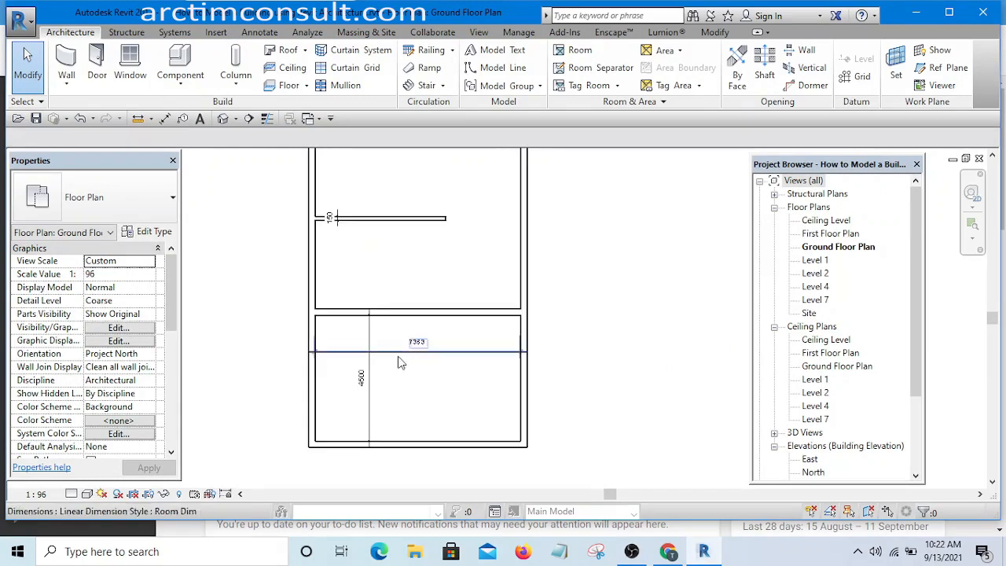
scroll(407, 367, "up", 1)
scroll(463, 300, "down", 4)
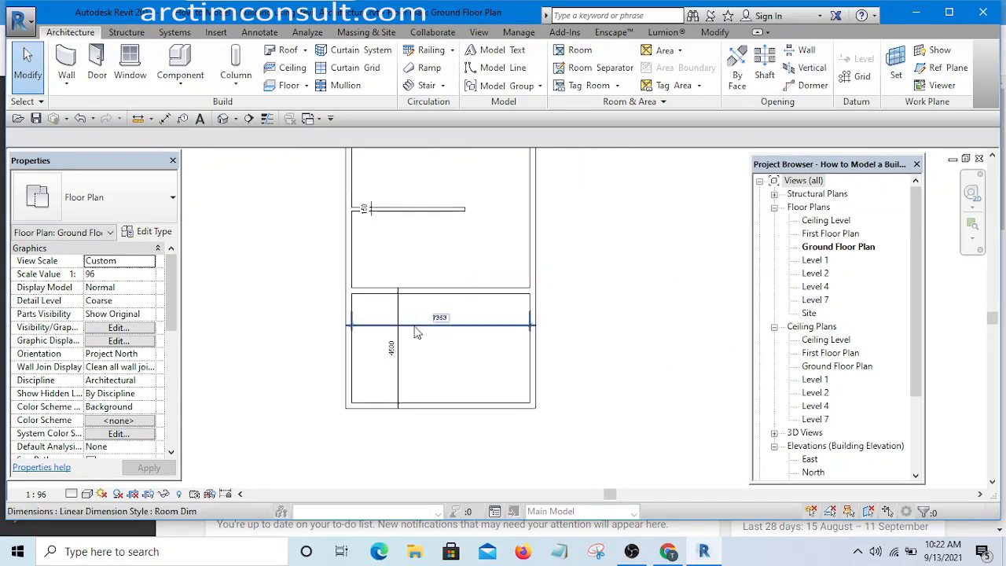
scroll(411, 329, "up", 6)
scroll(409, 335, "down", 4)
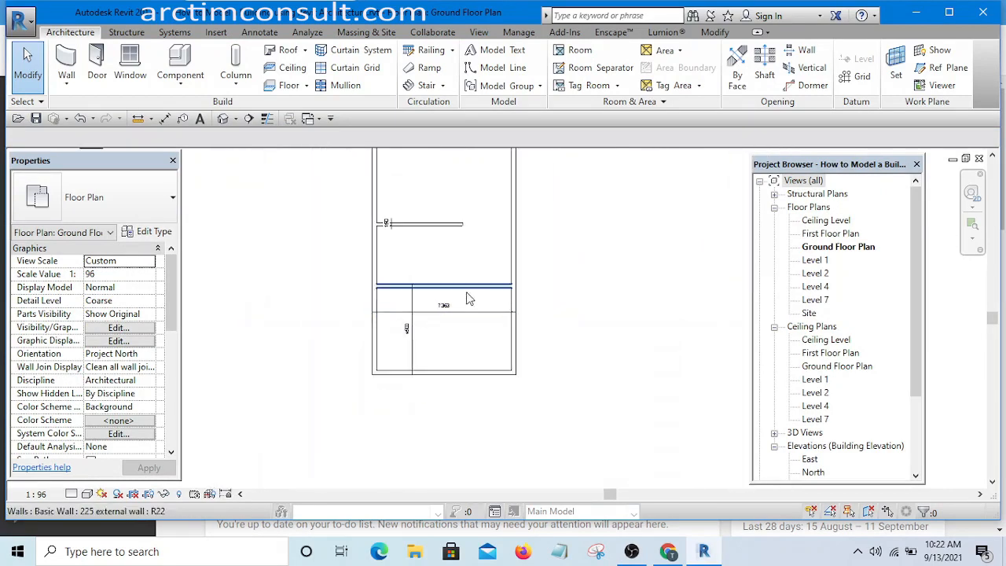
scroll(476, 297, "up", 1)
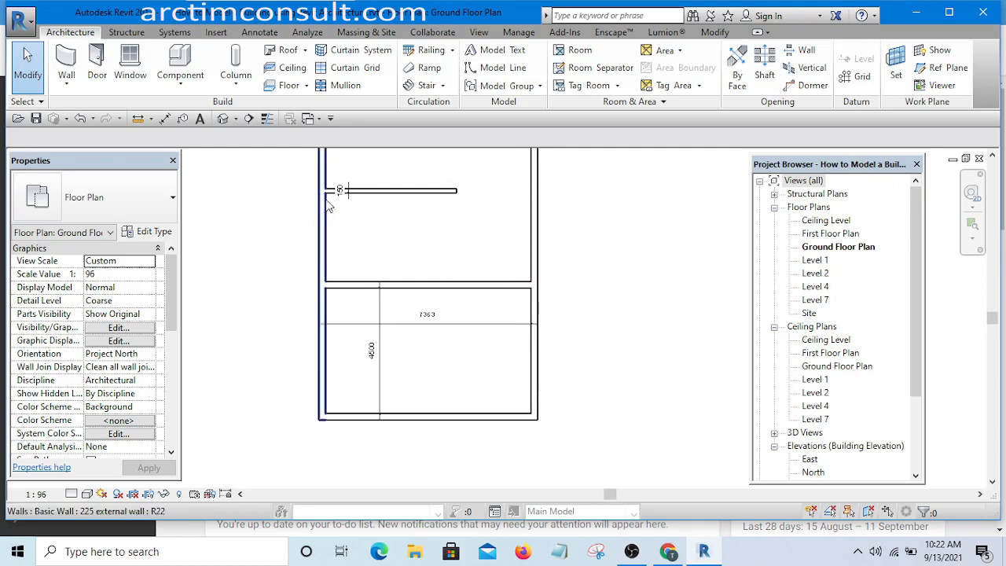
Switch to the GROUND FLOOR PLAN of Pst Peter2.rvt and examine the kitchen's dimensions and surrounding wall layout
left_click(318, 119)
left_click(360, 156)
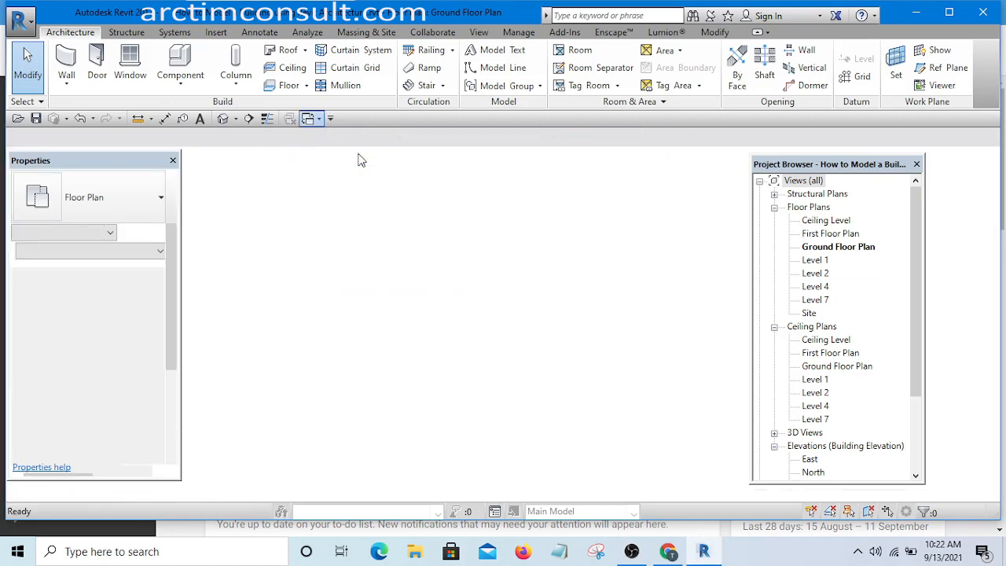
scroll(456, 303, "down", 2)
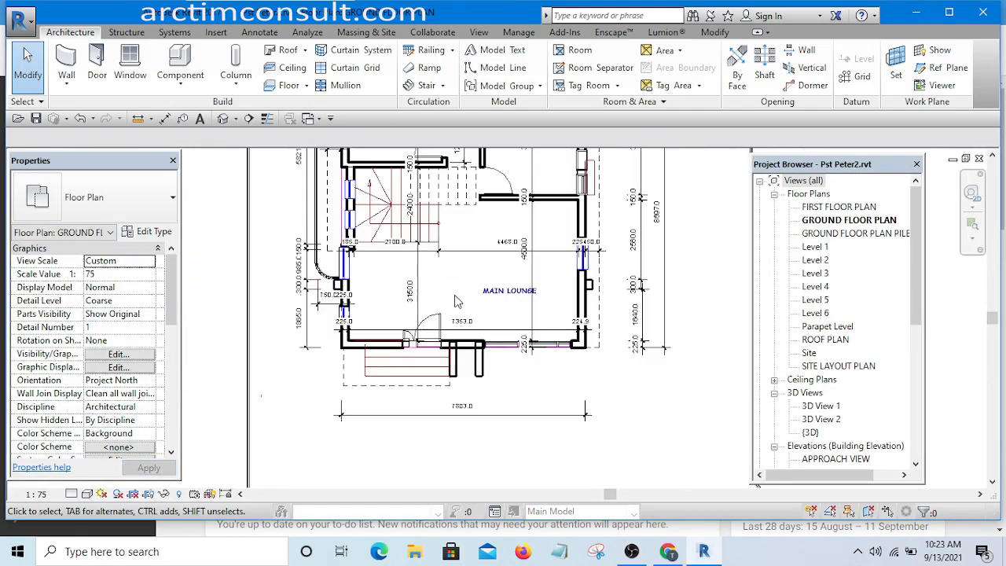
middle_click_drag(467, 283, 445, 391)
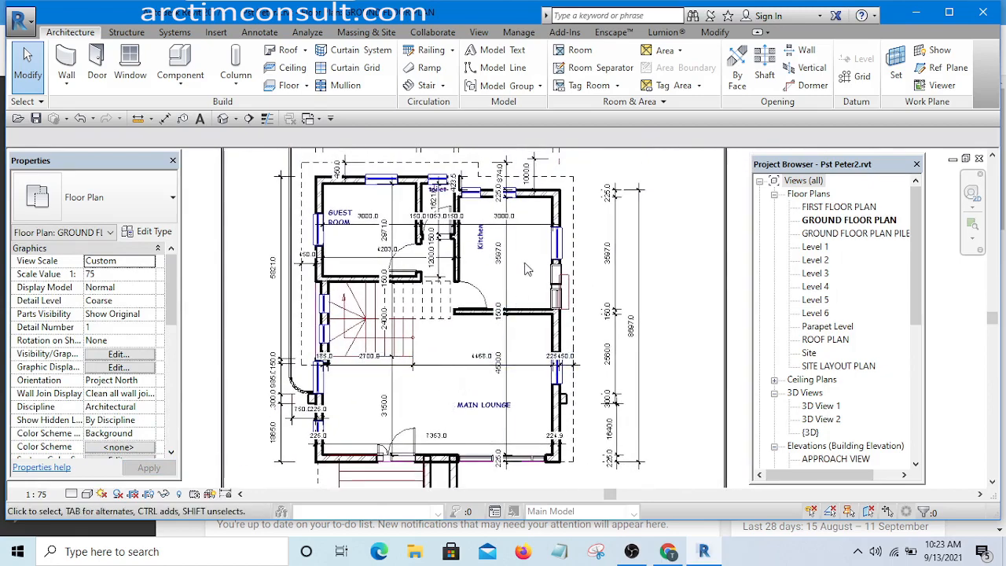
scroll(519, 242, "up", 3)
middle_click_drag(523, 268, 512, 318)
scroll(486, 263, "down", 4)
scroll(486, 264, "up", 2)
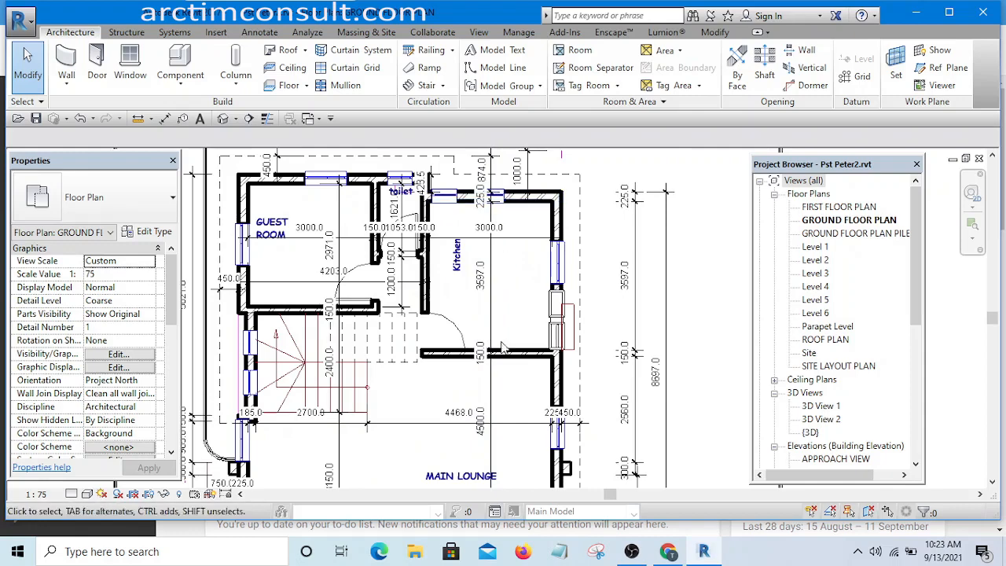
scroll(497, 334, "up", 4)
scroll(486, 314, "down", 2)
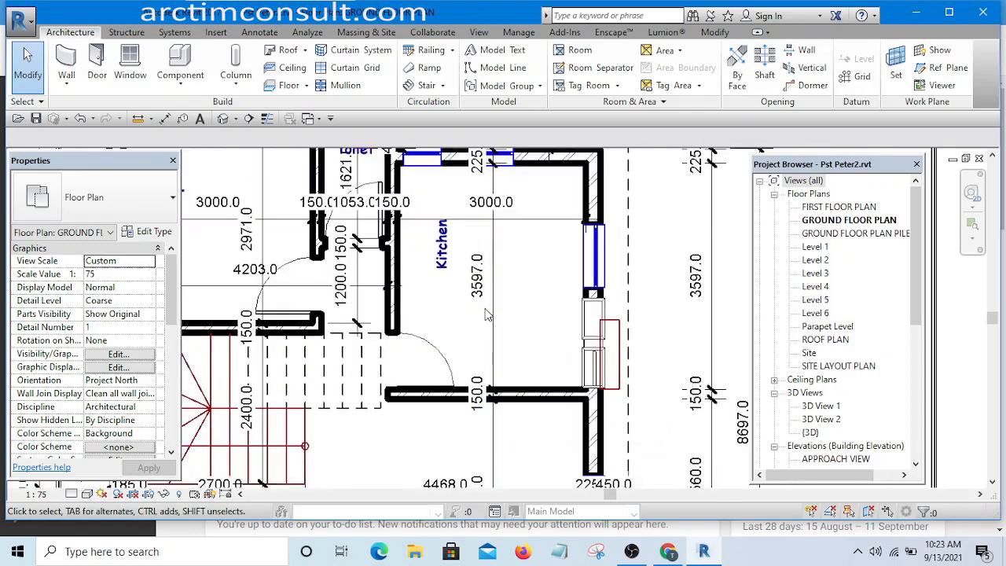
Examine the kitchen's clear width and depth and its place in the overall reference ground floor plan
scroll(485, 315, "up", 3)
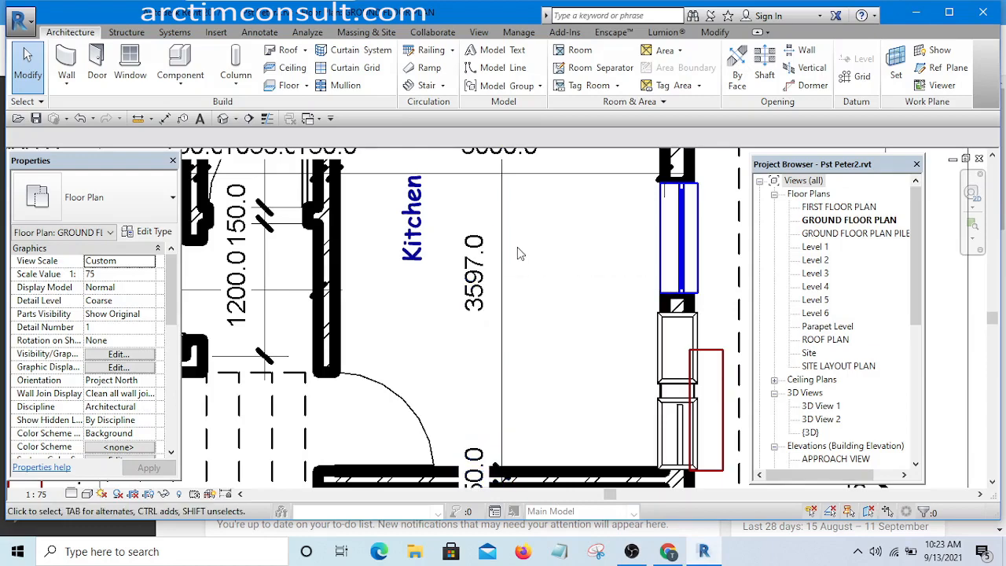
scroll(517, 253, "down", 6)
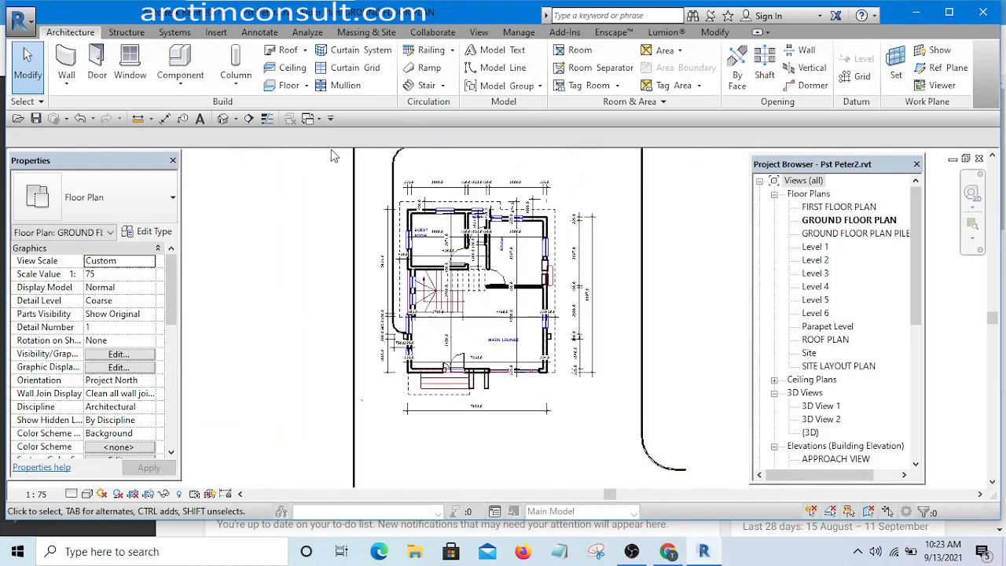
scroll(418, 198, "up", 6)
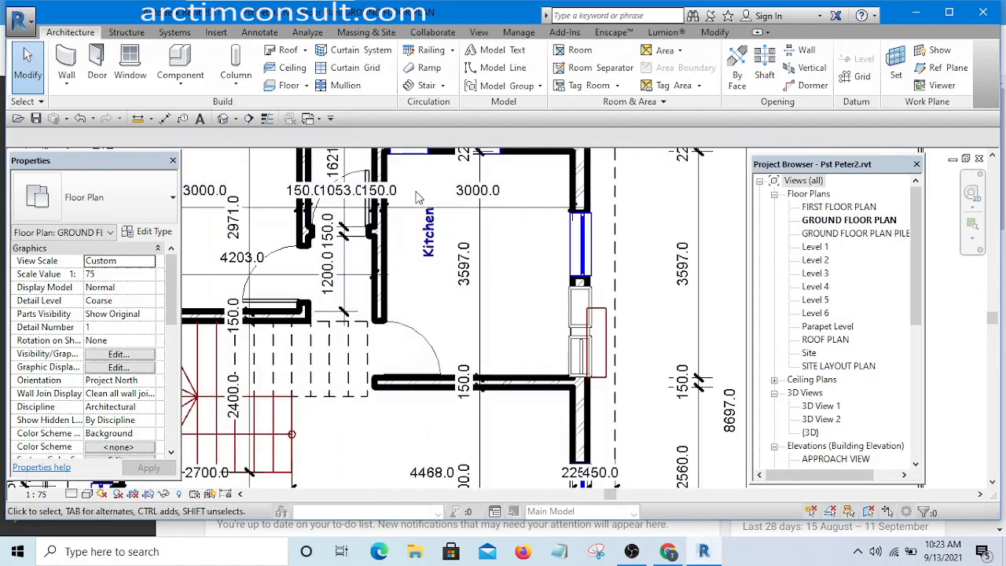
scroll(517, 235, "down", 5)
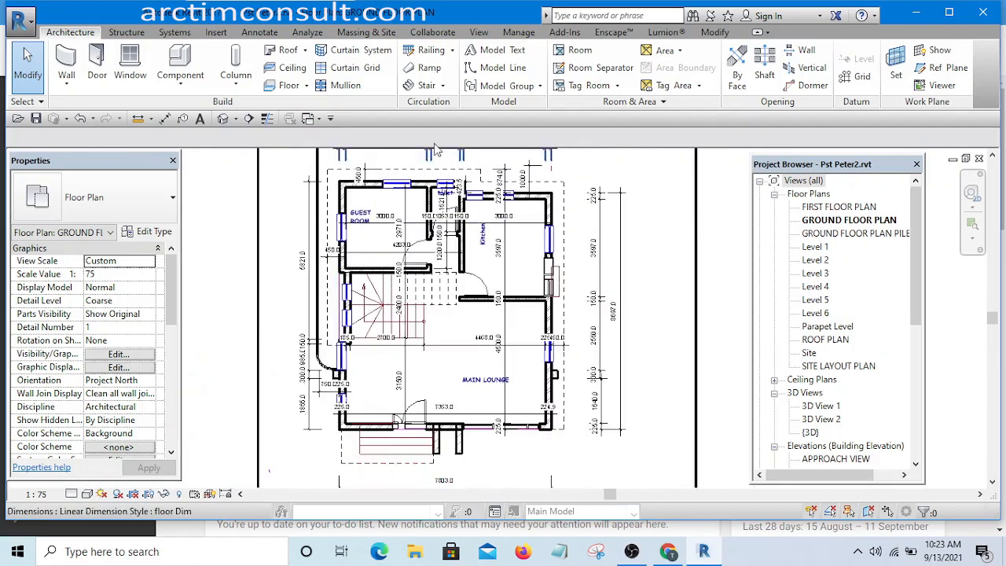
Return to the Ground Floor Plan of How to Model a Building using Revit Architecture.rvt and bring the full wall outline into view
left_click(320, 119)
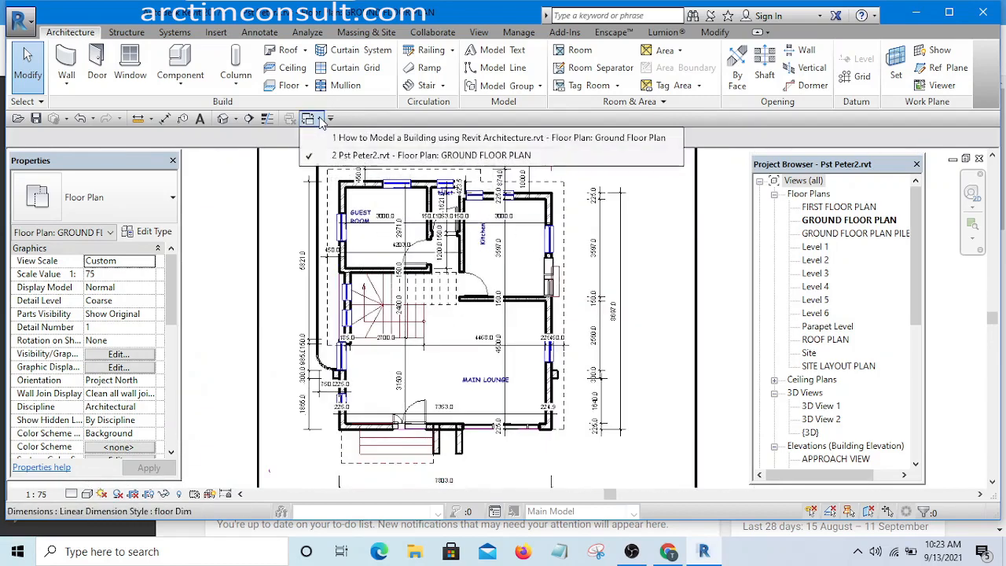
left_click(397, 138)
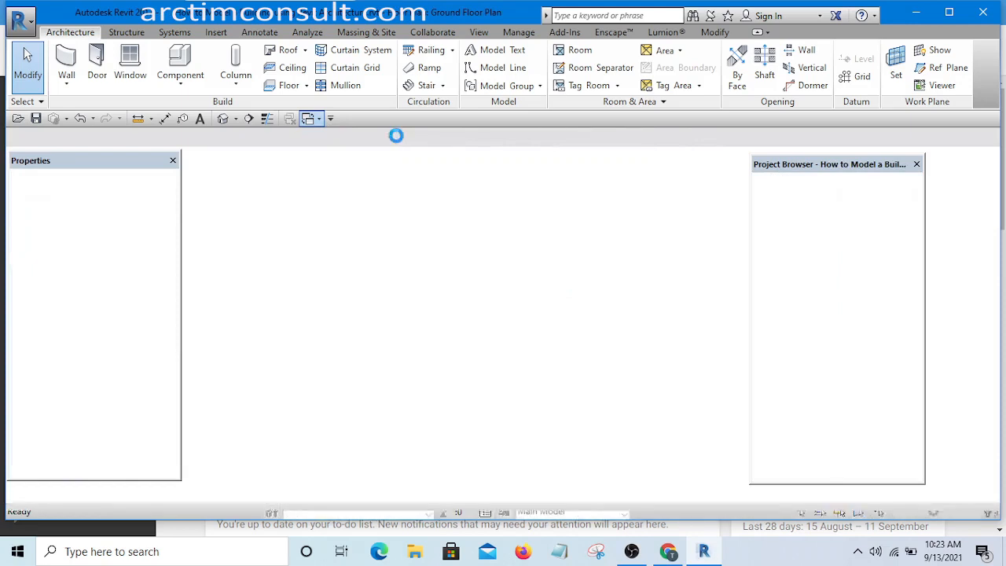
middle_click_drag(456, 227, 451, 288)
scroll(459, 254, "down", 3)
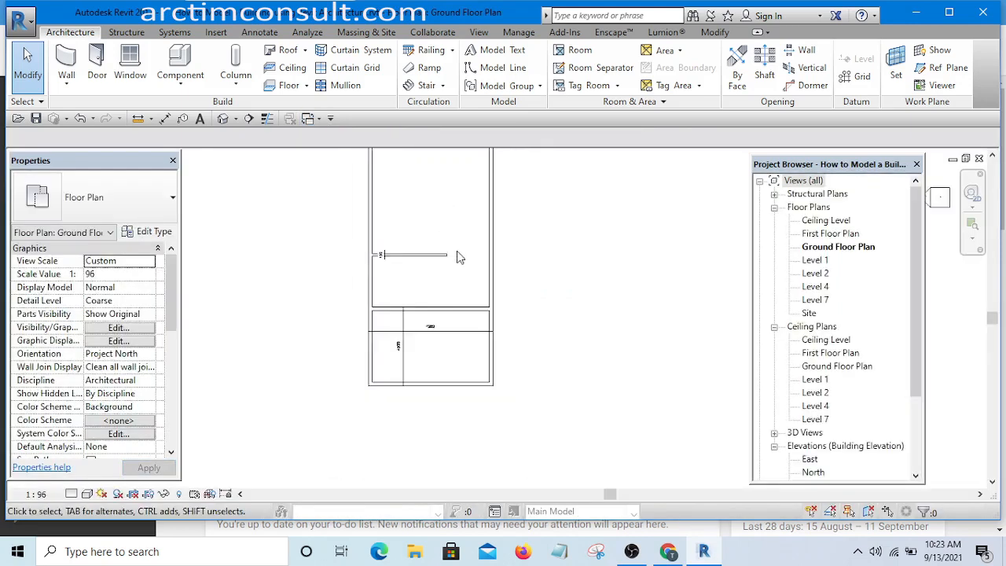
middle_click_drag(489, 186, 485, 233)
scroll(466, 264, "up", 3)
scroll(516, 239, "down", 3)
scroll(499, 272, "up", 3)
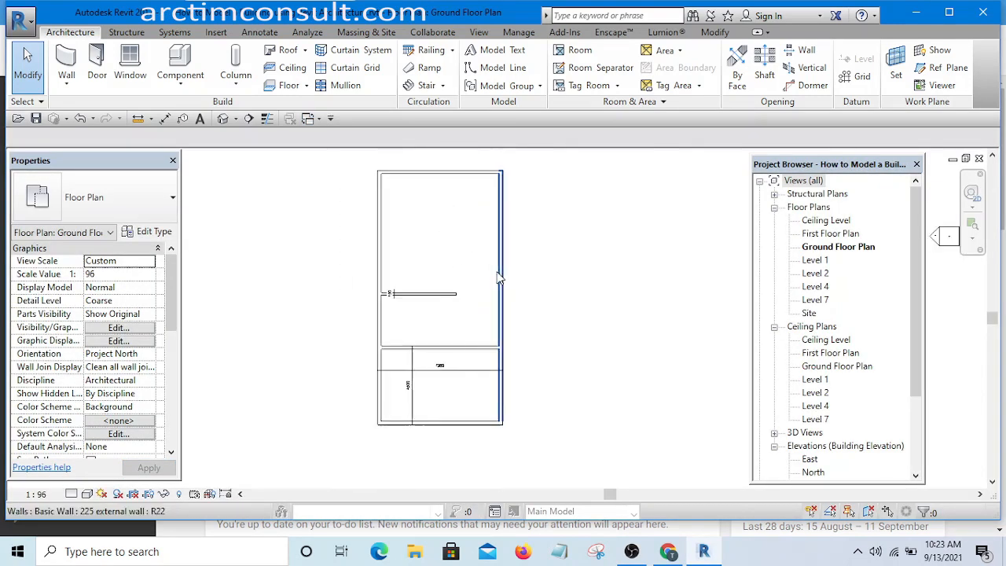
Copy the right-hand 225 external wall inward, leaving about 3080 mm clear between the copy and the original
left_click(502, 262)
scroll(501, 262, "up", 2)
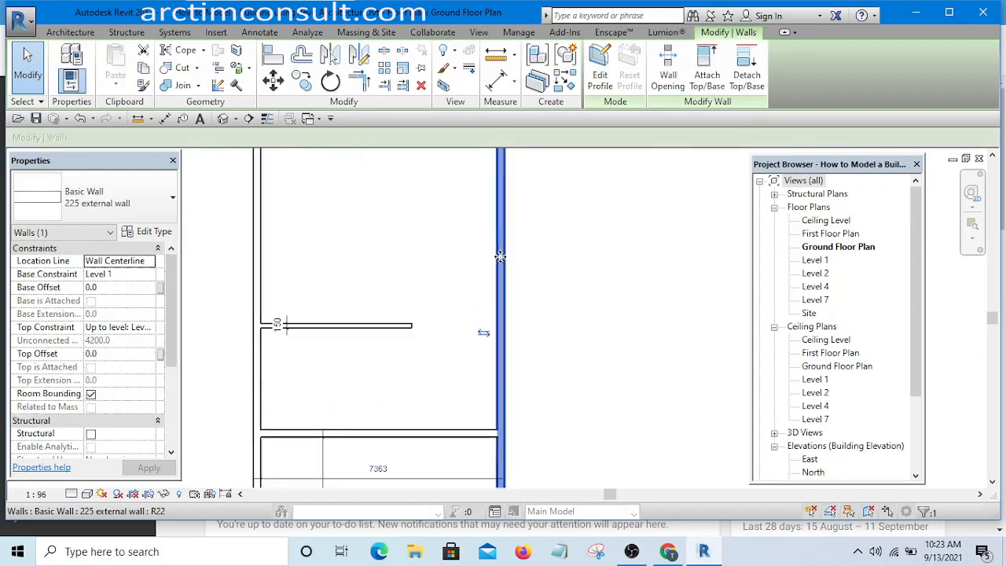
scroll(502, 262, "down", 2)
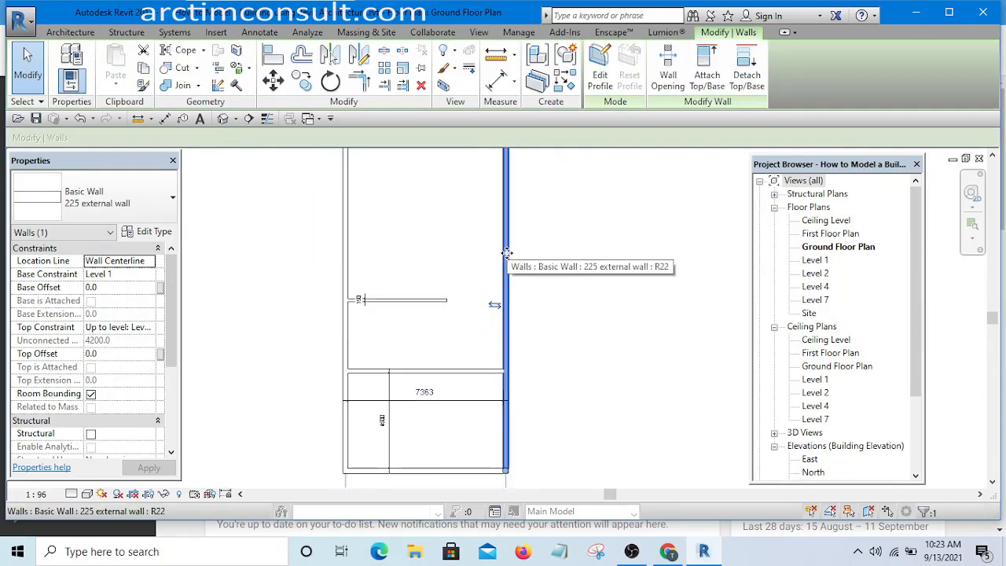
left_click_drag(507, 253, 438, 254)
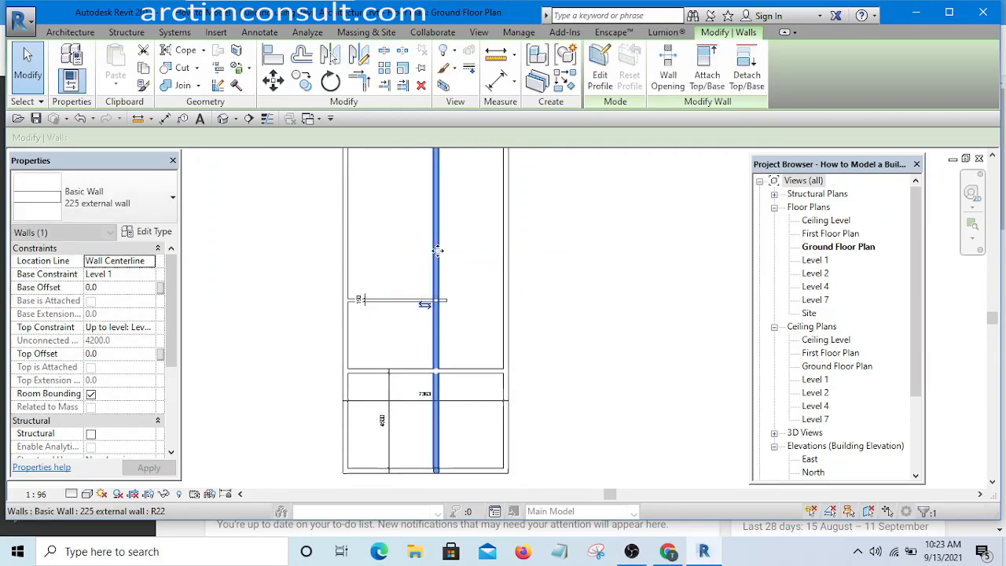
left_click(593, 263)
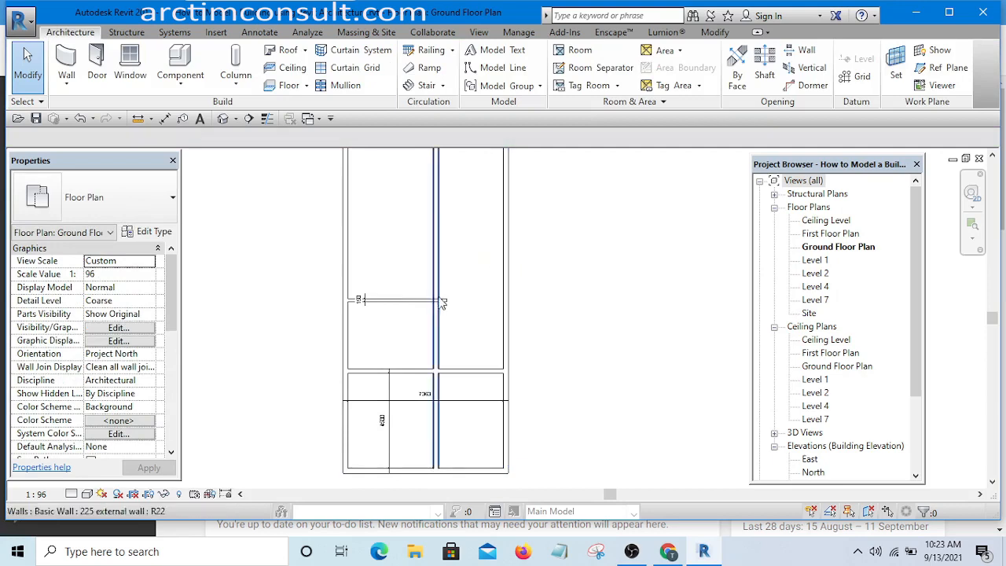
Add an aligned dimension for the clear width between the copied vertical wall and the right-hand external wall
scroll(438, 299, "up", 3)
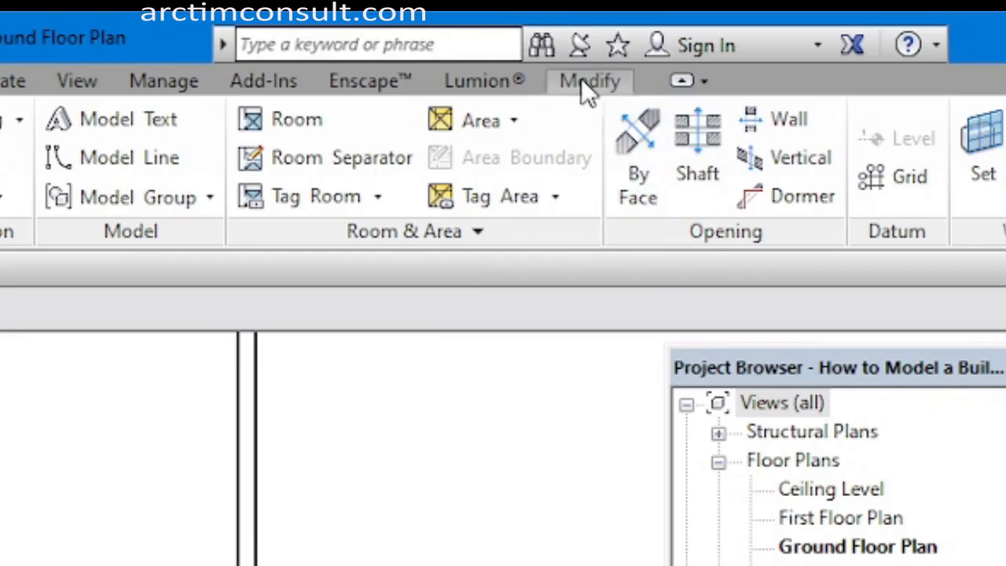
left_click(590, 83)
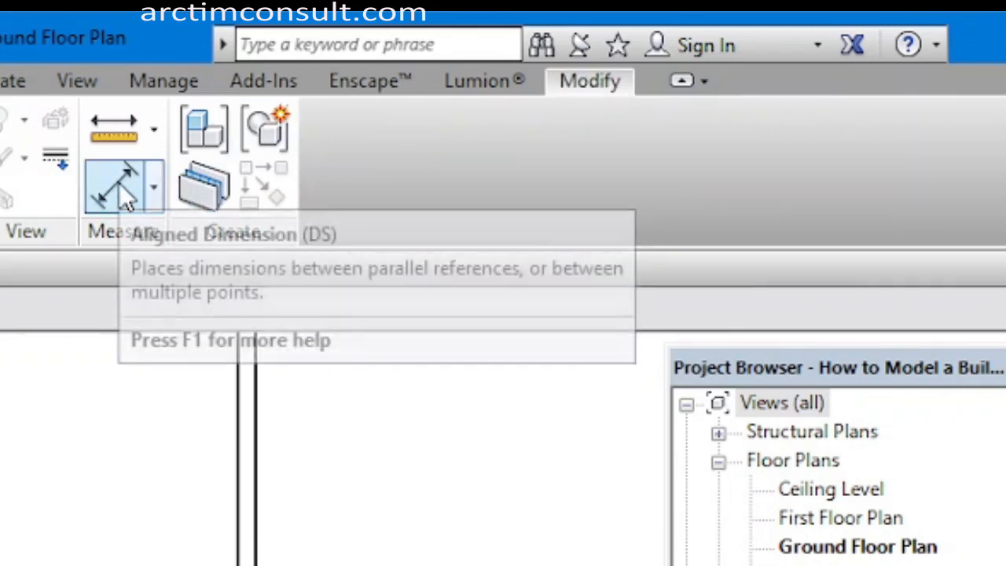
left_click(118, 189)
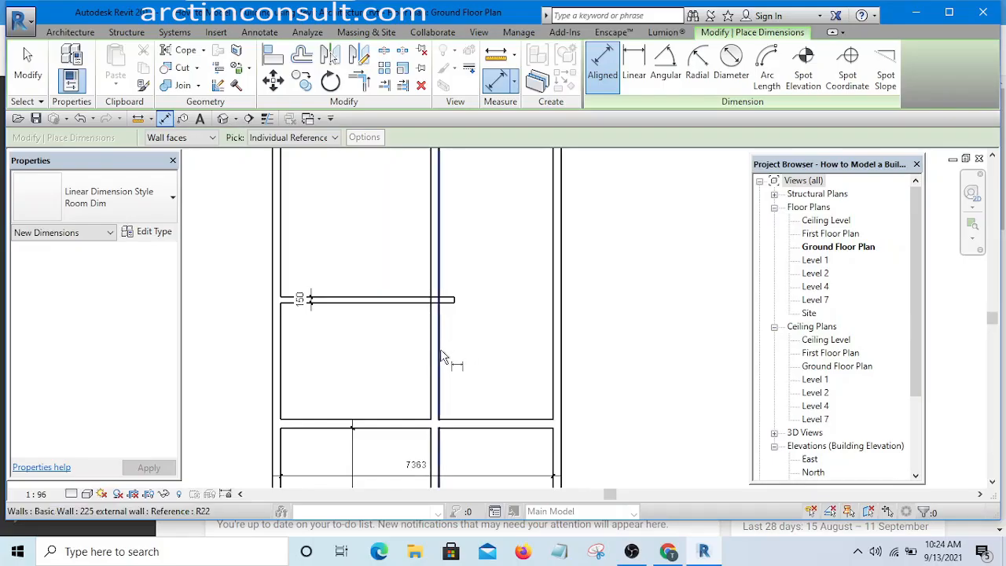
left_click(440, 361)
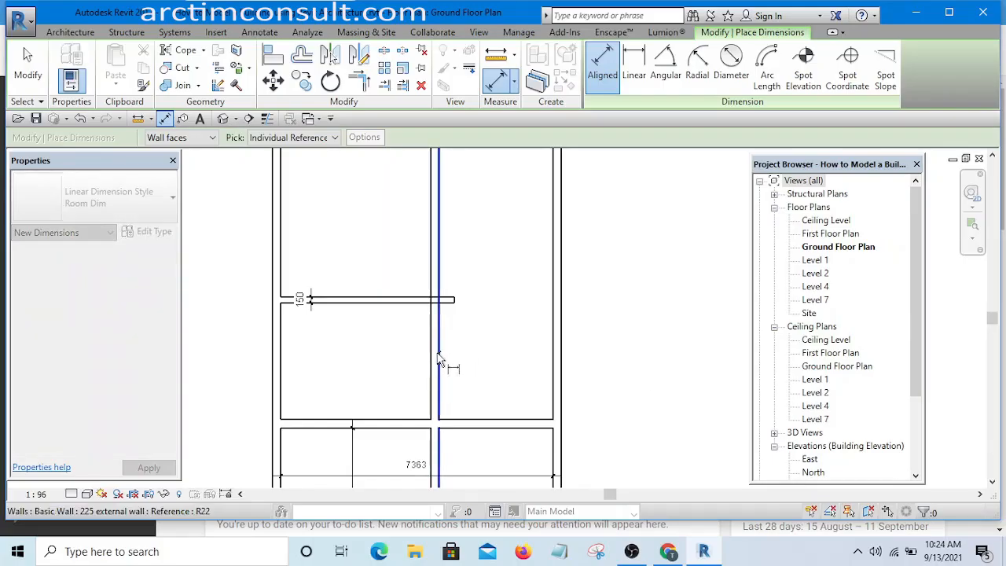
left_click(555, 356)
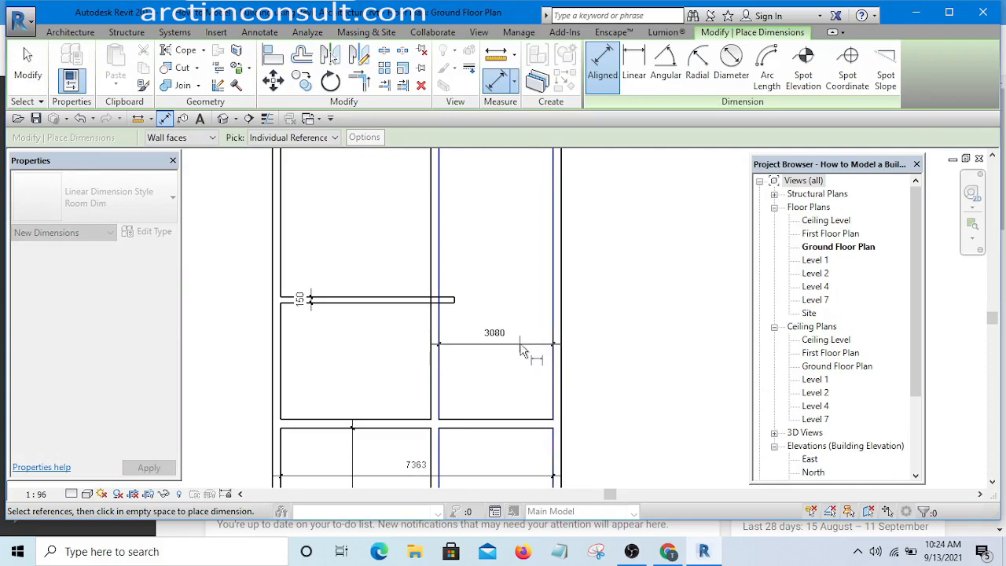
left_click(520, 349)
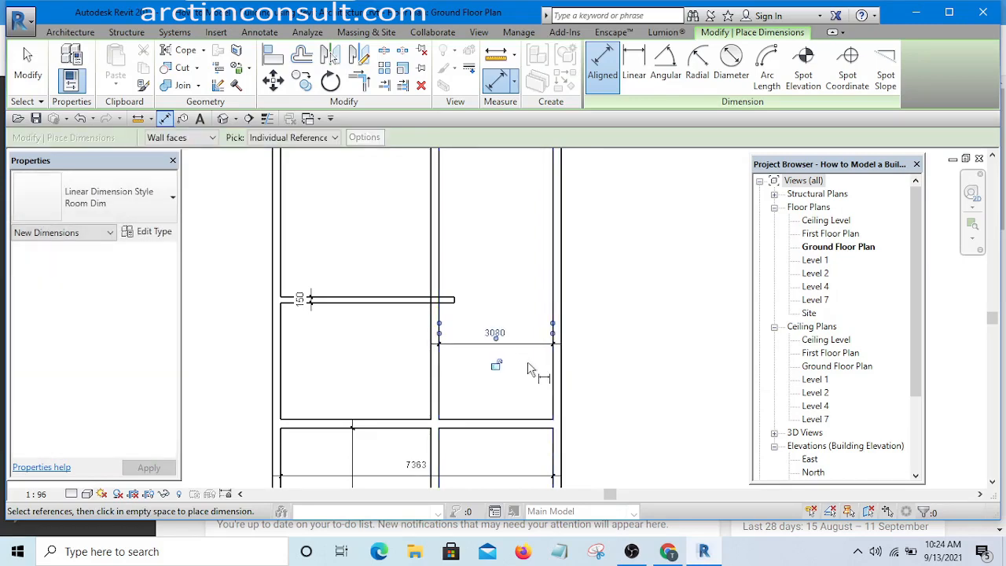
key("Escape")
key("Escape")
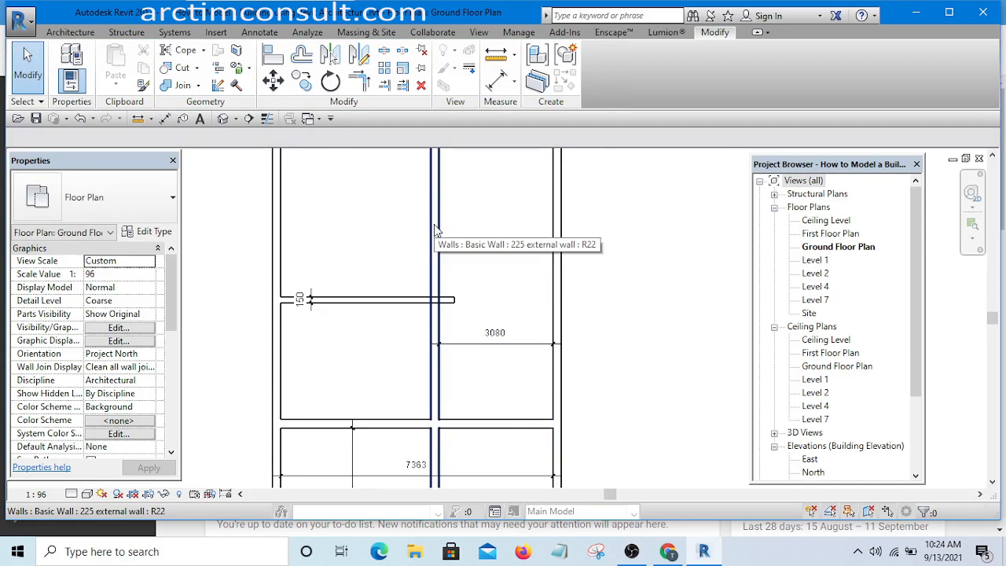
Move the copied vertical wall by setting its clear distance to the right-hand external wall to 3000 mm
left_click(436, 227)
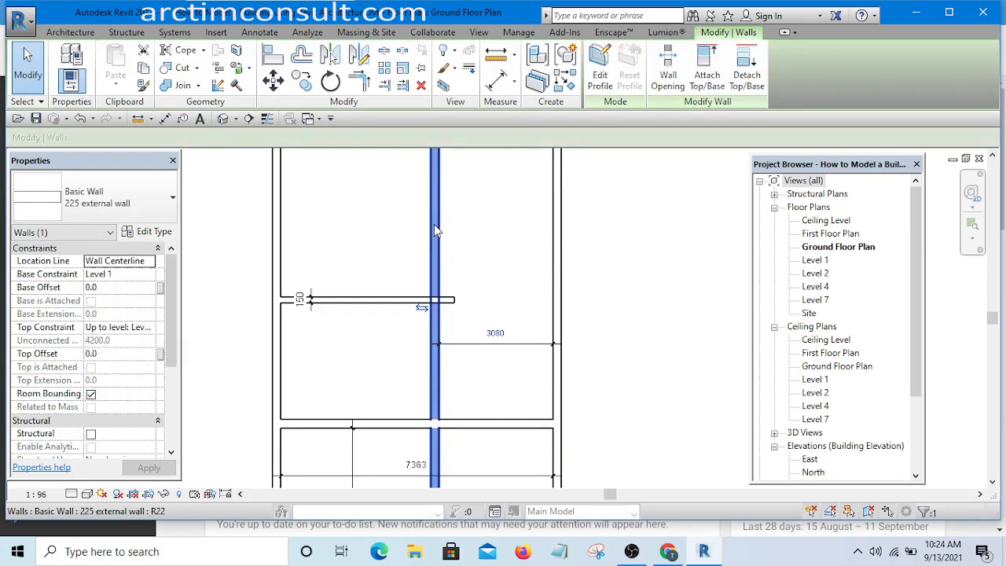
left_click(495, 333)
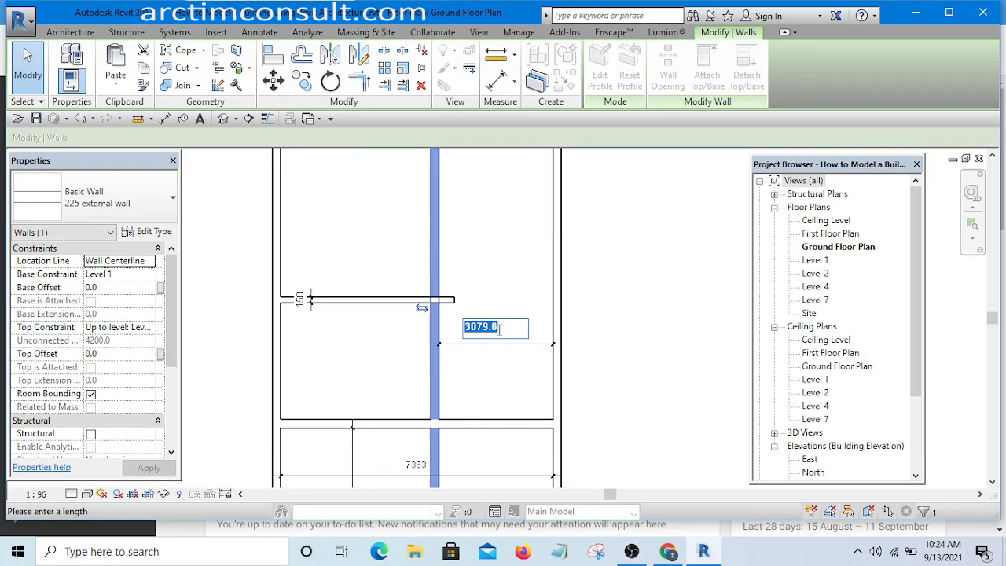
type("3000")
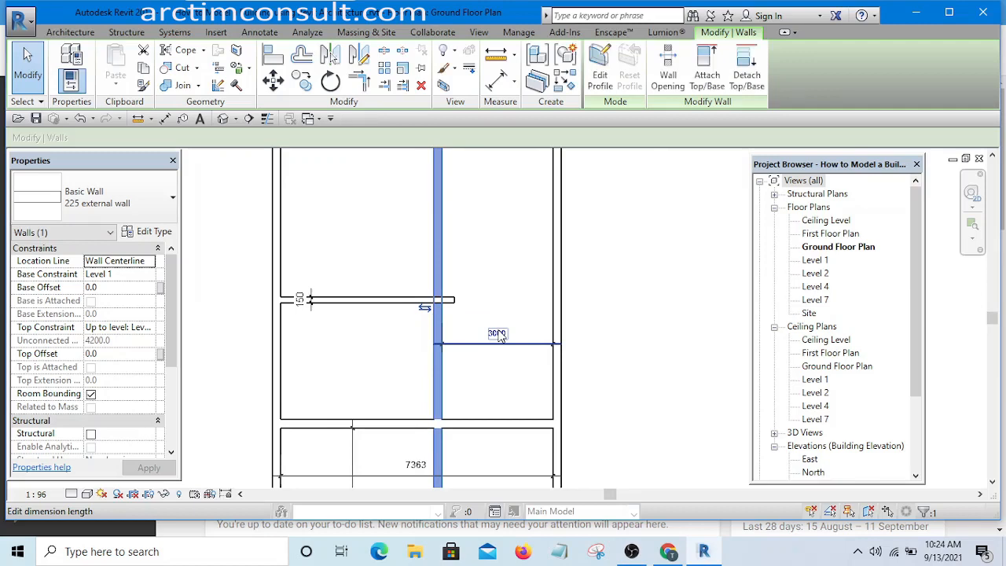
key("Return")
left_click(627, 297)
Dimension the upper right room's clear depth from the top external wall to the horizontal cross wall, placing it outside the building
scroll(542, 305, "down", 2)
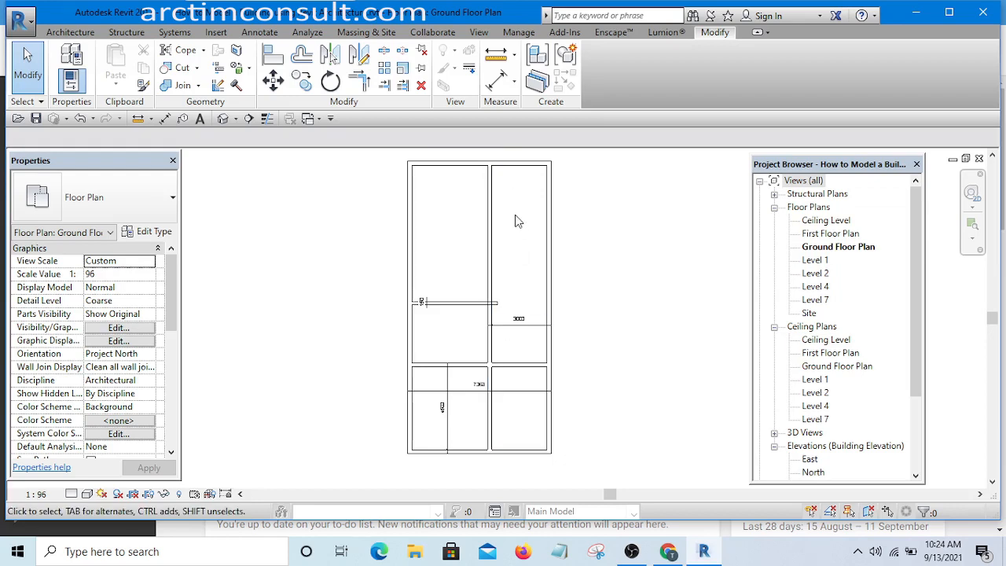
key("d")
key("i")
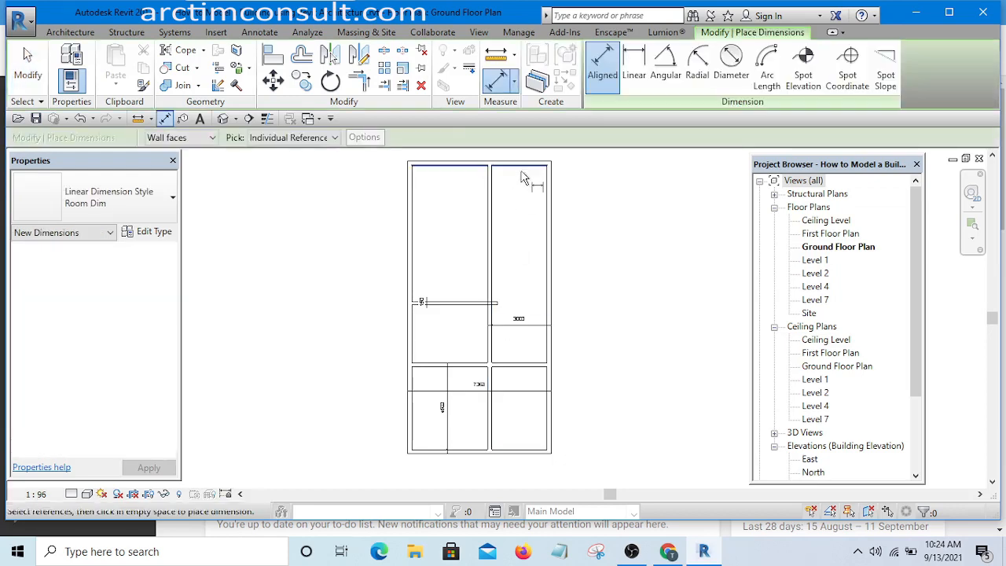
left_click(525, 174)
left_click(521, 361)
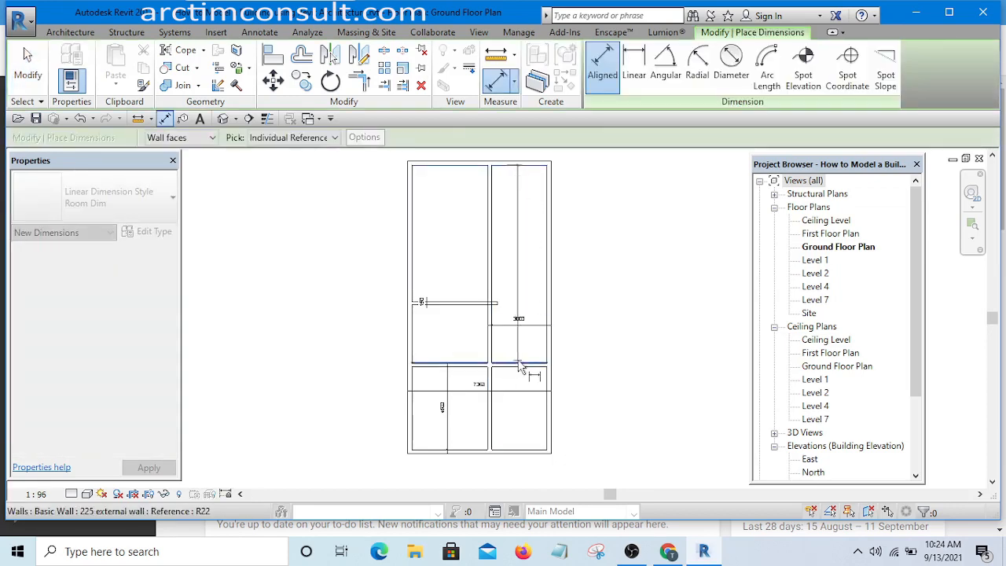
left_click(582, 315)
key("Escape")
key("Escape")
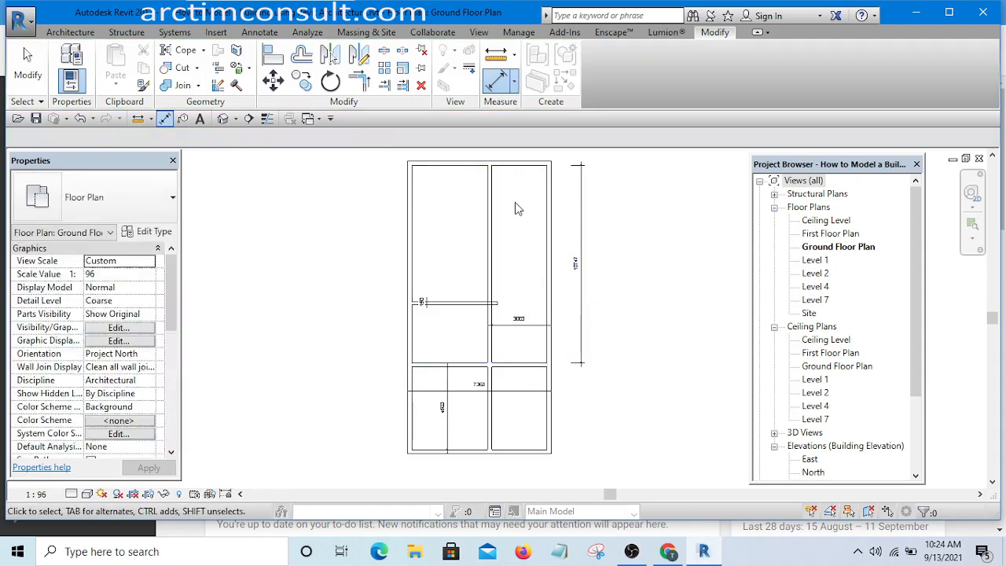
Move the top external wall by setting the upper right room's clear depth to 3597 mm
left_click(517, 166)
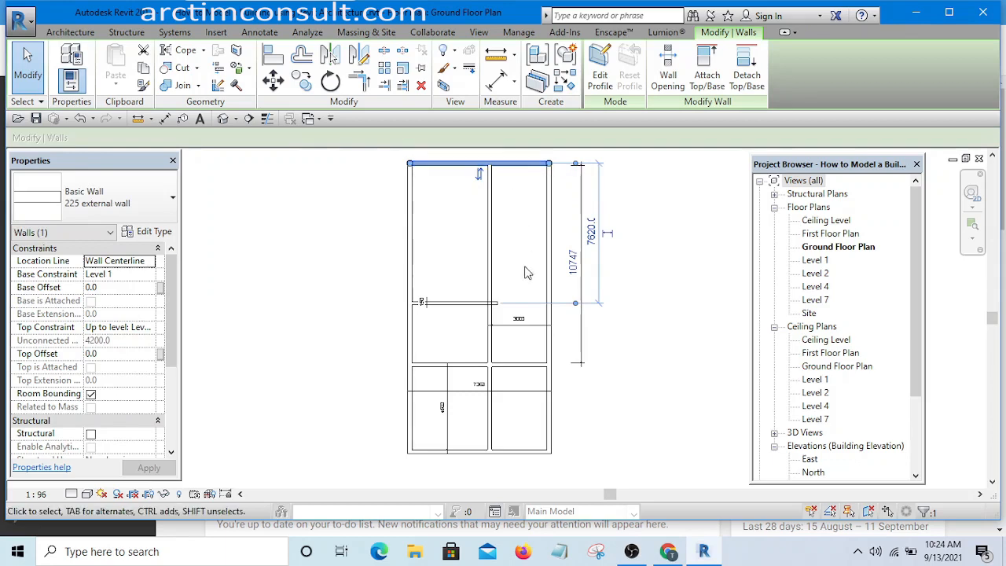
left_click(573, 264)
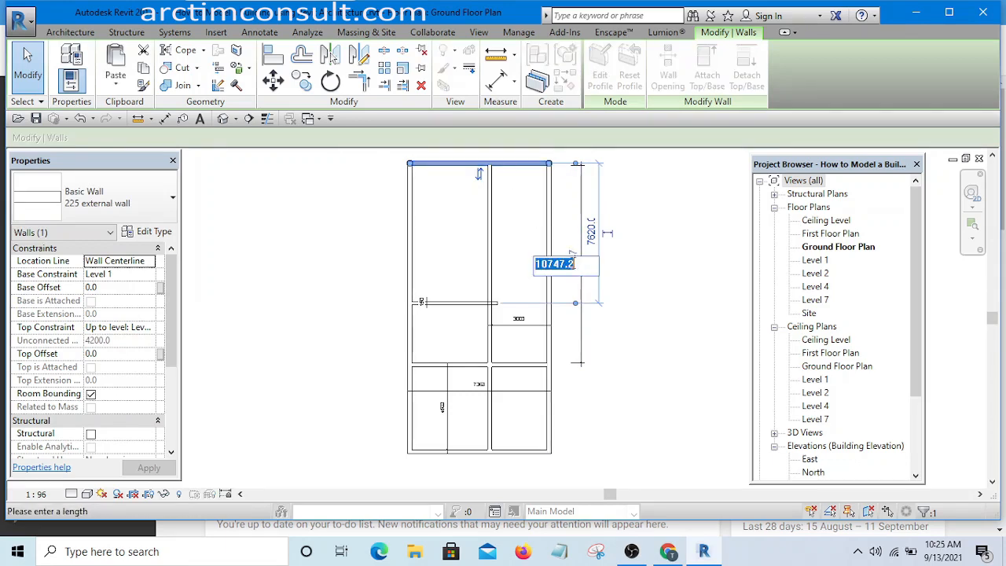
type("3597")
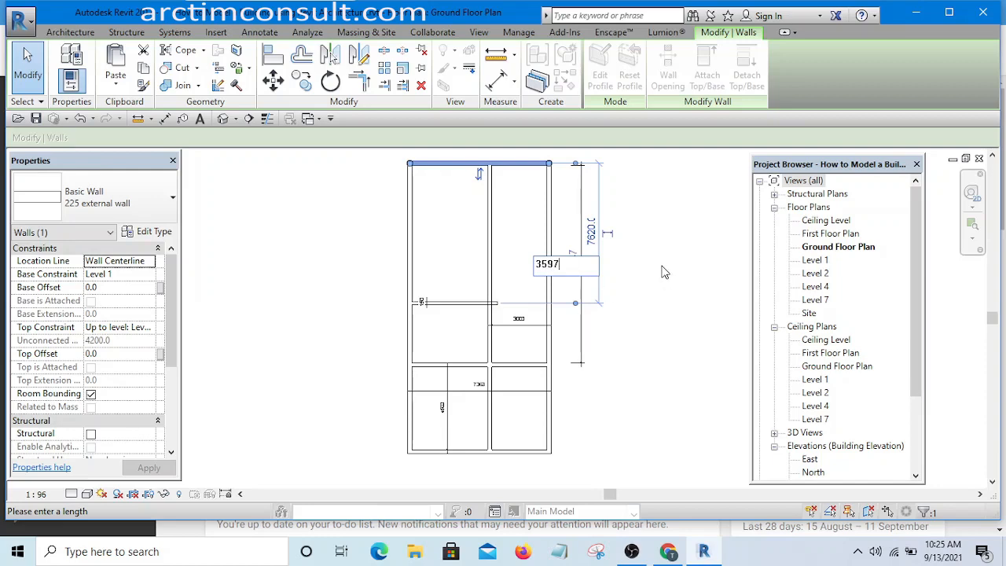
key("Return")
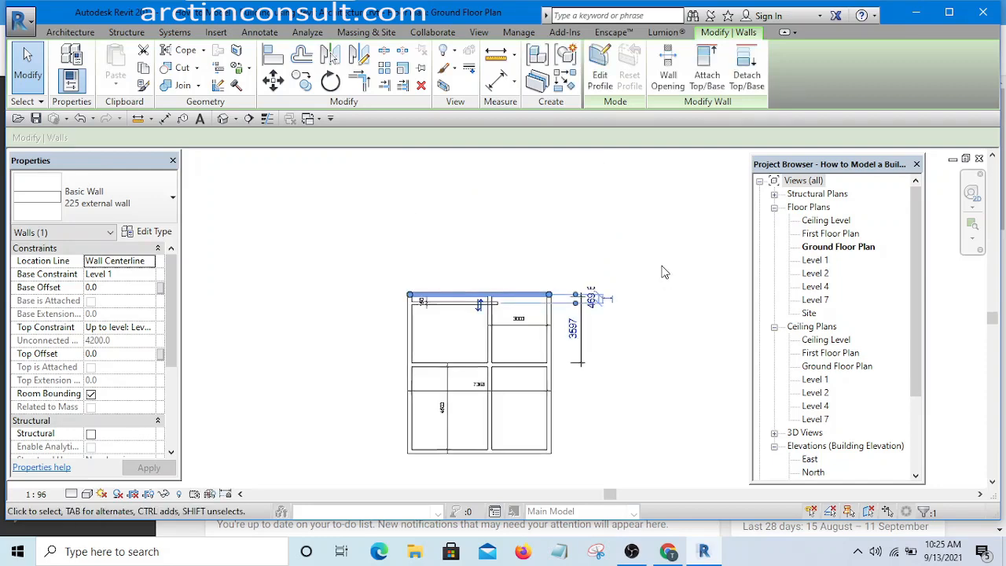
left_click(593, 268)
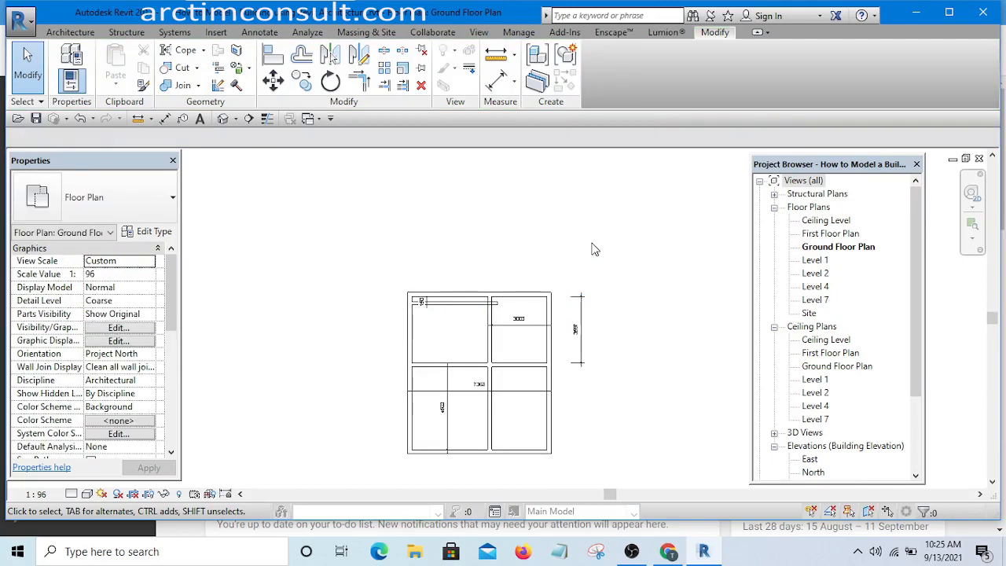
Examine the resized upper right room and the surrounding wall layout against the placed dimensions
scroll(519, 260, "up", 4)
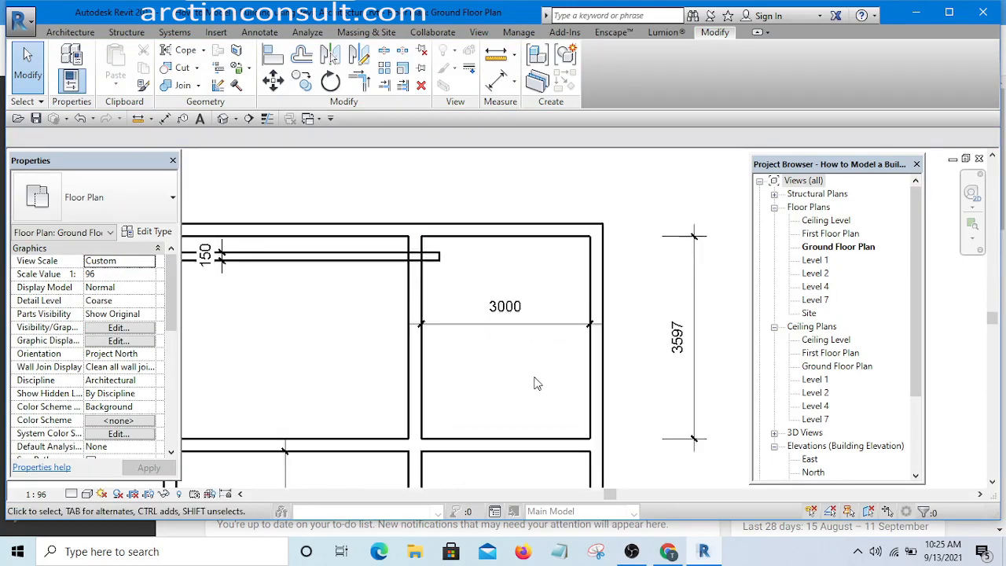
scroll(590, 279, "down", 3)
scroll(562, 322, "up", 2)
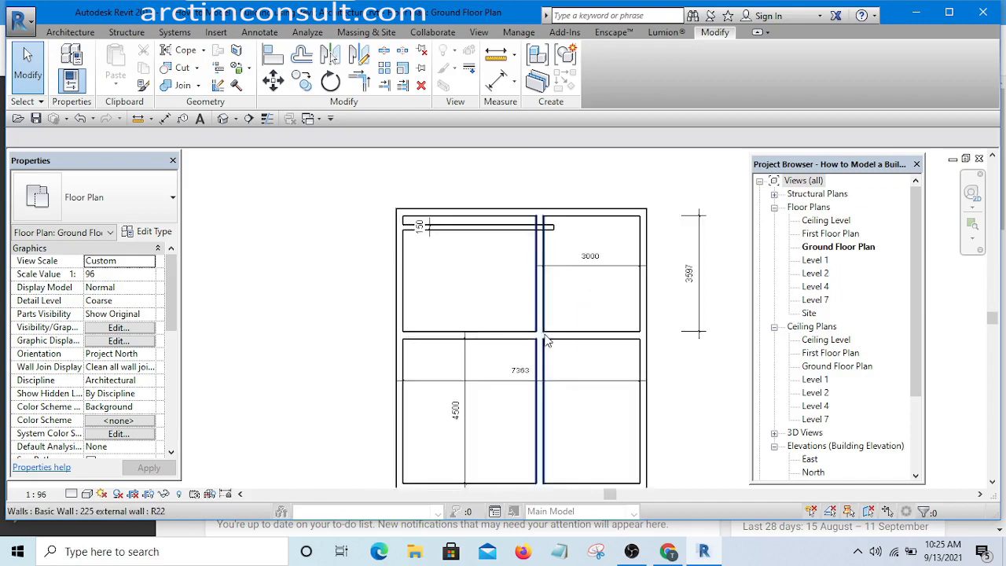
scroll(528, 316, "down", 1)
scroll(449, 299, "up", 1)
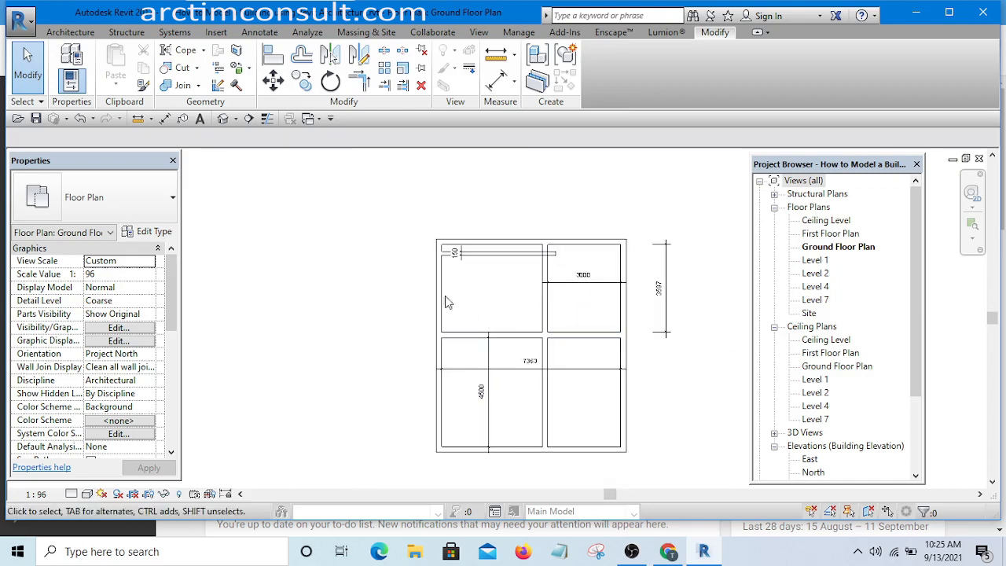
scroll(467, 298, "down", 2)
scroll(471, 292, "up", 3)
scroll(472, 264, "down", 2)
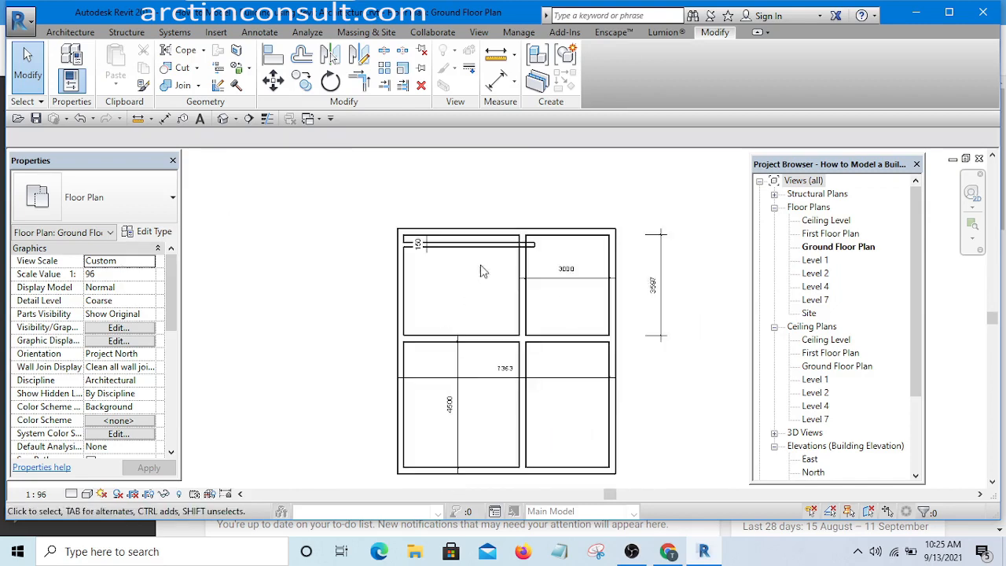
Switch to the Pst Peter2 ground floor plan and examine the guest room's clear width and depth dimensions
left_click(309, 119)
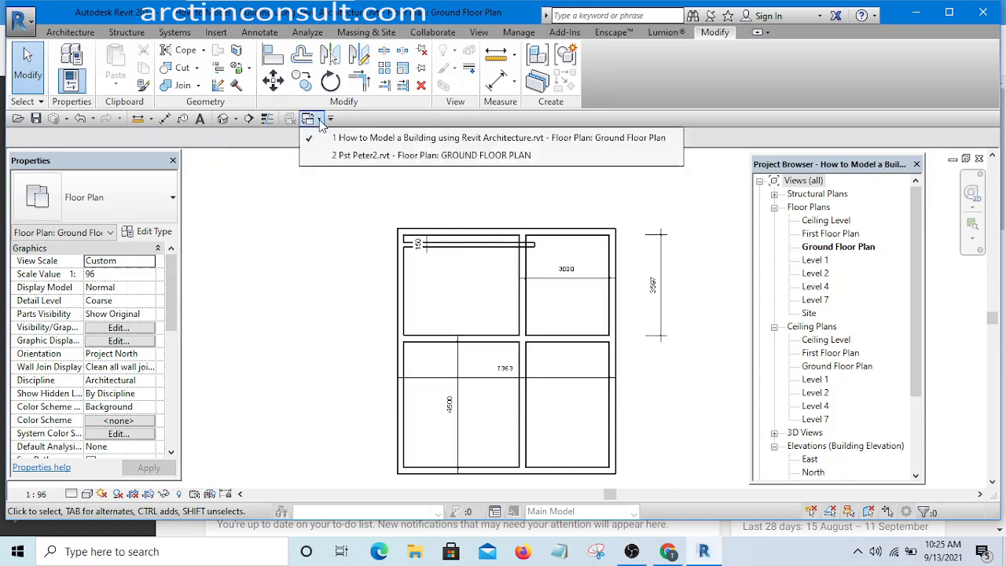
left_click(382, 155)
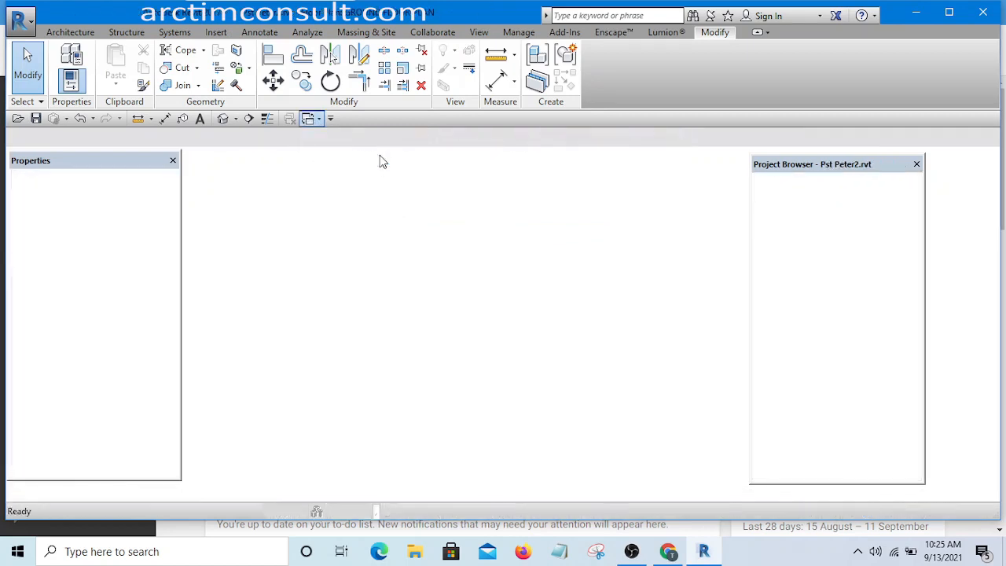
scroll(384, 181, "down", 3)
middle_click_drag(385, 185, 397, 208)
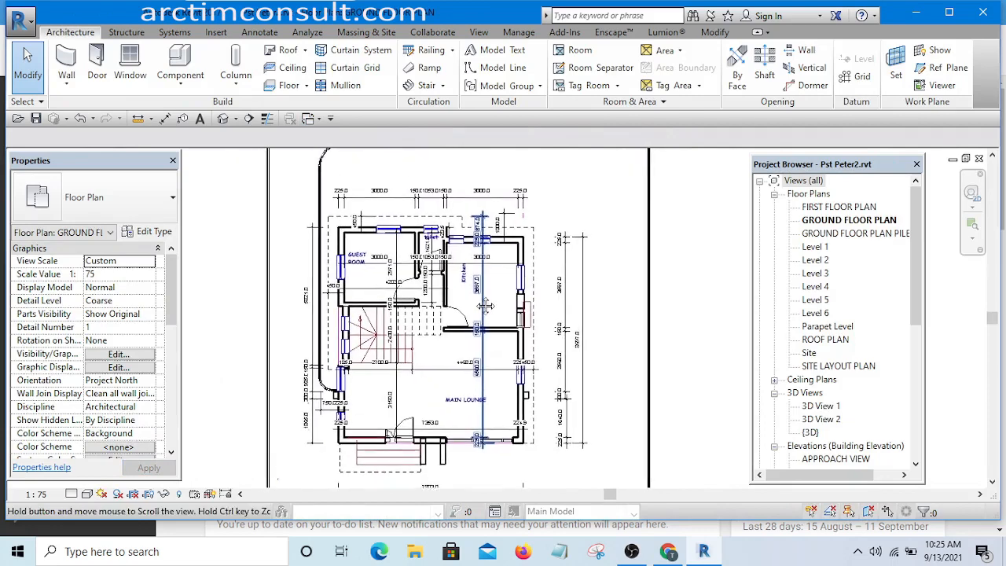
scroll(407, 264, "up", 2)
scroll(454, 276, "down", 2)
scroll(390, 285, "up", 3)
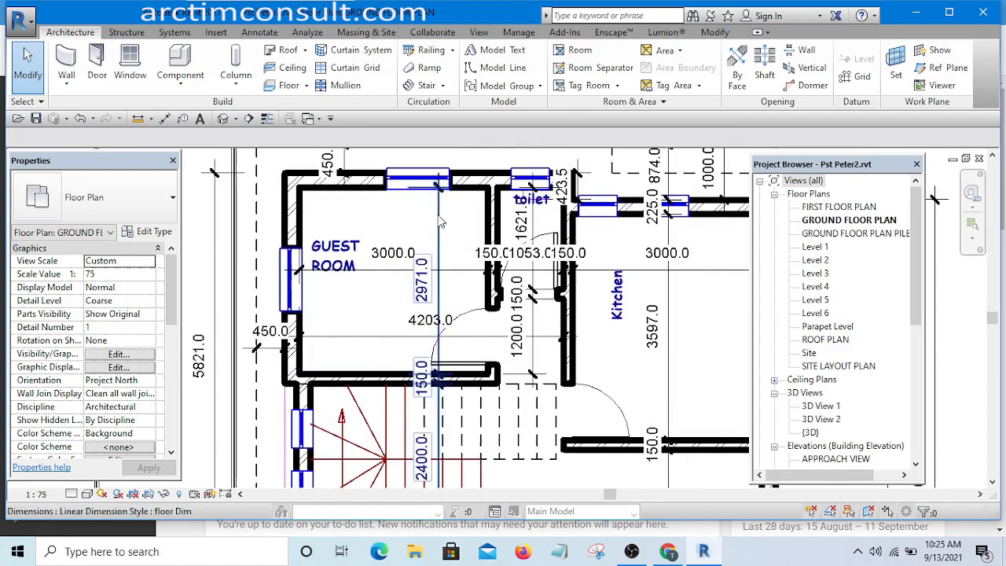
scroll(445, 336, "down", 2)
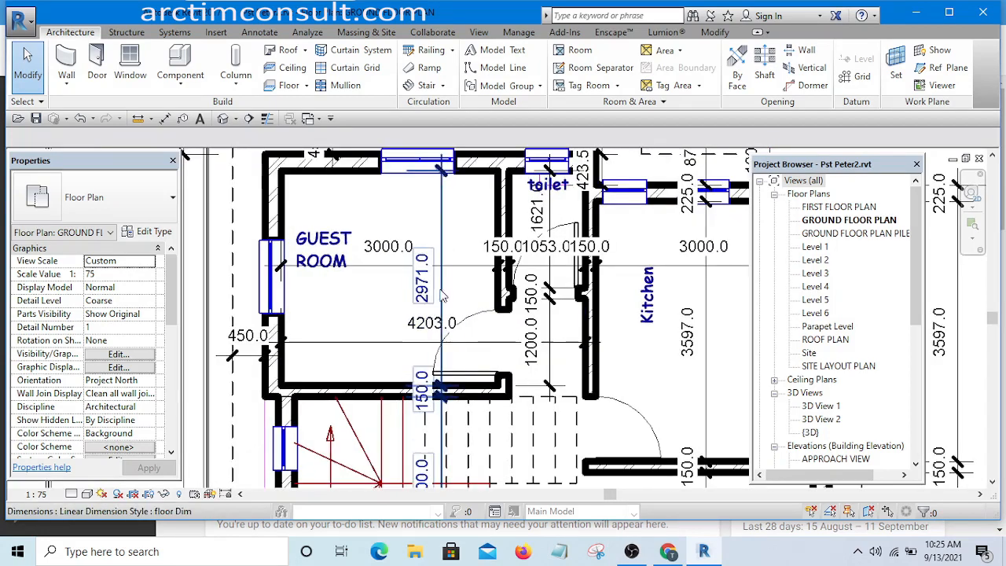
scroll(441, 330, "up", 2)
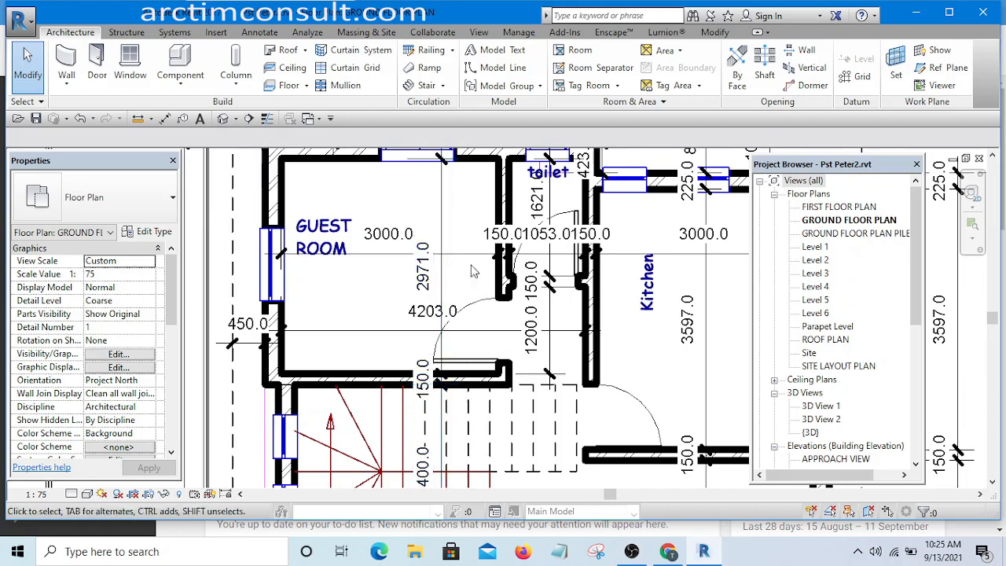
Return to the How to Model a Building project and delete the stray 150 mm horizontal wall crossing the upper left room
left_click(313, 119)
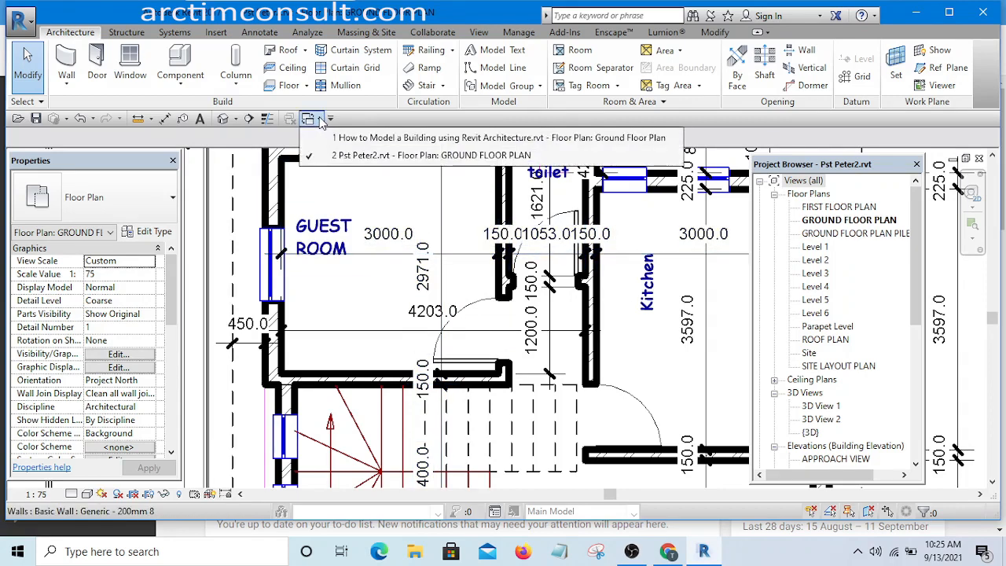
left_click(428, 140)
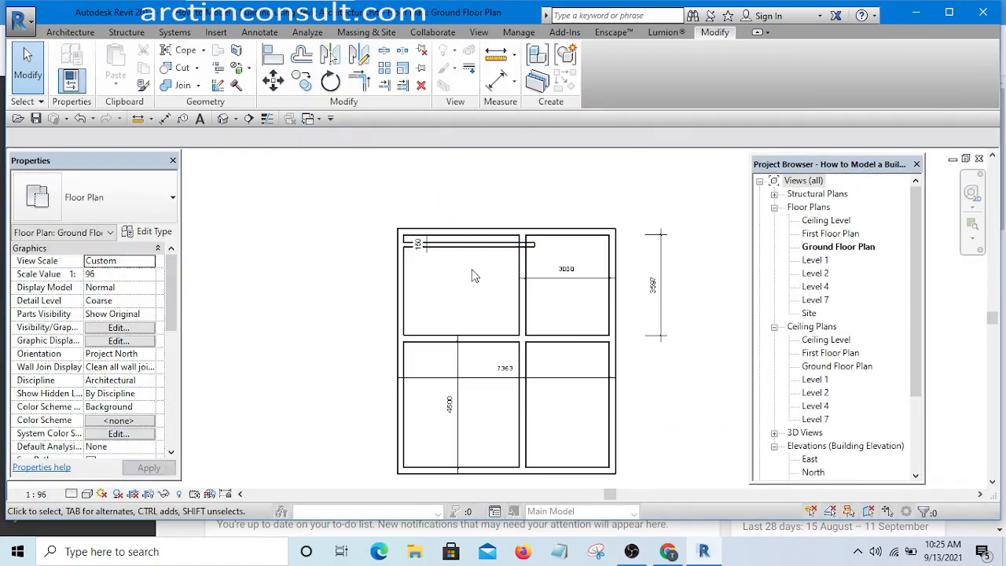
scroll(474, 275, "up", 3)
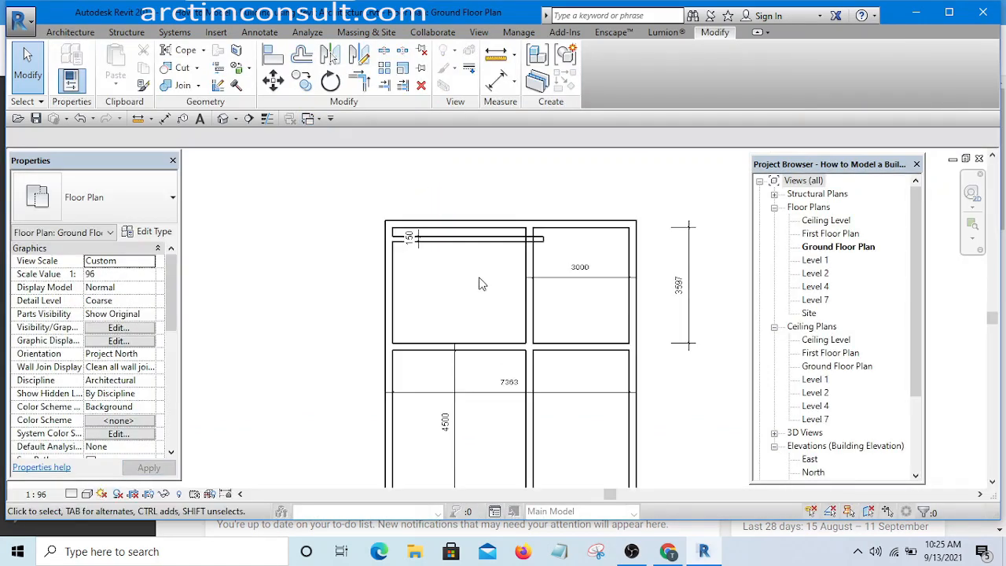
left_click(458, 229)
key("Escape")
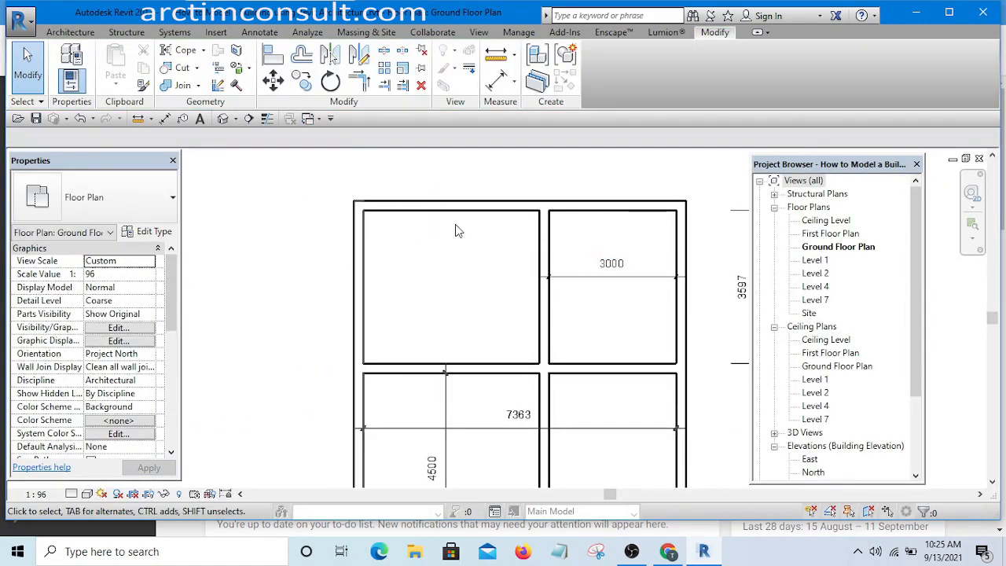
Copy the top external wall about 705 mm downwards into the upper rooms
scroll(458, 229, "up", 3)
left_click(456, 203)
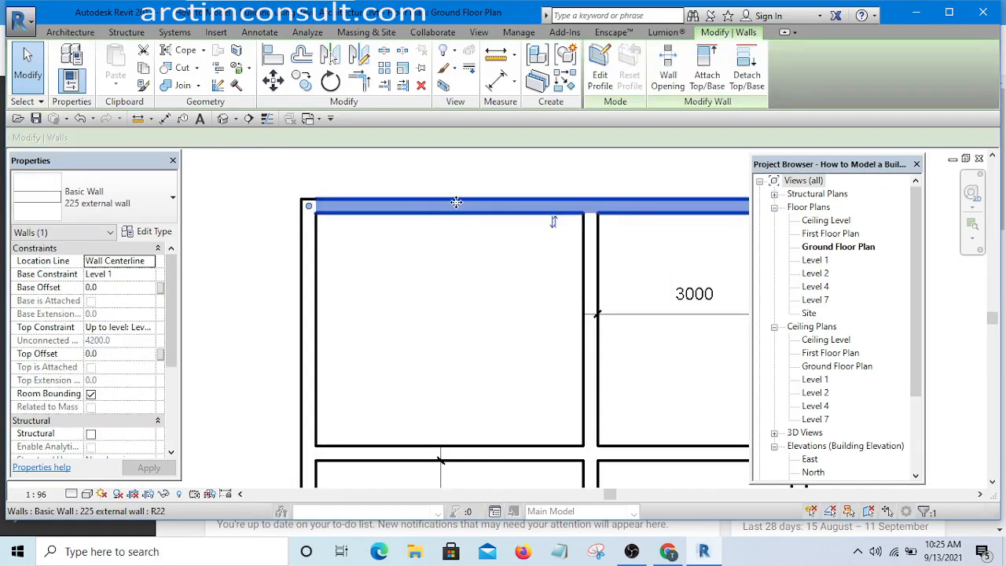
left_click_drag(455, 202, 457, 253)
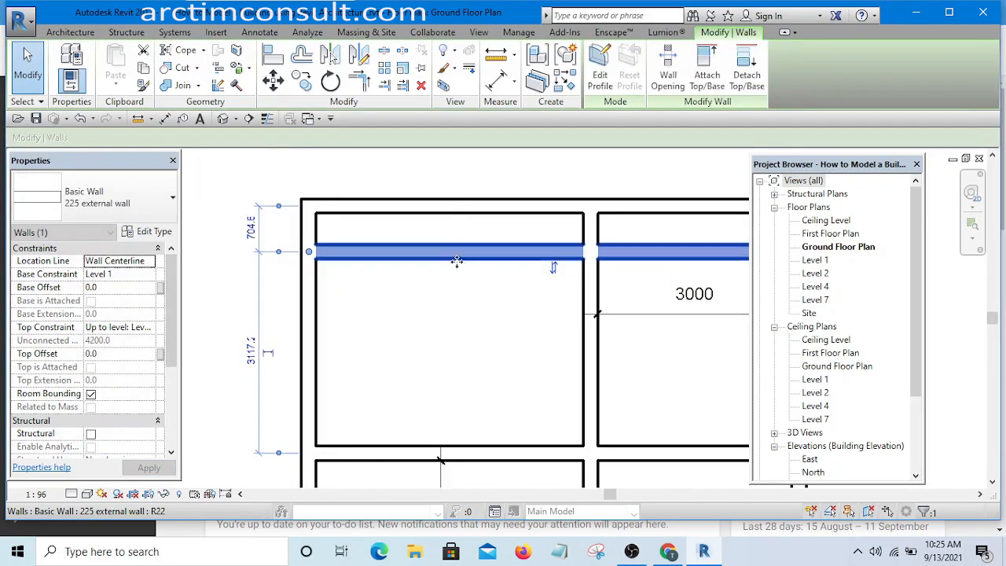
left_click(464, 316)
Dimension the upper left room's clear depth from the horizontal cross wall to the copied wall
key("d")
key("i")
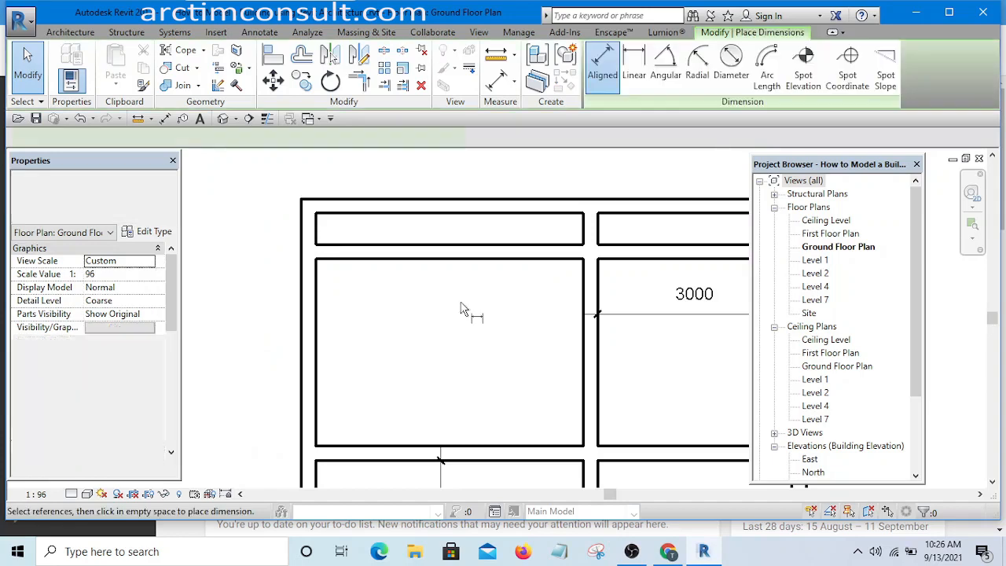
scroll(461, 333, "down", 2)
scroll(471, 381, "up", 1)
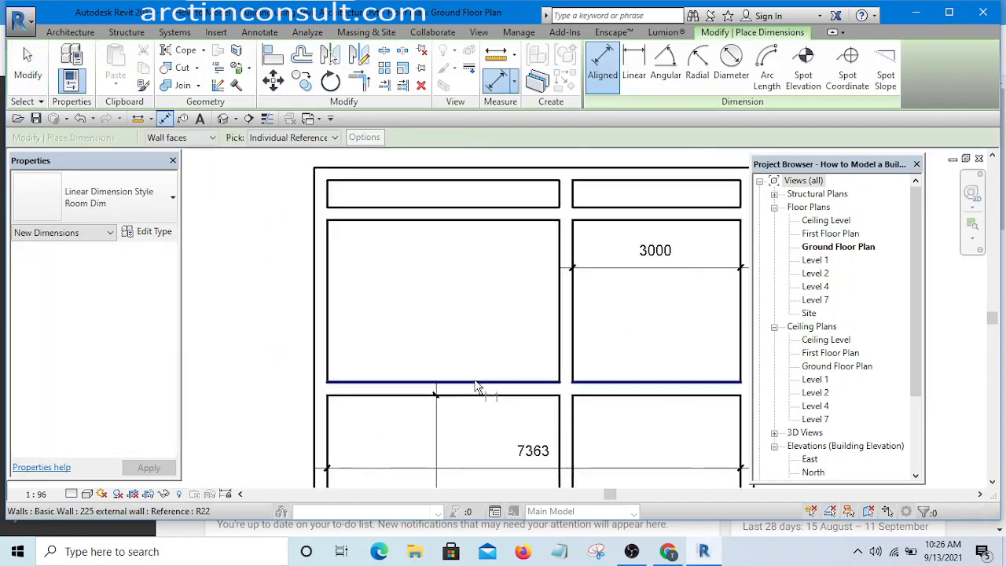
left_click(471, 382)
left_click(466, 220)
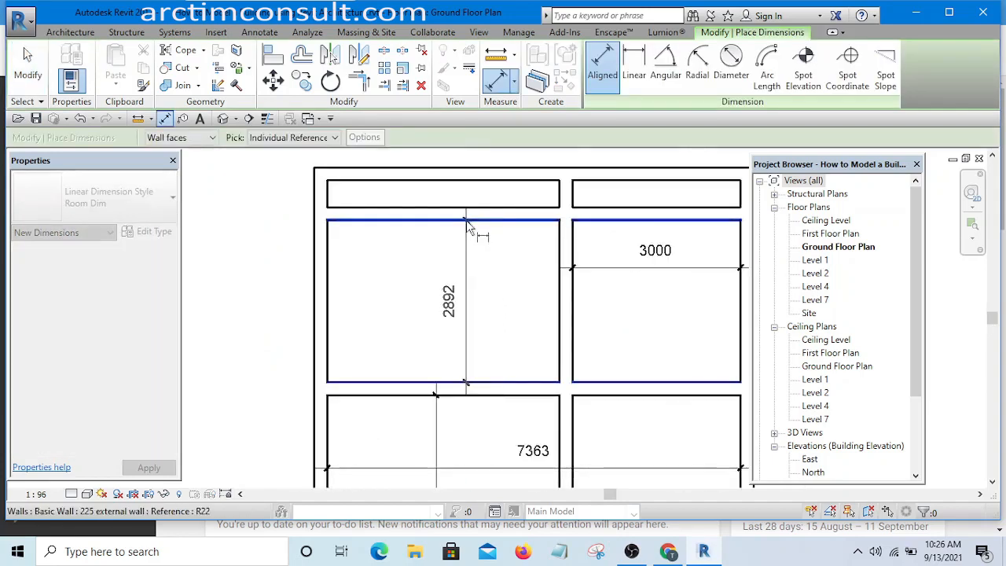
left_click(465, 254)
key("Escape")
key("Escape")
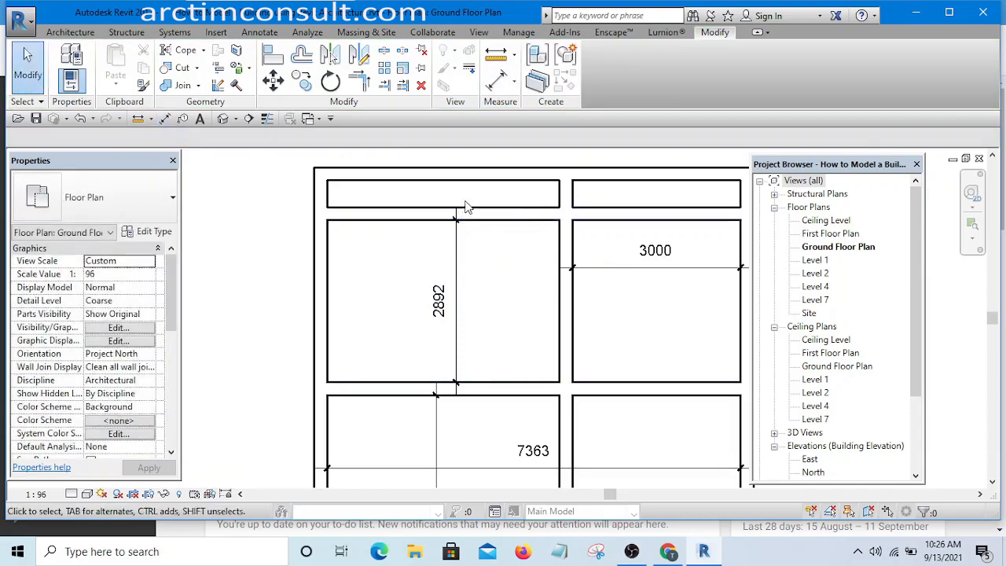
Move the copied horizontal wall by setting the upper left room's clear depth to 2971 mm
left_click(514, 212)
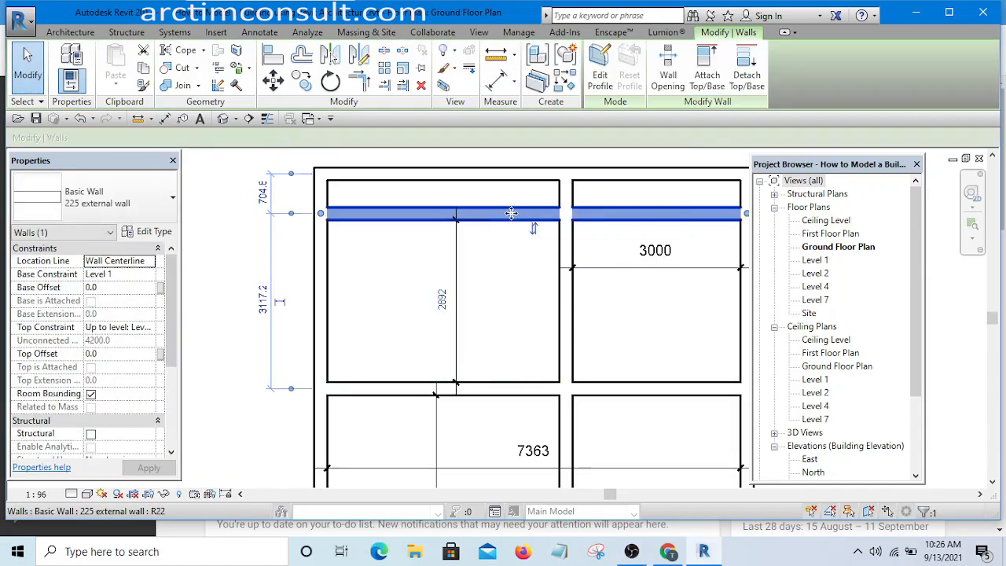
left_click(442, 300)
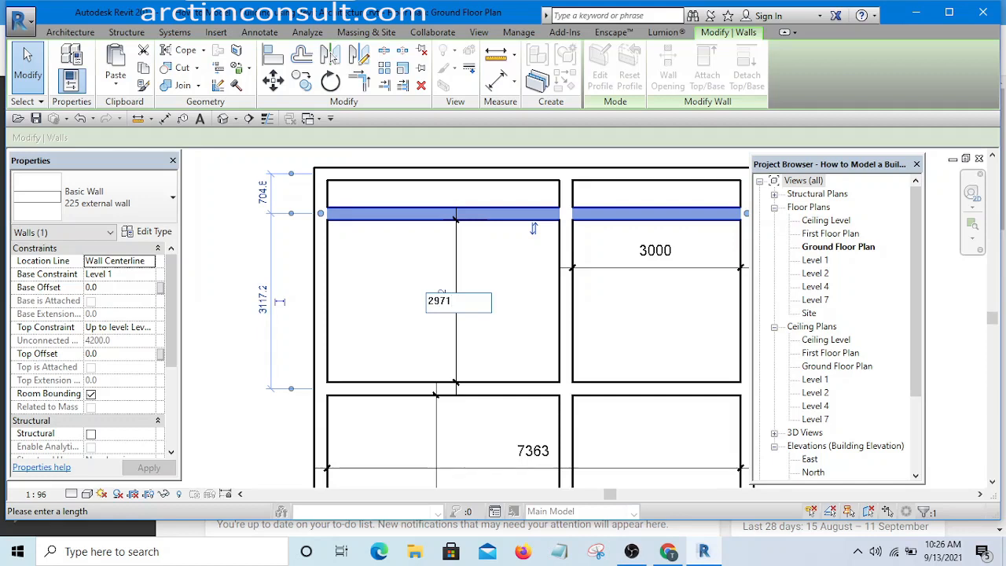
key("Return")
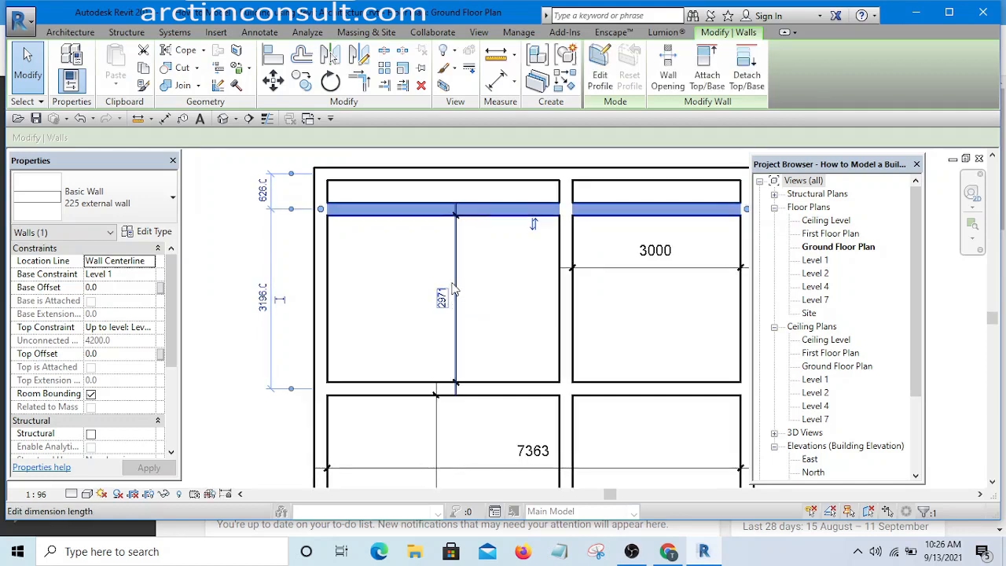
left_click(503, 305)
scroll(462, 282, "down", 2)
scroll(476, 281, "up", 1)
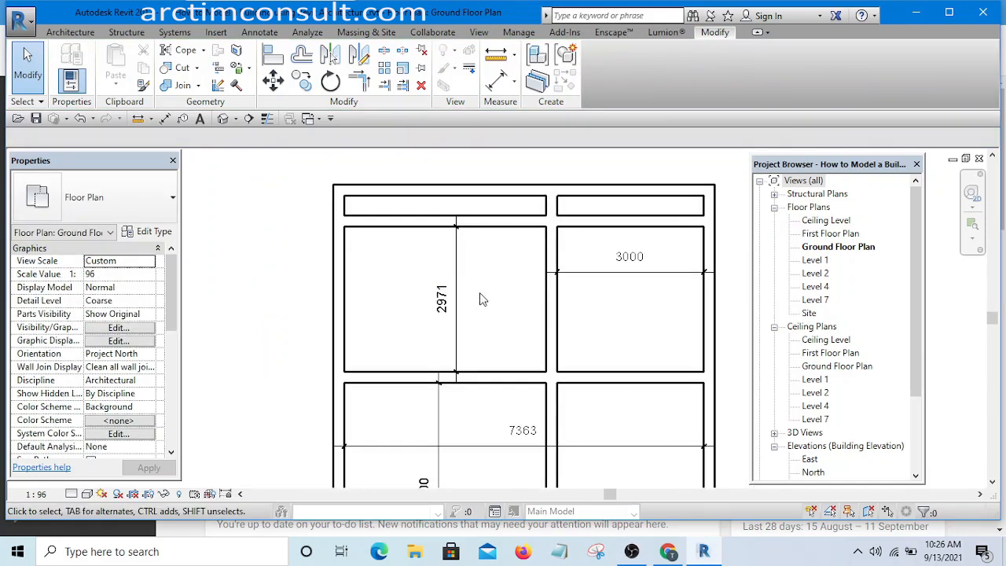
scroll(472, 271, "down", 2)
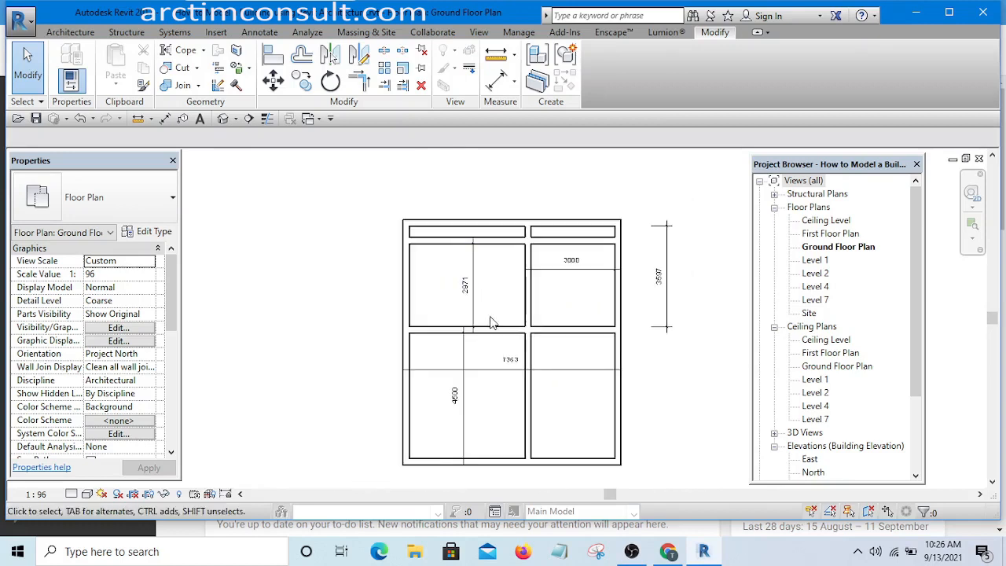
Switch to the Pst Peter2 plan and examine the guest room, toilet and kitchen partitions, their thicknesses and the spacing between them
scroll(492, 302, "up", 1)
middle_click_drag(503, 291, 505, 298)
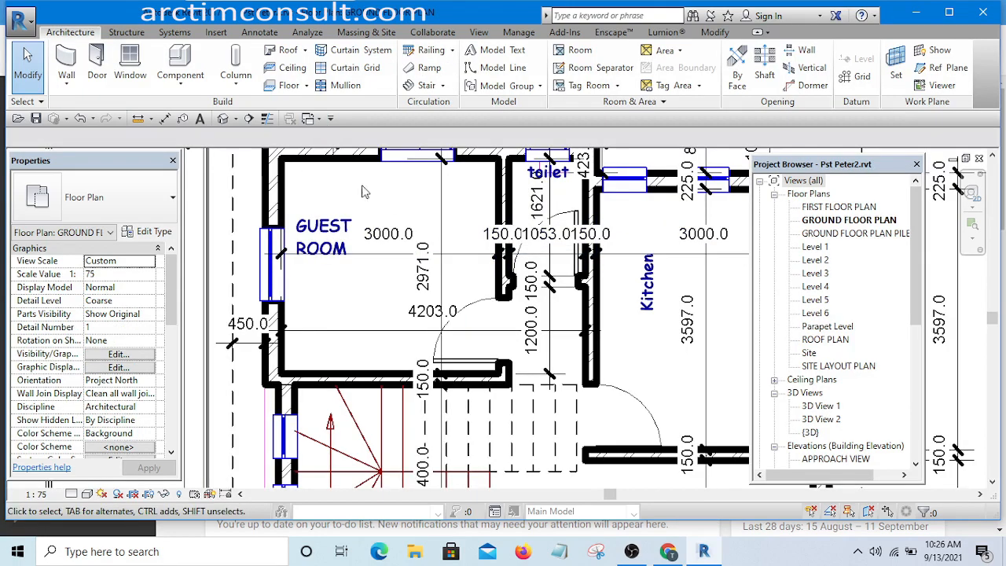
scroll(472, 314, "down", 3)
scroll(458, 227, "up", 3)
scroll(460, 227, "up", 2)
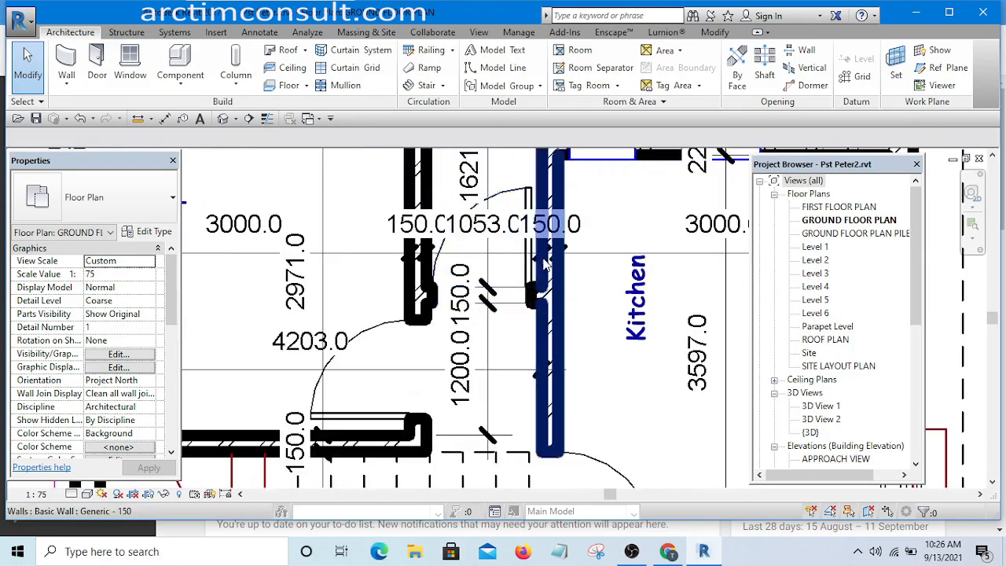
scroll(460, 228, "down", 3)
scroll(510, 240, "up", 2)
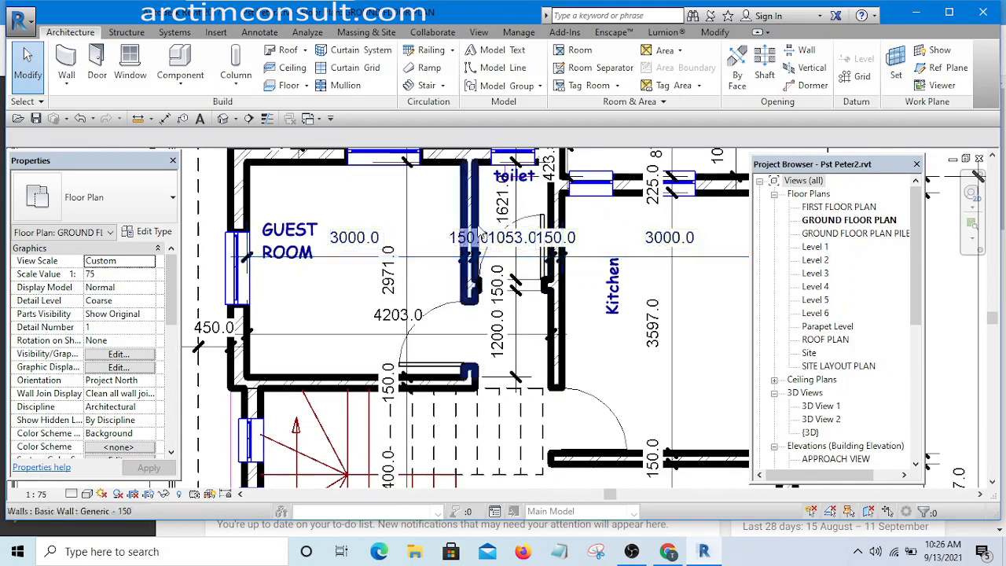
scroll(534, 246, "down", 5)
scroll(557, 245, "up", 5)
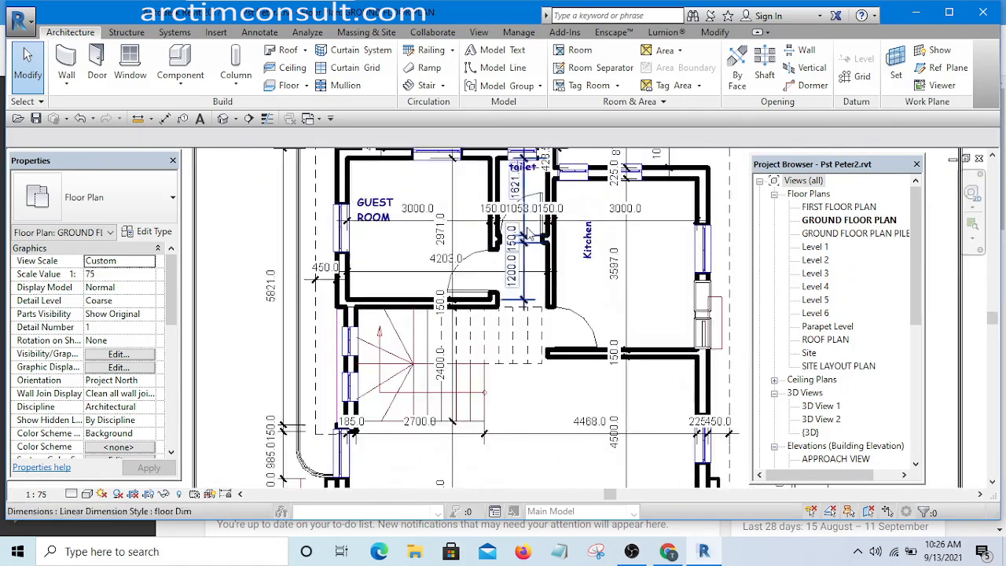
scroll(534, 271, "down", 4)
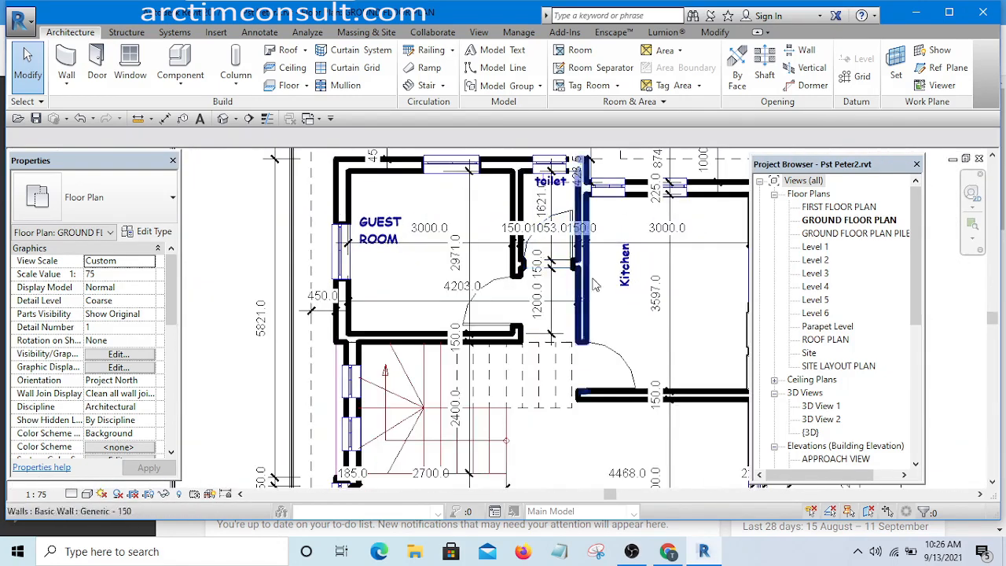
scroll(515, 248, "up", 4)
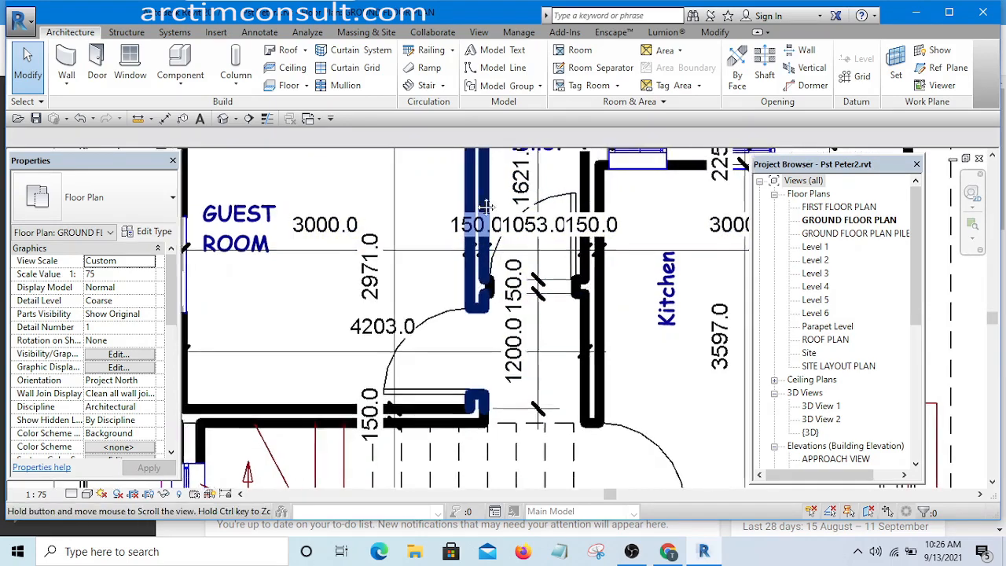
middle_click_drag(656, 195, 643, 290)
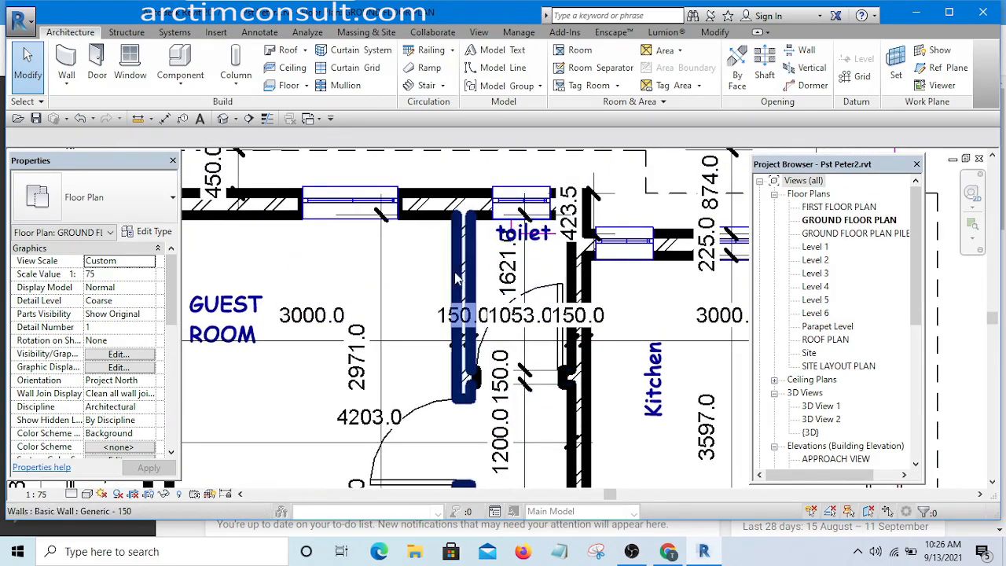
scroll(511, 277, "down", 2)
scroll(515, 272, "up", 1)
scroll(576, 270, "down", 1)
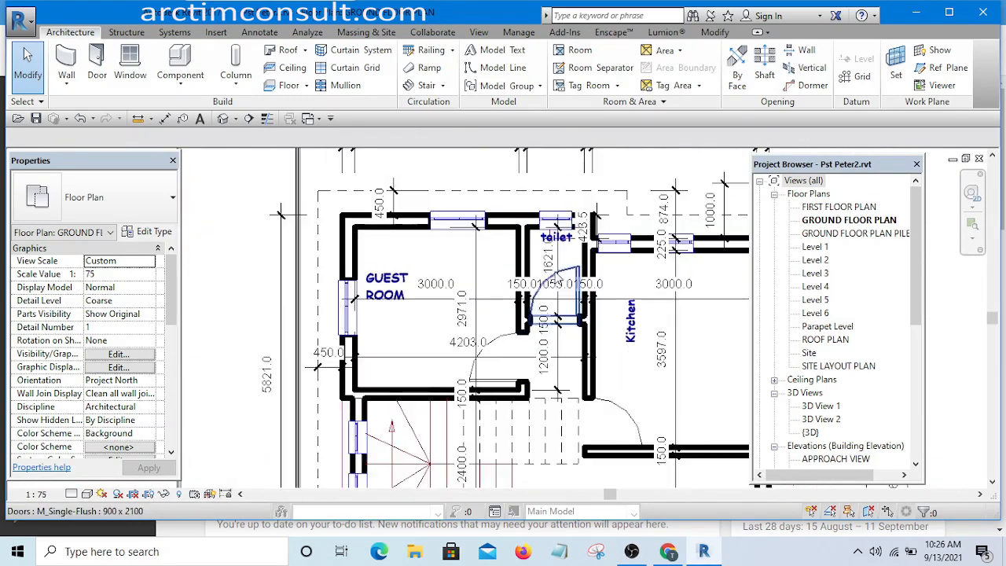
Return to the How to Model a Building ground floor plan and examine the upper rooms' wall layout
left_click(320, 120)
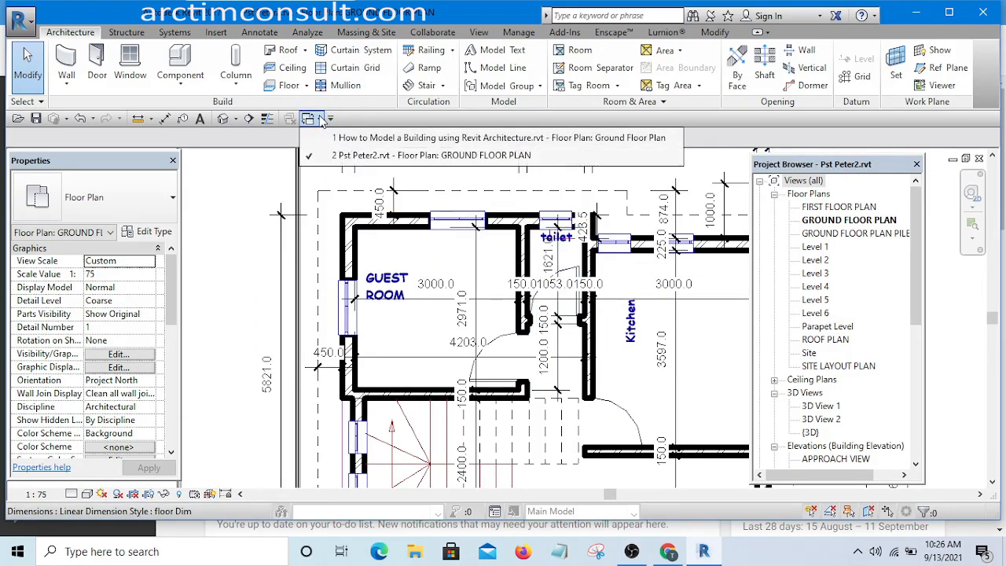
left_click(395, 138)
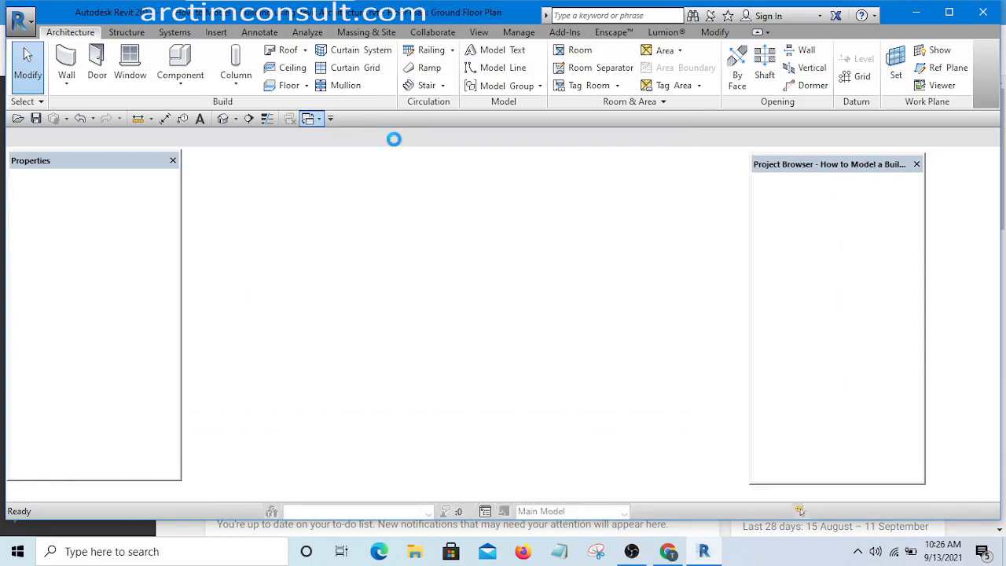
scroll(449, 225, "down", 3)
scroll(485, 265, "up", 5)
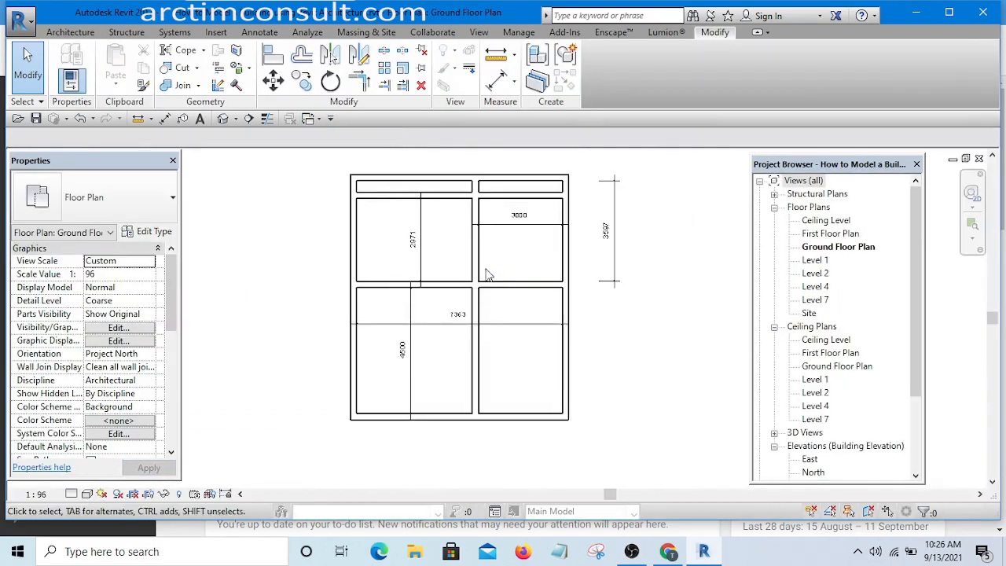
scroll(496, 237, "up", 1)
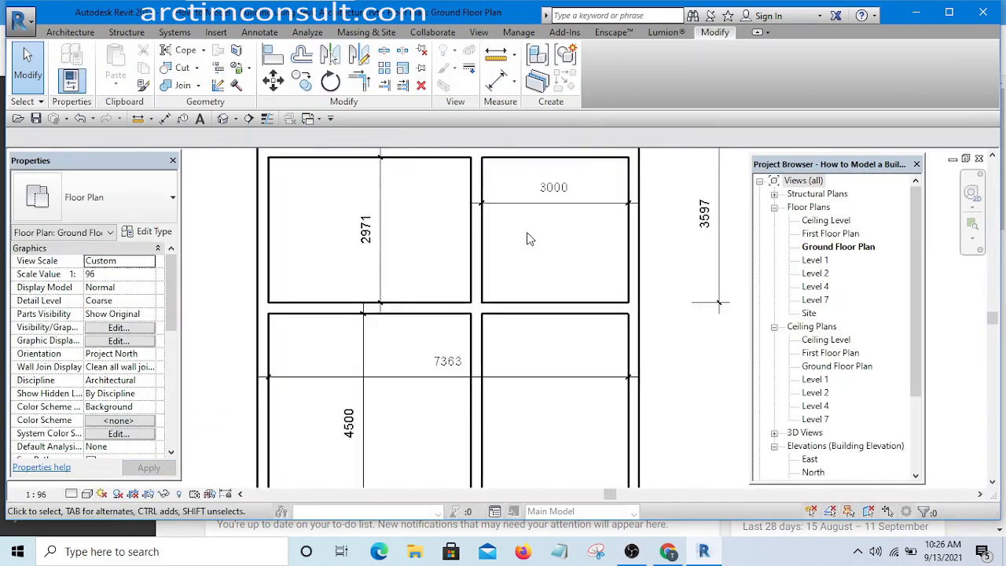
scroll(511, 236, "down", 3)
scroll(515, 239, "up", 1)
left_click_drag(518, 233, 472, 255)
left_click(533, 256)
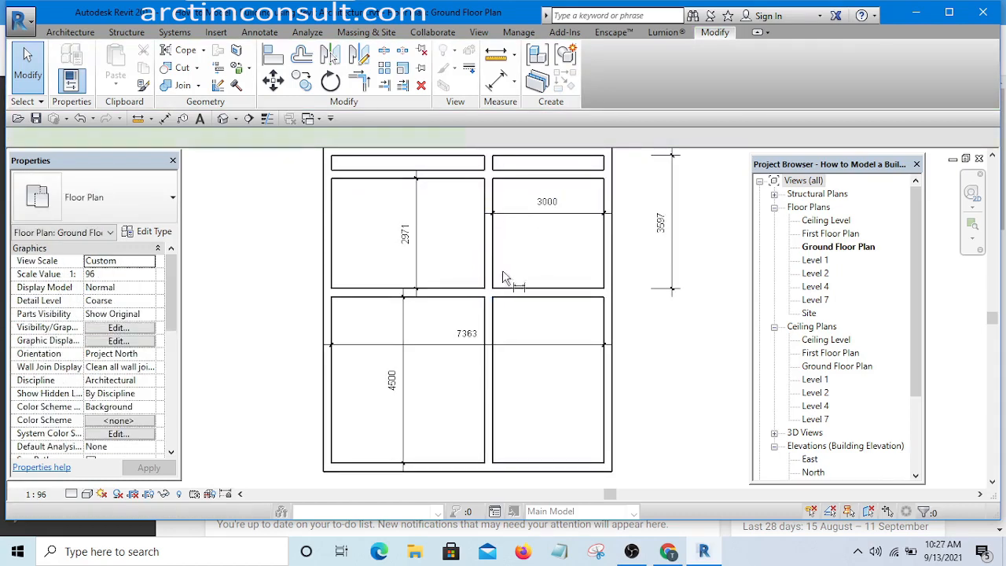
Dimension the thickness of the vertical partition between the upper left and upper right rooms
key("d")
key("i")
scroll(490, 271, "up", 3)
left_click(498, 259)
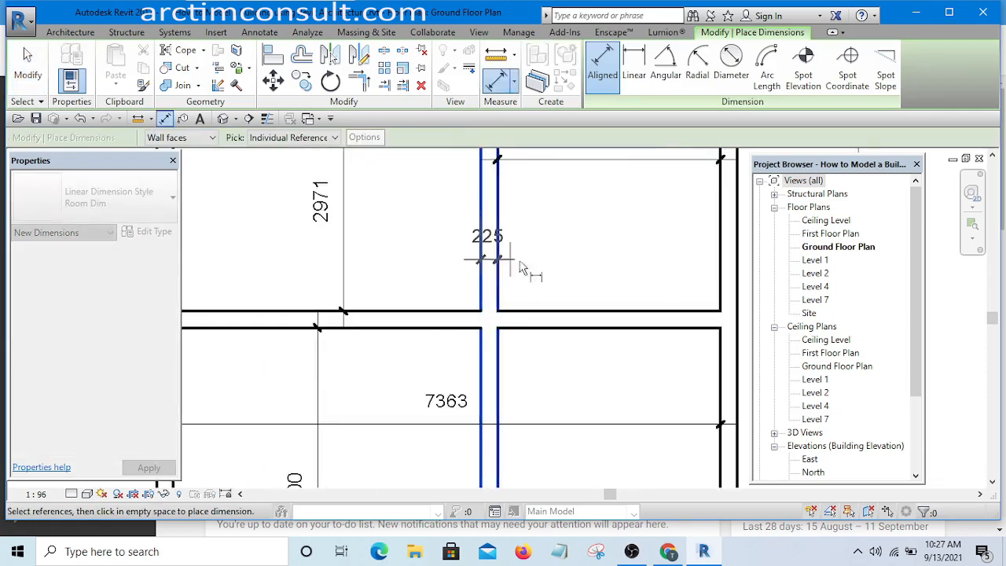
left_click(550, 268)
key("Escape")
key("Escape")
scroll(592, 262, "down", 3)
scroll(559, 228, "up", 4)
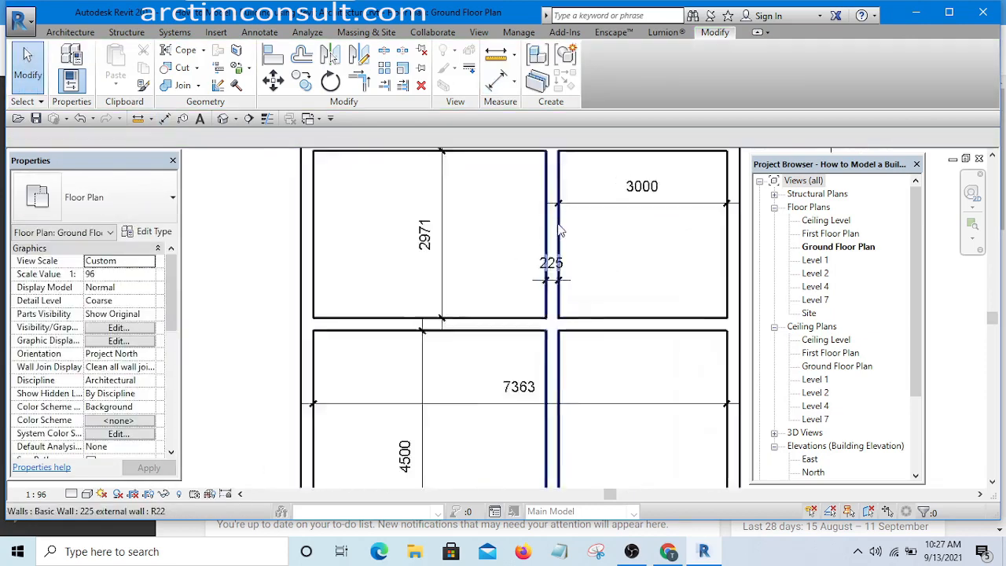
Change the vertical partition's wall type to 150 Internal wall
left_click(551, 236)
scroll(540, 247, "down", 2)
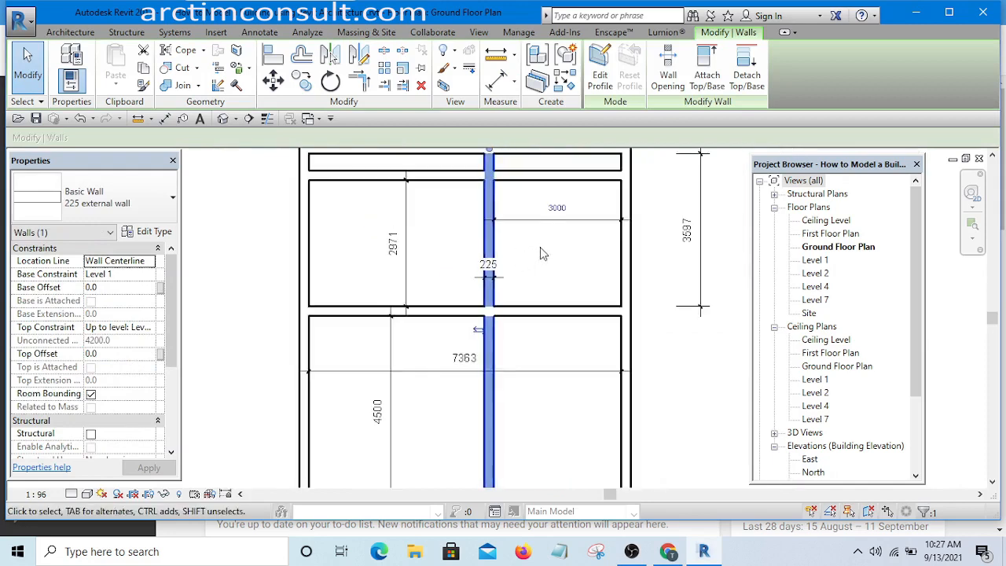
scroll(540, 246, "up", 1)
left_click(584, 260)
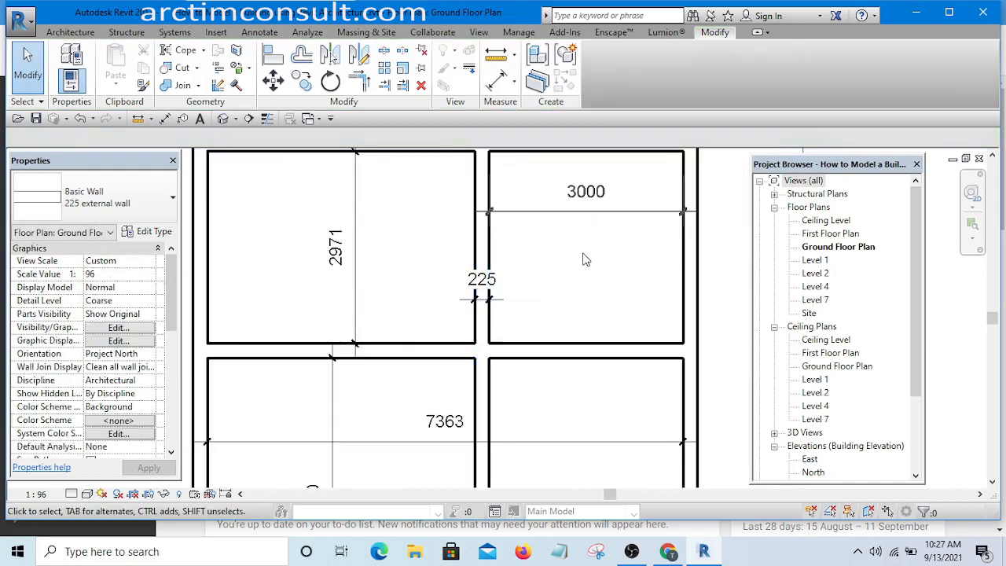
left_click(481, 242)
scroll(478, 238, "up", 1)
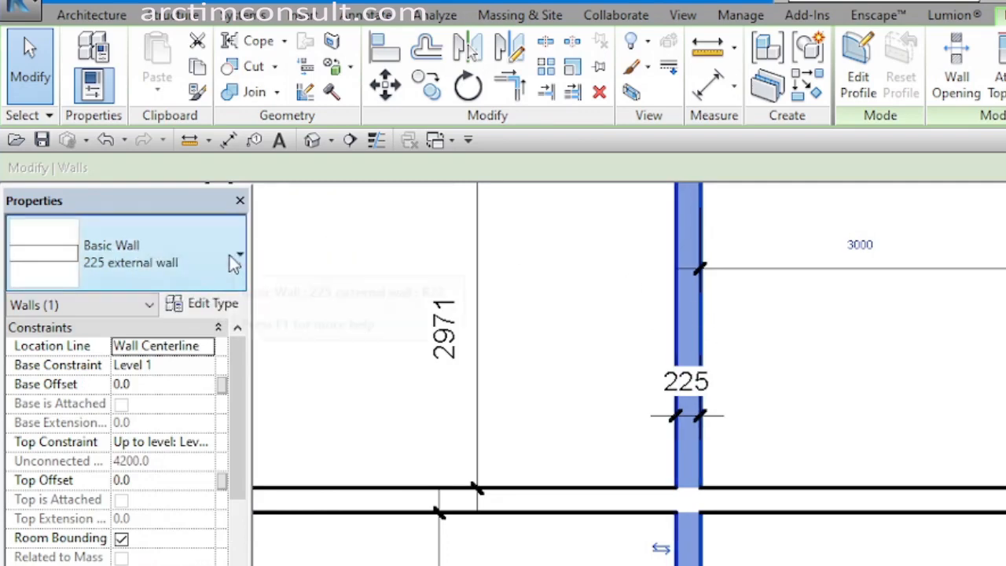
left_click(219, 262)
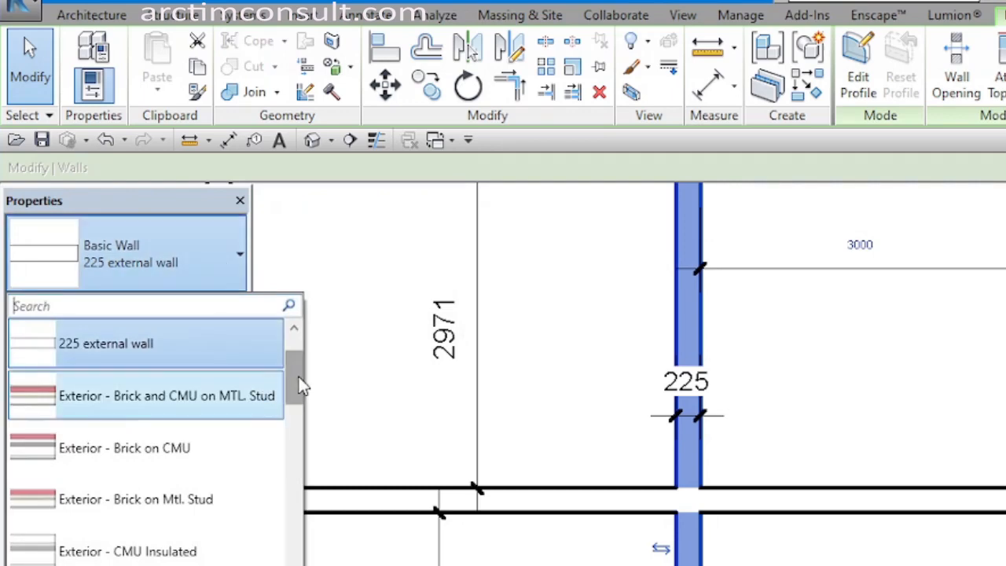
left_click_drag(297, 376, 297, 359)
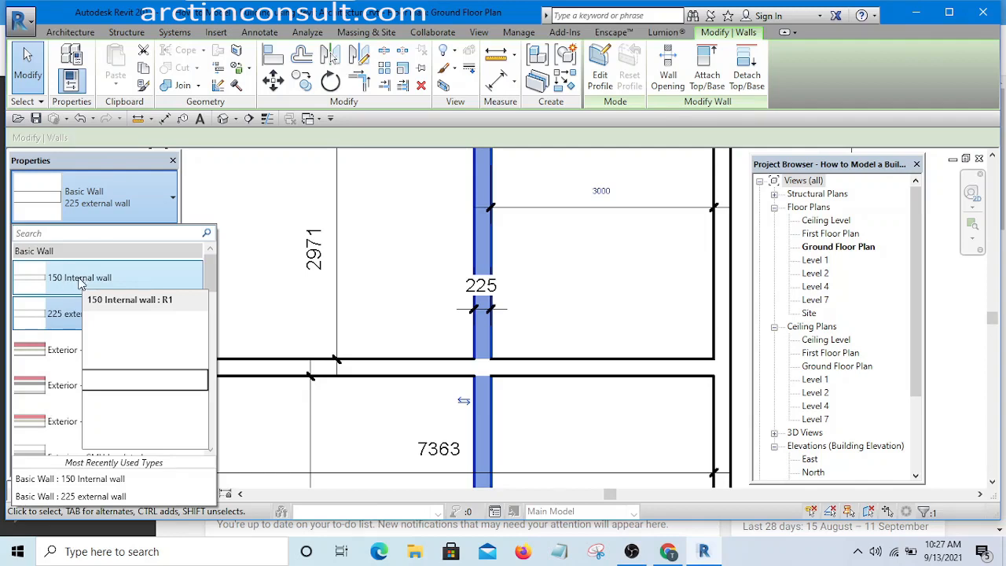
left_click(79, 279)
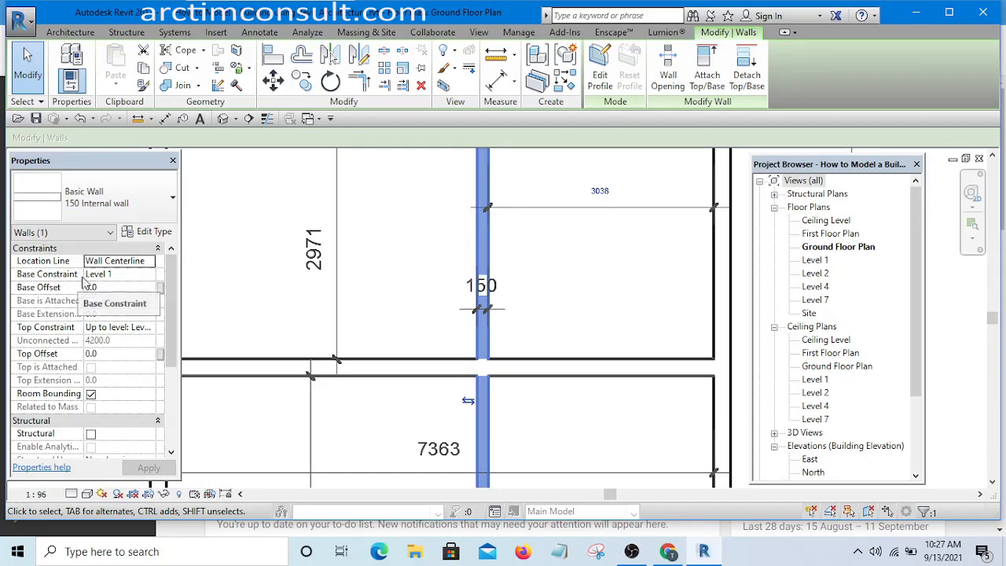
Move the vertical partition by setting the upper right room's clear width to 3000 mm
scroll(536, 271, "down", 1)
middle_click_drag(532, 254, 503, 330)
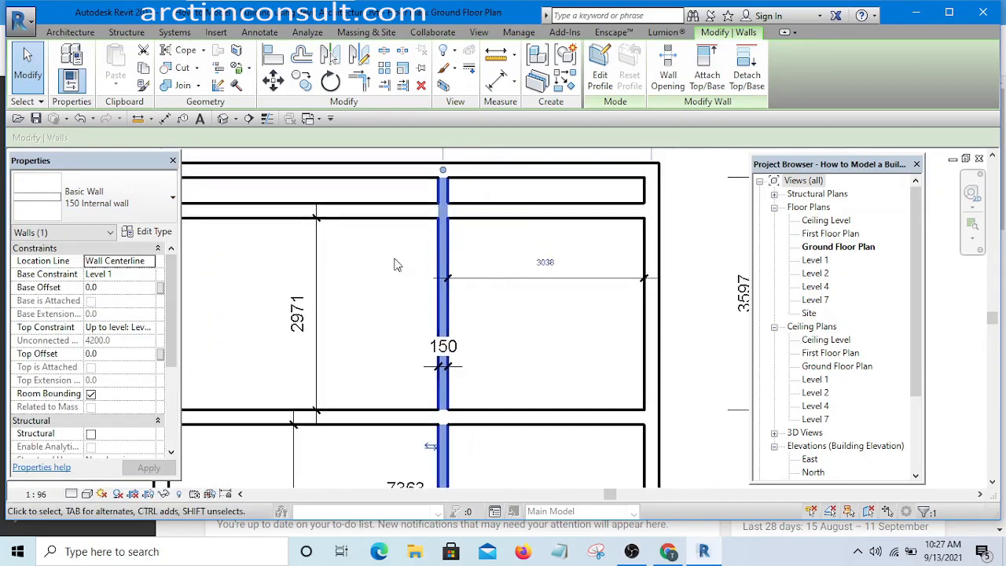
scroll(541, 263, "up", 5)
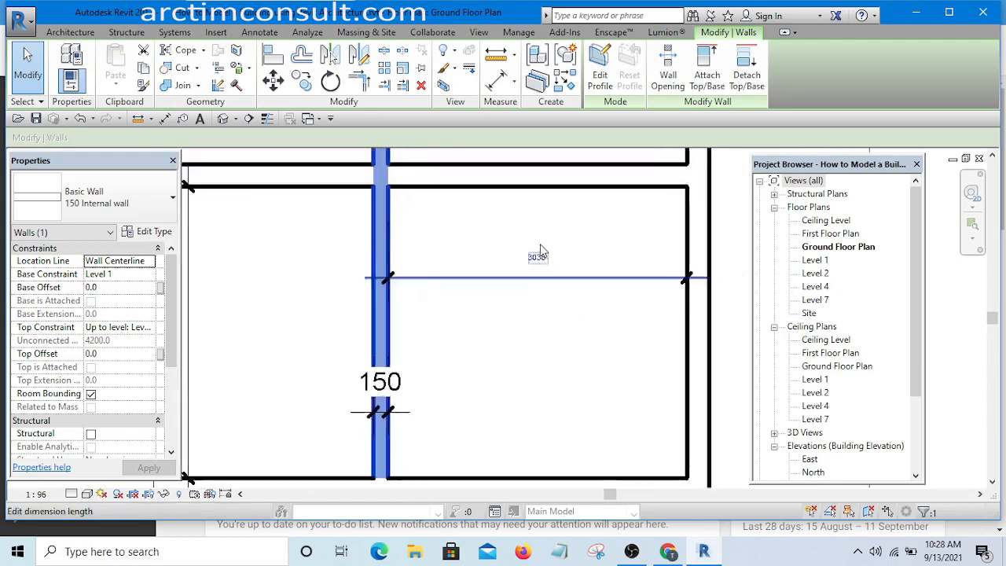
scroll(564, 271, "down", 3)
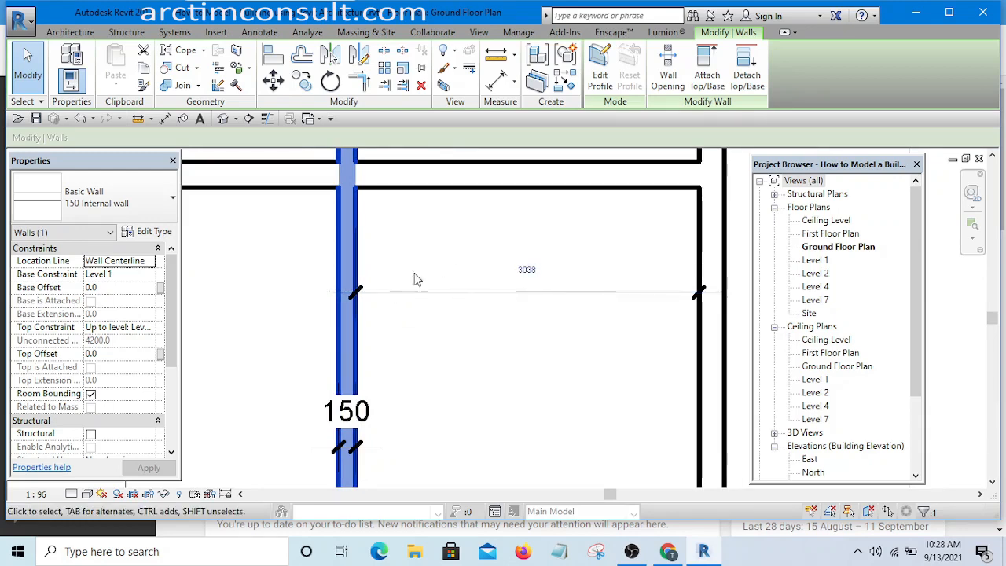
left_click(528, 271)
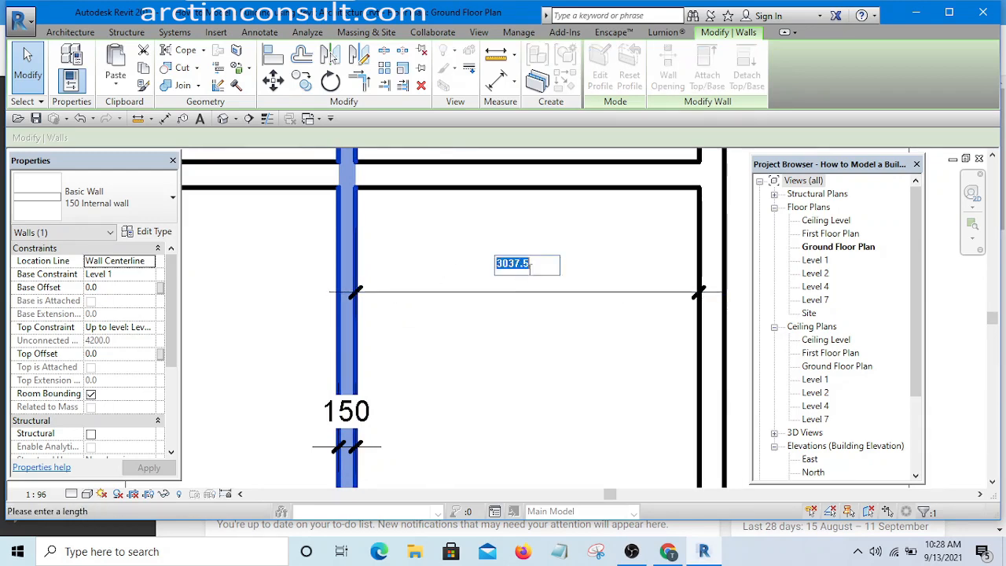
left_click_drag(538, 264, 515, 263)
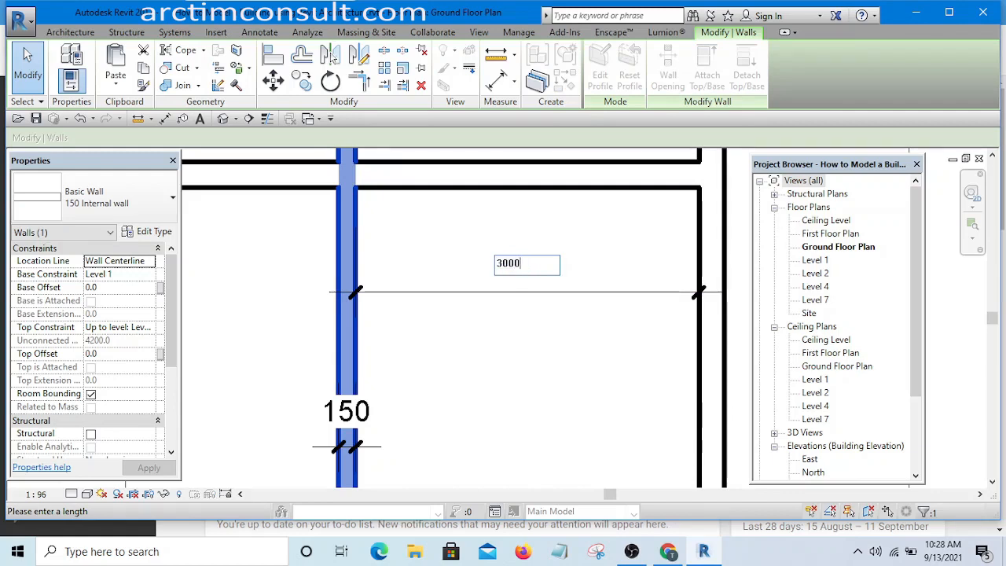
key("Return")
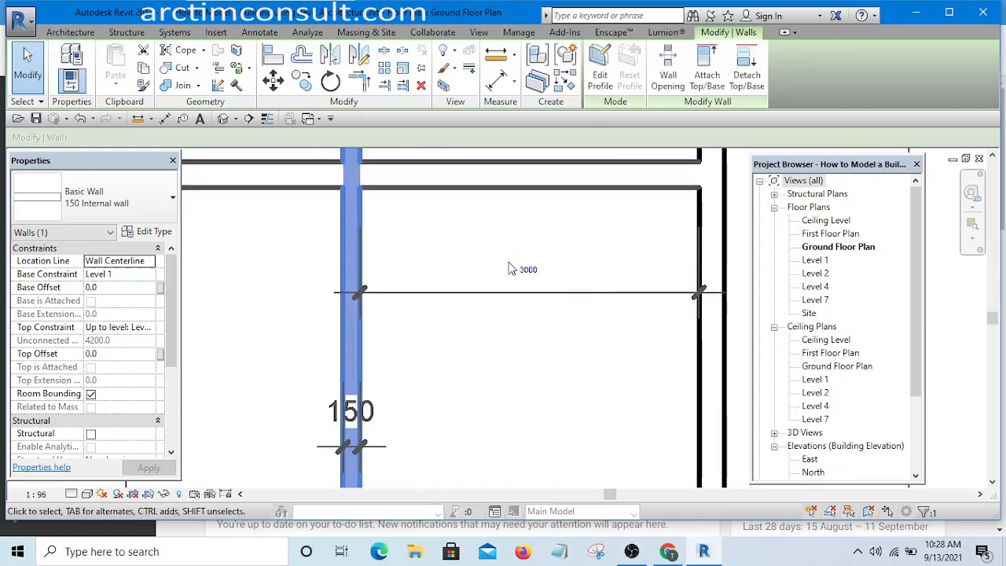
left_click(498, 238)
scroll(493, 242, "down", 3)
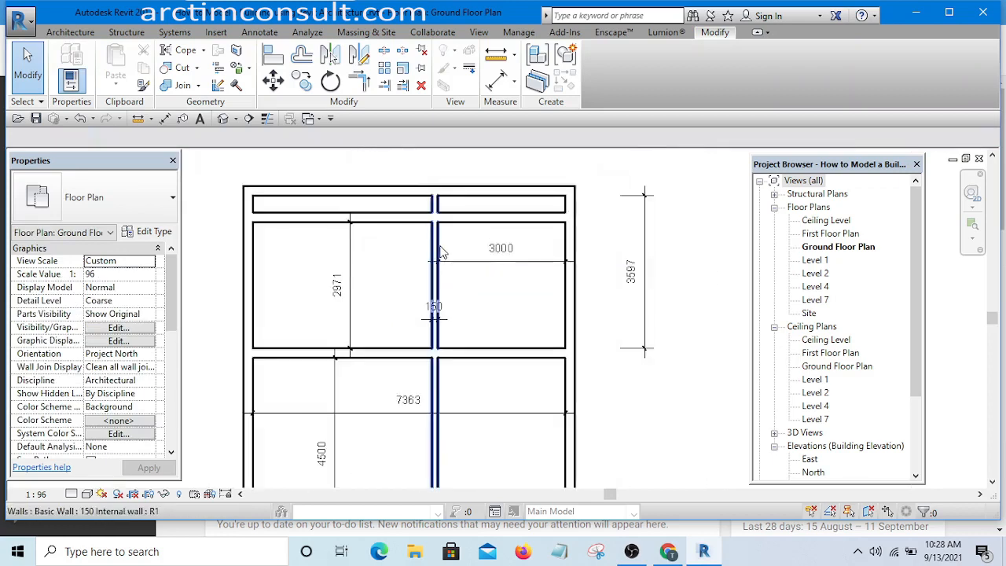
Copy the 150 mm vertical partition to the left, leaving a clear gap of about 1155 mm between the two walls
scroll(456, 280, "down", 2)
scroll(468, 285, "up", 4)
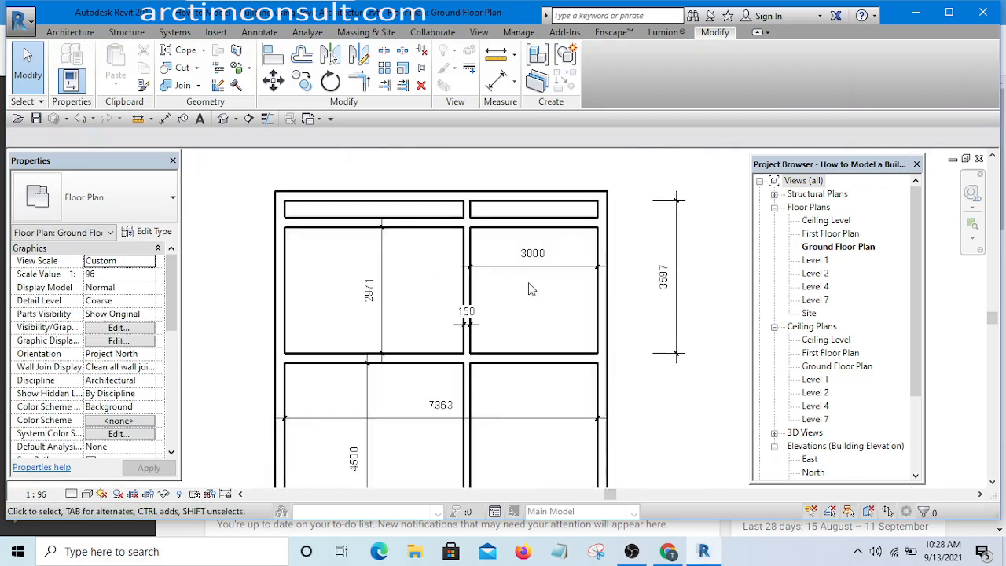
scroll(489, 292, "down", 2)
scroll(550, 301, "up", 2)
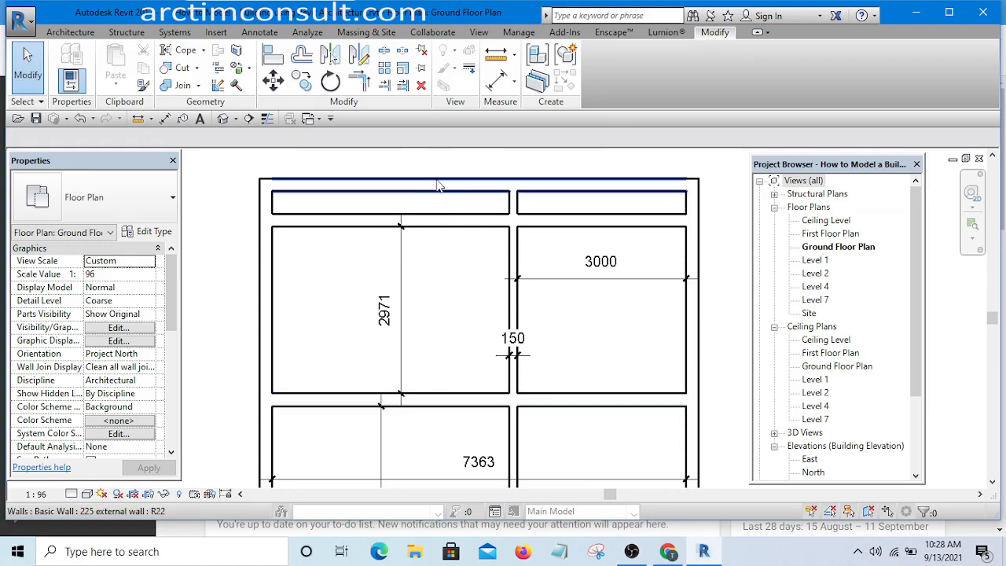
left_click(521, 308)
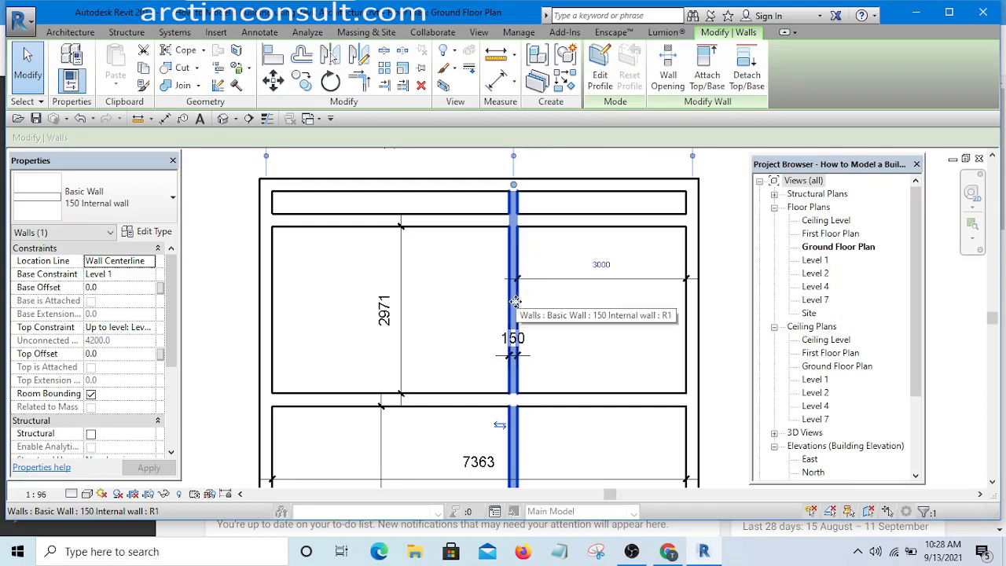
left_click_drag(515, 302, 440, 300)
left_click(616, 319)
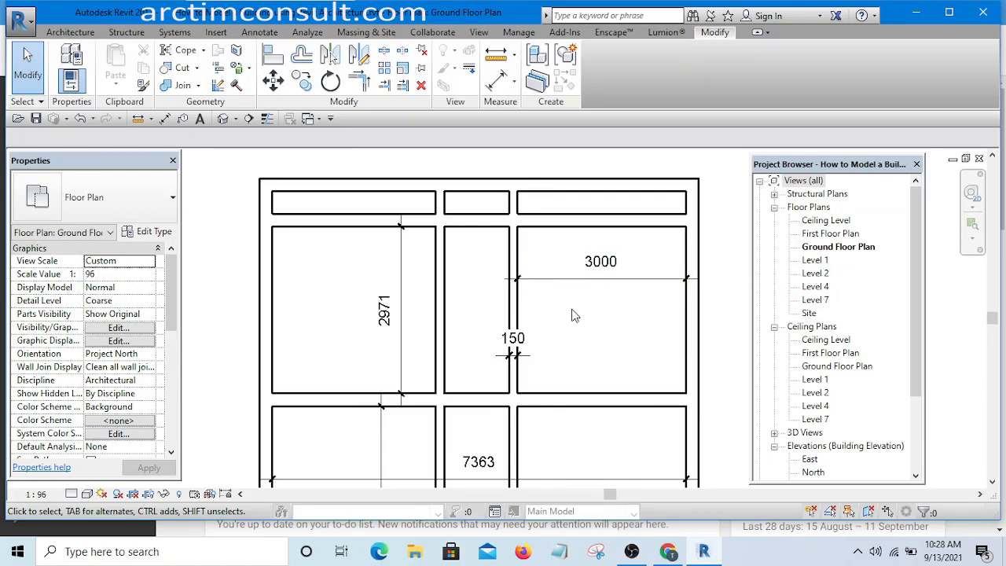
Dimension the clear width between the original vertical partition and its copy
key("i")
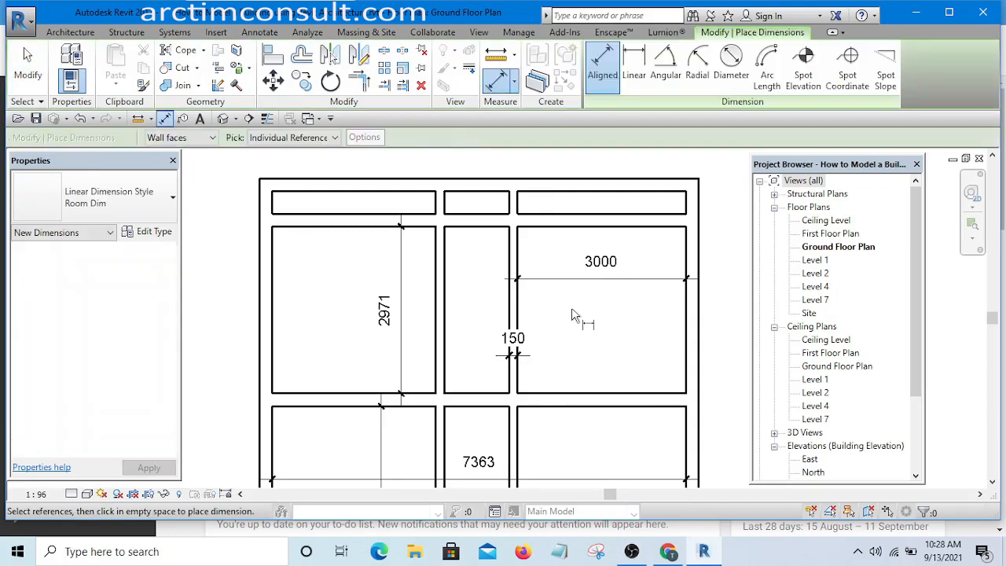
left_click(513, 277)
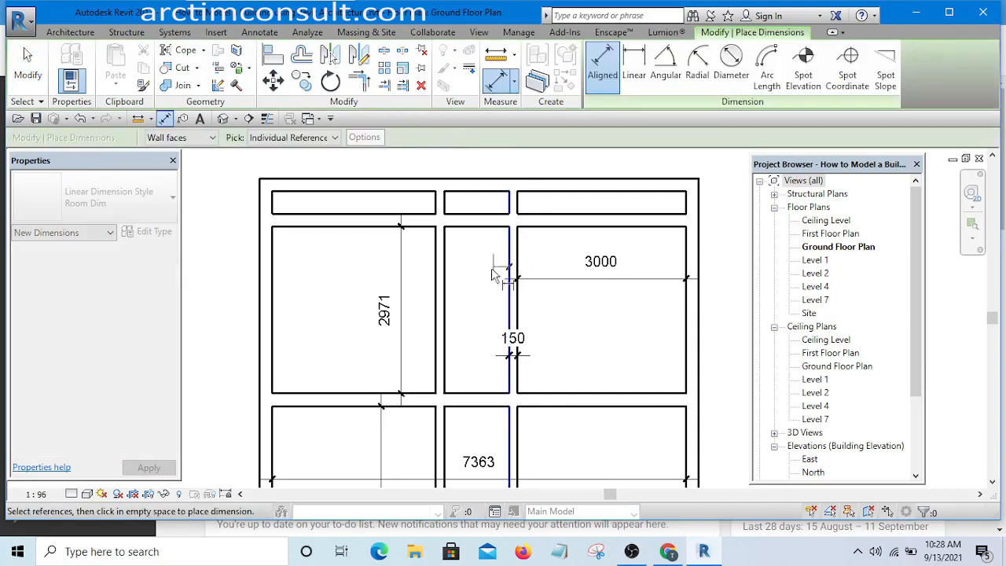
left_click(448, 279)
scroll(460, 274, "up", 3)
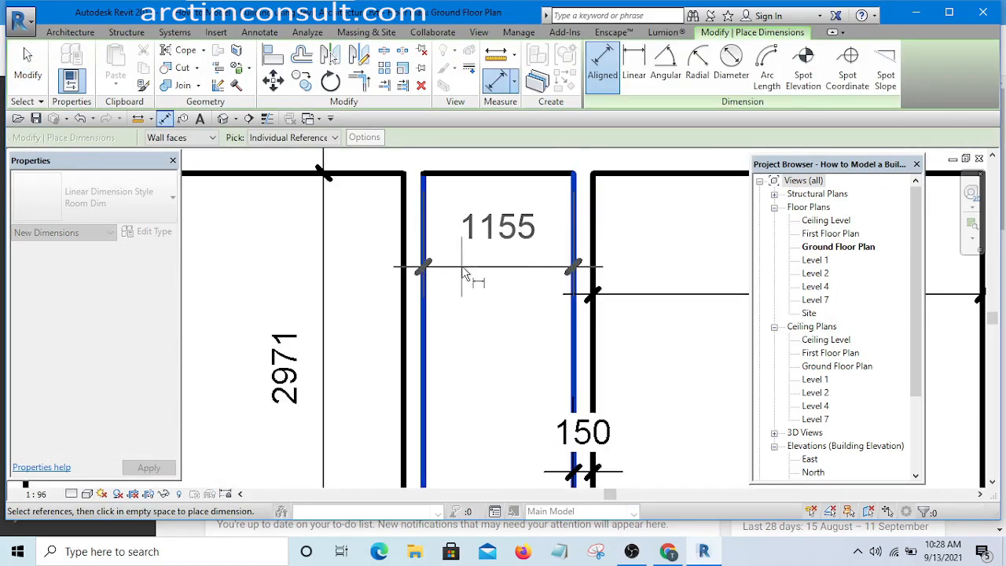
left_click(476, 282)
scroll(487, 289, "down", 2)
scroll(505, 299, "down", 2)
key("Escape")
key("Escape")
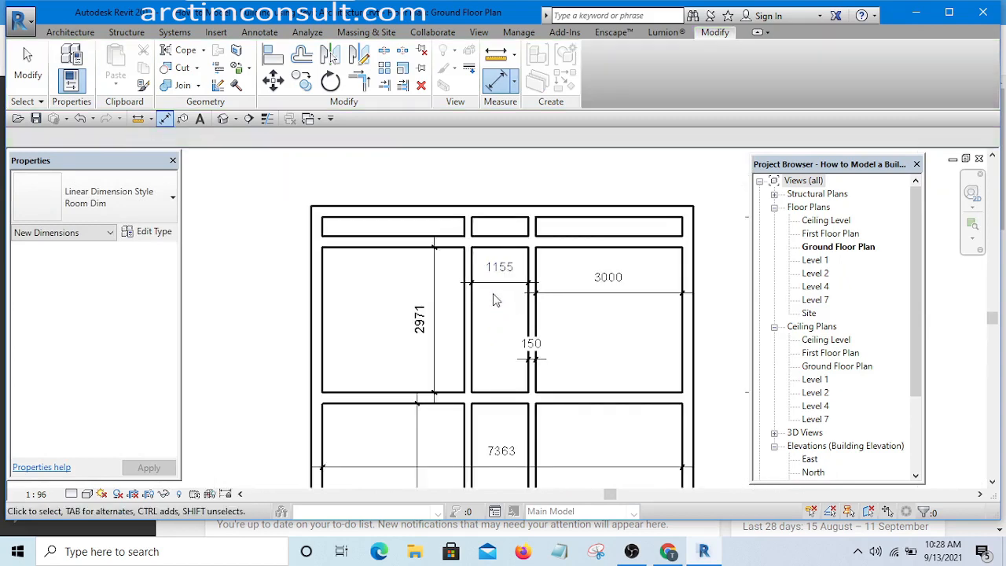
Delete the separate clear width dimension between the two vertical partitions
scroll(517, 313, "up", 2)
scroll(448, 301, "down", 2)
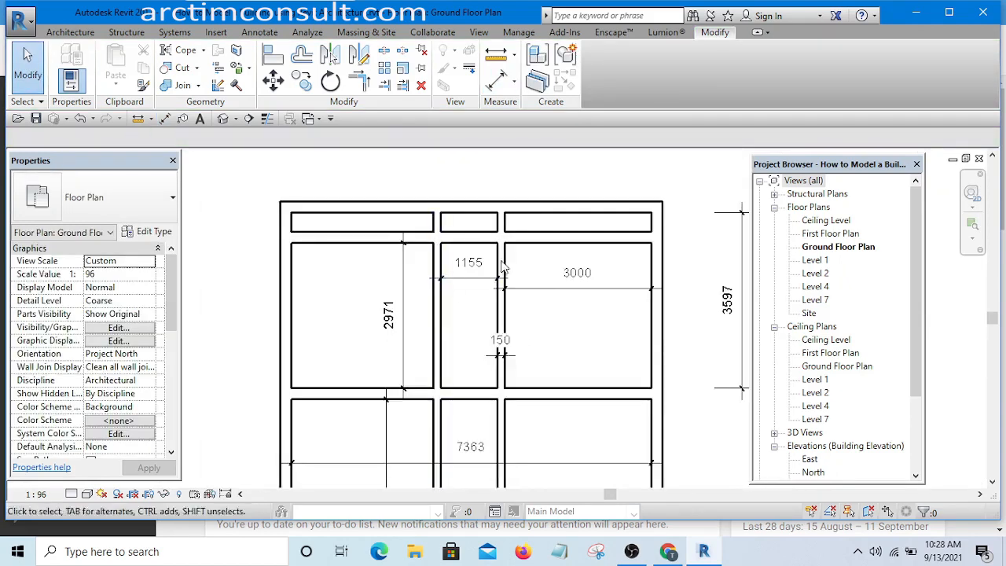
scroll(462, 285, "up", 2)
scroll(496, 324, "up", 2)
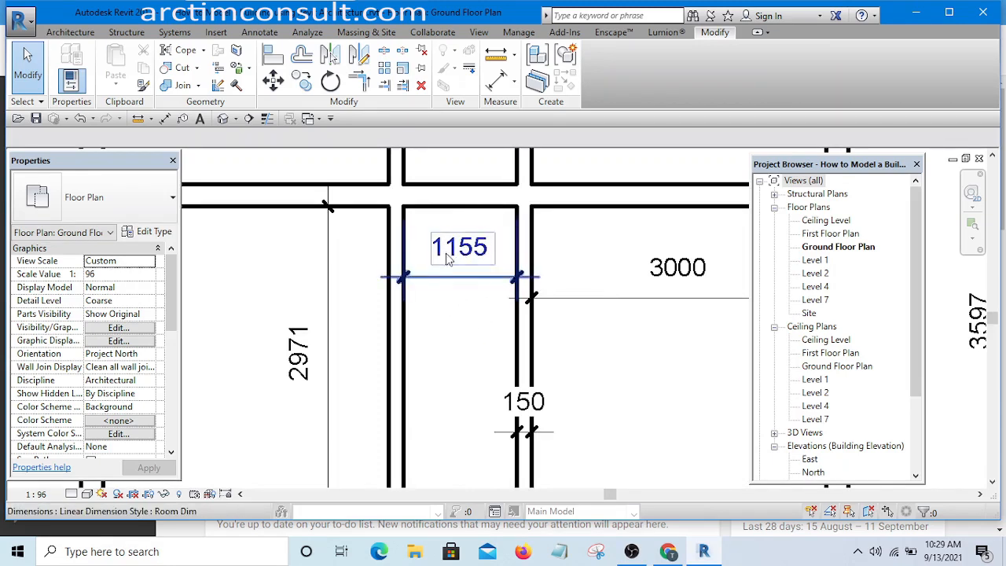
scroll(582, 304, "down", 2)
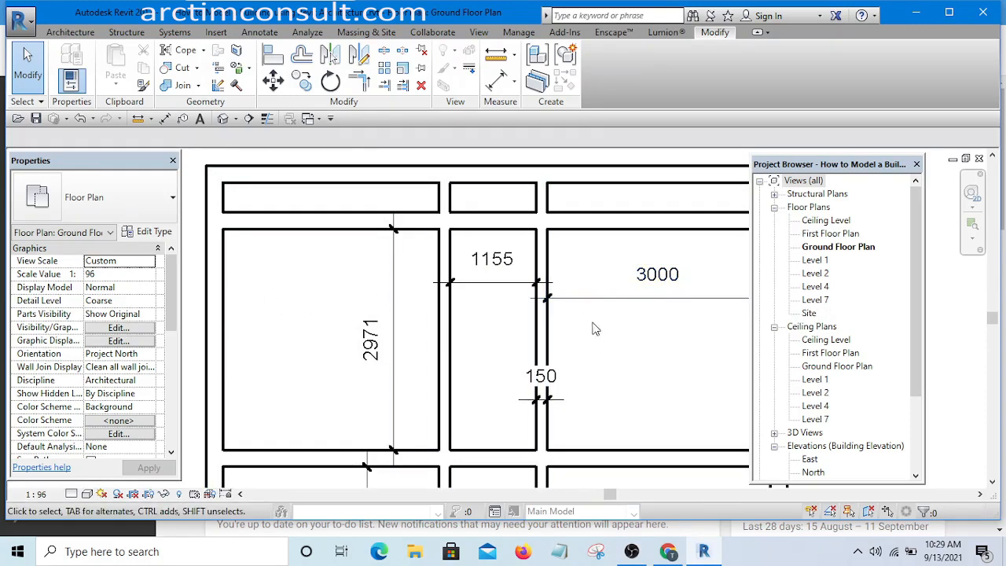
scroll(585, 315, "up", 1)
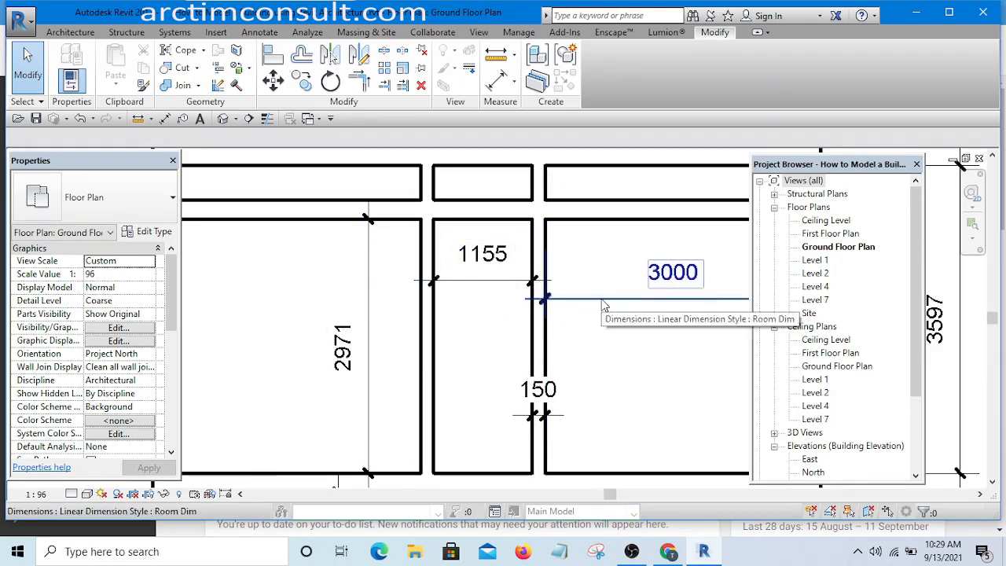
left_click(497, 283)
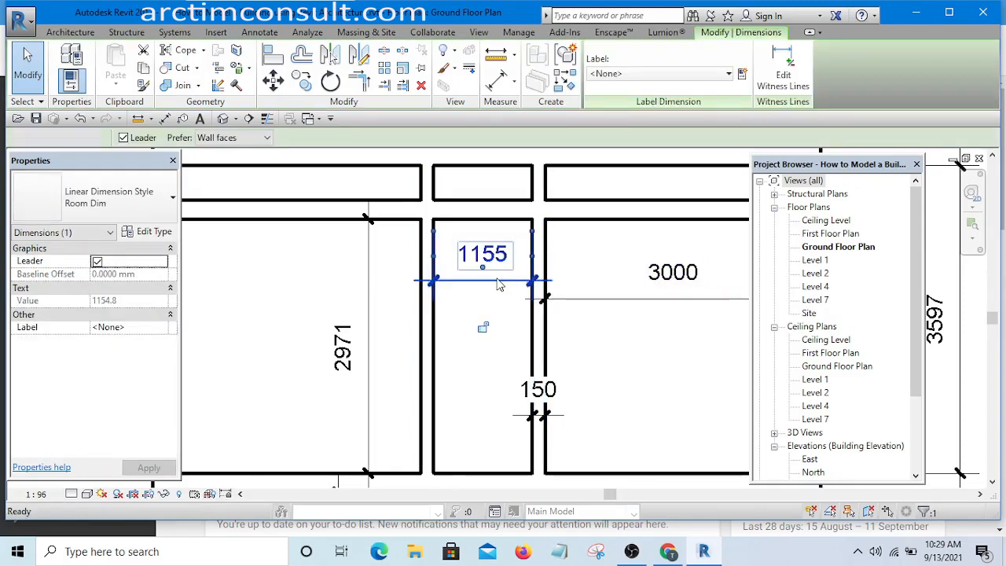
key("Delete")
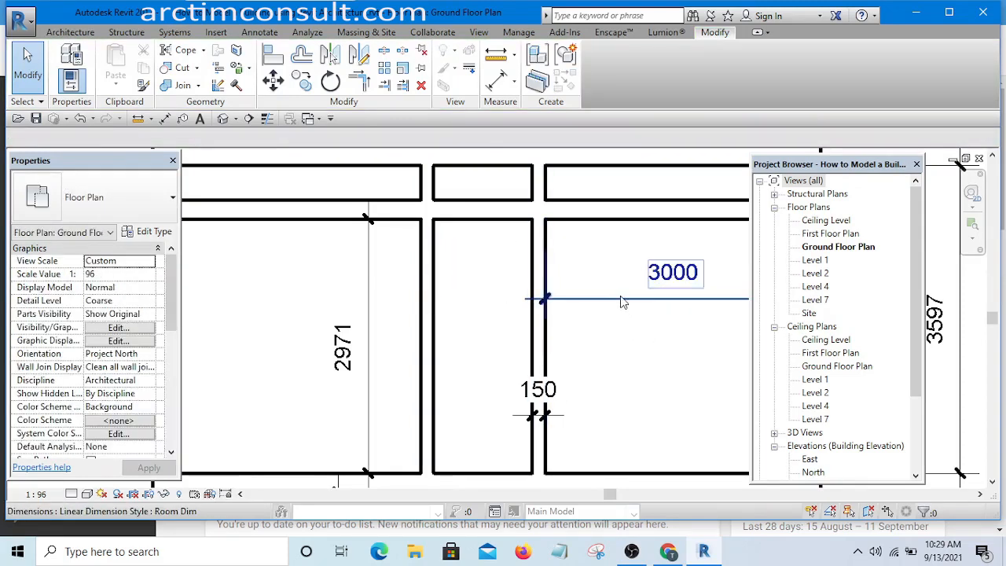
Edit the witness lines of the upper right room's 3000 mm width dimension to add the adjoining partition's far face
scroll(553, 310, "down", 3)
scroll(535, 321, "up", 2)
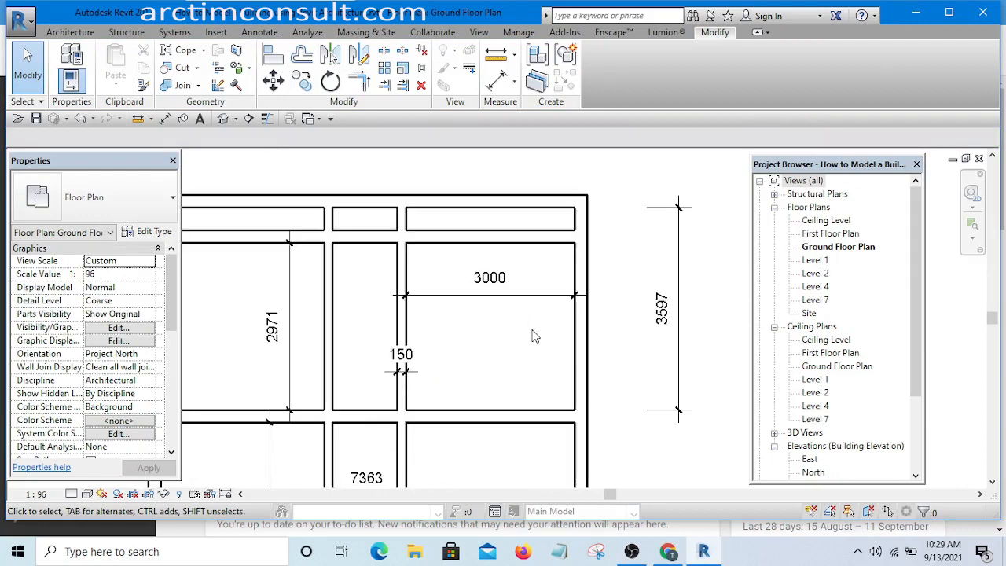
left_click(469, 279)
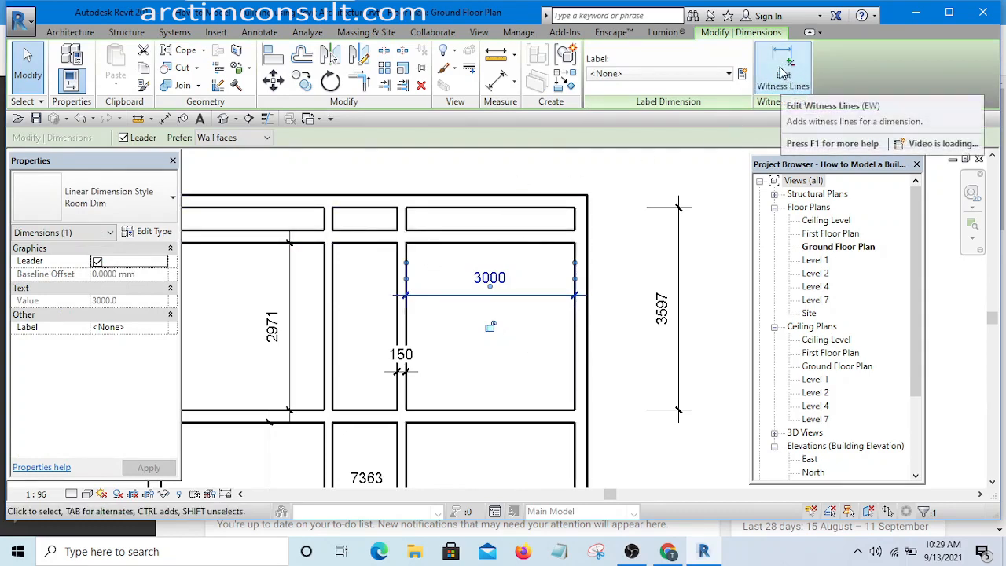
left_click(712, 226)
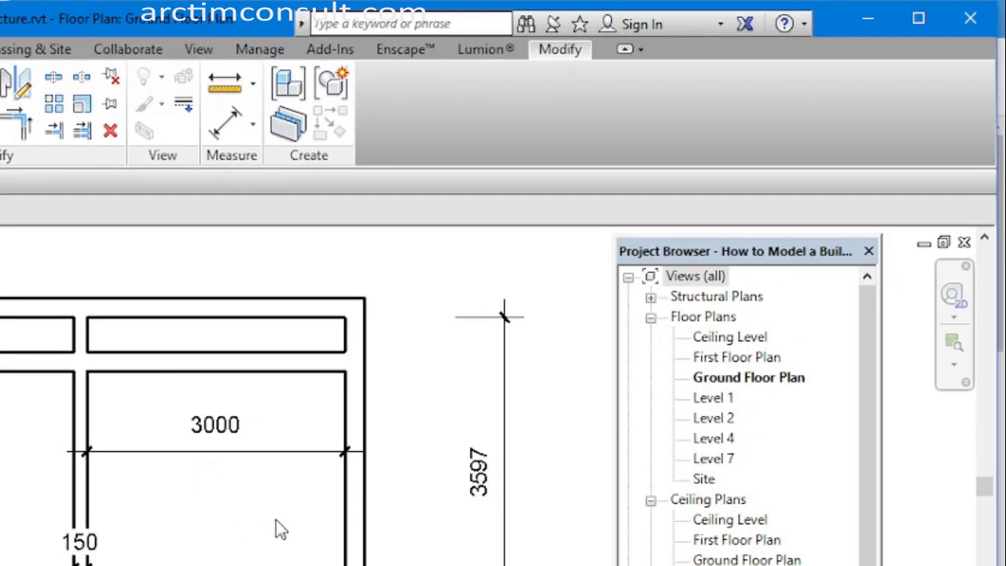
left_click(173, 413)
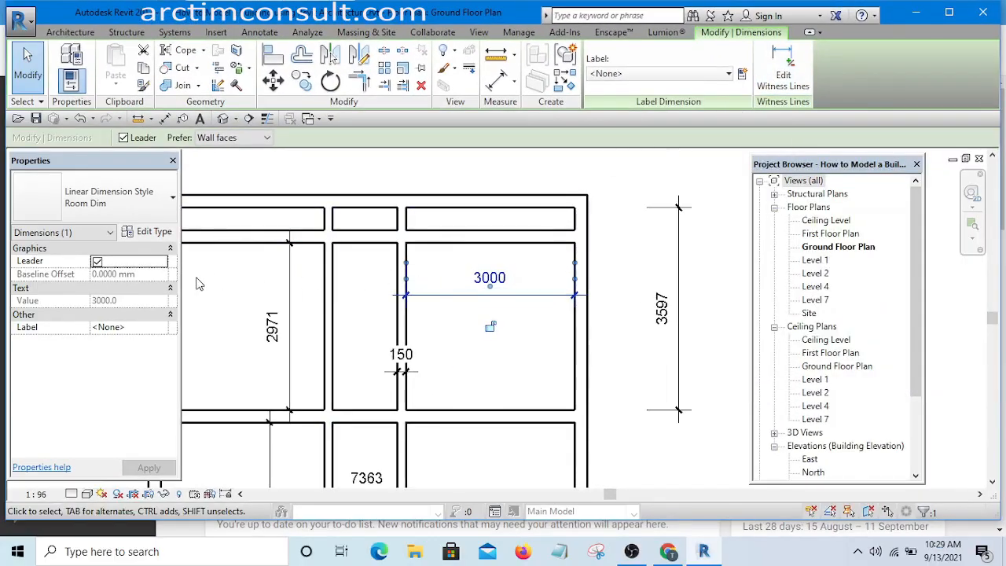
left_click(783, 72)
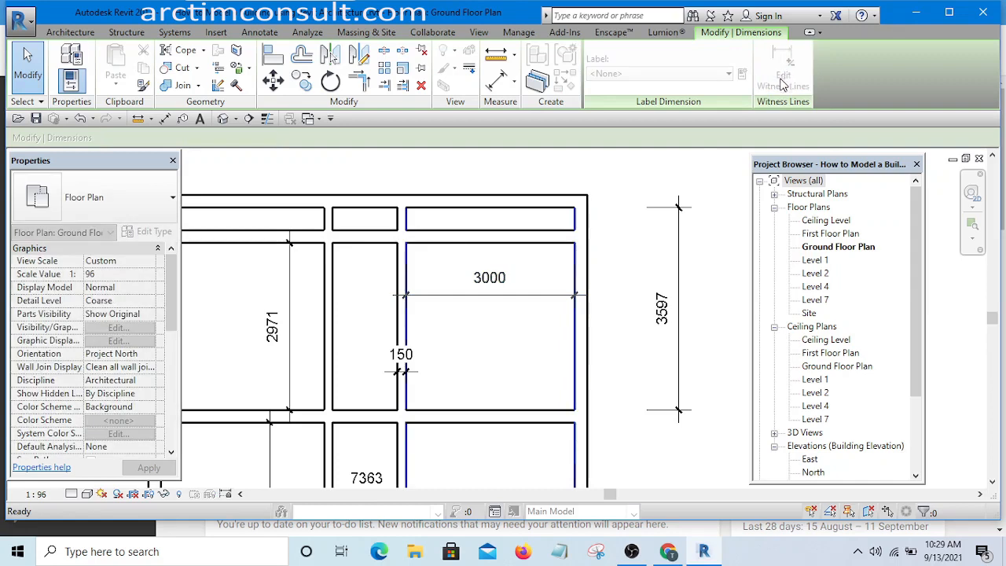
scroll(647, 212, "down", 2)
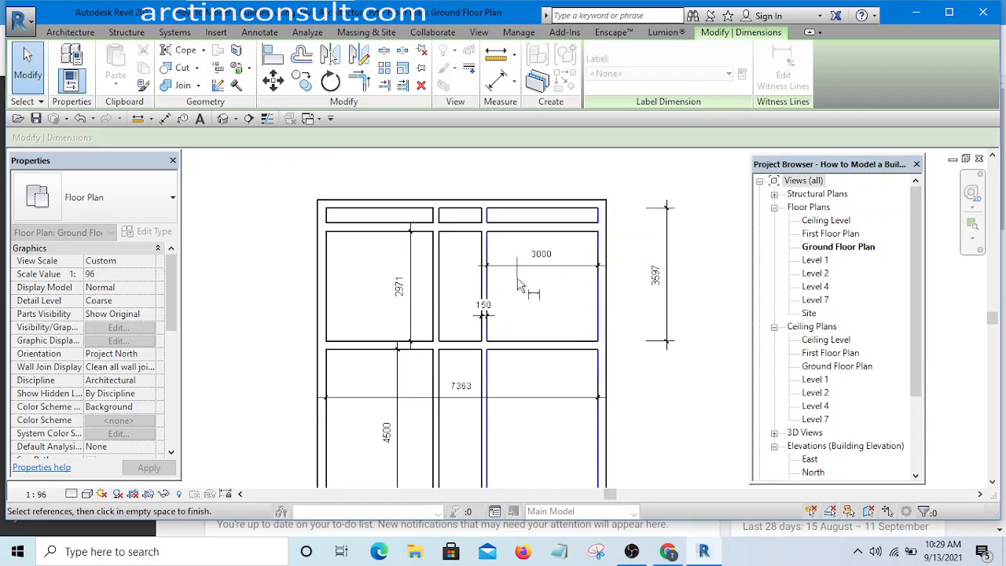
scroll(471, 267, "up", 4)
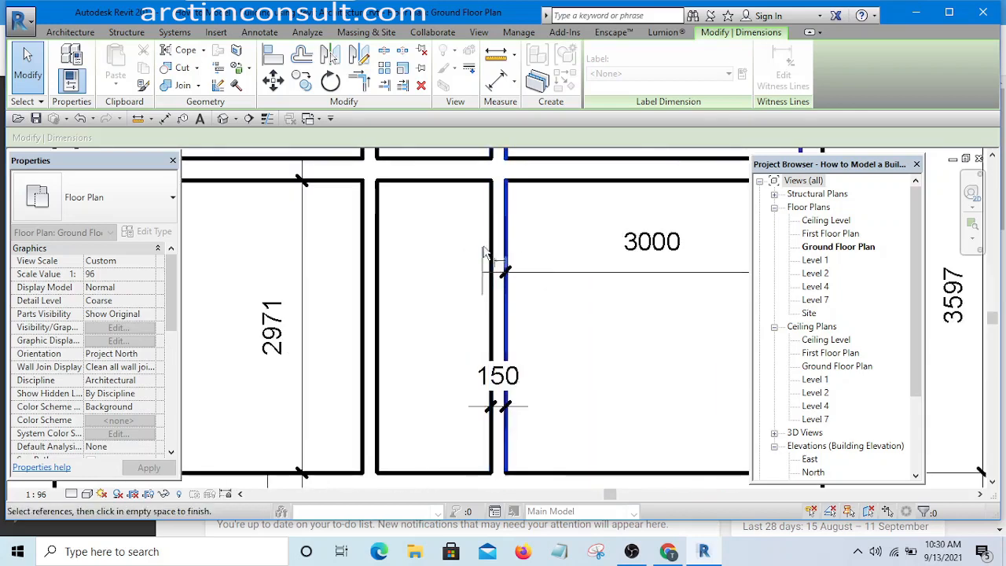
left_click(489, 240)
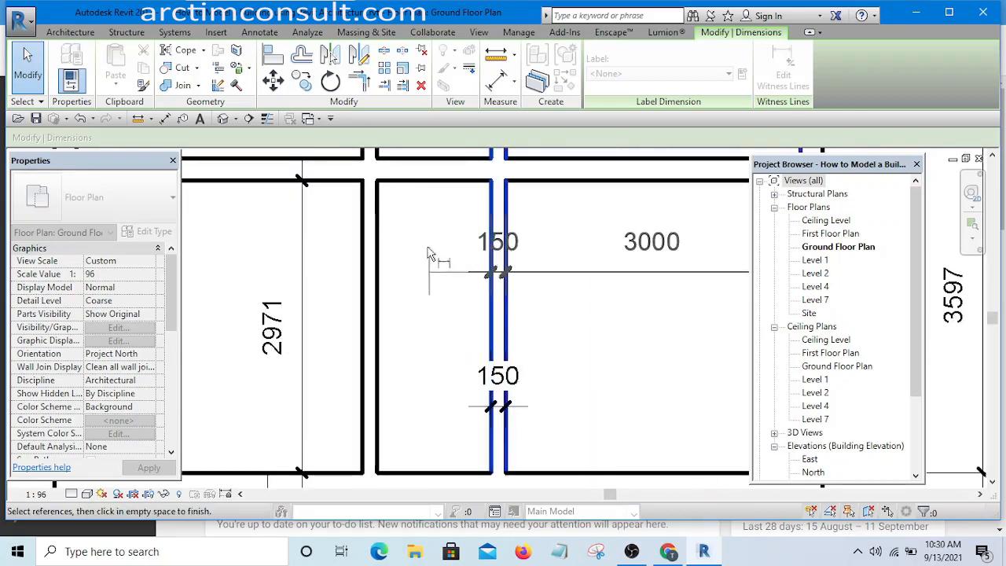
Continue the dimension string across the middle gap and the left partition to the inner face of the left exterior wall
left_click(383, 252)
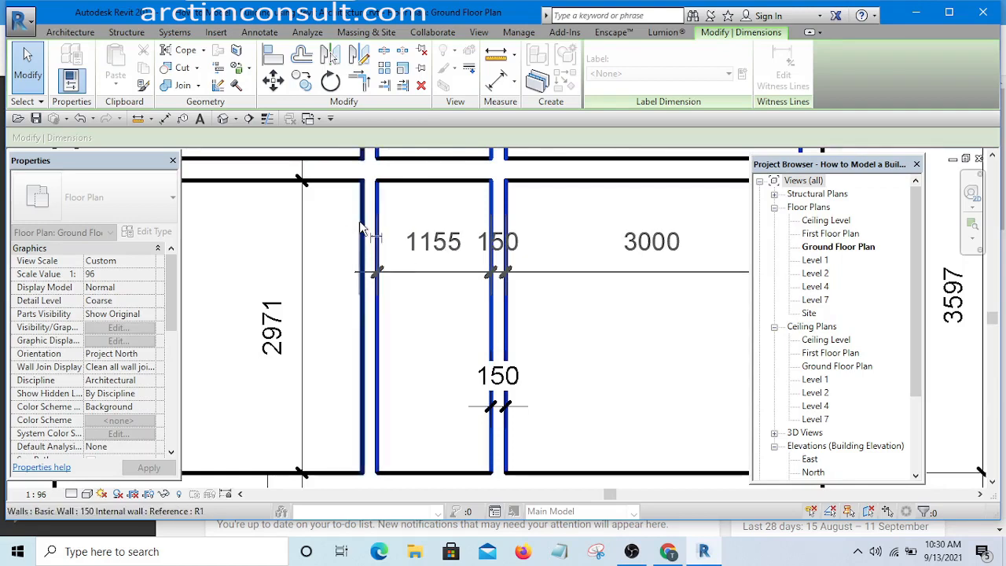
left_click(362, 230)
scroll(506, 213, "down", 5)
scroll(289, 232, "up", 2)
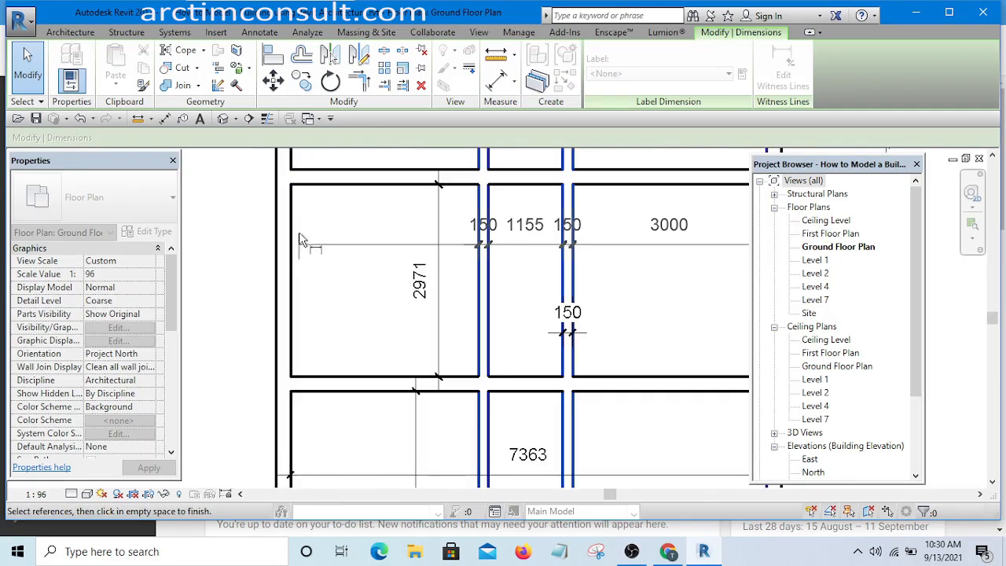
left_click(289, 232)
left_click(336, 222)
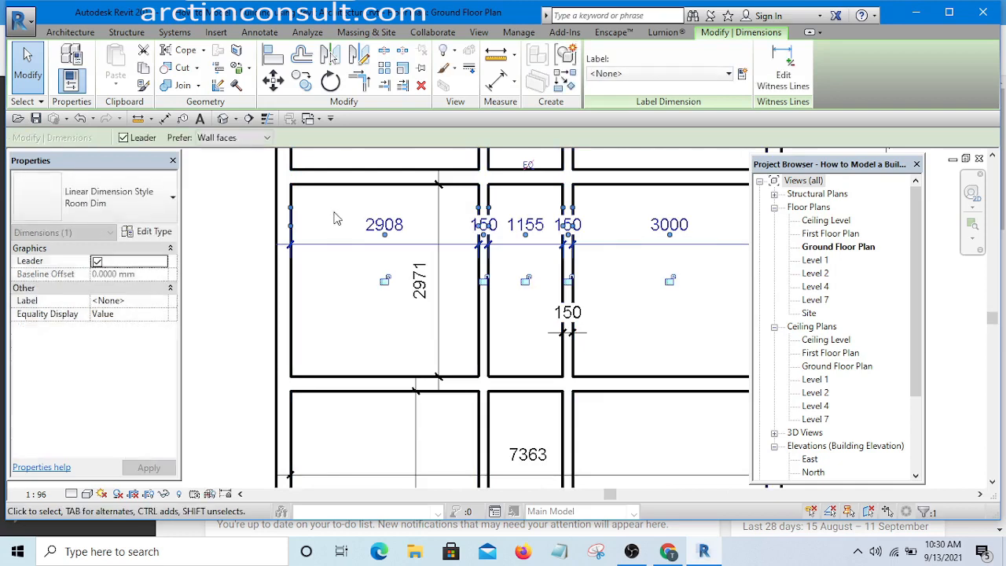
scroll(603, 262, "down", 2)
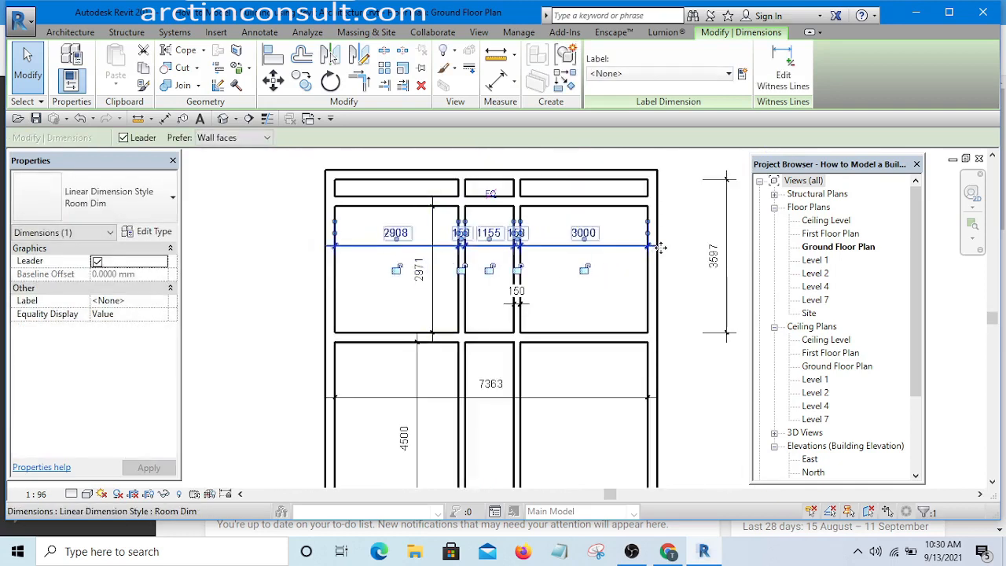
scroll(660, 248, "up", 1)
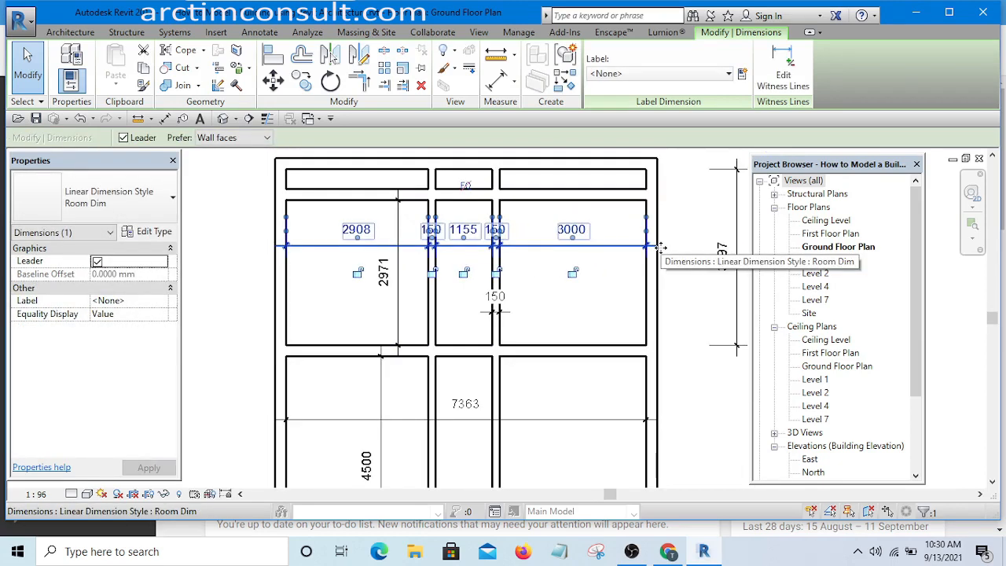
left_click(606, 292)
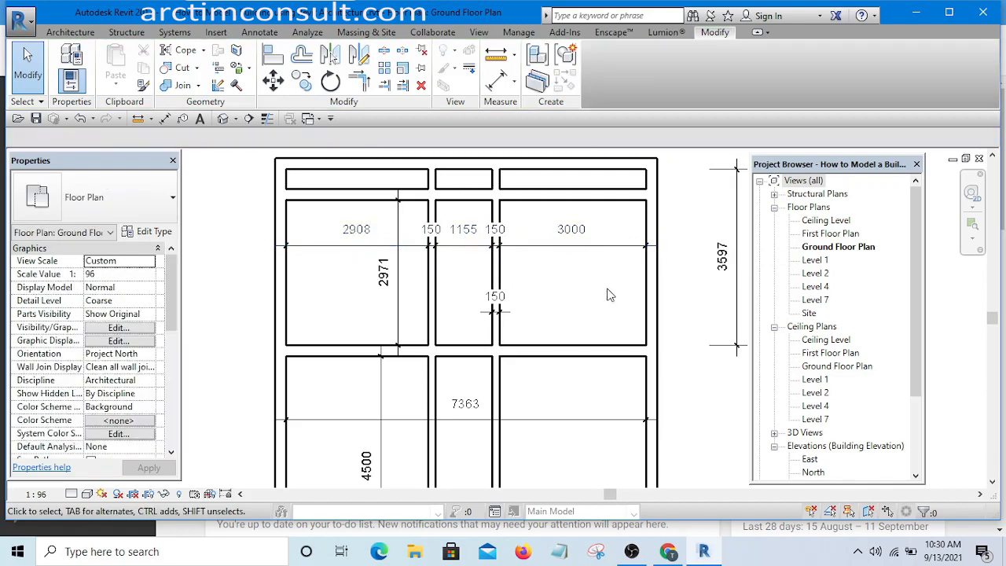
Examine the room widths and partition thicknesses along the dimension string across the upper rooms
scroll(418, 237, "up", 4)
scroll(549, 207, "down", 5)
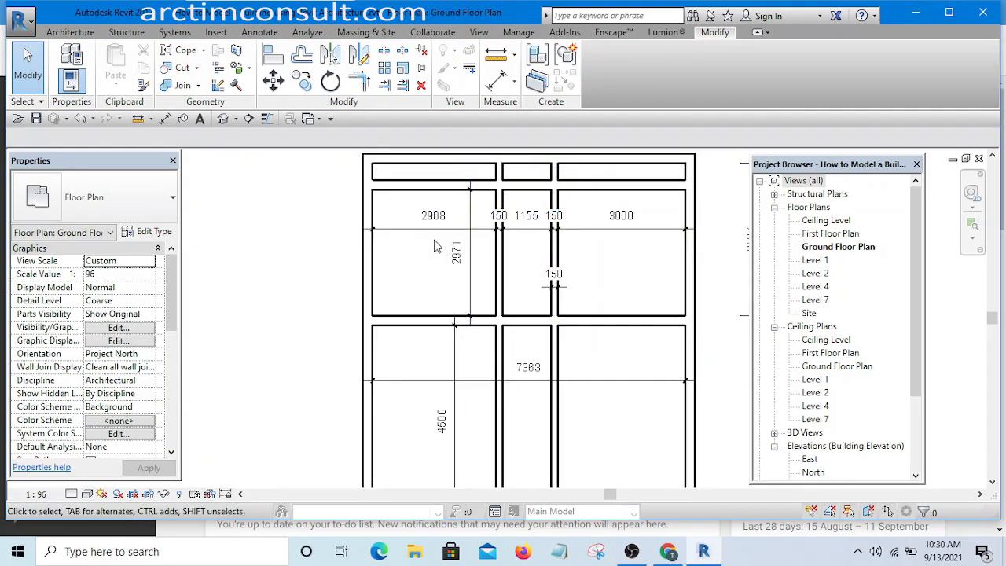
scroll(432, 216, "up", 3)
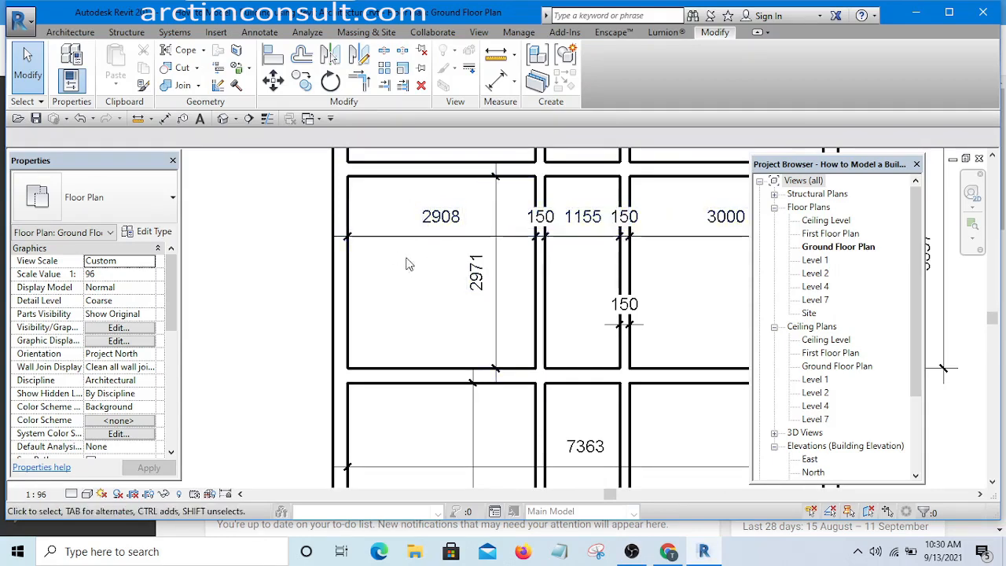
scroll(443, 257, "down", 3)
scroll(416, 256, "up", 3)
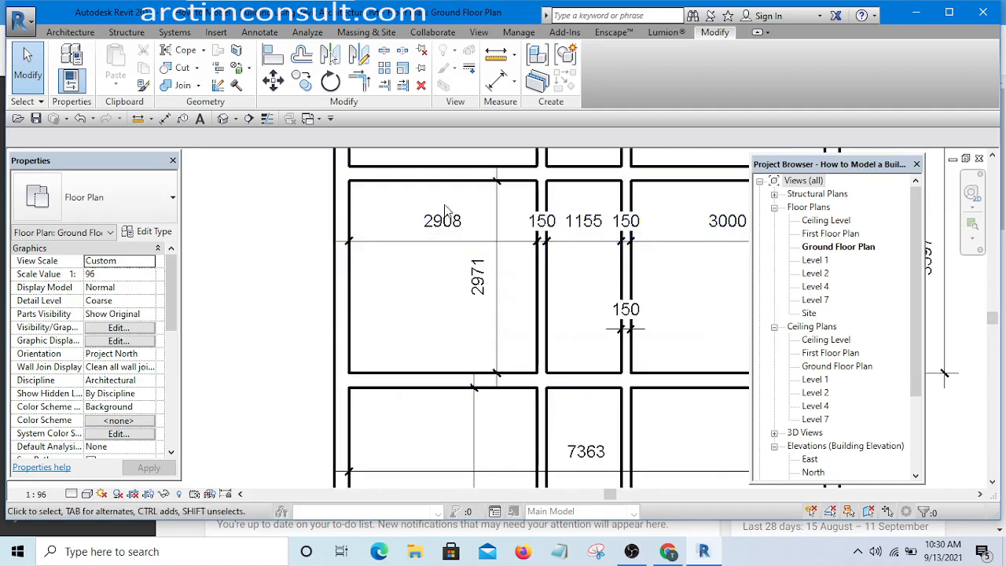
scroll(421, 228, "down", 3)
scroll(518, 264, "up", 3)
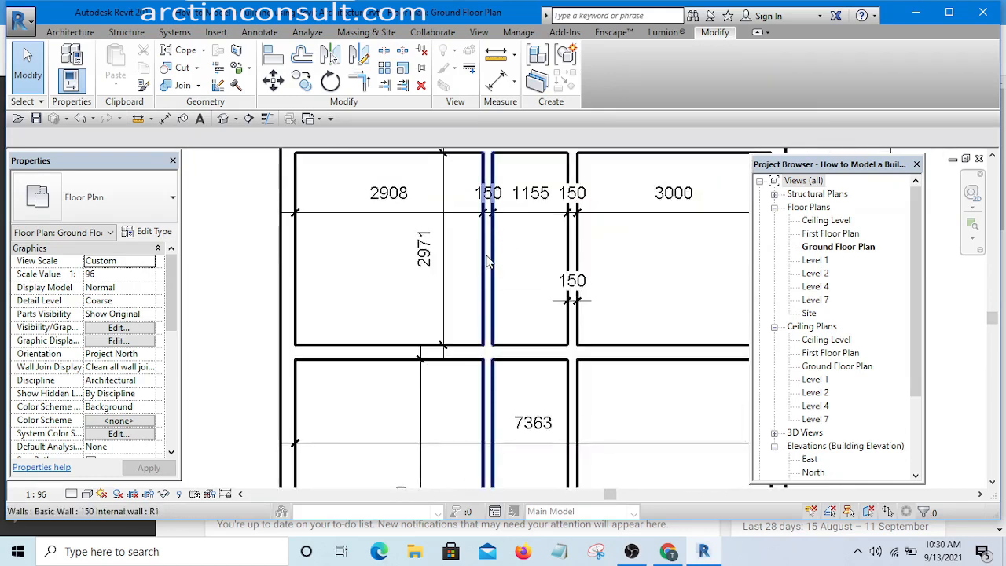
scroll(703, 268, "down", 3)
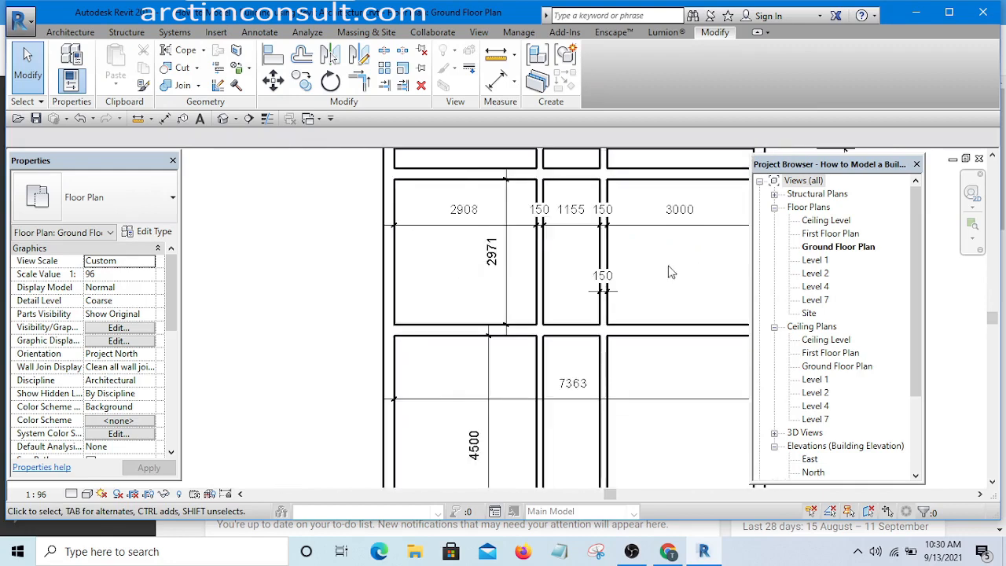
scroll(704, 287, "up", 2)
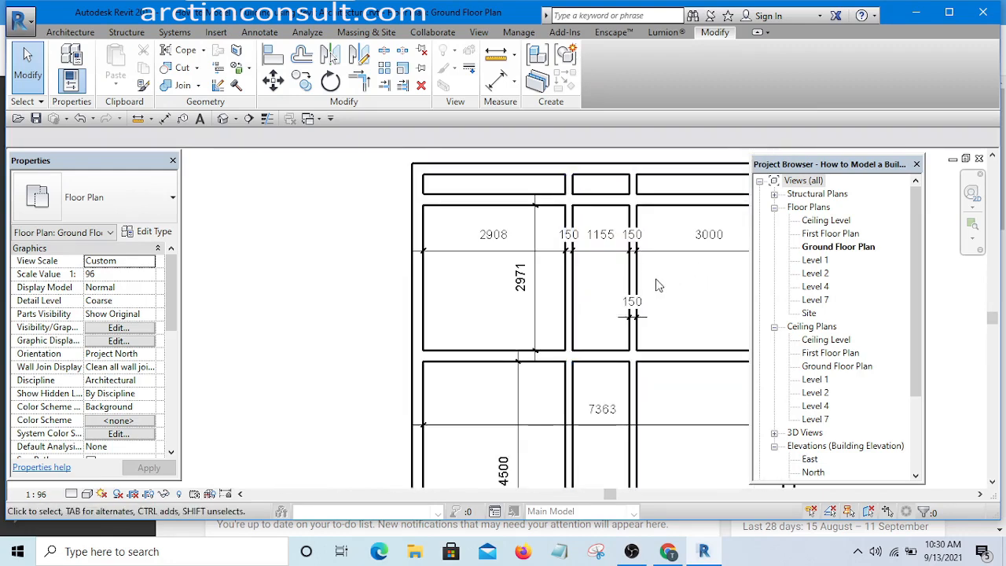
scroll(701, 281, "up", 3)
scroll(440, 299, "down", 3)
scroll(471, 302, "up", 3)
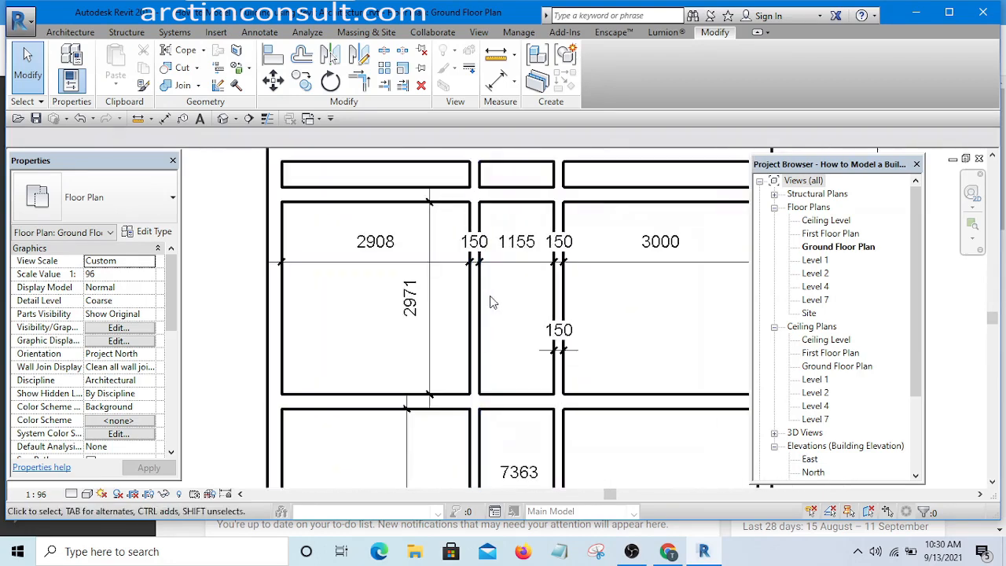
Move the left vertical partition by setting the upper left room's clear width to 3000 mm
left_click(469, 313)
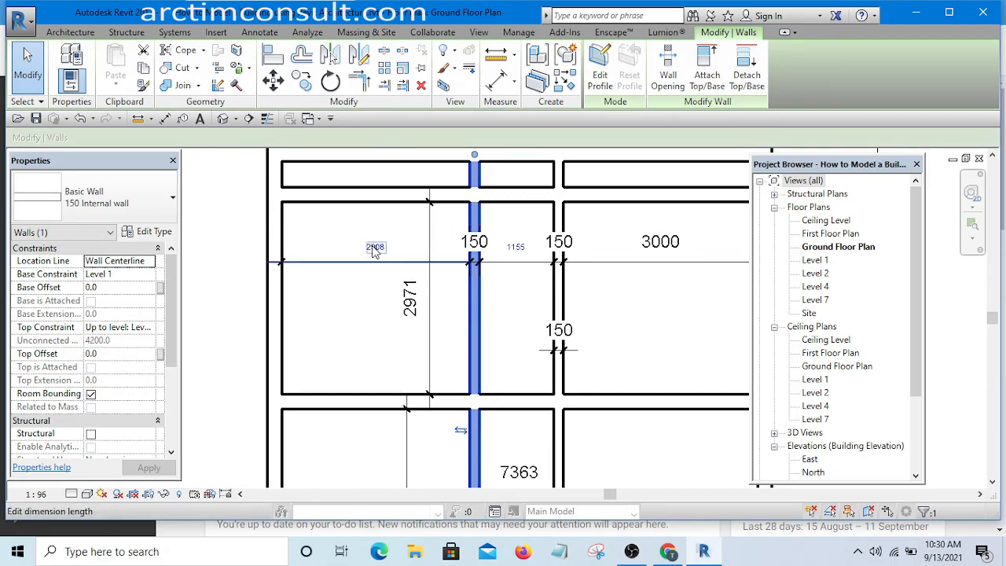
left_click(375, 248)
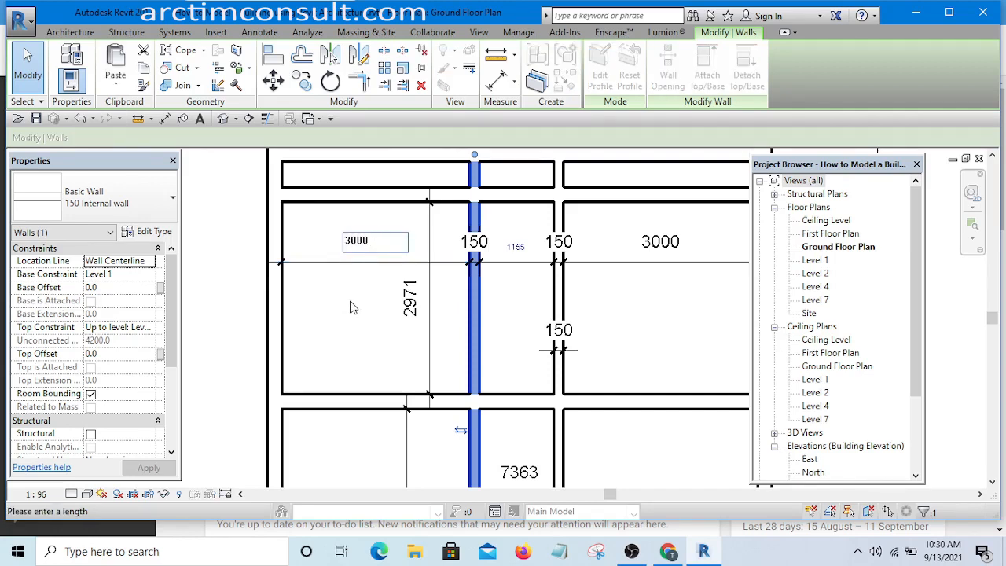
type("3000")
key("Return")
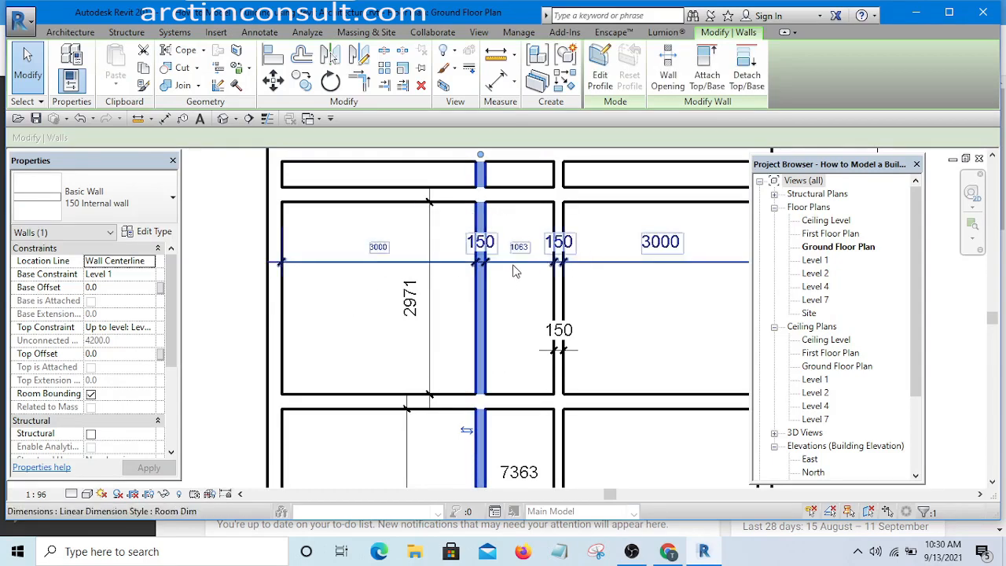
scroll(528, 247, "down", 3)
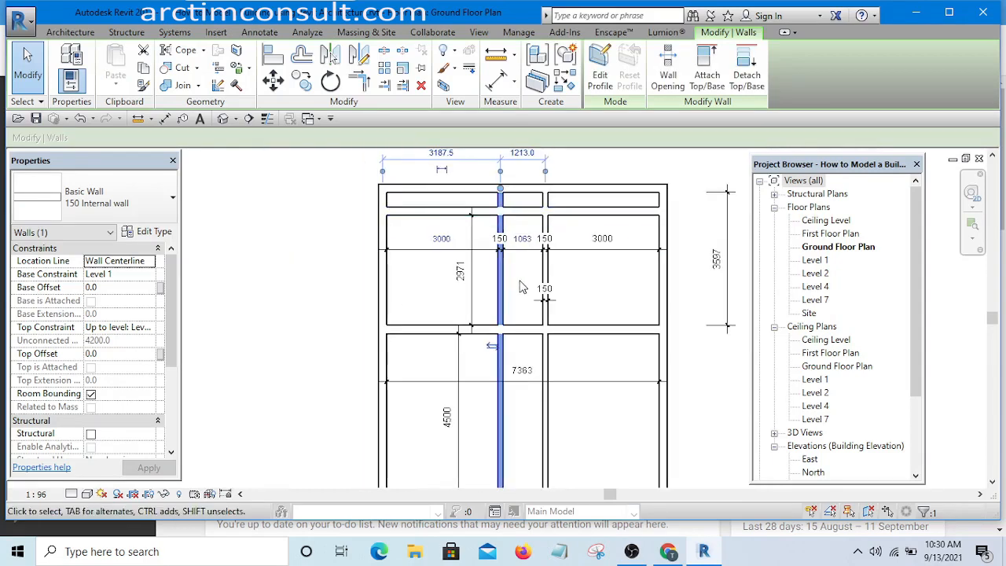
scroll(529, 275, "down", 2)
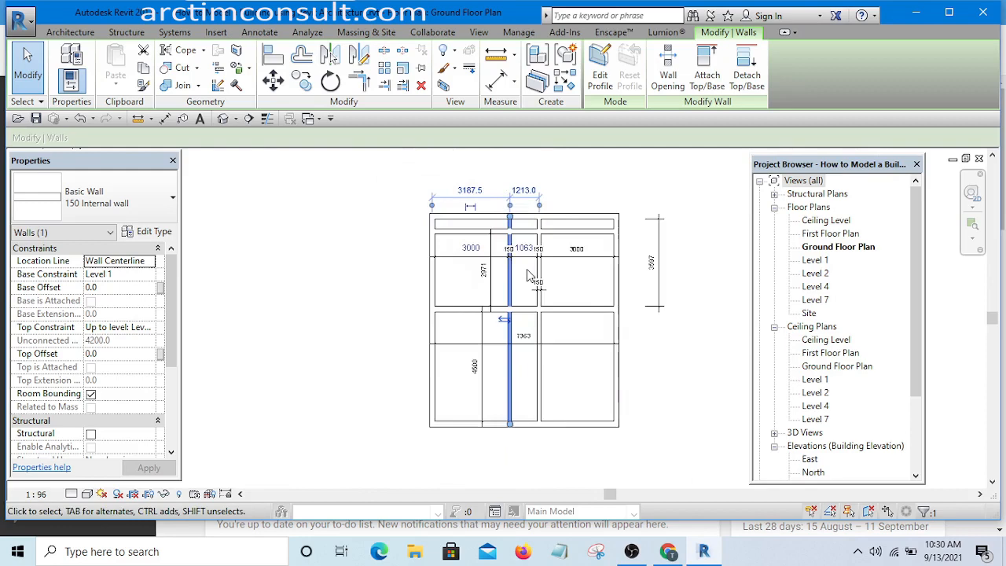
scroll(579, 298, "up", 2)
left_click(579, 294)
Examine the layout of the two vertical partitions through the lower and upper rooms of the plan
scroll(578, 295, "down", 2)
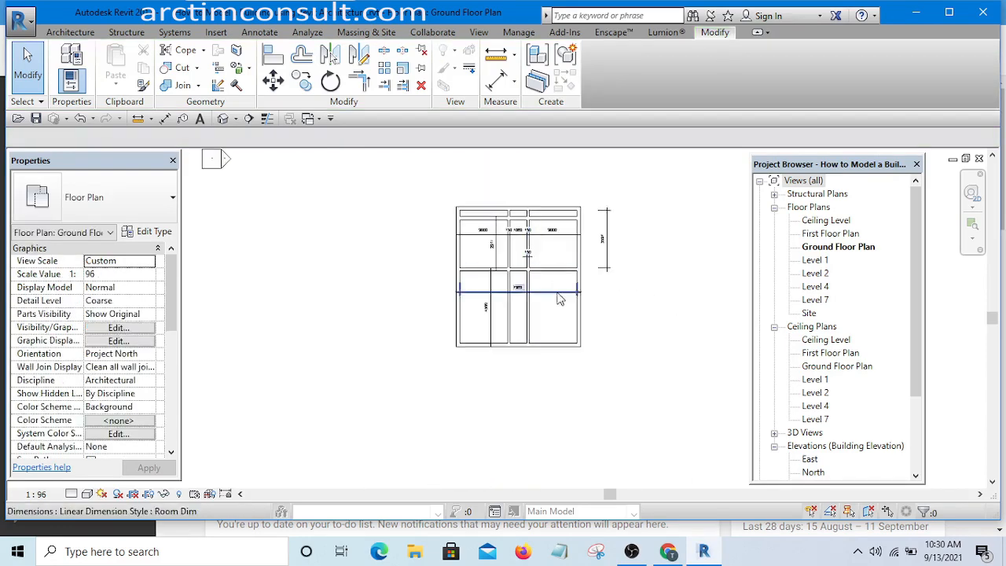
scroll(557, 299, "up", 3)
scroll(560, 306, "down", 3)
scroll(560, 307, "up", 3)
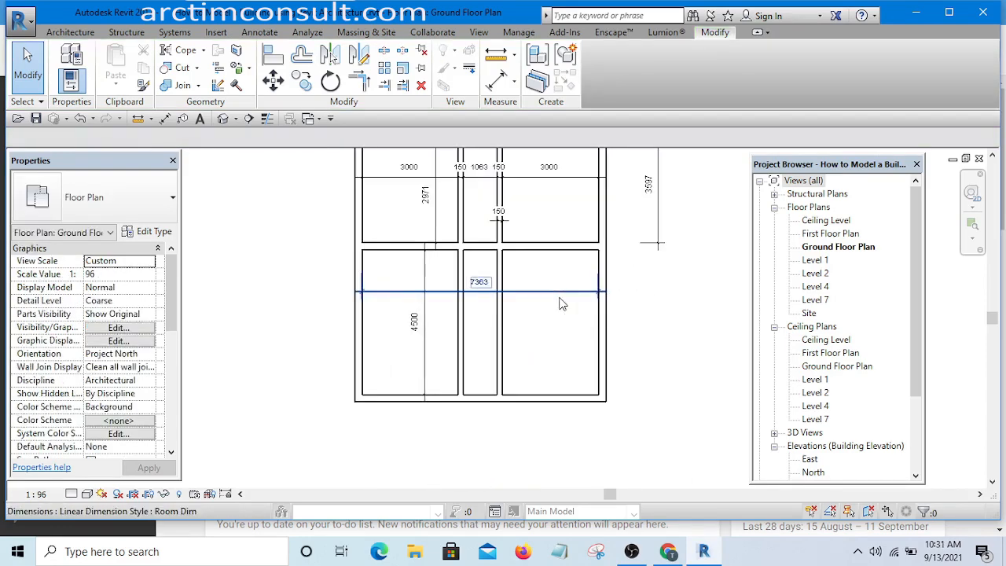
scroll(561, 305, "down", 3)
scroll(460, 299, "up", 4)
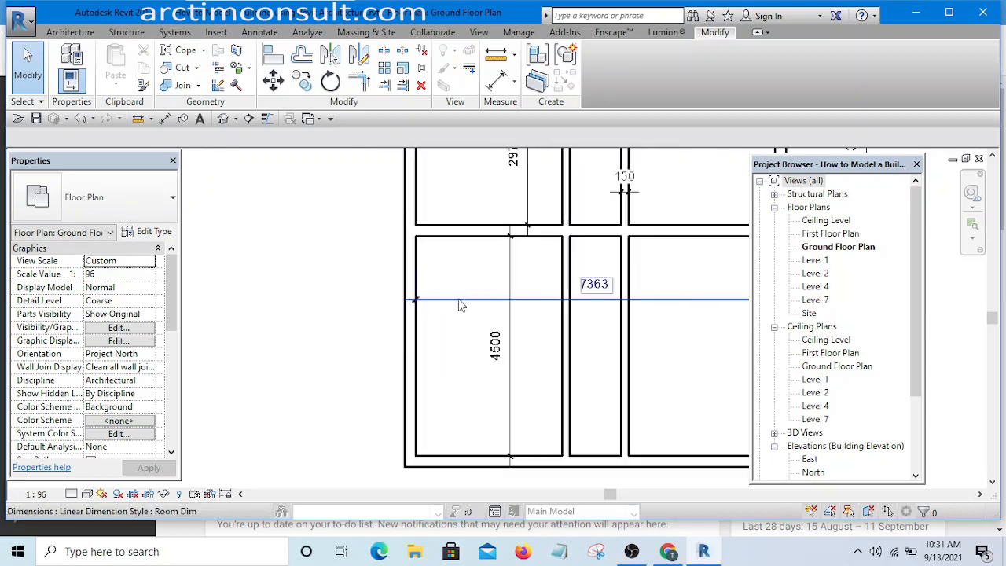
scroll(485, 294, "down", 2)
scroll(474, 283, "down", 1)
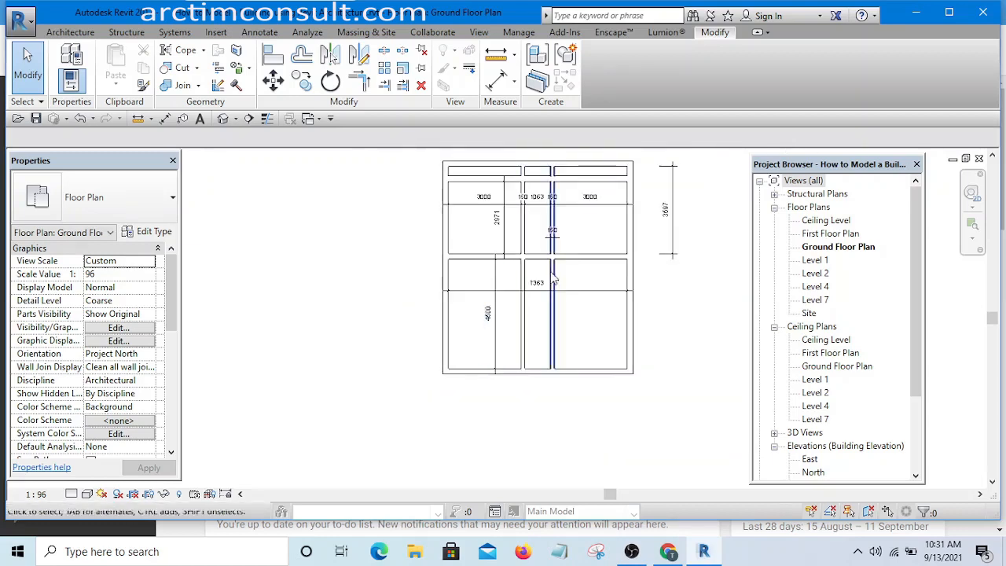
scroll(537, 262, "up", 1)
scroll(537, 262, "up", 1)
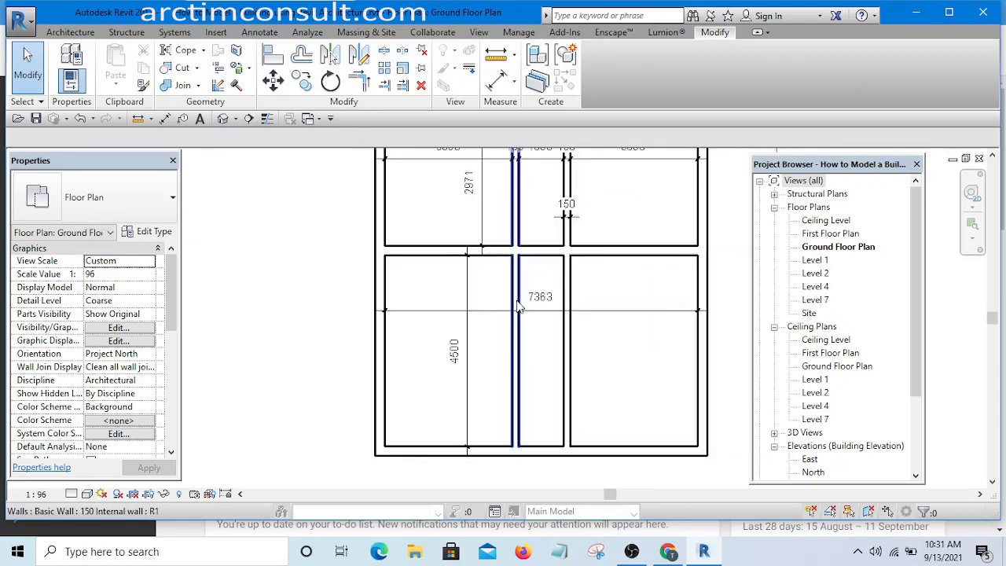
scroll(525, 264, "down", 3)
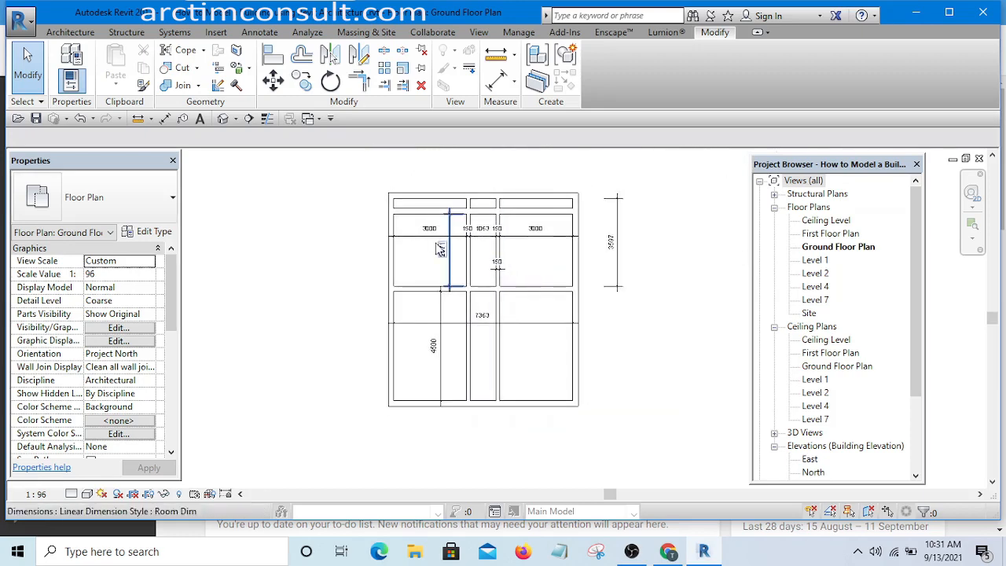
Switch to the Pst Peter2 ground floor plan and view the widths across the guest room and kitchen
left_click(318, 119)
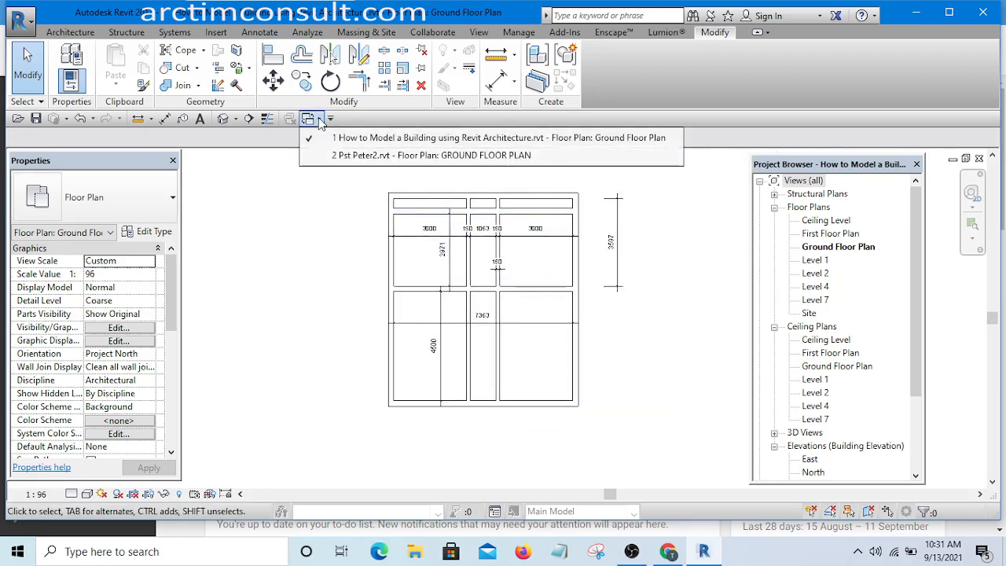
left_click(397, 157)
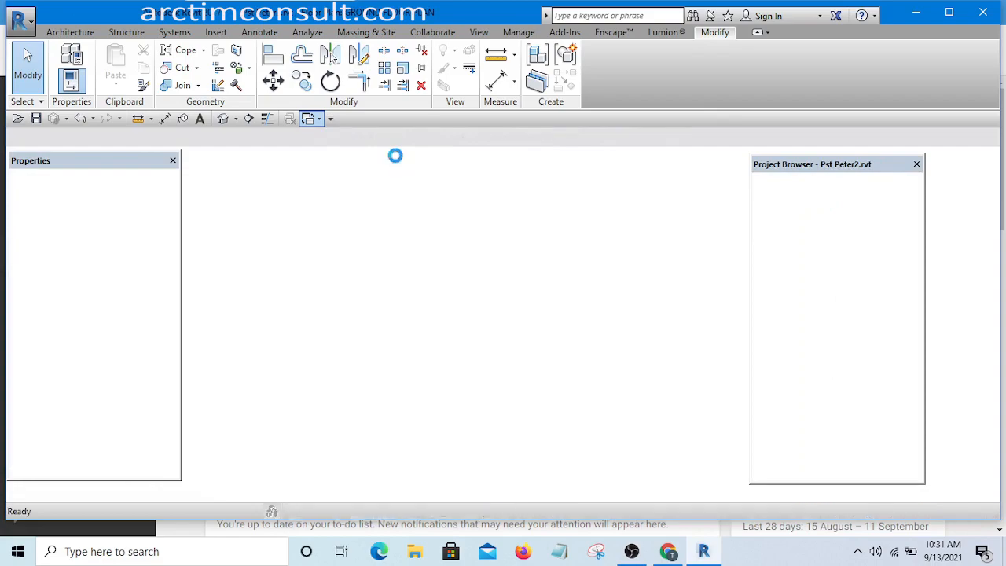
middle_click_drag(451, 291, 400, 176)
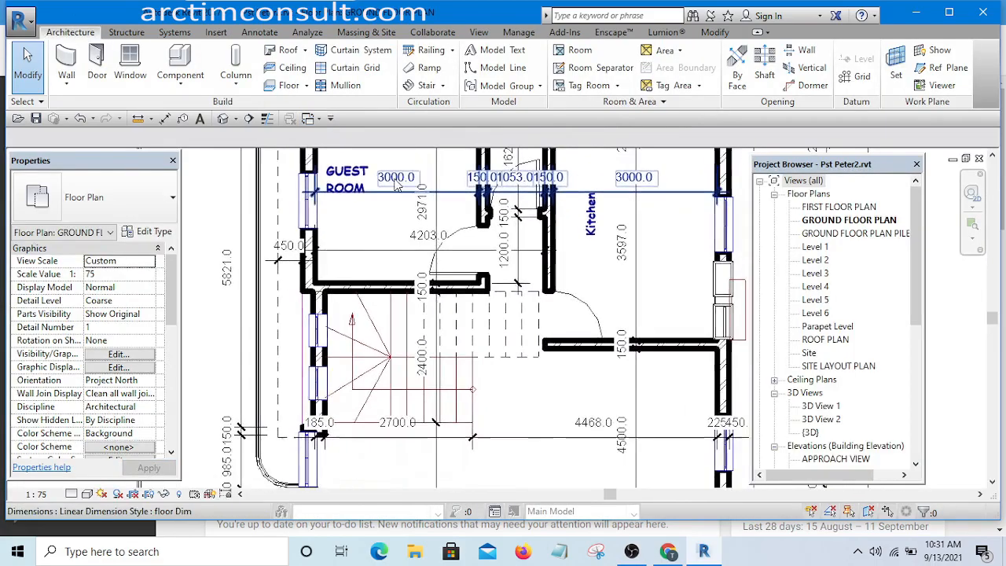
Examine the stair area between the guest room, kitchen and main lounge, including its outer wall and the kitchen partition ends
scroll(396, 173, "down", 2)
scroll(385, 312, "up", 3)
scroll(390, 273, "down", 2)
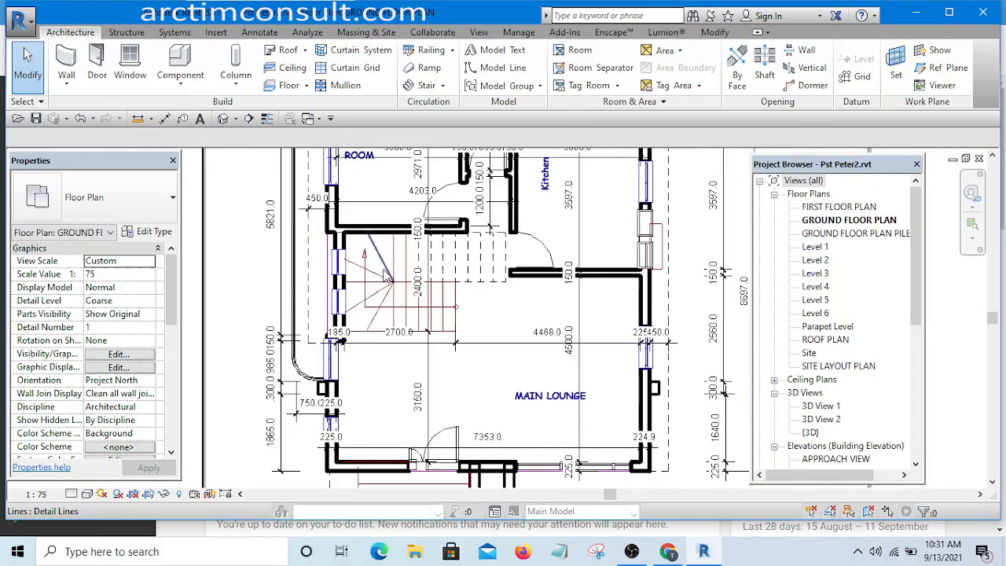
middle_click_drag(381, 291, 393, 337)
scroll(379, 308, "down", 2)
scroll(381, 312, "up", 2)
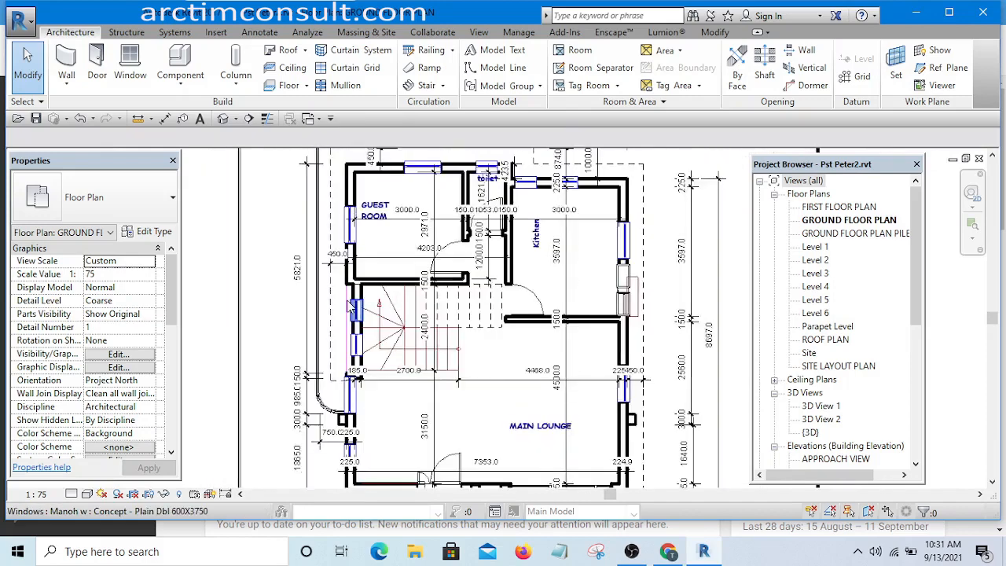
scroll(360, 293, "up", 1)
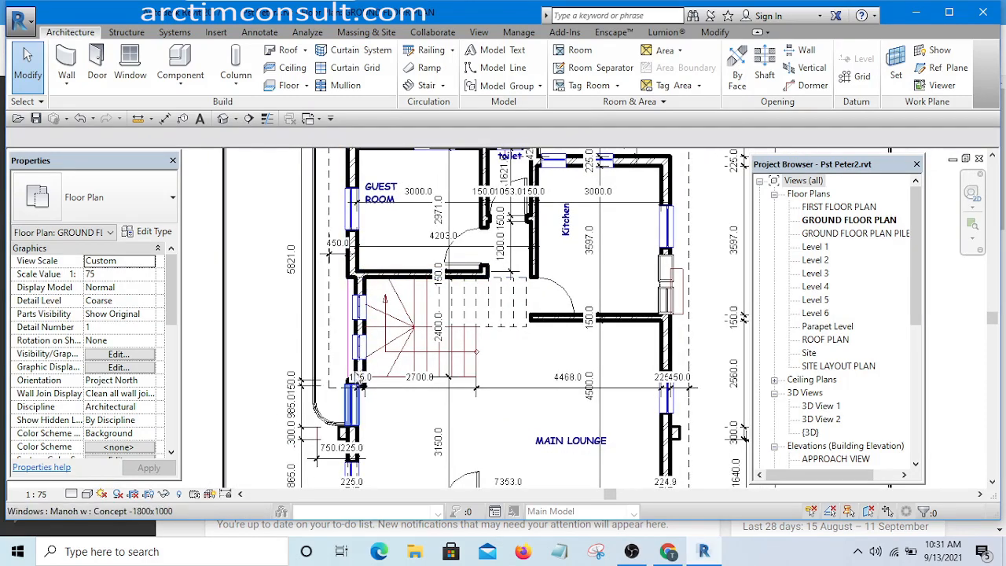
scroll(338, 271, "up", 4)
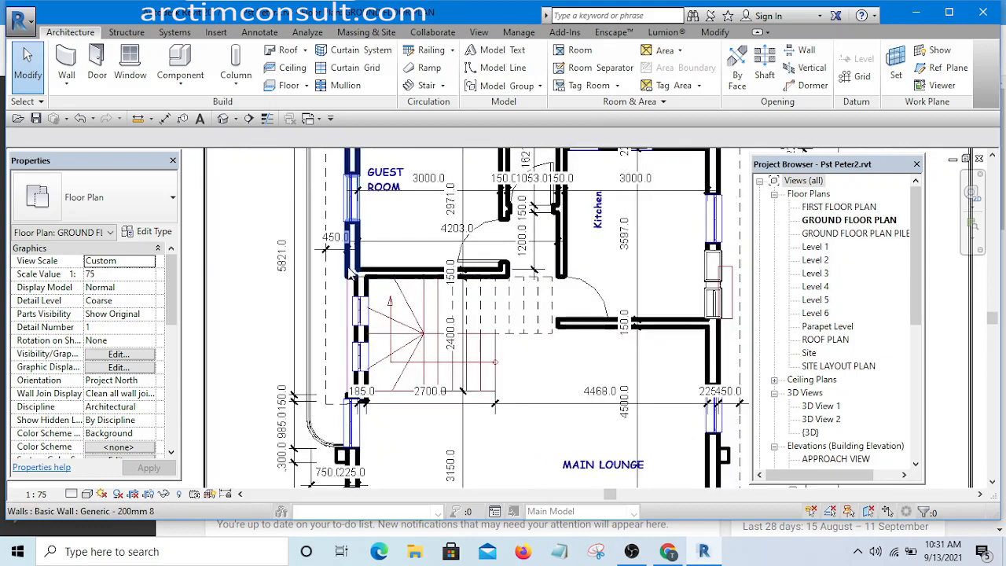
scroll(337, 268, "down", 2)
scroll(337, 269, "down", 3)
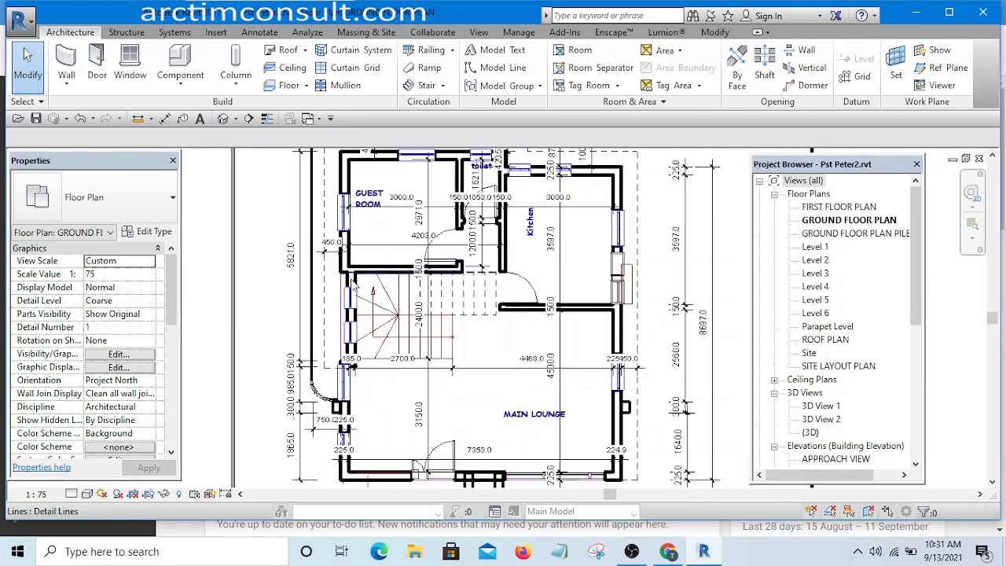
scroll(346, 273, "up", 5)
scroll(354, 277, "down", 1)
scroll(354, 277, "down", 1)
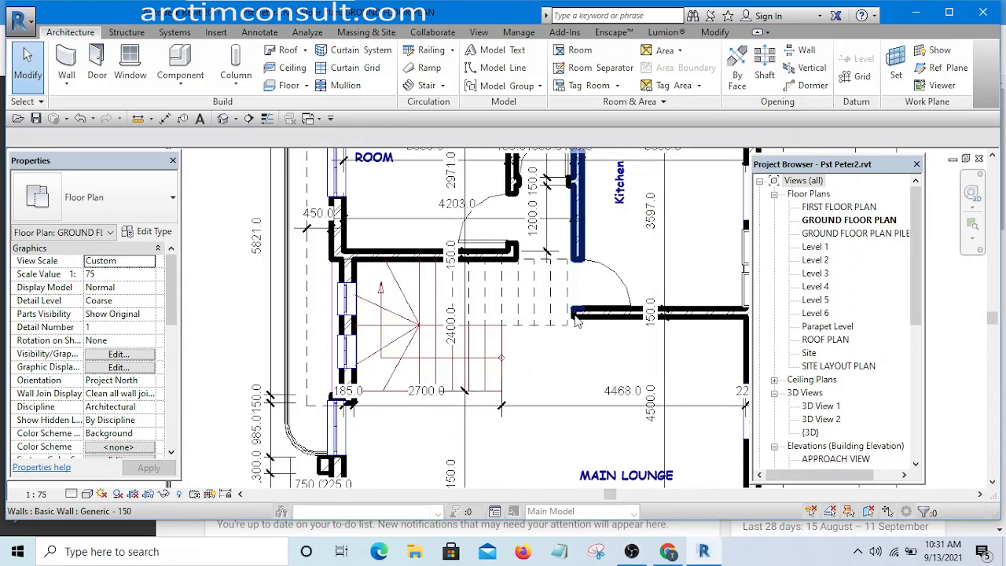
Add an aligned dimension across the stair area from the outer wall's inner face to the stair-side face of the kitchen's vertical partition
left_click(711, 34)
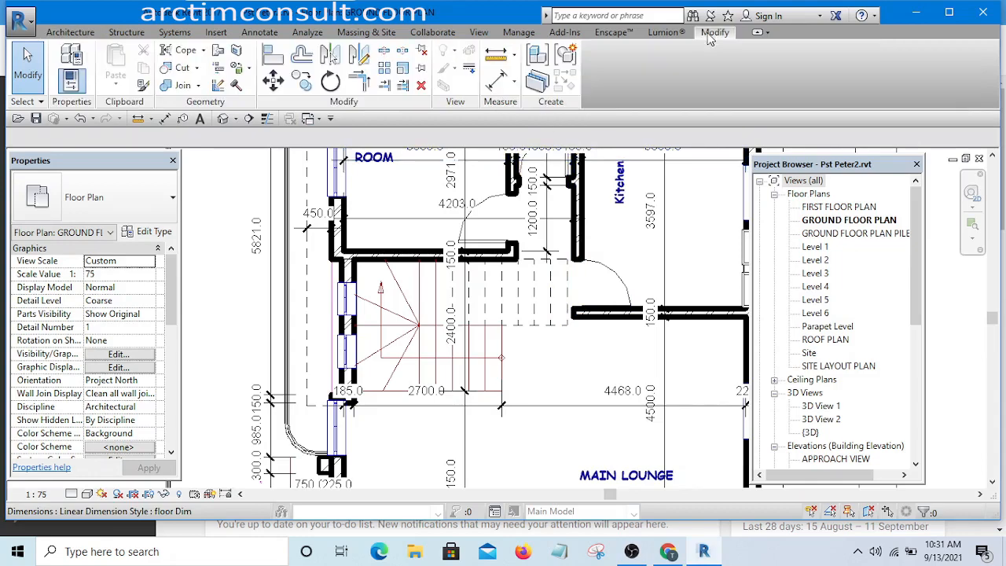
left_click(495, 85)
scroll(360, 285, "up", 3)
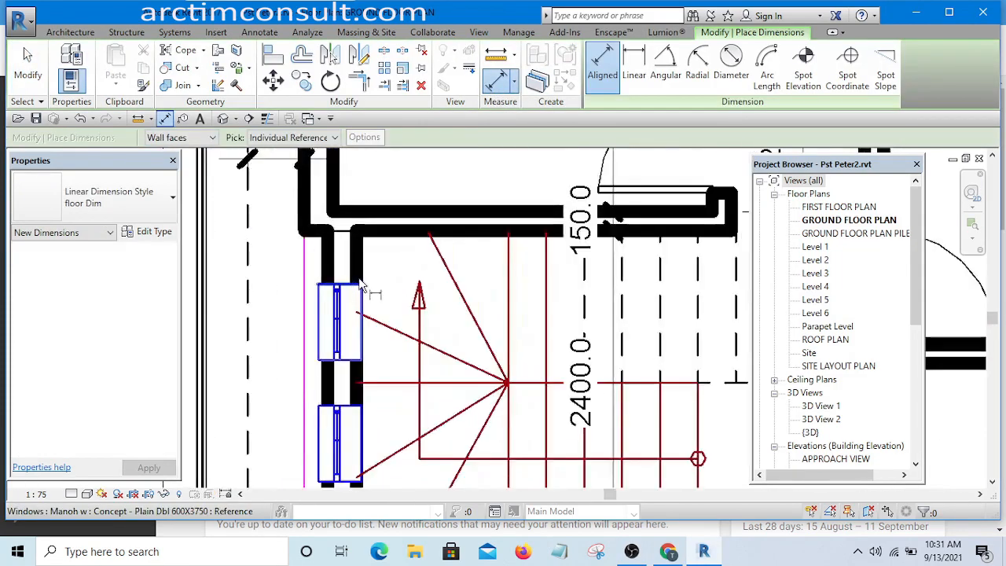
scroll(360, 271, "up", 3)
left_click(350, 260)
scroll(346, 257, "down", 3)
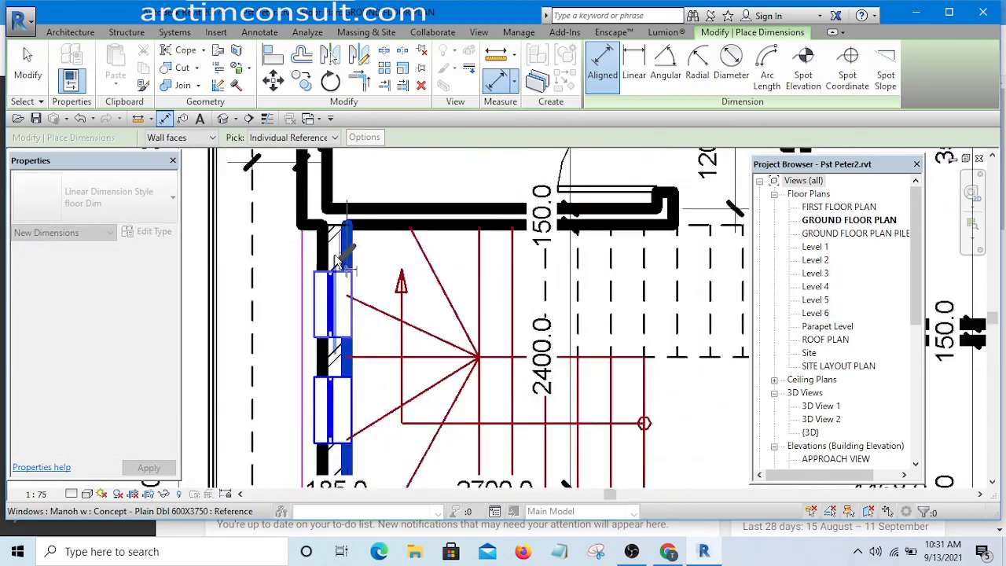
scroll(336, 262, "down", 5)
scroll(422, 255, "up", 6)
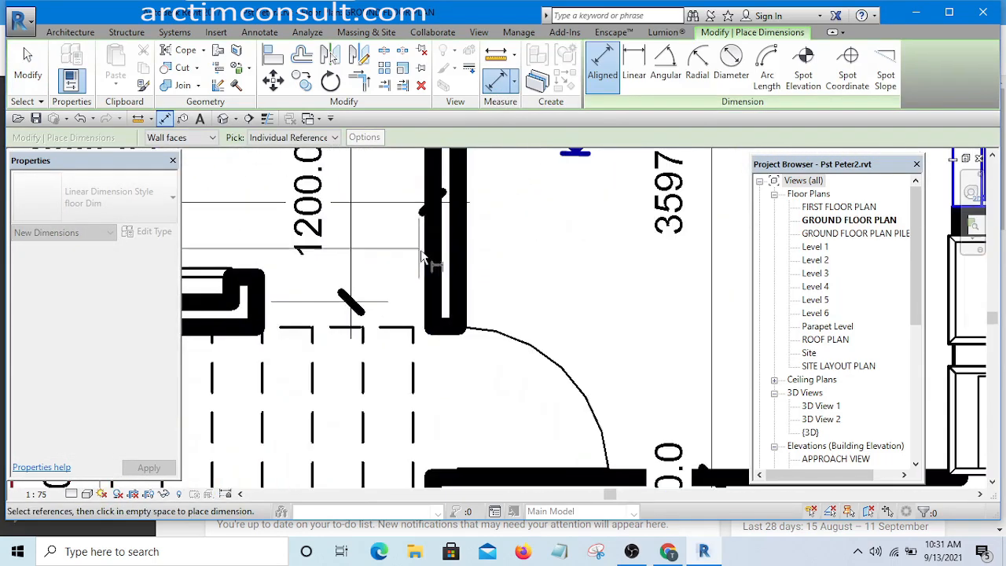
left_click(424, 255)
scroll(448, 253, "down", 4)
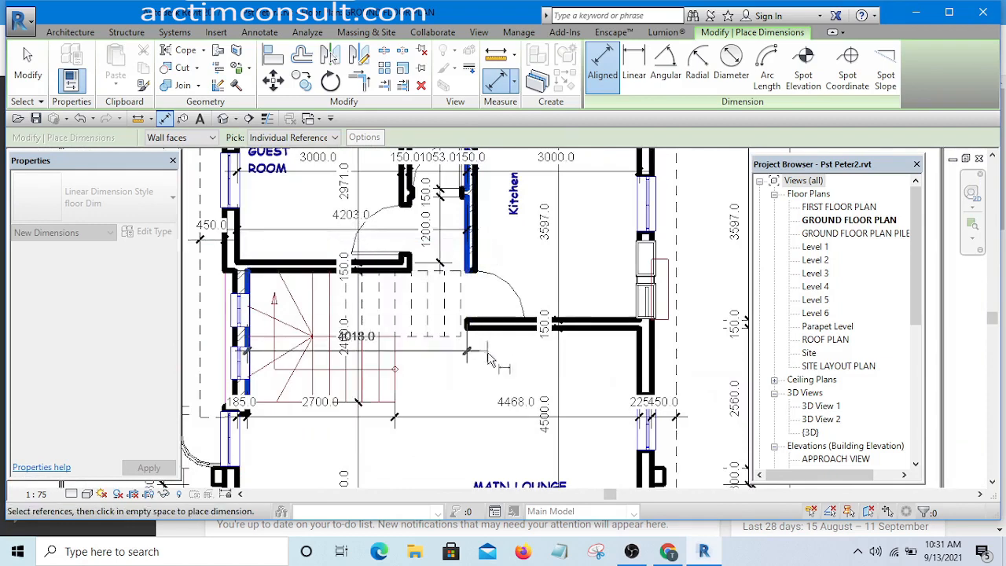
scroll(488, 357, "up", 3)
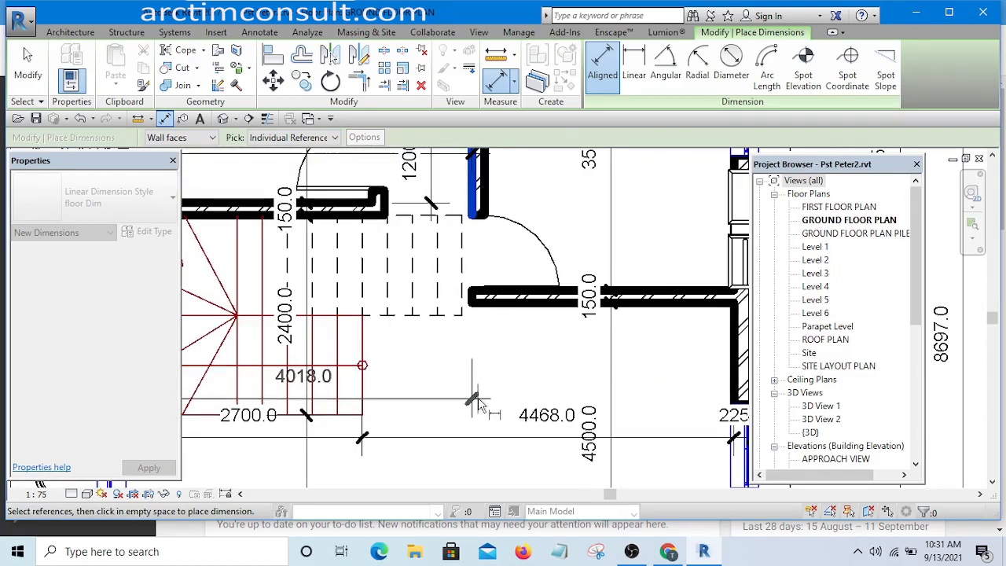
left_click(479, 403)
scroll(454, 293, "down", 3)
scroll(351, 269, "up", 4)
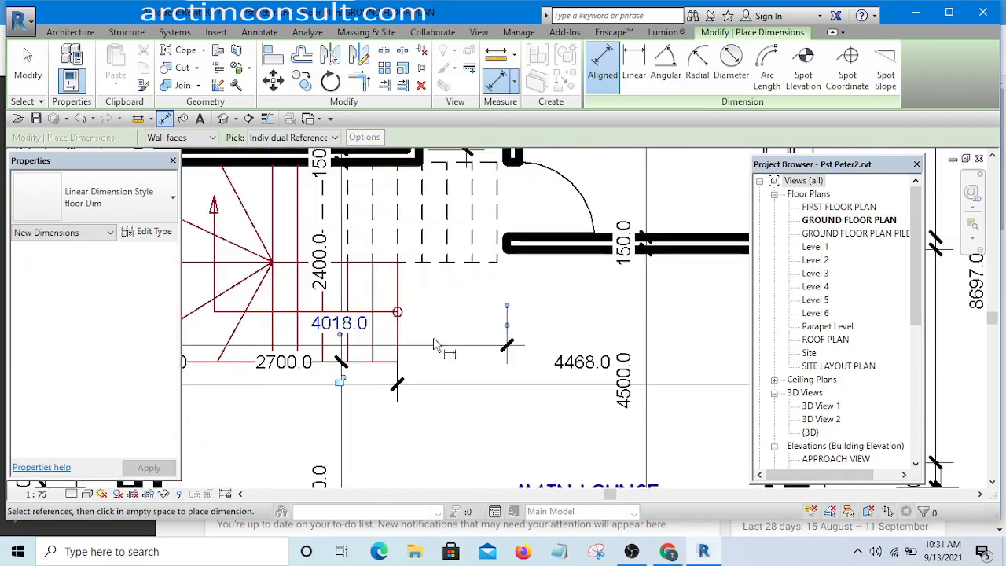
scroll(352, 270, "down", 3)
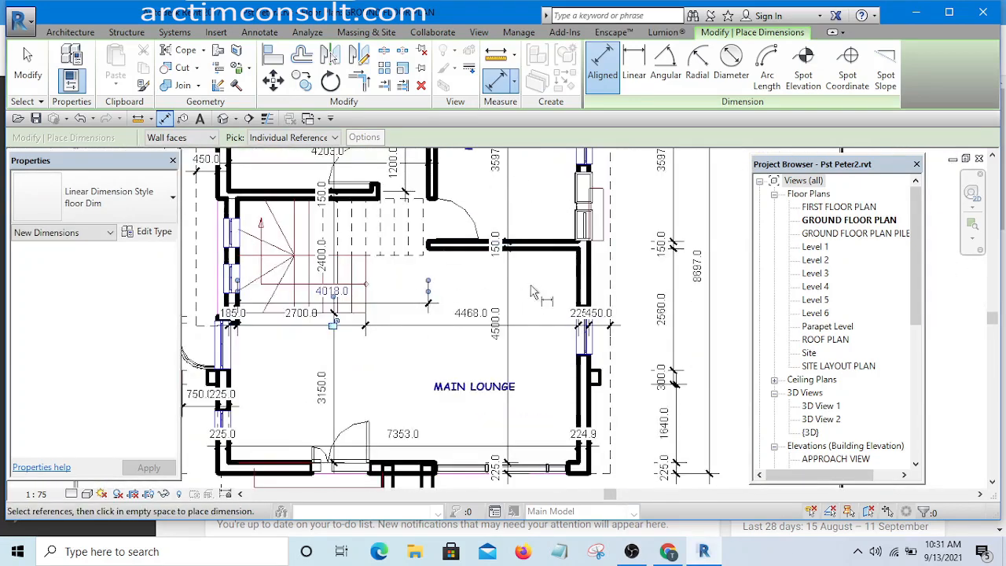
right_click(449, 275)
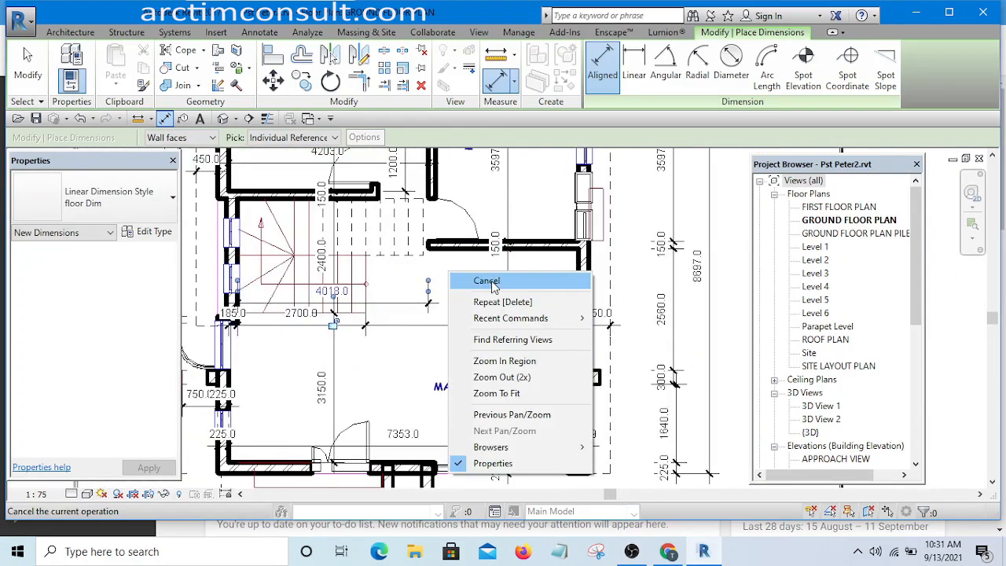
left_click(490, 280)
scroll(462, 284, "up", 2)
right_click(462, 285)
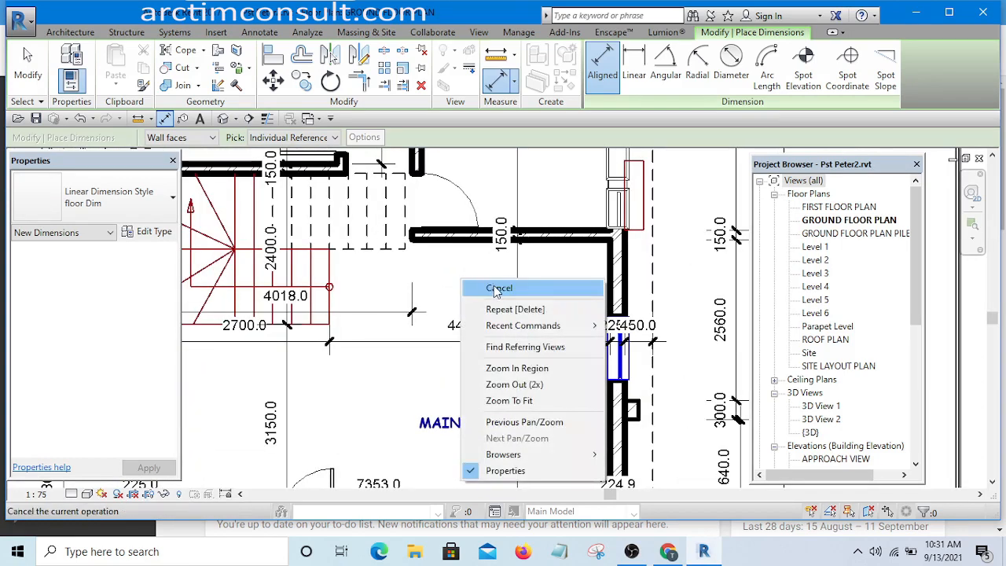
left_click(494, 288)
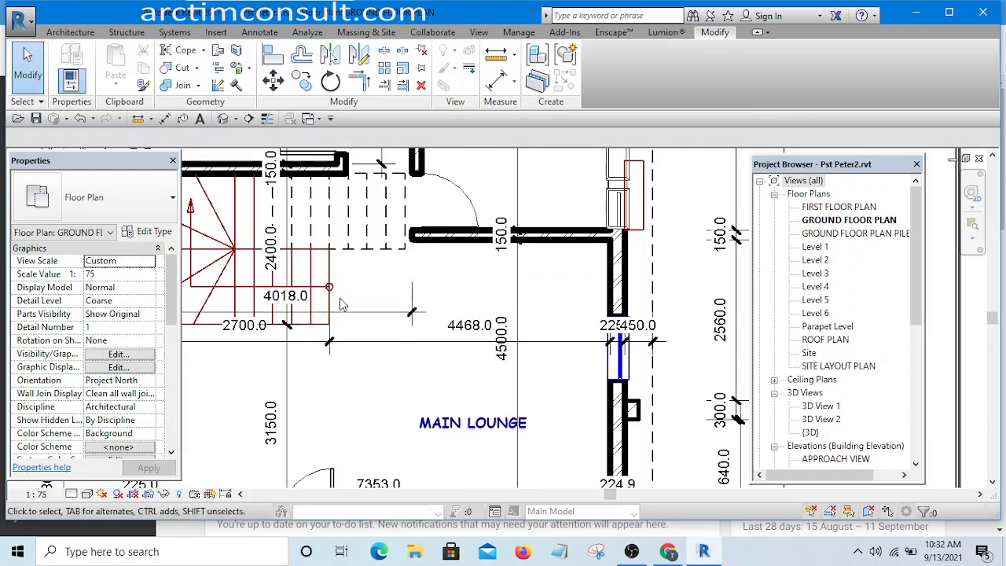
Set the rounding of the project's length units to 0 decimal places
scroll(289, 313, "up", 3)
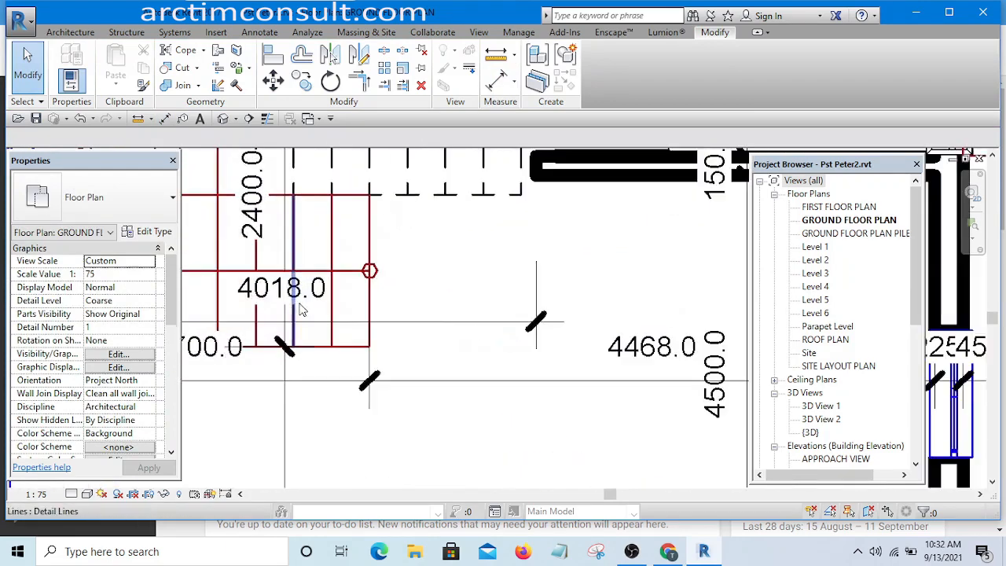
scroll(527, 318, "down", 4)
scroll(486, 306, "up", 2)
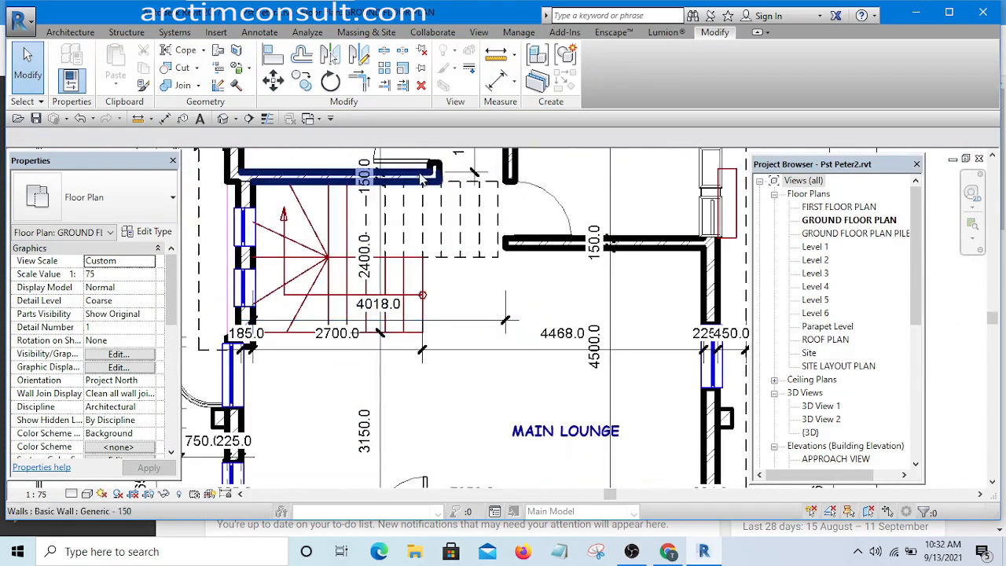
left_click(520, 33)
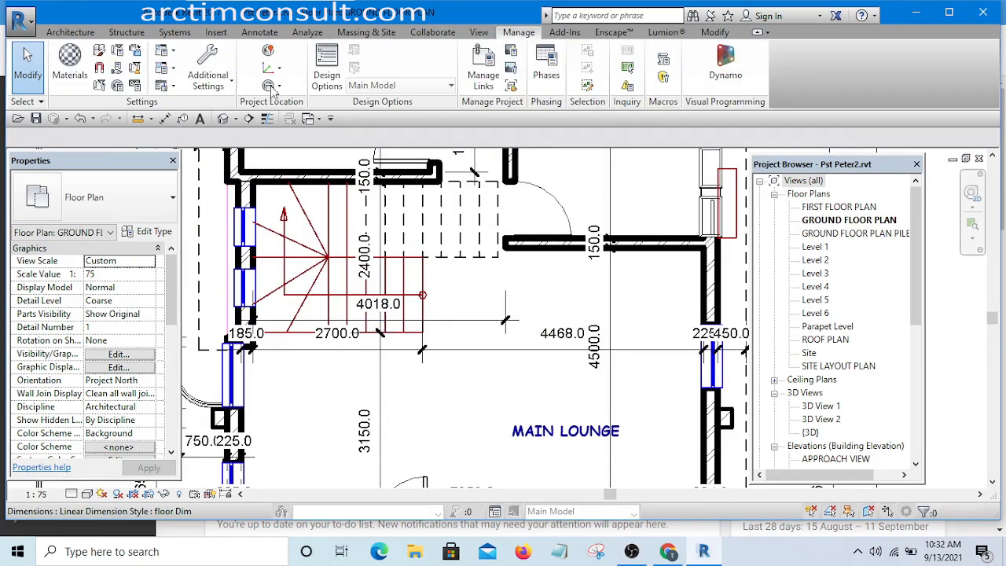
left_click(135, 86)
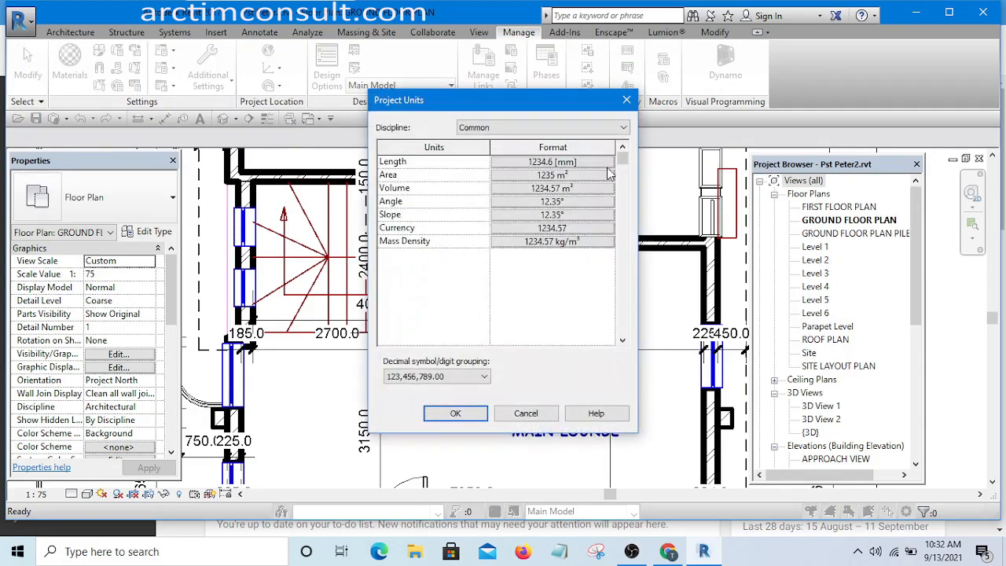
left_click(566, 163)
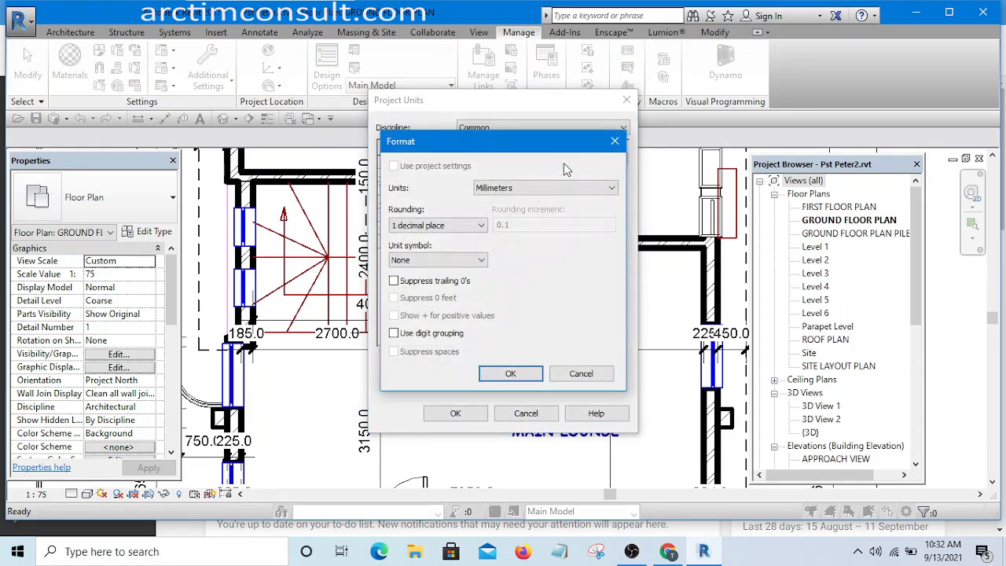
left_click(432, 226)
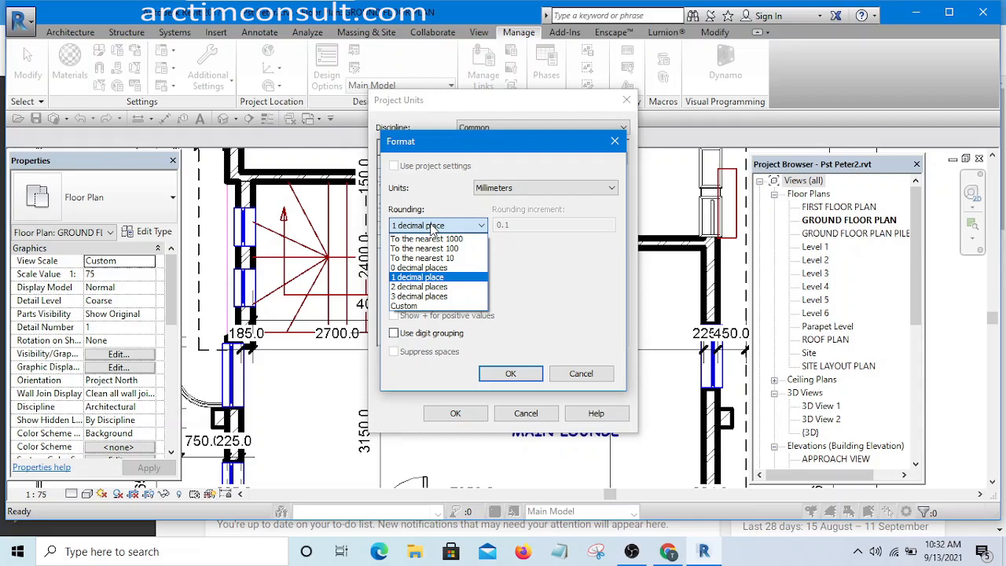
left_click(429, 268)
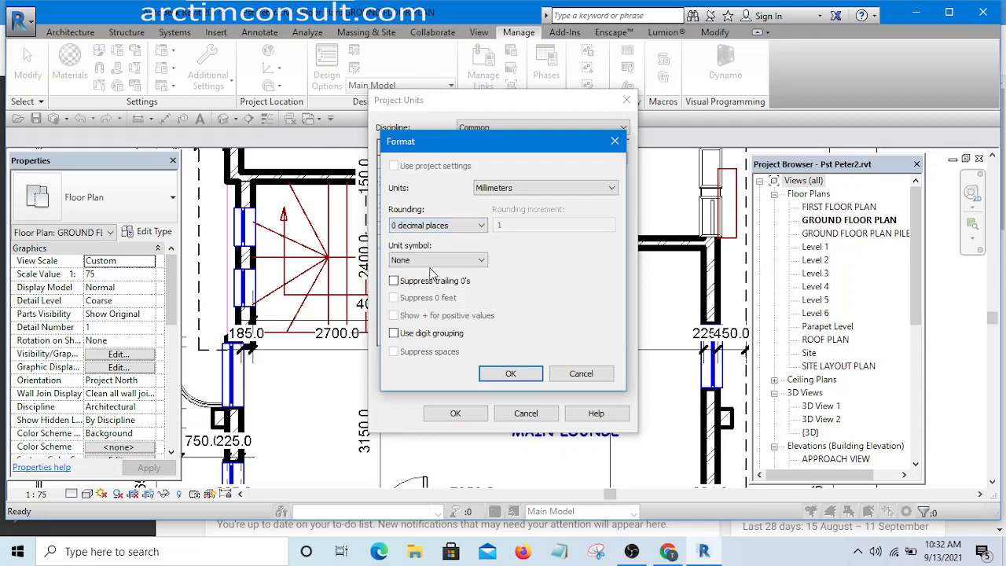
left_click(513, 374)
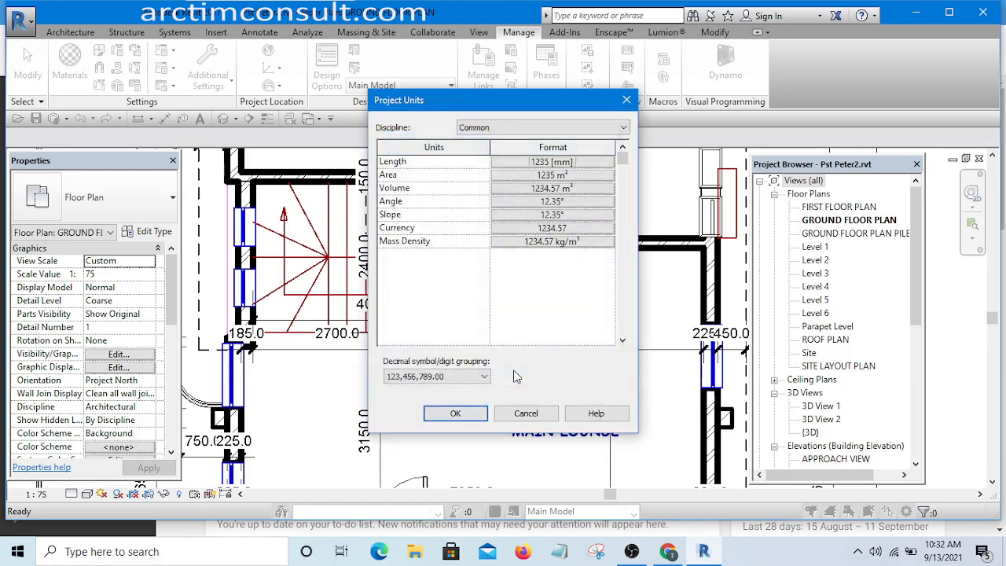
left_click(463, 420)
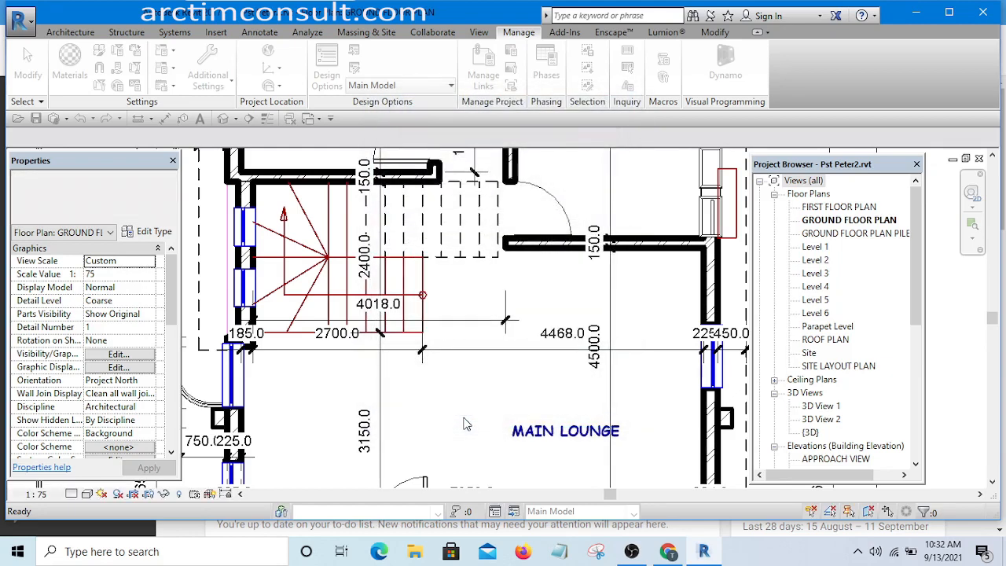
Examine the new width dimension across the stair area together with the neighbouring stair and main lounge dimensions
scroll(452, 370, "down", 2)
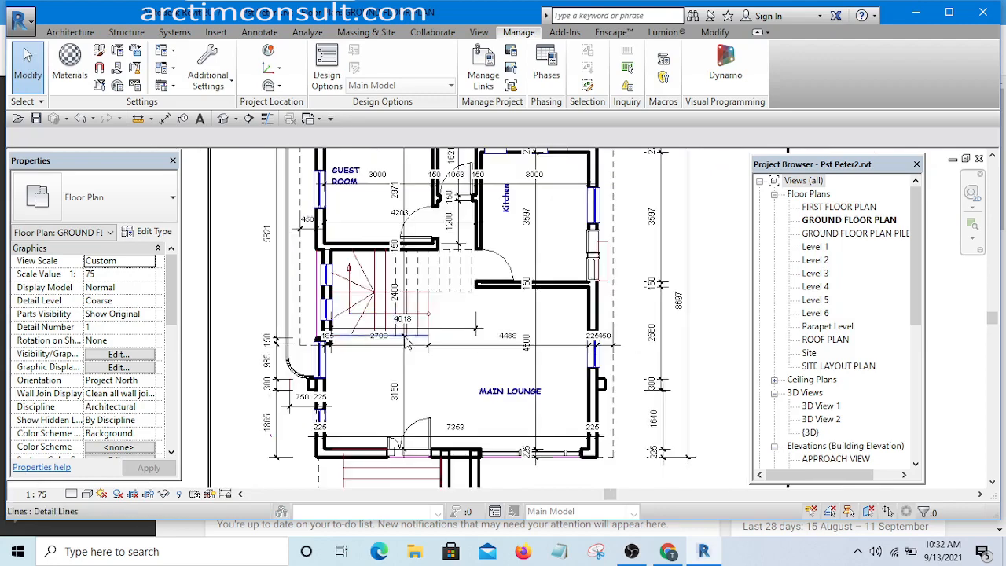
scroll(440, 353, "up", 4)
scroll(471, 354, "down", 1)
scroll(476, 354, "down", 2)
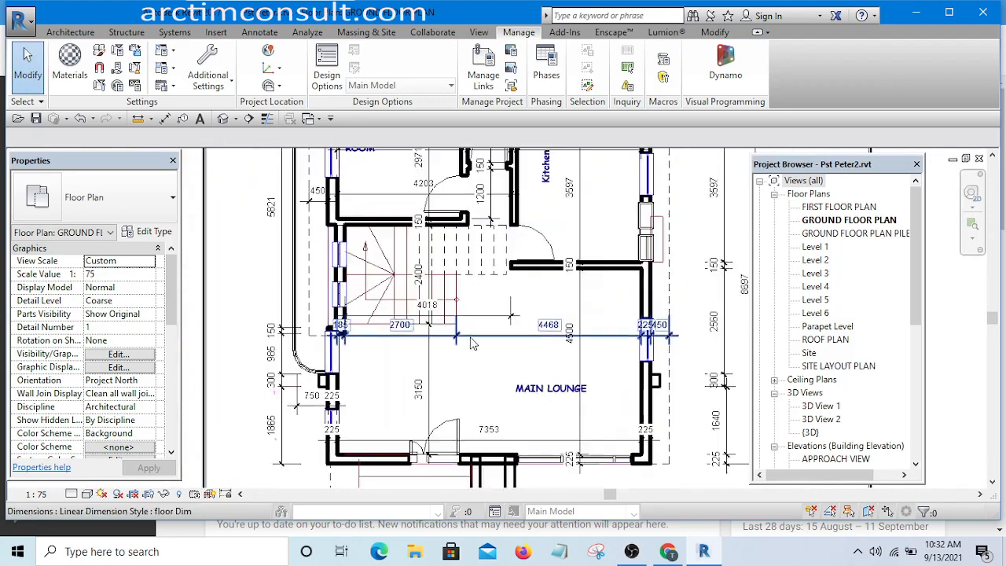
scroll(452, 346, "up", 3)
scroll(361, 342, "down", 2)
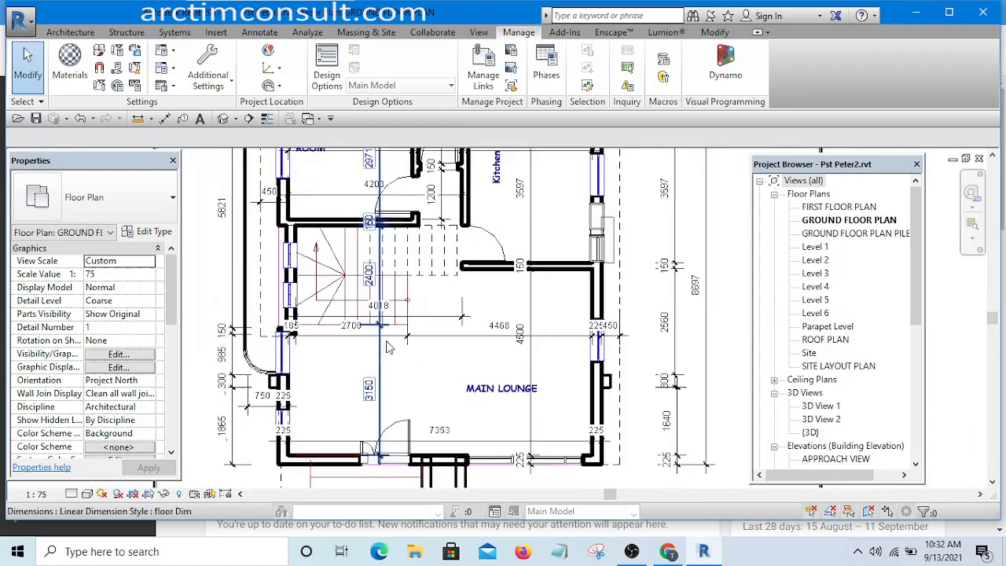
scroll(472, 357, "up", 1)
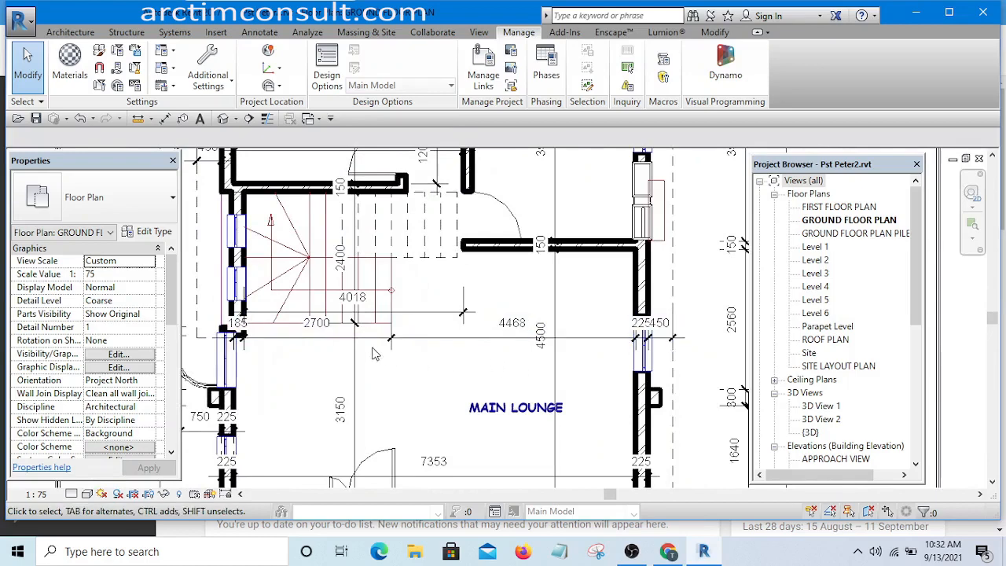
scroll(375, 354, "up", 2)
scroll(472, 361, "down", 3)
scroll(519, 371, "up", 3)
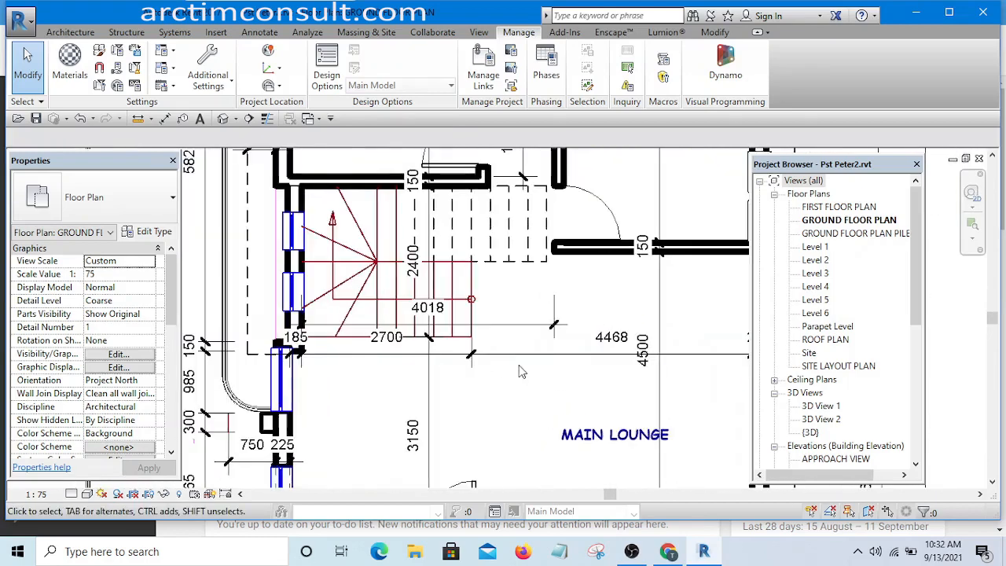
scroll(519, 369, "down", 2)
scroll(518, 346, "up", 3)
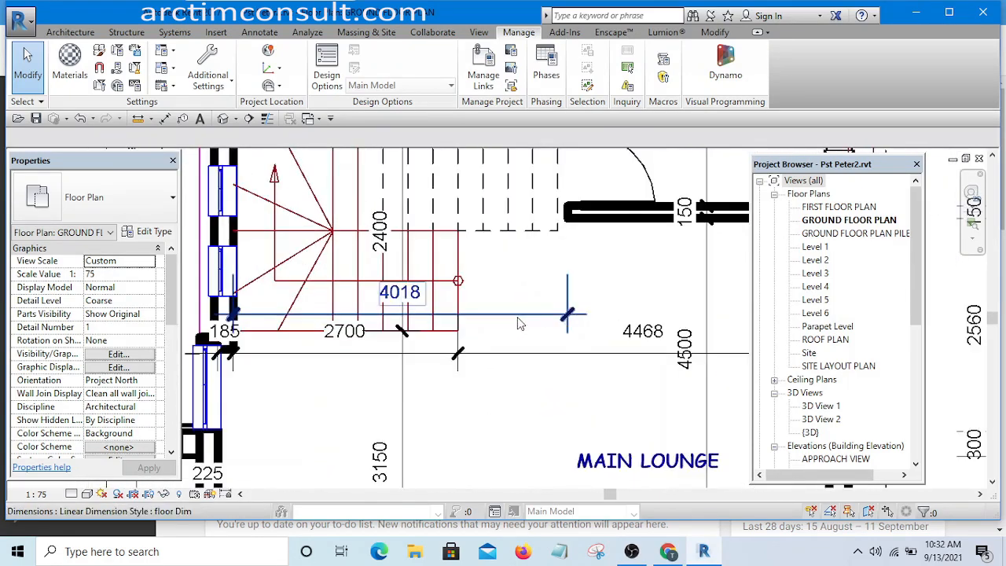
scroll(377, 308, "down", 1)
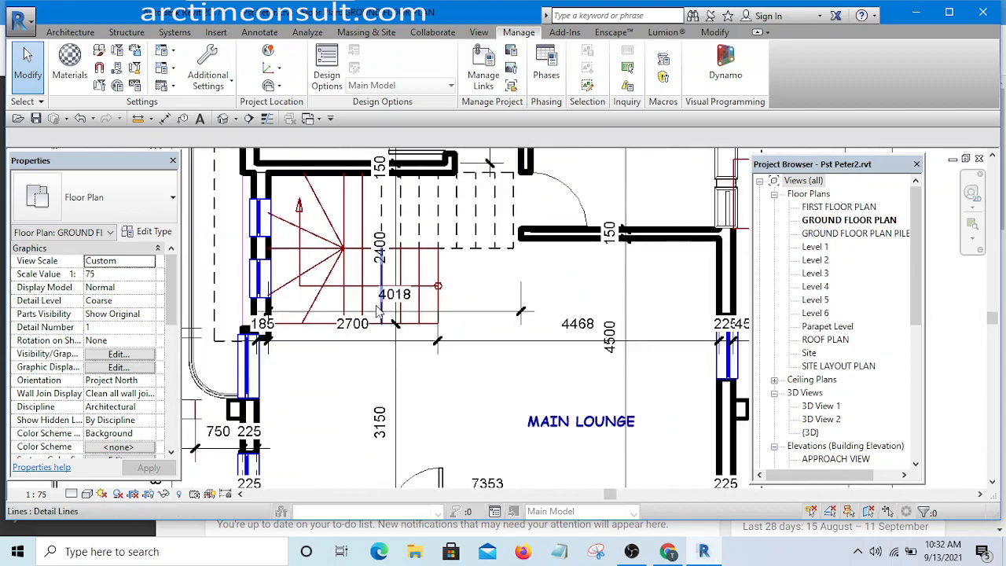
scroll(379, 311, "up", 4)
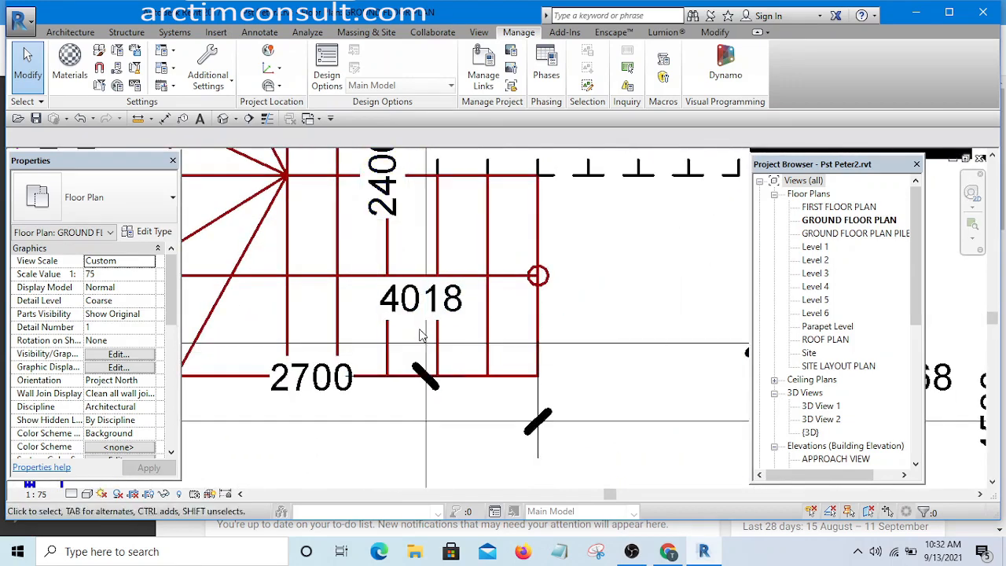
scroll(415, 320, "down", 5)
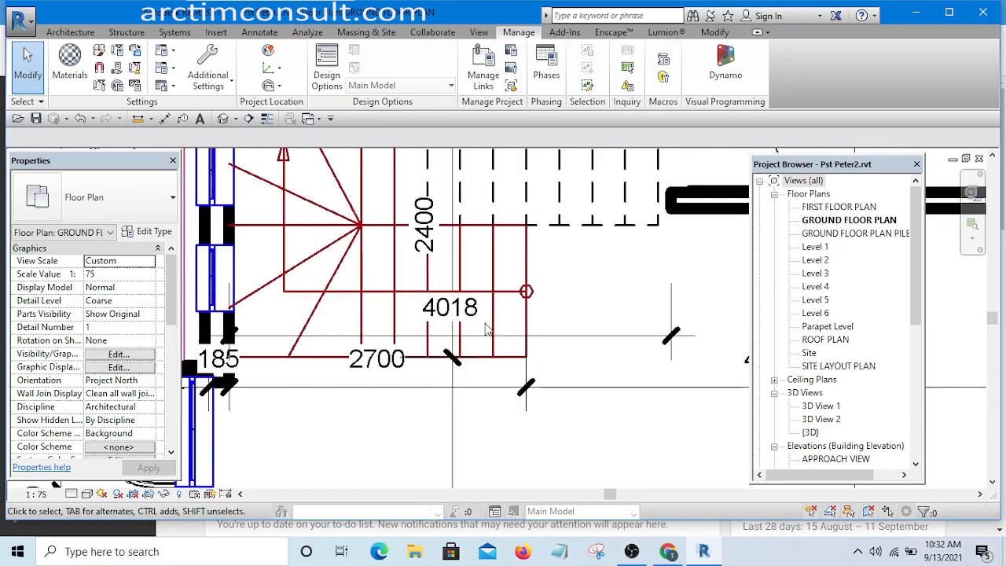
Switch to the Ground Floor Plan of How to Model a Building using Revit Architecture.rvt
scroll(440, 291, "up", 1)
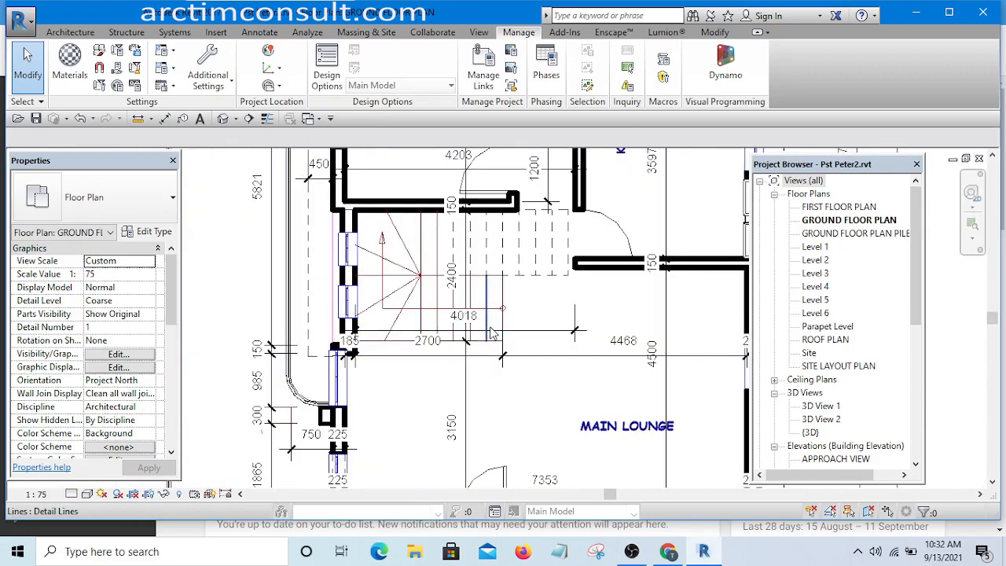
scroll(377, 235, "down", 1)
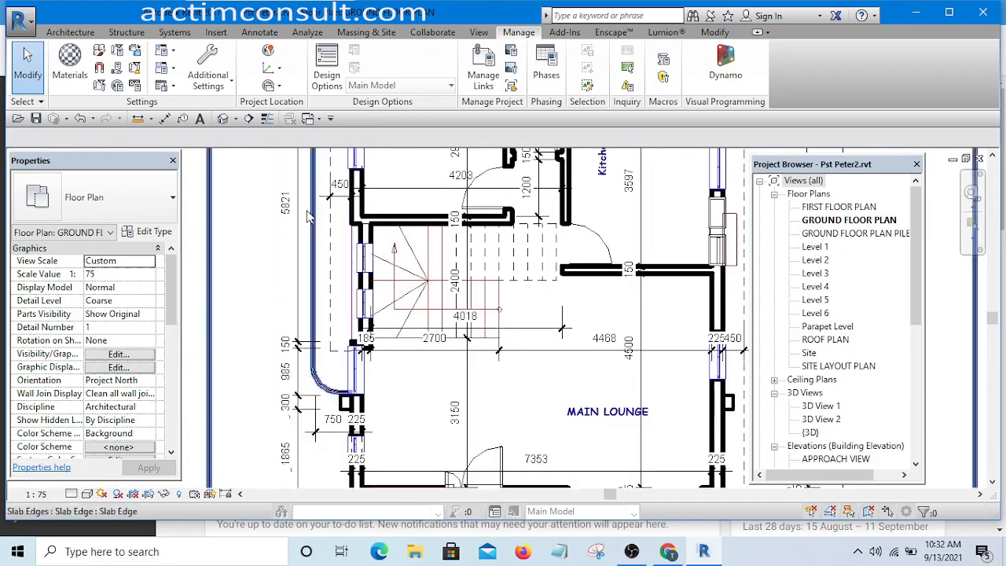
left_click(311, 119)
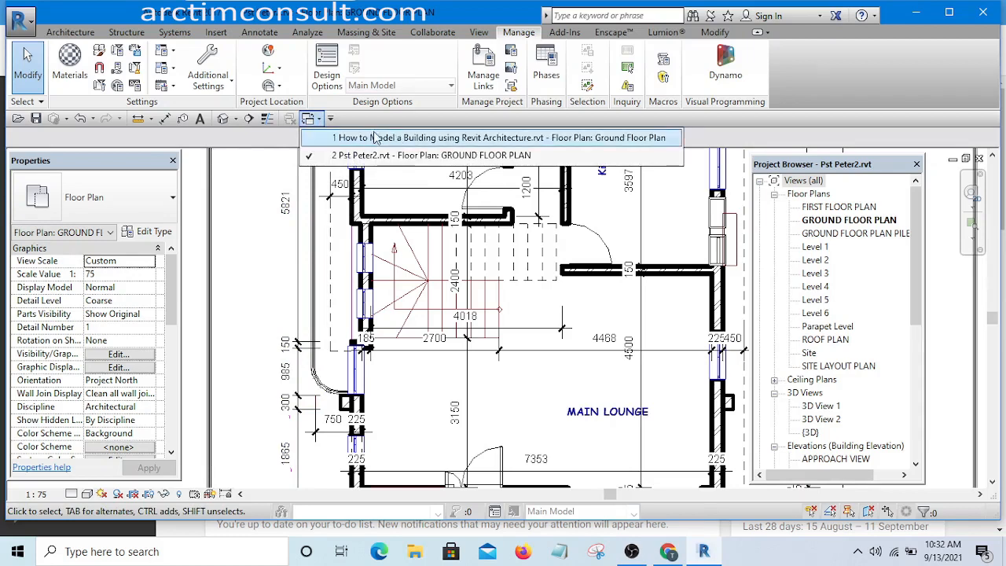
left_click(397, 139)
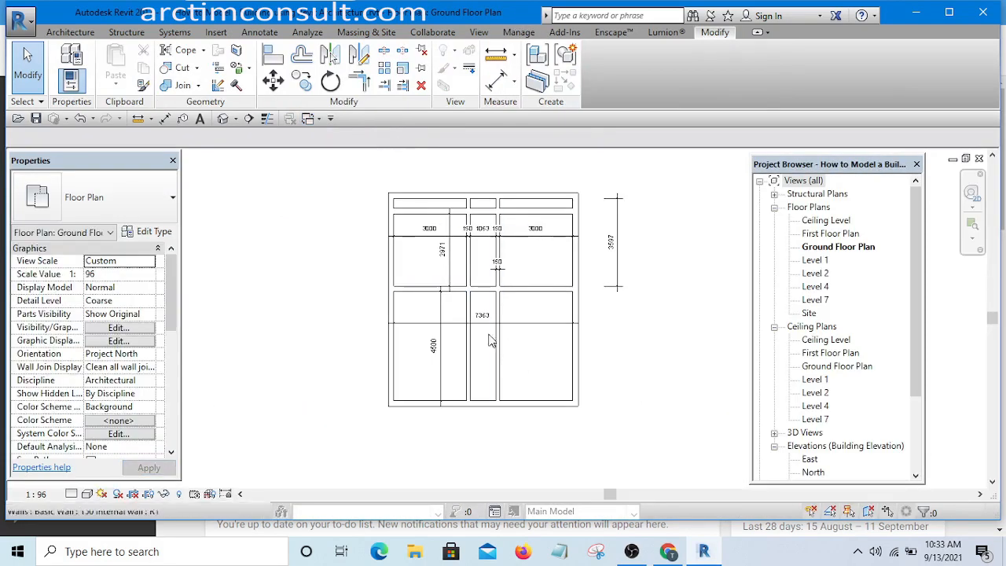
Copy the left 225 external wall inward, placing the copy's inner face about 3510 mm from the second vertical partition
scroll(398, 361, "up", 2)
scroll(405, 354, "down", 4)
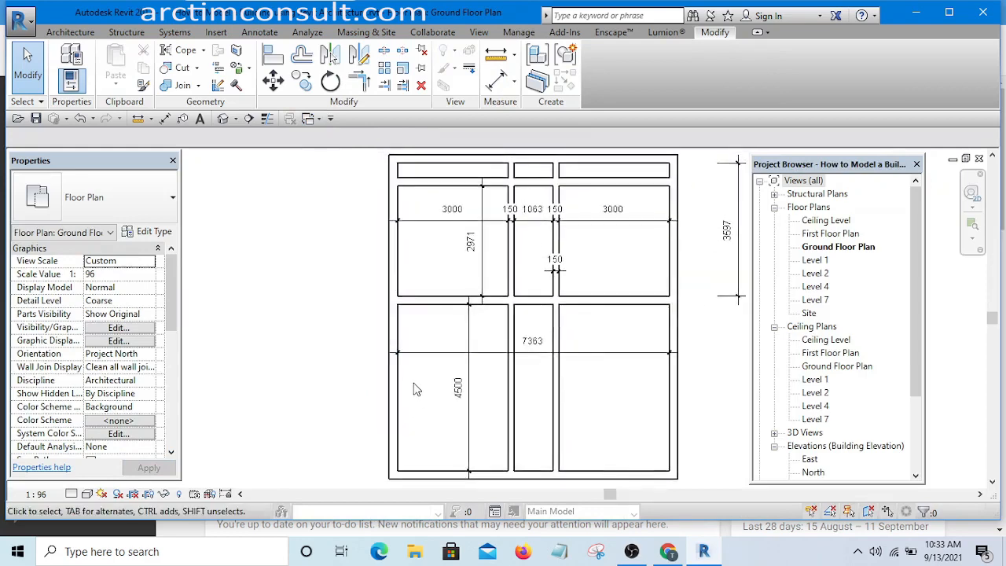
scroll(409, 350, "up", 5)
scroll(405, 352, "down", 3)
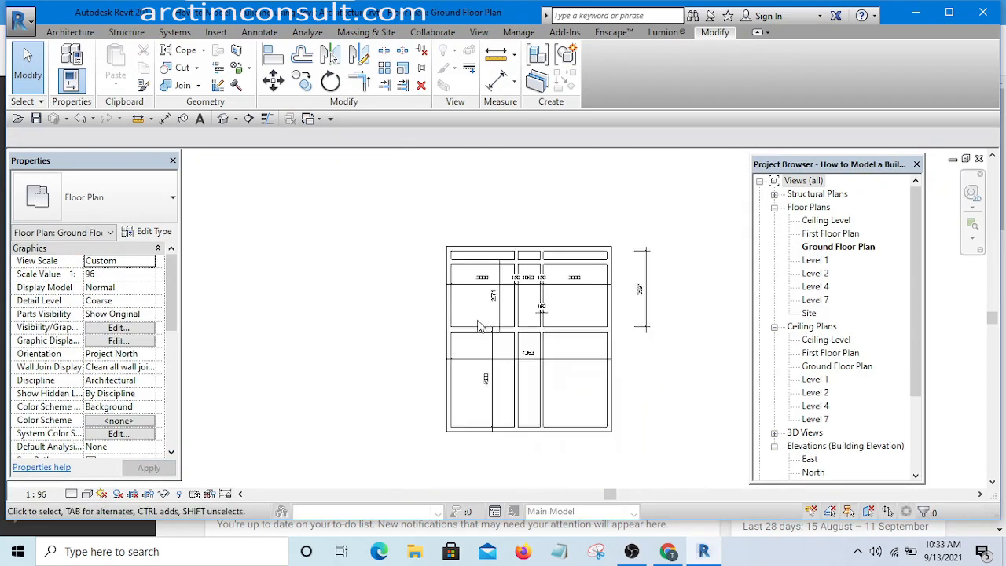
scroll(481, 326, "up", 4)
scroll(440, 373, "down", 3)
scroll(443, 333, "up", 3)
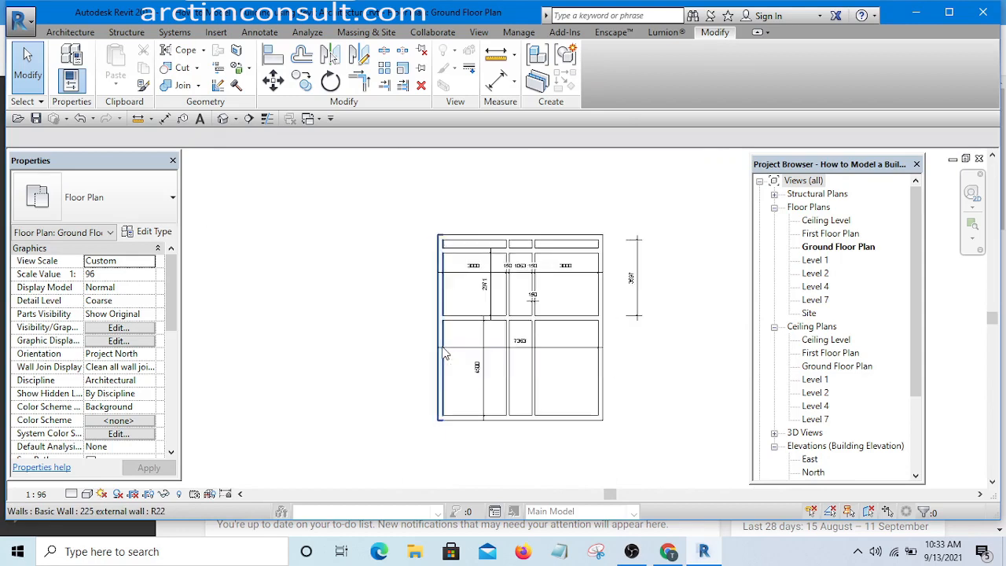
left_click(440, 330)
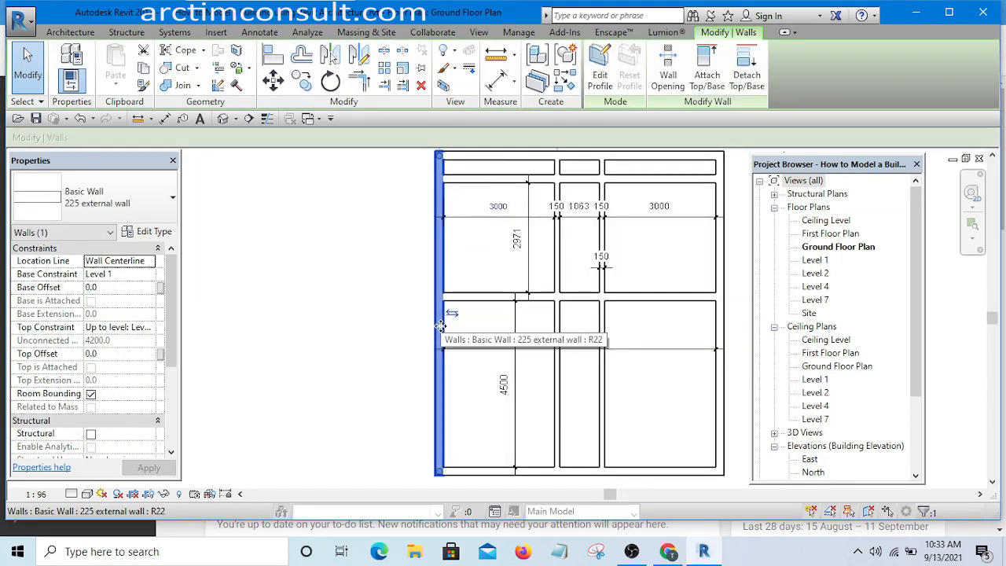
left_click_drag(440, 326, 471, 328)
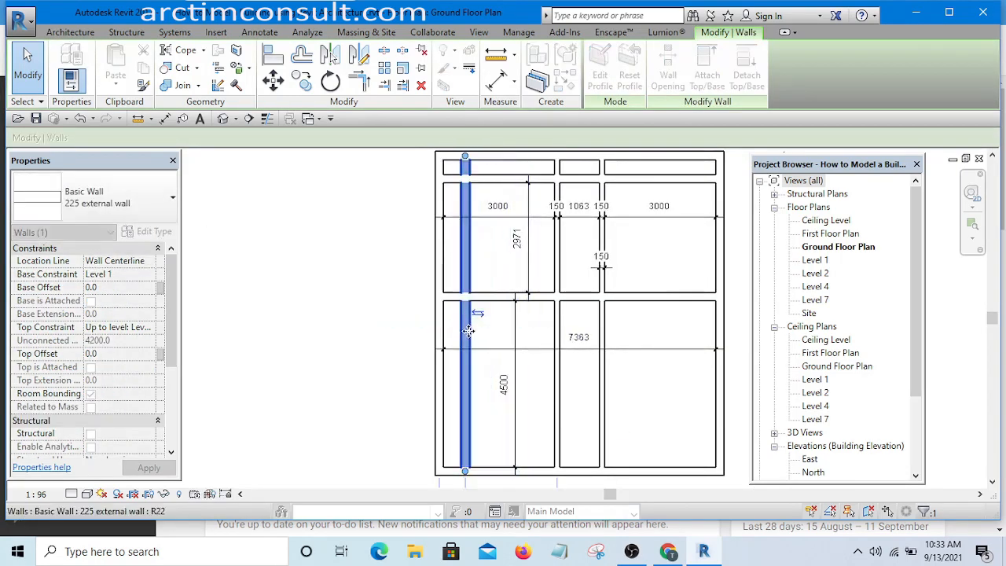
left_click(393, 335)
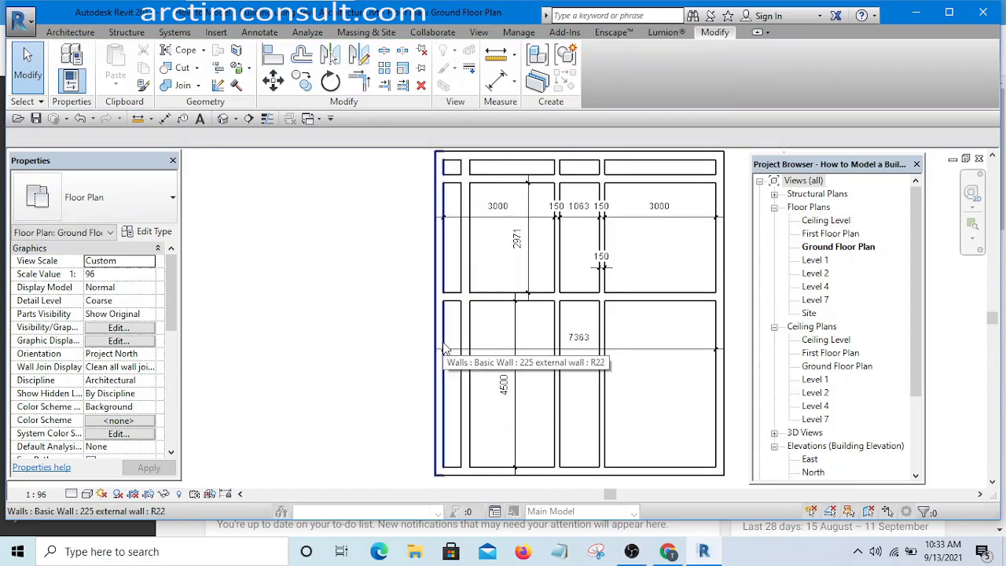
Add an aligned dimension from the copied wall's inner face to the near face of the second vertical partition
key("d")
key("i")
scroll(481, 320, "up", 1)
scroll(465, 320, "up", 1)
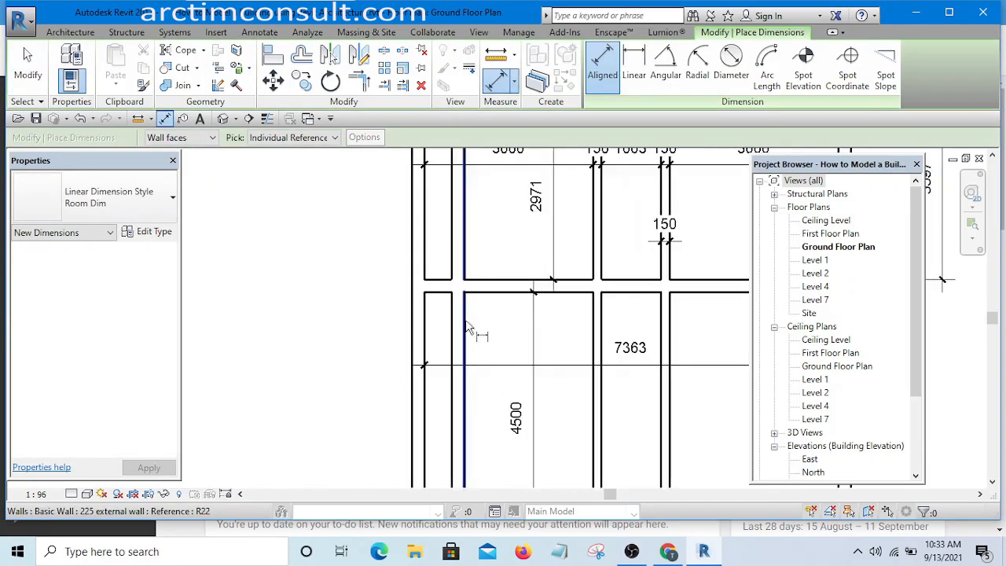
left_click(464, 319)
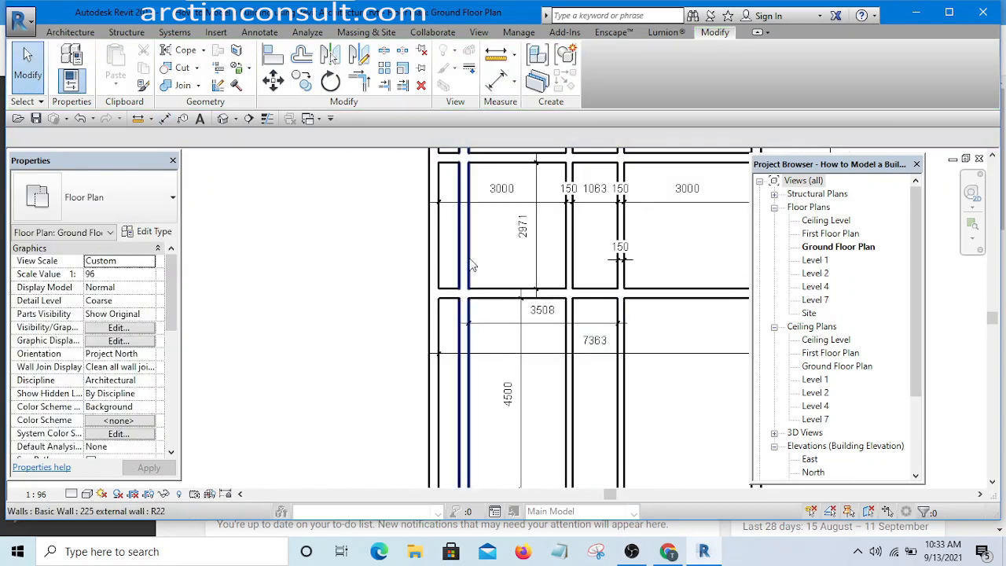
Move the copied external wall by setting its dimension to the second vertical partition to 4018
left_click(467, 261)
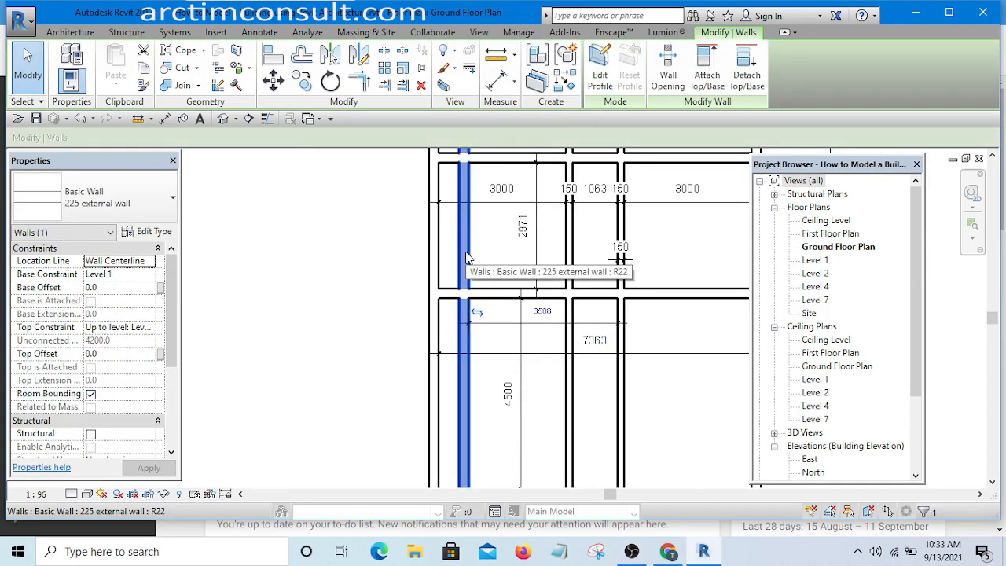
left_click(544, 312)
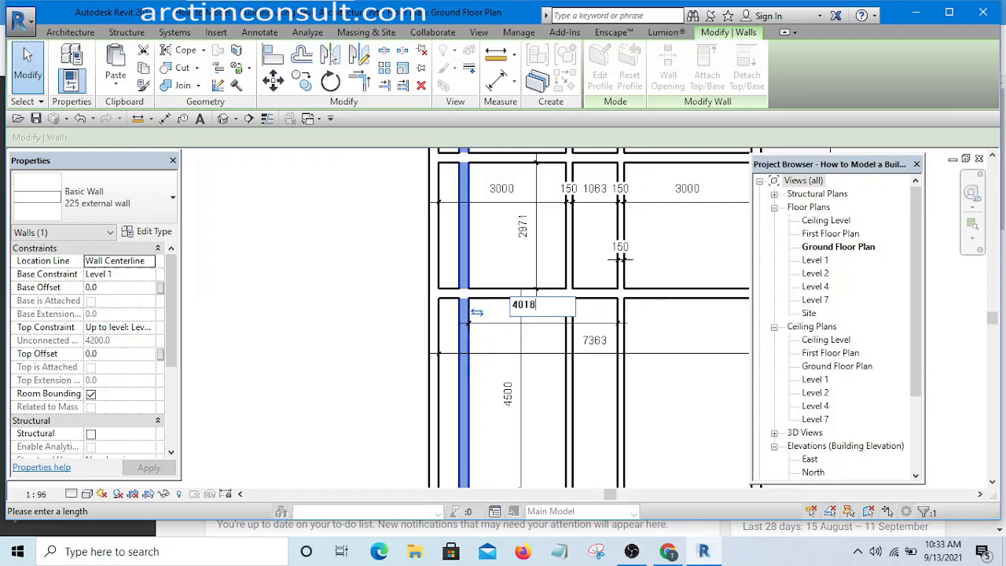
key("Return")
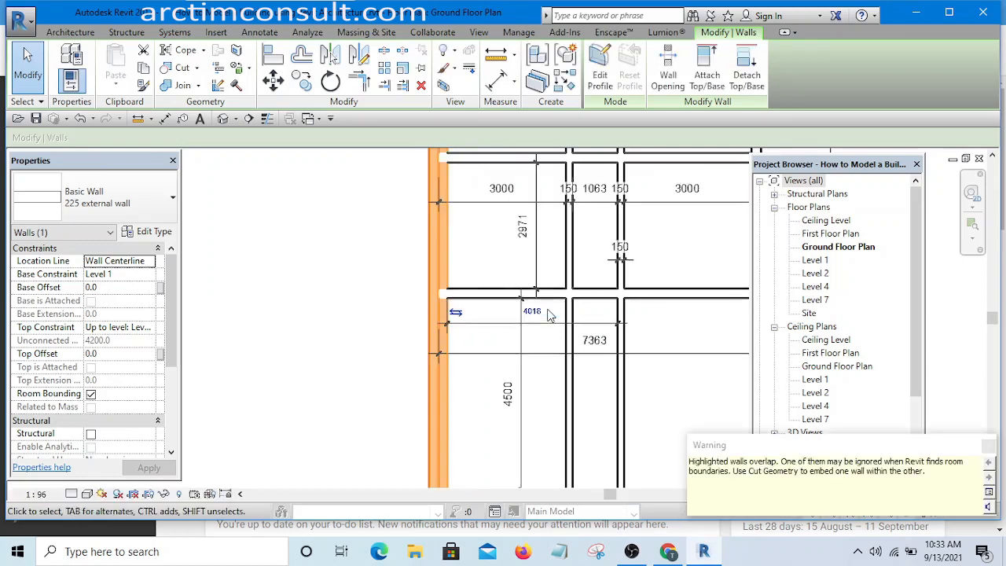
key("Escape")
Change the type of the horizontal wall between the middle and lower rooms to 150 Internal wall
scroll(443, 295, "down", 5)
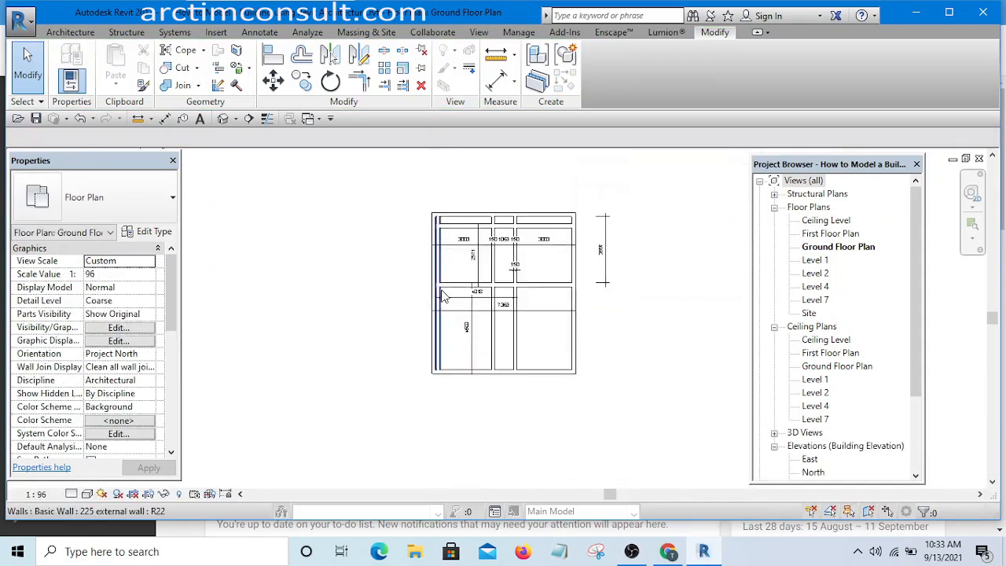
scroll(442, 295, "up", 5)
scroll(444, 313, "down", 5)
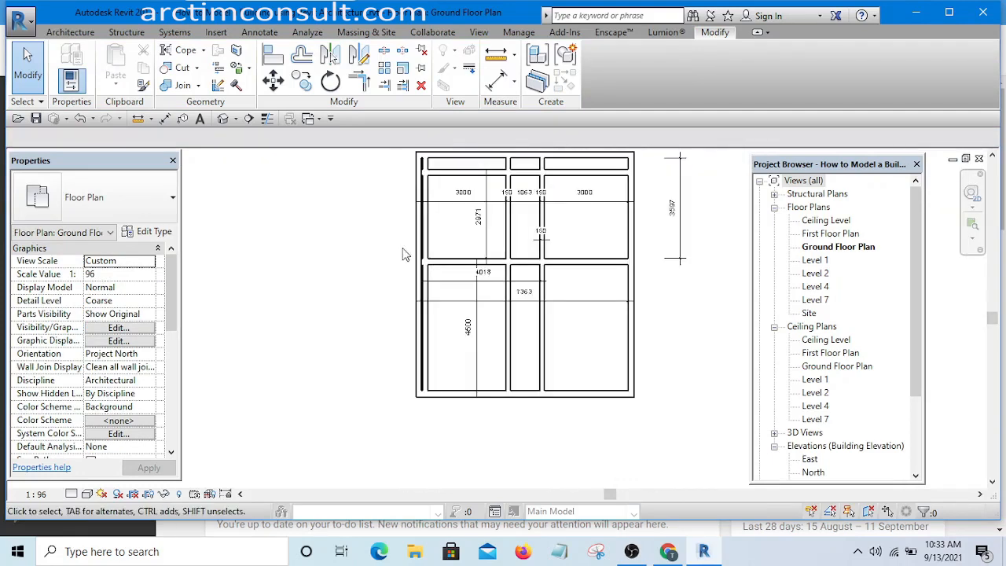
scroll(464, 346, "up", 8)
scroll(466, 353, "down", 6)
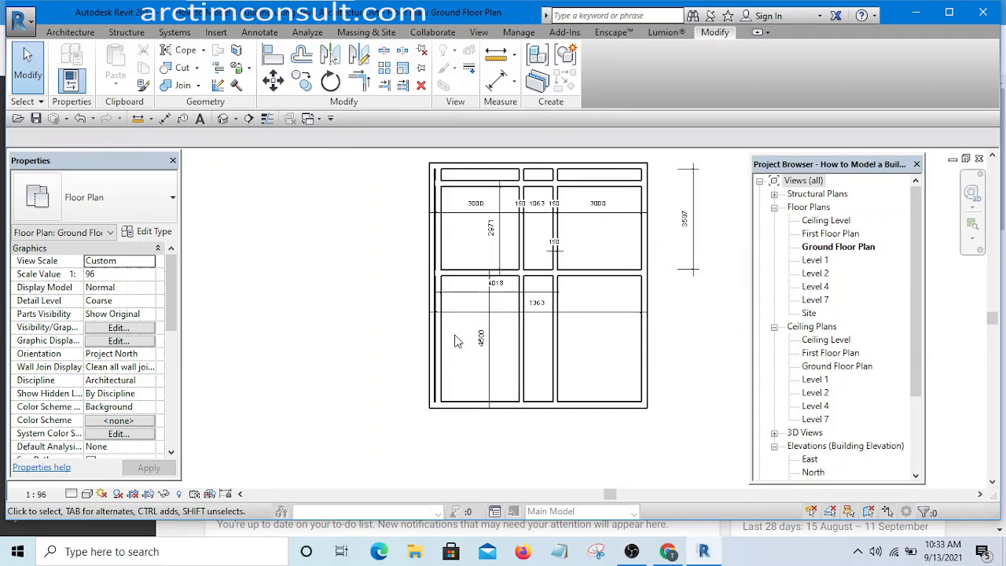
scroll(468, 267, "up", 2)
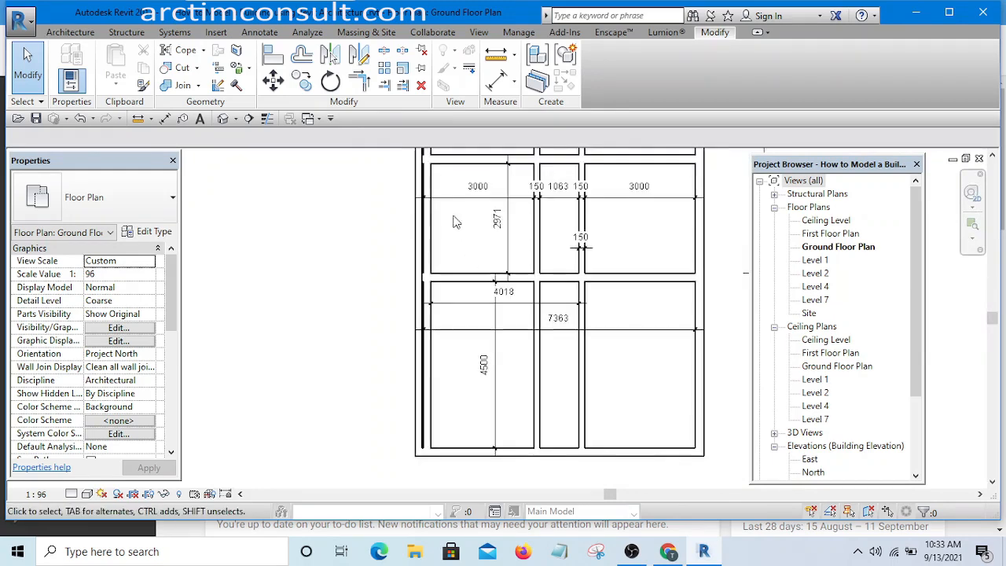
scroll(444, 291, "up", 4)
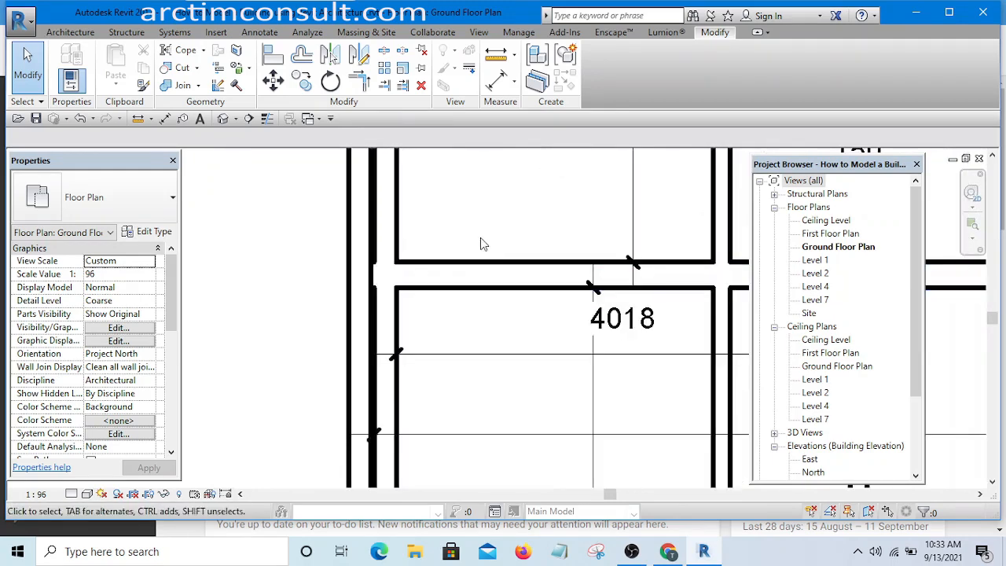
left_click(449, 287)
scroll(449, 308, "down", 4)
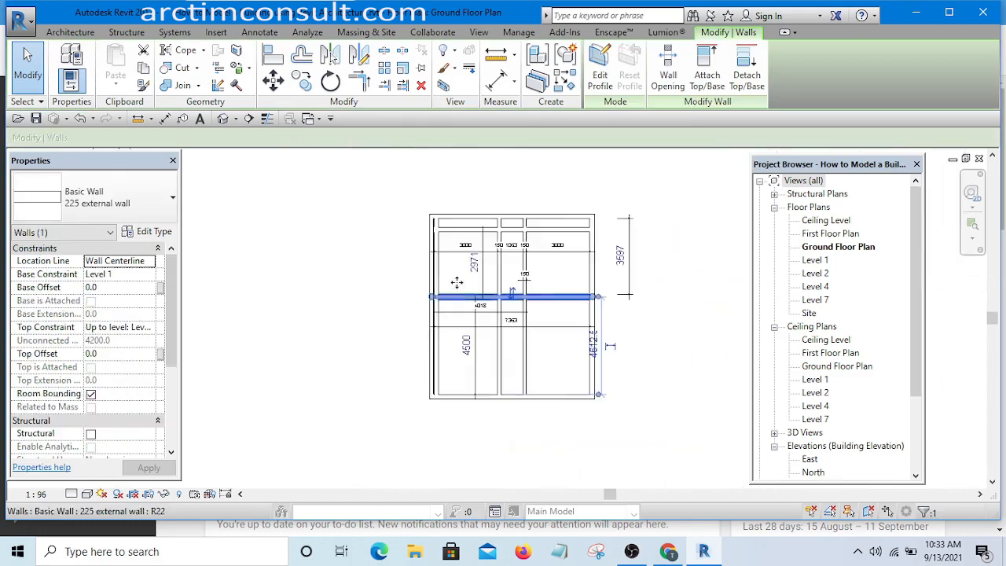
scroll(458, 298, "up", 3)
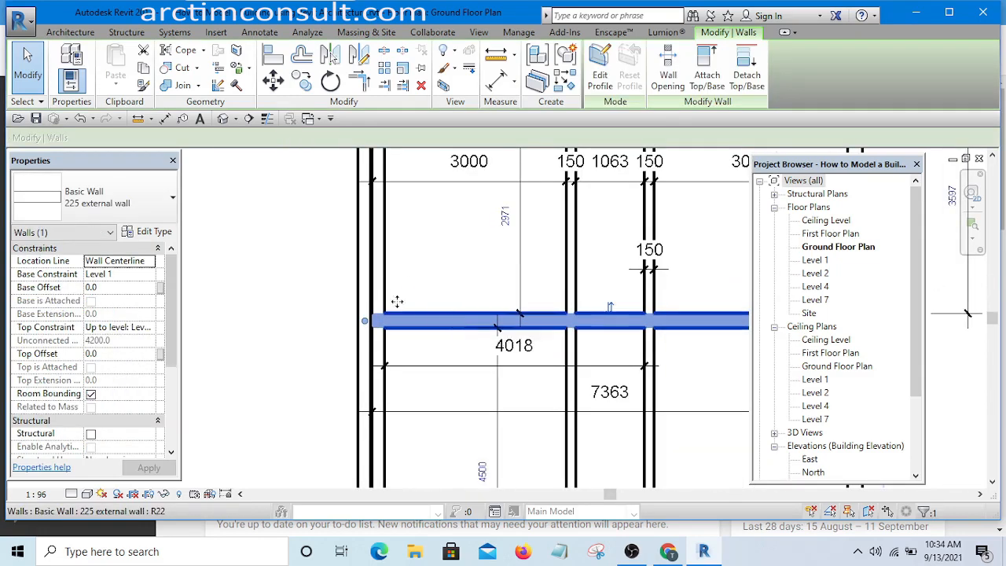
left_click(112, 190)
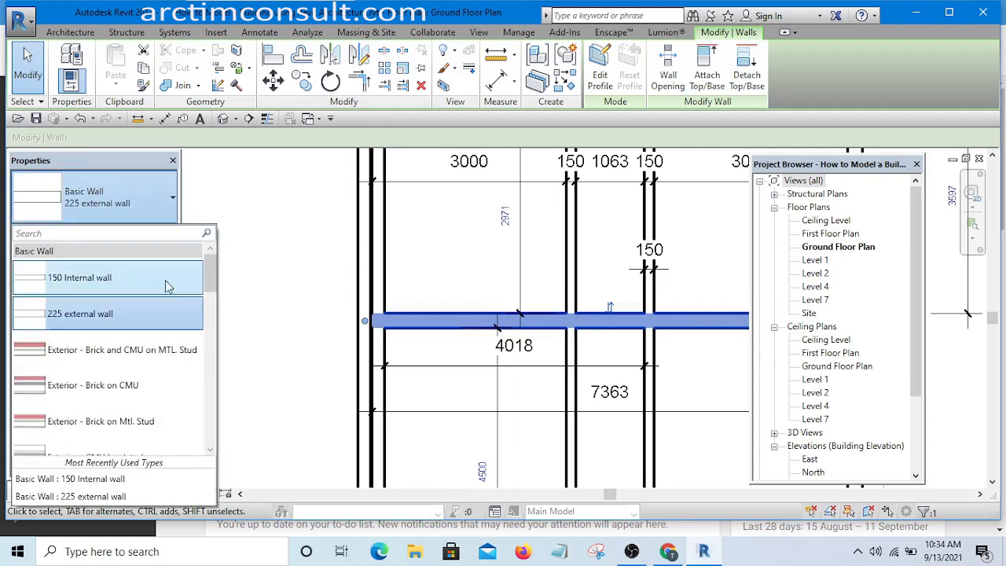
left_click(89, 281)
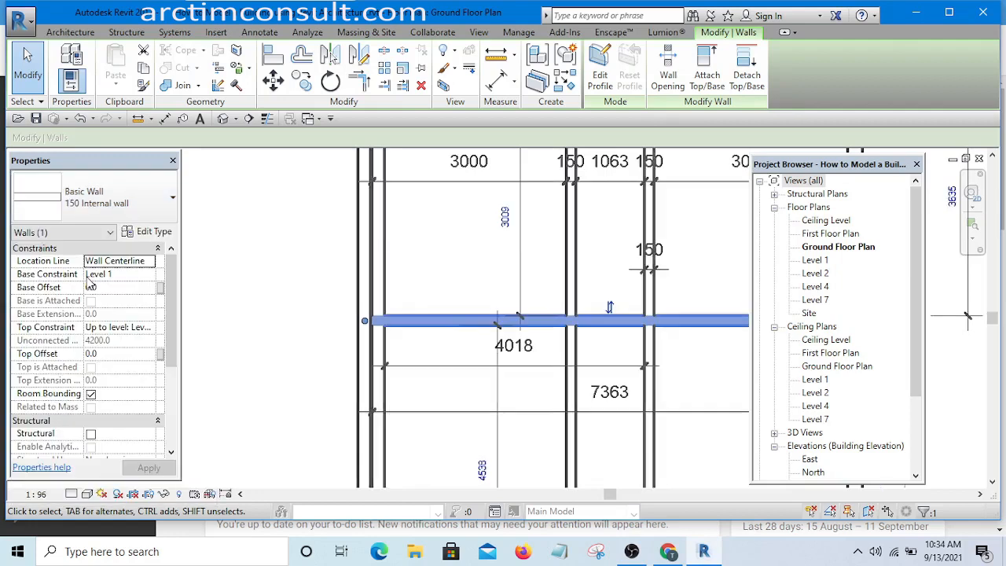
left_click(235, 261)
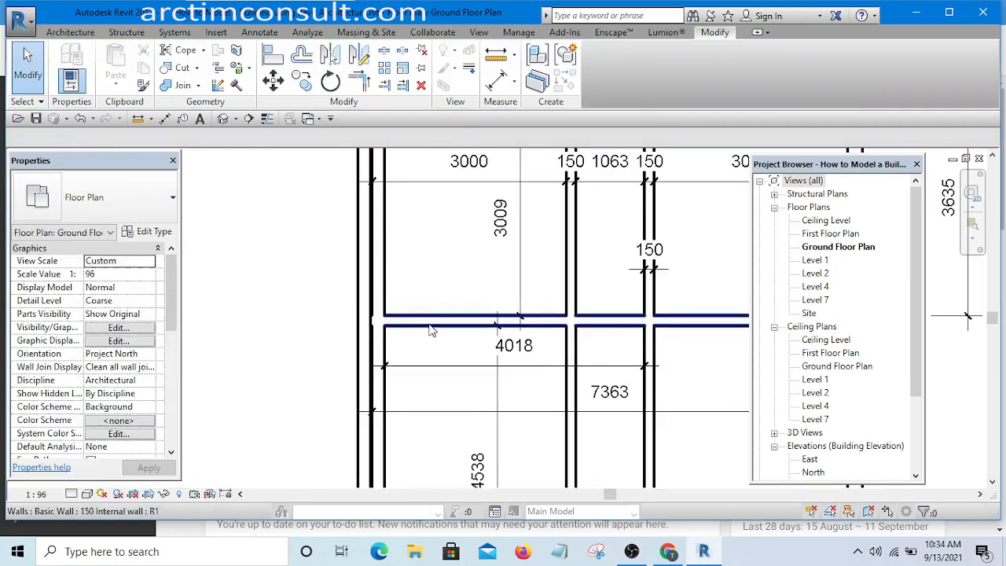
Reposition the horizontal 150 internal wall by setting the depth dimension of the lower room to 4500
scroll(420, 314, "down", 5)
scroll(424, 311, "up", 4)
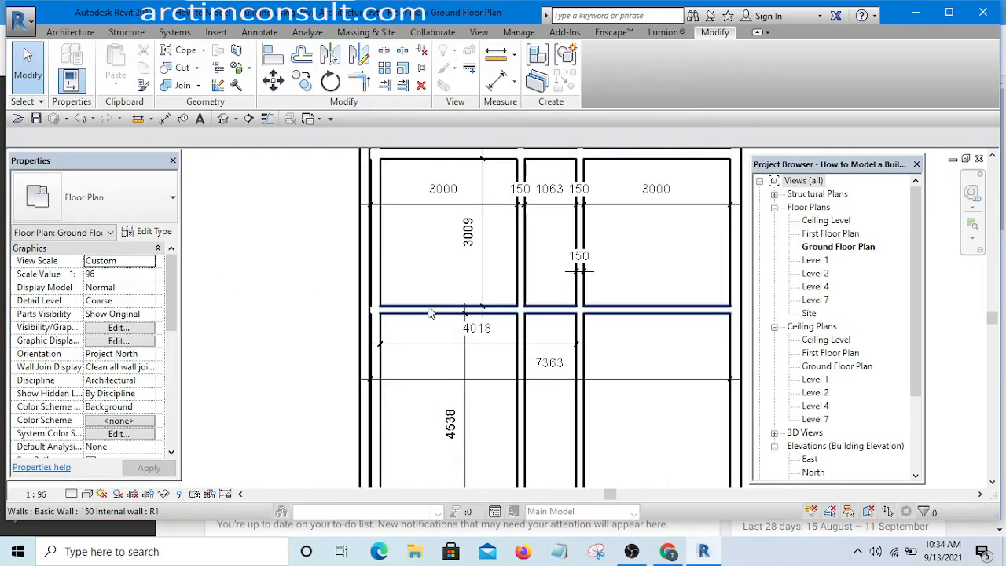
left_click(430, 313)
scroll(430, 313, "down", 3)
scroll(436, 330, "up", 4)
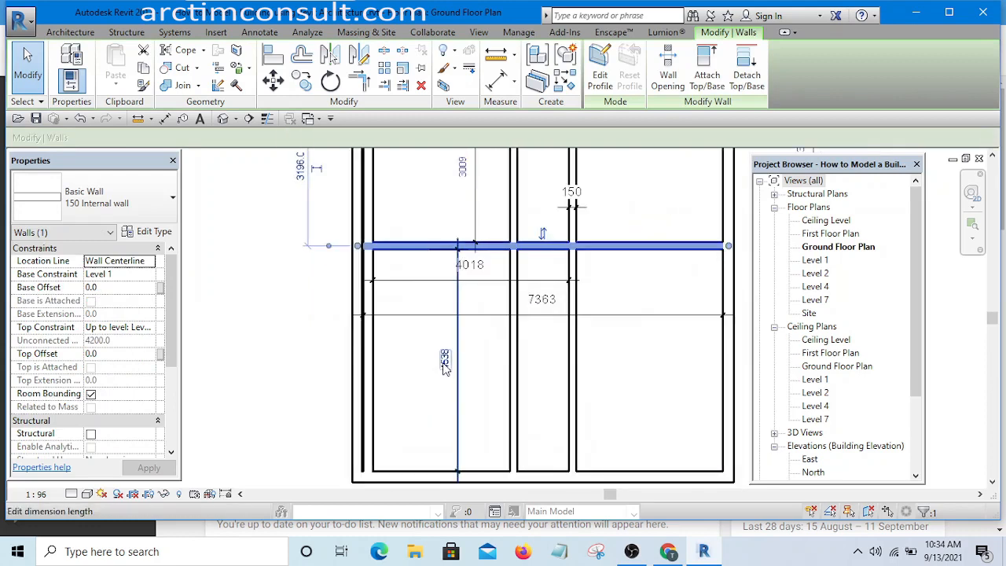
scroll(445, 366, "up", 3)
left_click(445, 361)
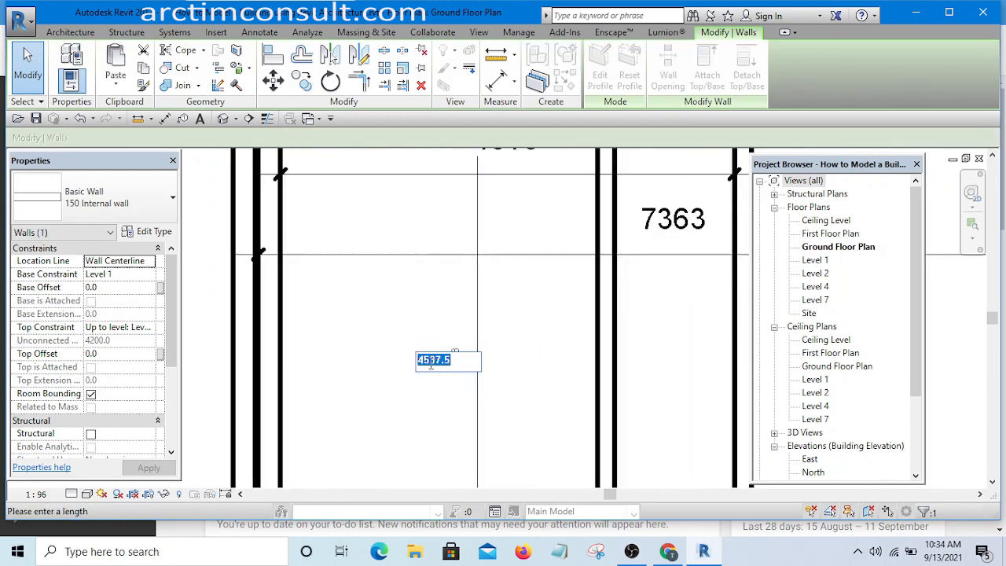
type("00")
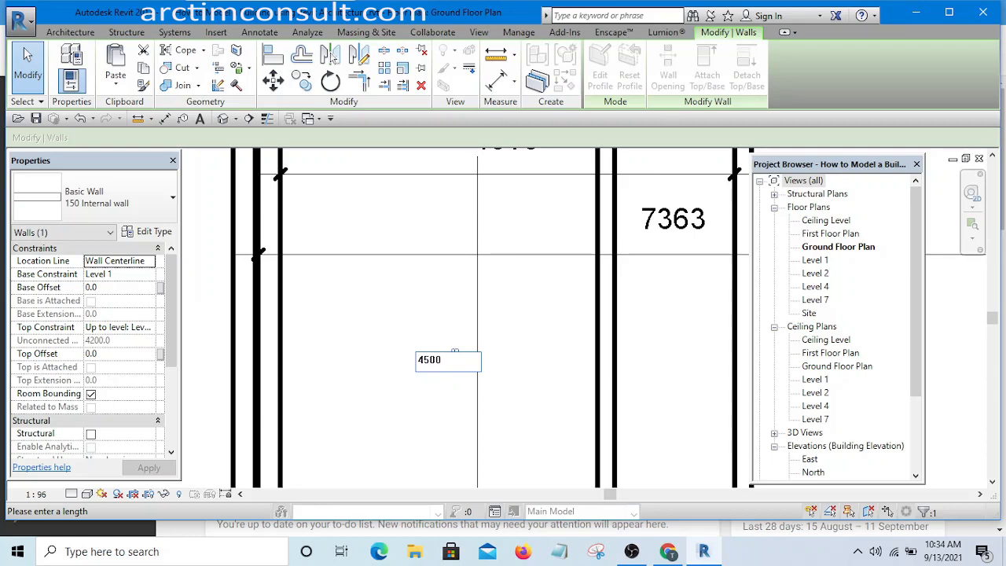
key("Return")
scroll(369, 281, "down", 3)
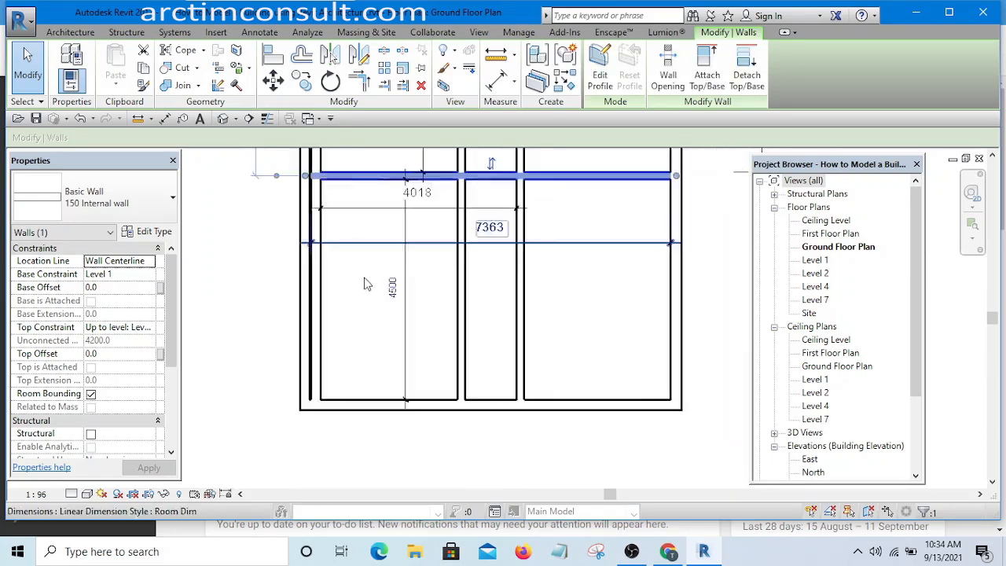
left_click(365, 275)
Examine the dimensions of the rooms above and below the adjusted horizontal partition, including the depth of the upper room
middle_click_drag(408, 206, 404, 309)
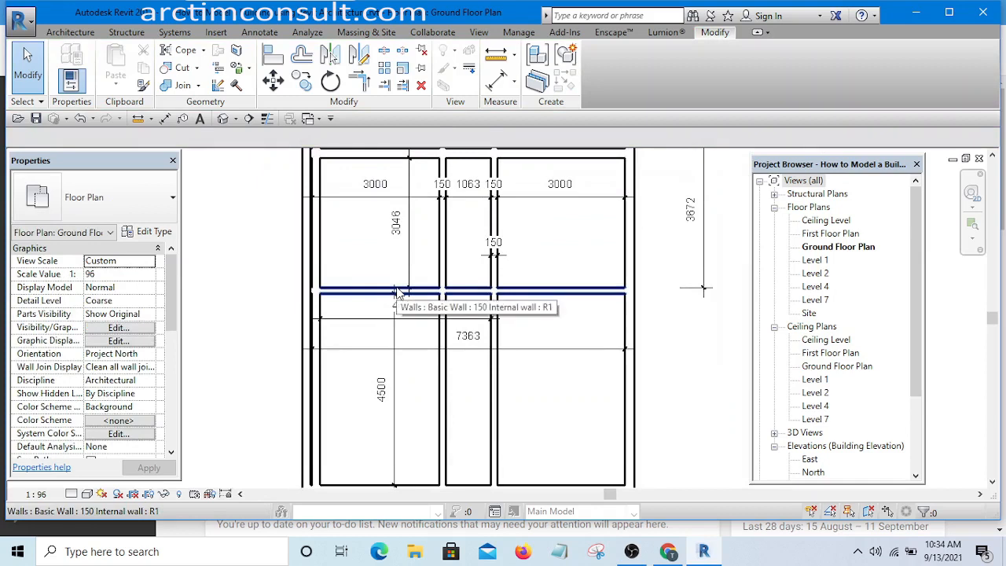
scroll(404, 308, "up", 1)
scroll(440, 299, "down", 2)
scroll(440, 298, "up", 1)
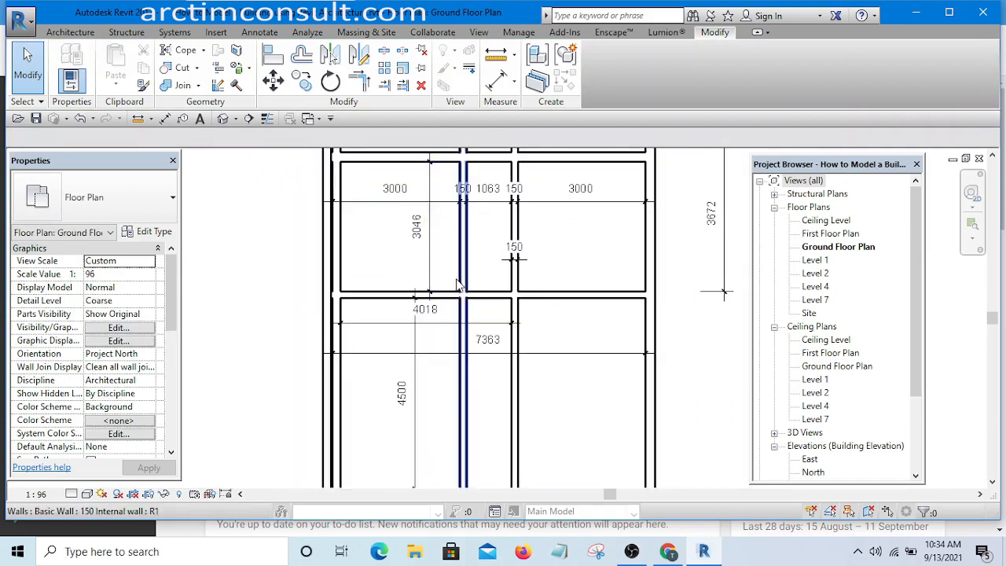
scroll(409, 293, "down", 2)
scroll(406, 291, "up", 3)
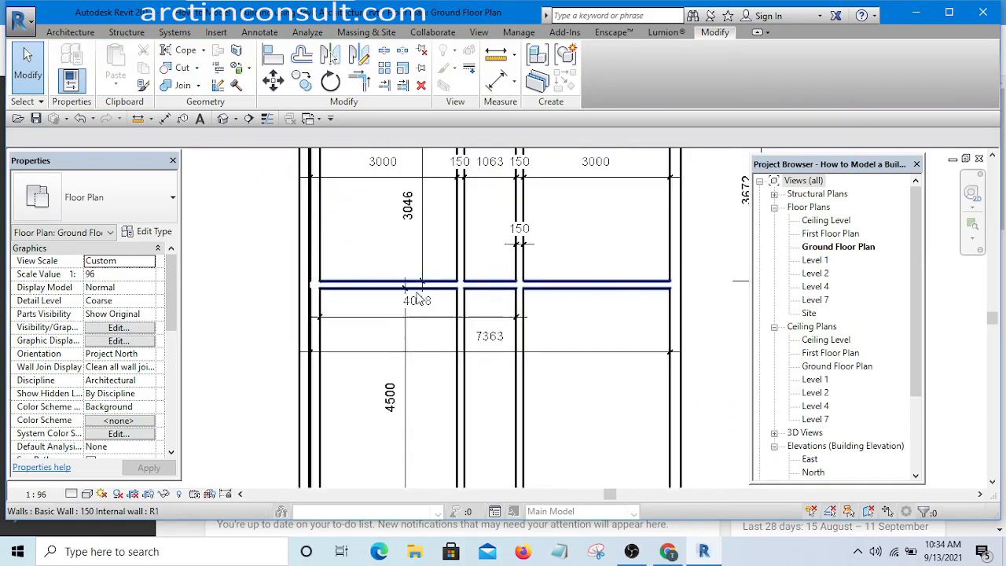
scroll(417, 299, "up", 1)
scroll(472, 297, "down", 2)
scroll(495, 303, "up", 3)
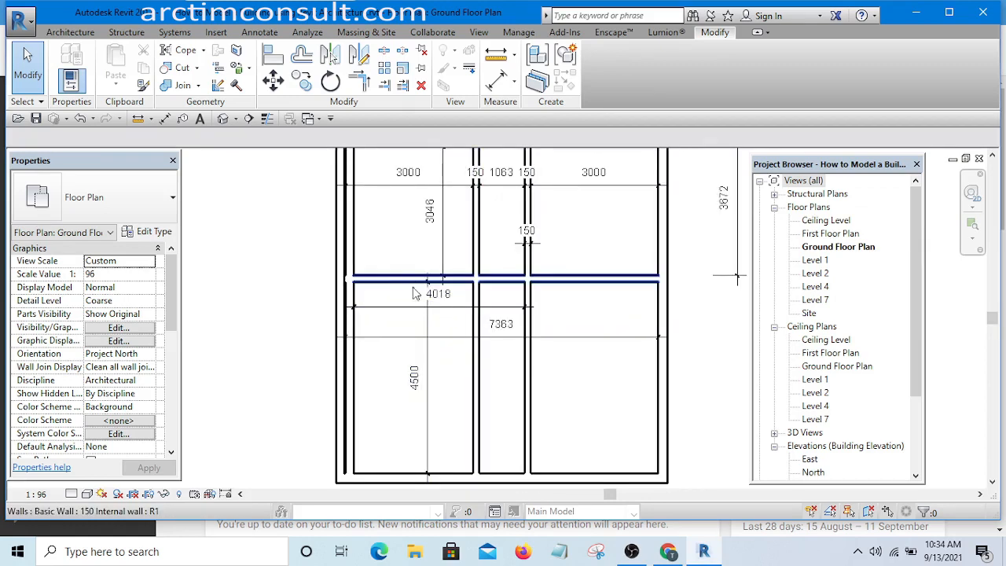
middle_click_drag(425, 275, 440, 347)
scroll(440, 315, "up", 1)
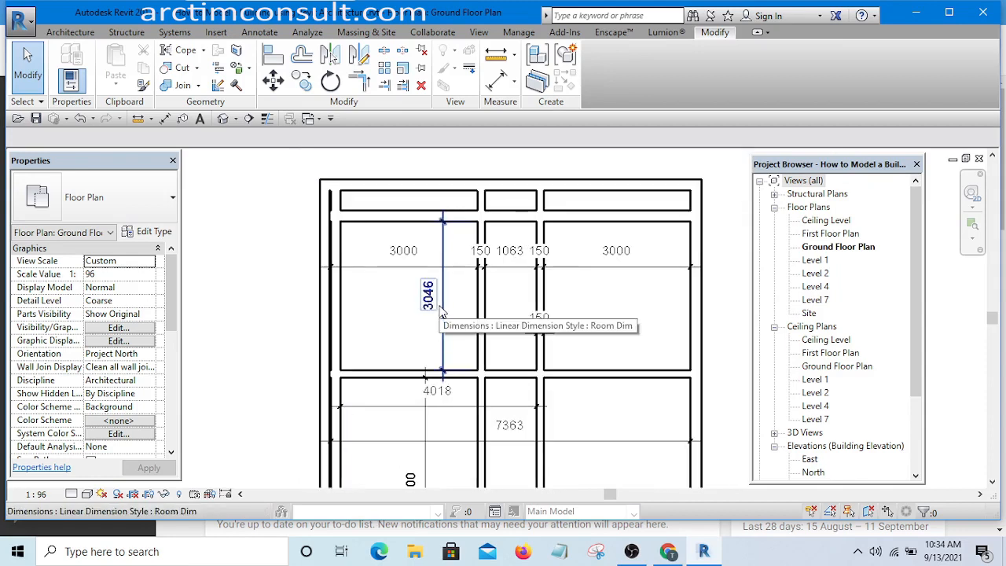
Reposition the upper horizontal 225 external wall by setting the depth dimension of the 3000-wide room below it to 2971
scroll(440, 314, "down", 2)
scroll(409, 228, "up", 2)
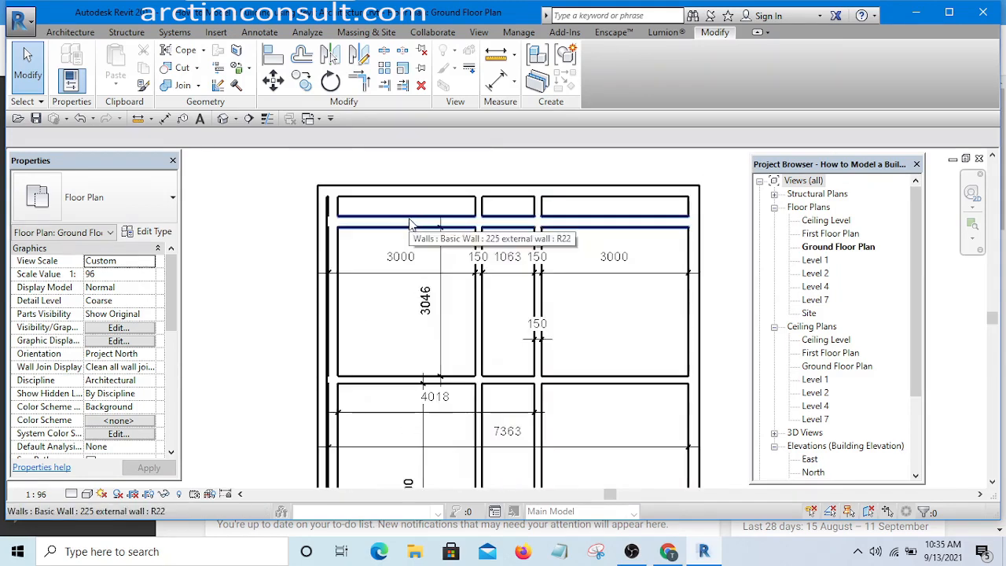
left_click(409, 223)
scroll(409, 224, "up", 1)
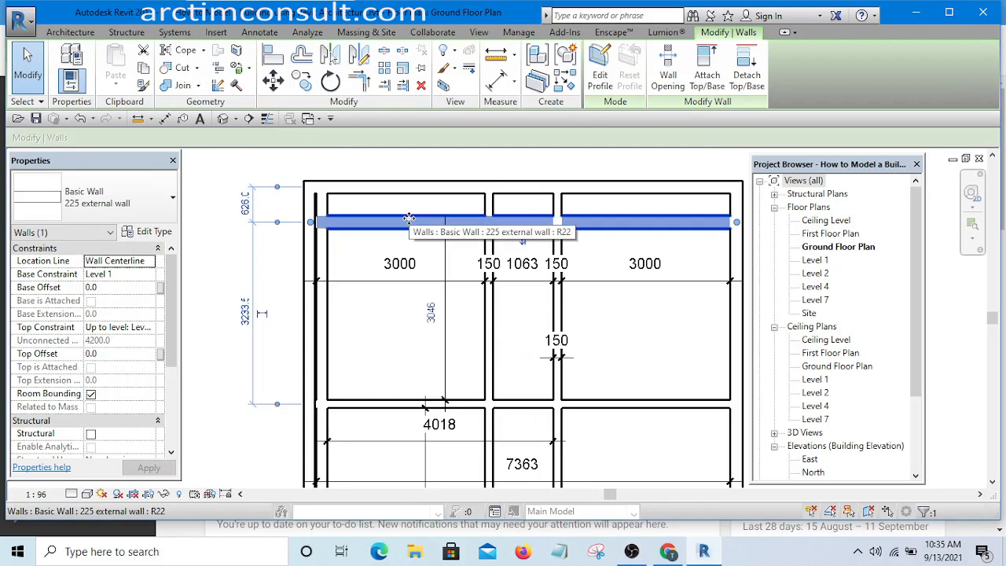
left_click(434, 318)
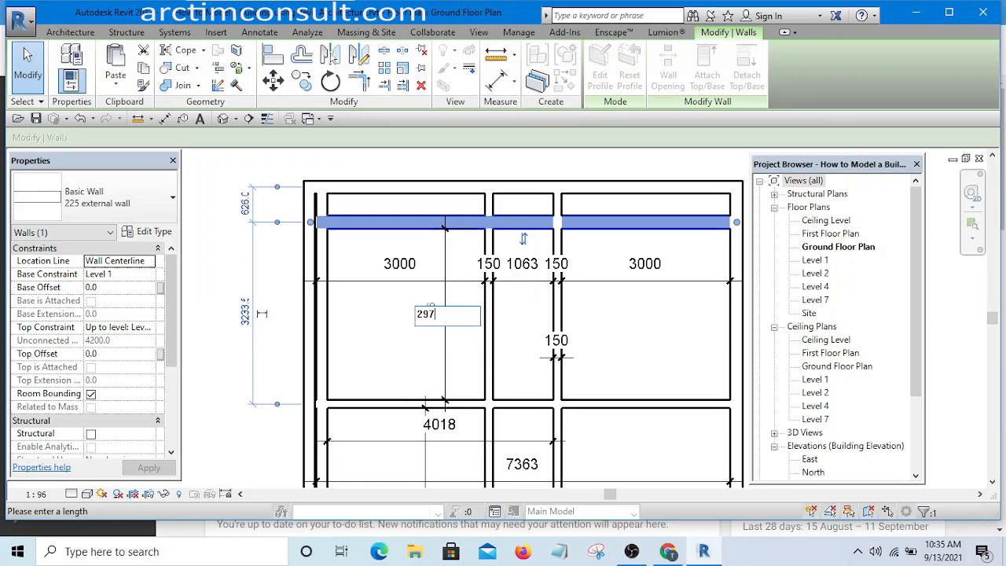
key("Return")
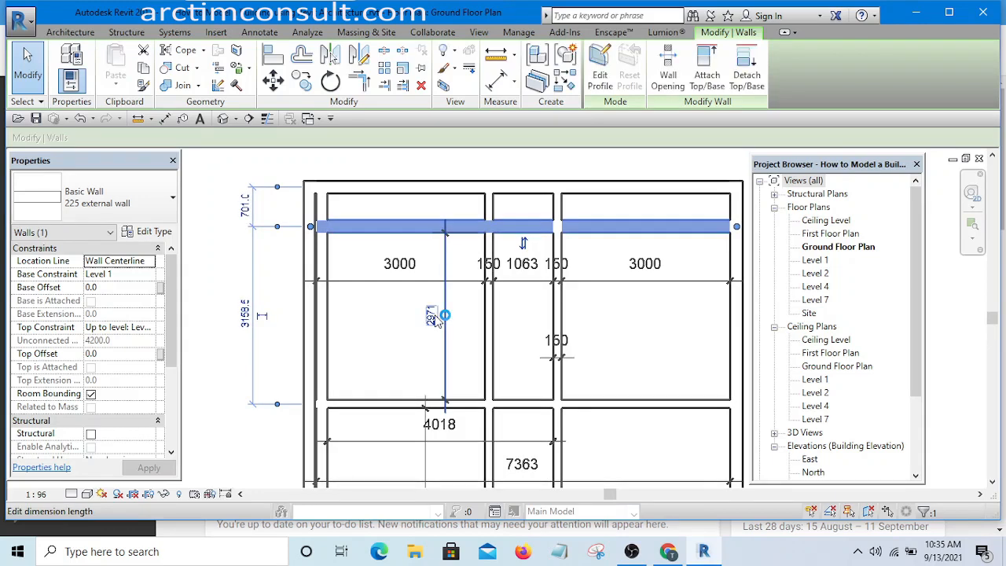
left_click(366, 338)
scroll(376, 246, "down", 4)
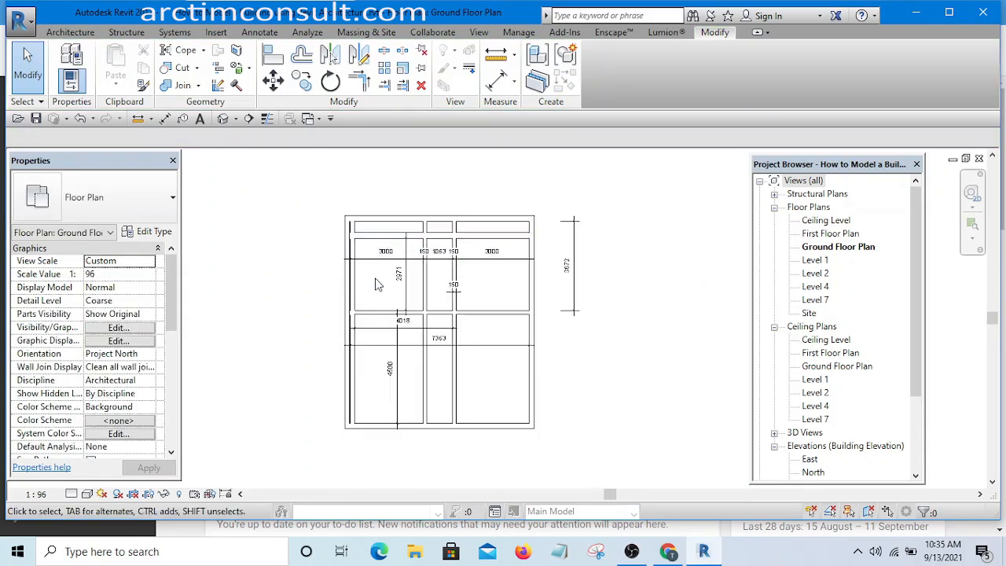
Copy the horizontal 150 internal wall down into the lower rooms, about midway between the original and the bottom external wall
scroll(376, 296, "up", 3)
scroll(375, 296, "down", 3)
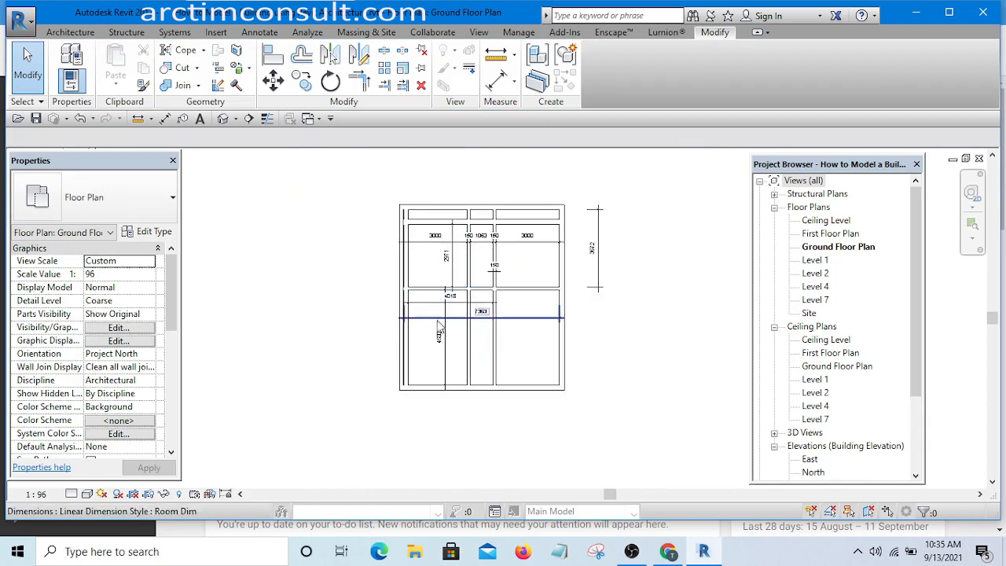
scroll(431, 276, "up", 1)
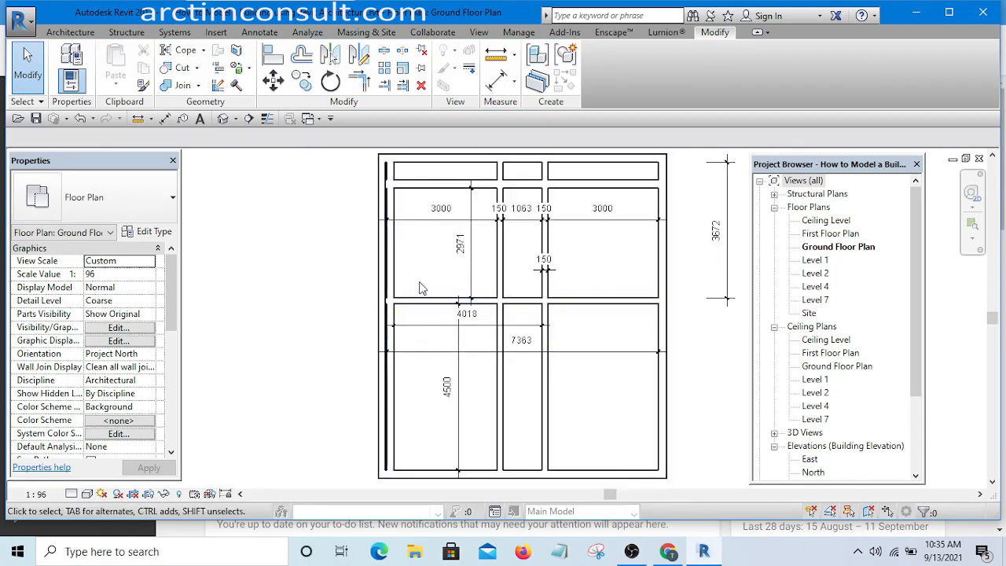
scroll(424, 331, "up", 2)
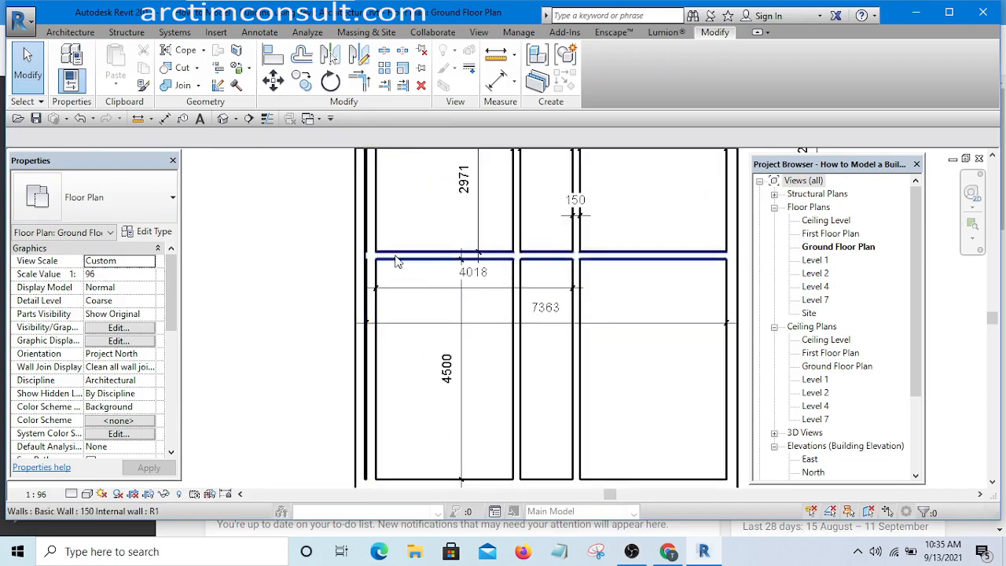
scroll(397, 262, "down", 1)
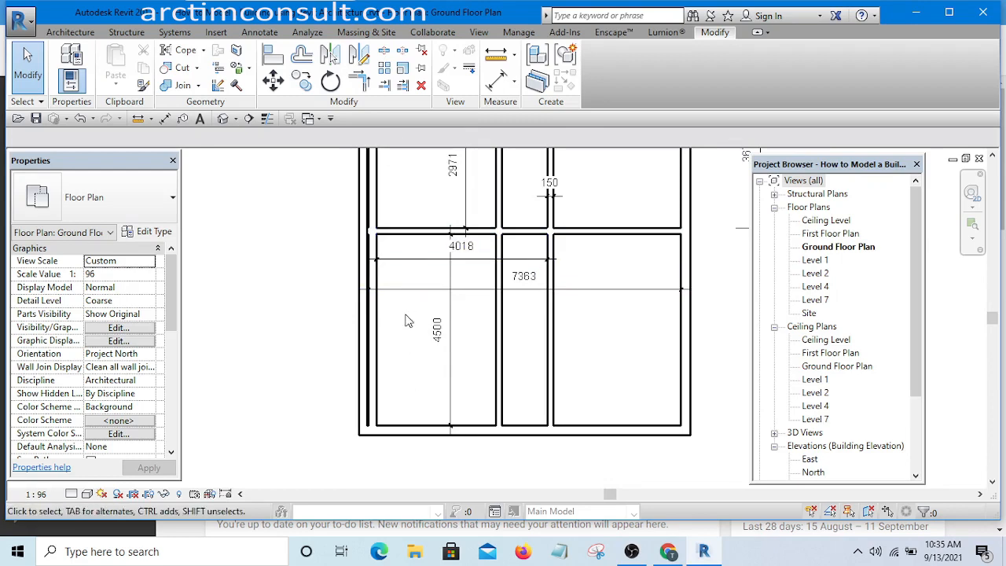
scroll(406, 321, "down", 1)
scroll(445, 298, "up", 2)
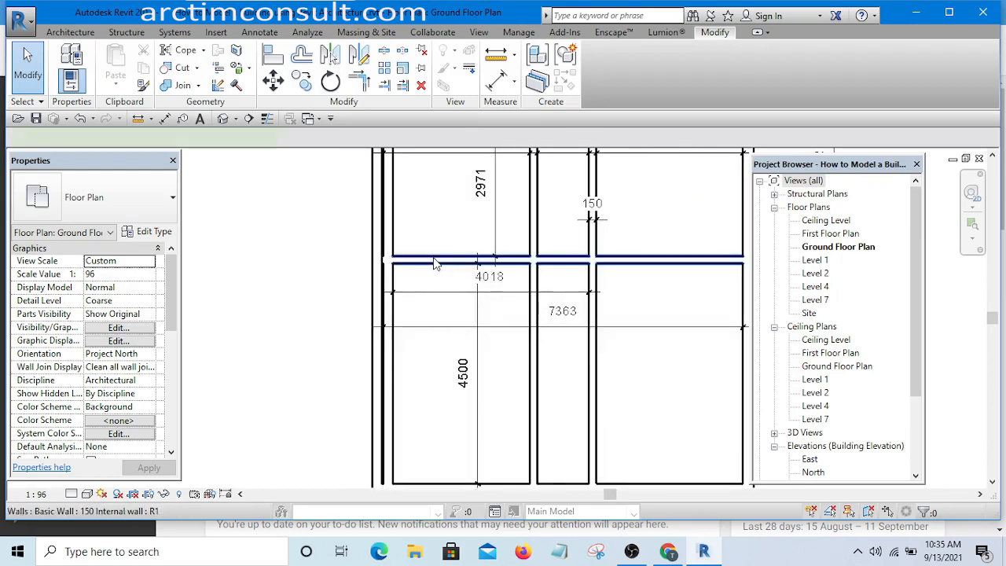
left_click(437, 259)
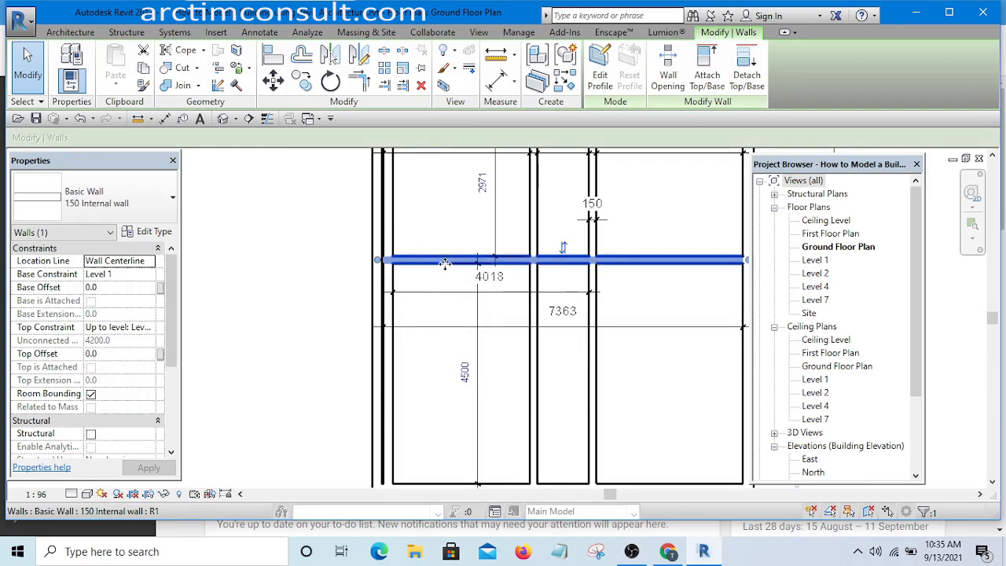
left_click_drag(445, 264, 447, 368)
left_click(433, 407)
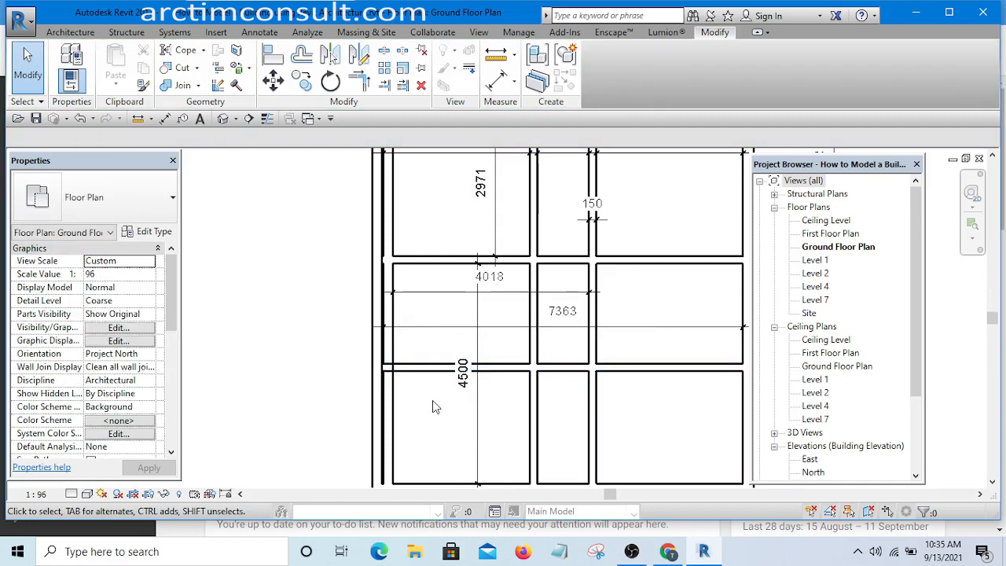
Start an aligned dimension measured to wall faces for locating the copied horizontal partition
key("d")
key("i")
scroll(426, 338, "up", 1)
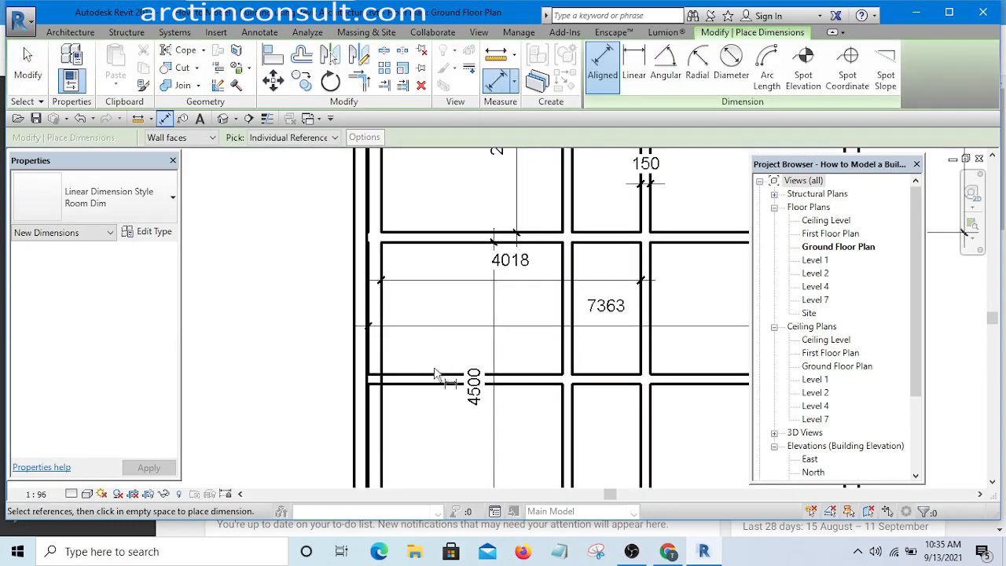
Add an aligned dimension across the left middle room, between the facing sides of its lower and upper internal walls
left_click(441, 376)
left_click(440, 242)
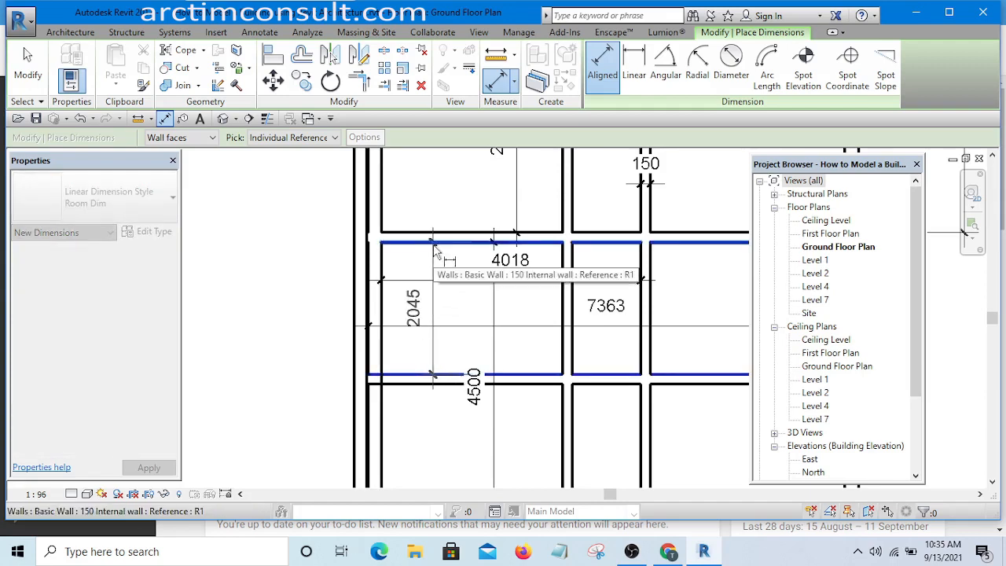
left_click(441, 206)
key("Escape")
key("Escape")
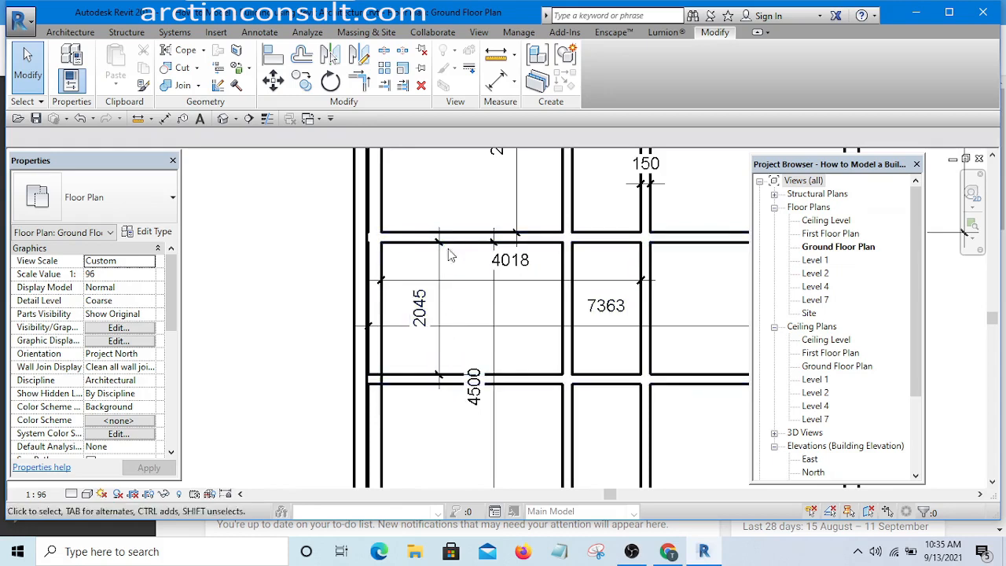
Move the room's lower internal wall by setting its dimension from the upper internal wall to 2400
scroll(433, 268, "down", 2)
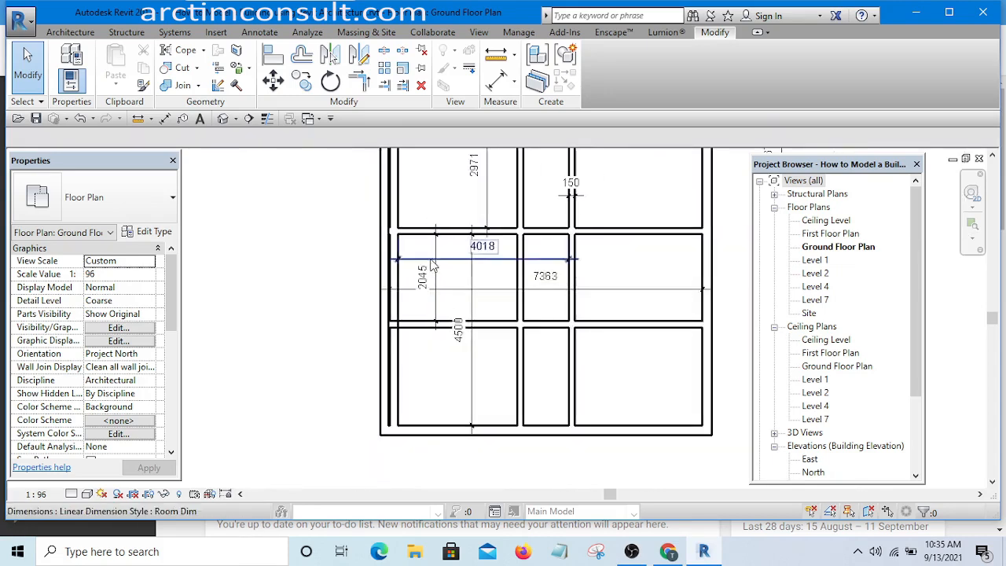
scroll(433, 319, "up", 3)
scroll(432, 322, "down", 1)
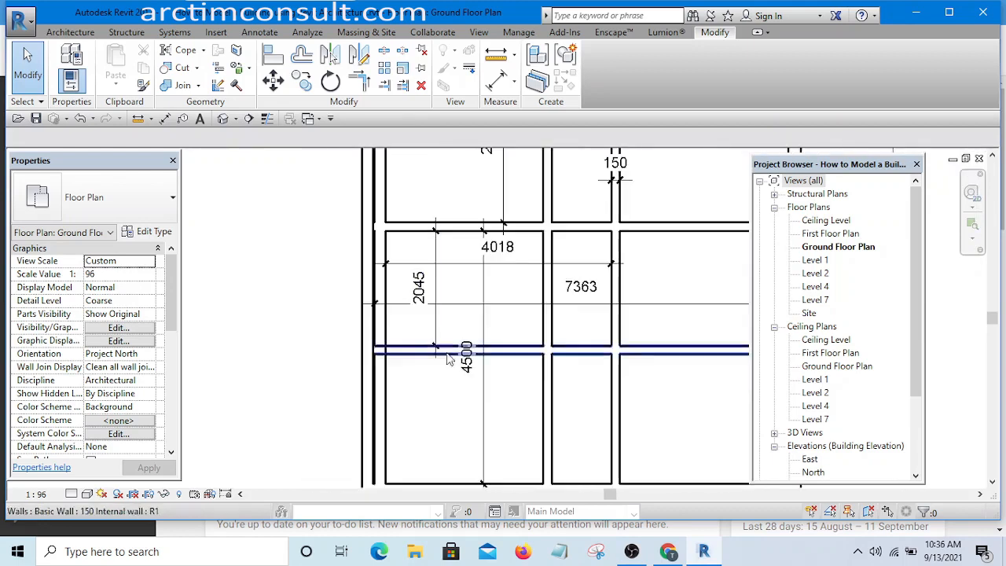
scroll(440, 357, "up", 2)
left_click(403, 347)
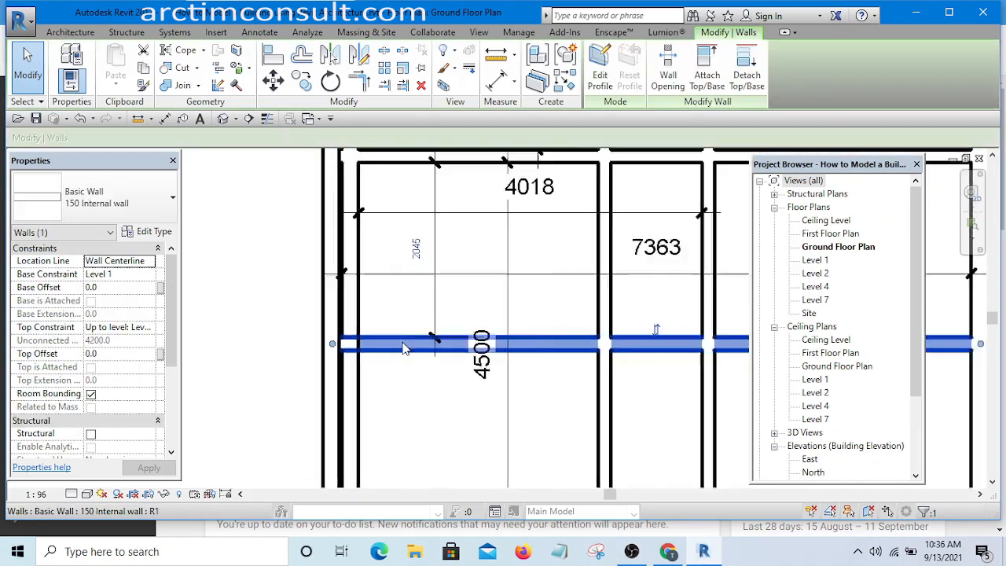
scroll(404, 342, "down", 3)
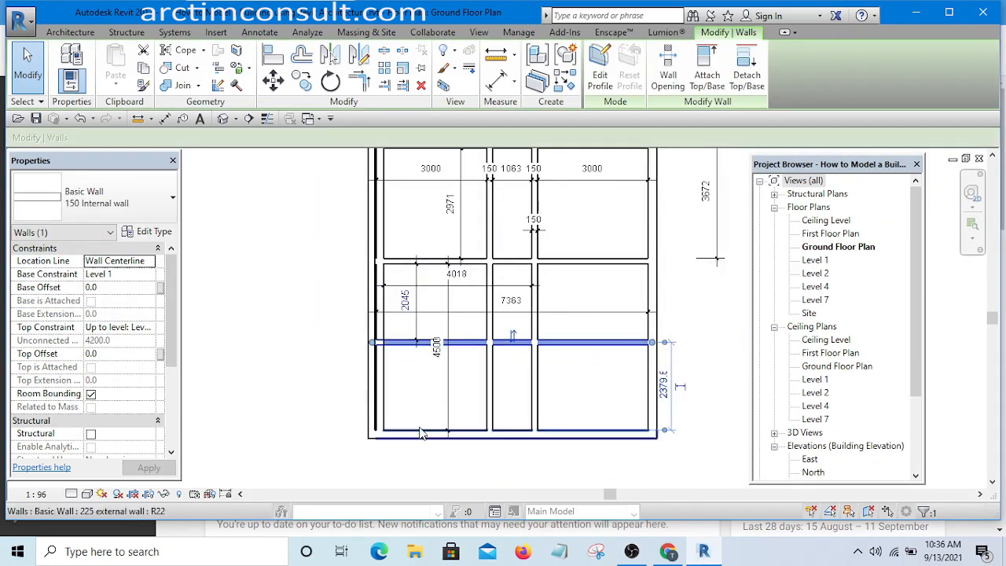
scroll(412, 323, "up", 5)
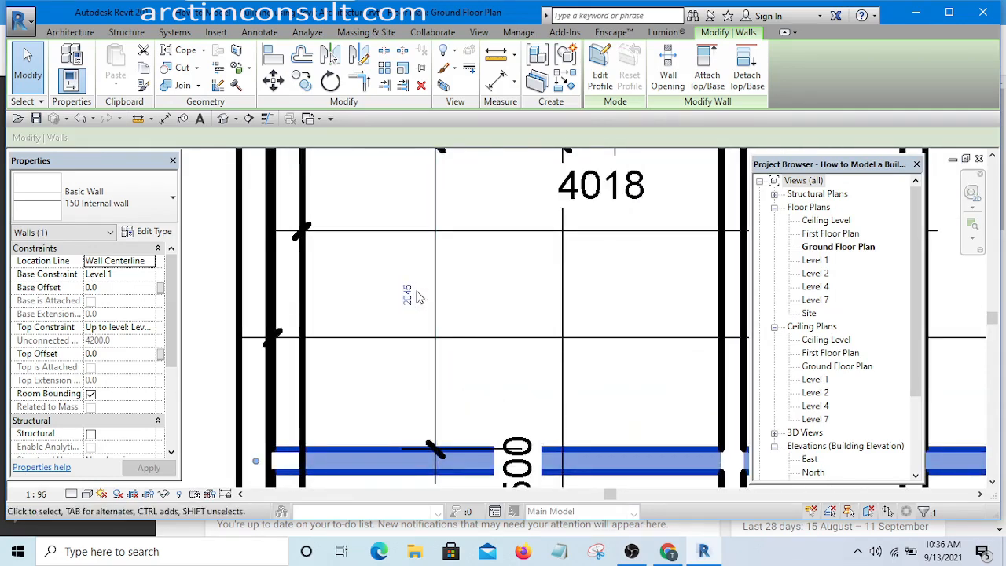
left_click(408, 296)
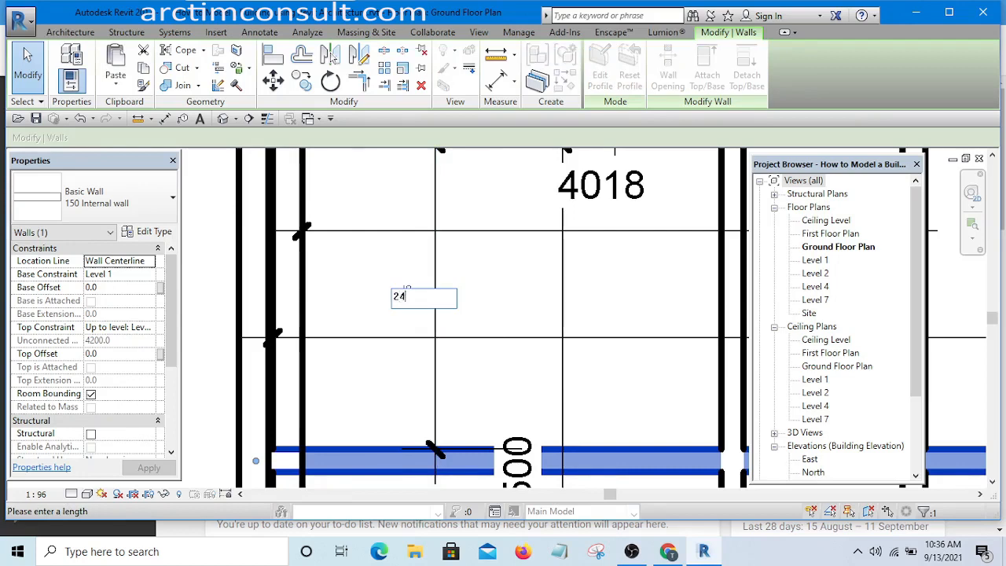
type("2400")
key("Return")
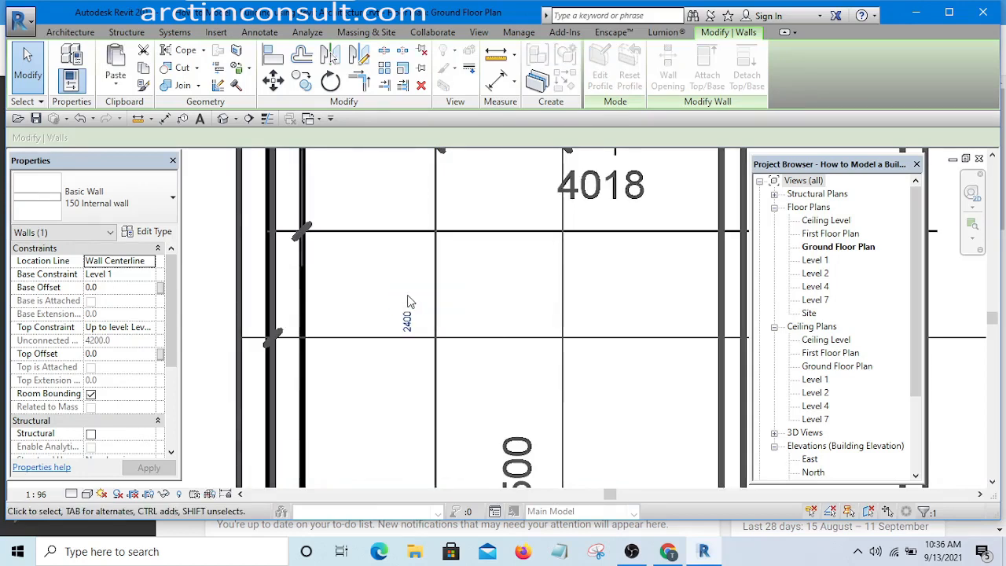
Examine the moved internal wall against the rest of the ground floor layout, and deselect it
scroll(417, 311, "down", 5)
scroll(424, 319, "up", 3)
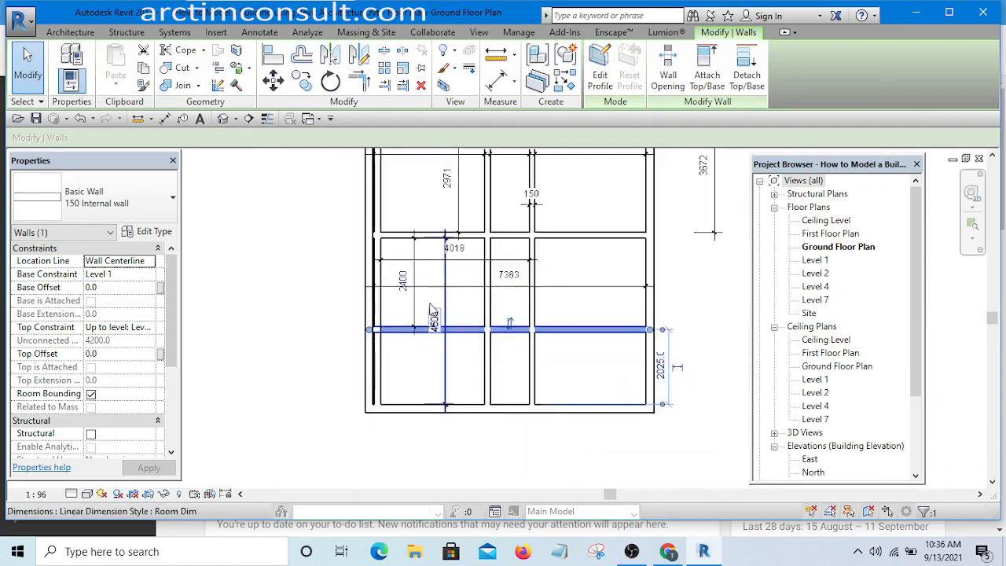
scroll(431, 330, "down", 5)
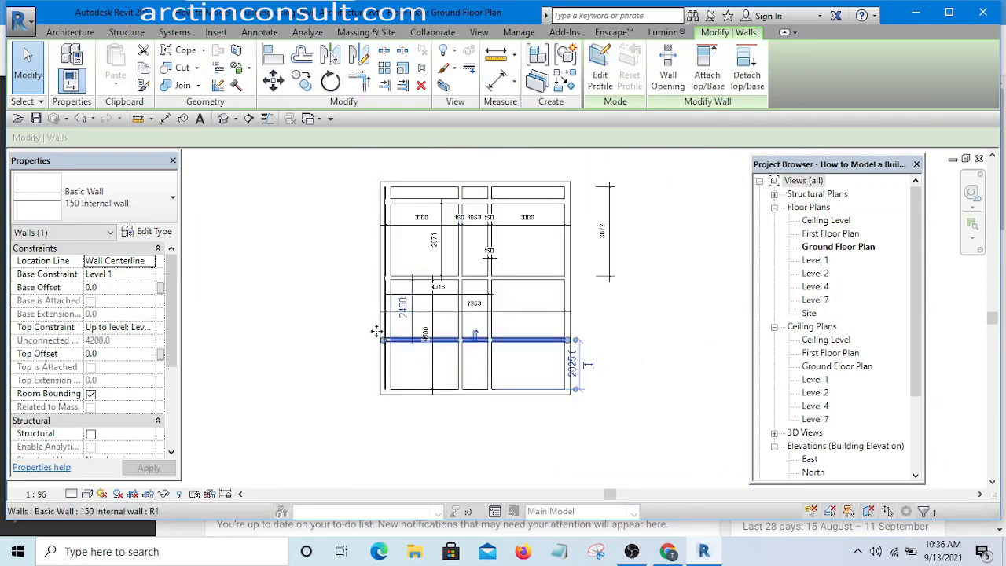
scroll(396, 295, "up", 3)
scroll(397, 287, "up", 3)
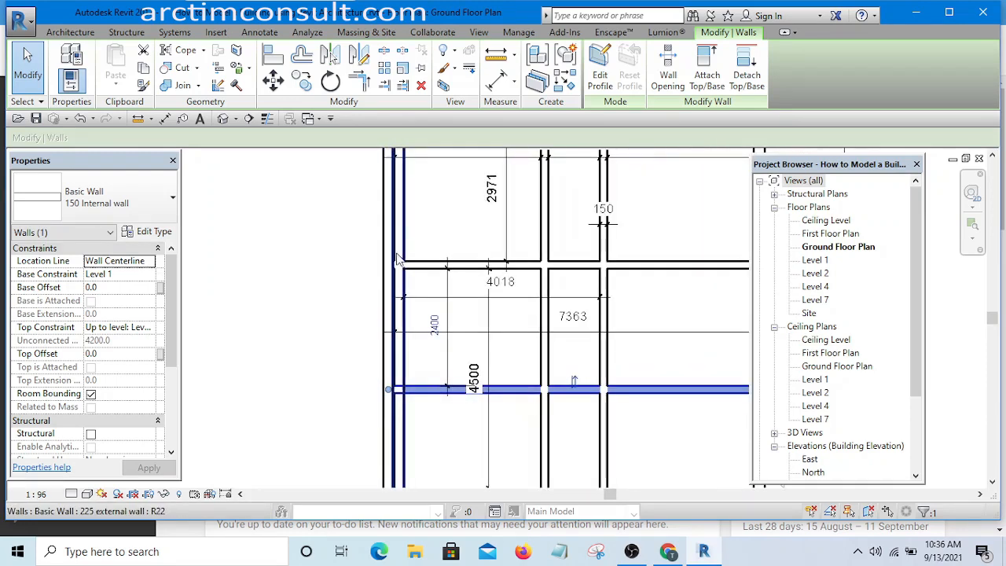
scroll(397, 259, "up", 1)
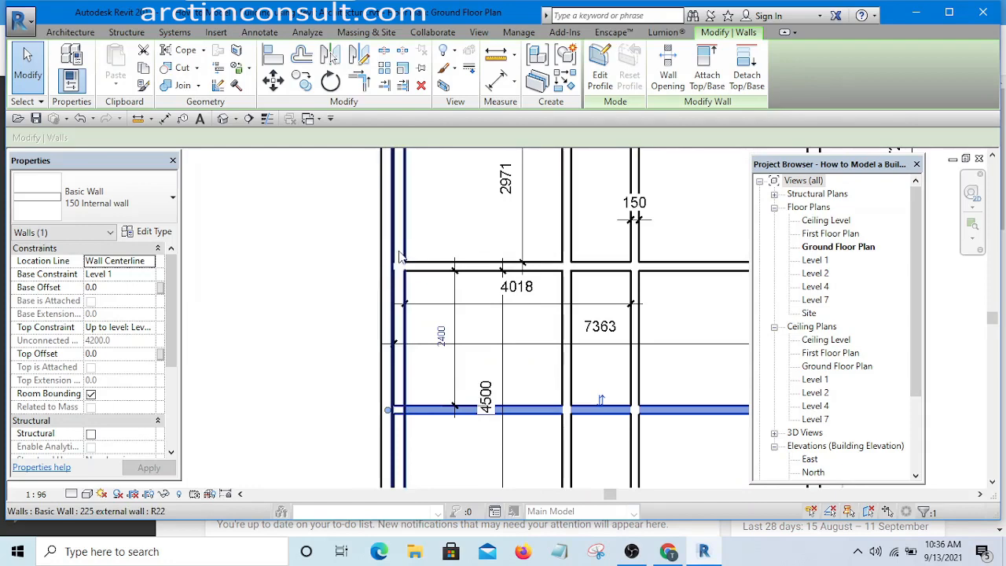
scroll(402, 271, "down", 2)
scroll(397, 372, "up", 1)
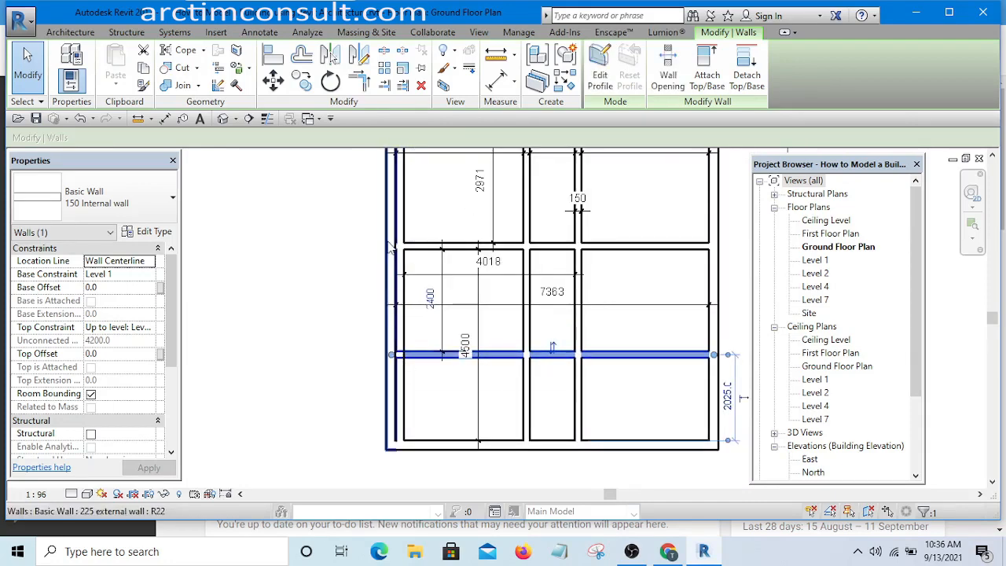
scroll(424, 331, "down", 2)
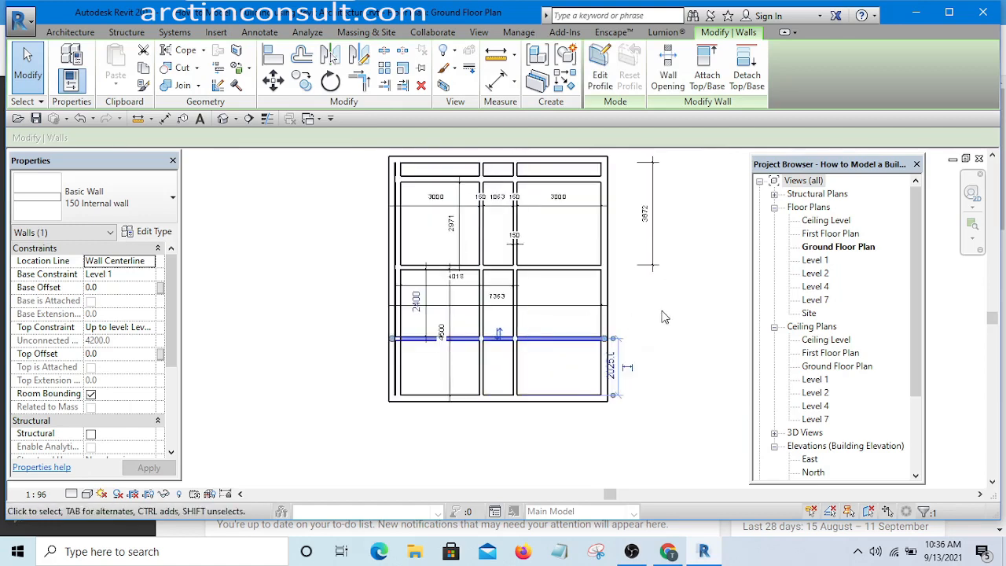
left_click(664, 316)
middle_click_drag(638, 304, 634, 322)
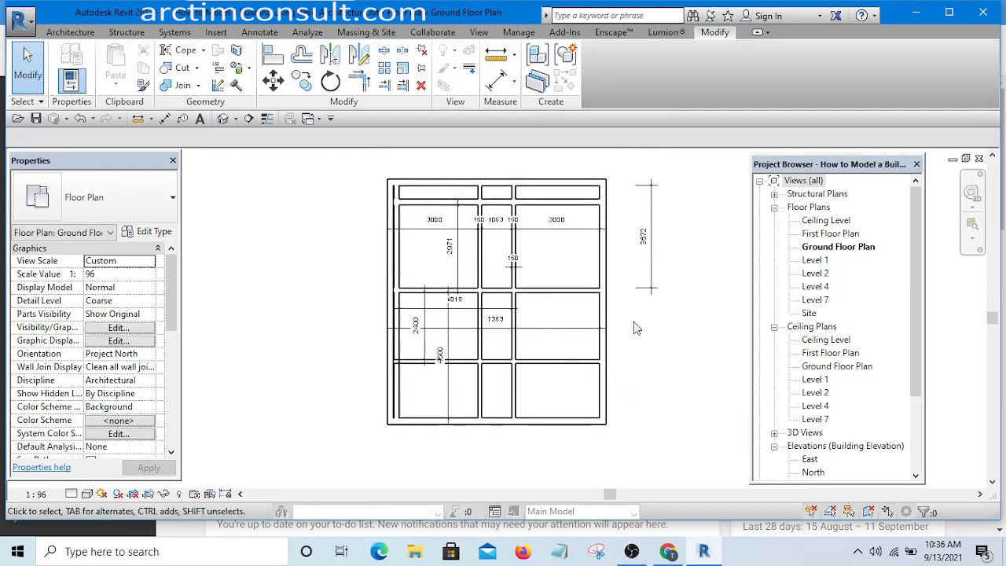
Trim the inner left 225 external wall to the upper internal wall with Trim/Extend Multiple Elements, keeping the part below it
scroll(408, 387, "up", 3)
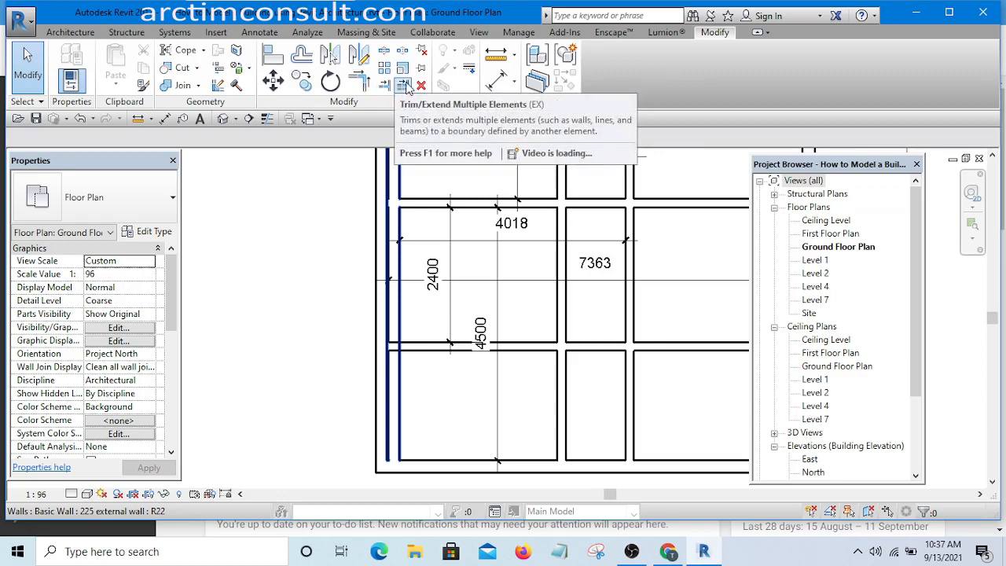
left_click(403, 86)
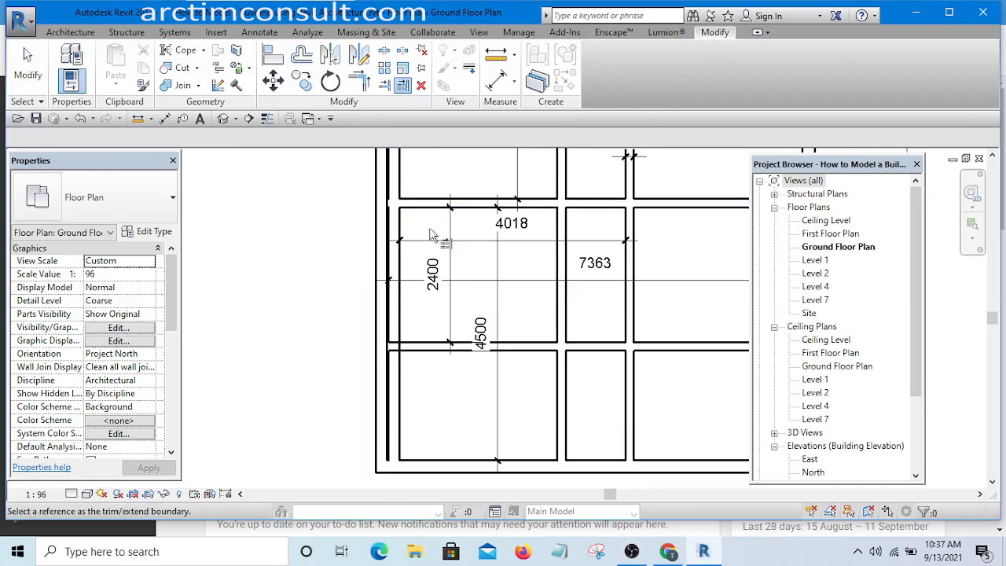
scroll(428, 222, "up", 2)
scroll(421, 219, "down", 3)
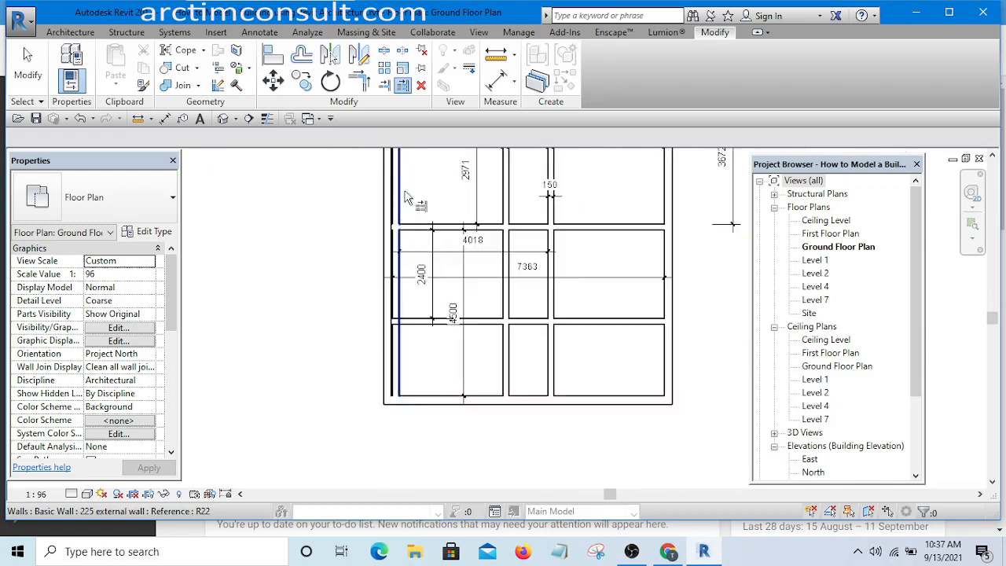
scroll(440, 216, "up", 3)
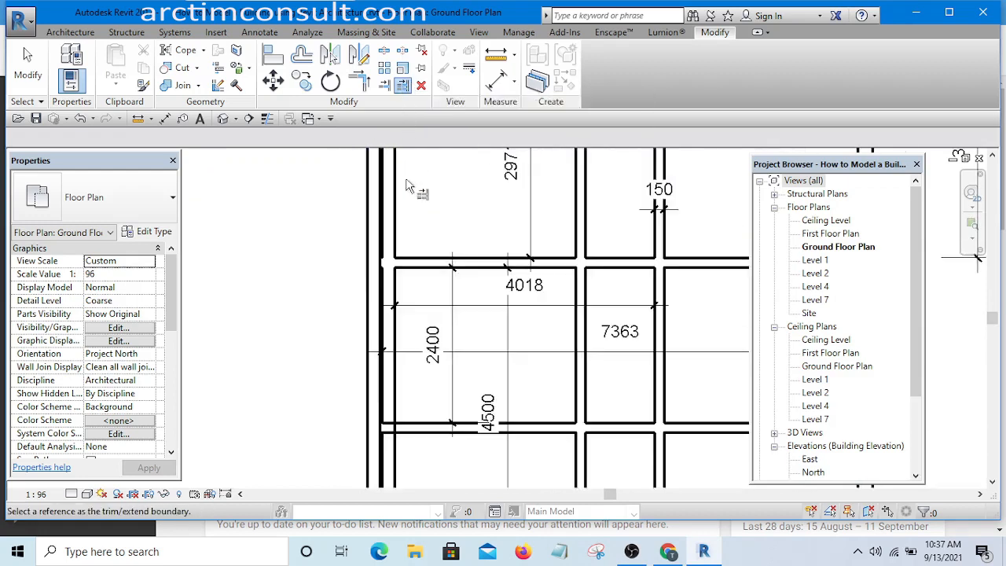
scroll(440, 213, "down", 1)
scroll(440, 214, "up", 3)
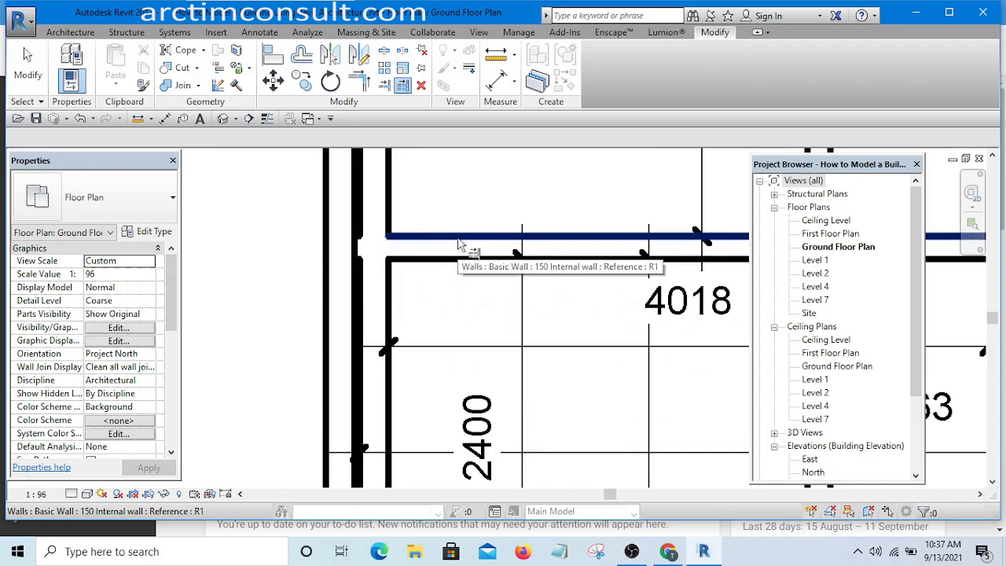
scroll(457, 214, "down", 2)
scroll(457, 215, "down", 2)
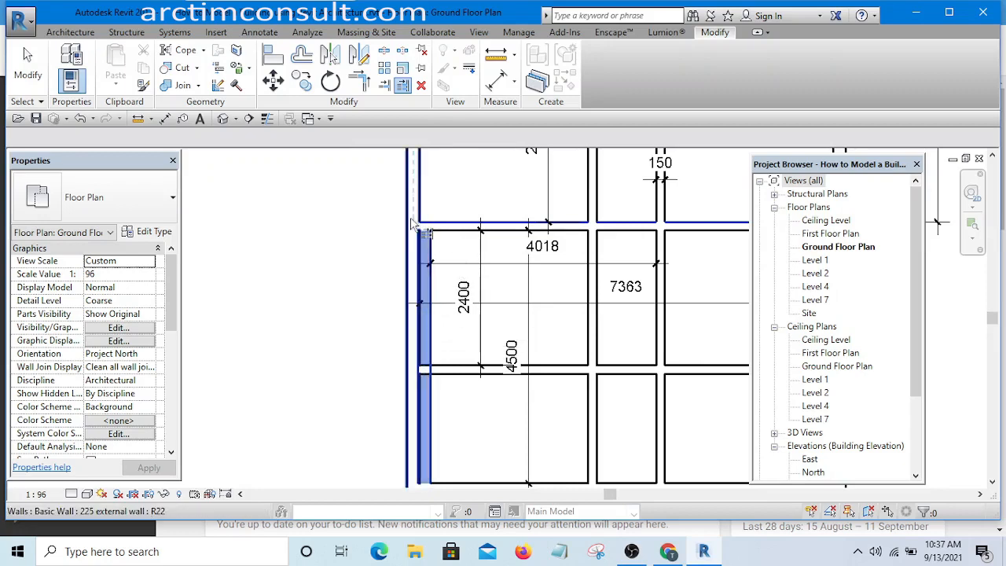
scroll(428, 216, "down", 2)
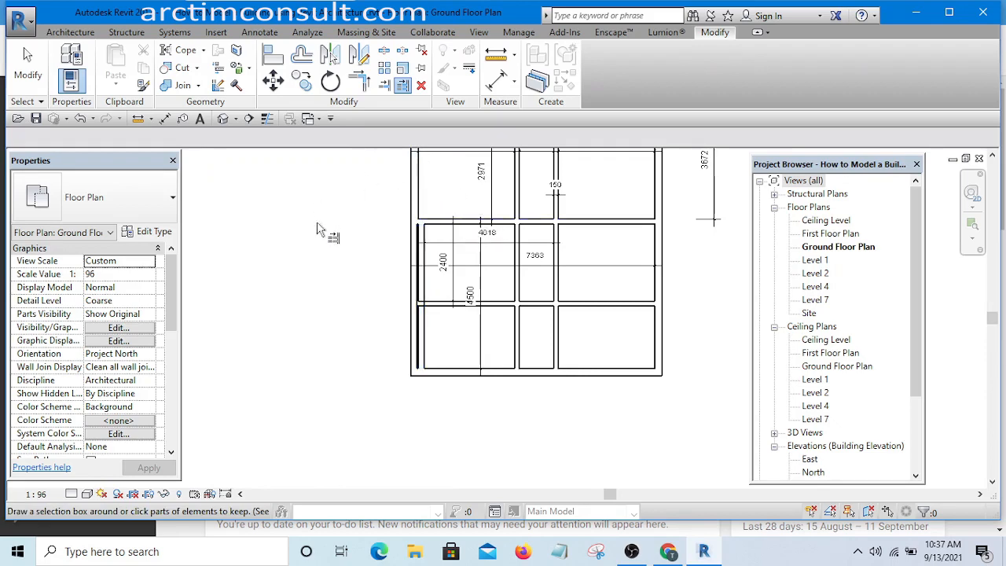
Trim the same inner left wall to the lower internal wall, keeping only the stretch alongside the 2400 room, and leave the command
scroll(444, 322, "up", 3)
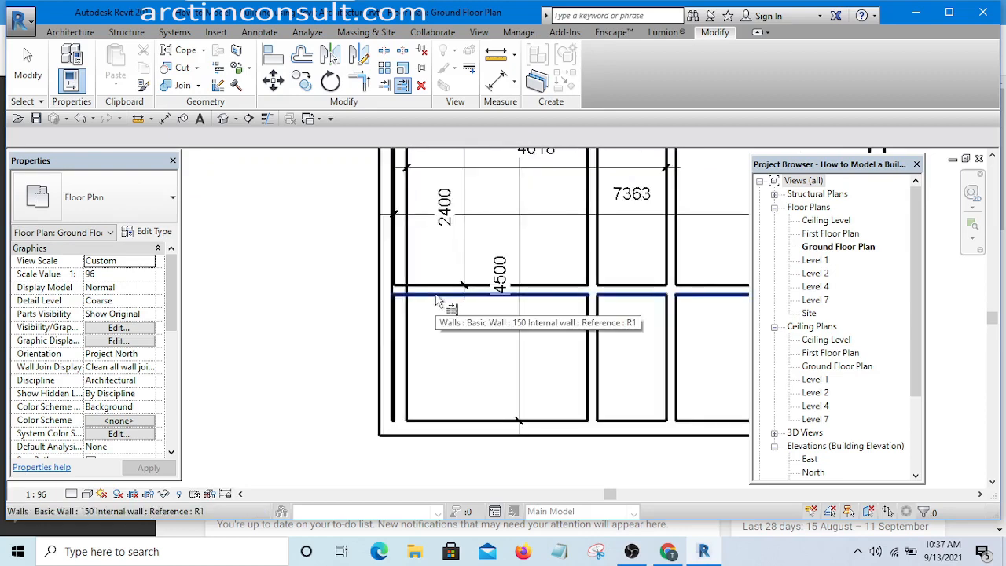
left_click(436, 295)
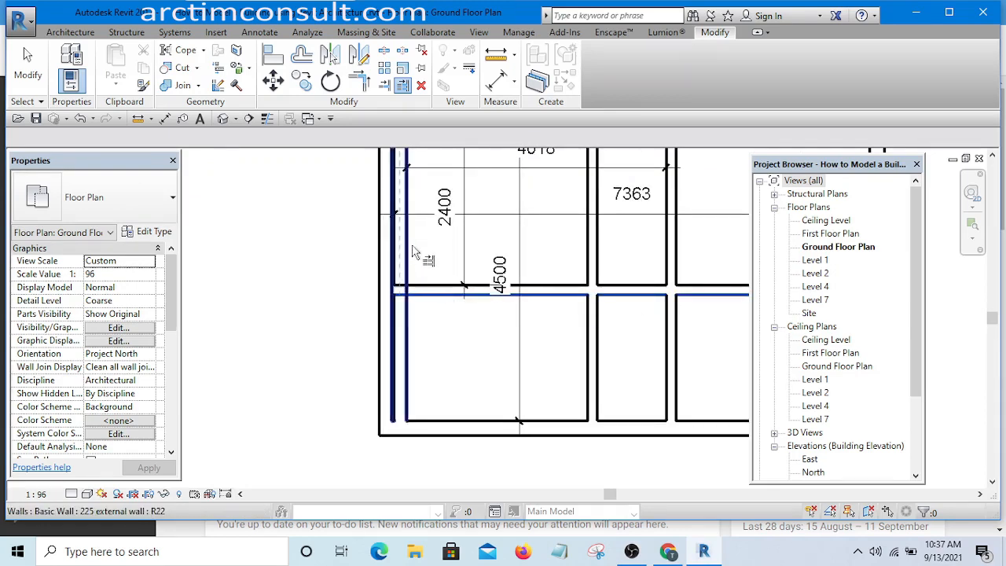
left_click(406, 201)
scroll(464, 334, "down", 3)
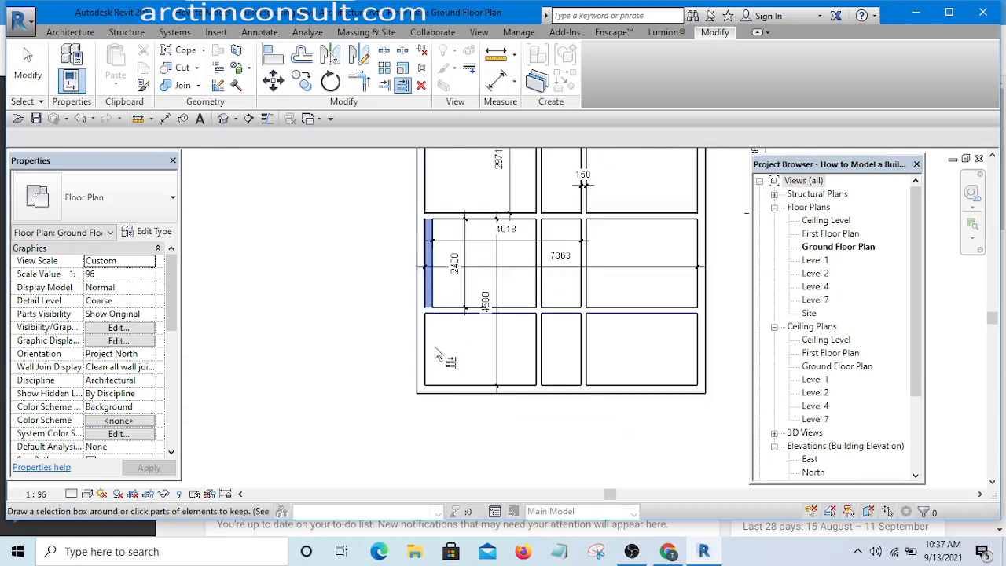
scroll(444, 356, "down", 2)
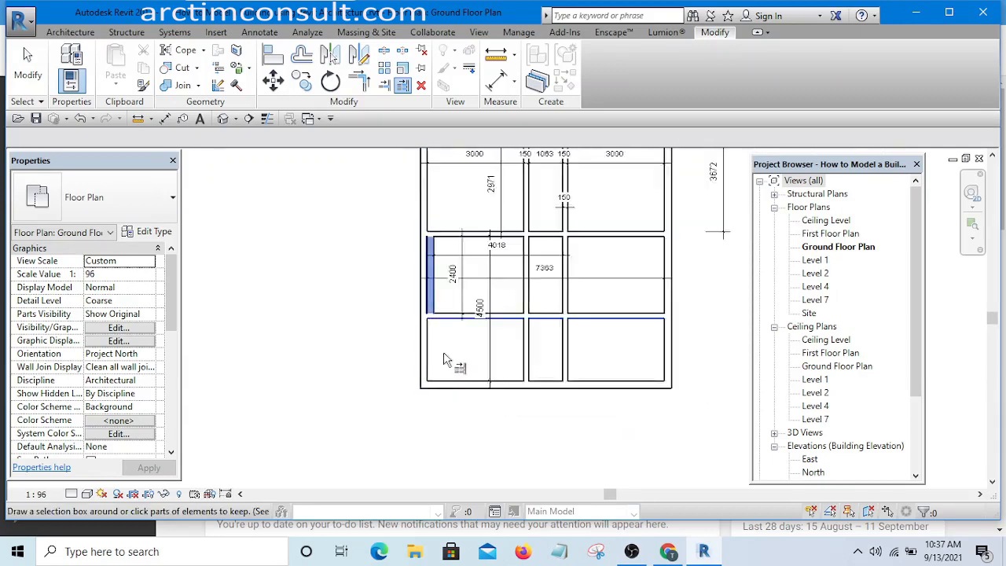
scroll(444, 349, "up", 3)
middle_click_drag(450, 346, 451, 381)
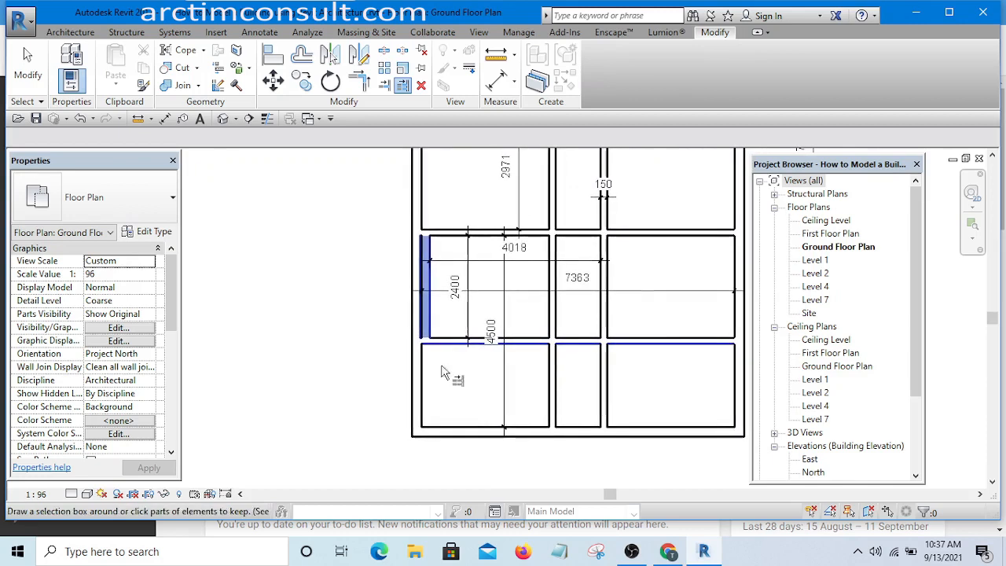
scroll(415, 245, "up", 2)
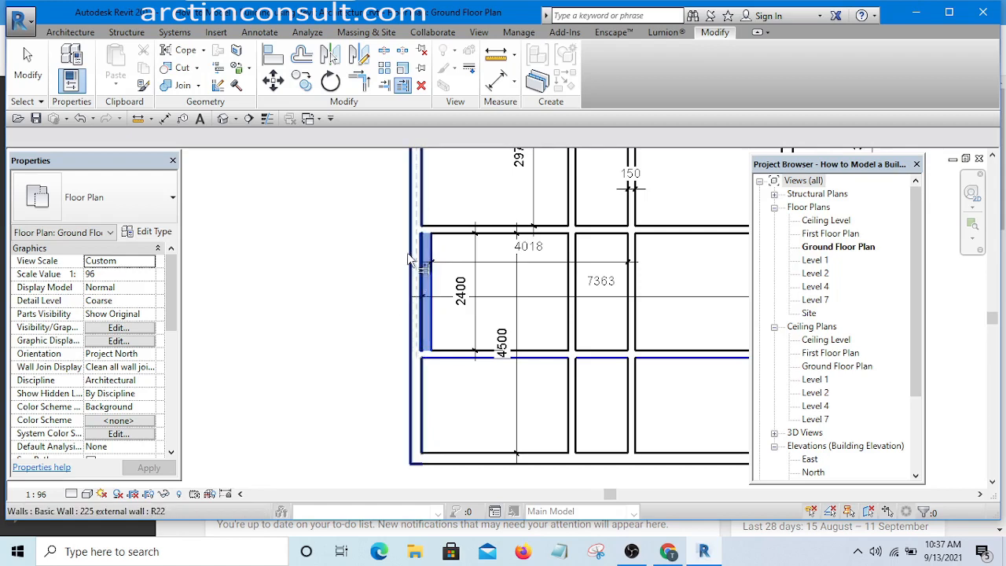
scroll(412, 318, "down", 3)
scroll(412, 292, "up", 4)
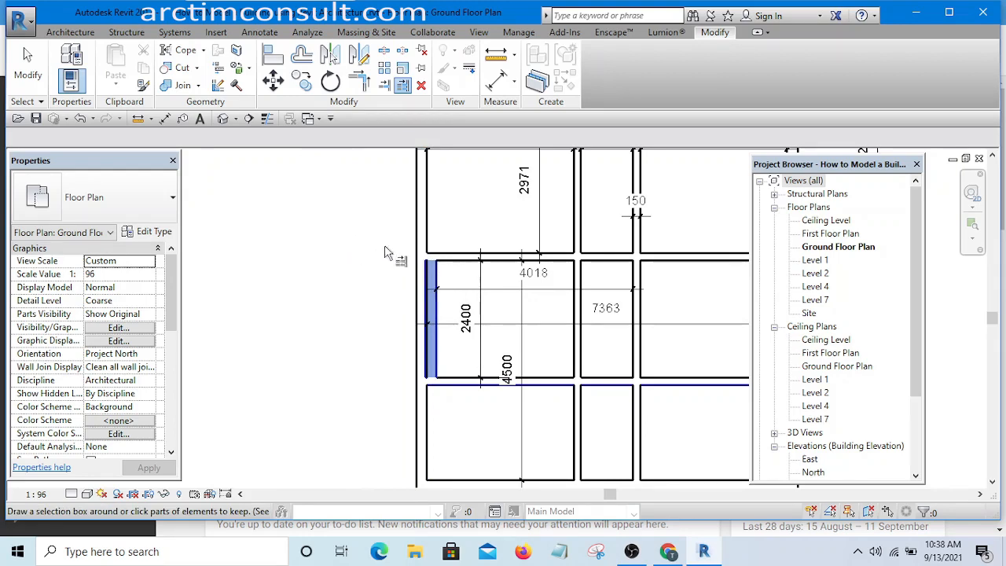
left_click(402, 87)
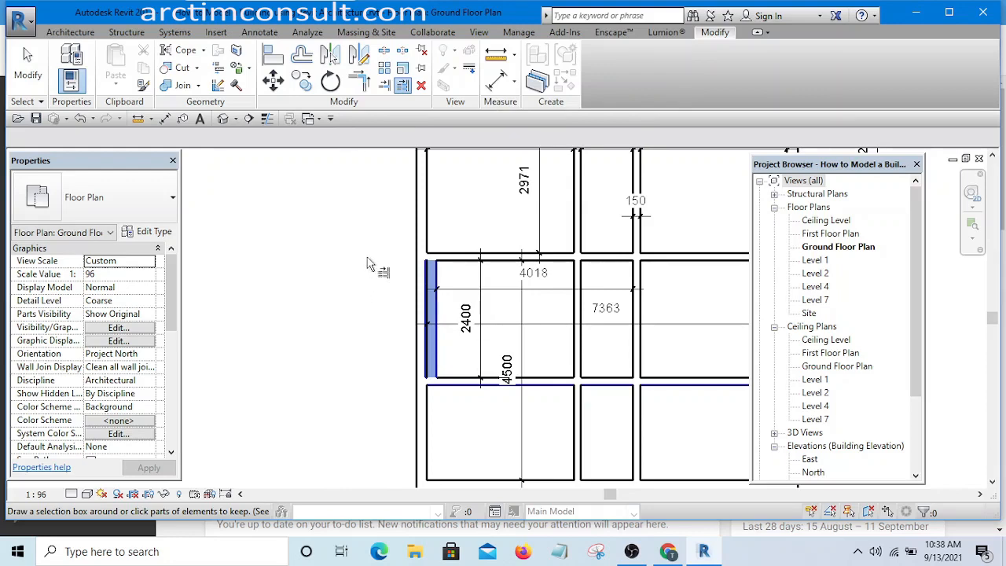
left_click(26, 53)
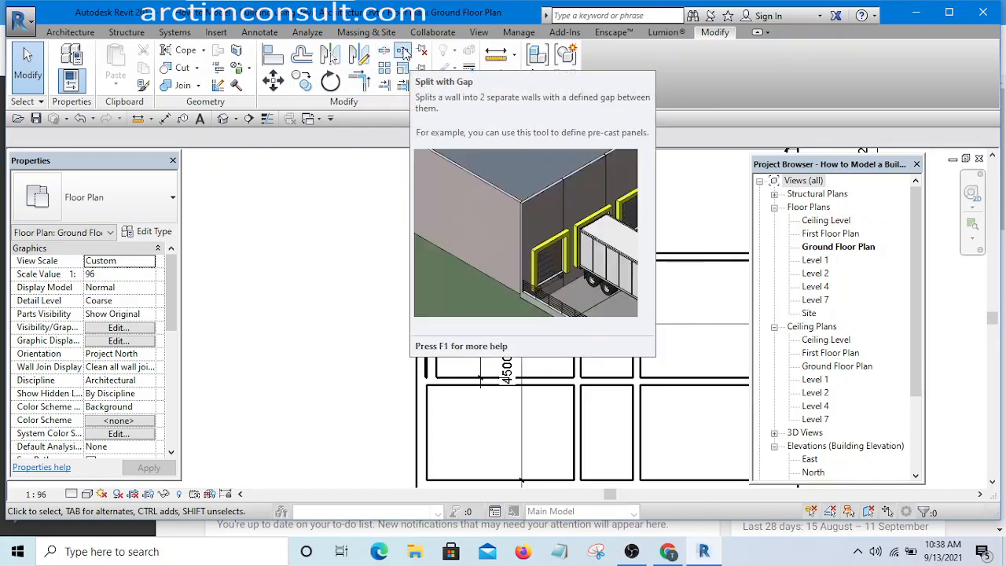
Split the outer left 225 external wall with a 25.4 joint gap near the upper internal wall of the 2400 room
left_click(406, 55)
scroll(427, 260, "up", 3)
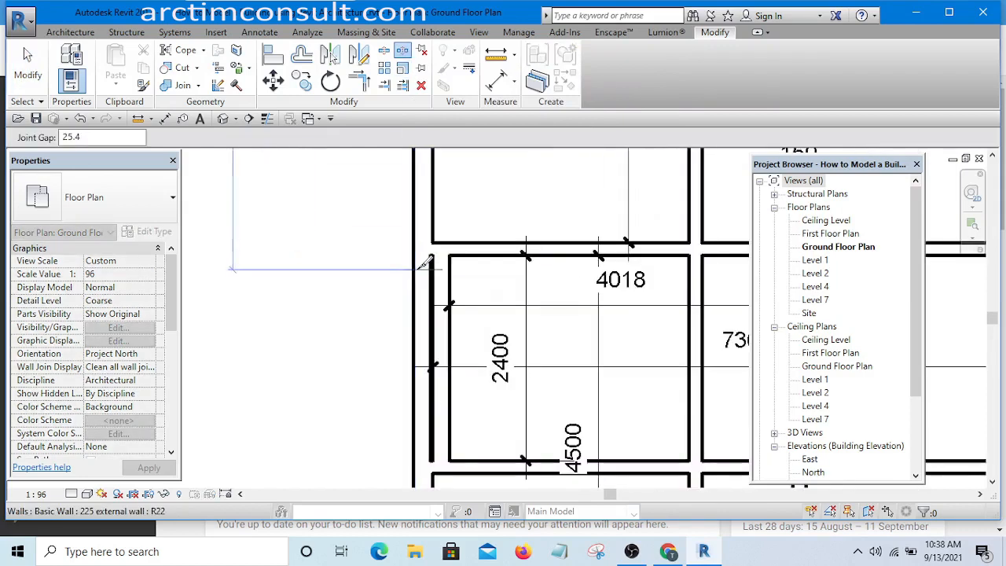
left_click(426, 257)
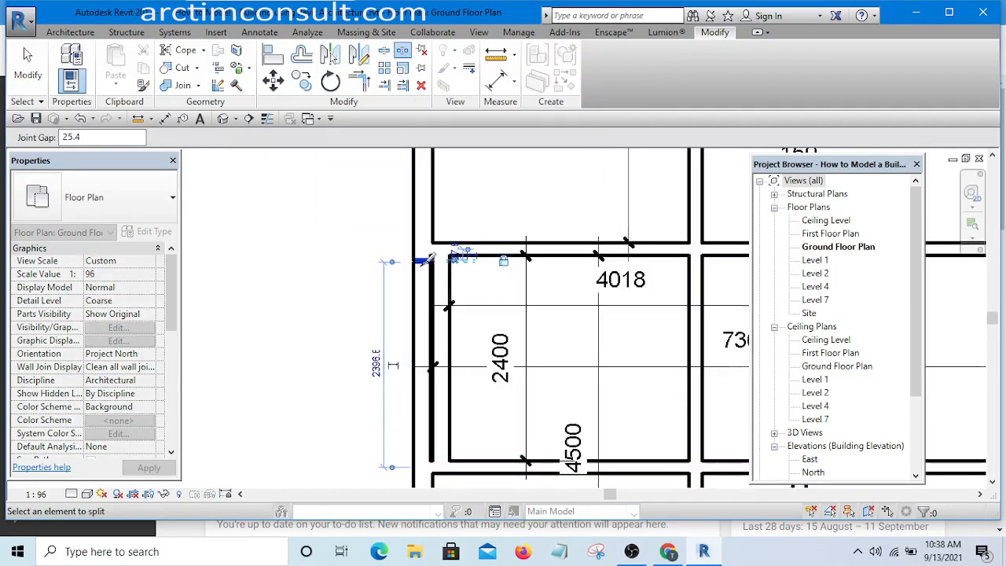
scroll(428, 264, "down", 3)
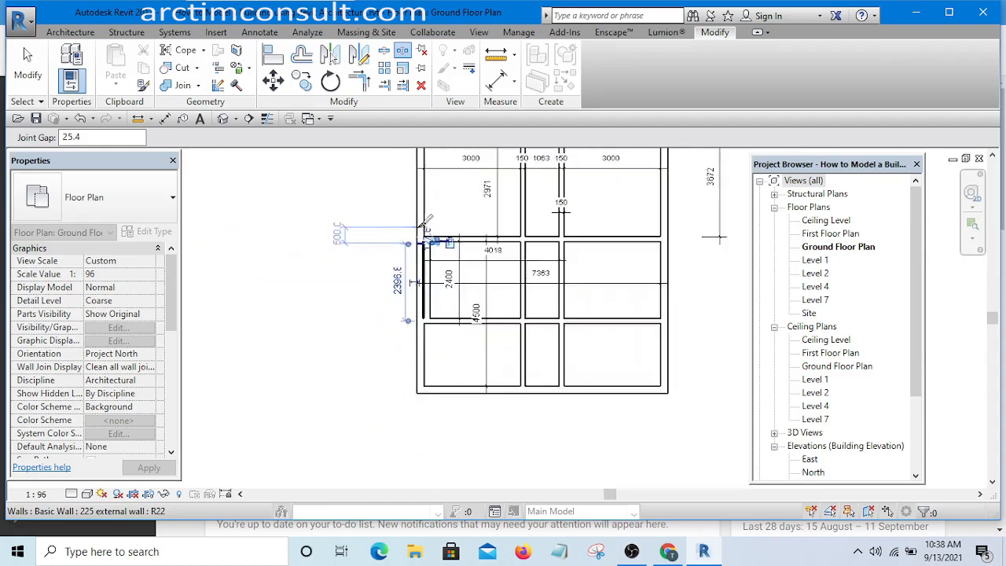
Split the outer left 225 external wall with the 25.4 joint gap near the lower internal wall of the 2400 room, and leave the command
scroll(435, 299, "up", 2)
scroll(434, 300, "up", 3)
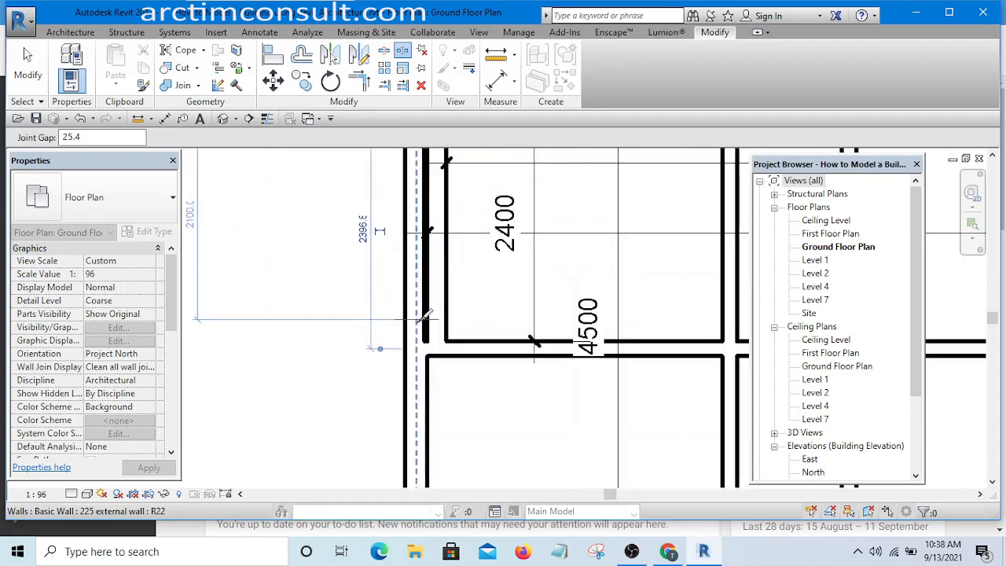
scroll(425, 322, "down", 3)
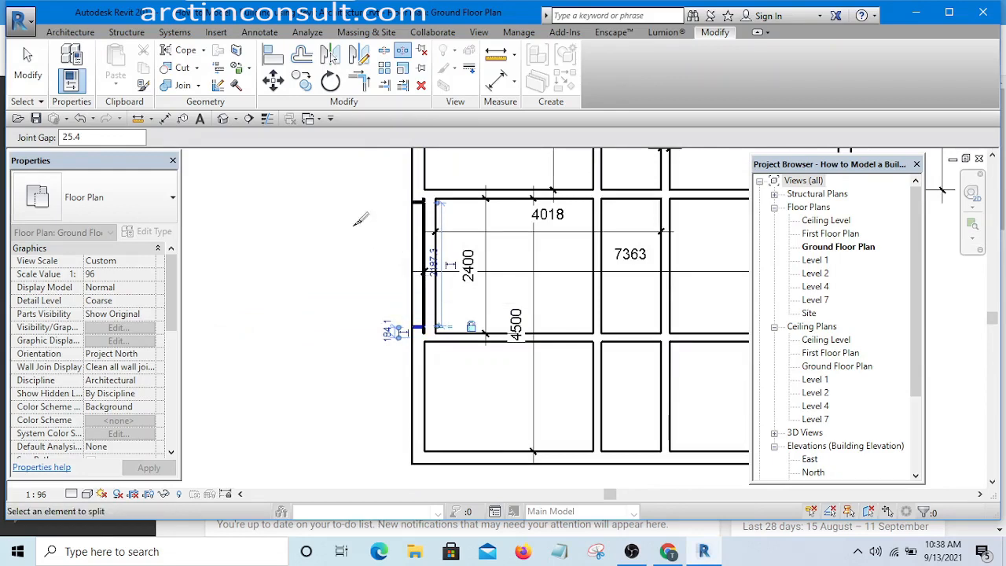
scroll(397, 247, "up", 4)
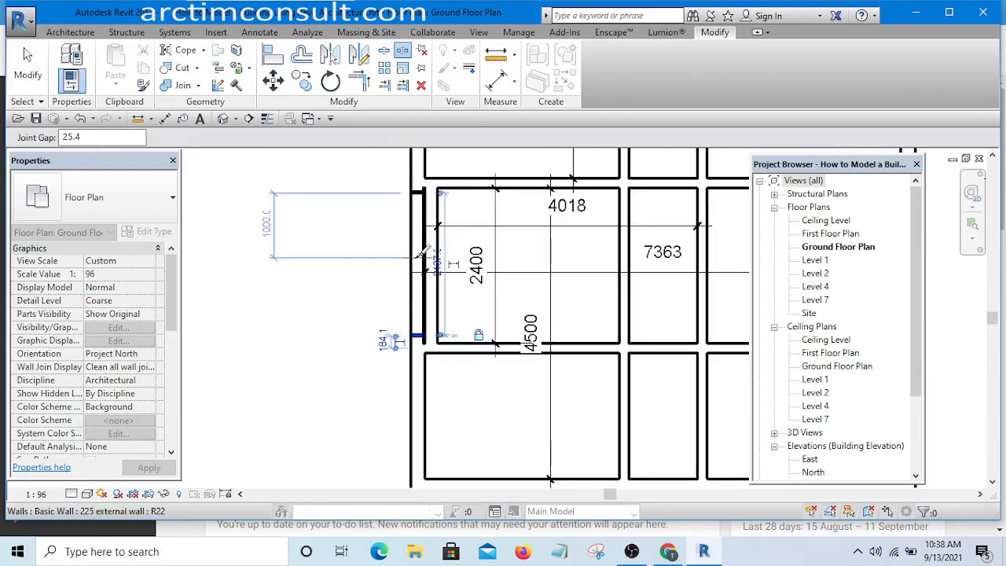
left_click(32, 68)
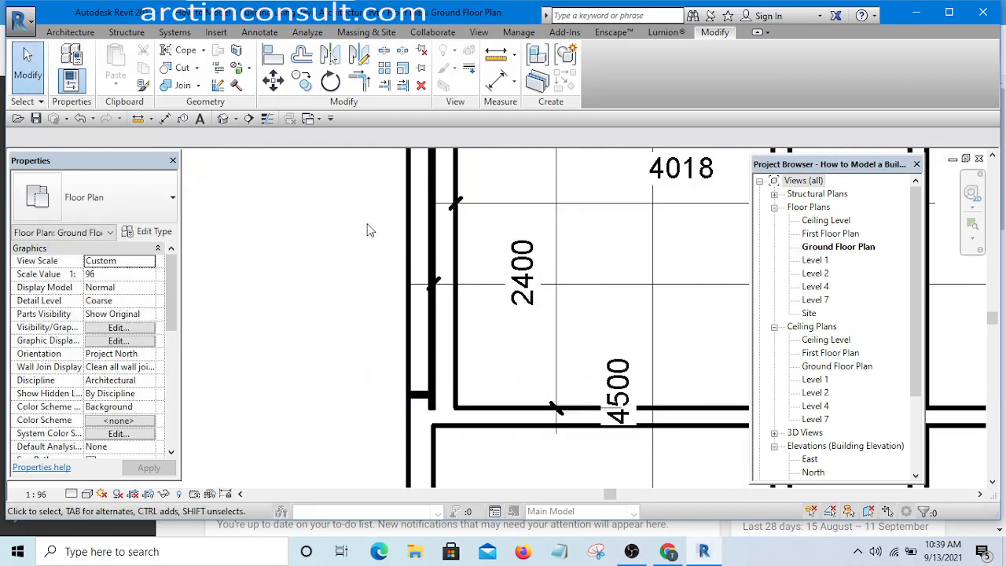
Delete the split middle piece of the outer left 225 external wall alongside the 2400 room
scroll(467, 287, "down", 3)
scroll(430, 235, "up", 2)
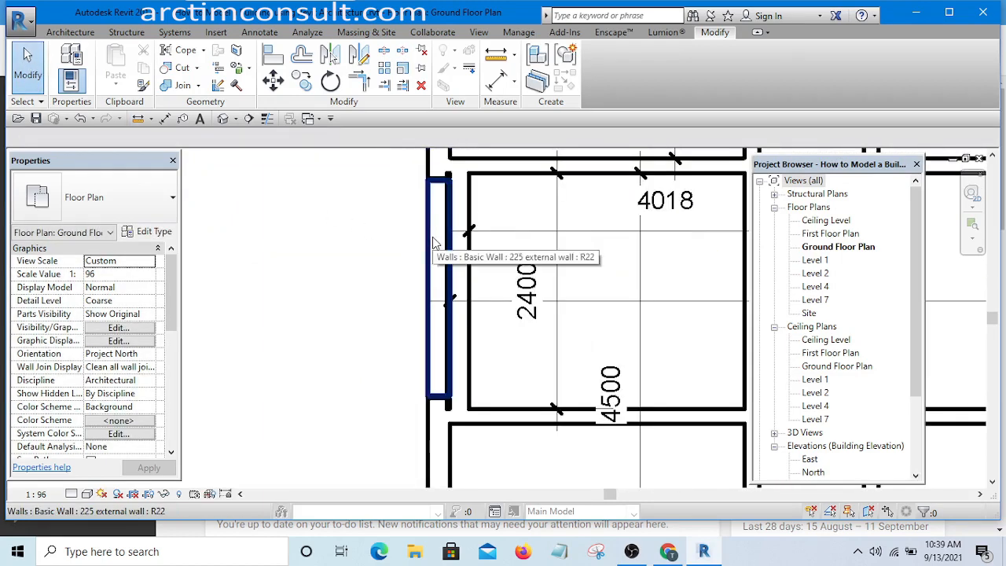
left_click(433, 242)
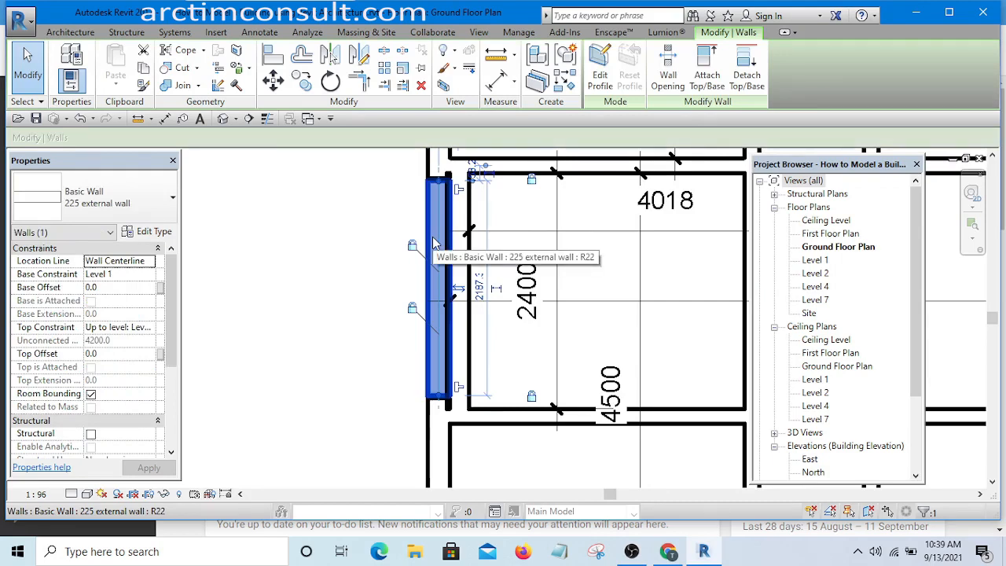
left_click(368, 274)
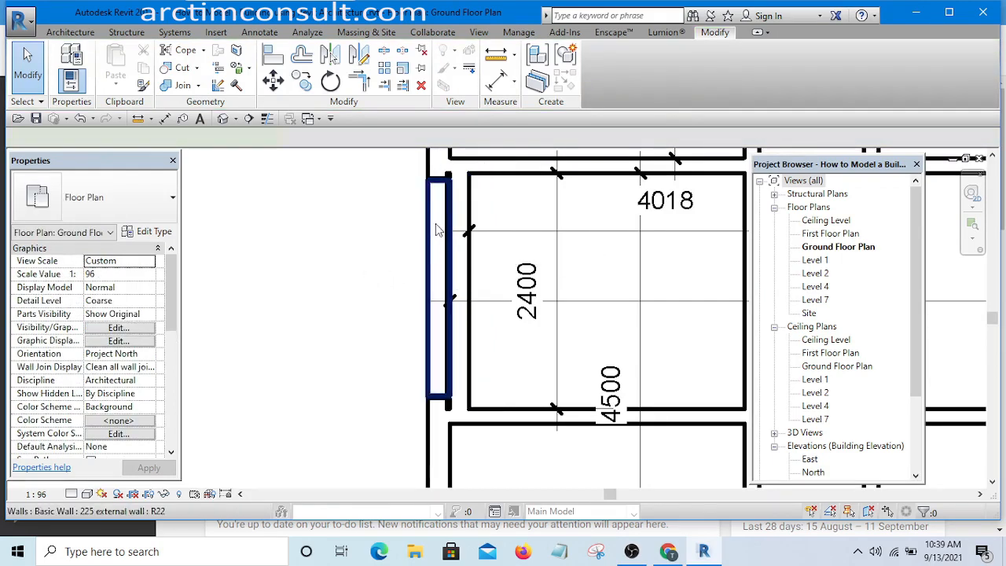
left_click(437, 229)
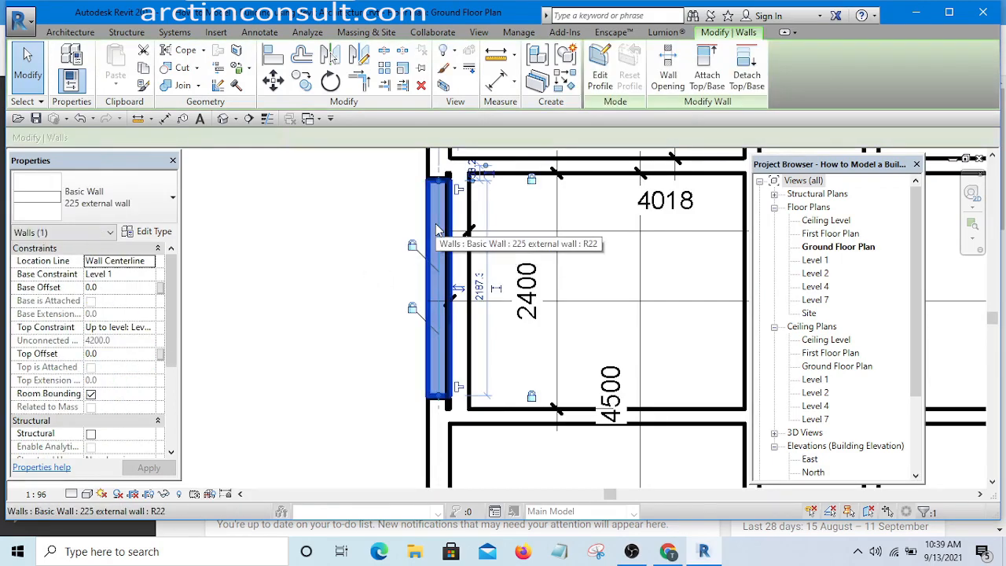
left_click(423, 86)
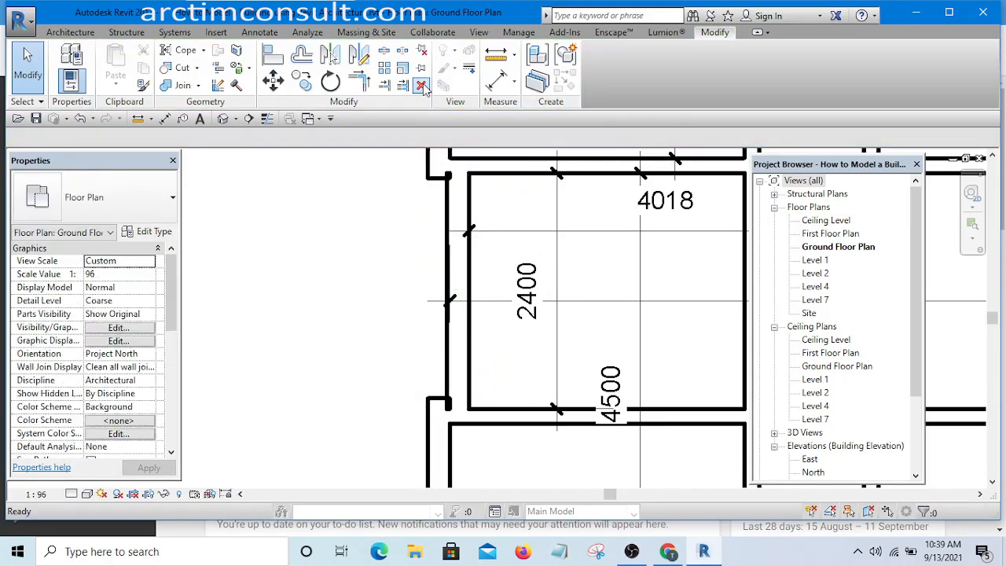
Examine the recess in the outer left wall and its junctions with the internal walls above and below the 2400 room
scroll(382, 290, "down", 1)
scroll(383, 290, "up", 2)
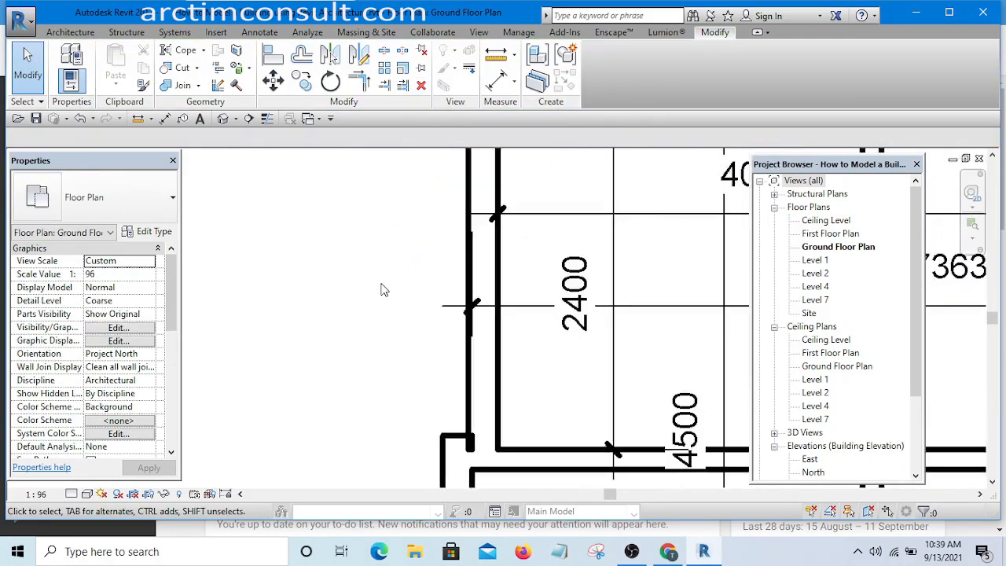
scroll(383, 290, "down", 2)
scroll(383, 290, "up", 1)
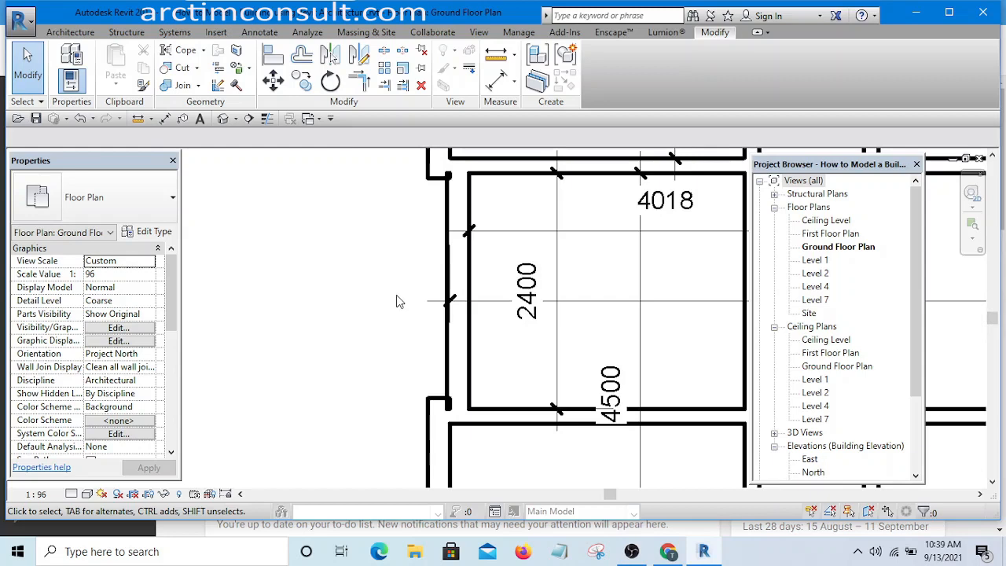
scroll(353, 264, "down", 2)
scroll(369, 292, "up", 2)
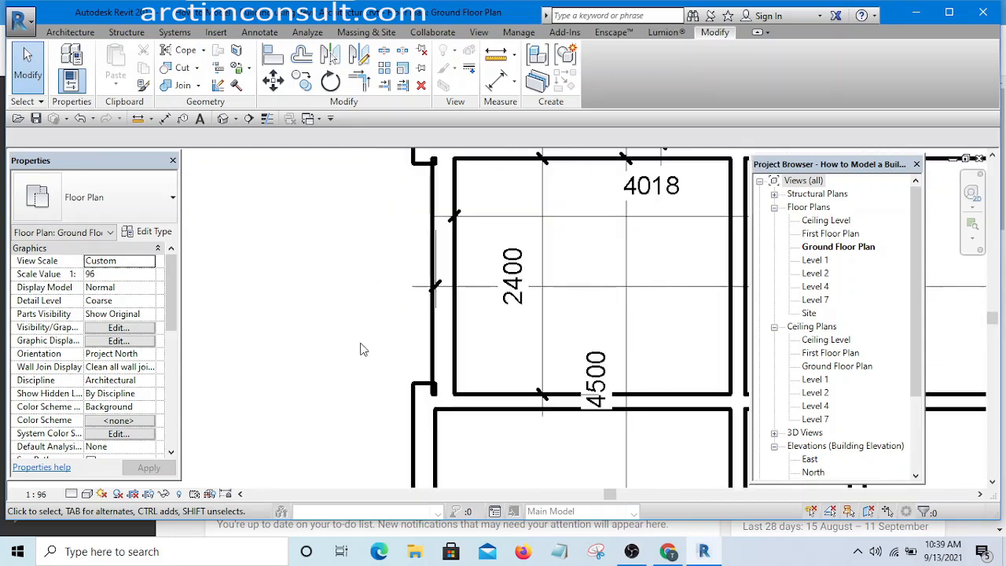
scroll(347, 315, "down", 3)
scroll(360, 321, "up", 4)
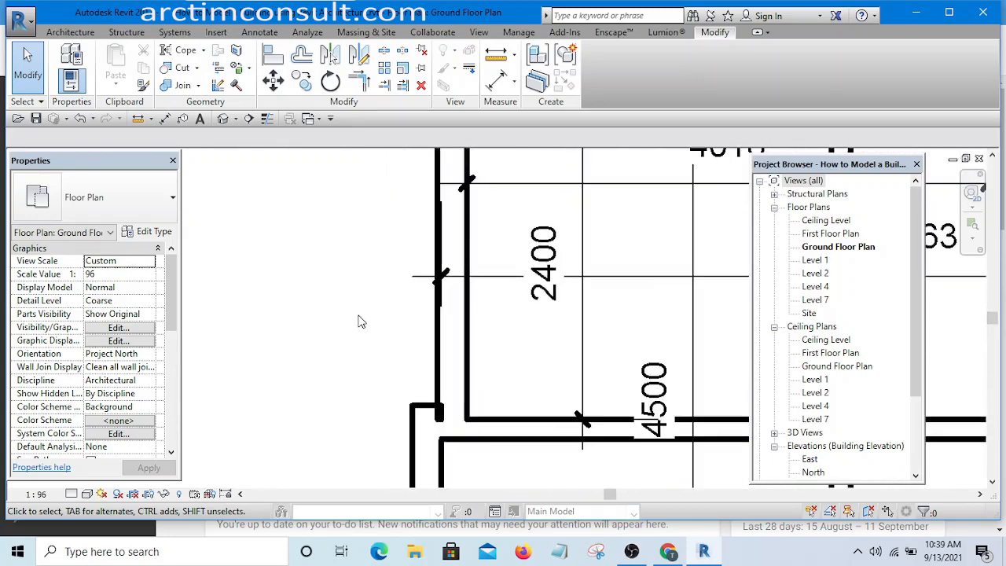
scroll(359, 321, "down", 2)
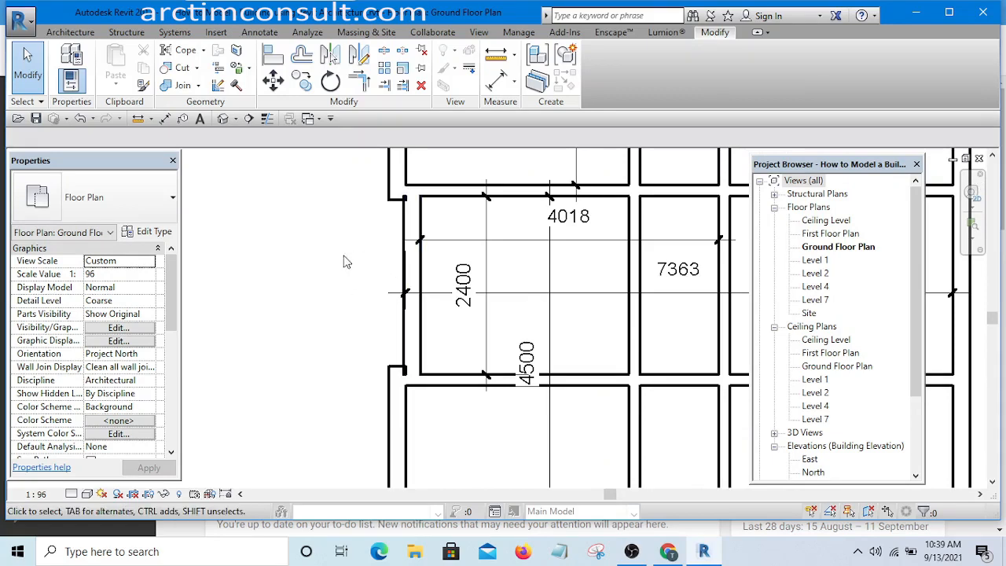
mouse_move(344, 261)
middle_mouse_down()
mouse_move(342, 292)
mouse_move(333, 276)
middle_mouse_up()
scroll(333, 276, "down", 3)
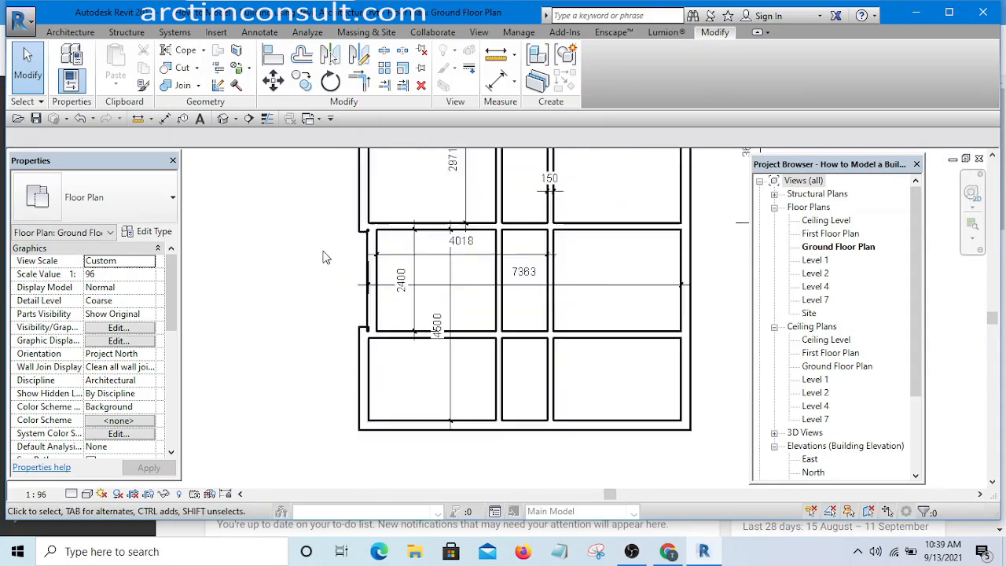
scroll(326, 258, "up", 1)
scroll(334, 259, "down", 1)
scroll(338, 257, "up", 2)
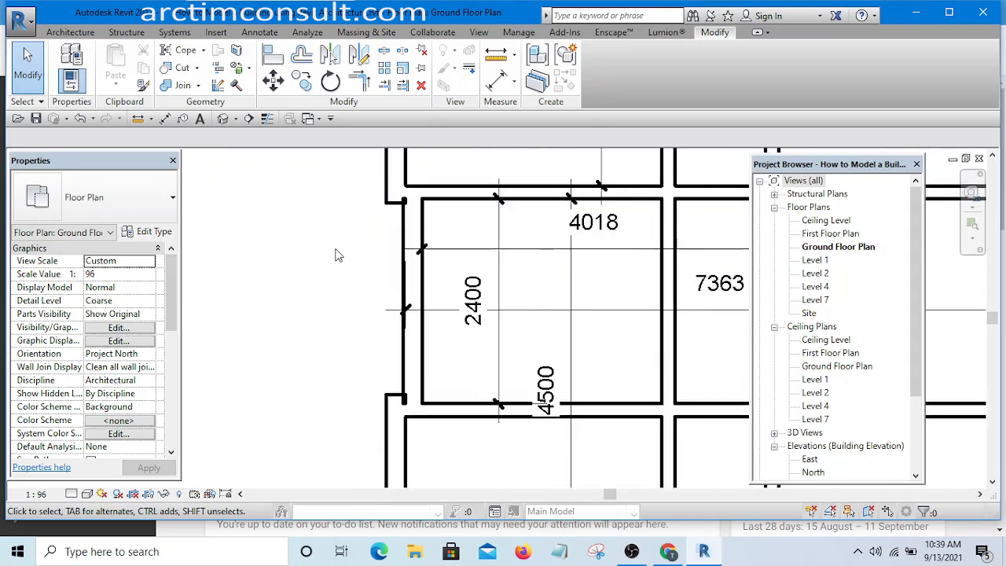
scroll(335, 255, "down", 3)
middle_click_drag(416, 297, 404, 313)
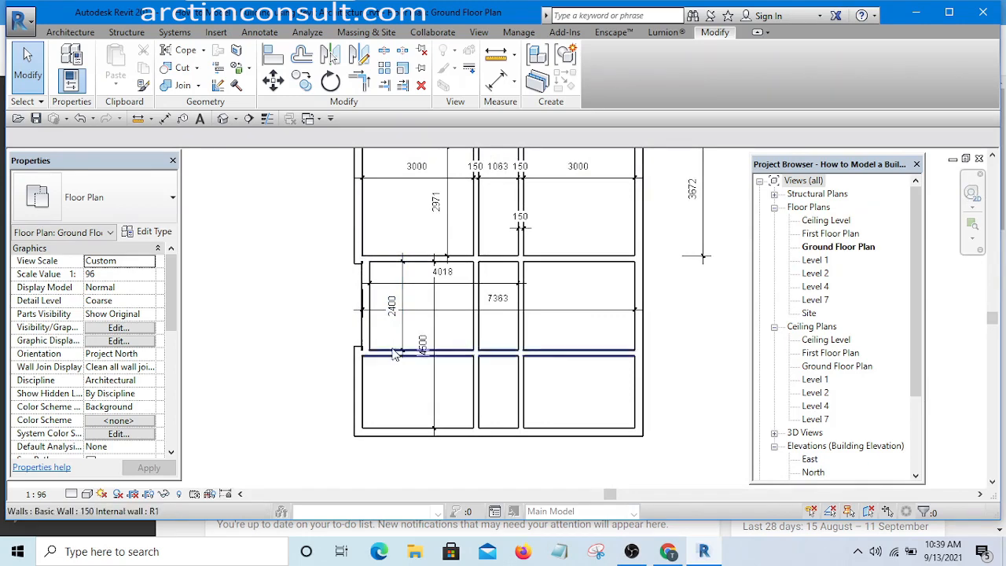
scroll(377, 350, "up", 3)
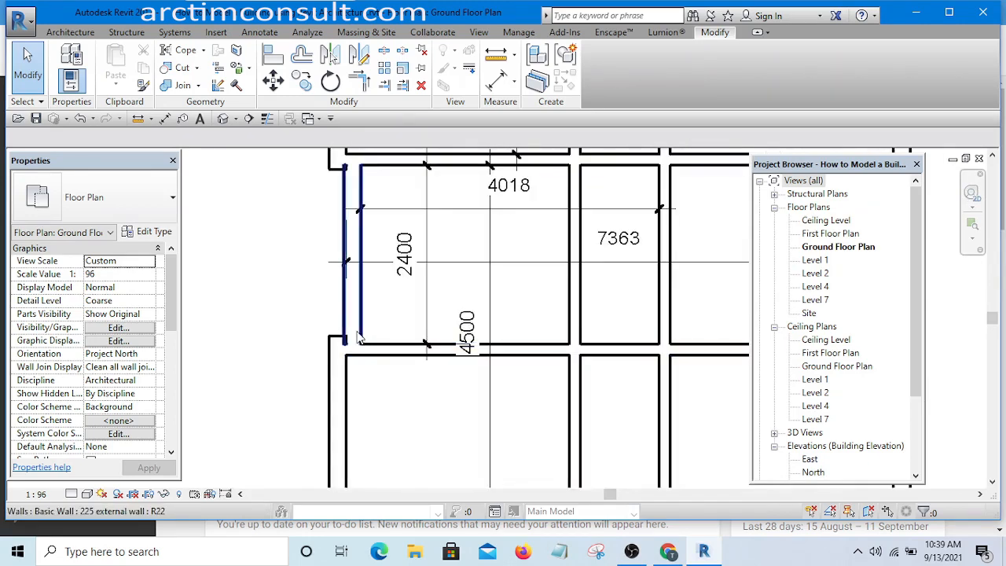
scroll(366, 346, "down", 1)
scroll(370, 330, "up", 2)
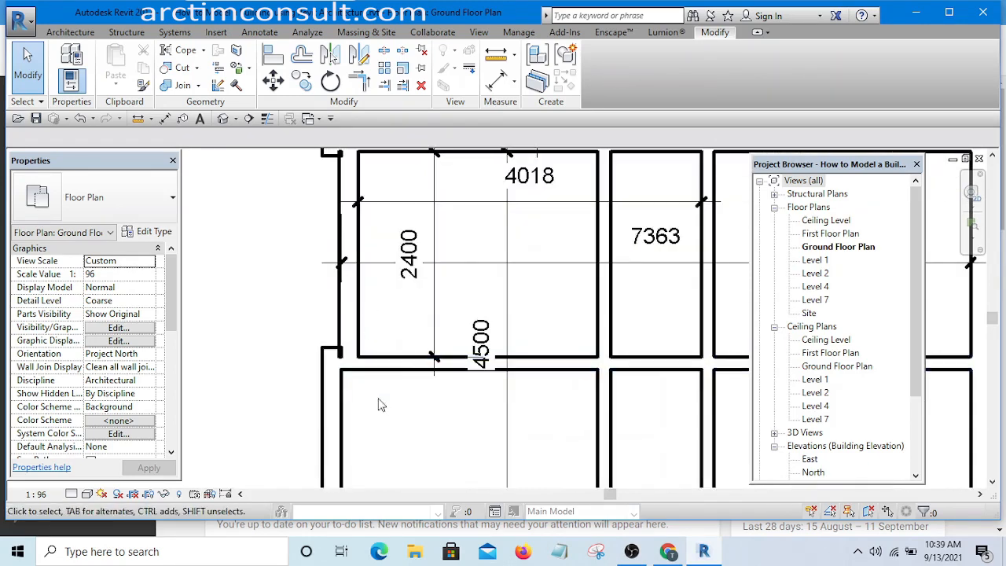
scroll(381, 393, "down", 3)
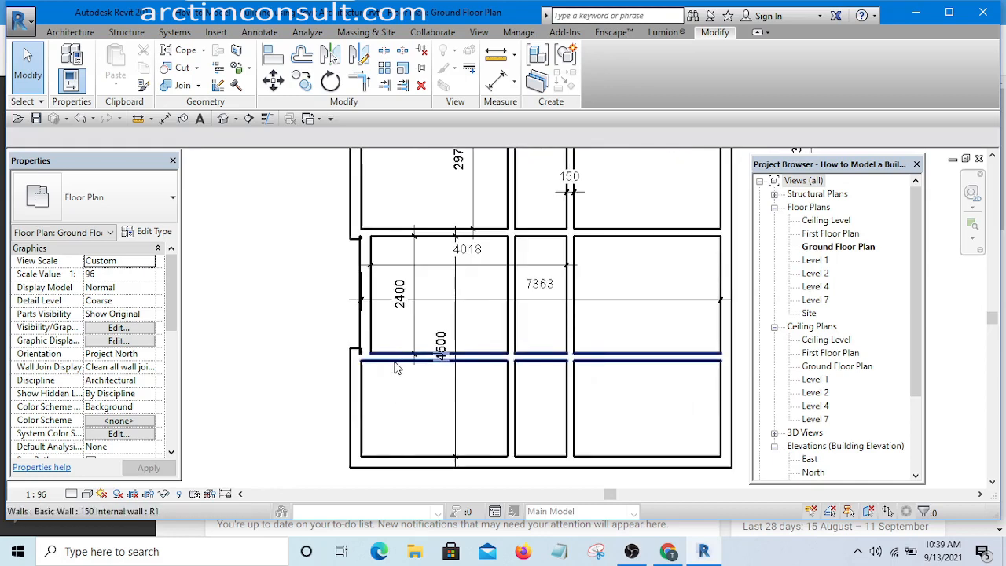
scroll(389, 346, "up", 1)
scroll(387, 346, "down", 2)
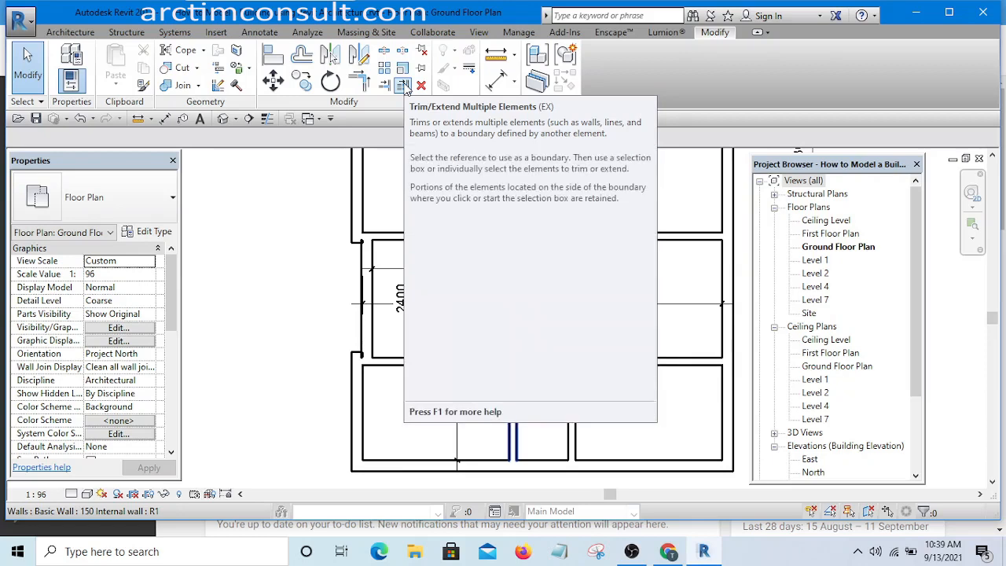
Trim the lower internal wall to the inner left external wall's room-side face with Trim/Extend Multiple Elements, keeping its short left end
left_click(403, 85)
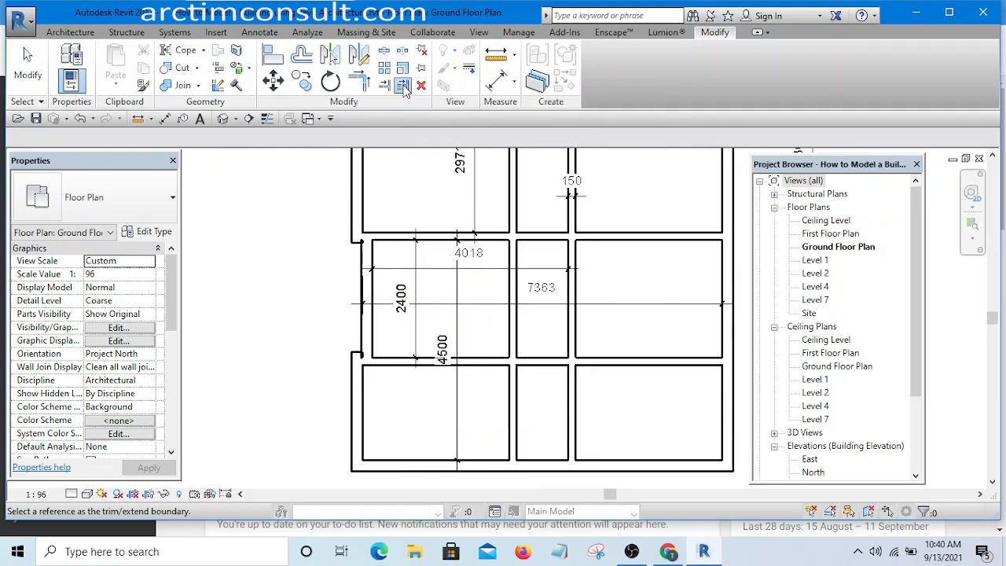
scroll(389, 373, "up", 2)
scroll(382, 384, "up", 2)
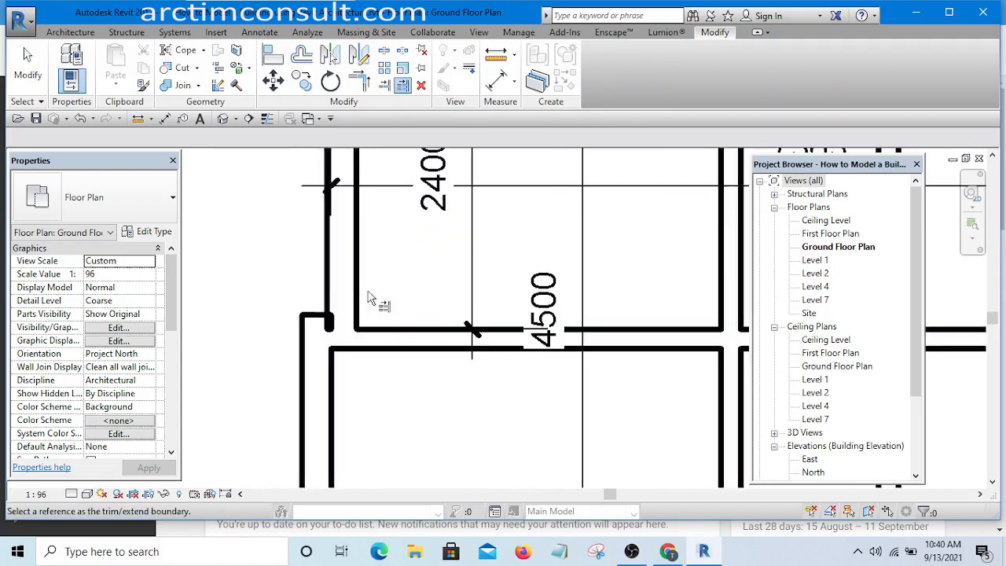
left_click(358, 272)
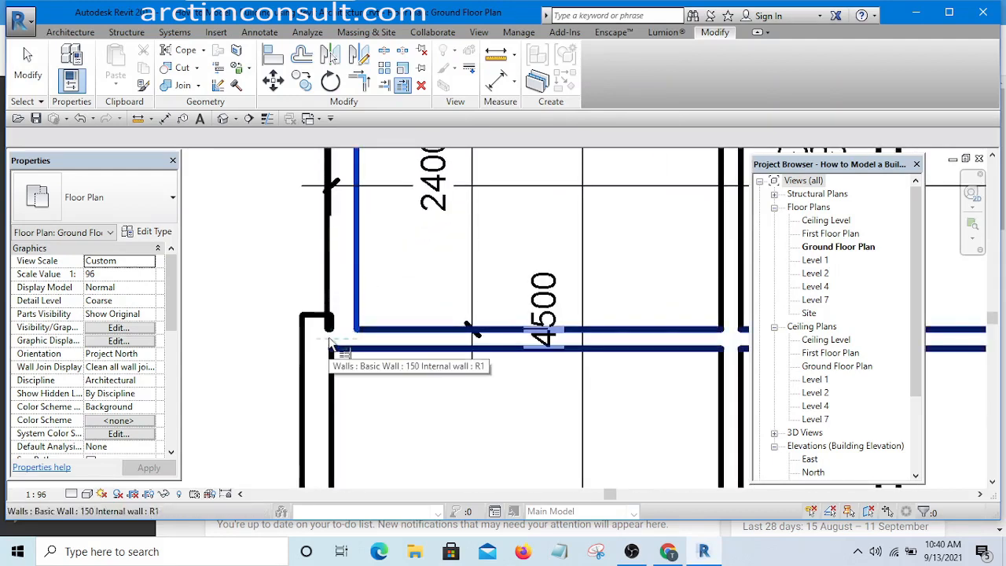
scroll(330, 343, "down", 3)
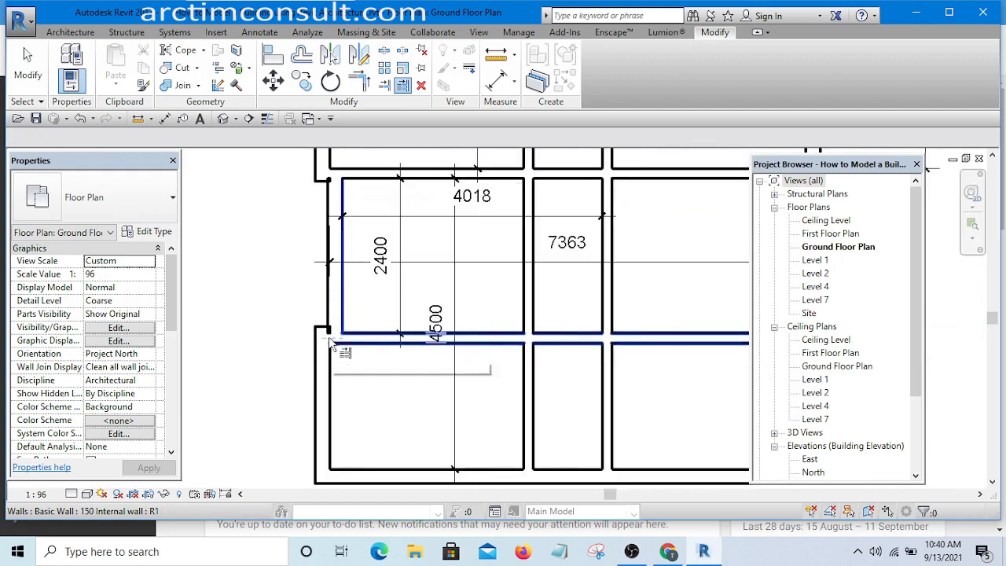
scroll(330, 343, "up", 1)
scroll(330, 344, "up", 2)
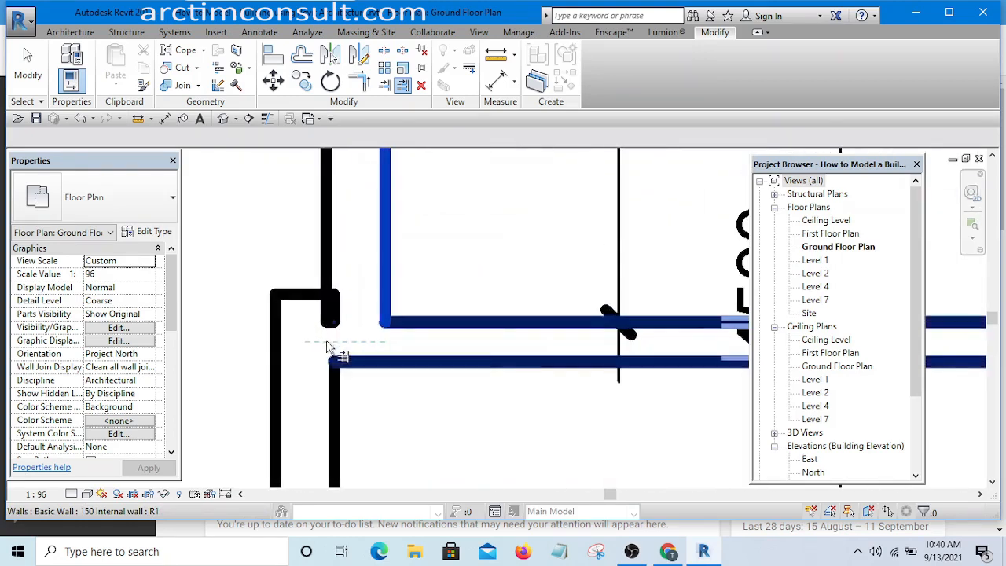
left_click(332, 343)
scroll(337, 344, "down", 1)
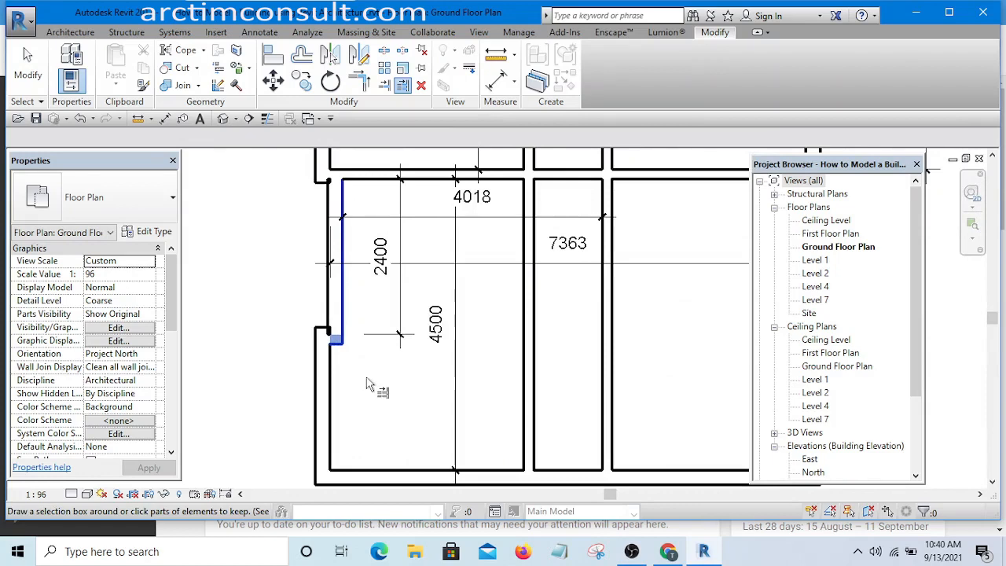
Trim the lower piece of the outer left 225 external wall to the lower end of the inner left wall
scroll(372, 334, "up", 1)
scroll(338, 334, "up", 3)
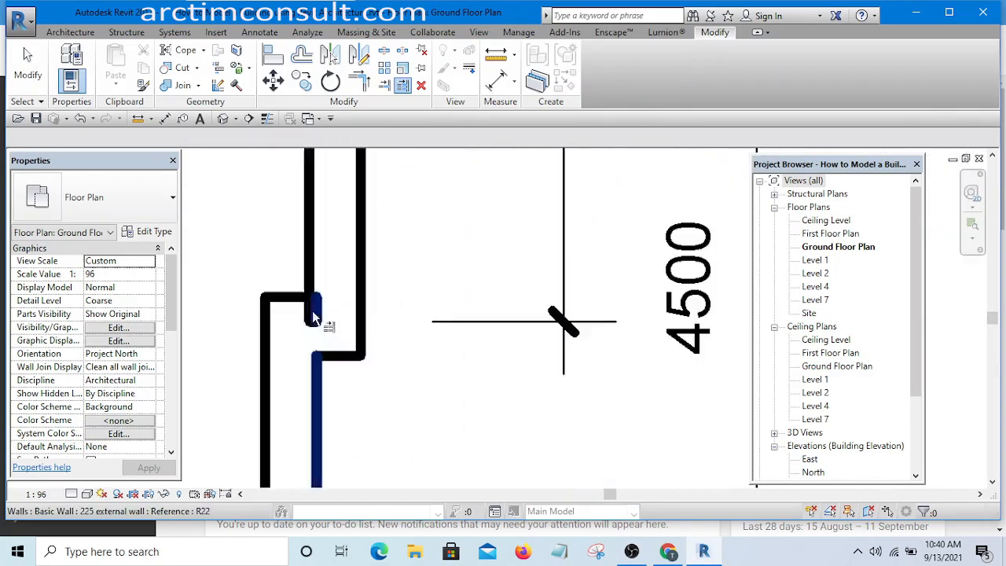
scroll(315, 320, "up", 1)
scroll(318, 325, "up", 2)
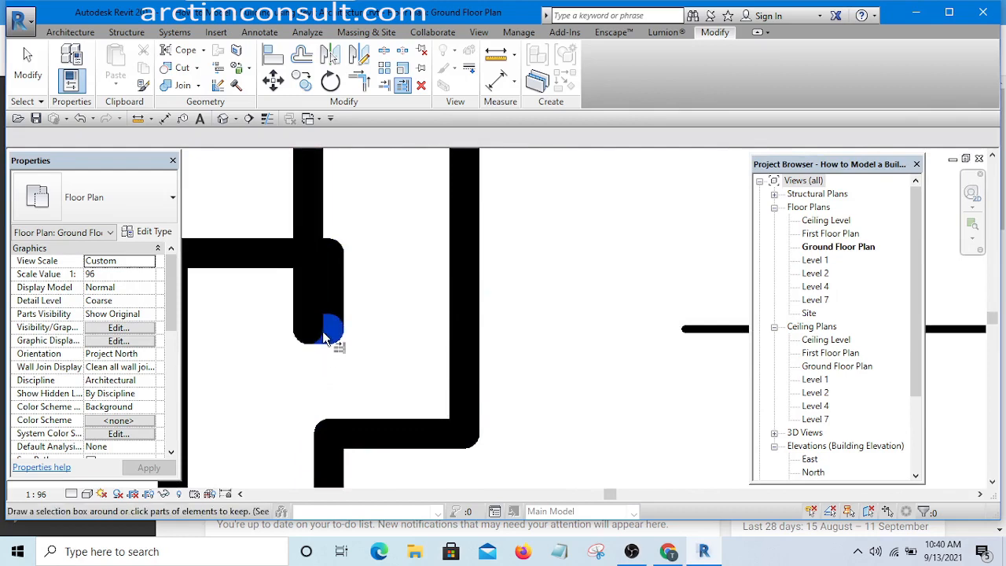
scroll(330, 334, "down", 5)
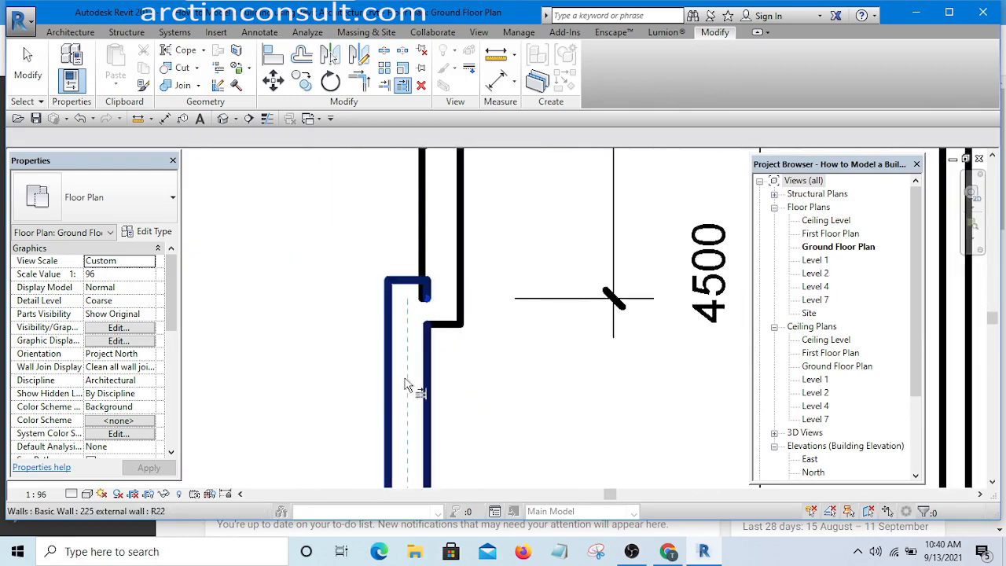
scroll(401, 383, "down", 4)
scroll(397, 384, "down", 2)
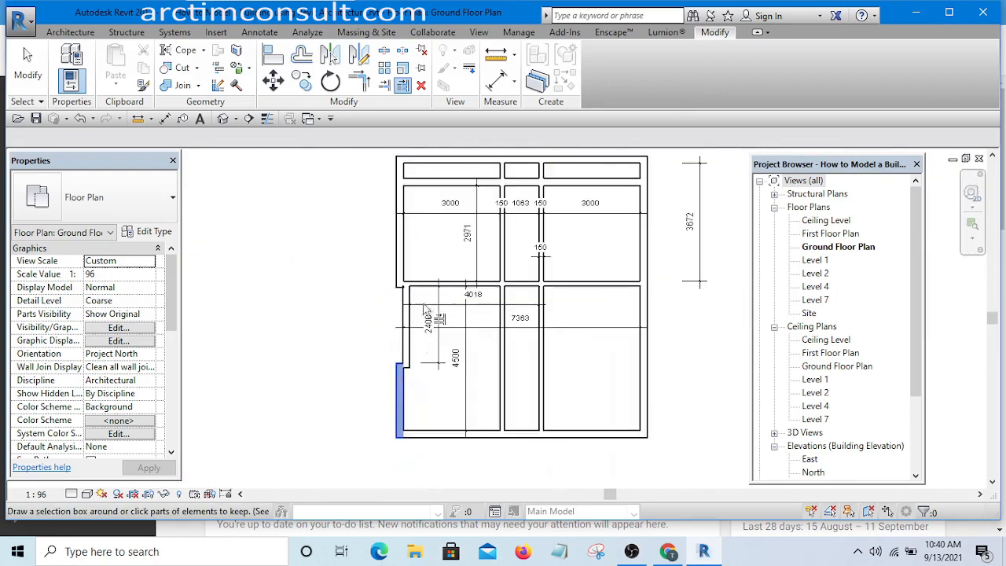
Trim the upper piece of the outer left 225 external wall to the lower face of the internal wall above the 2400 room
scroll(393, 376, "up", 6)
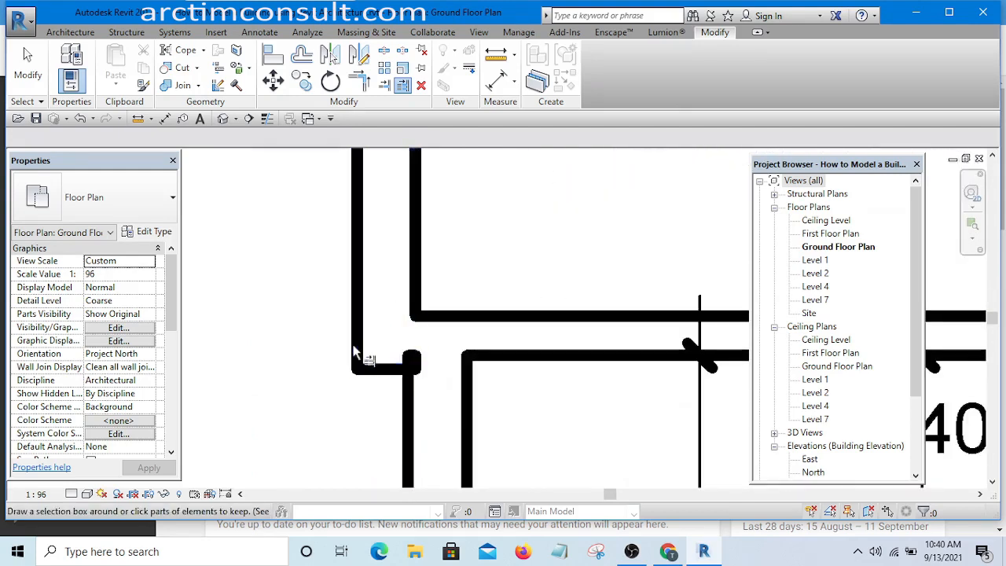
scroll(386, 368, "down", 5)
scroll(484, 250, "up", 1)
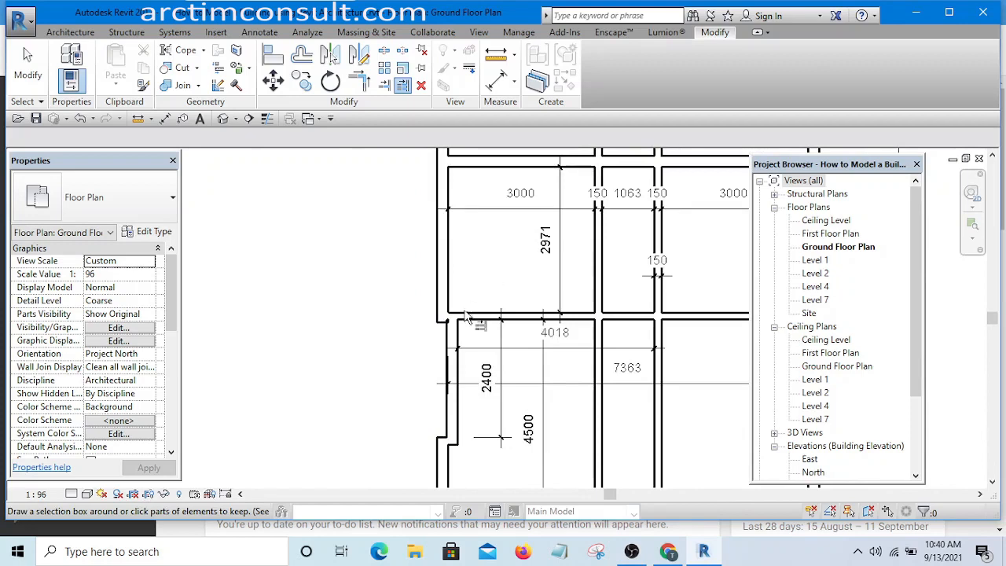
scroll(476, 327, "up", 2)
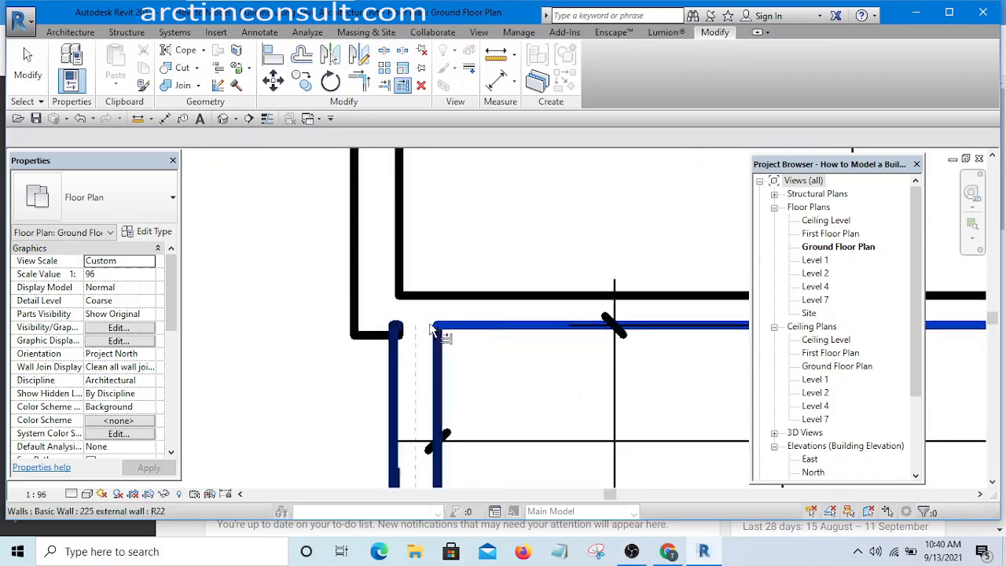
scroll(476, 362, "down", 2)
scroll(474, 364, "down", 1)
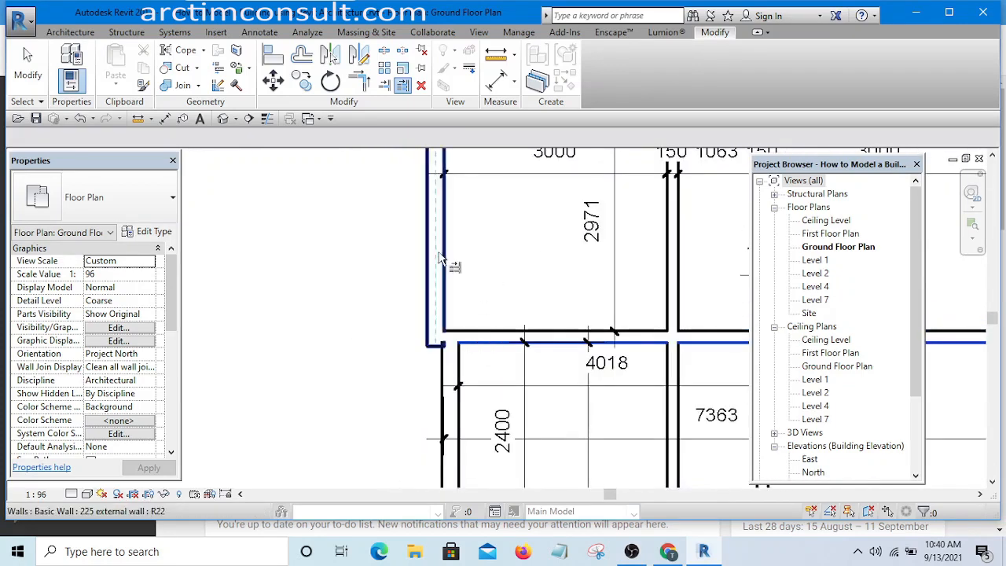
left_click(438, 247)
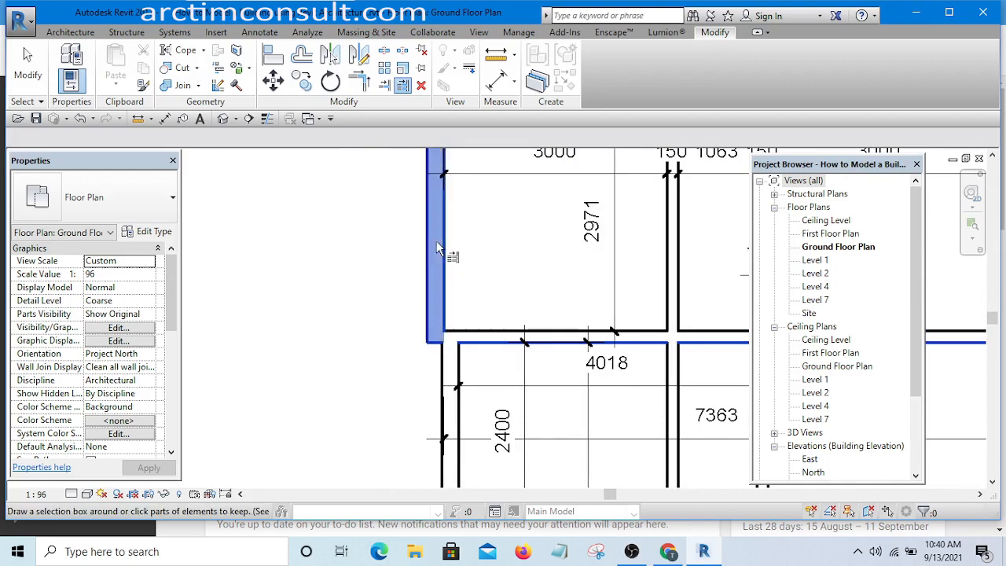
scroll(439, 249, "down", 4)
scroll(431, 271, "up", 4)
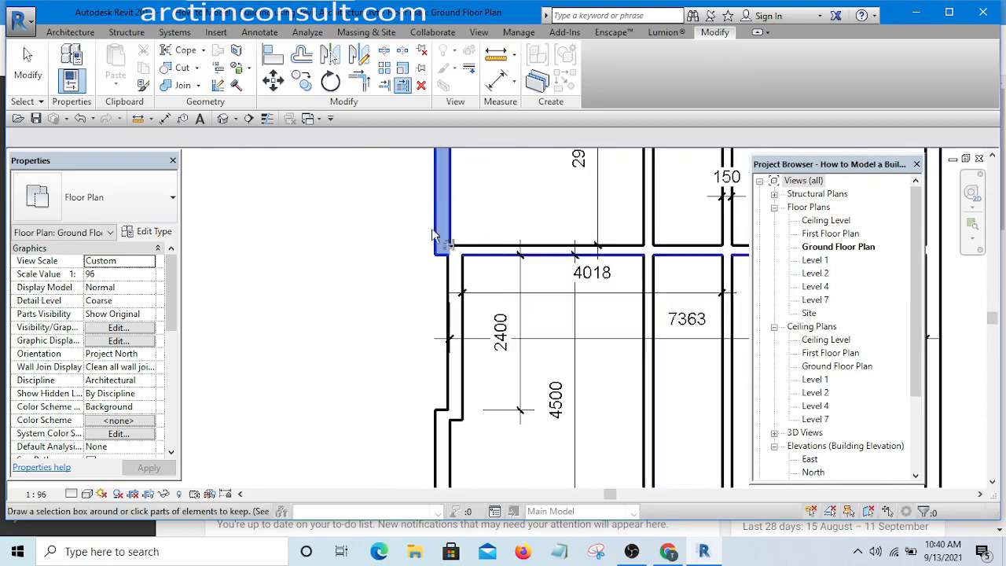
scroll(328, 301, "down", 3)
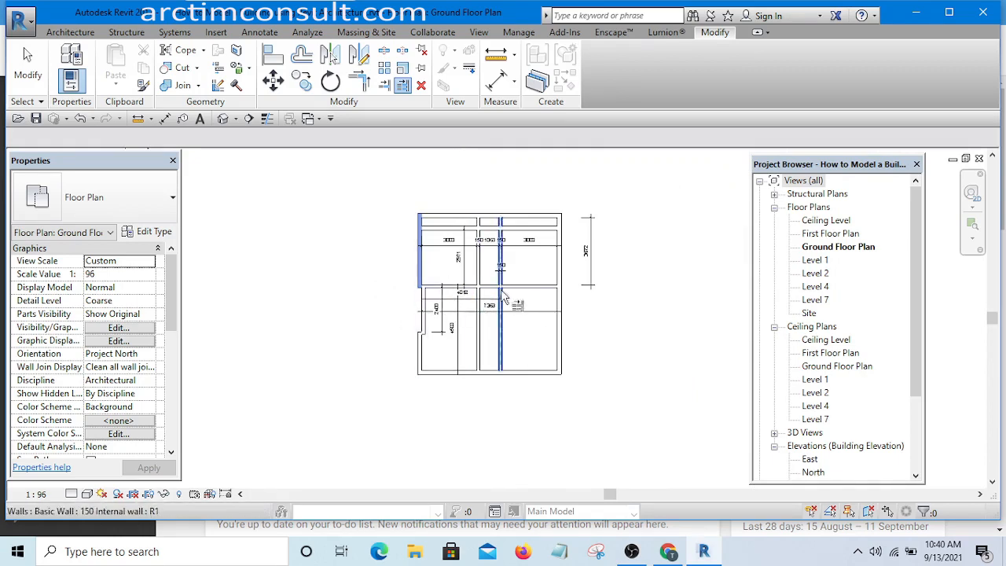
scroll(500, 299, "up", 1)
scroll(447, 297, "up", 1)
scroll(471, 322, "down", 2)
scroll(495, 342, "up", 1)
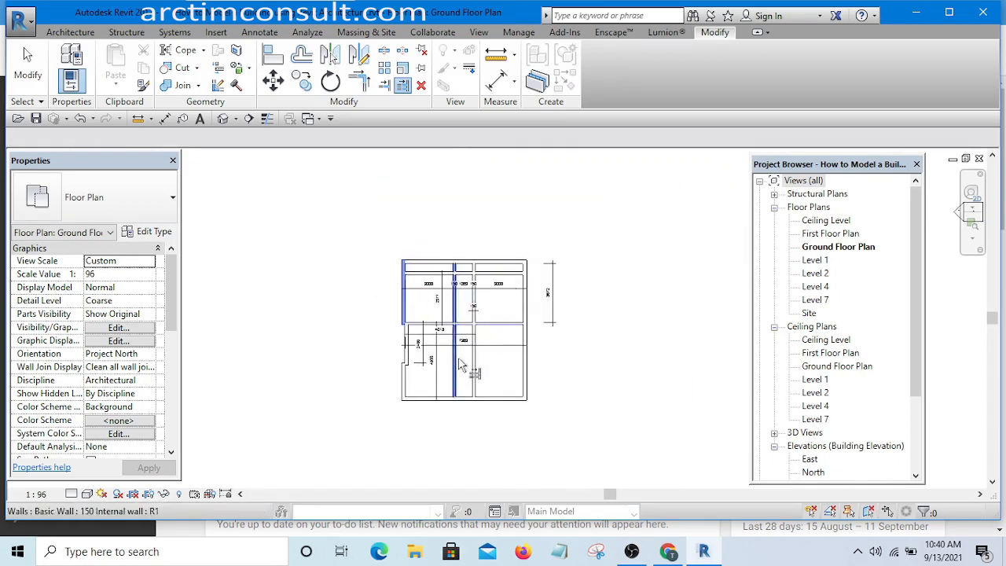
scroll(503, 350, "up", 2)
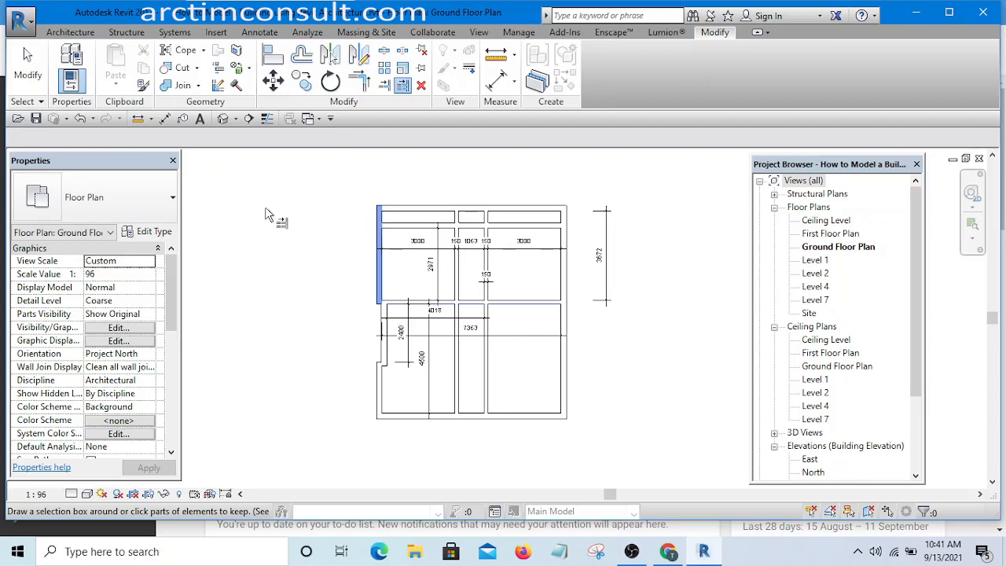
key("Escape")
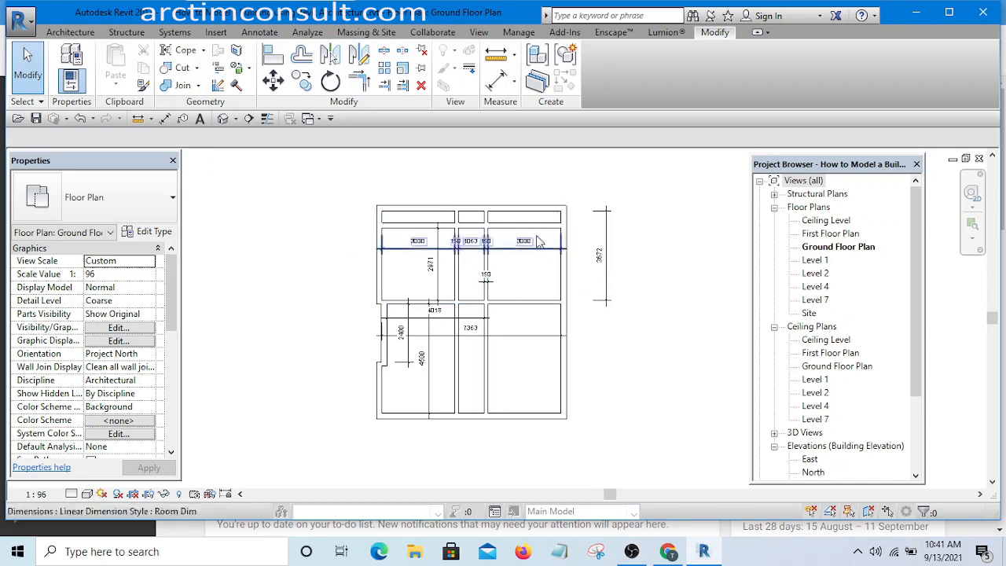
Trim the topmost external wall to the right face of the right-hand 150 internal wall, removing its stretch above the right 3000 room
scroll(503, 243, "up", 4)
scroll(562, 262, "down", 3)
scroll(543, 236, "up", 4)
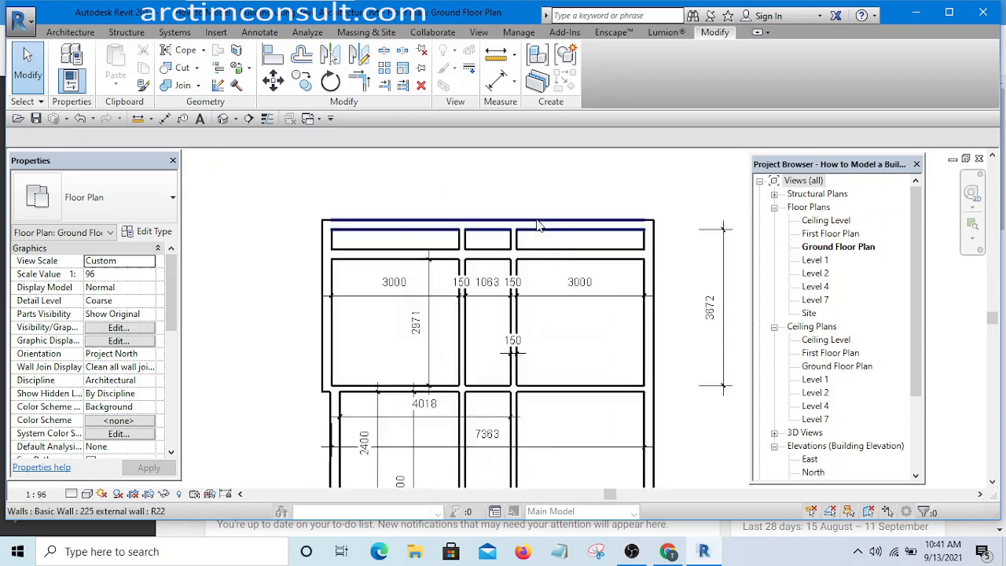
scroll(595, 214, "down", 2)
scroll(562, 224, "up", 1)
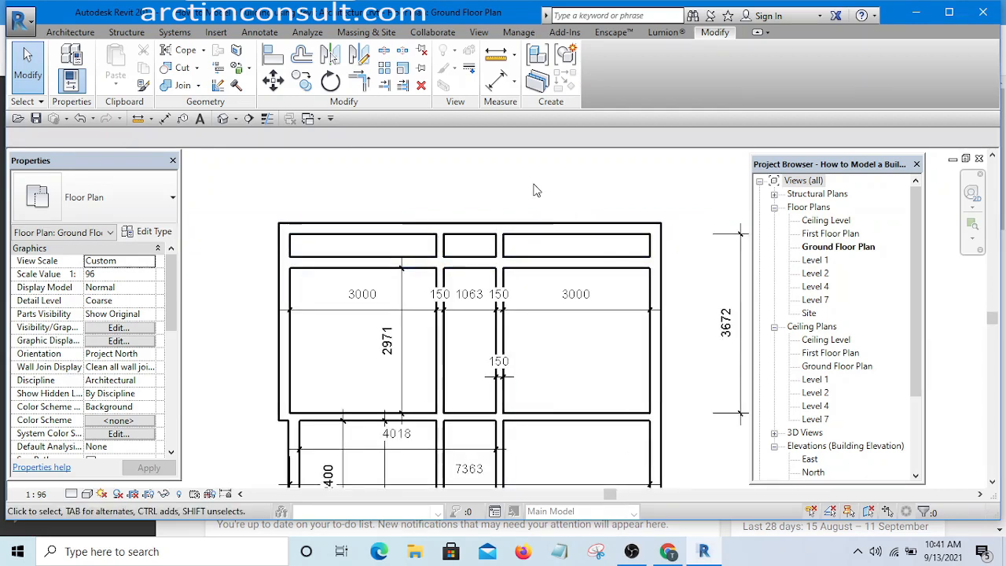
left_click(402, 87)
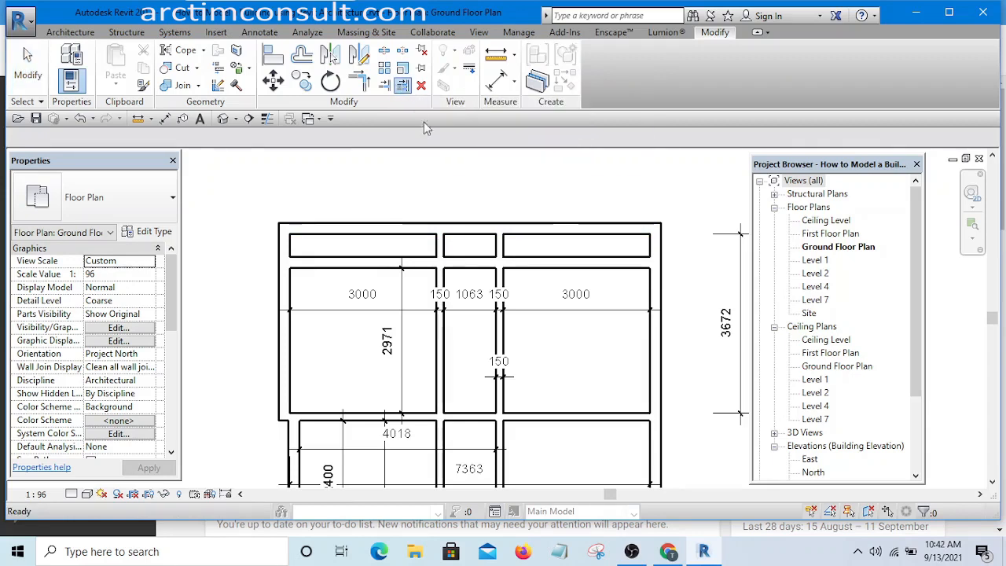
scroll(513, 279, "up", 5)
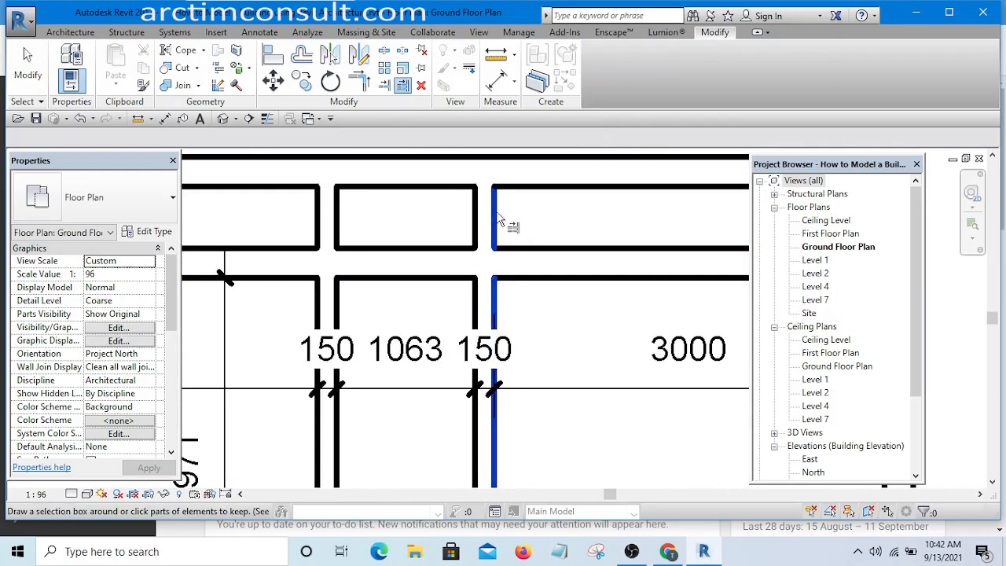
scroll(499, 221, "down", 3)
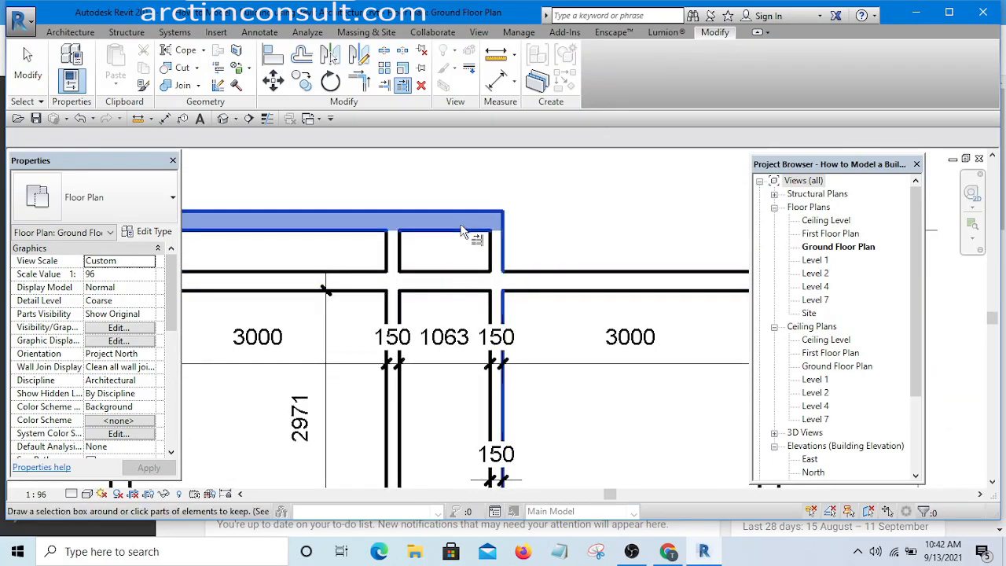
scroll(463, 231, "down", 4)
scroll(542, 197, "up", 2)
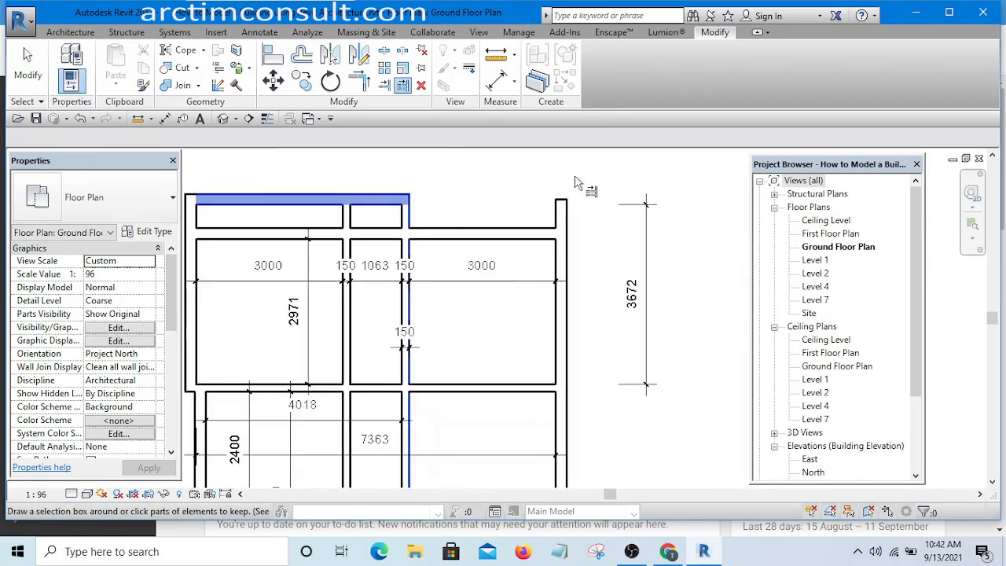
Trim the right external wall to the upper face of the second horizontal external wall, above the right 3000 room
left_click(512, 230)
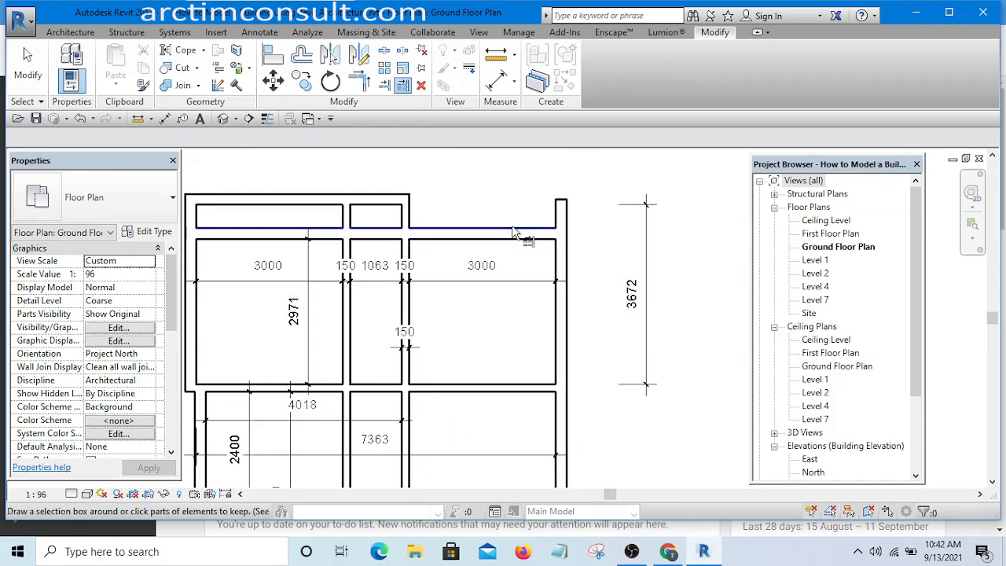
left_click(557, 339)
scroll(586, 259, "down", 5)
scroll(595, 243, "up", 3)
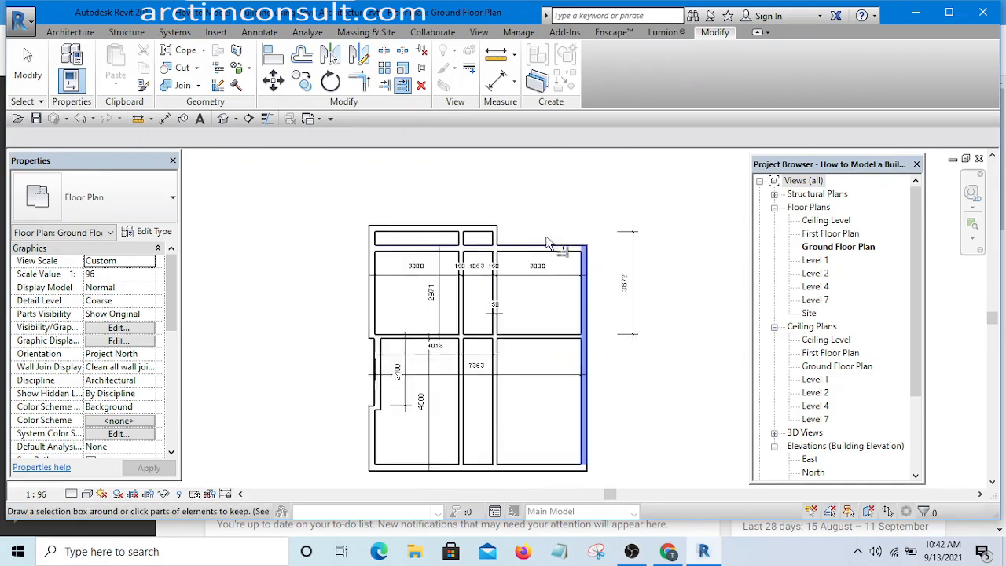
scroll(466, 274, "up", 2)
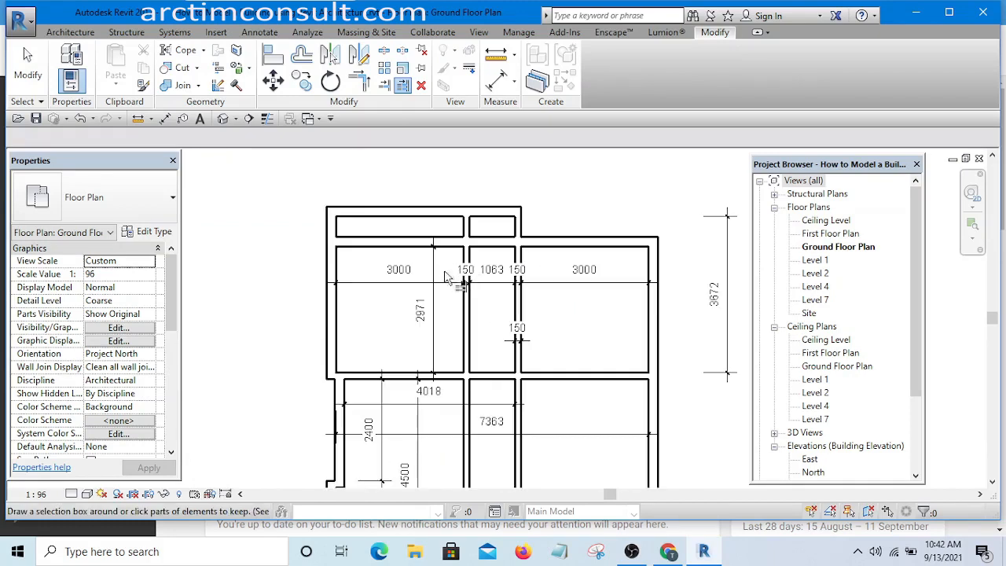
Check the guest room, toilet and kitchen wall layout in the other open project's ground floor plan and return to the working plan
left_click(307, 119)
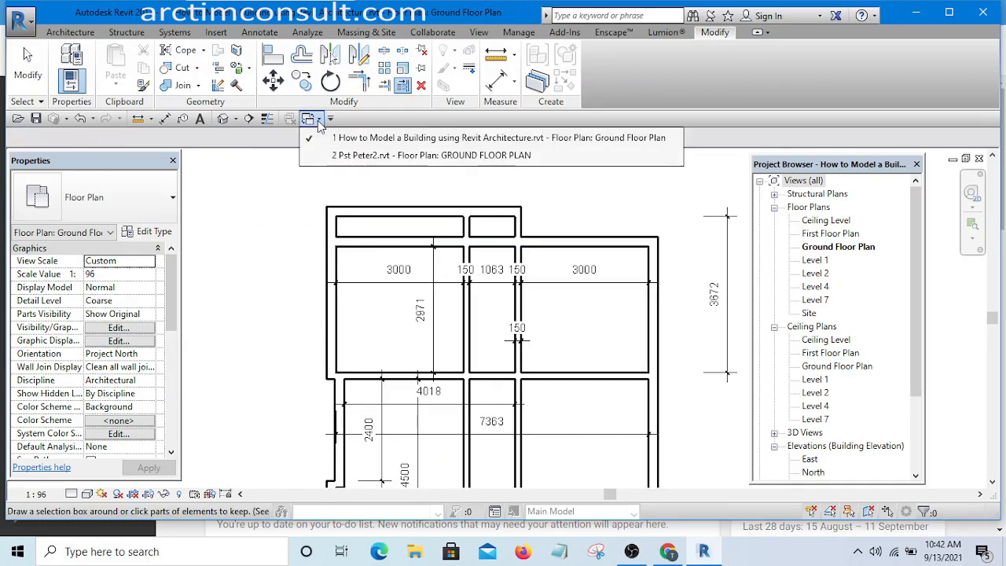
left_click(425, 157)
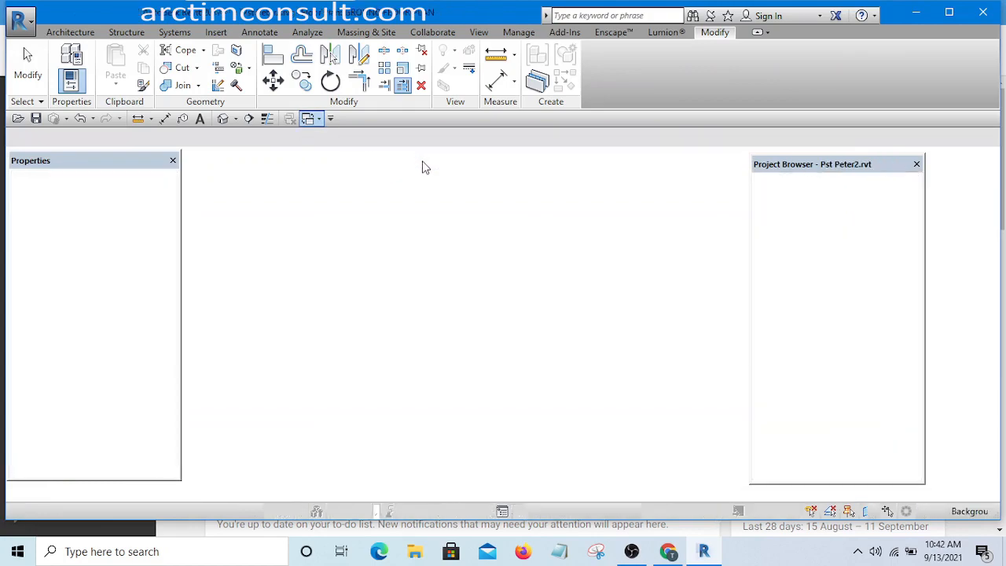
scroll(424, 209, "up", 3)
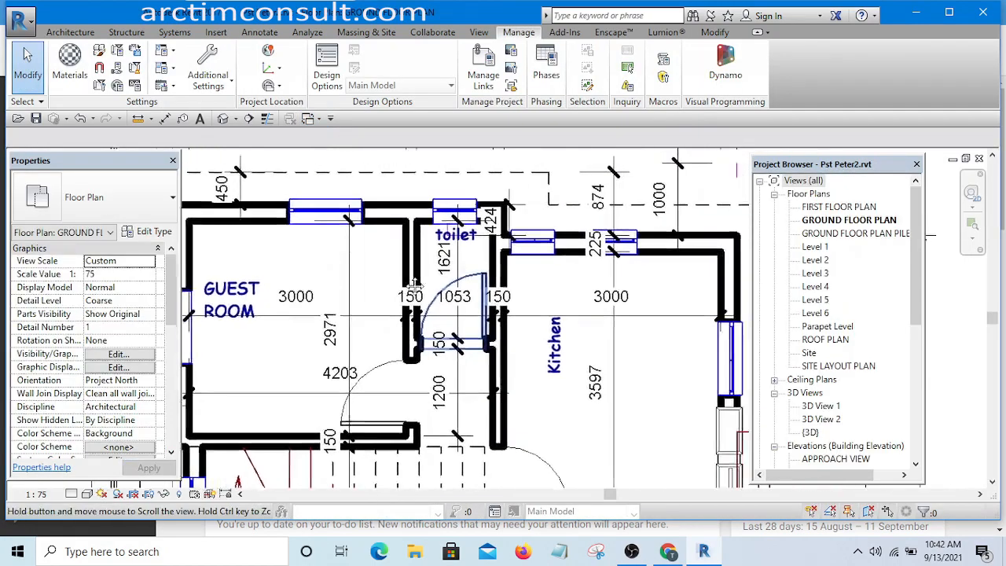
scroll(440, 214, "down", 2)
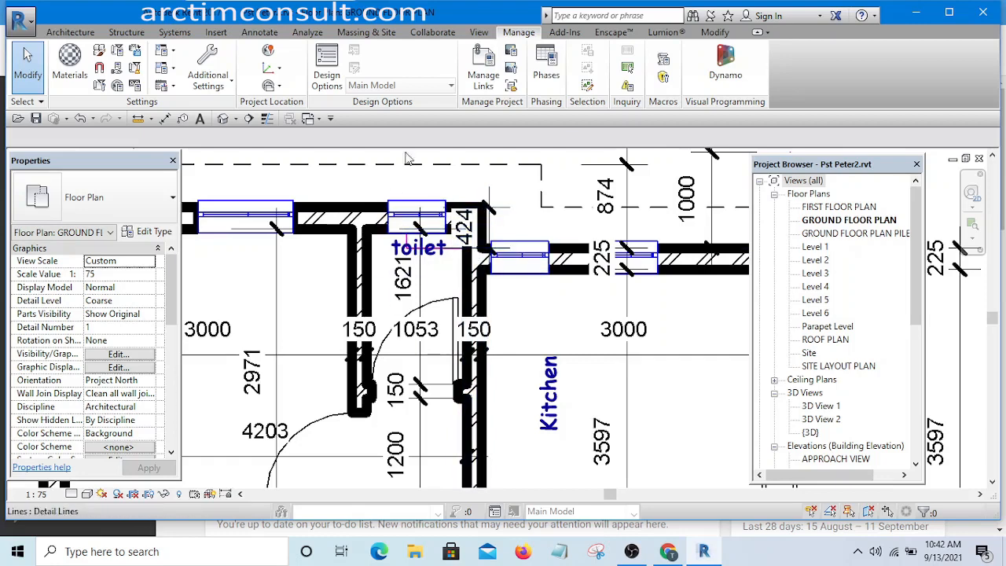
scroll(422, 171, "down", 3)
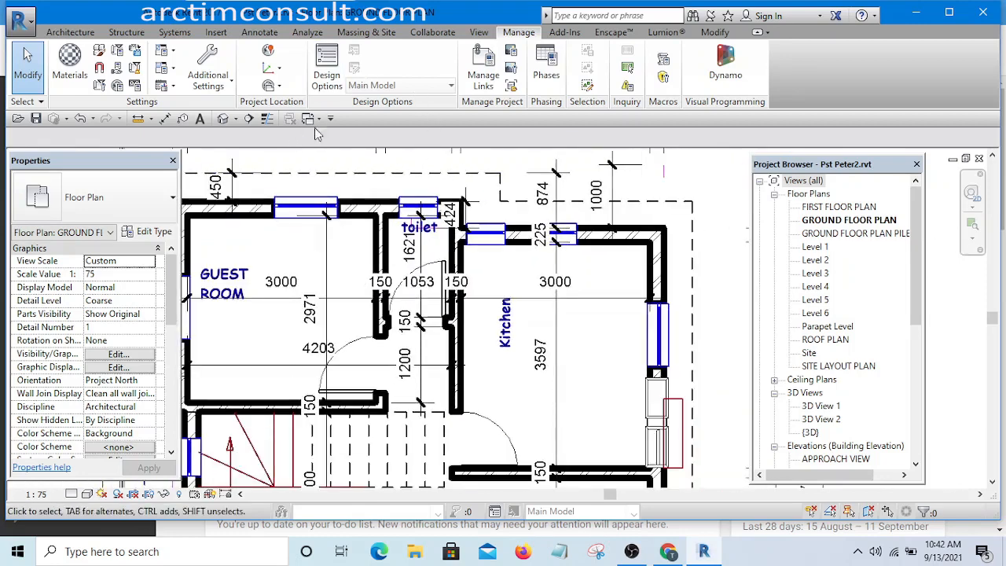
left_click(319, 119)
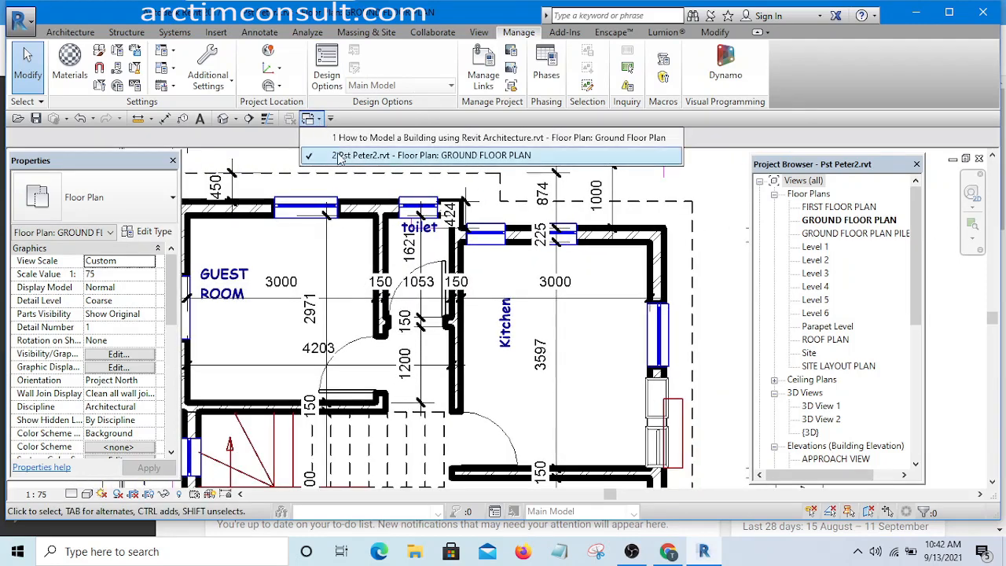
left_click(389, 138)
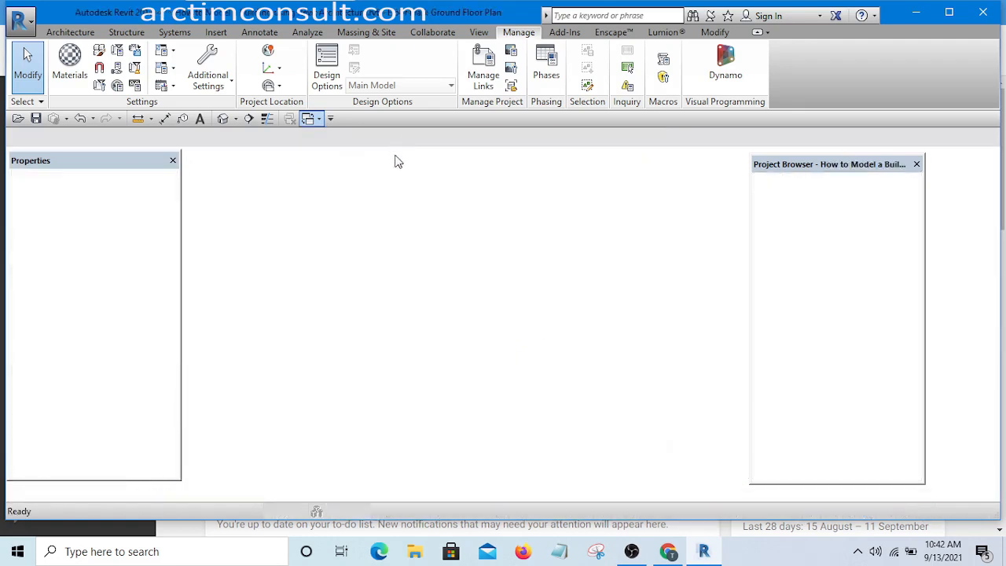
Trim the second horizontal external wall to the right face of the right-hand 150 internal wall, keeping only the part above the right 3000 room
scroll(503, 226, "up", 5)
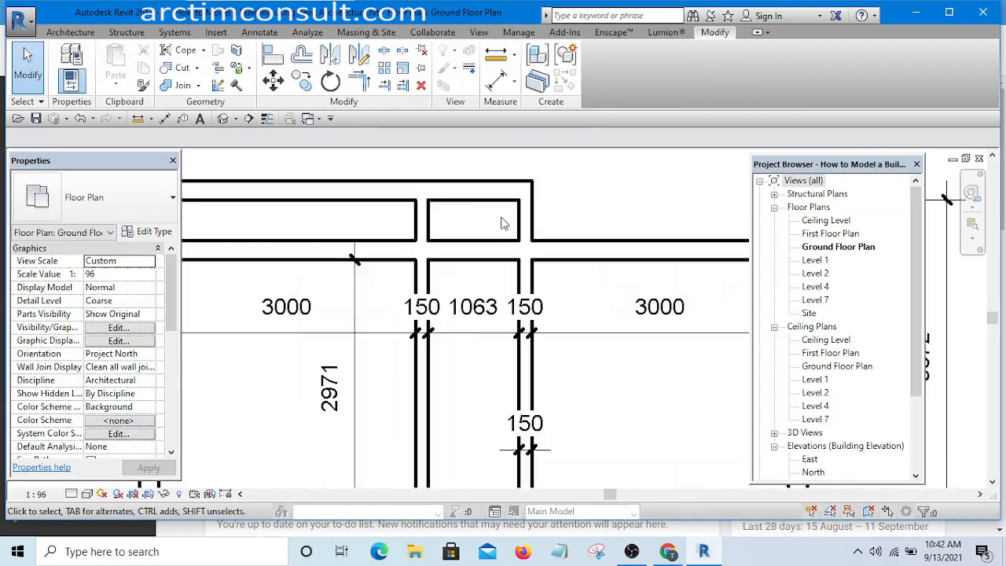
scroll(437, 215, "down", 5)
scroll(499, 192, "up", 1)
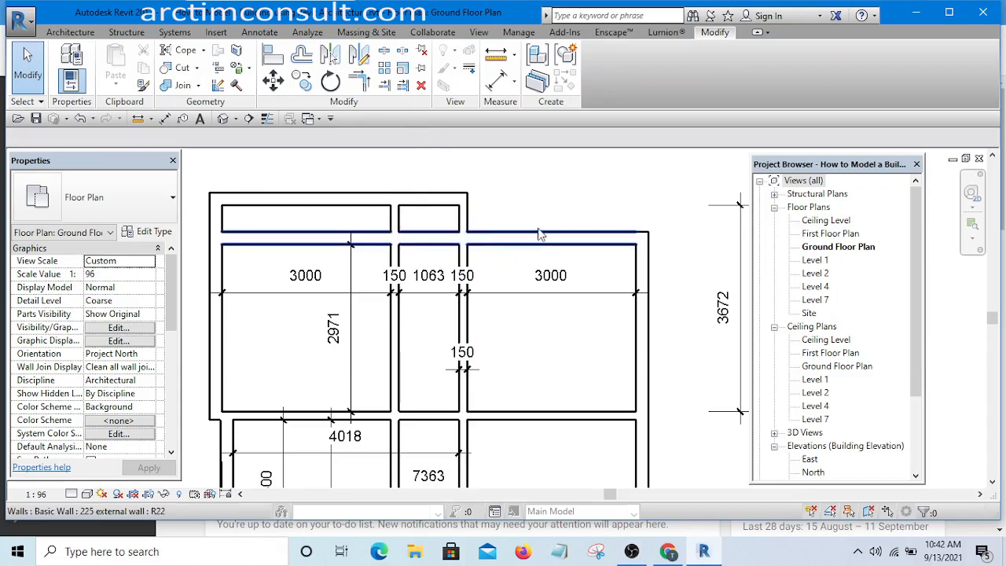
left_click(403, 88)
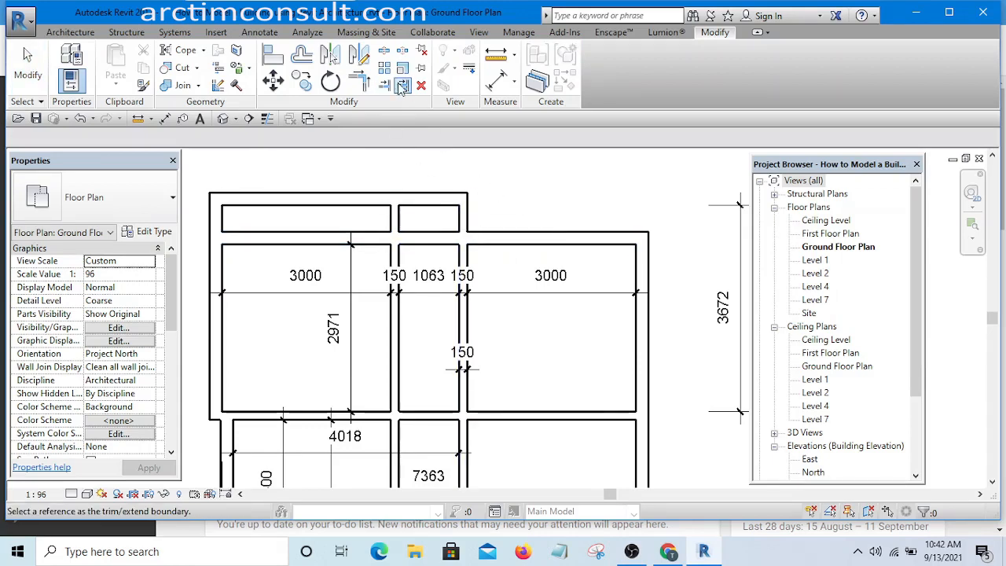
left_click(522, 244)
scroll(490, 233, "down", 4)
scroll(517, 258, "up", 2)
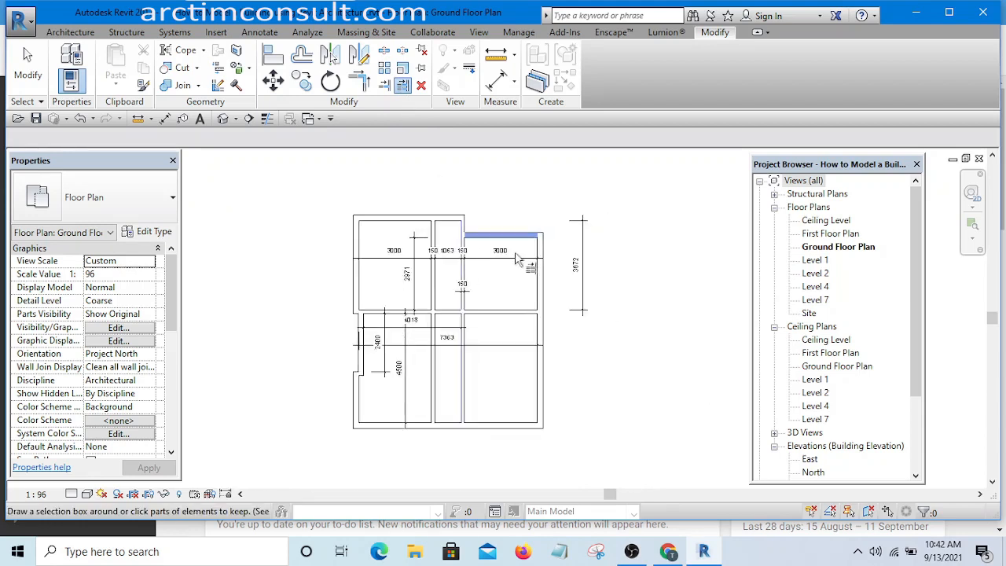
scroll(497, 285, "up", 2)
key("Escape")
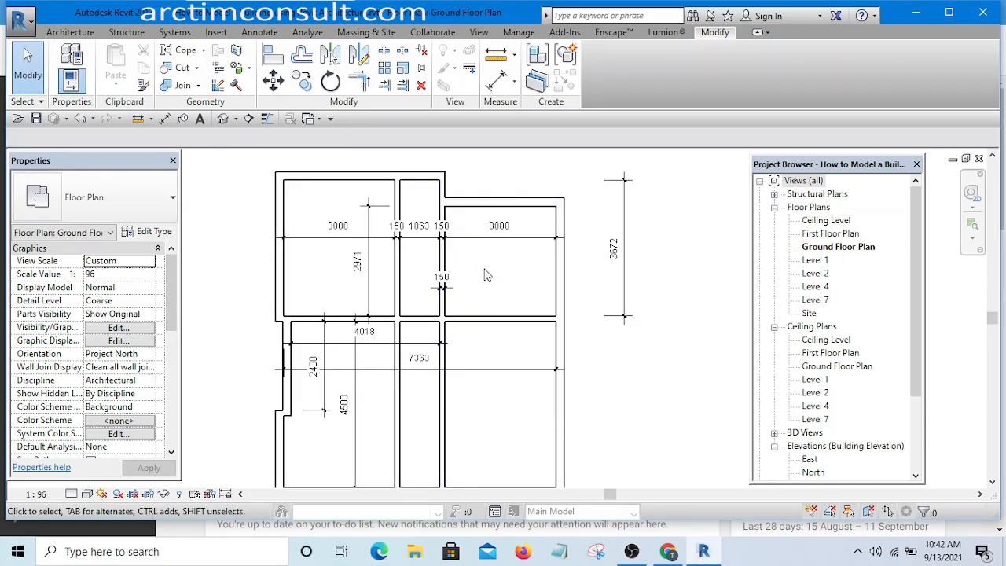
Examine the internal wall junctions around the 1063 corridor and the rooms on the lower half of the plan
scroll(490, 277, "up", 1)
scroll(523, 292, "up", 1)
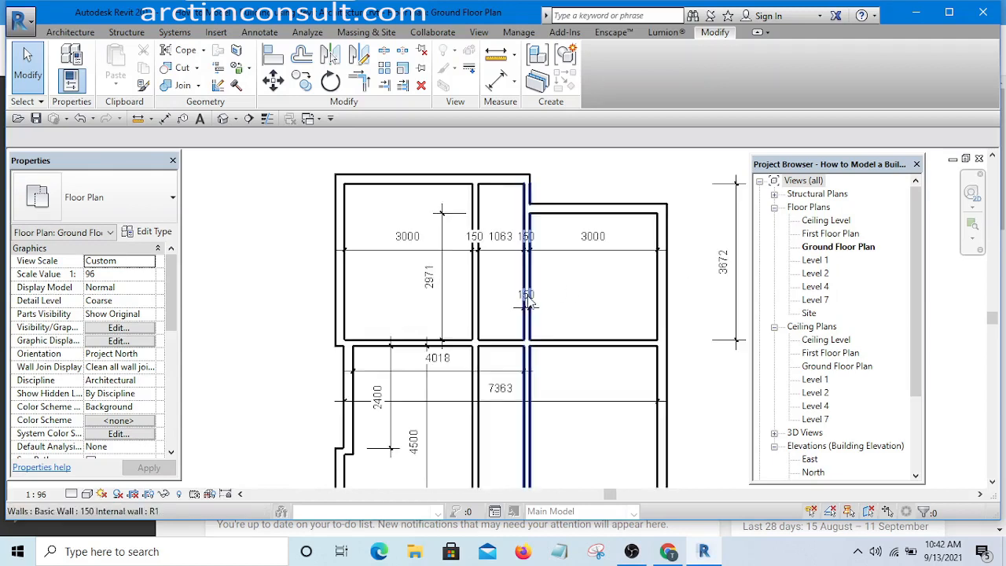
middle_click_drag(544, 305, 512, 283)
scroll(496, 283, "down", 2)
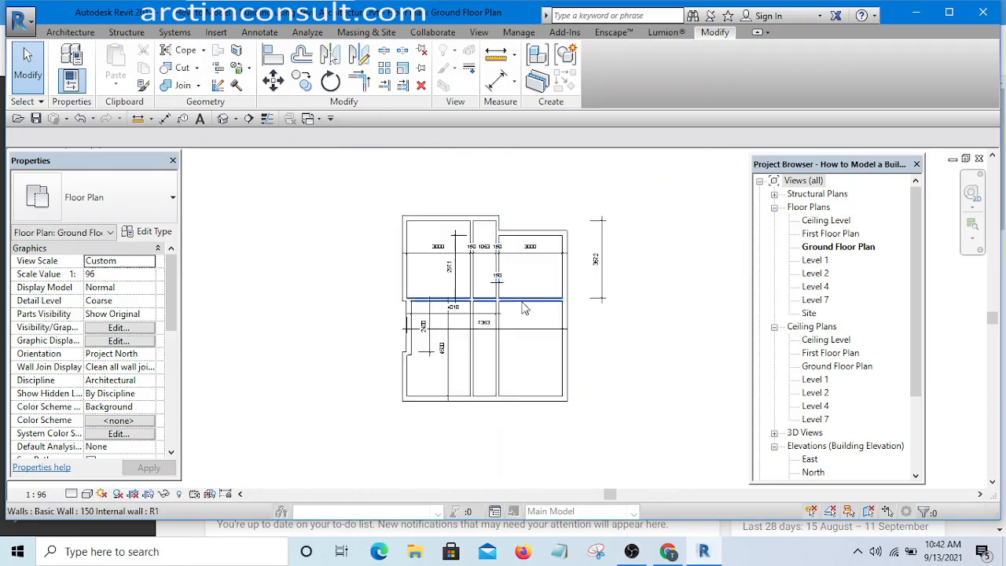
scroll(503, 292, "down", 1)
scroll(483, 314, "up", 3)
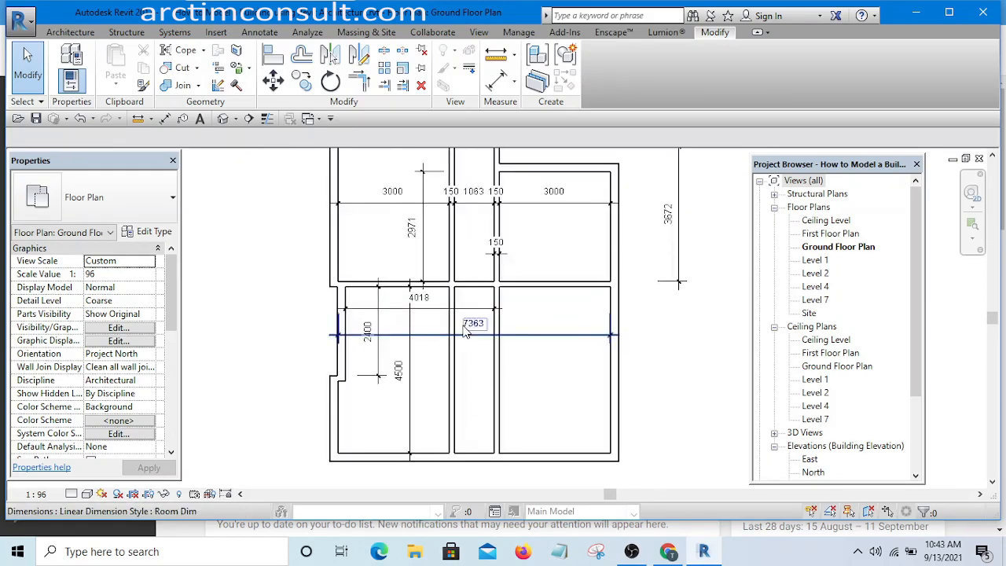
scroll(500, 330, "down", 1)
scroll(499, 330, "down", 1)
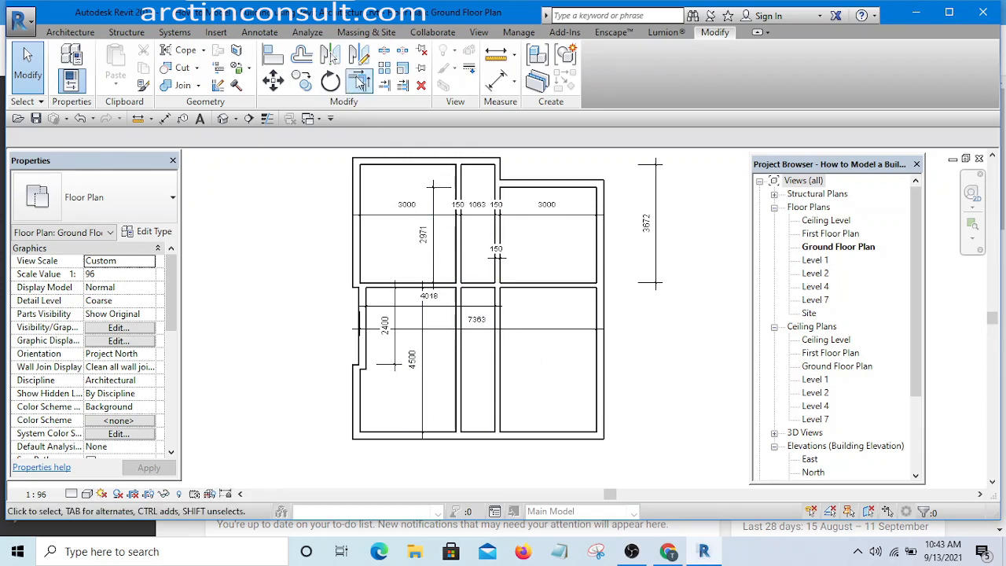
Trim both 150 internal walls flanking the 1063 corridor to the horizontal internal wall, keeping only their upper parts
left_click(402, 86)
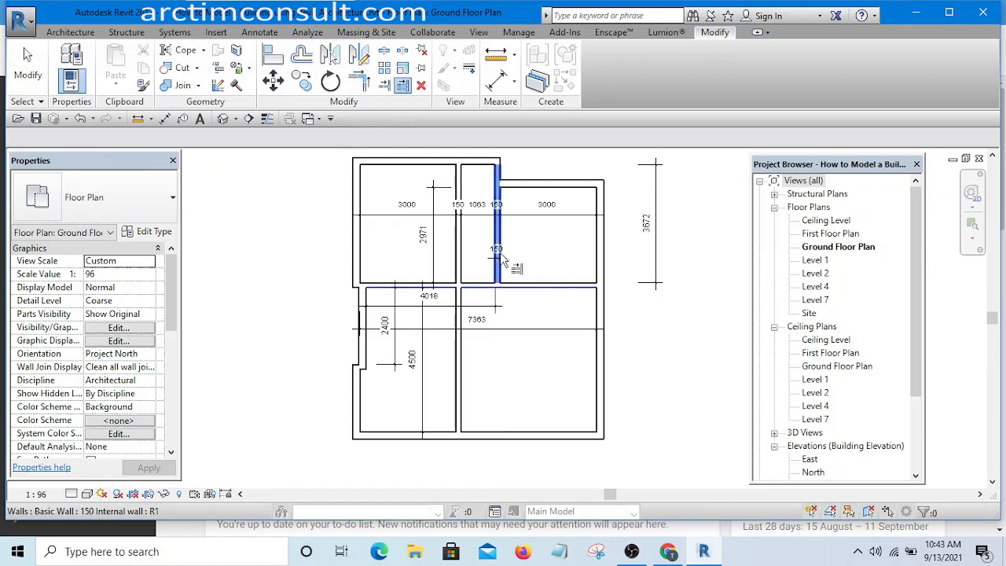
left_click(461, 252)
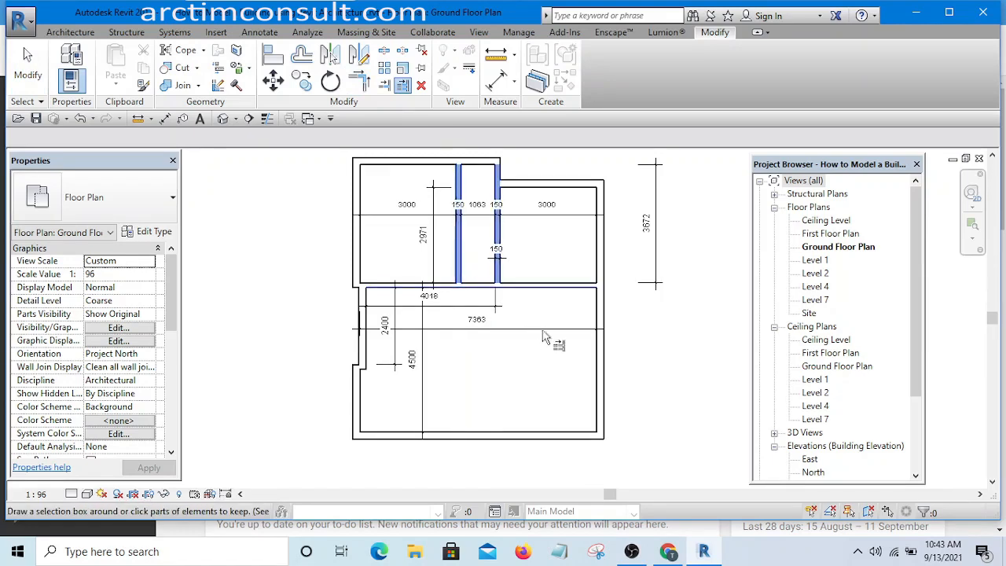
key("Escape")
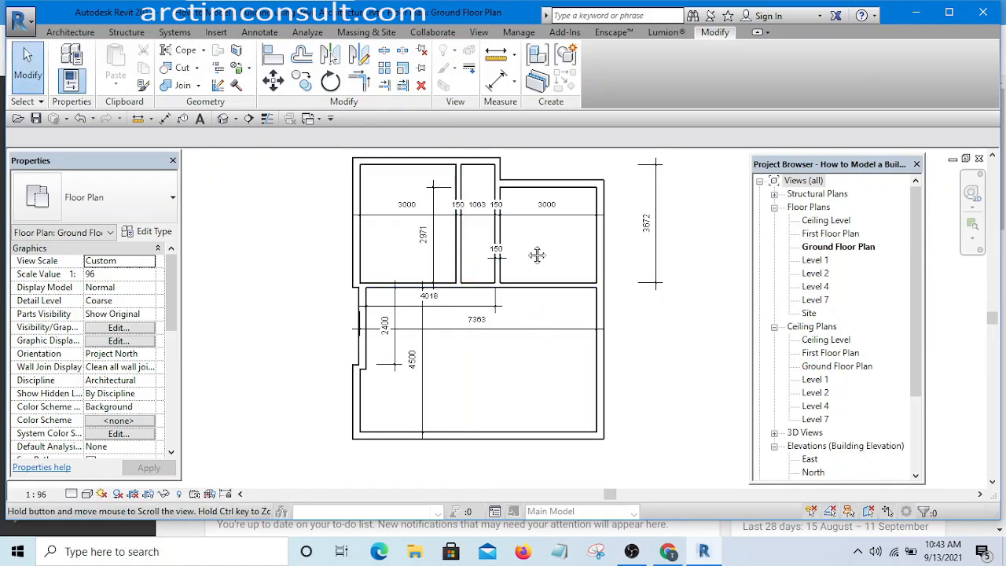
middle_click_drag(537, 254, 537, 301)
scroll(467, 296, "up", 3)
scroll(467, 296, "down", 2)
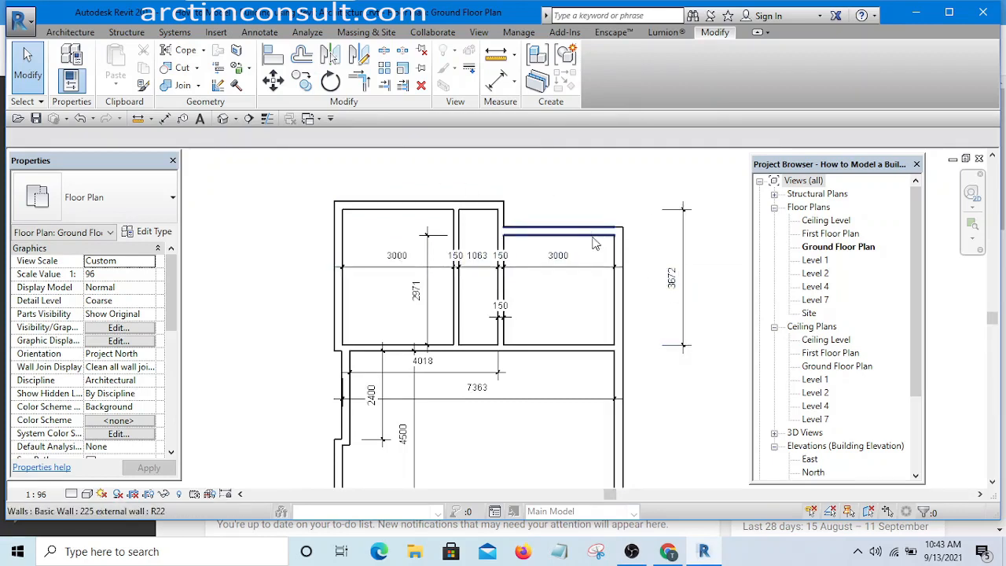
scroll(595, 265, "down", 3)
scroll(541, 267, "up", 2)
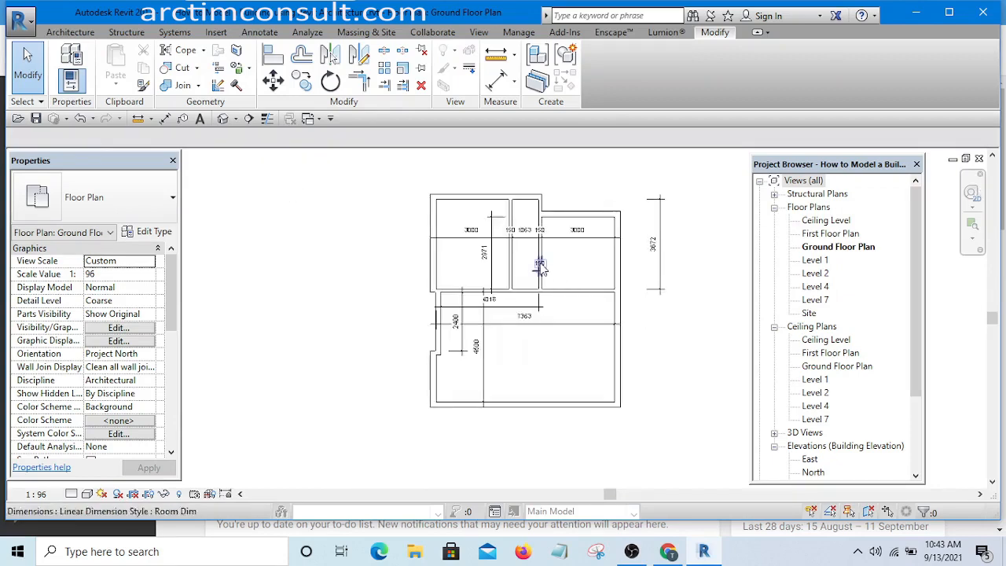
Check how the kitchen and stair walls meet the main lounge in the Pst Peter2.rvt ground floor plan
left_click(318, 119)
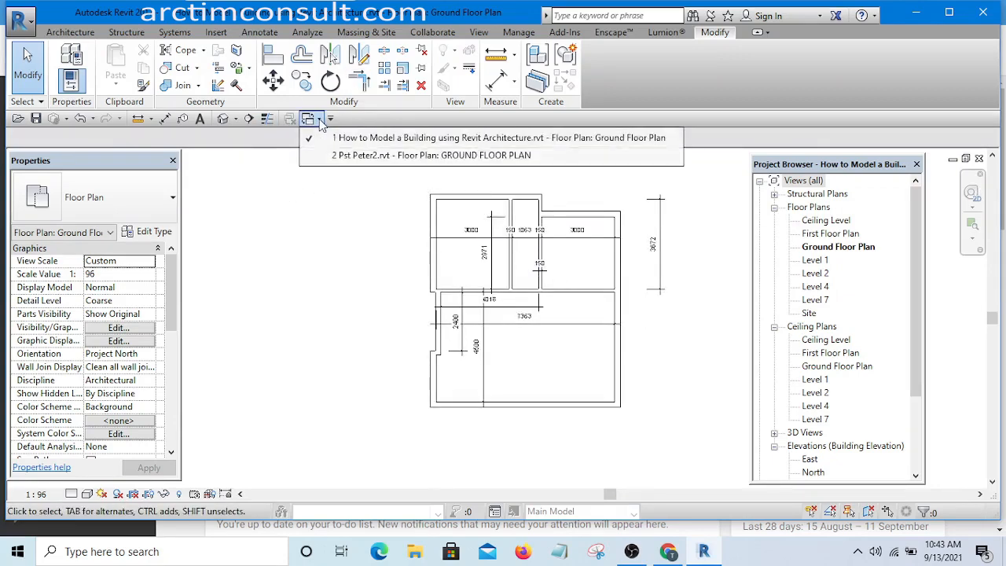
left_click(396, 157)
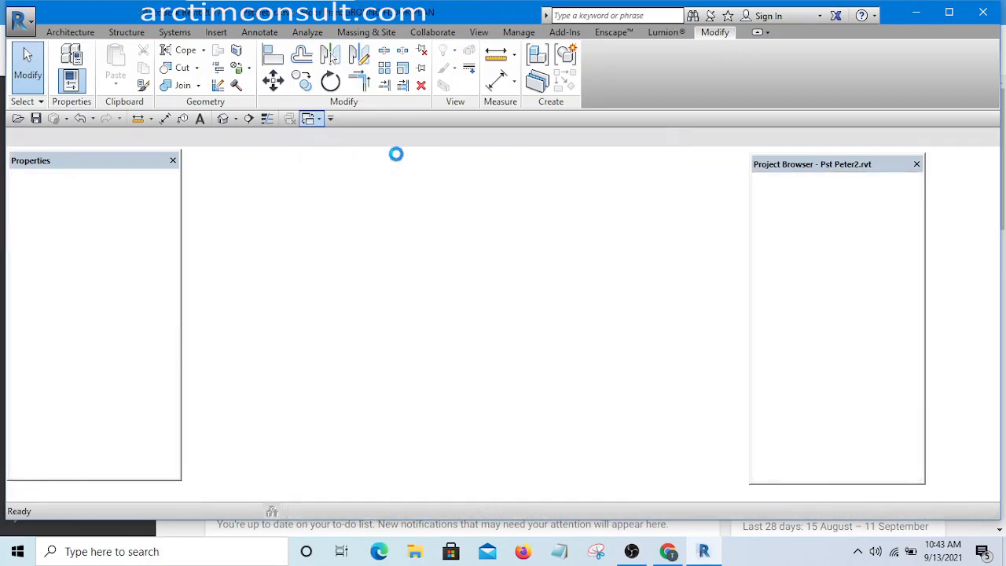
scroll(409, 204, "down", 3)
scroll(440, 267, "up", 1)
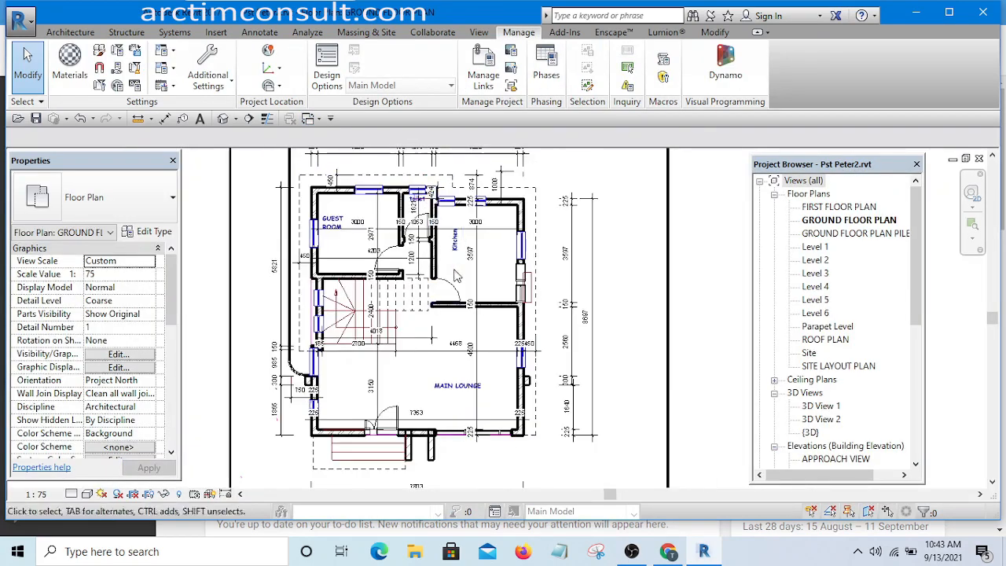
scroll(458, 305, "up", 1)
scroll(478, 281, "up", 1)
scroll(479, 283, "down", 2)
scroll(503, 299, "up", 1)
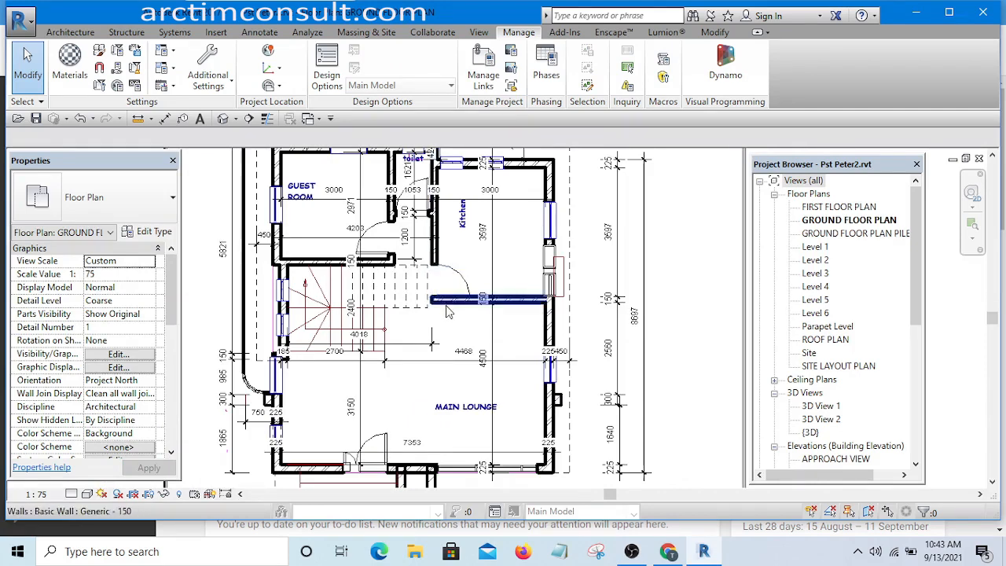
left_click(311, 120)
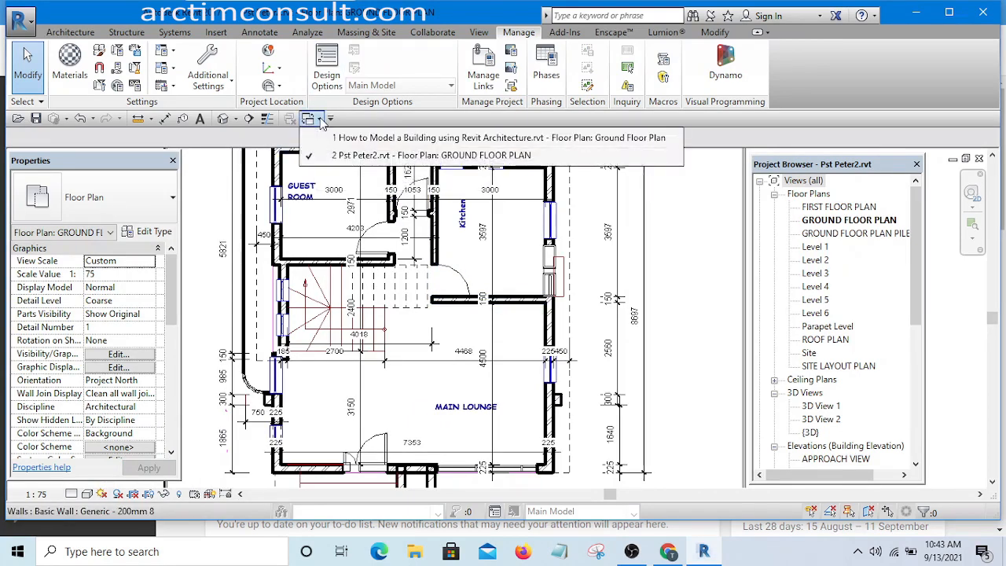
left_click(408, 141)
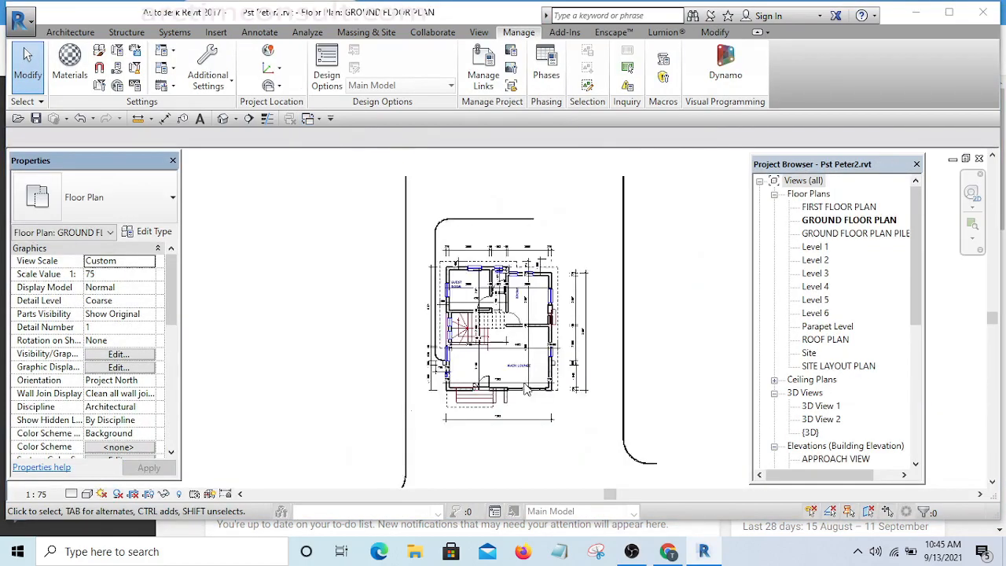
Examine the main lounge and staircase dimensions in the reference ground floor plan, including the vertical string beside the stairs, and return to the working plan
scroll(507, 366, "up", 5)
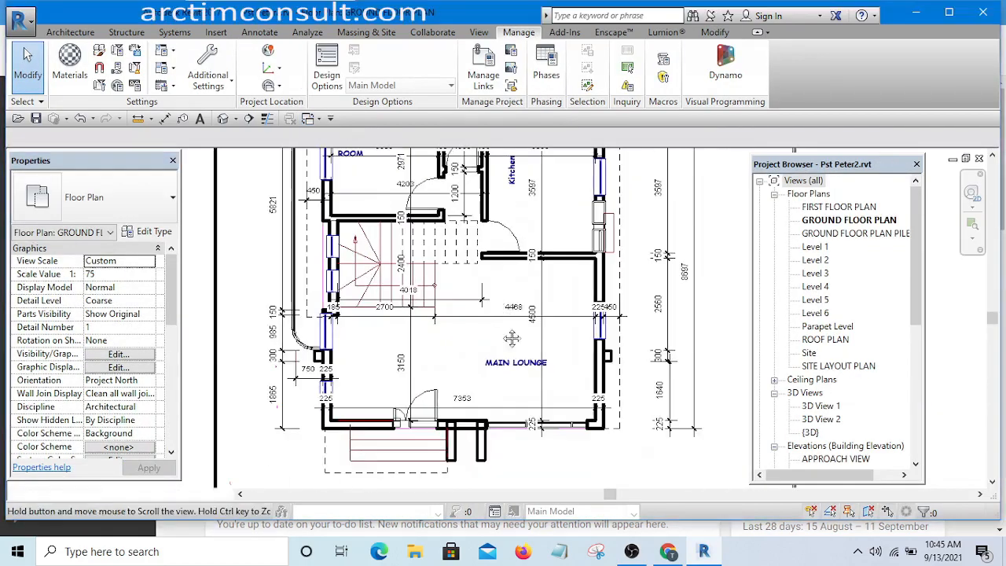
scroll(507, 366, "down", 3)
scroll(511, 362, "up", 4)
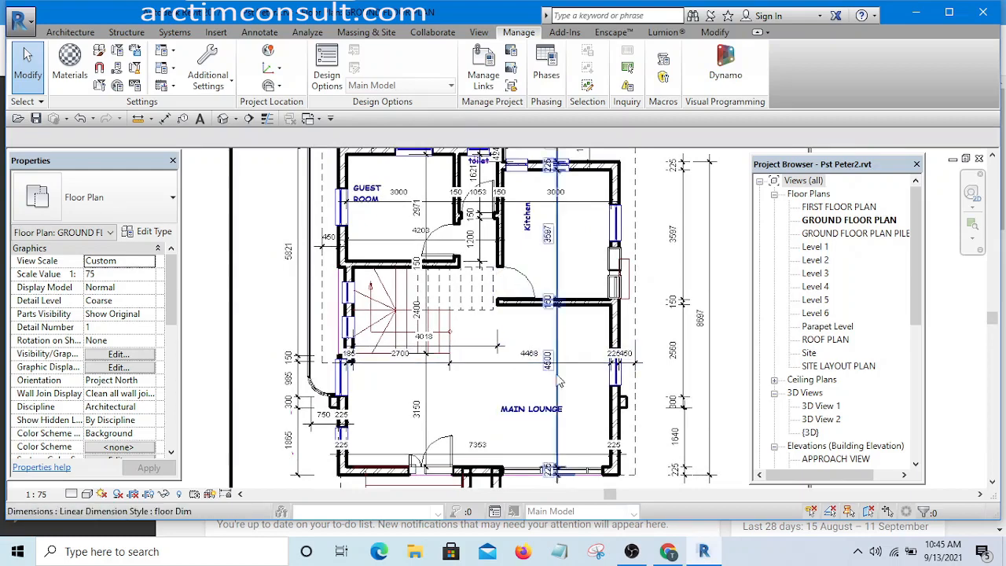
scroll(526, 293, "down", 4)
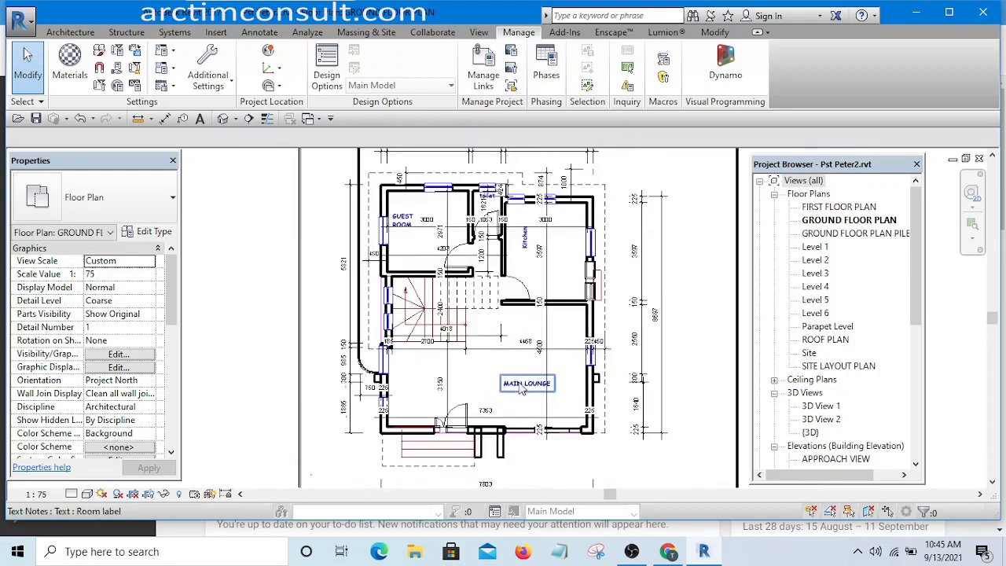
scroll(441, 326, "up", 4)
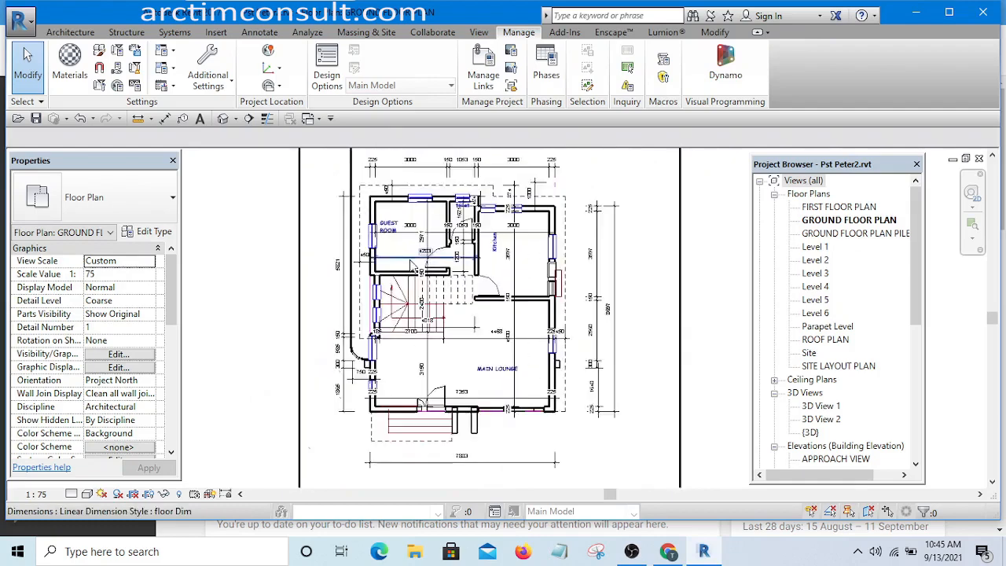
middle_click_drag(448, 412, 457, 361)
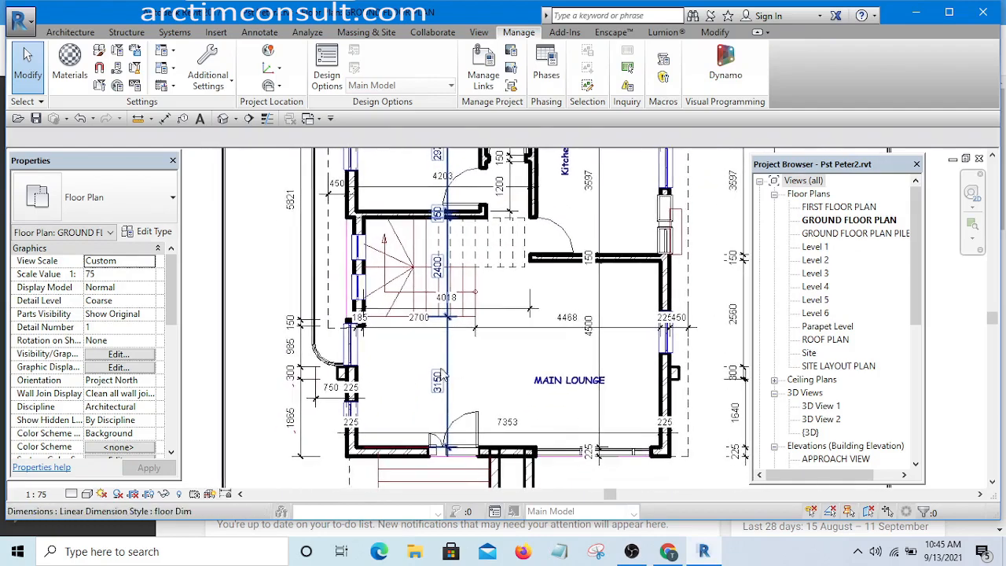
scroll(435, 420, "up", 3)
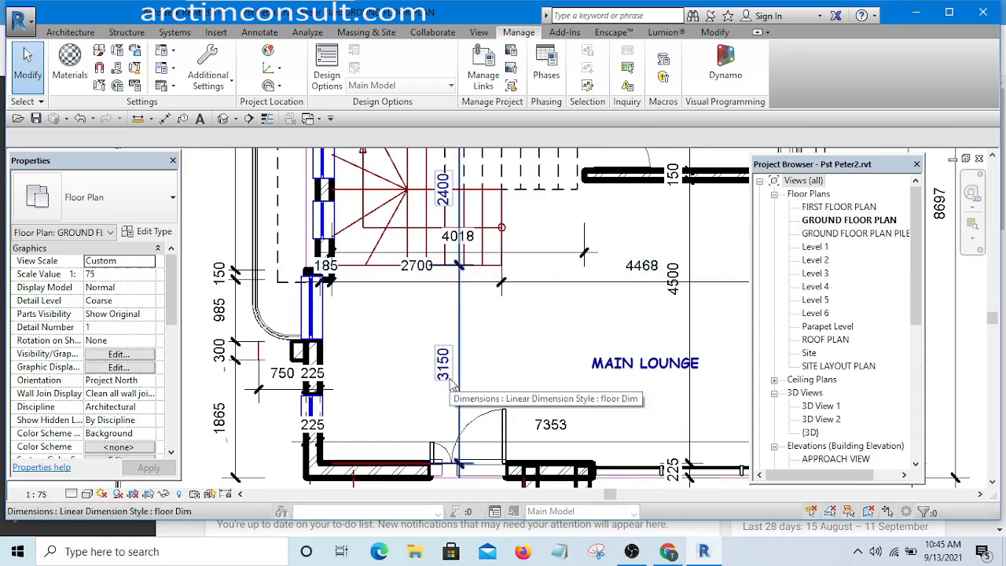
scroll(454, 337, "down", 4)
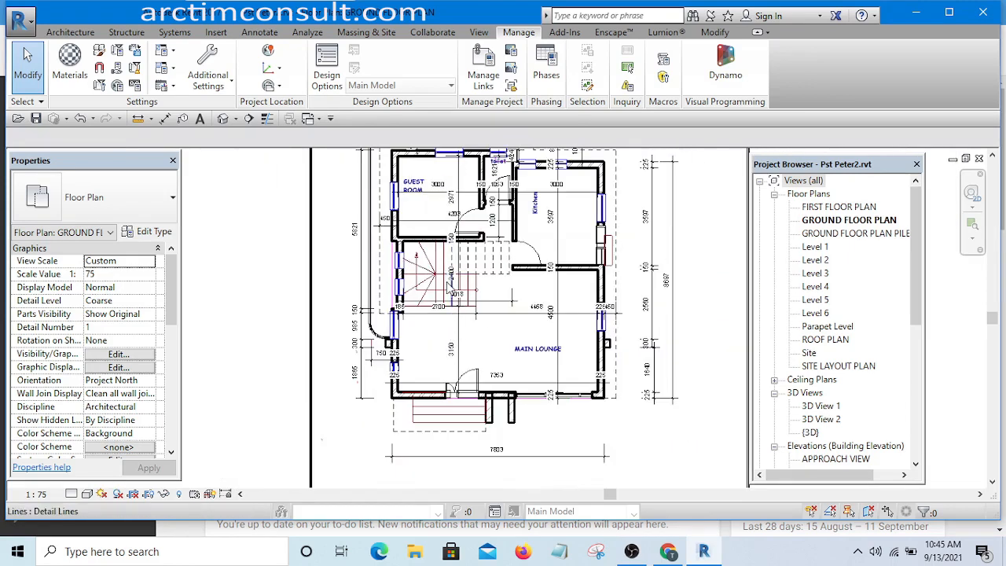
scroll(450, 291, "up", 3)
scroll(460, 204, "down", 4)
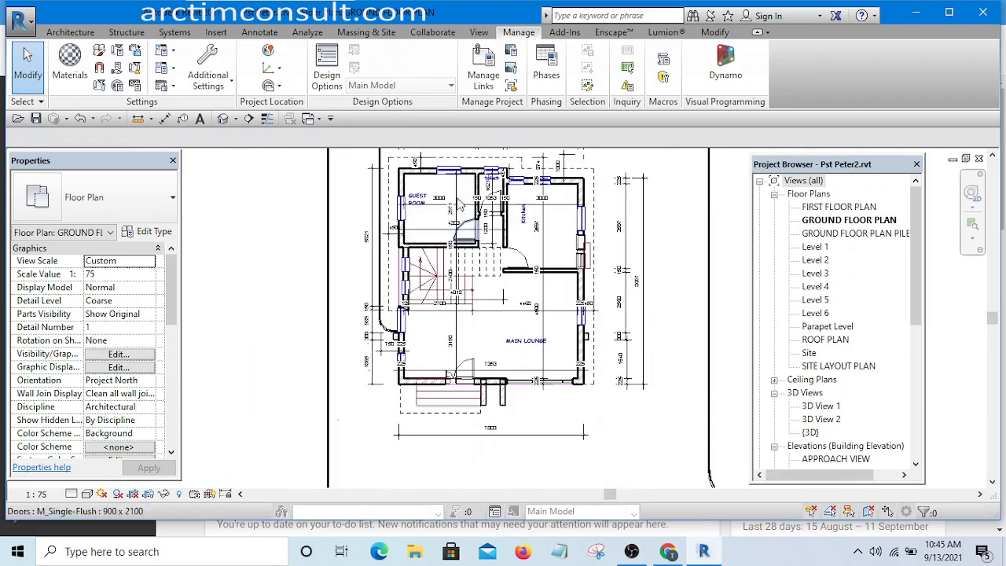
left_click(319, 122)
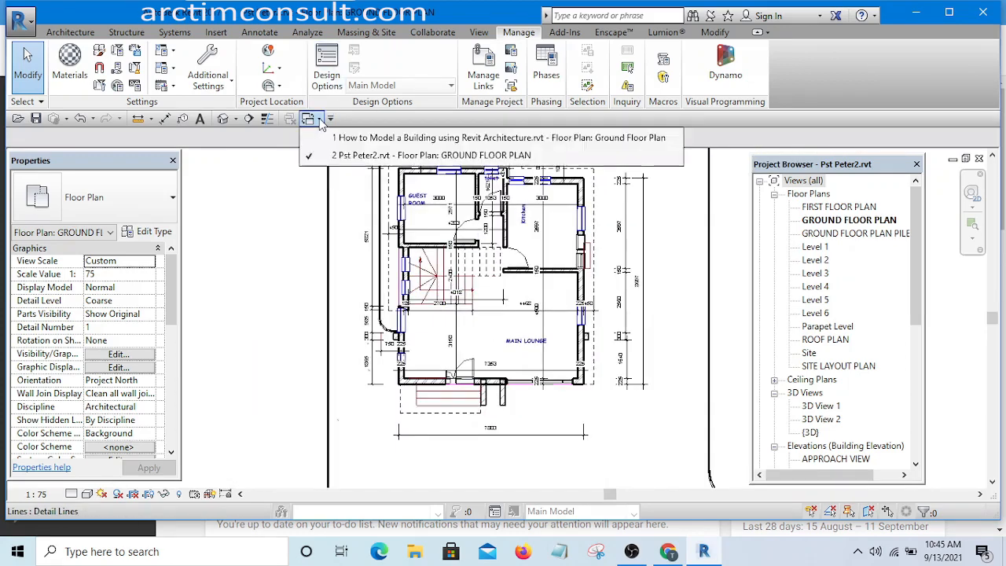
left_click(379, 139)
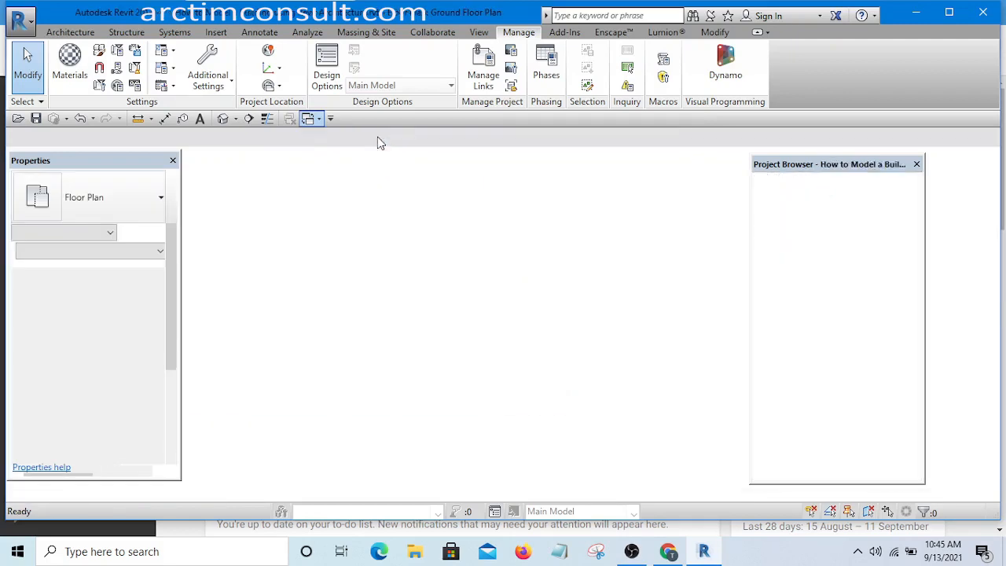
scroll(366, 350, "up", 6)
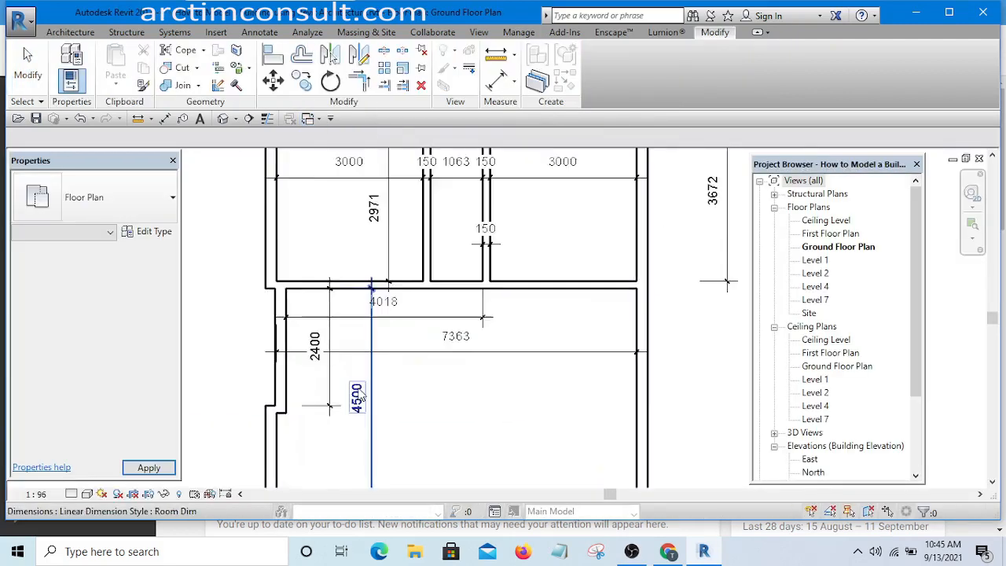
scroll(378, 294, "down", 6)
scroll(363, 360, "up", 2)
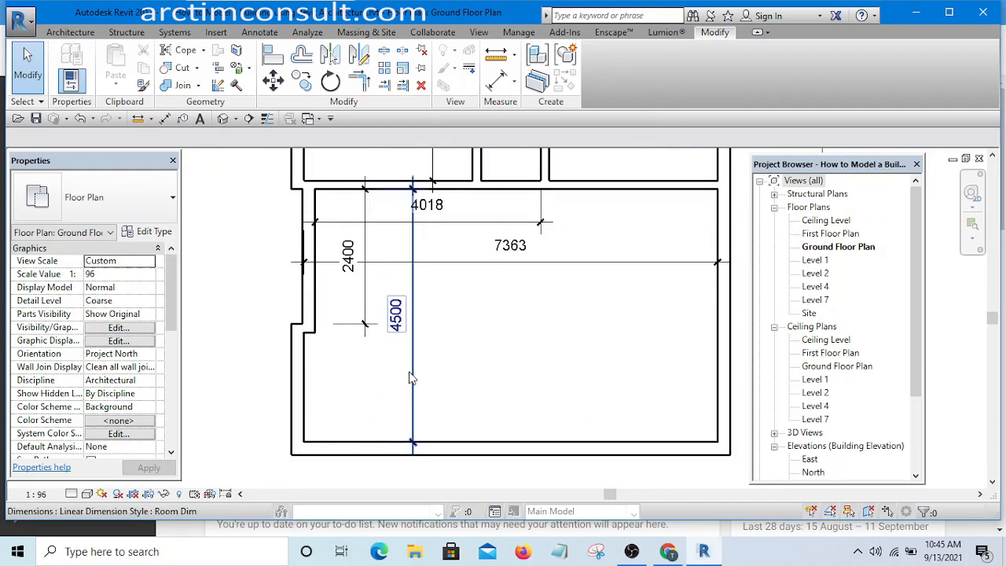
left_click(435, 238)
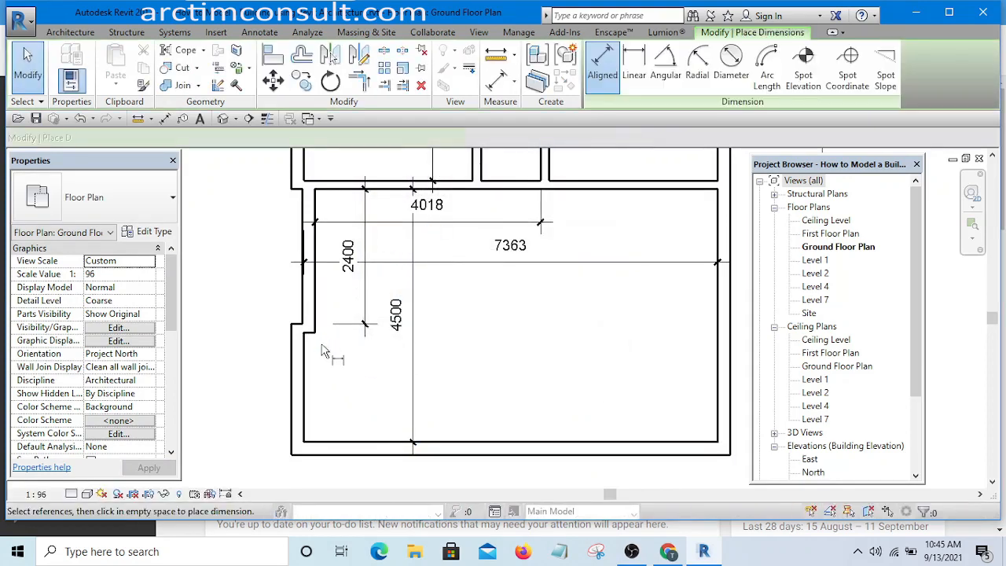
left_click(368, 333)
key("Escape")
key("Escape")
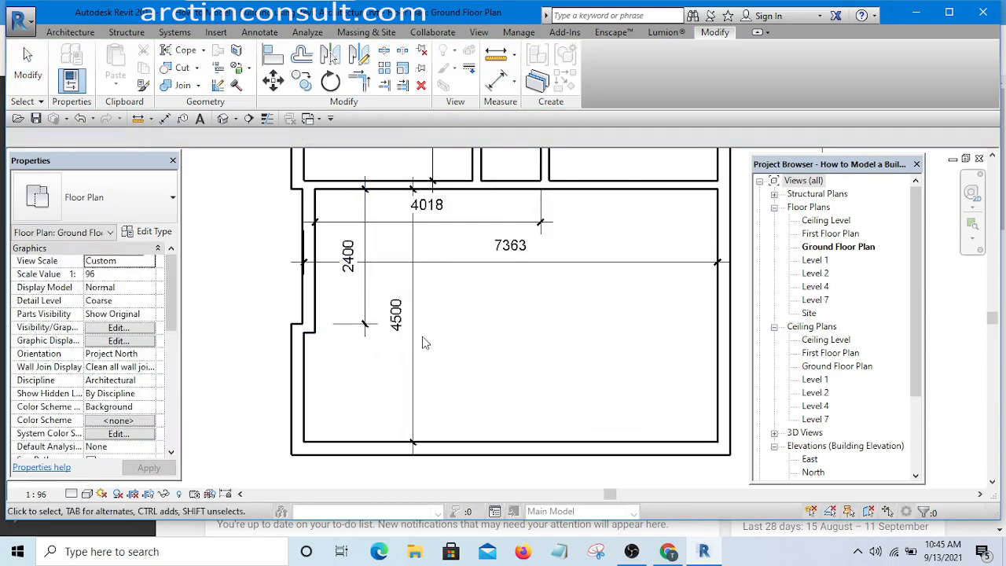
Draw a horizontal Thin Lines detail line about 3800 mm long from the left wall's inner face, level with the lower end of the 2400 dimension
scroll(338, 353, "up", 3)
scroll(338, 354, "down", 3)
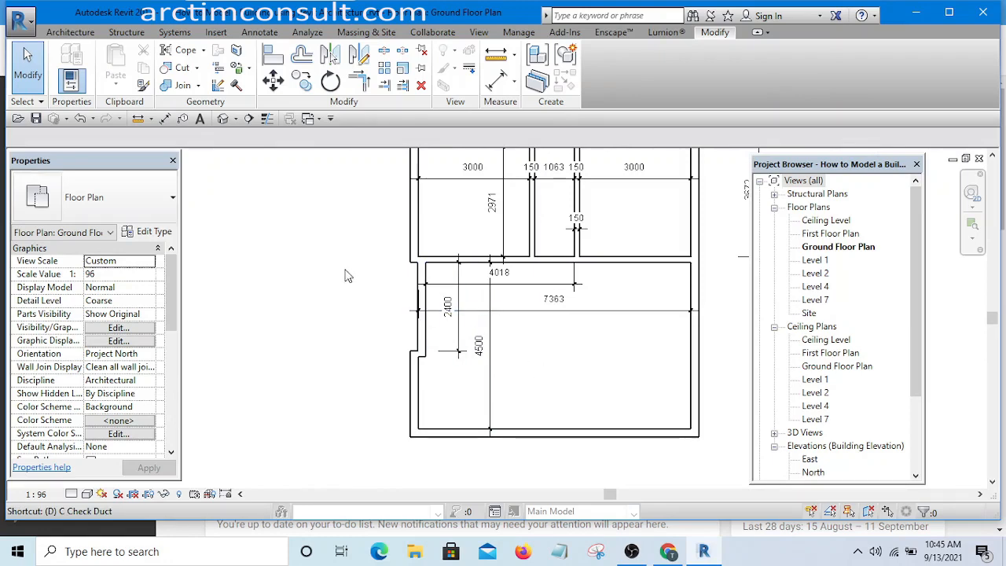
scroll(344, 261, "down", 3)
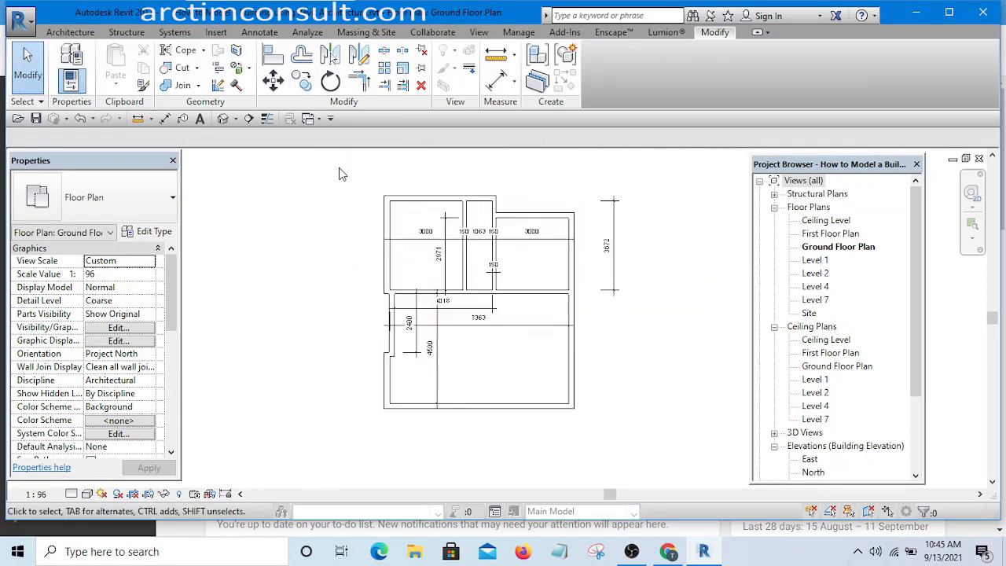
middle_click_drag(338, 216, 276, 228)
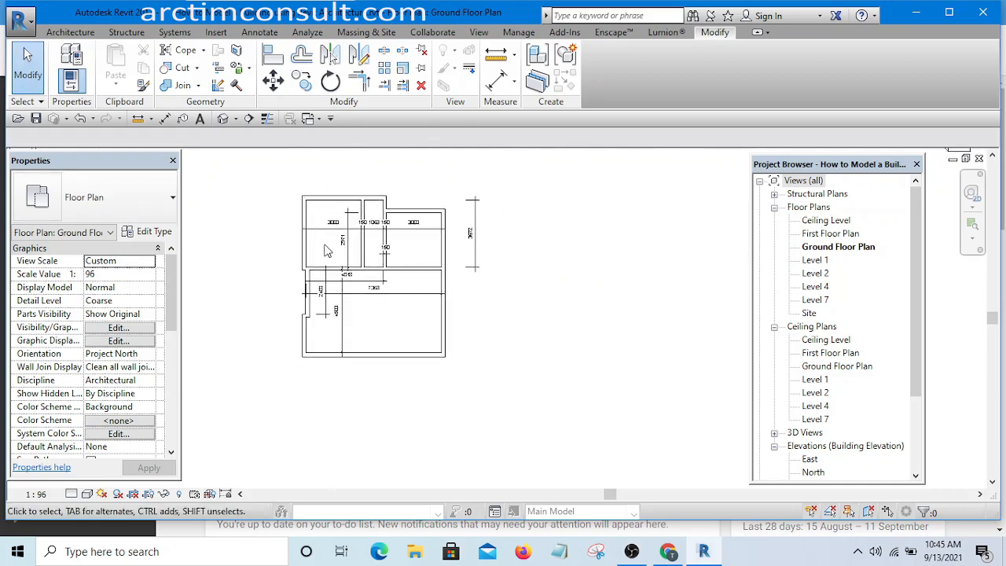
scroll(330, 205, "up", 3)
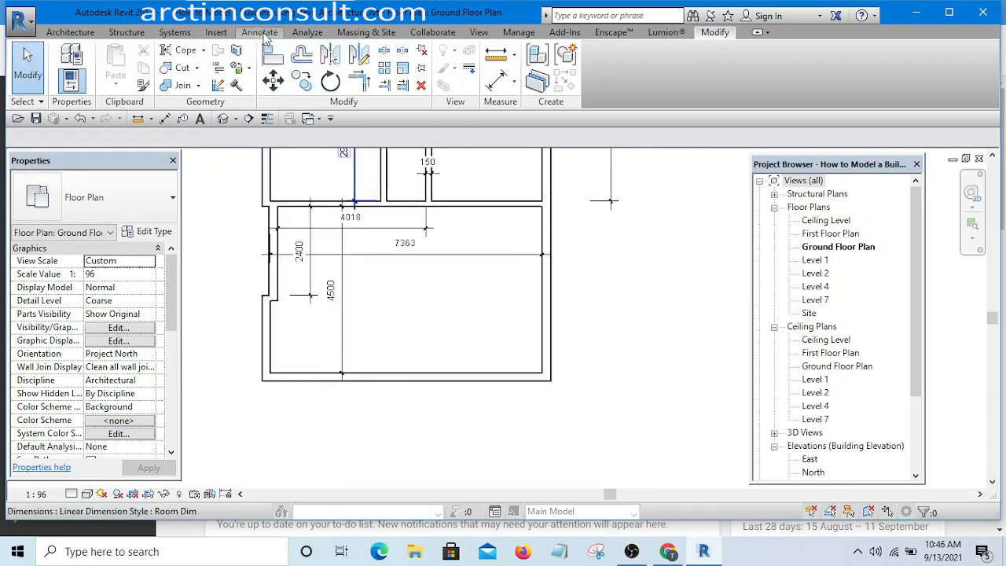
left_click(259, 32)
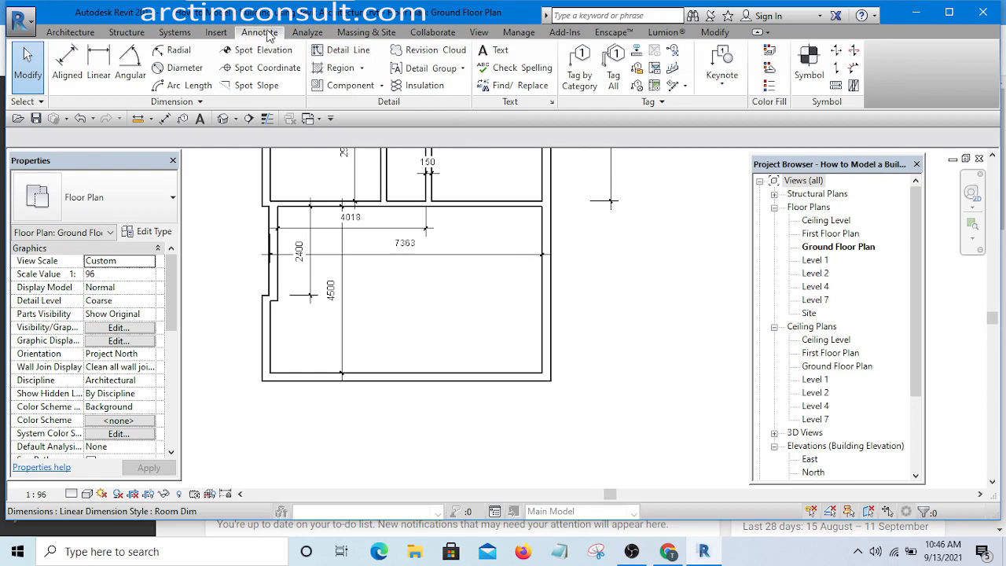
left_click(346, 55)
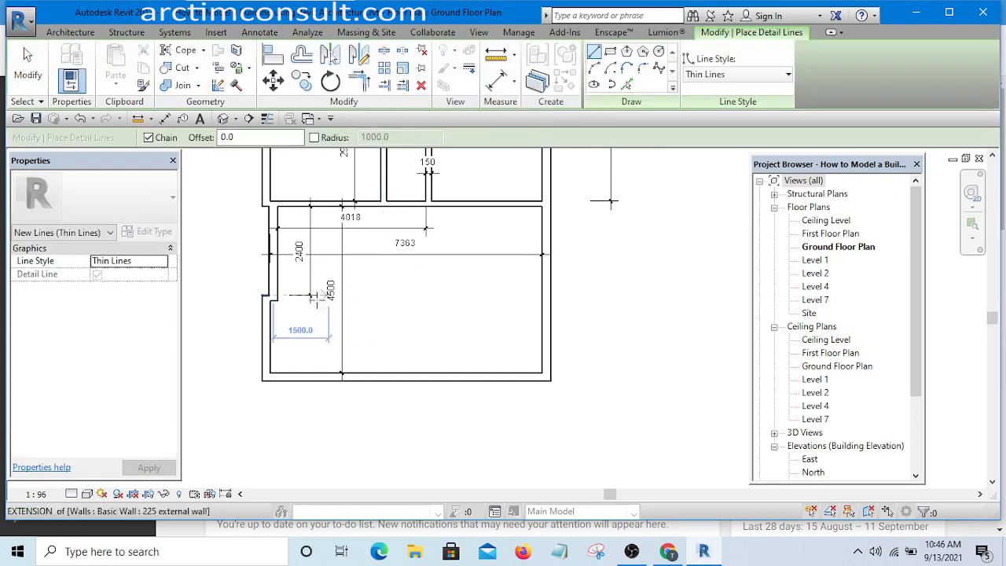
scroll(315, 297, "up", 5)
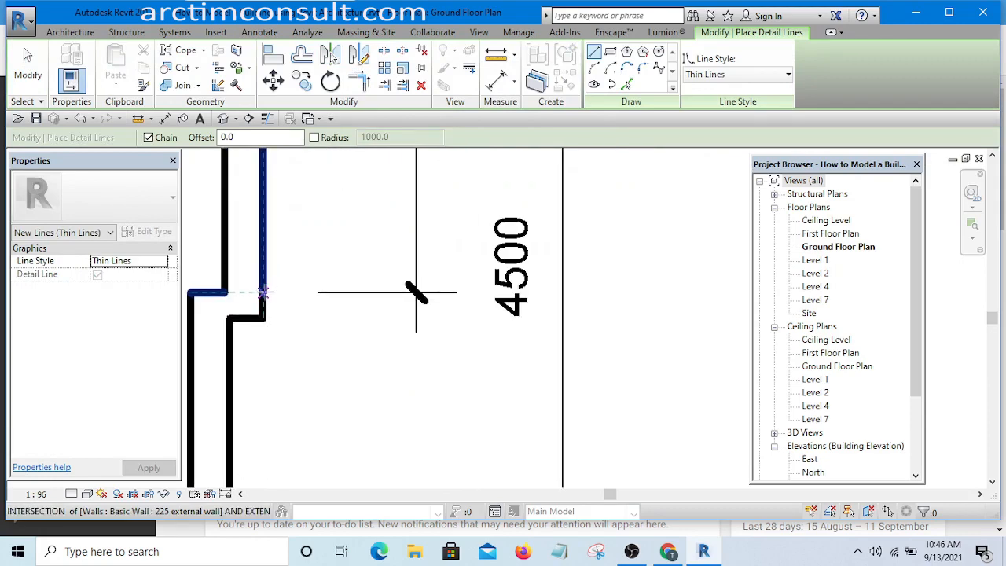
left_click(264, 292)
scroll(271, 292, "down", 4)
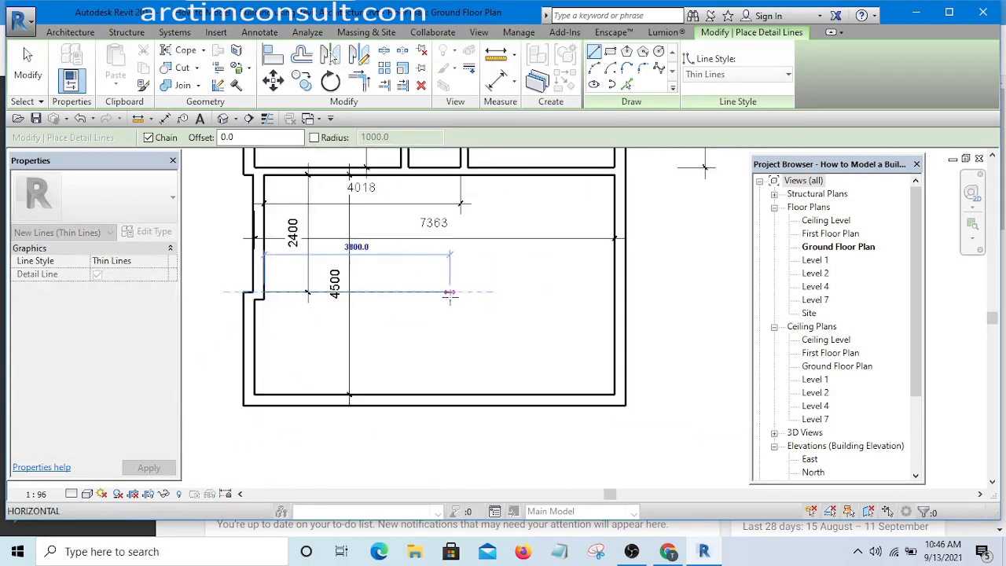
left_click(449, 292)
key("Escape")
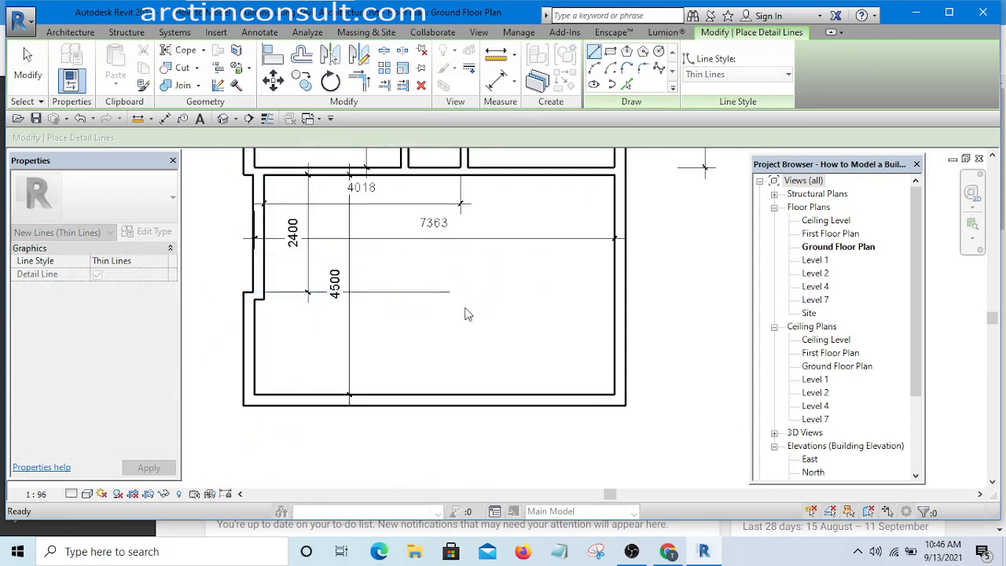
key("Escape")
scroll(299, 294, "up", 4)
scroll(298, 294, "down", 4)
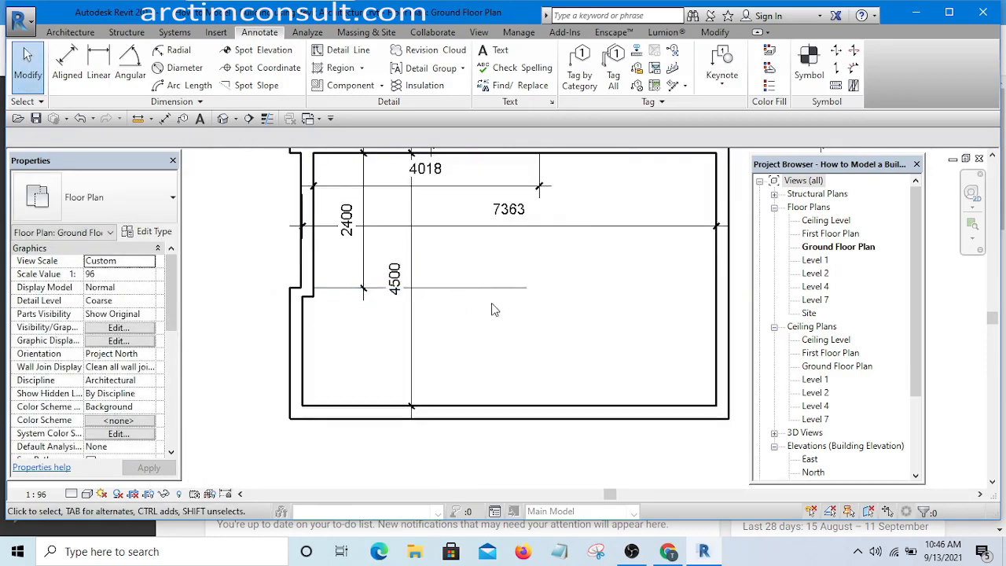
scroll(420, 322, "up", 4)
scroll(516, 296, "down", 4)
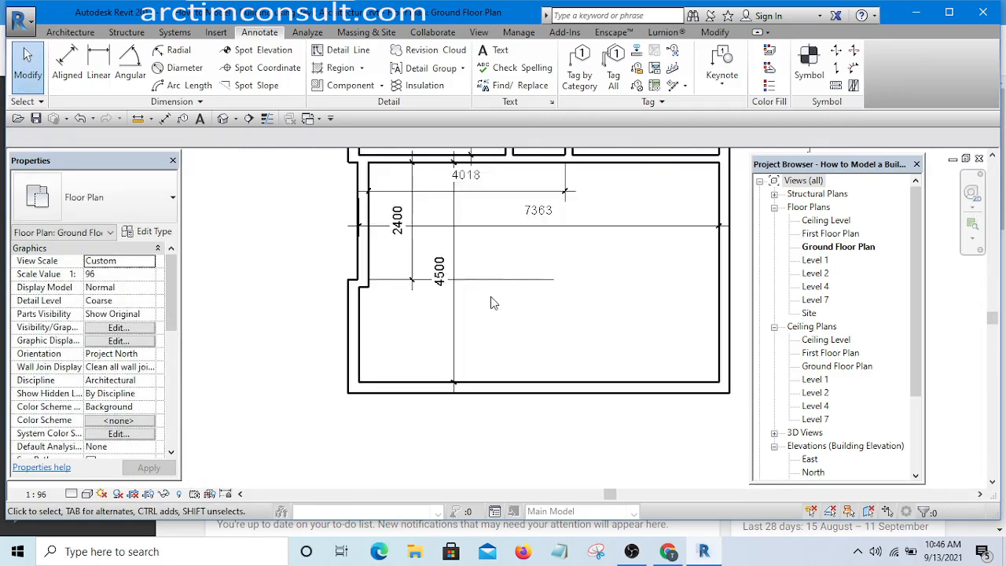
scroll(469, 285, "up", 4)
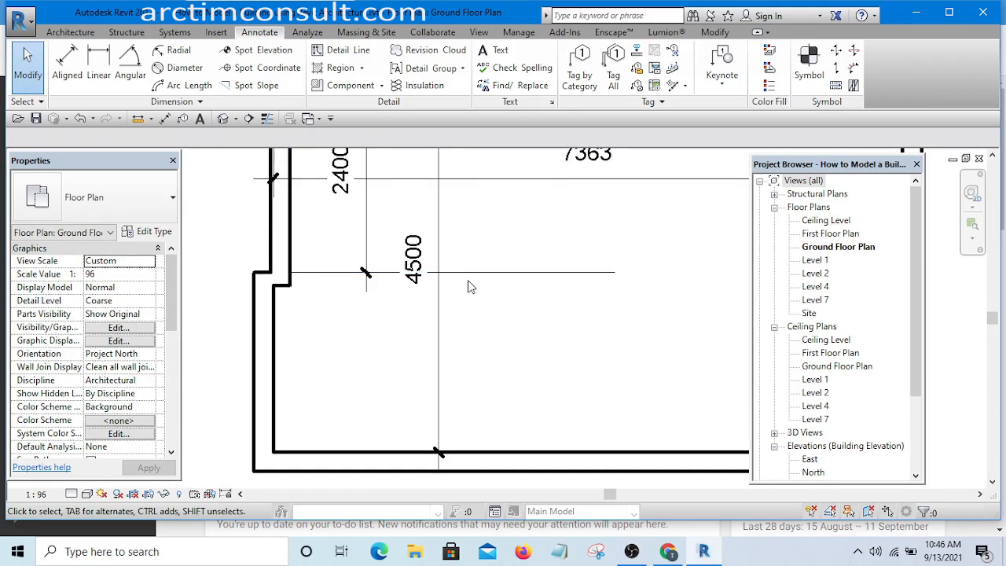
scroll(476, 287, "down", 3)
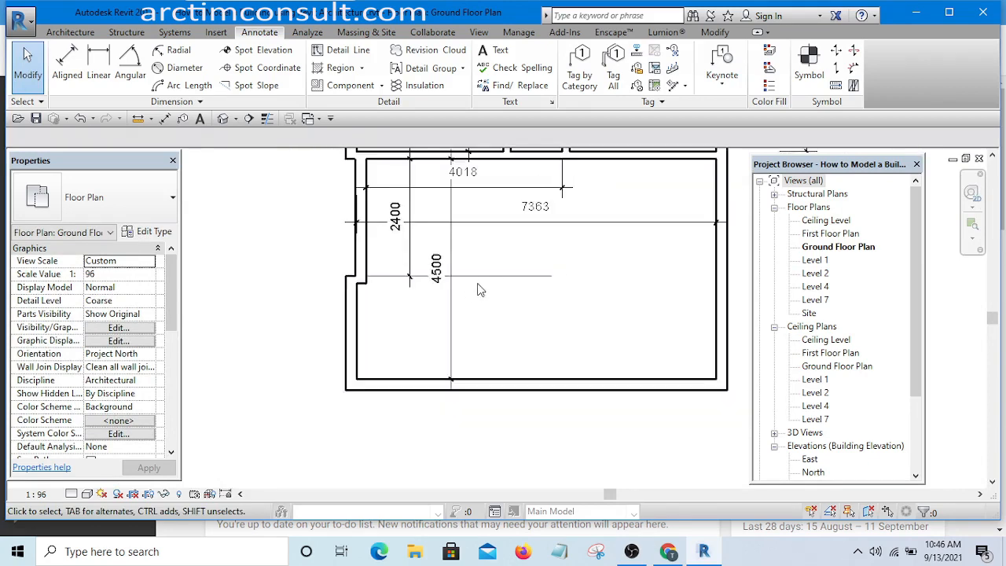
scroll(508, 332, "up", 2)
scroll(473, 309, "up", 2)
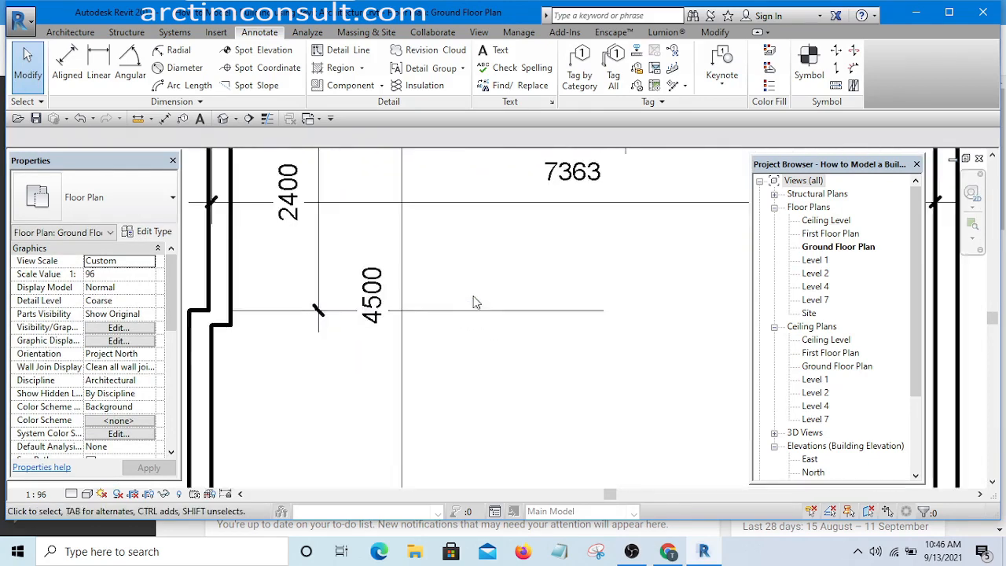
Add an aligned dimension between the horizontal detail line and the inner face of the lounge's bottom wall
scroll(472, 297, "down", 1)
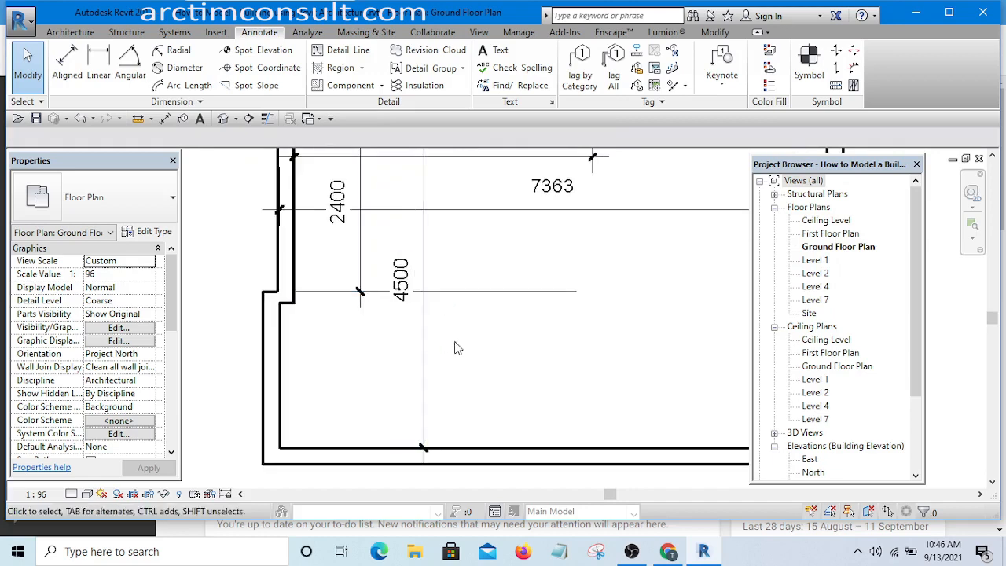
key("i")
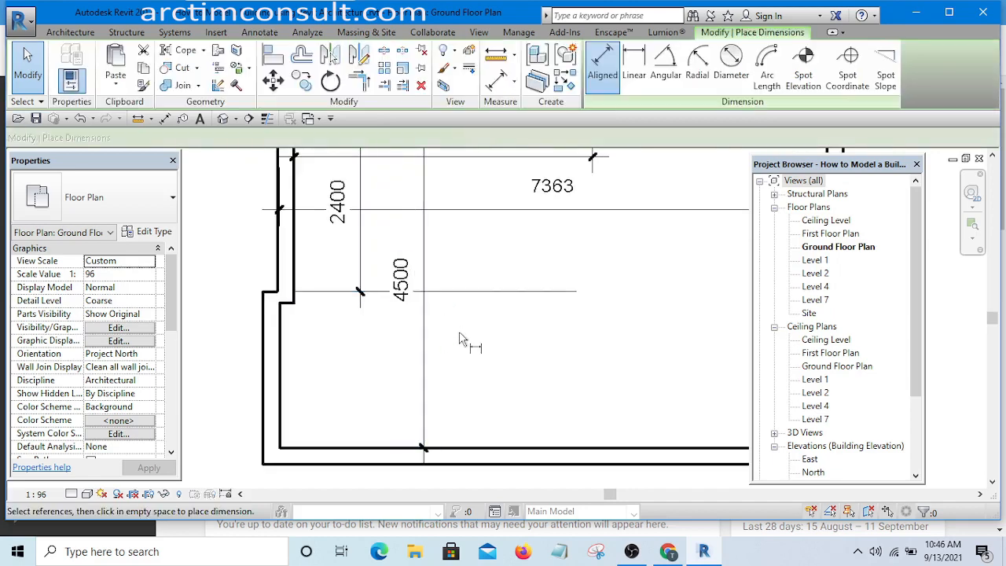
left_click(457, 291)
left_click(350, 446)
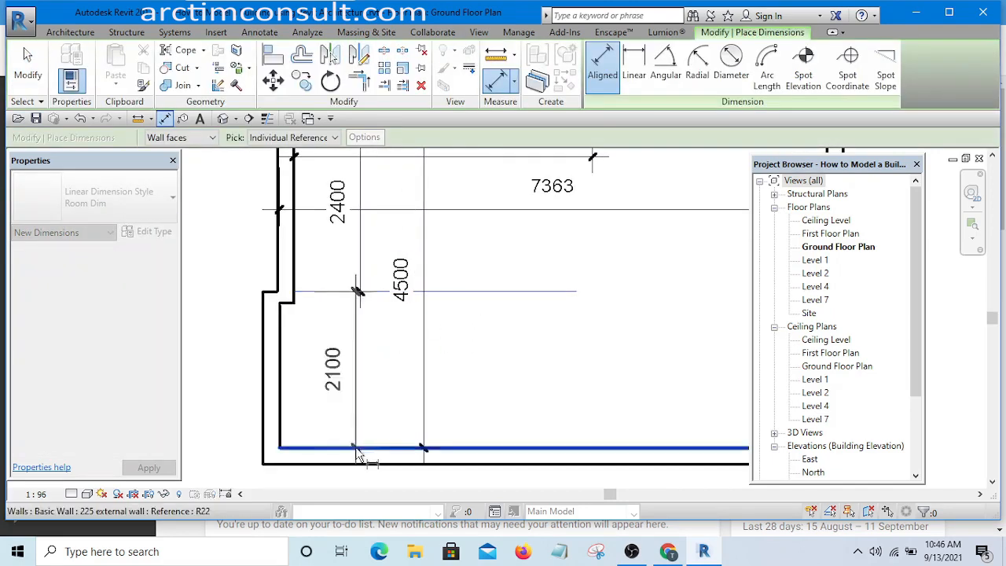
left_click(348, 416)
scroll(503, 330, "down", 2)
key("Escape")
key("Escape")
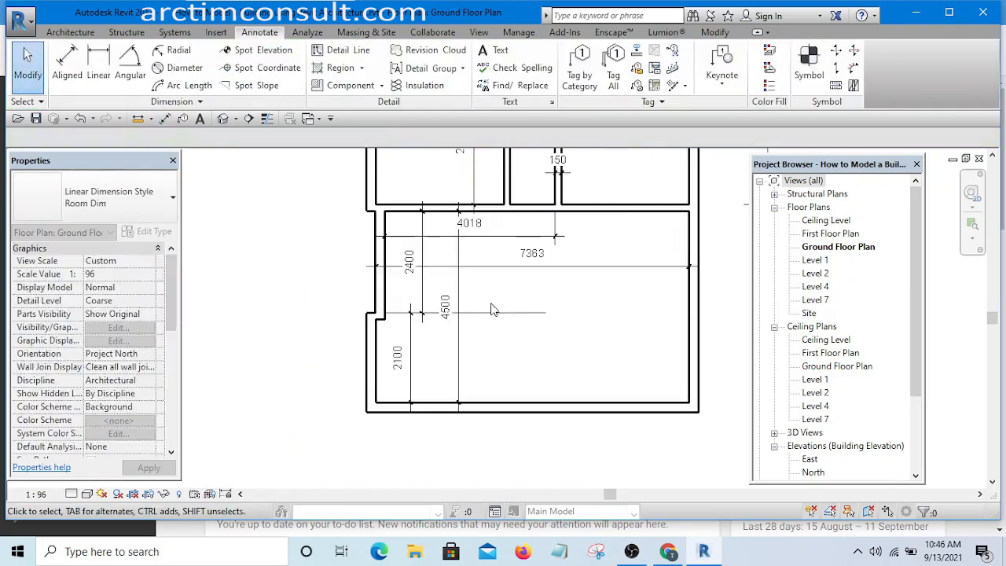
Set the detail line's distance from the bottom wall's inner face to 3150 mm
left_click(476, 314)
left_click(400, 357)
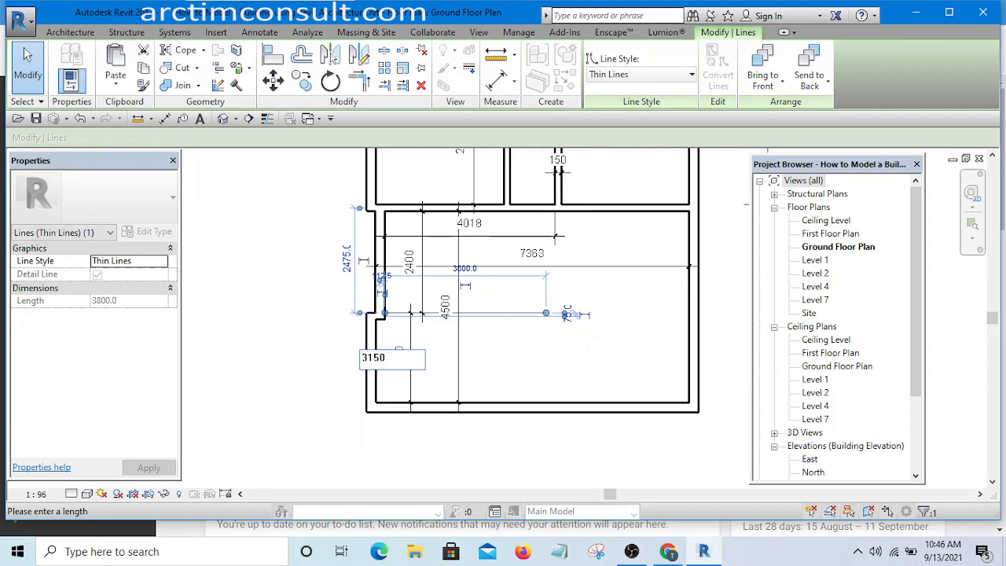
type("3150")
key("Return")
left_click(485, 345)
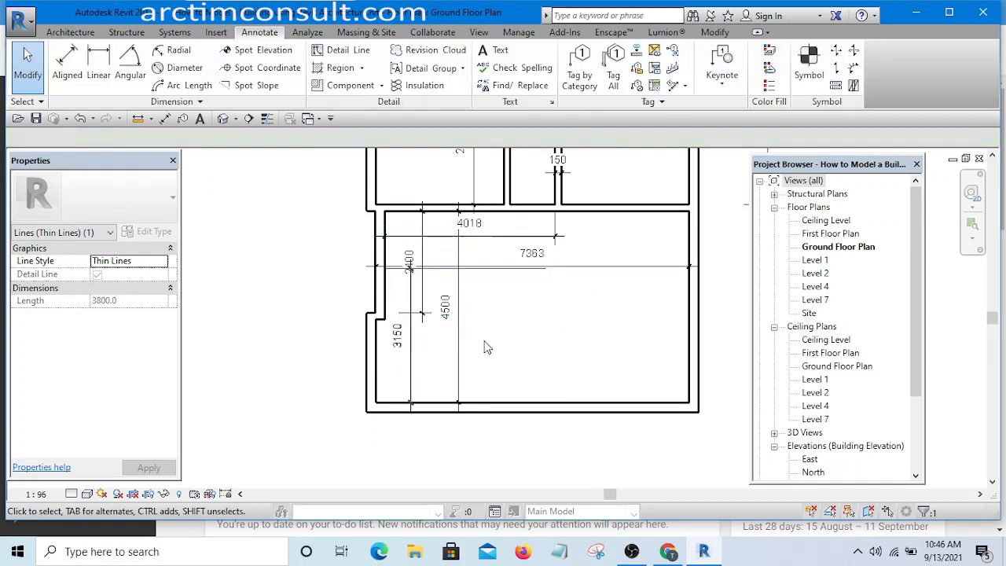
scroll(381, 318, "up", 4)
scroll(381, 315, "down", 3)
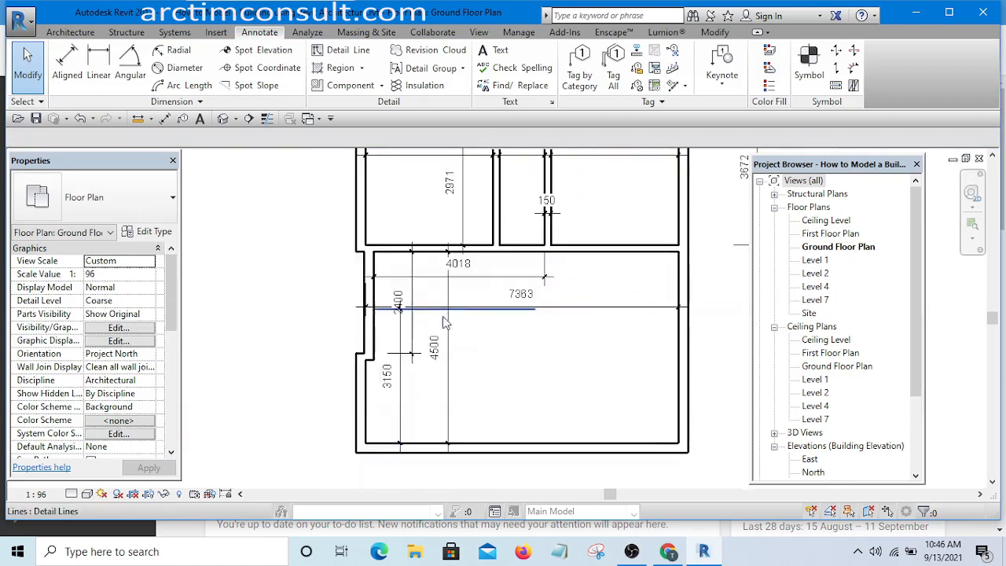
Move the 2400 dimension out of the lounge to just outside the building's left wall
scroll(421, 316, "up", 1)
left_click_drag(409, 322, 295, 304)
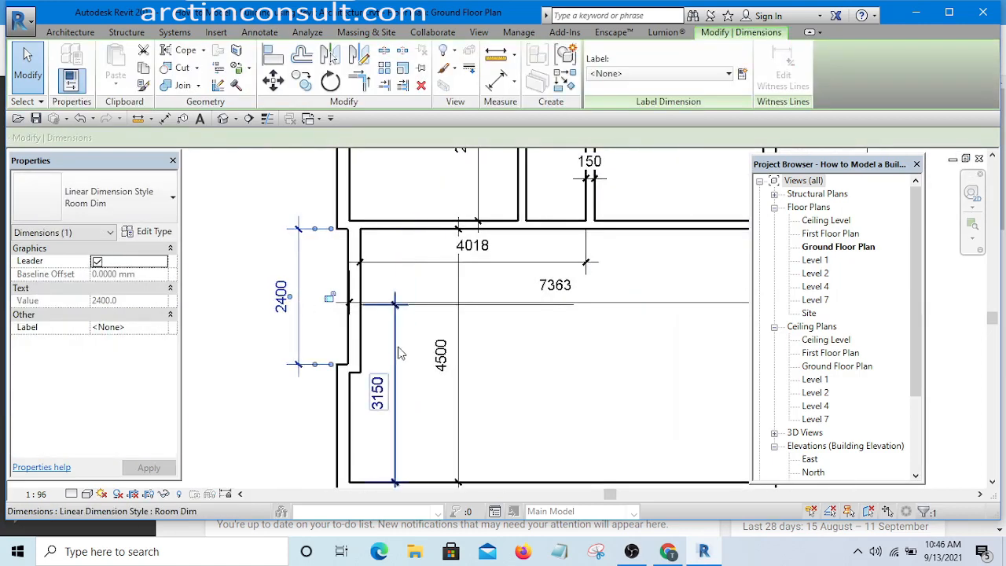
scroll(401, 315, "up", 3)
scroll(424, 302, "down", 5)
scroll(472, 289, "up", 3)
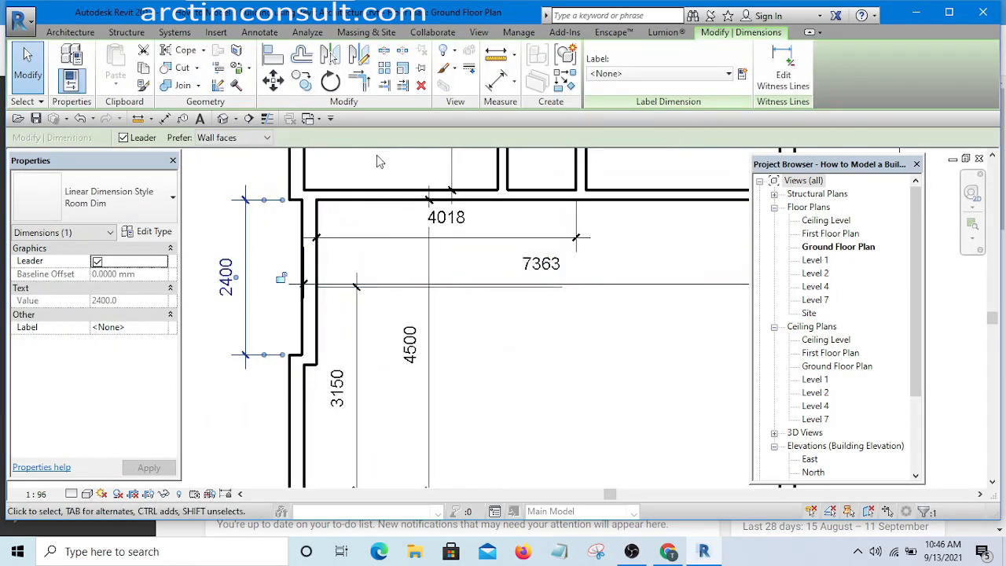
Copy the horizontal 150 internal wall about 995 mm down into the lounge
scroll(370, 293, "down", 4)
middle_click_drag(388, 213, 391, 285)
scroll(378, 330, "up", 2)
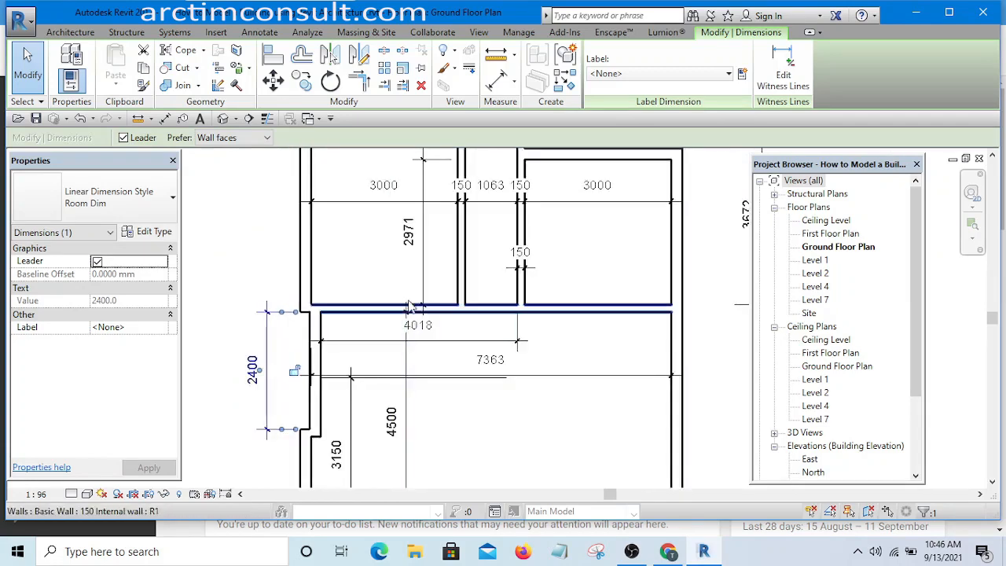
scroll(393, 322, "down", 4)
scroll(395, 314, "up", 5)
left_click(532, 287)
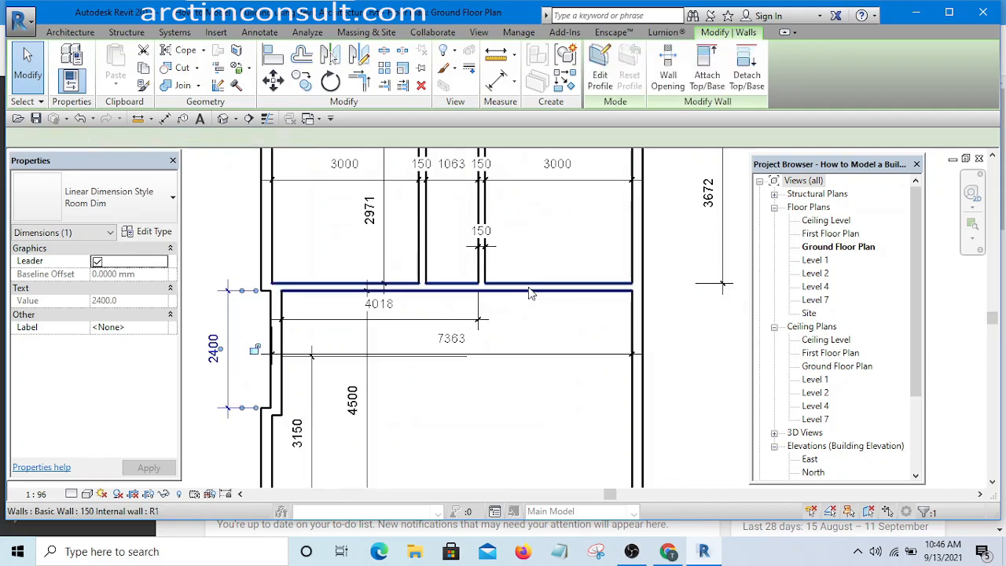
left_click_drag(533, 287, 535, 336)
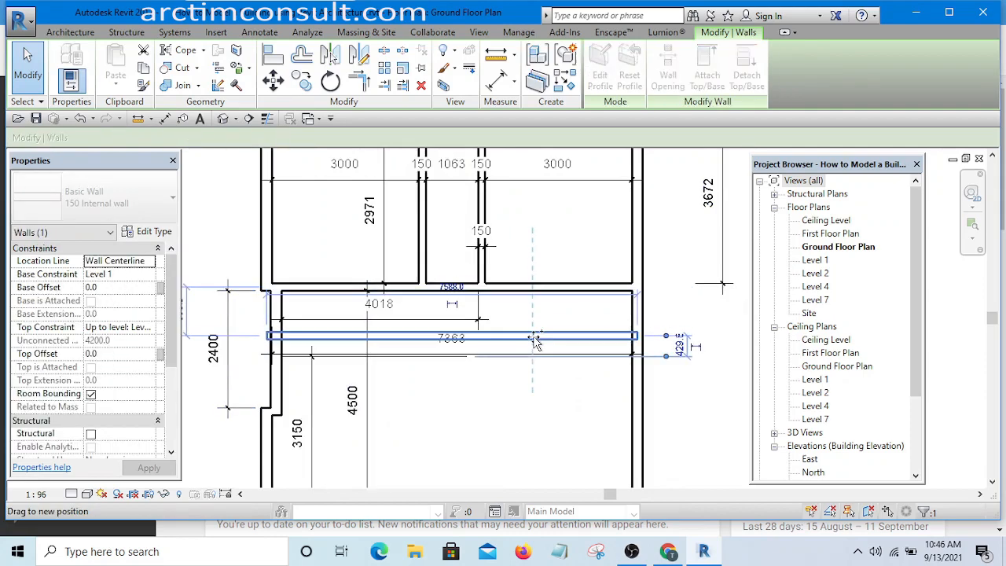
left_click(555, 421)
scroll(517, 391, "down", 3)
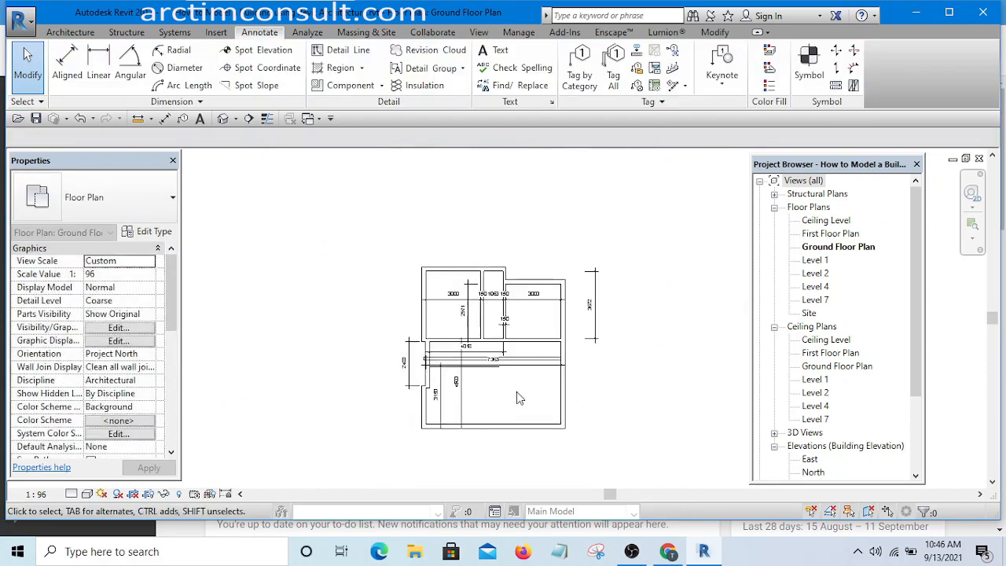
Extend the 150 wall on the right of the 1063 corridor down to the copied horizontal wall
scroll(517, 391, "up", 1)
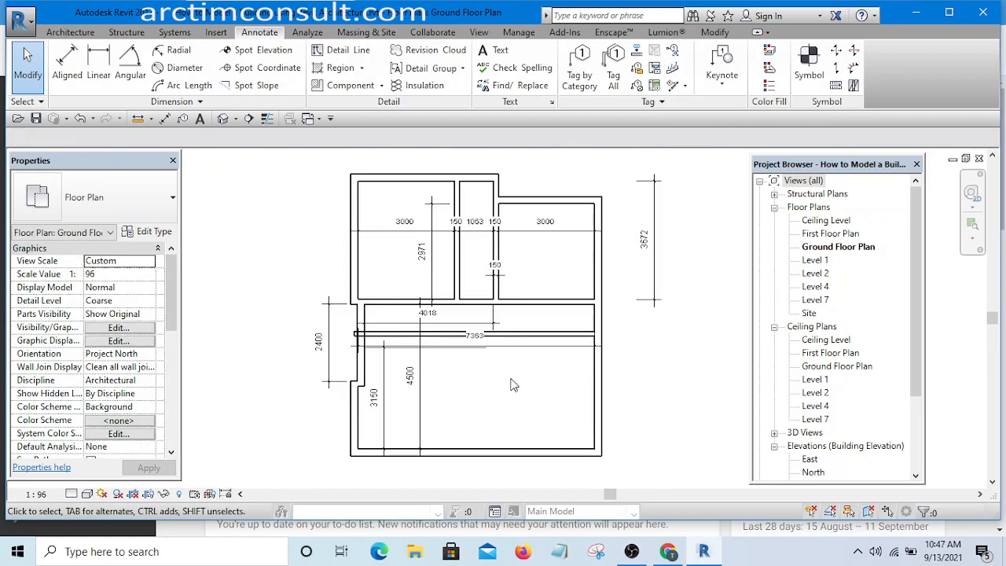
scroll(512, 385, "up", 2)
middle_click_drag(510, 372, 517, 396)
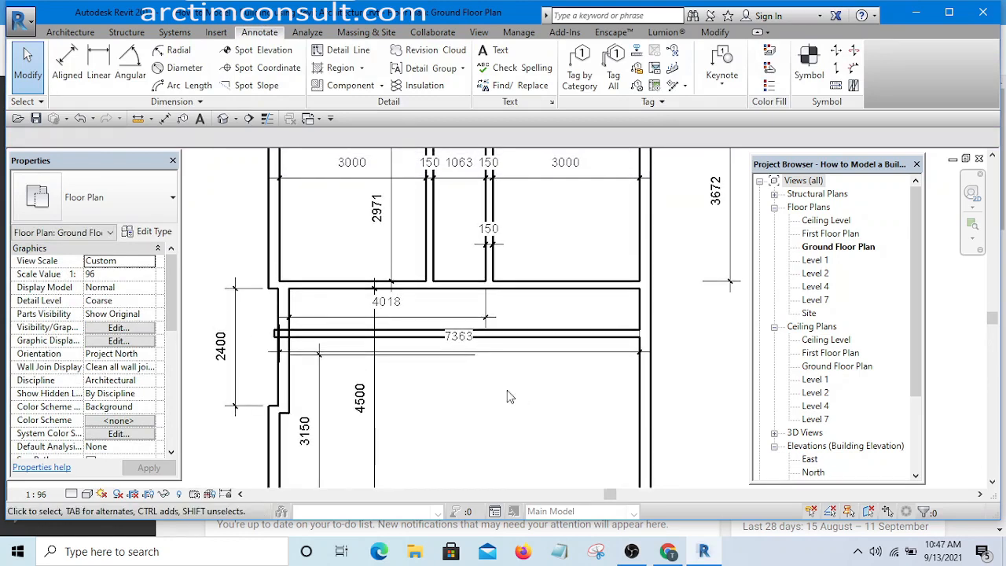
scroll(509, 362, "up", 1)
scroll(495, 315, "down", 2)
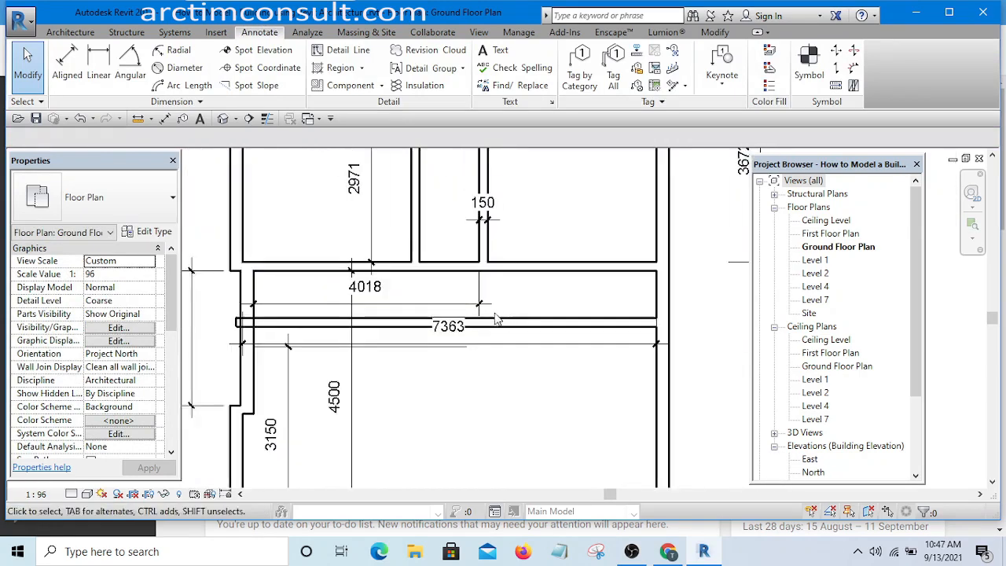
scroll(488, 307, "up", 1)
scroll(487, 367, "up", 1)
key("e")
key("x")
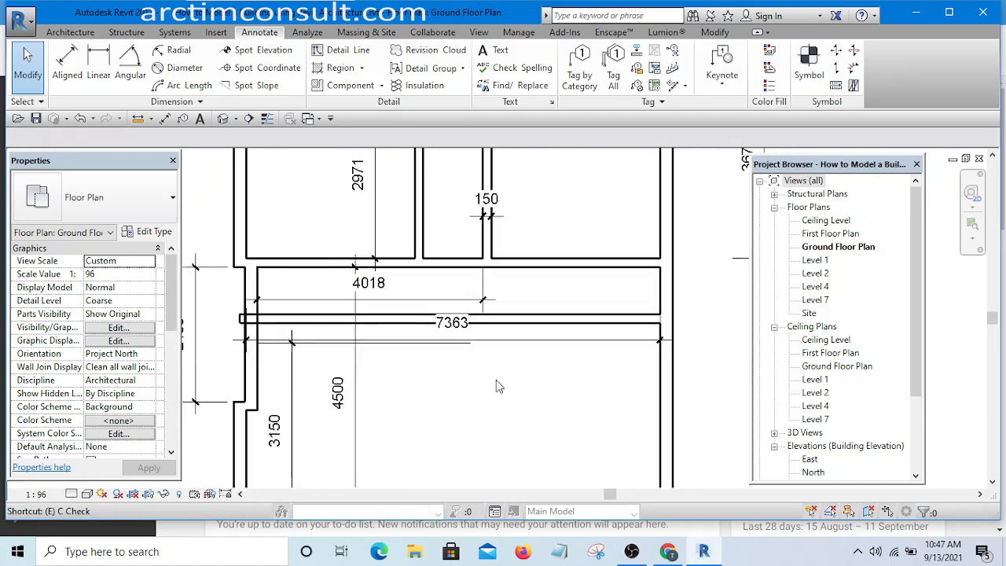
scroll(518, 320, "up", 1)
left_click(519, 322)
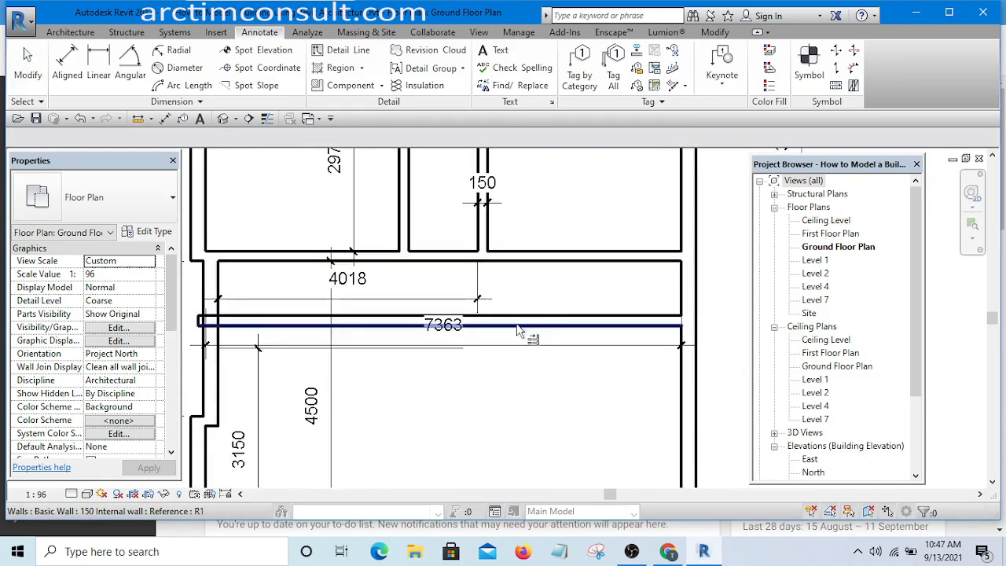
left_click(488, 229)
scroll(480, 293, "up", 1)
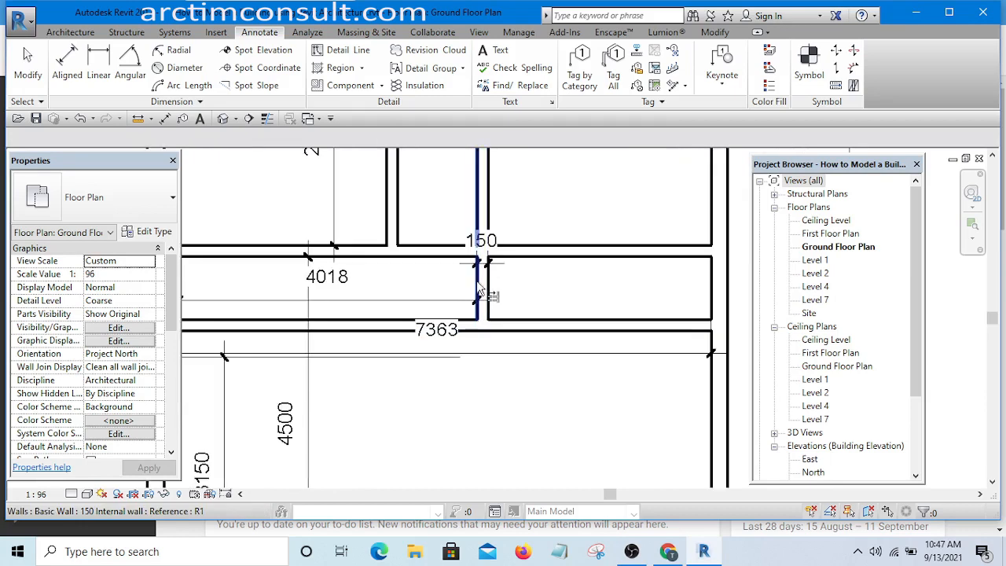
Trim both horizontal internal walls at the extended wall, keeping the lower one's right part and the upper one's left part
left_click(478, 284)
left_click(545, 321)
scroll(541, 322, "down", 3)
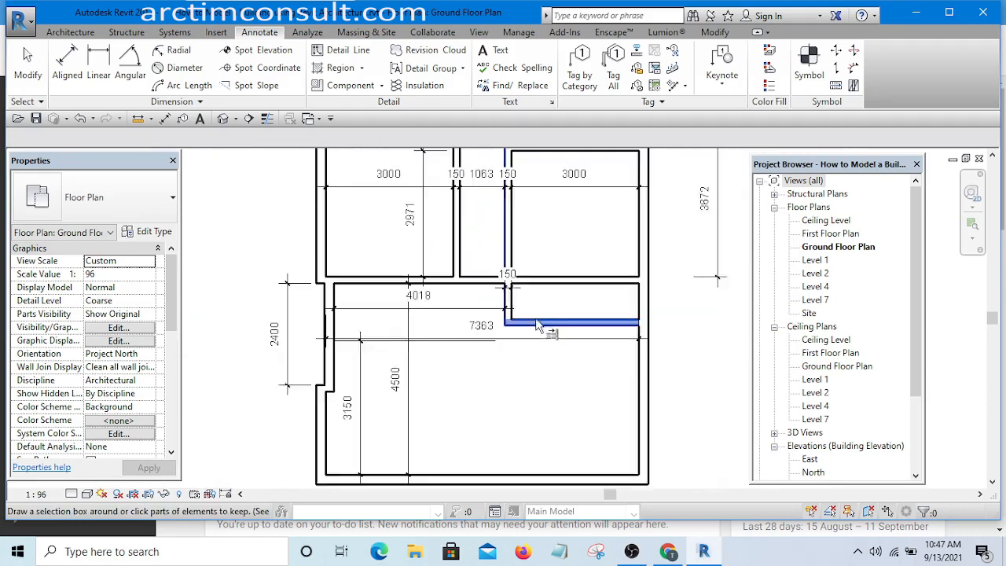
scroll(548, 266, "up", 1)
left_click(504, 259)
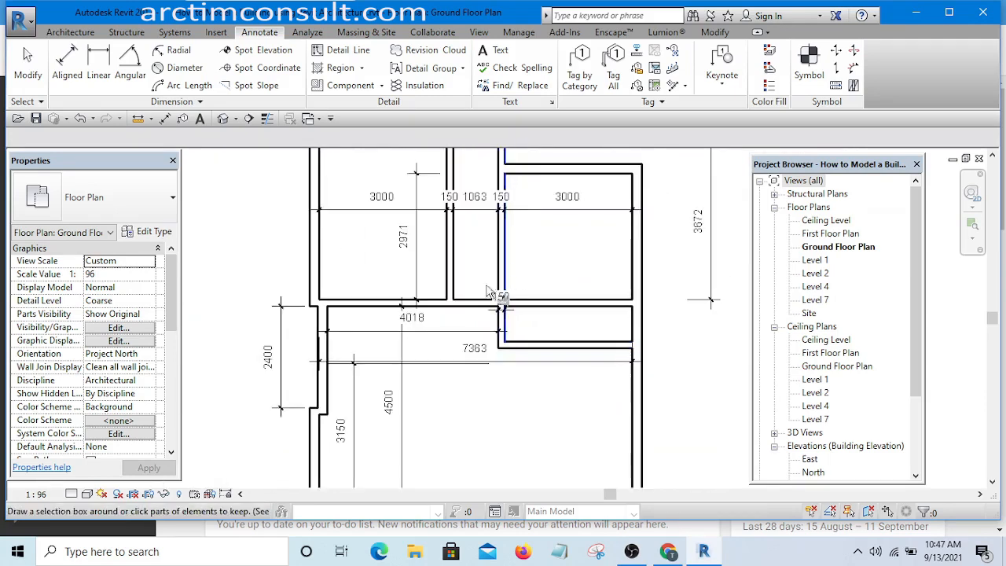
left_click(477, 299)
right_click(522, 253)
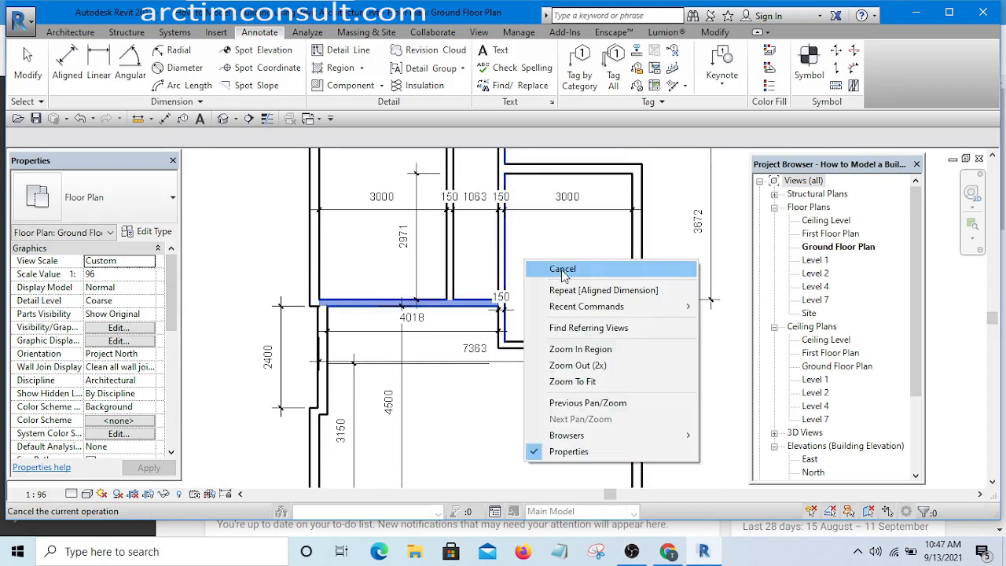
left_click(550, 265)
Move the 7363 dimension down close to the lounge's bottom wall, clear of the detail line
scroll(488, 267, "down", 3)
scroll(484, 327, "up", 3)
scroll(484, 327, "down", 4)
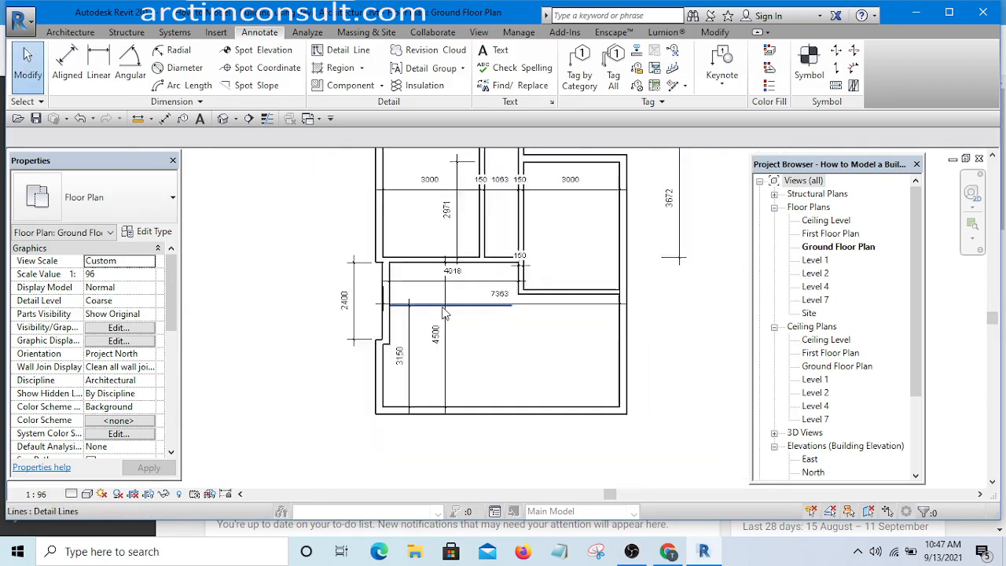
scroll(510, 250, "up", 2)
scroll(510, 243, "down", 1)
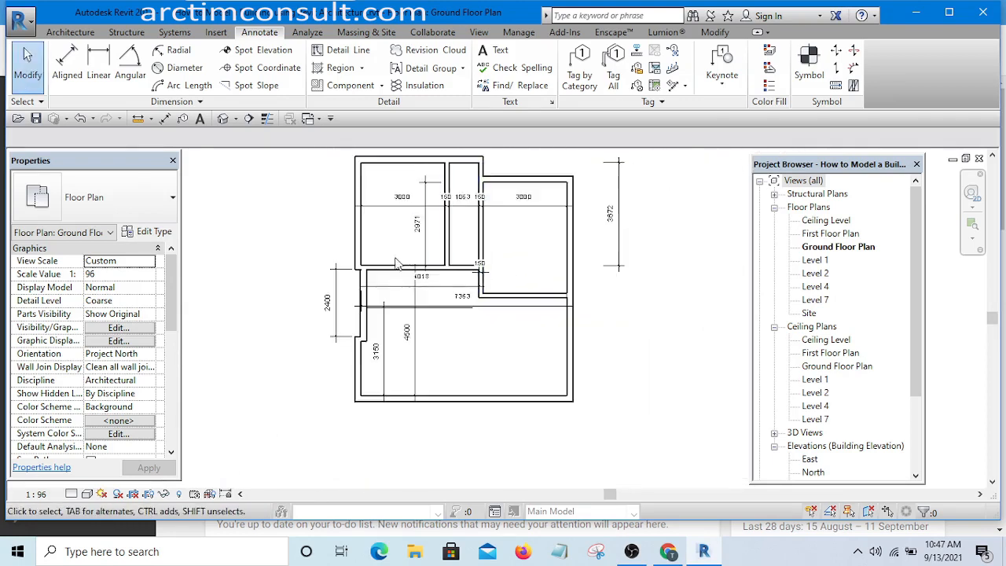
scroll(468, 310, "up", 3)
left_click_drag(529, 285, 526, 405)
left_click(555, 341)
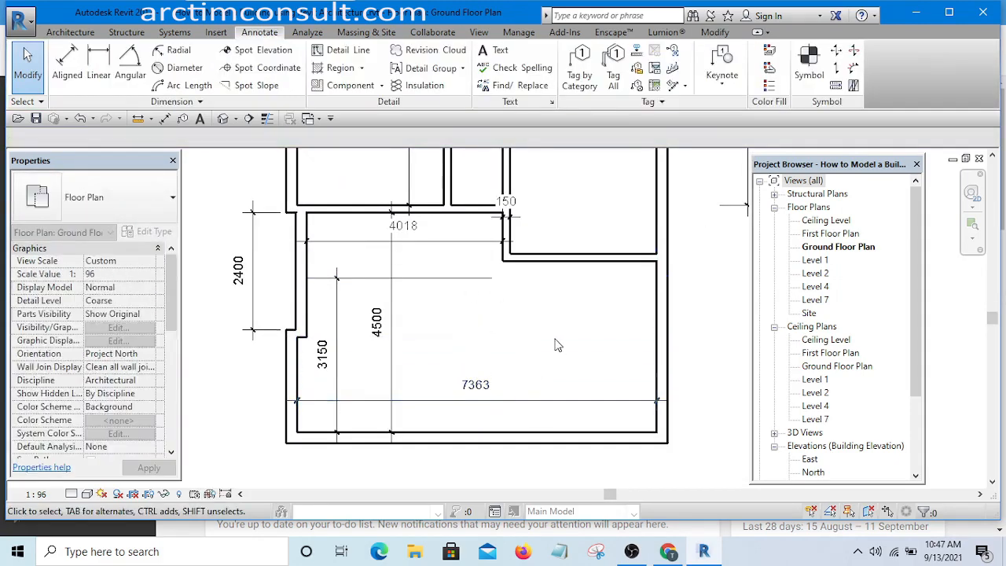
scroll(557, 344, "down", 2)
scroll(554, 343, "up", 1)
middle_click_drag(553, 345, 551, 344)
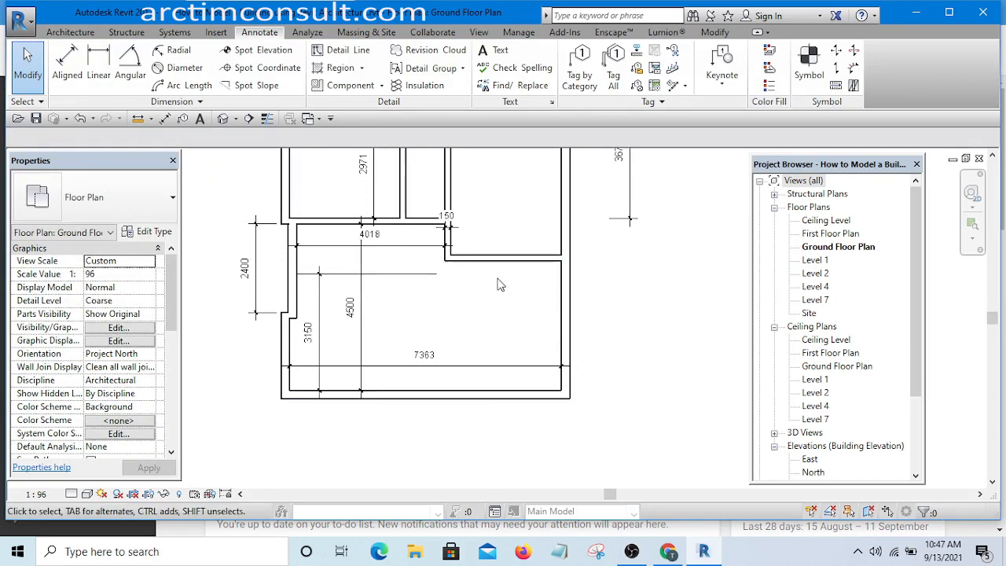
Delete the 4500 dimension and dimension from the right room's lower wall to the inner face of the bottom wall
left_click(362, 327)
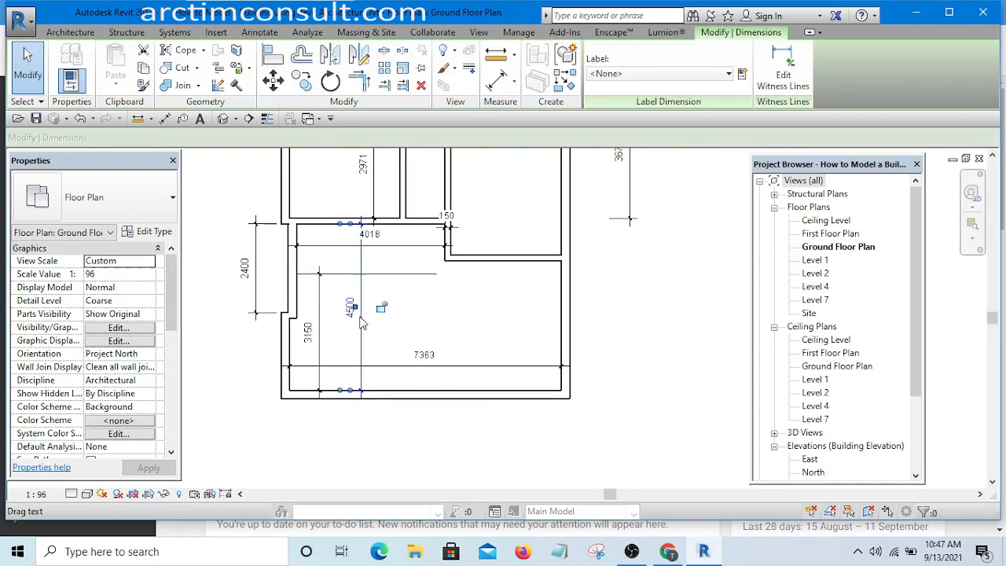
key("Delete")
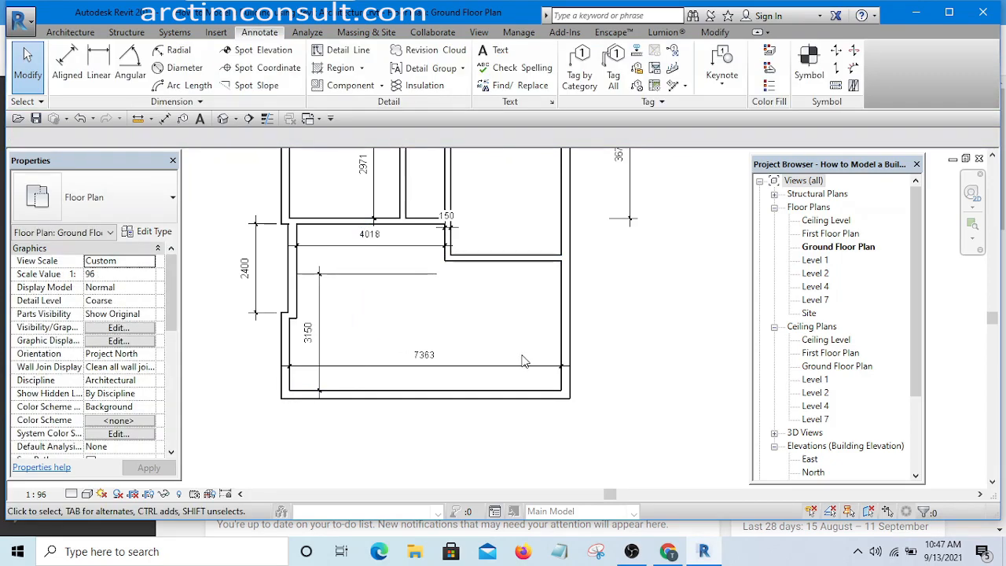
key("d")
key("i")
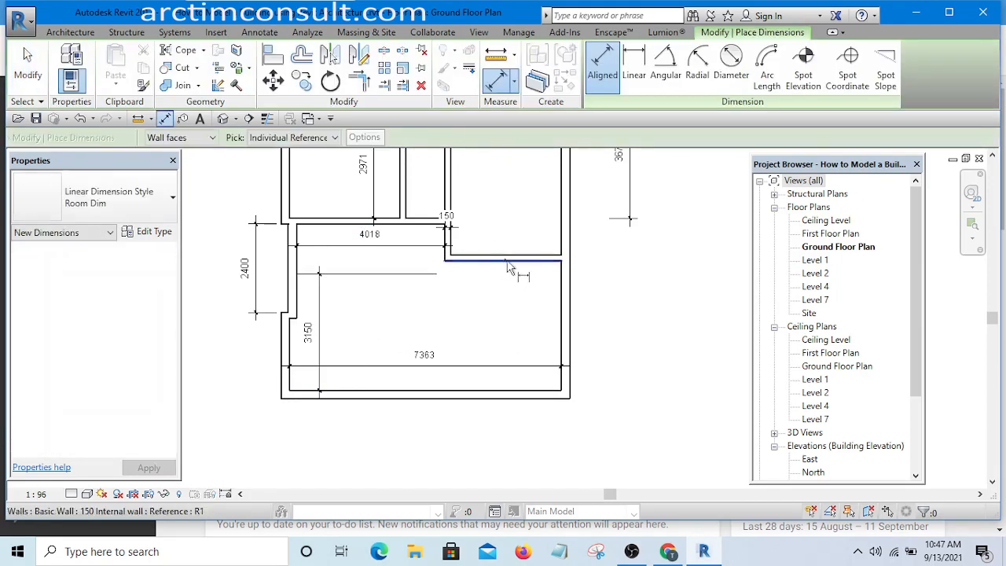
left_click(515, 261)
left_click(517, 393)
left_click(511, 322)
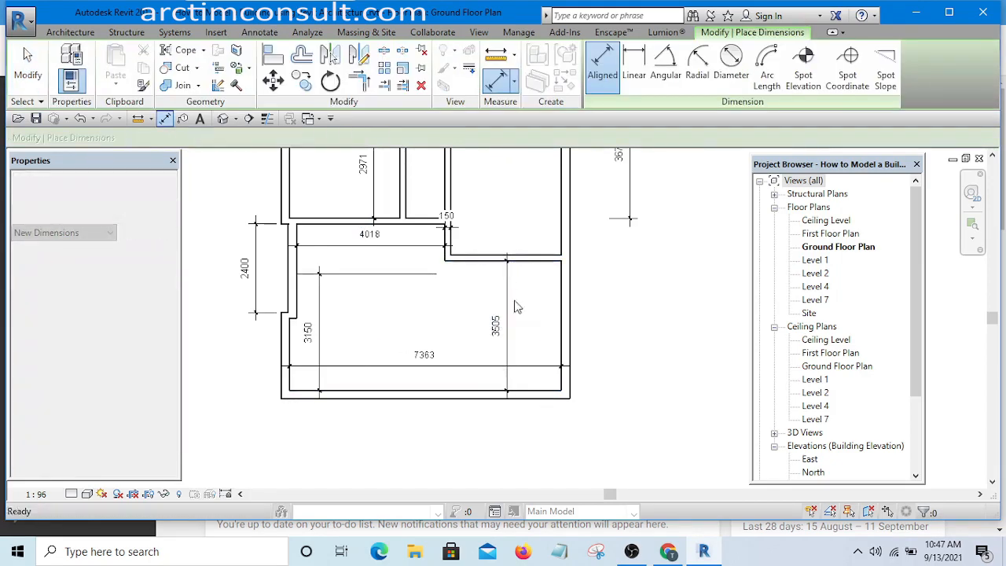
key("Escape")
key("Escape")
Set the distance between the right room's lower wall and the inner face of the building's bottom wall to 4500 mm
left_click(525, 258)
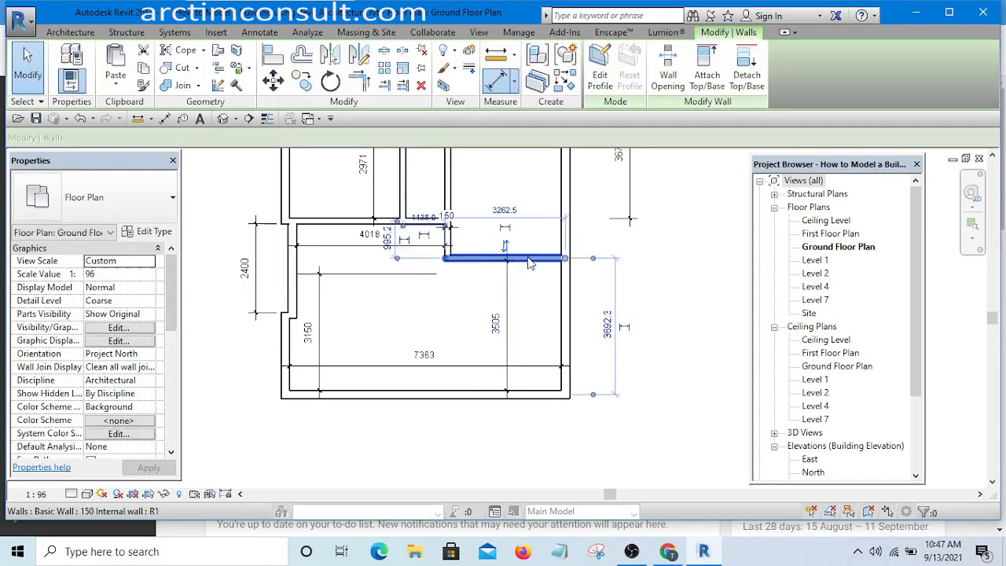
left_click(494, 323)
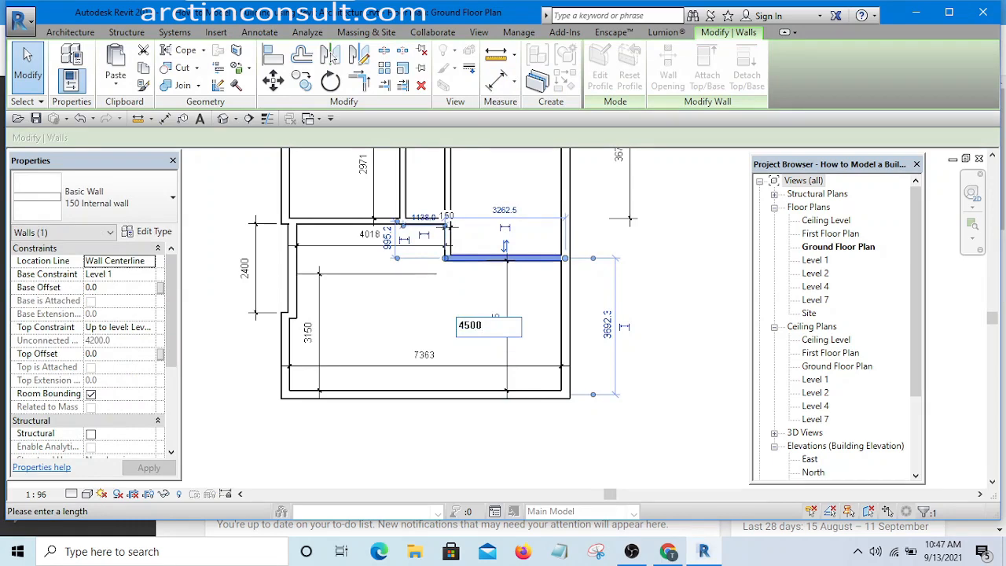
key("Return")
key("Escape")
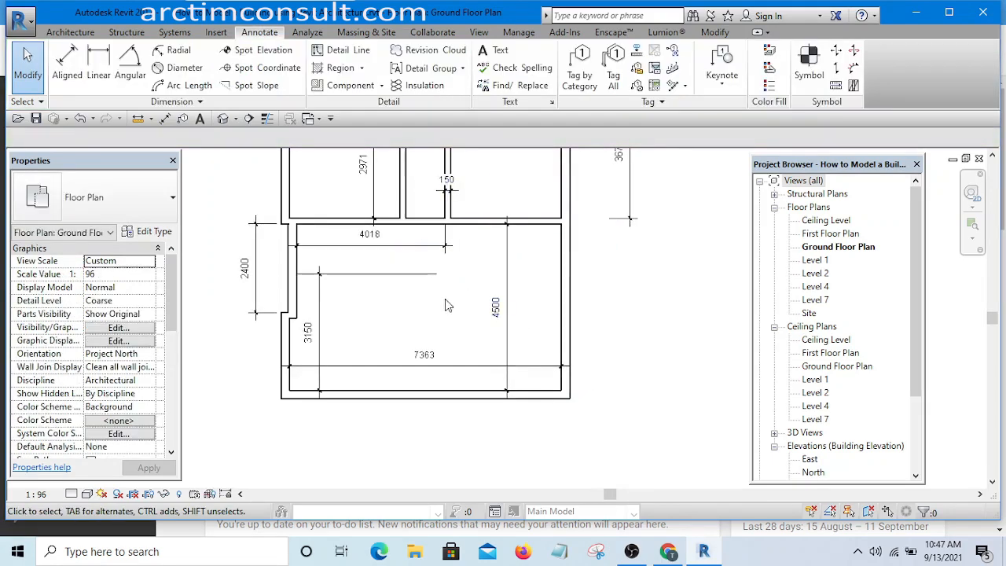
Move the horizontal internal wall below the upper-left room and corridor up about 700 mm, away from the right room's lower wall
scroll(384, 295, "down", 2)
scroll(375, 295, "up", 5)
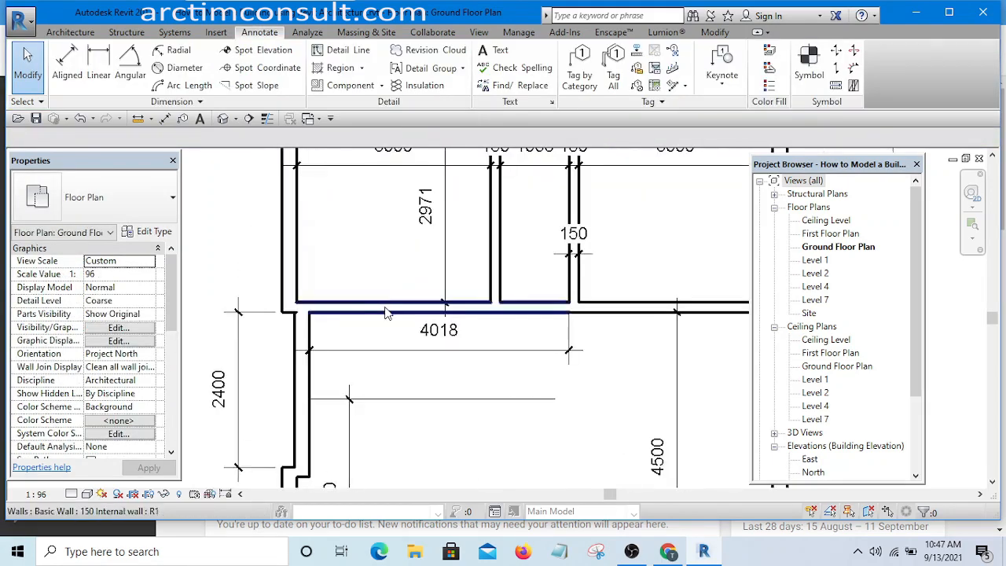
left_click_drag(386, 312, 390, 266)
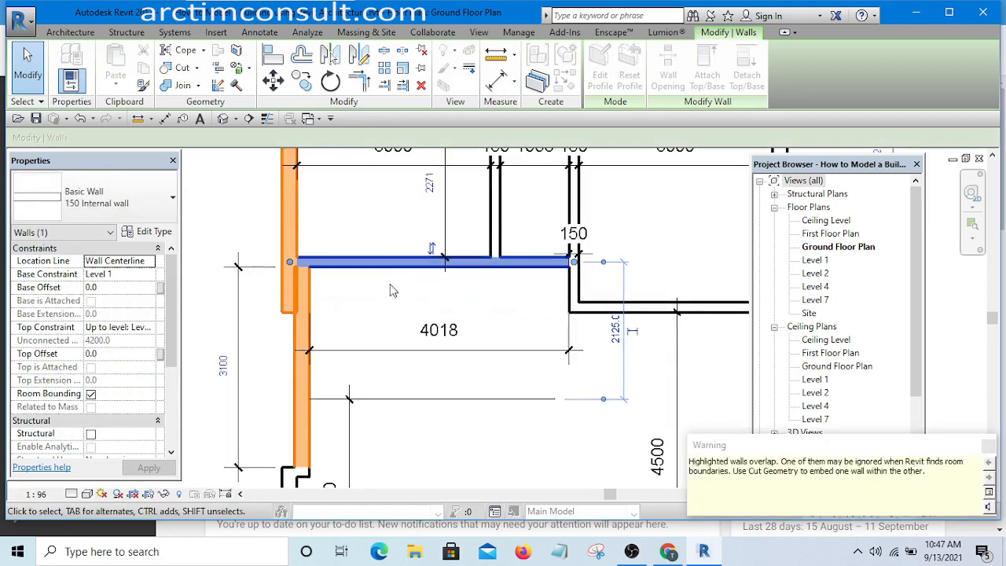
key("Escape")
scroll(385, 292, "down", 3)
scroll(385, 293, "up", 4)
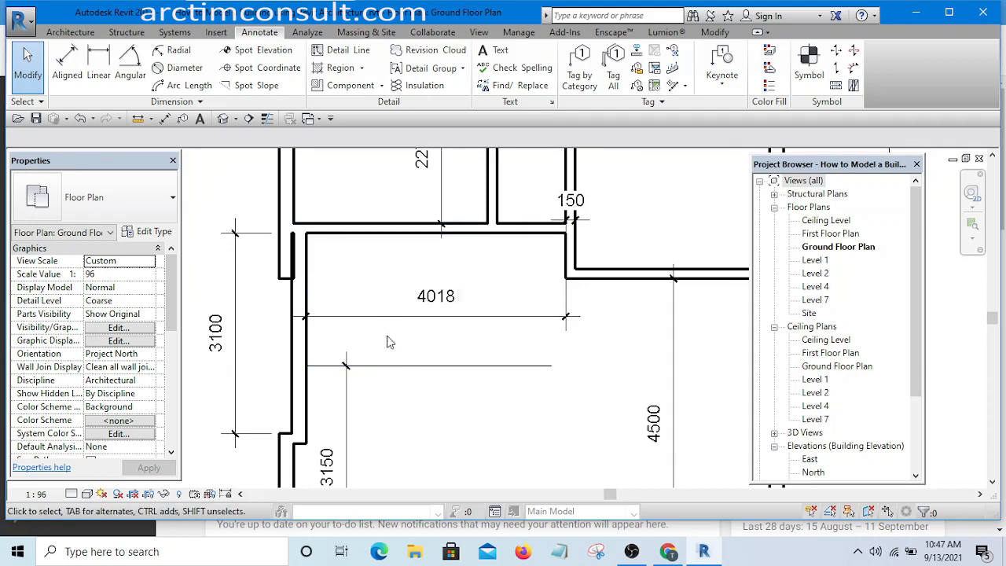
scroll(406, 318, "down", 3)
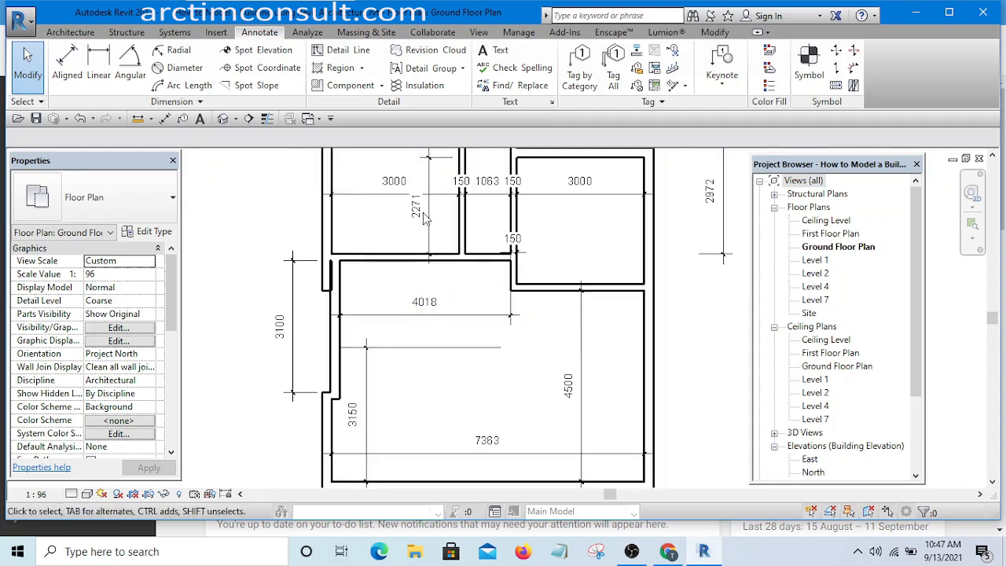
Add witness lines to the upper-left room's vertical dimension at the moved wall's lower face and the detail line below
scroll(436, 236, "up", 3)
left_click(435, 231)
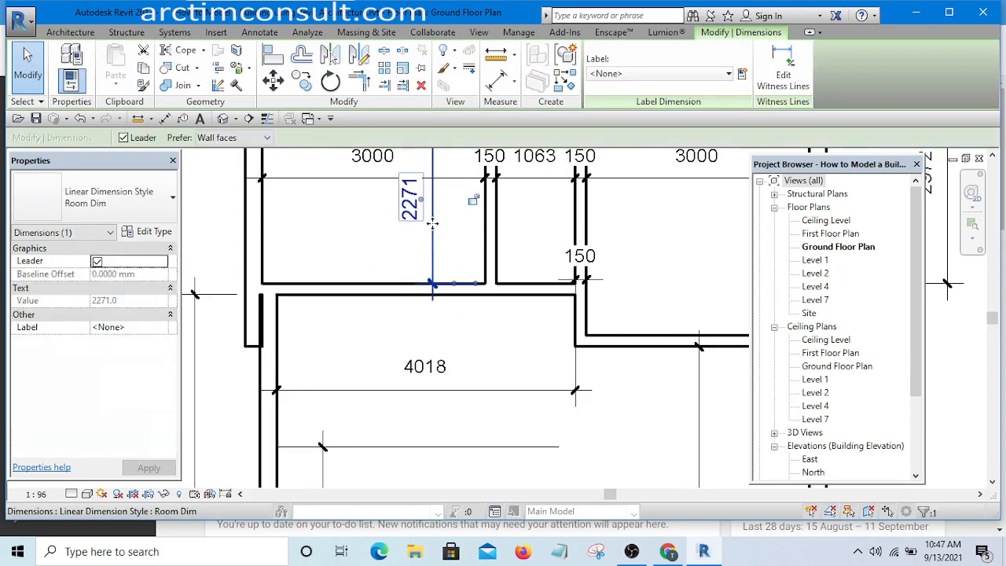
scroll(432, 220, "down", 2)
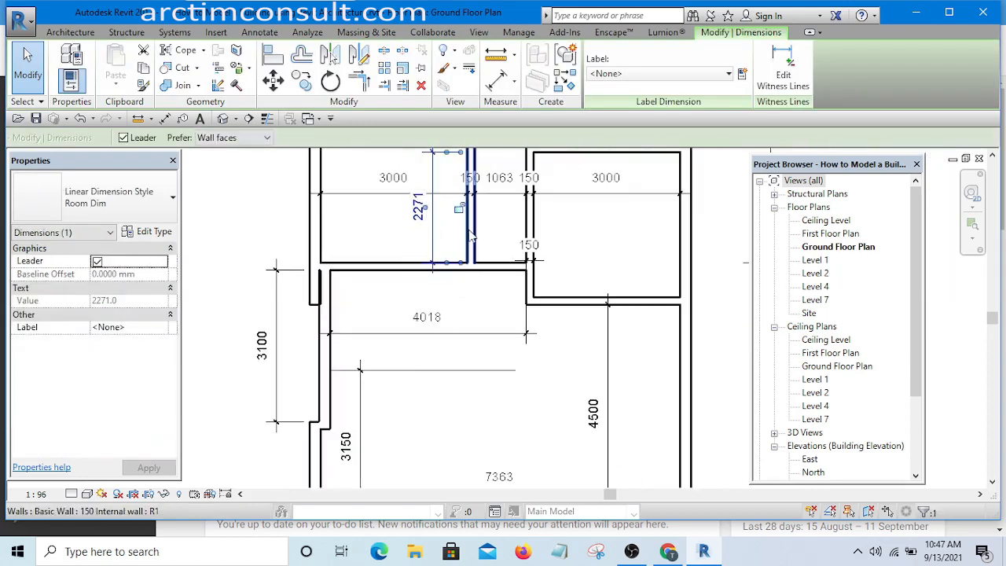
left_click(783, 79)
scroll(453, 292, "up", 2)
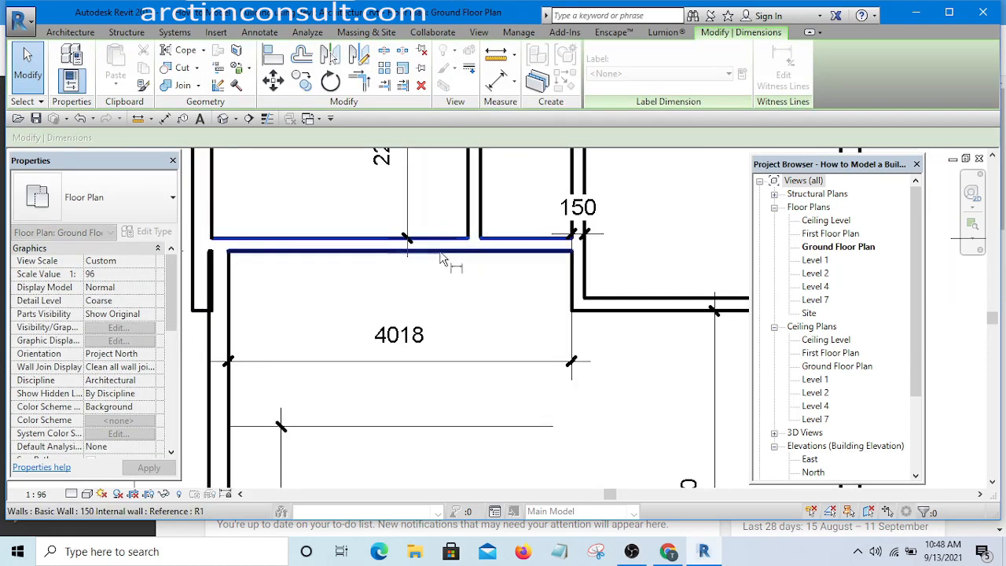
left_click(442, 251)
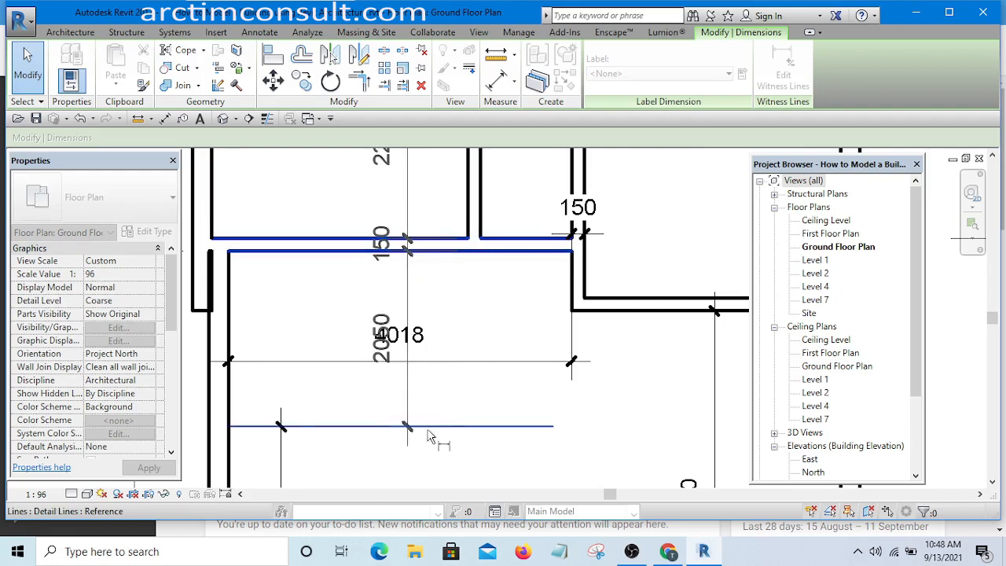
left_click(325, 294)
left_click(507, 318)
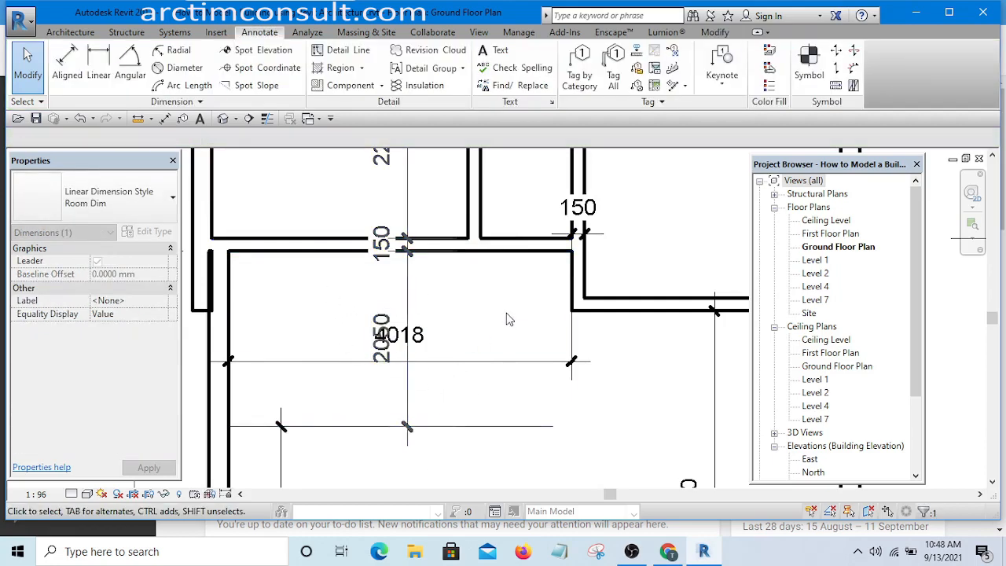
Shift the extended vertical dimension chain left so that its text clears the 4018 dimension
mouse_move(382, 286)
left_mouse_down()
mouse_move(317, 283)
mouse_move(354, 286)
left_mouse_up()
left_click(503, 299)
scroll(522, 296, "down", 3)
scroll(445, 281, "up", 2)
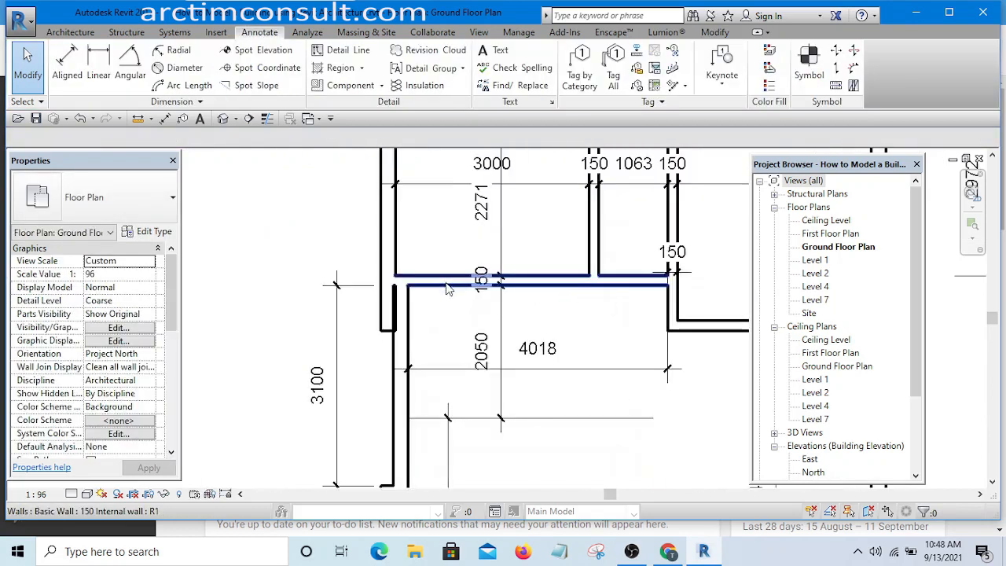
Set the distance between the horizontal internal wall's lower face and the detail line to 2400 mm
left_click(446, 288)
left_click(483, 350)
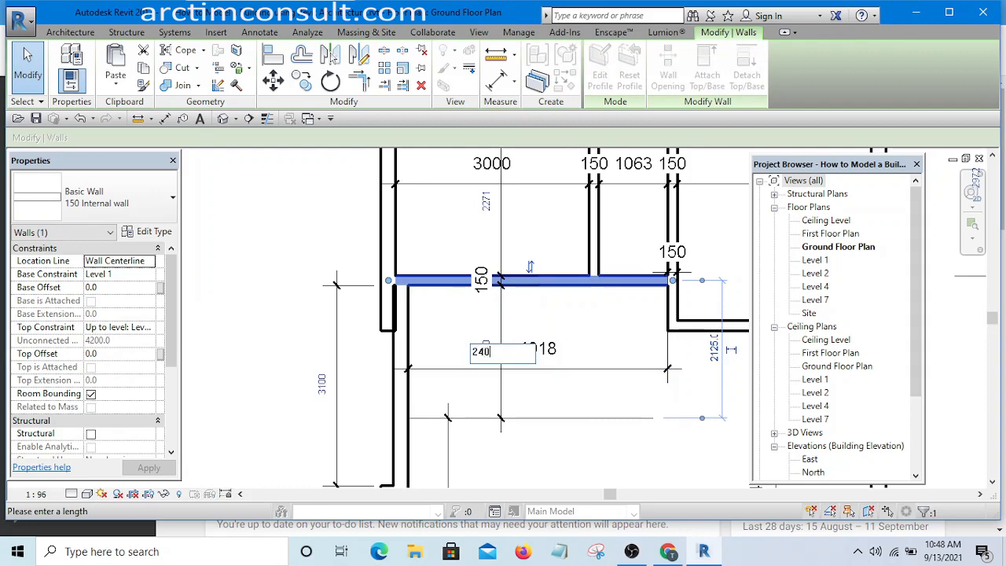
key("Return")
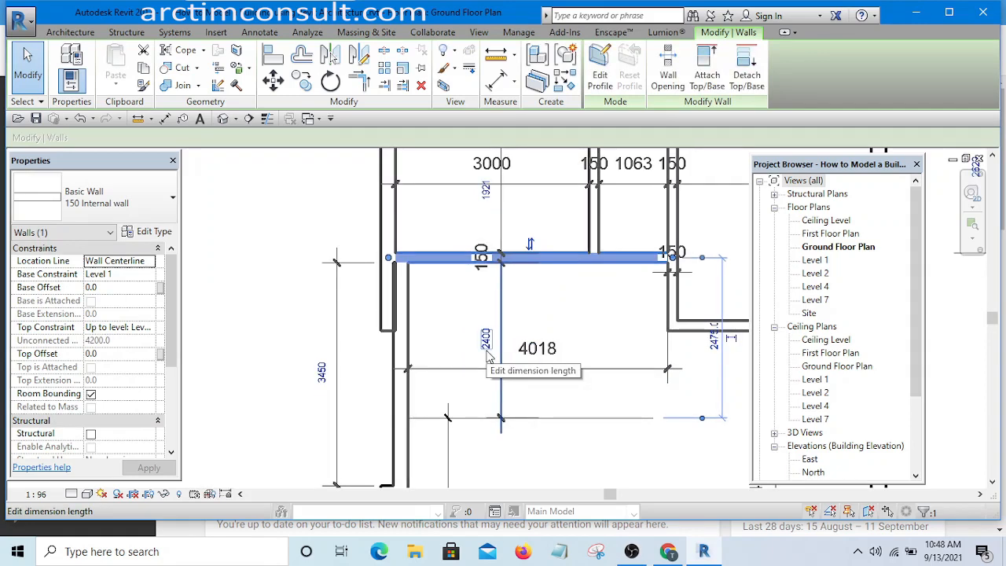
left_click(585, 338)
scroll(581, 326, "down", 2)
middle_click_drag(581, 325, 496, 369)
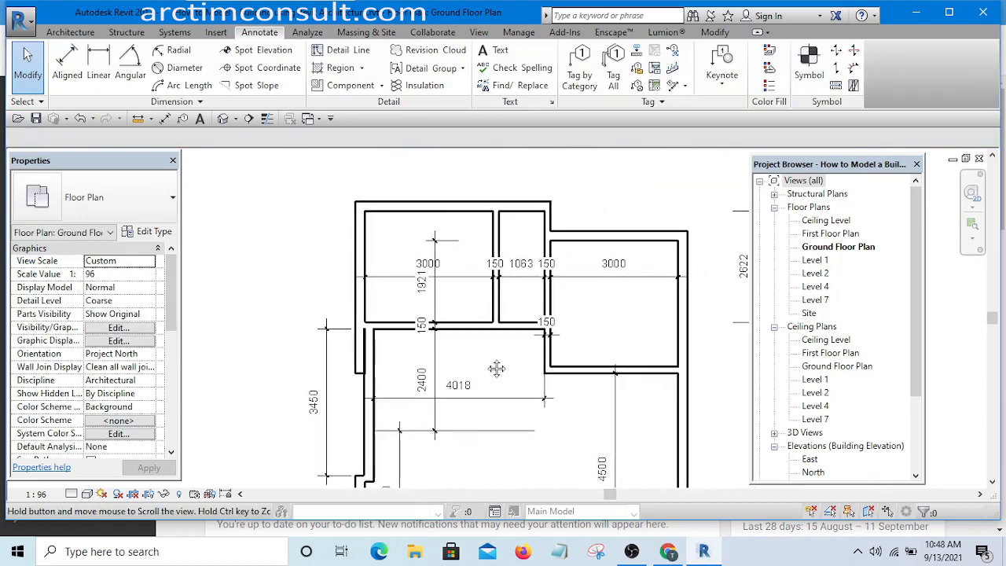
scroll(447, 259, "up", 2)
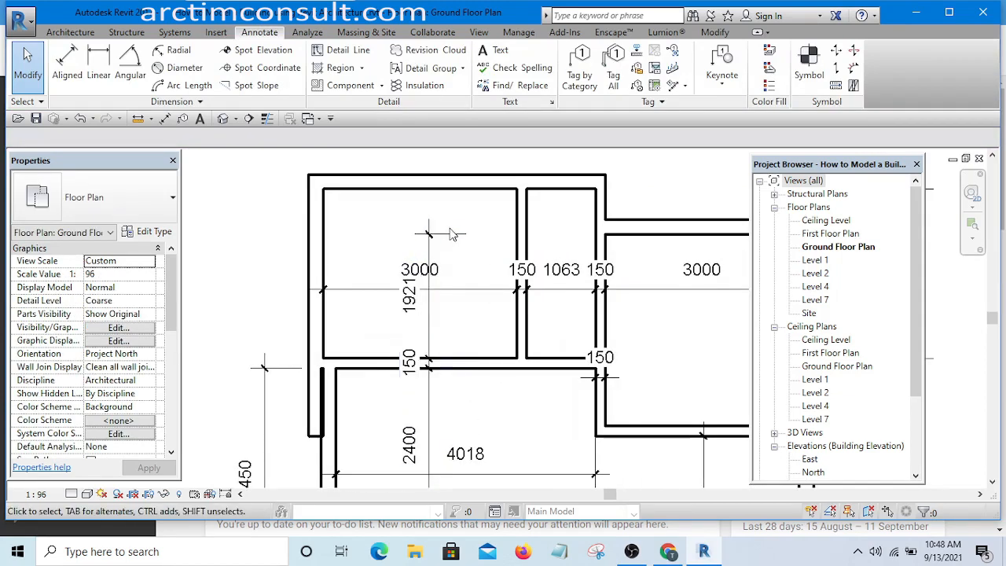
left_click(451, 235)
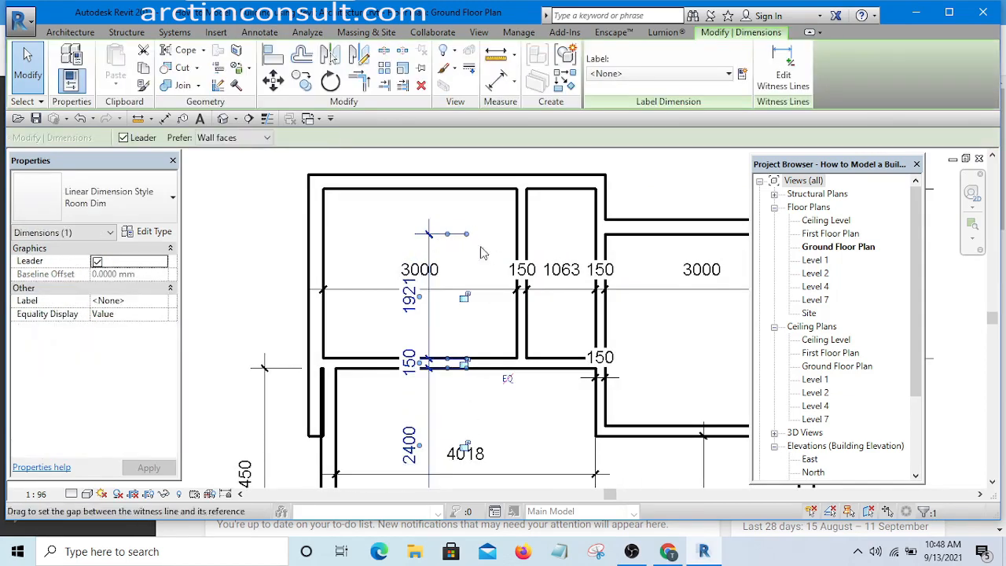
left_click(488, 289)
left_click_drag(507, 291, 524, 162)
left_click(491, 228)
middle_click_drag(487, 233, 485, 300)
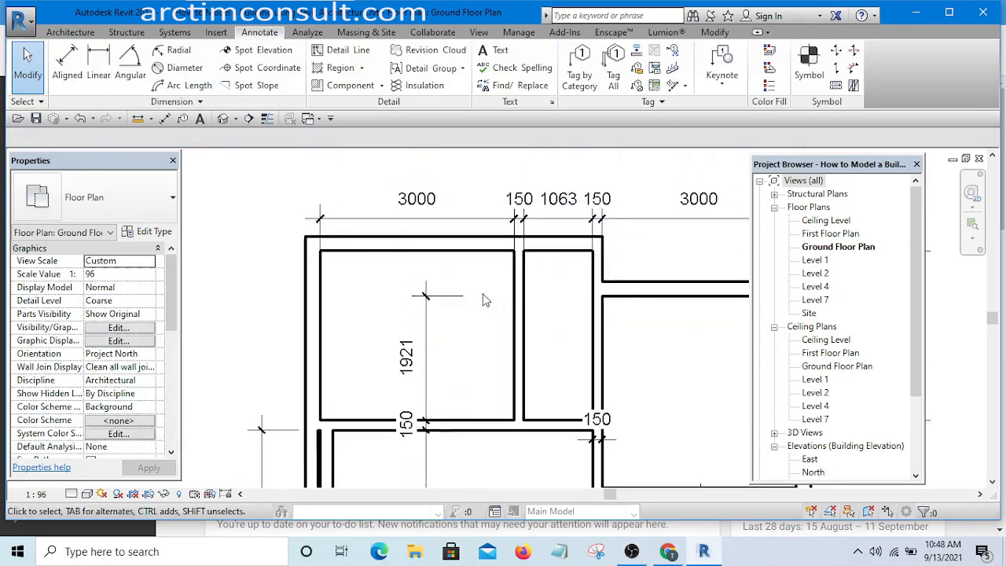
Move the uppermost witness line of the vertical dimension chain to the inner face of the upper-left room's top wall
scroll(449, 288, "down", 2)
scroll(448, 298, "up", 4)
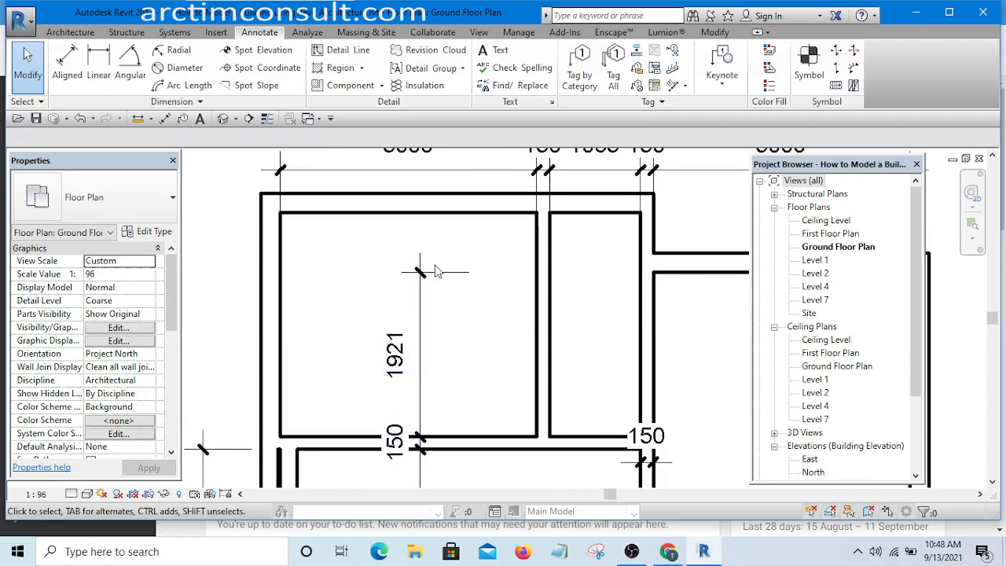
left_click(438, 273)
scroll(452, 301, "down", 2)
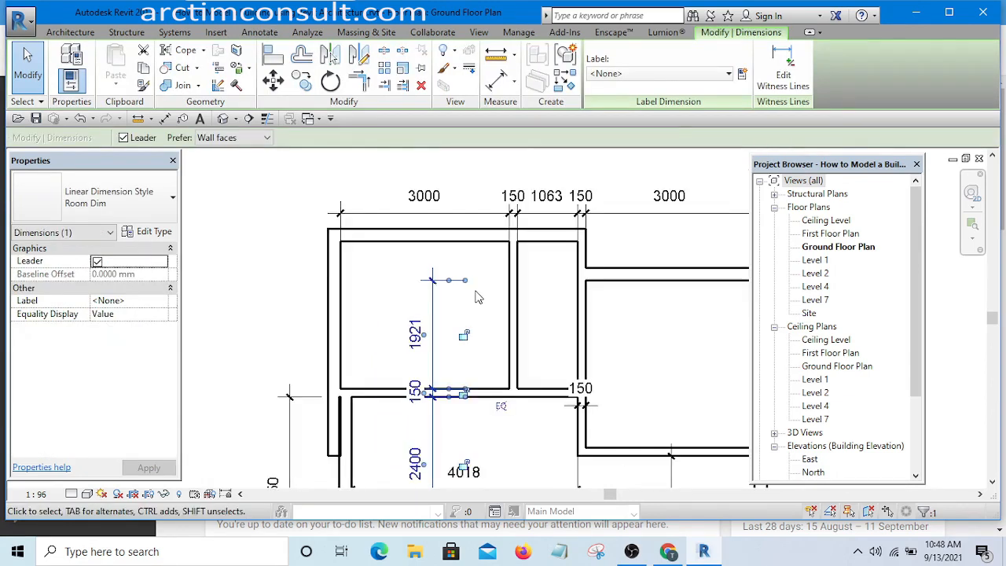
left_click(464, 298)
left_click(454, 288)
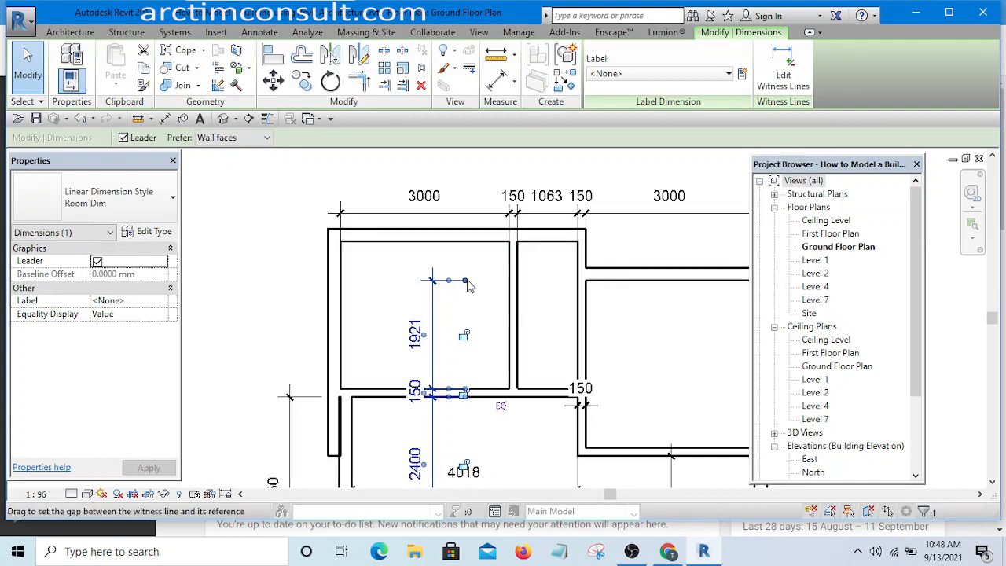
scroll(469, 286, "down", 1)
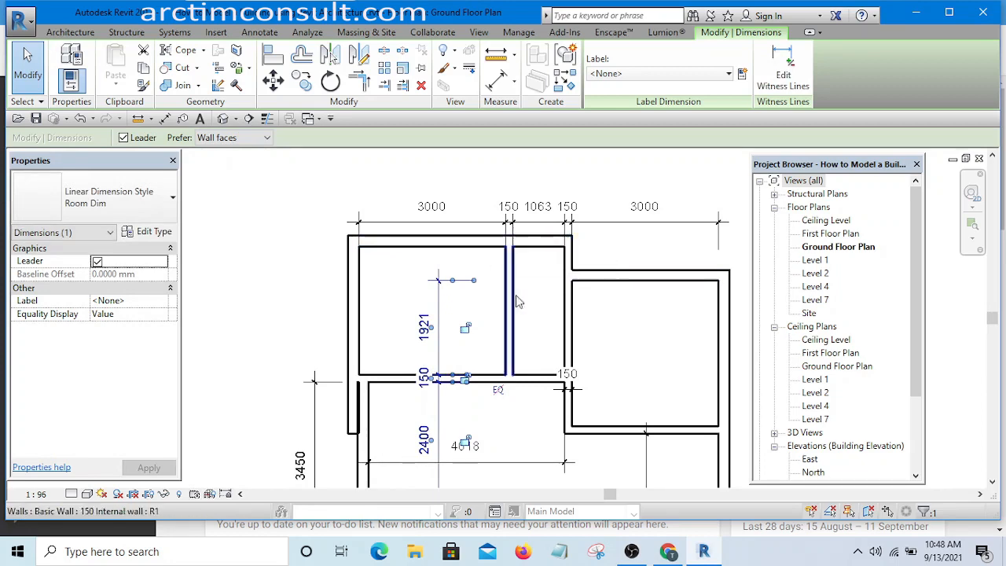
scroll(459, 292, "up", 1)
left_click(486, 296)
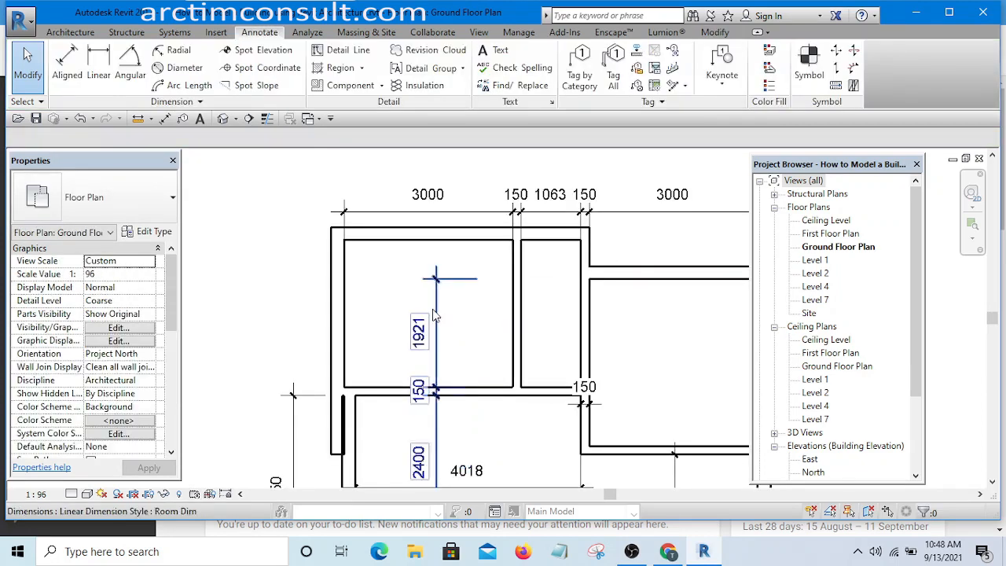
left_click(434, 310)
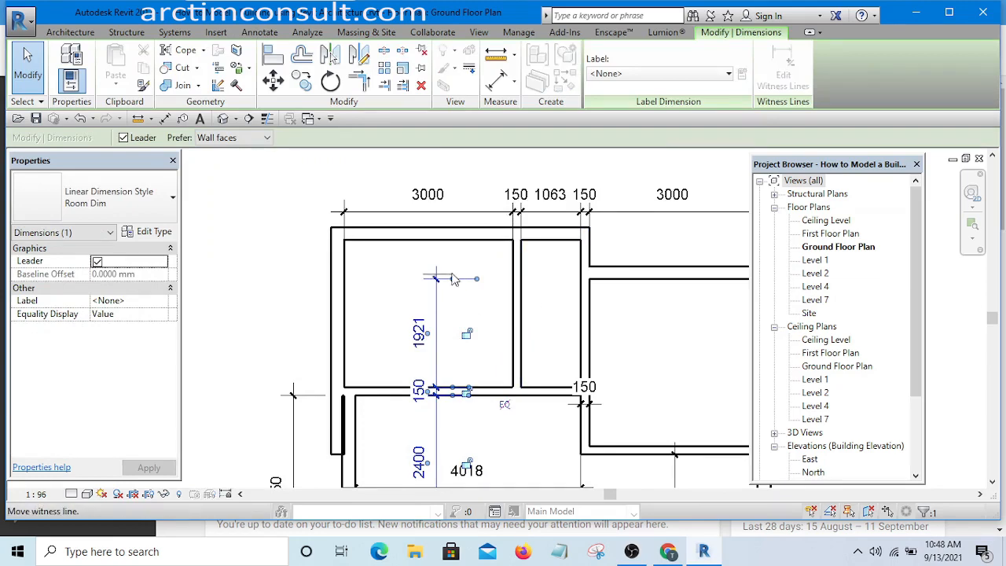
left_click_drag(453, 279, 462, 246)
left_click(489, 289)
scroll(471, 283, "down", 3)
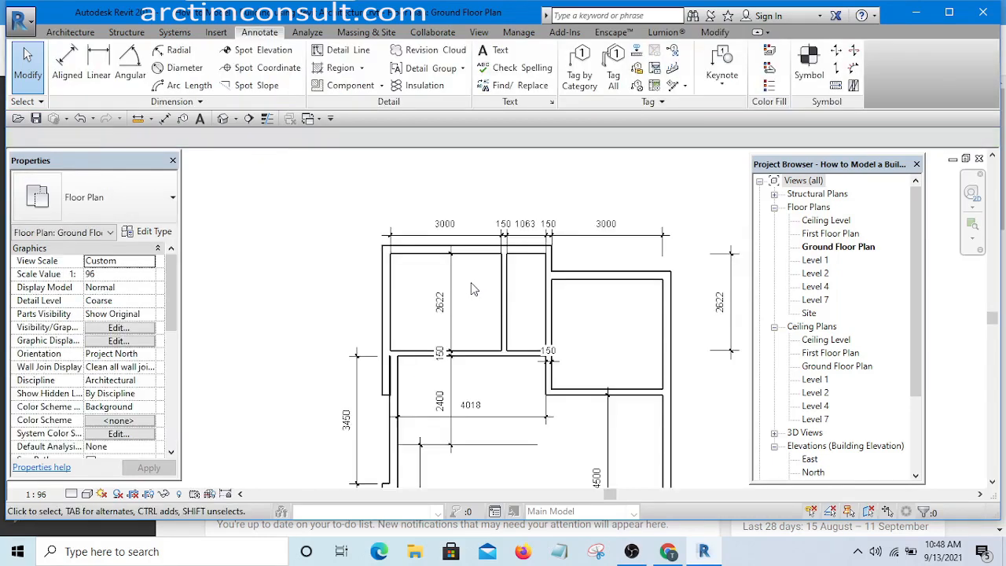
Reposition the upper-left room's top external wall to make the room's vertical inner dimension 2971 mm
scroll(472, 283, "up", 2)
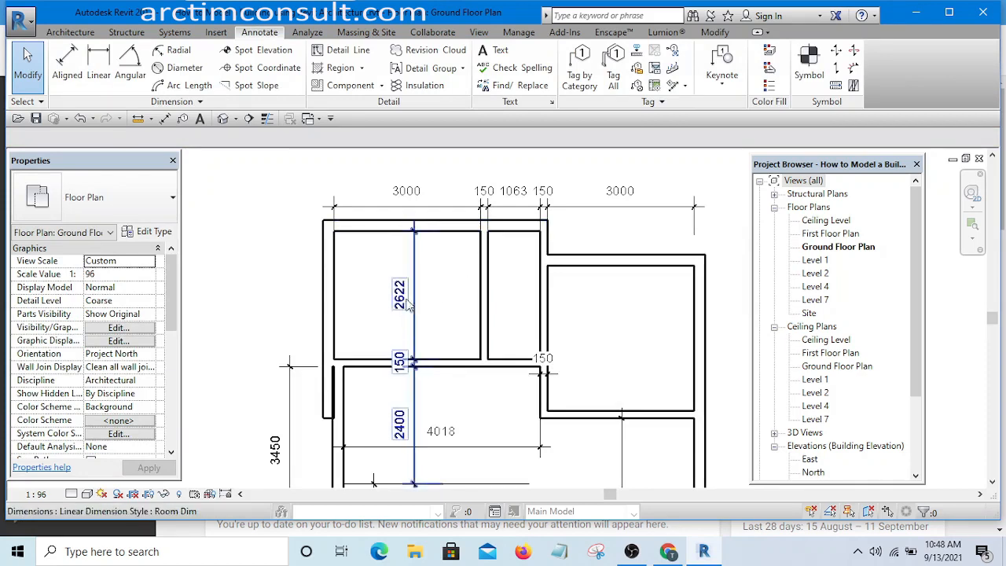
left_click(448, 227)
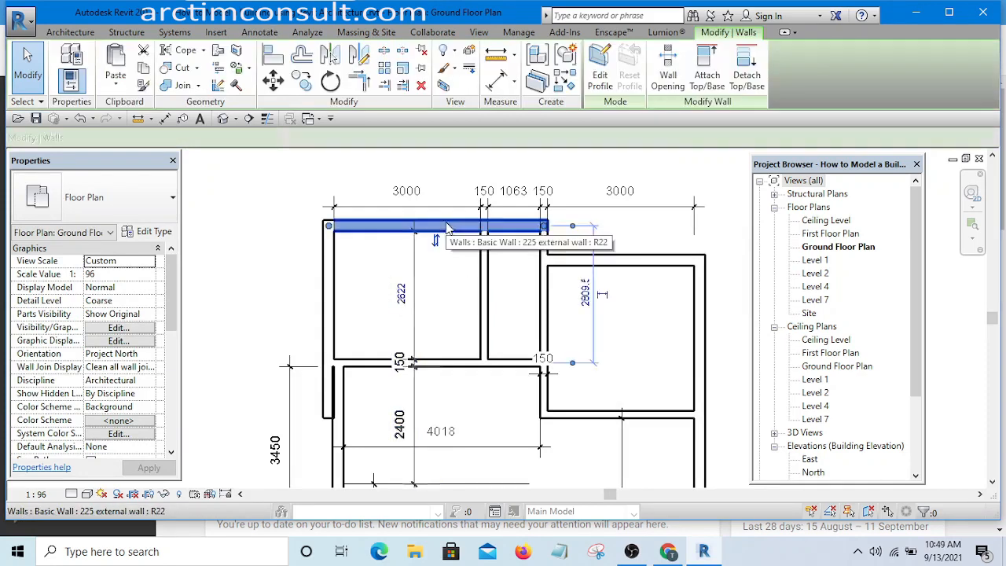
left_click(401, 294)
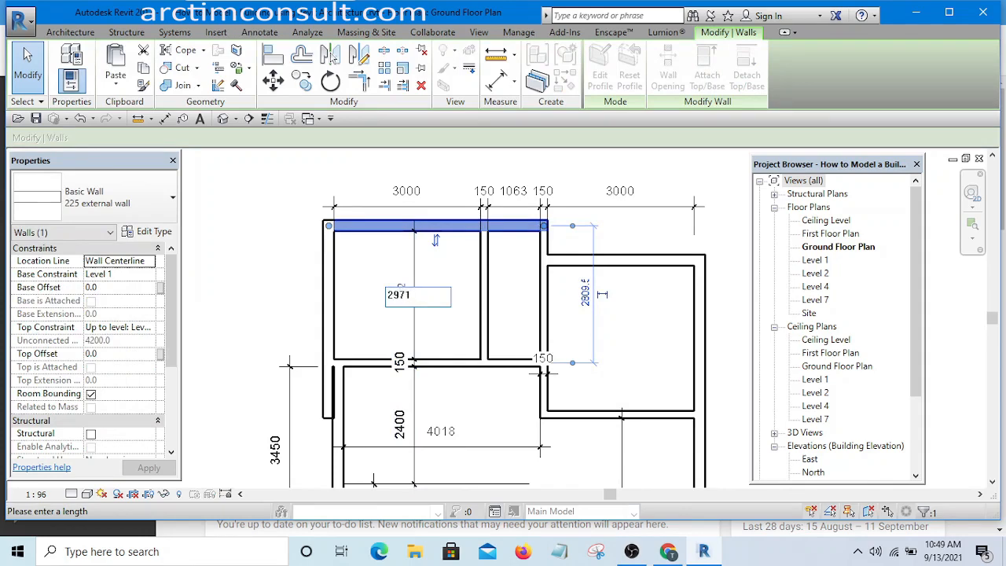
type("2971")
key("Return")
left_click(449, 285)
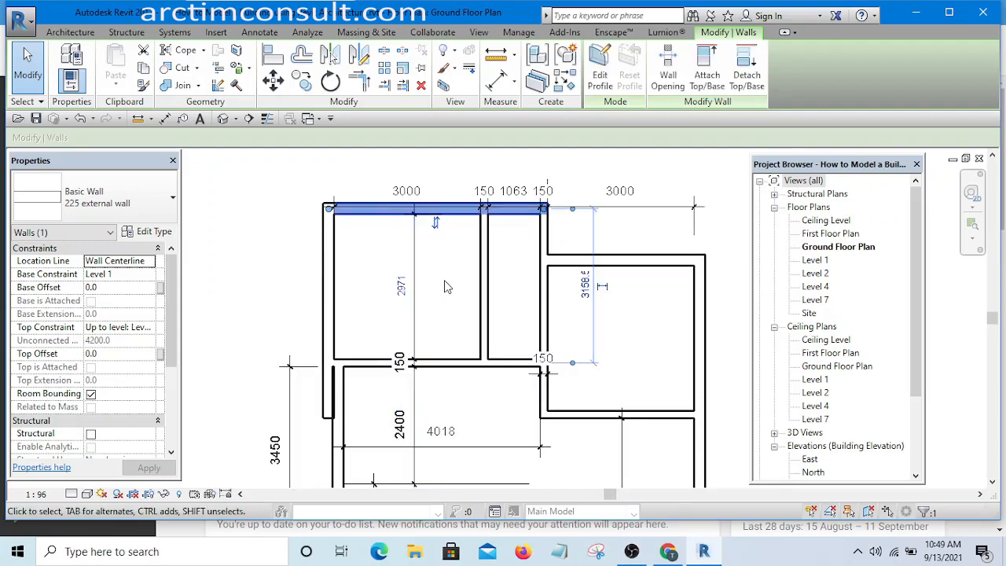
Review the whole ground floor plan, checking the revised wall positions and dimensions
middle_click_drag(447, 314, 353, 291)
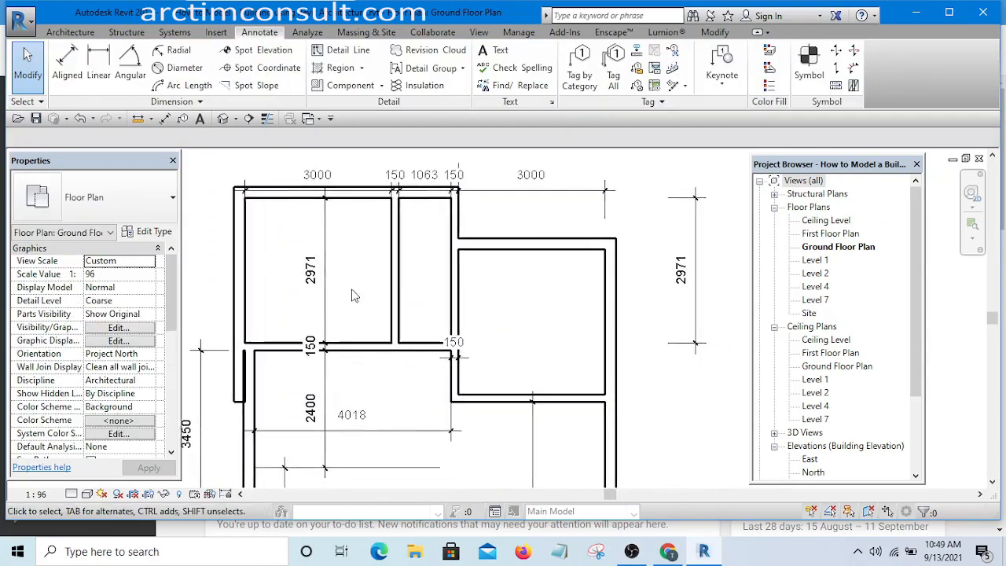
scroll(438, 288, "down", 2)
scroll(423, 306, "up", 1)
middle_click_drag(438, 296, 484, 317)
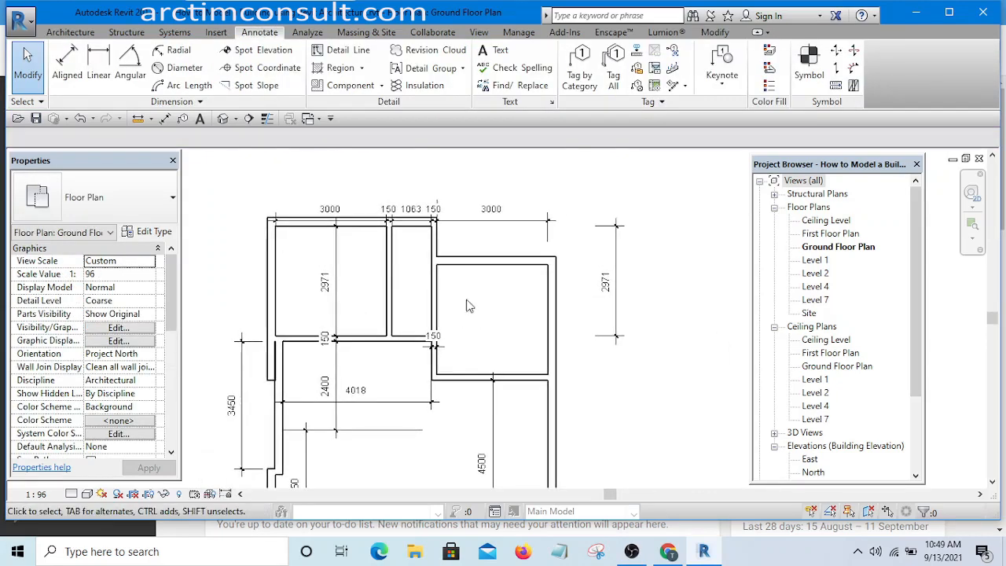
scroll(476, 308, "down", 2)
scroll(428, 279, "up", 1)
scroll(445, 294, "up", 2)
scroll(583, 265, "down", 3)
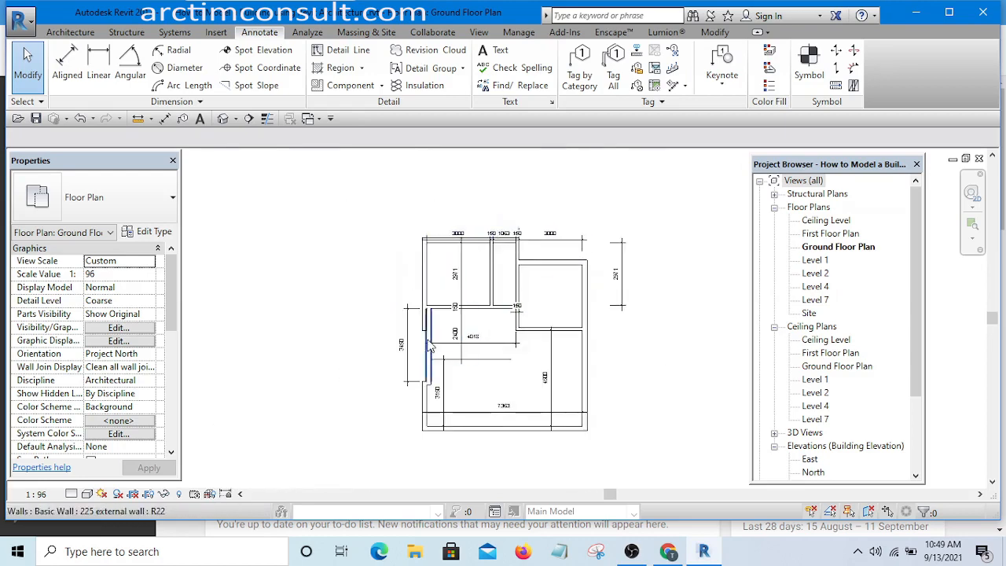
Trim the upper-left external wall's lower end to the lower face of the 150 internal wall using Trim/Extend Multiple Elements
scroll(431, 347, "up", 6)
scroll(409, 326, "down", 1)
scroll(398, 316, "up", 2)
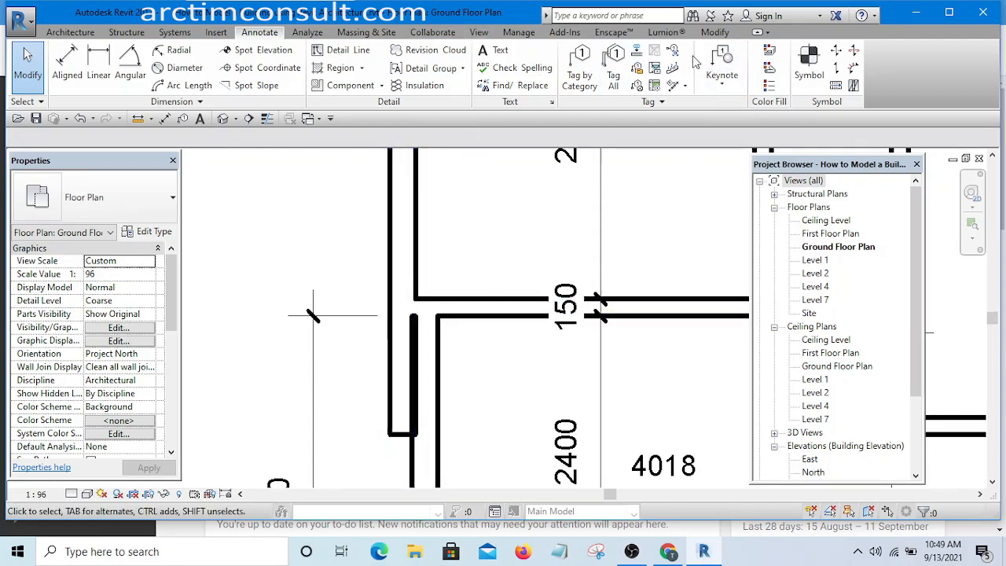
left_click(715, 35)
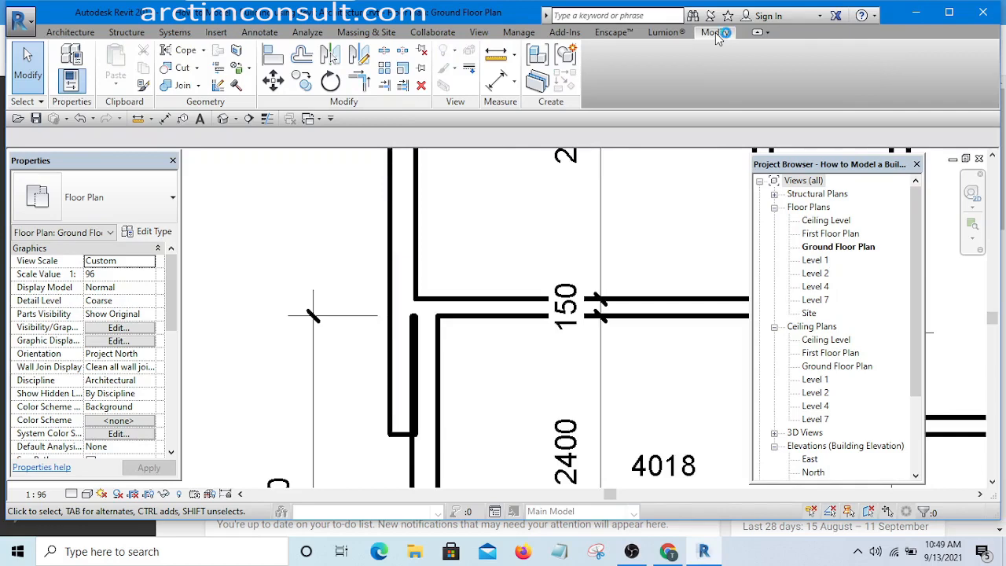
left_click(403, 85)
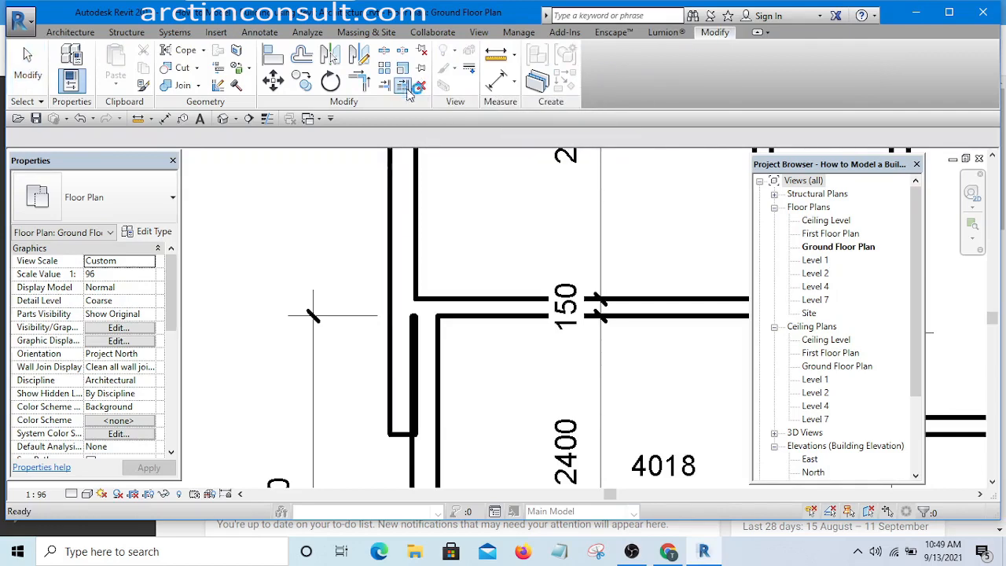
left_click(508, 314)
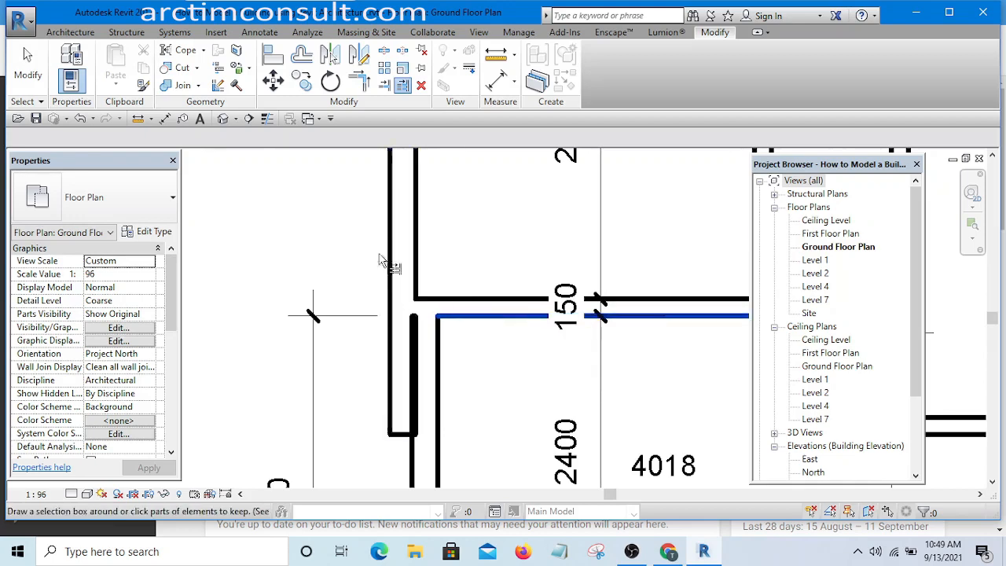
left_click(400, 228)
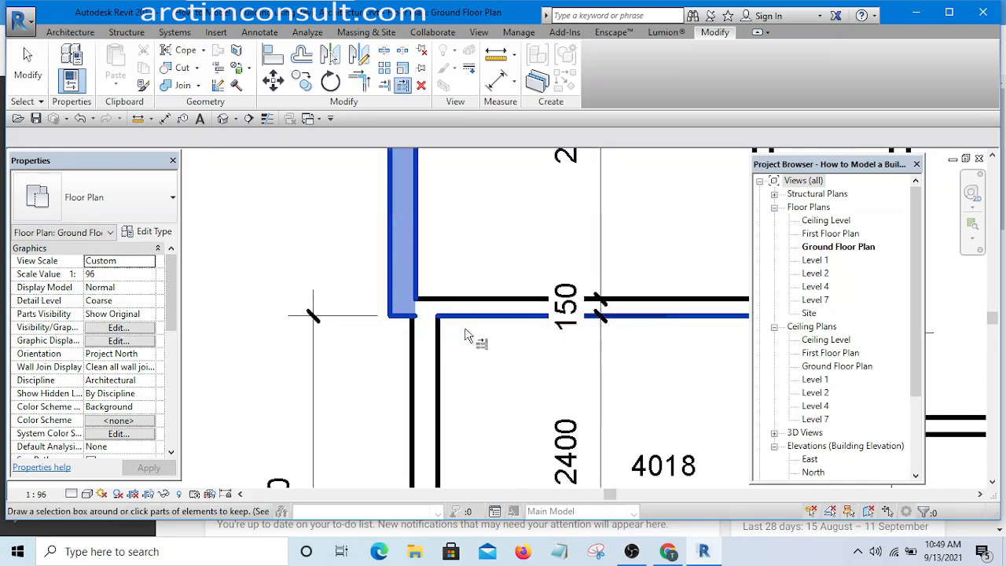
scroll(452, 297, "down", 3)
key("Escape")
key("Escape")
scroll(448, 297, "down", 3)
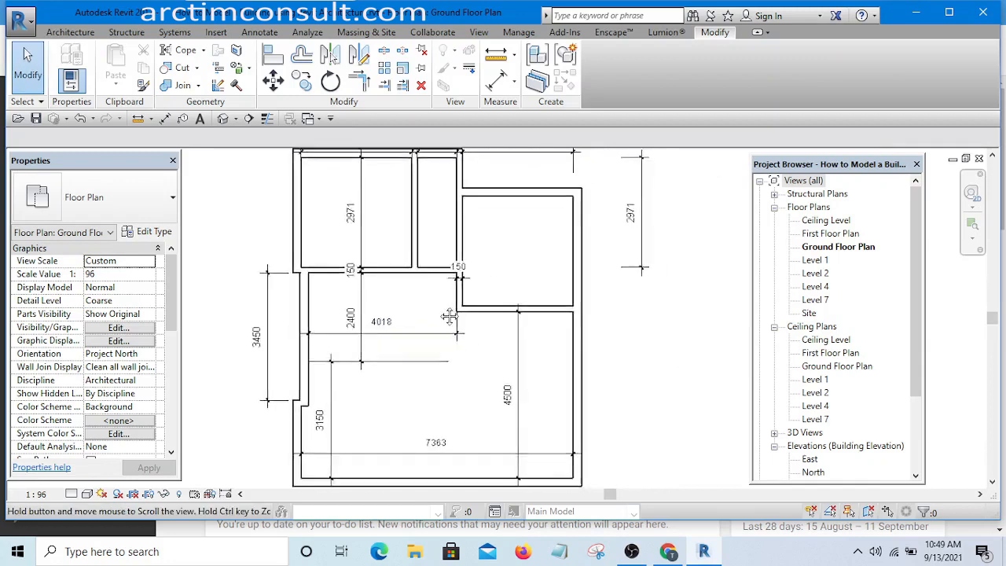
Examine the upper-right room's walls and the surrounding dimensions on the ground floor plan
scroll(452, 283, "up", 3)
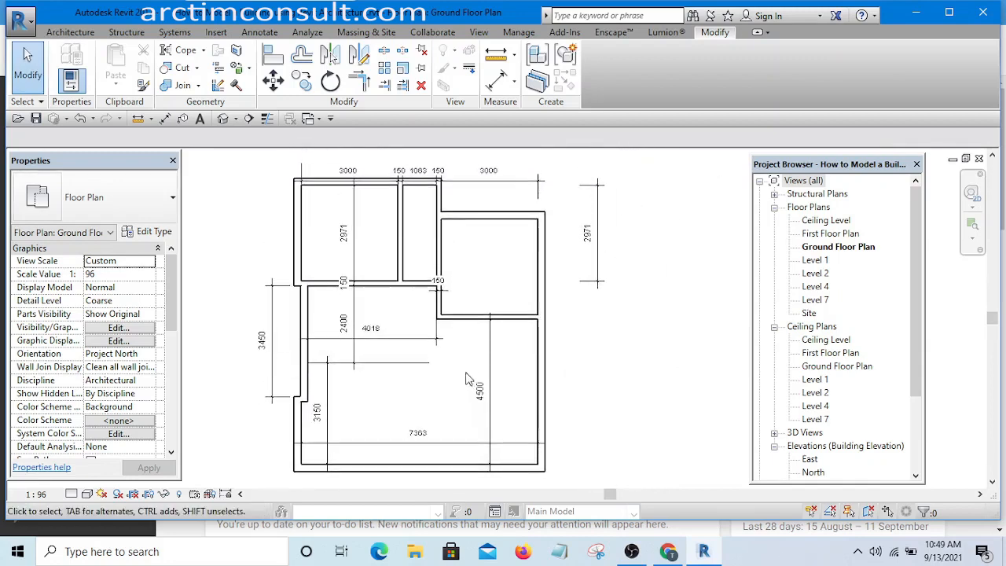
scroll(466, 260, "up", 1)
middle_click_drag(477, 263, 465, 332)
scroll(465, 288, "up", 3)
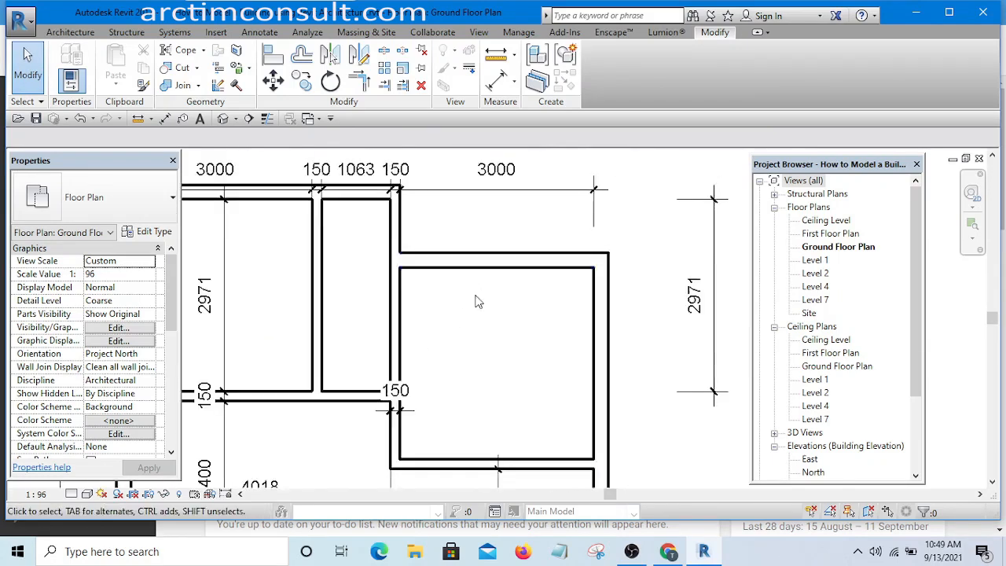
scroll(476, 296, "down", 3)
scroll(472, 295, "down", 3)
scroll(481, 346, "up", 3)
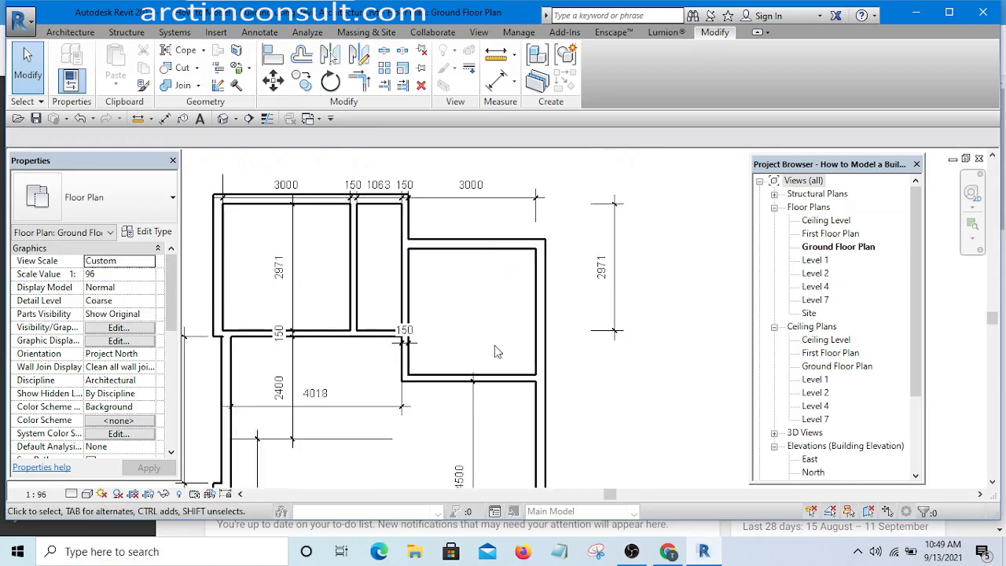
scroll(460, 196, "down", 6)
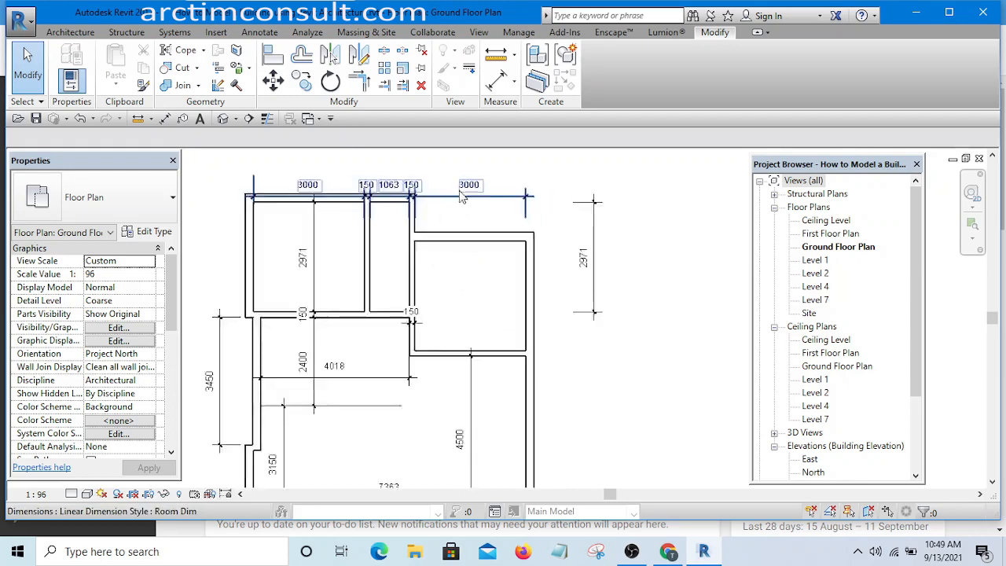
scroll(462, 232, "up", 1)
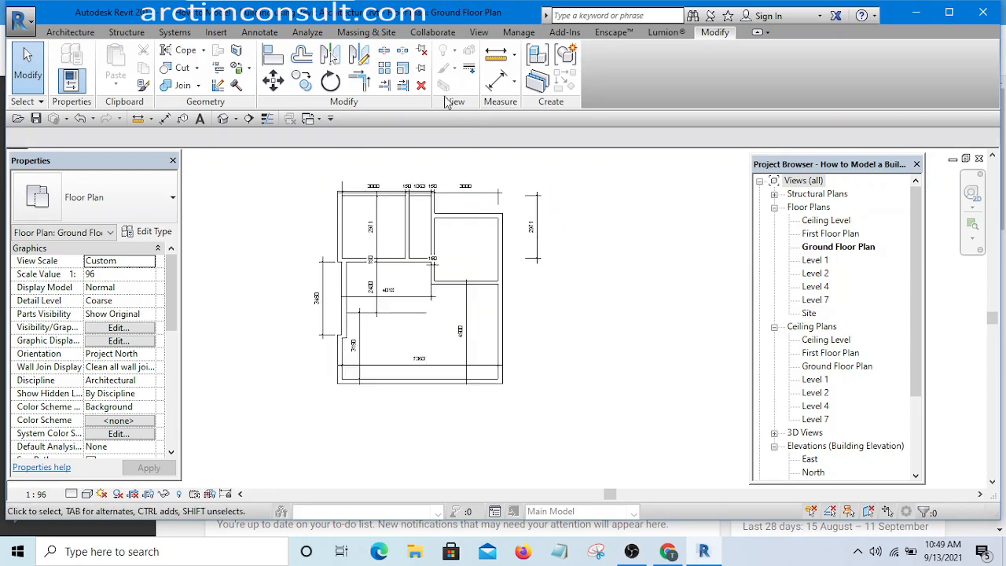
left_click(320, 121)
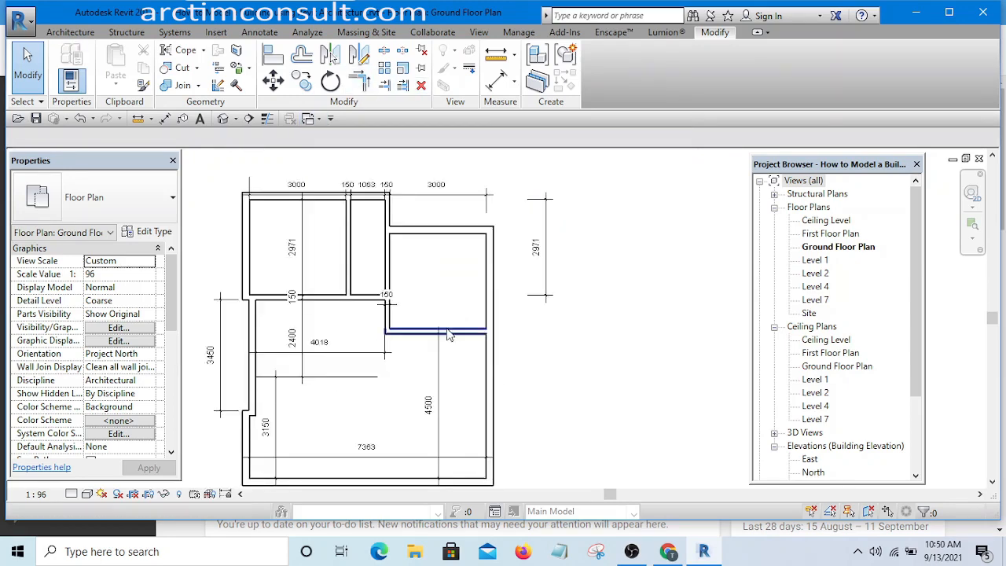
scroll(448, 334, "up", 2)
scroll(446, 226, "down", 4)
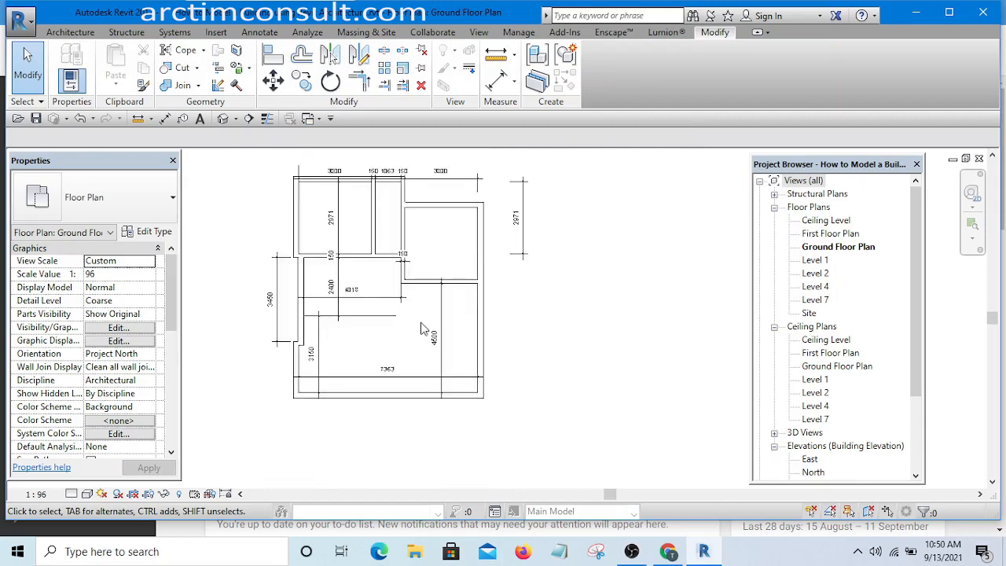
Extend the lounge's 4500 vertical dimension with witness lines at the internal wall's upper face and the upper-right room's top wall inner face
left_click(425, 325)
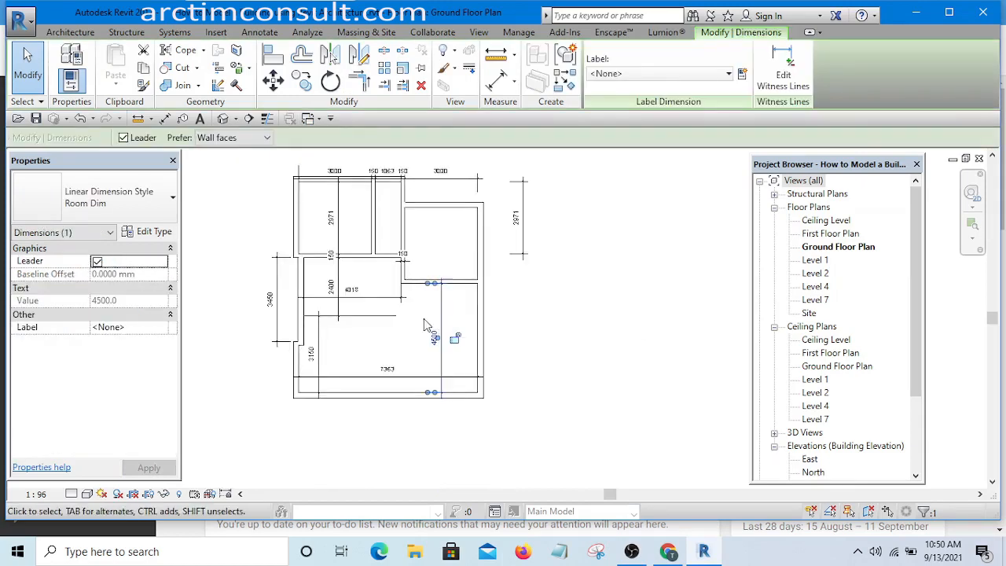
left_click(783, 79)
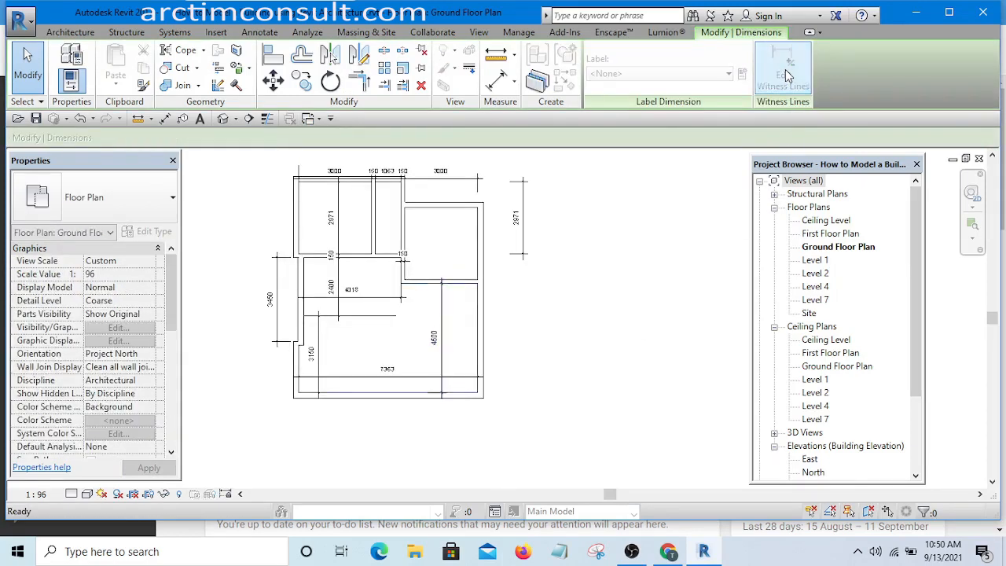
scroll(463, 291, "up", 2)
scroll(460, 291, "up", 3)
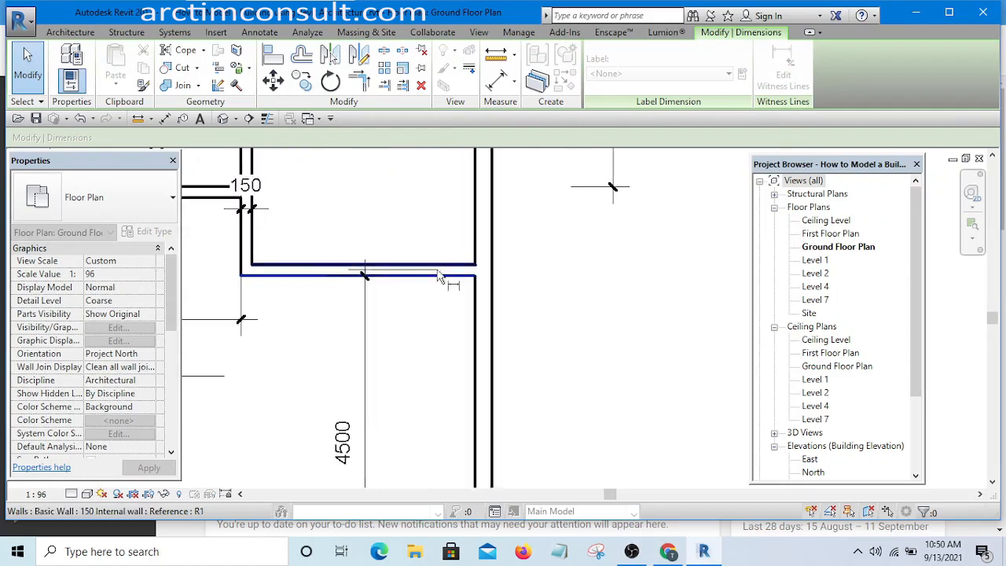
left_click(360, 270)
scroll(472, 322, "down", 3)
scroll(473, 324, "down", 2)
scroll(432, 203, "up", 2)
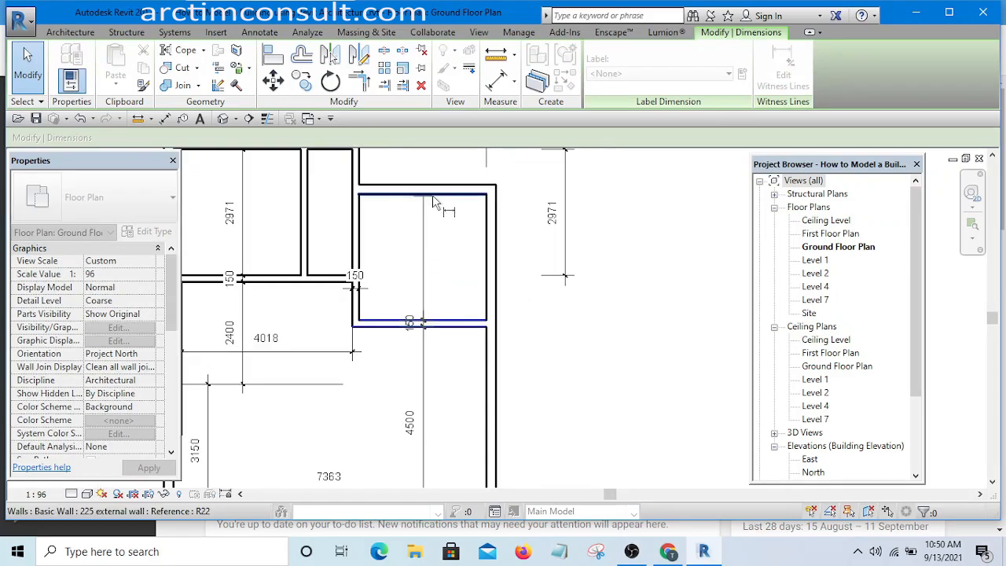
left_click(444, 254)
key("Escape")
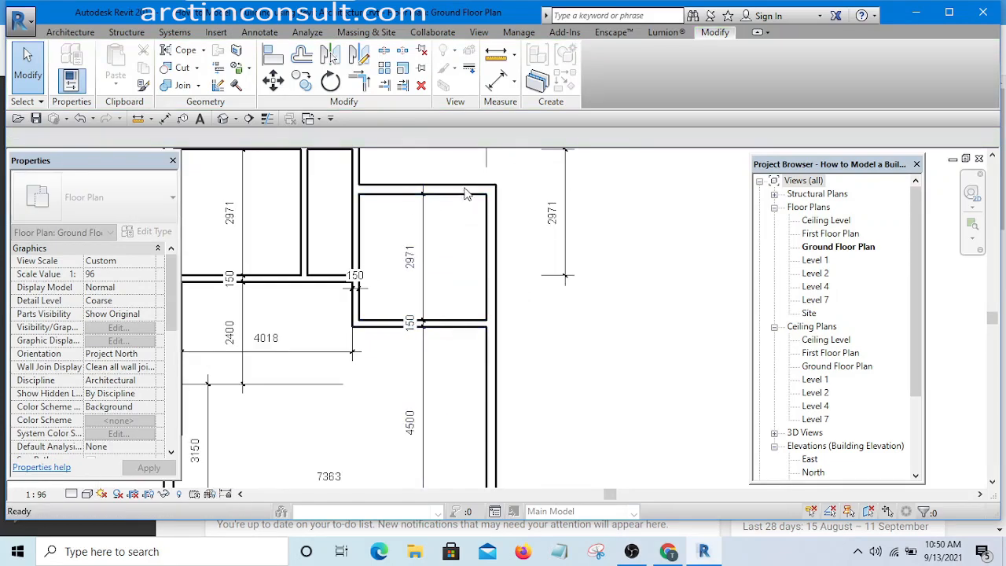
Reposition the upper-right room's top external wall to make the room's vertical inner dimension 3597 mm
scroll(462, 202, "down", 2)
scroll(456, 224, "up", 3)
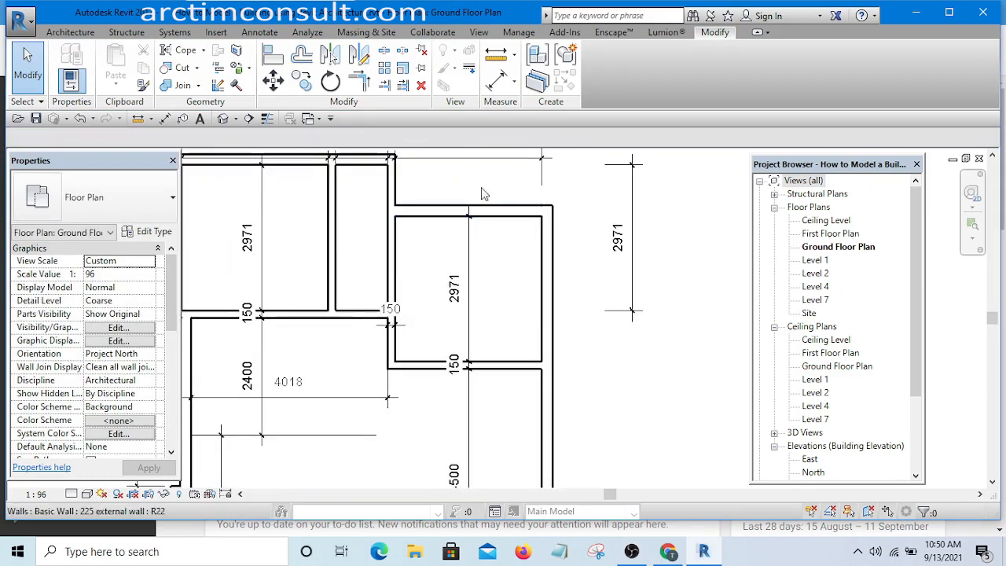
left_click(501, 240)
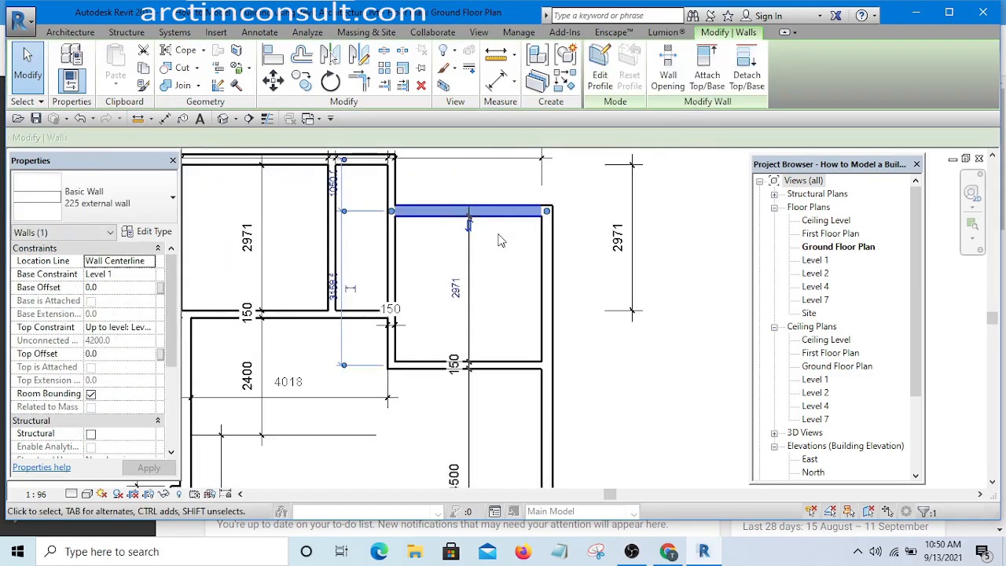
left_click(457, 290)
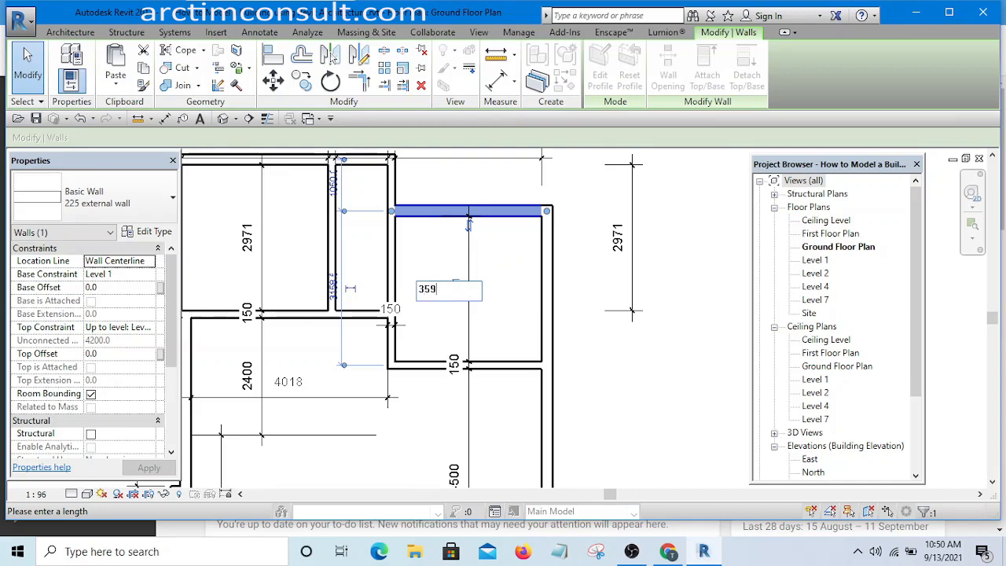
key("Return")
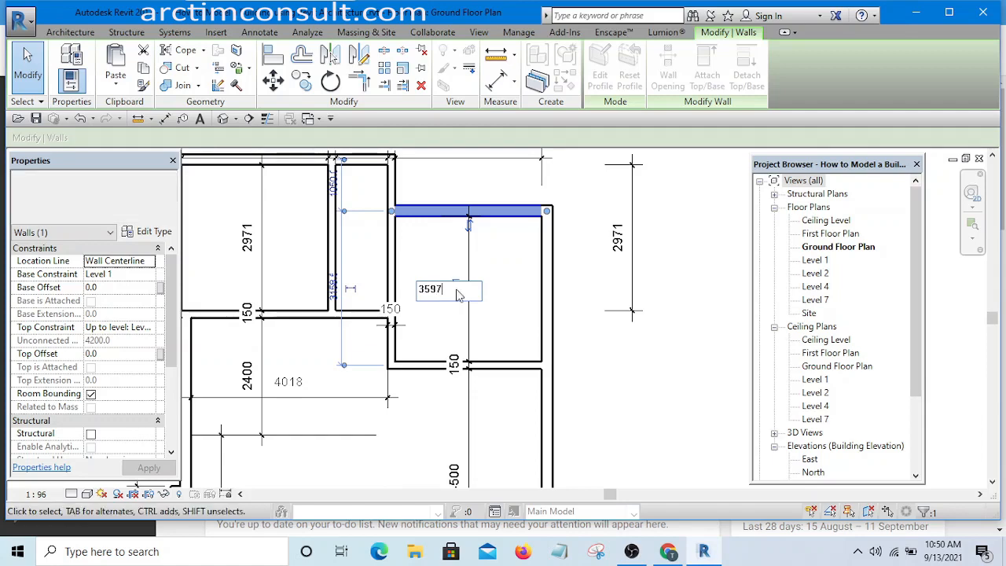
left_click(511, 243)
scroll(512, 243, "down", 5)
scroll(517, 234, "up", 4)
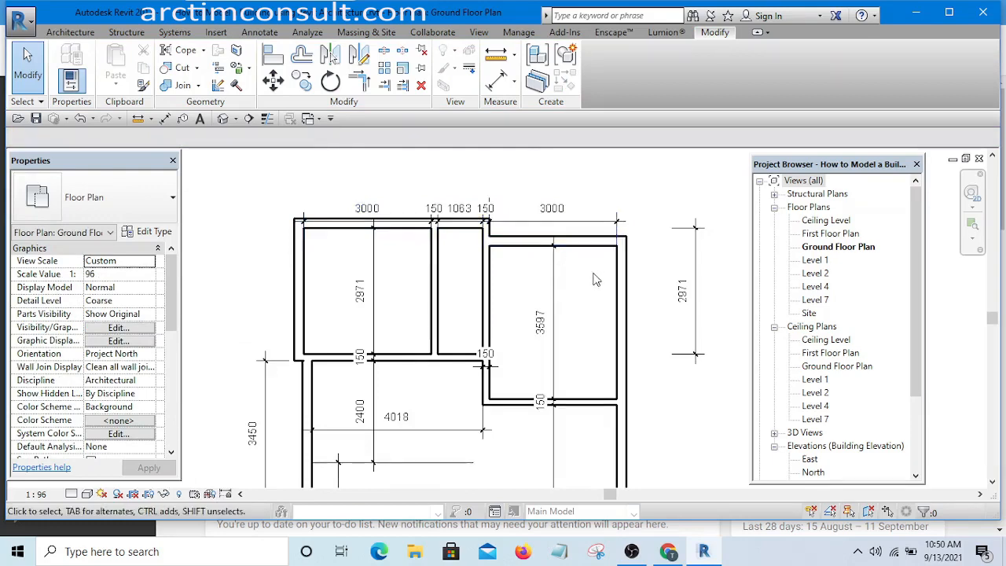
Review the ground floor plan from the upper rooms down to the lounge, checking the walls and dimensions
scroll(582, 236, "down", 3)
scroll(541, 362, "up", 2)
scroll(540, 367, "up", 1)
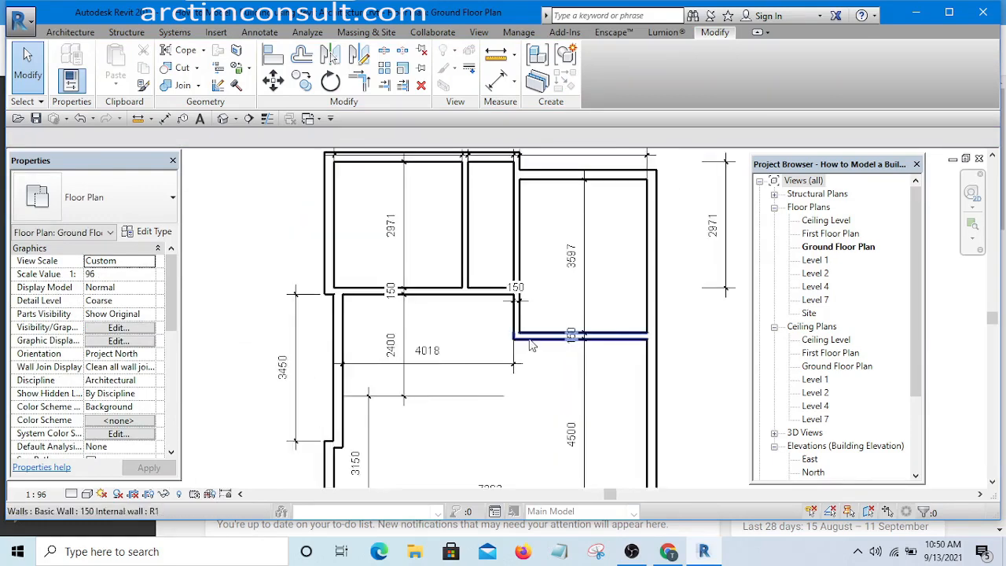
scroll(519, 338, "down", 2)
scroll(526, 314, "up", 1)
scroll(517, 338, "up", 2)
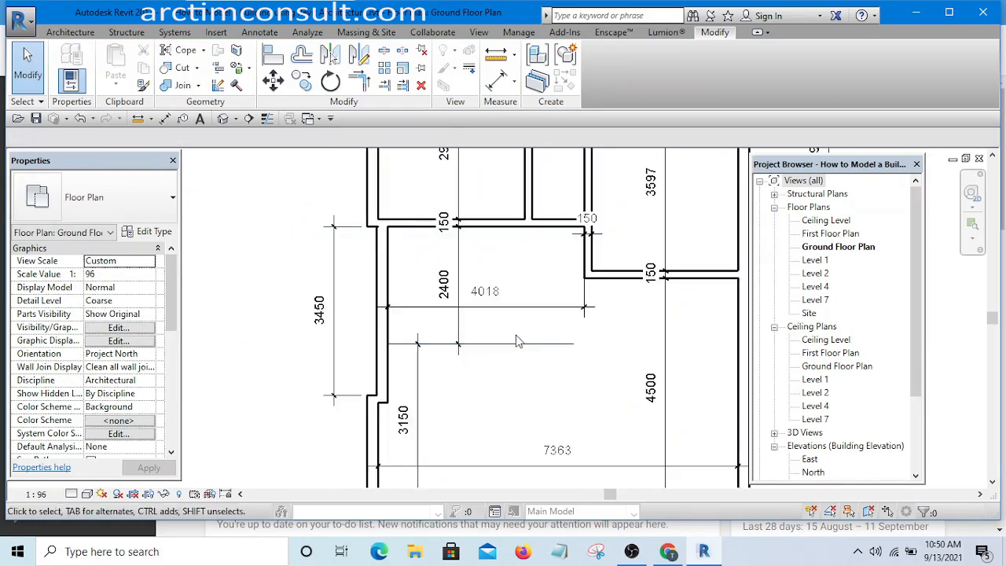
scroll(485, 325, "down", 2)
middle_click_drag(558, 341, 484, 359)
scroll(440, 342, "up", 3)
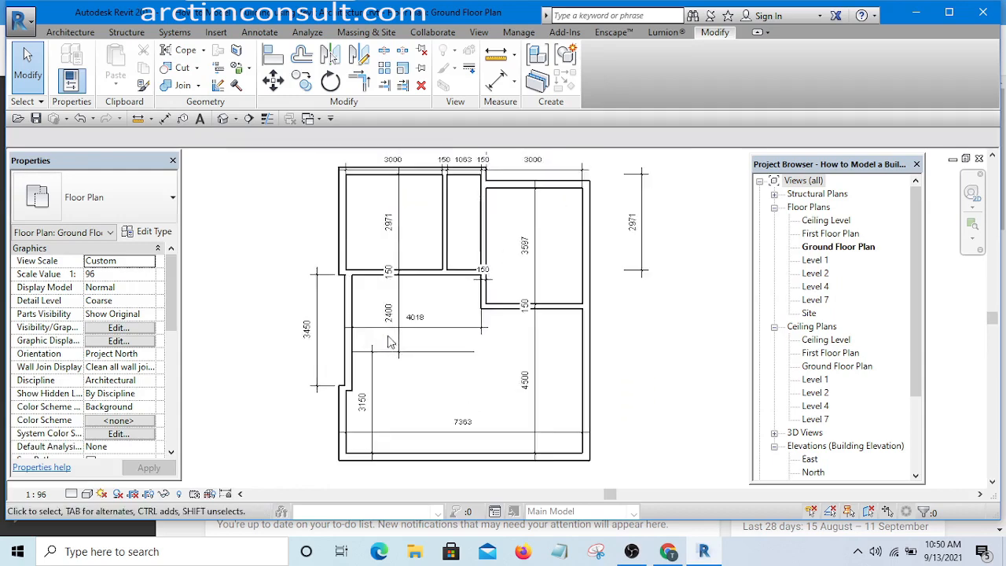
scroll(406, 341, "down", 4)
scroll(404, 341, "down", 1)
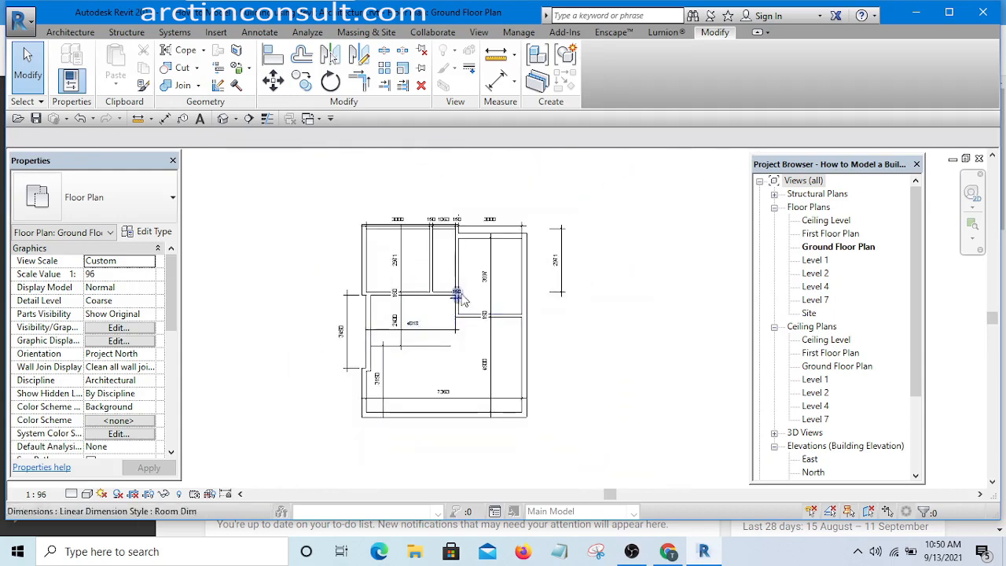
scroll(459, 293, "up", 2)
middle_click_drag(451, 293, 446, 324)
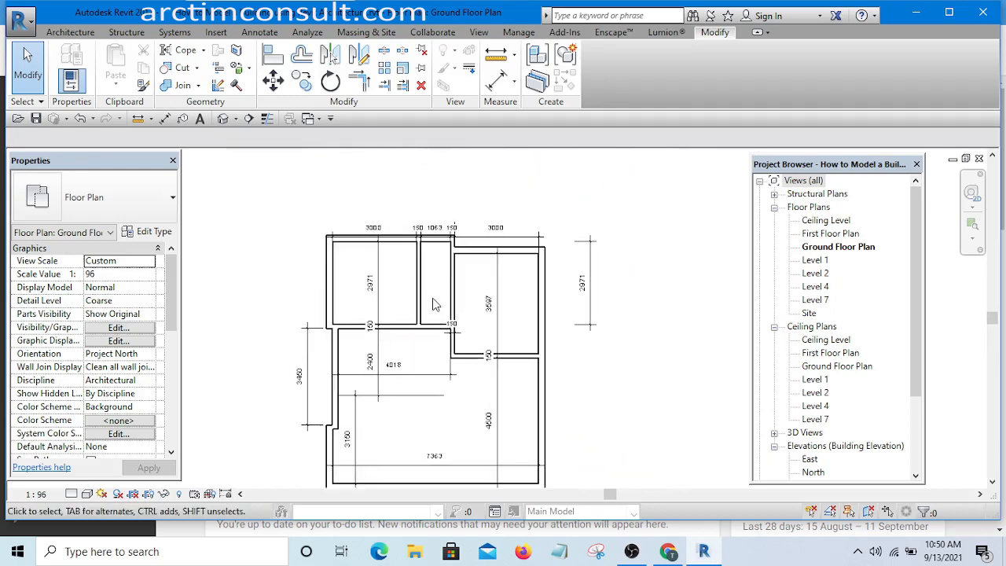
Switch to the reference project's ground floor plan and examine the toilet and lobby dimensions between the guest room and kitchen
left_click(319, 121)
left_click(417, 155)
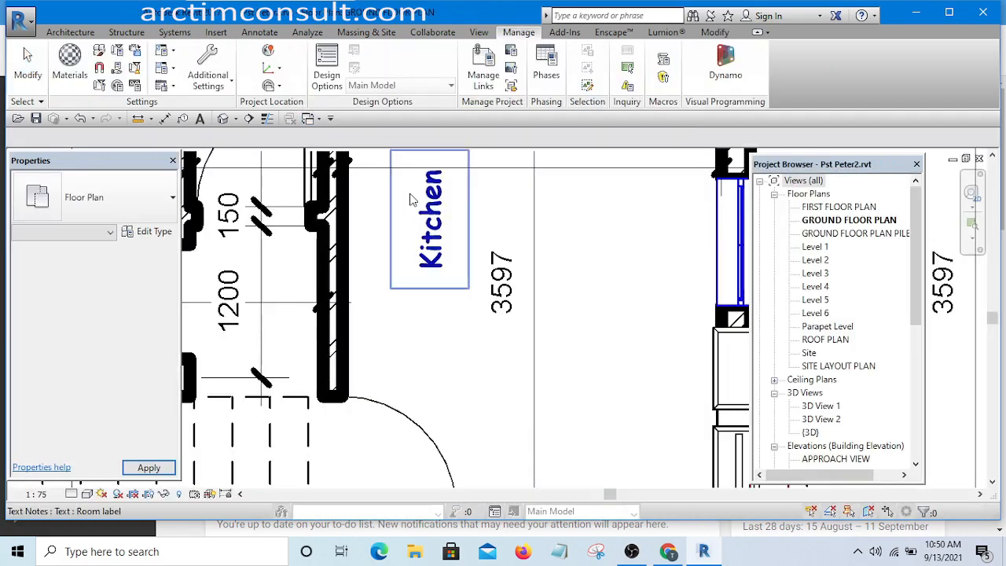
scroll(410, 286, "down", 5)
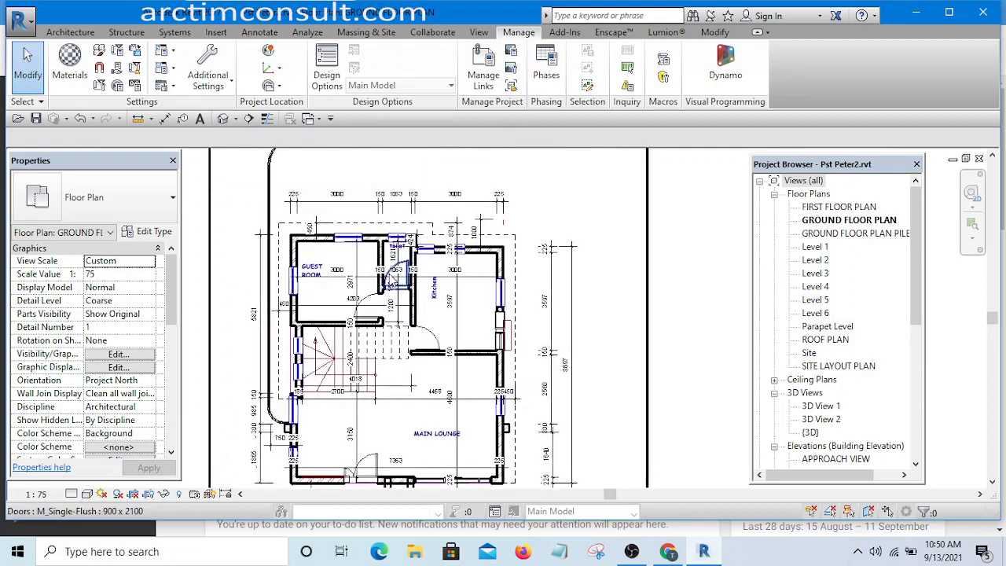
scroll(411, 286, "up", 4)
scroll(395, 267, "up", 2)
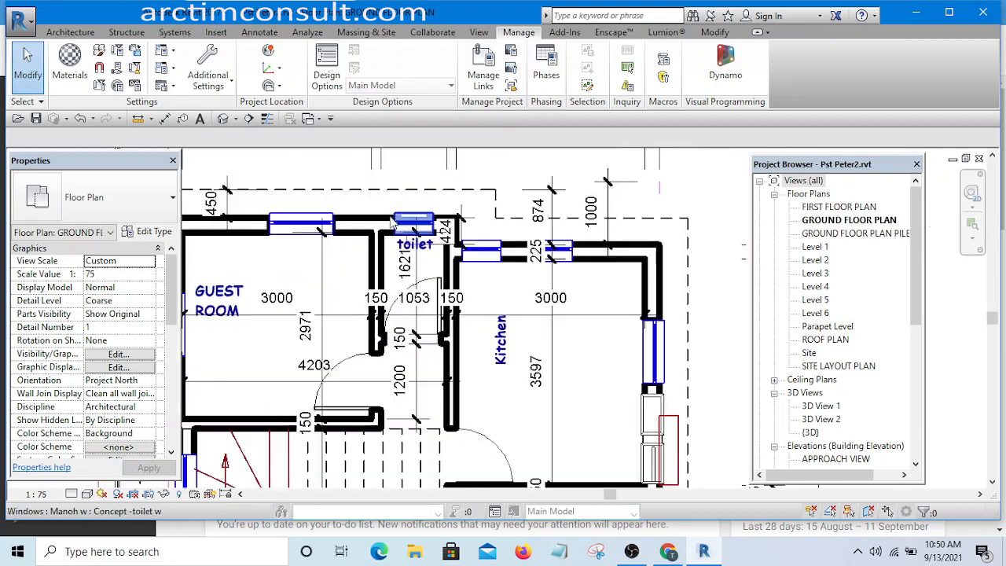
scroll(420, 345, "down", 2)
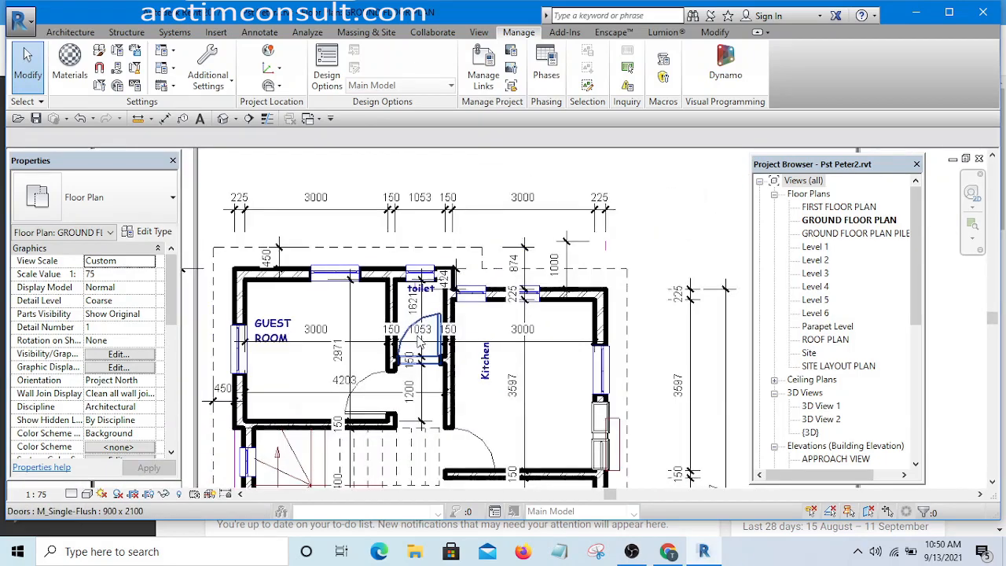
scroll(420, 346, "up", 2)
scroll(412, 290, "up", 1)
scroll(416, 297, "up", 1)
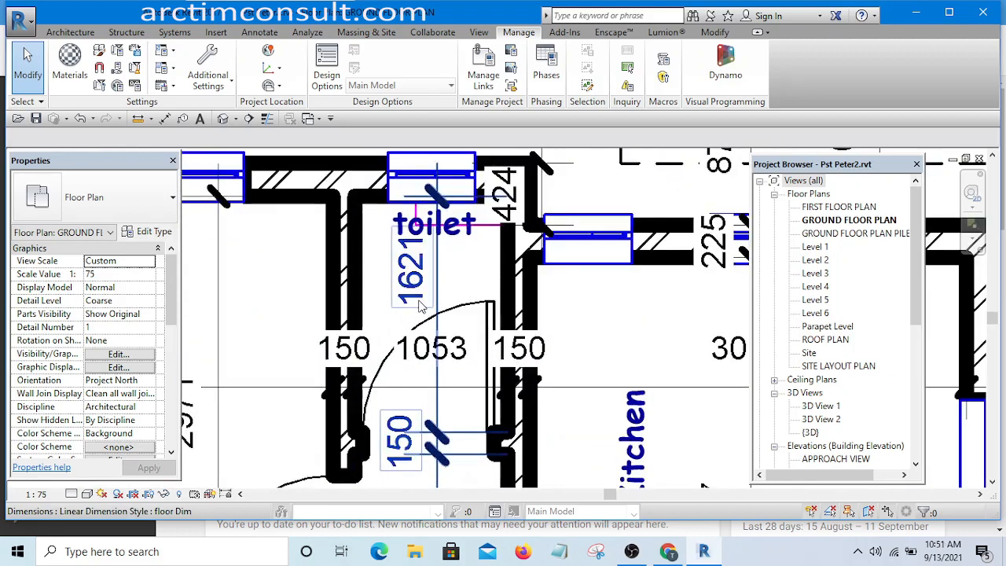
scroll(414, 243, "down", 4)
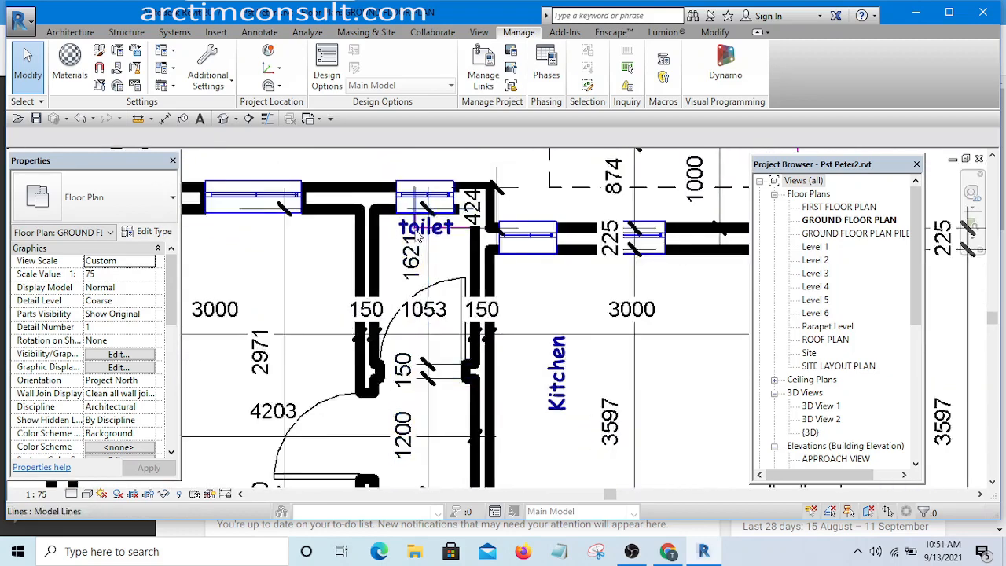
scroll(376, 371, "up", 4)
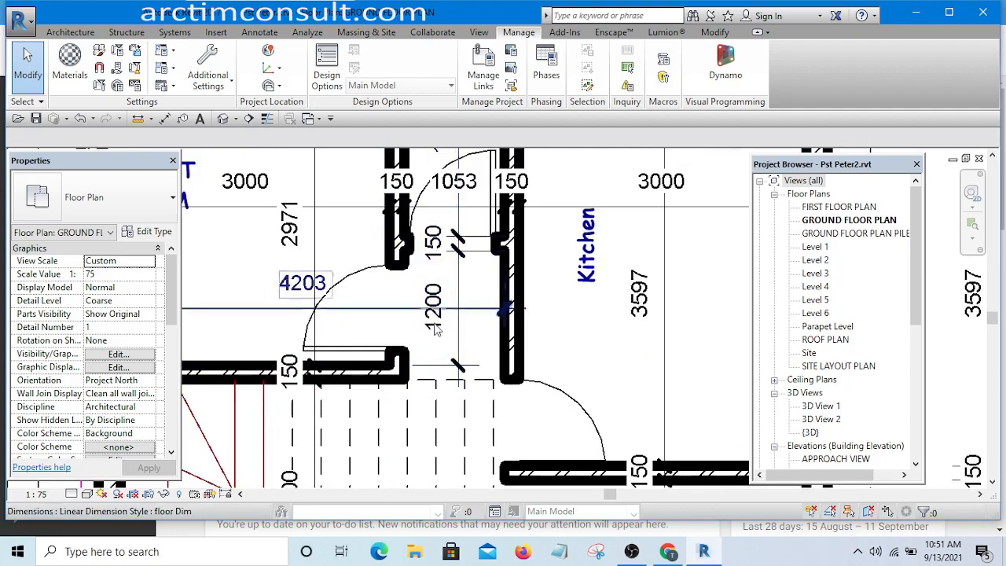
Check the lobby's vertical dimensions in the reference plan, then return to the ground floor plan of the How to Model a Building project
scroll(436, 334, "down", 4)
scroll(434, 322, "up", 3)
scroll(435, 323, "up", 1)
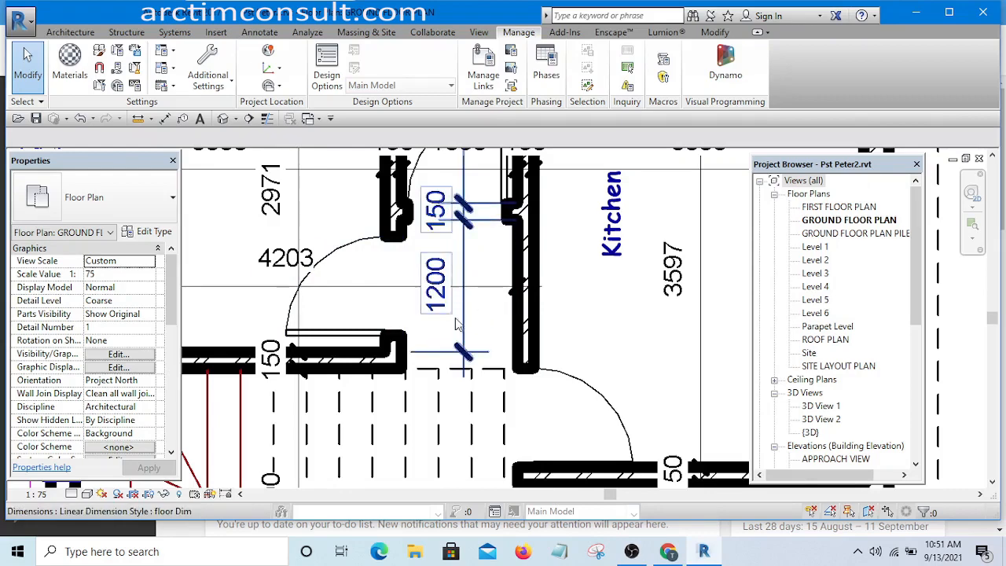
scroll(453, 315, "down", 3)
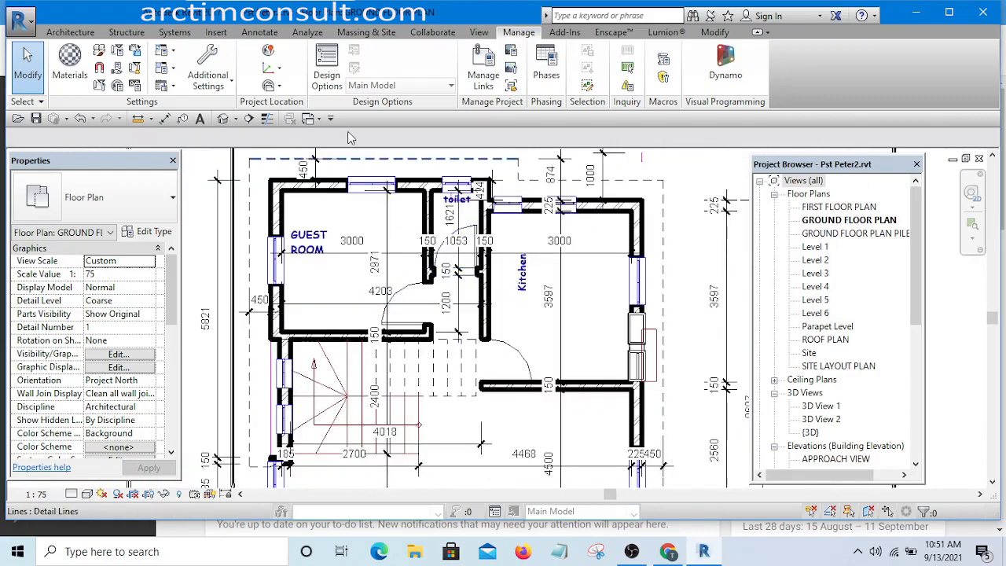
left_click(317, 120)
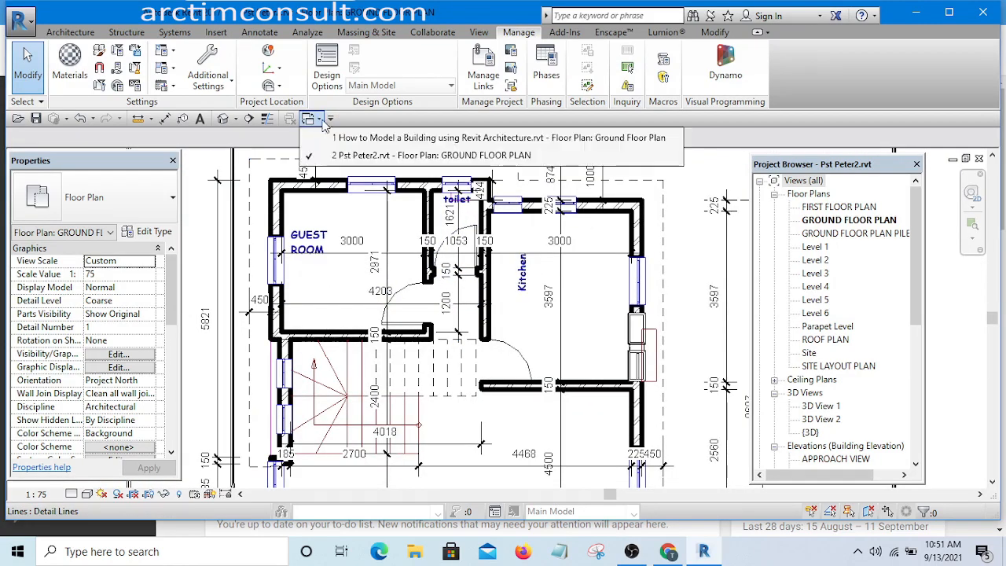
left_click(398, 137)
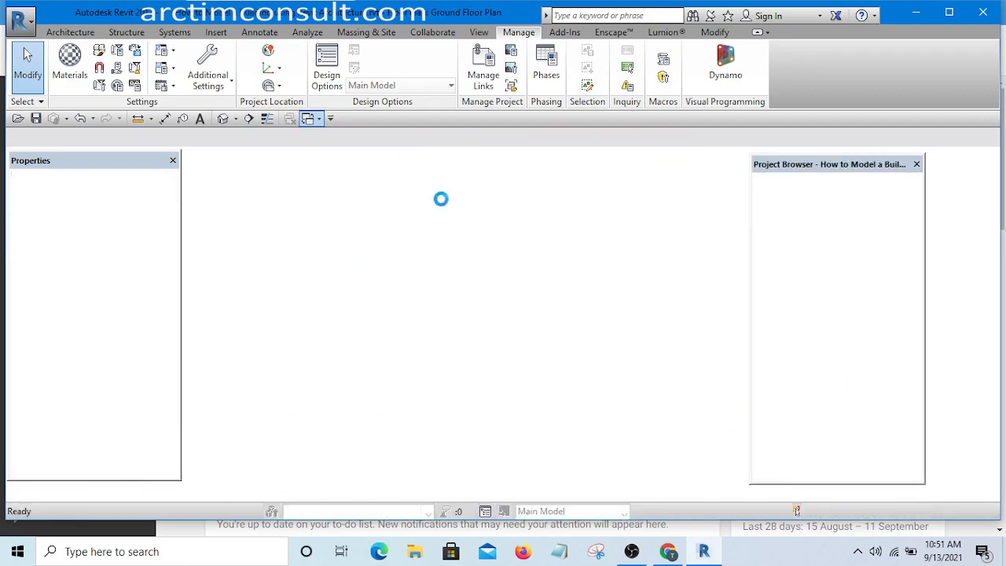
Copy the horizontal 150 internal wall below the upper-left room upward, across that room and the narrow space beside it
scroll(462, 289, "up", 4)
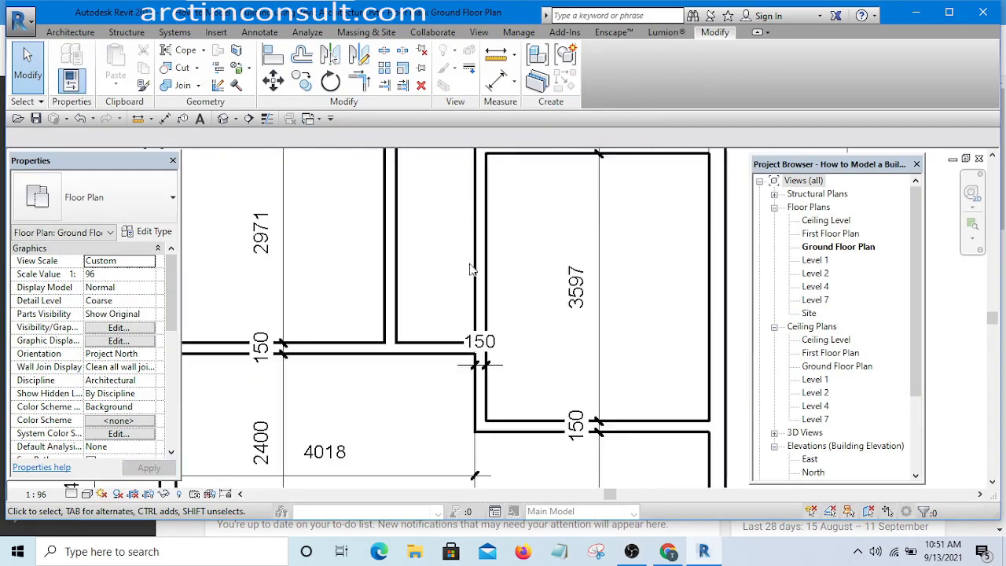
scroll(465, 293, "down", 3)
scroll(466, 296, "up", 2)
left_click(471, 306)
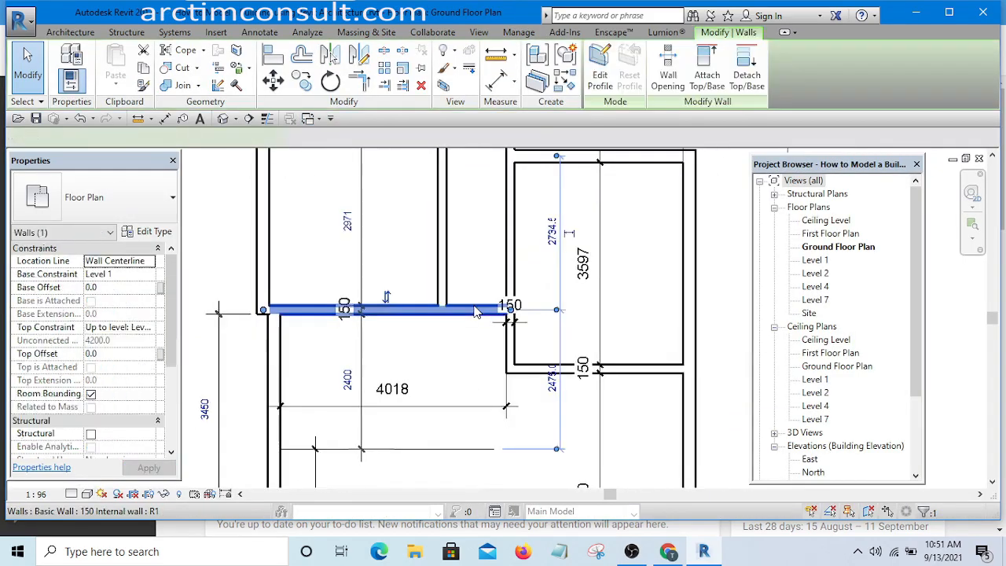
left_click_drag(473, 309, 483, 241, "ctrl")
key("Escape")
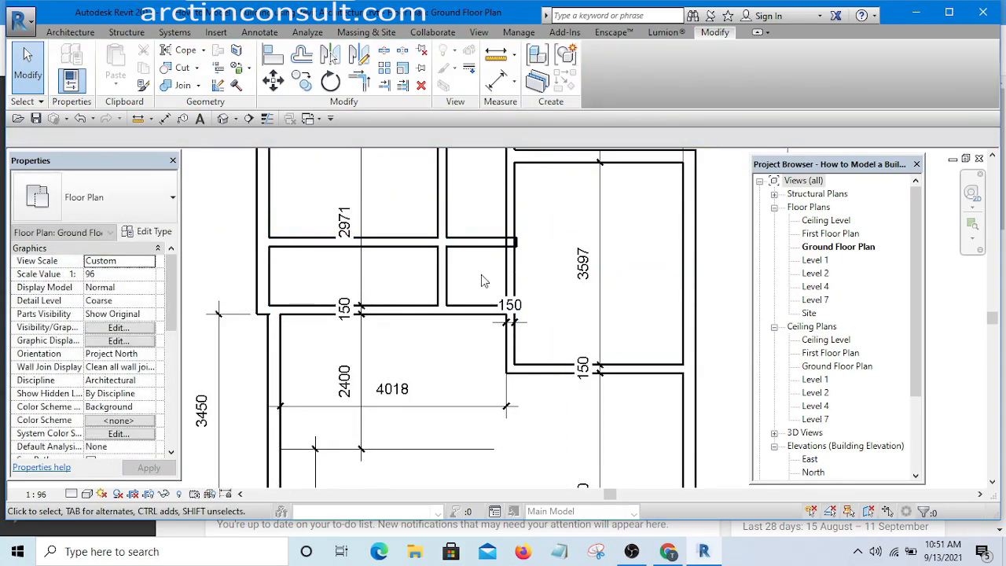
Add an aligned dimension in the narrow space between the copied wall's lower face and the original wall's upper face
key("d")
key("i")
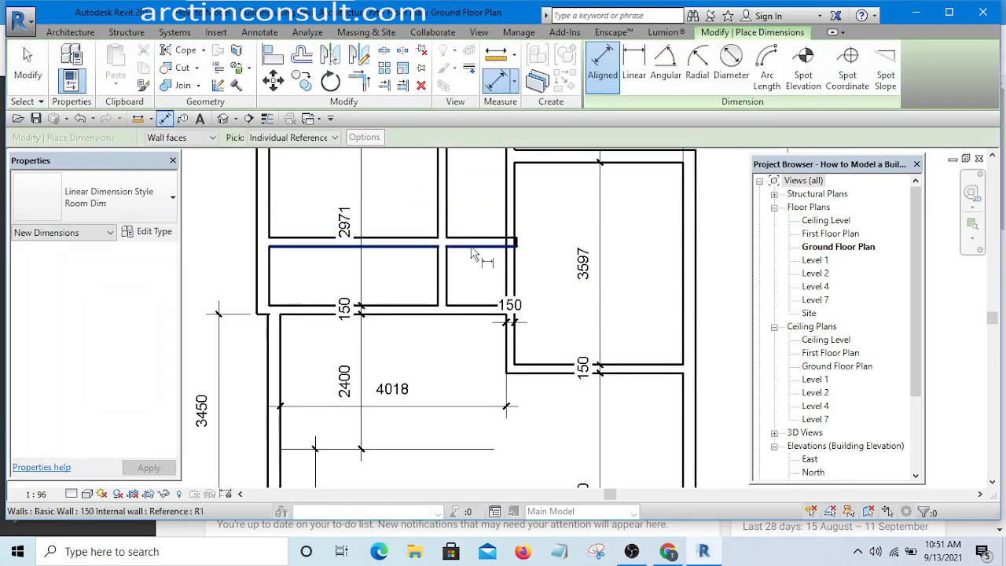
left_click(472, 253)
left_click(481, 313)
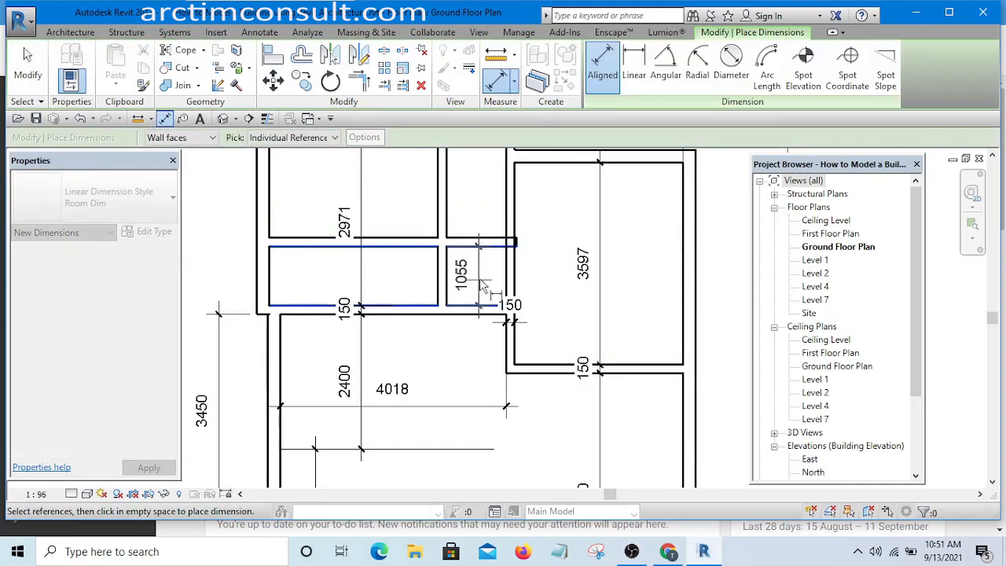
left_click(485, 287)
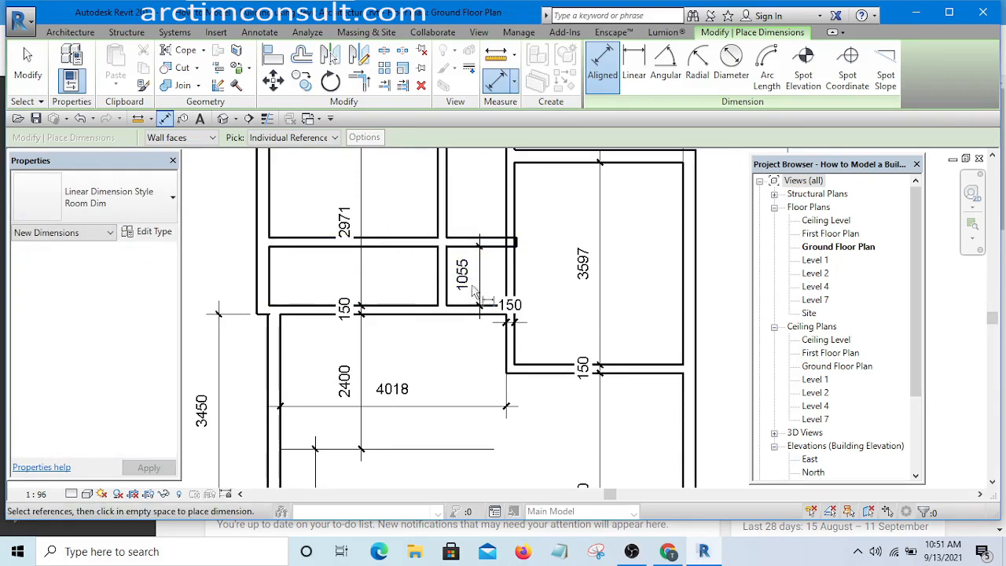
key("Escape")
key("Escape")
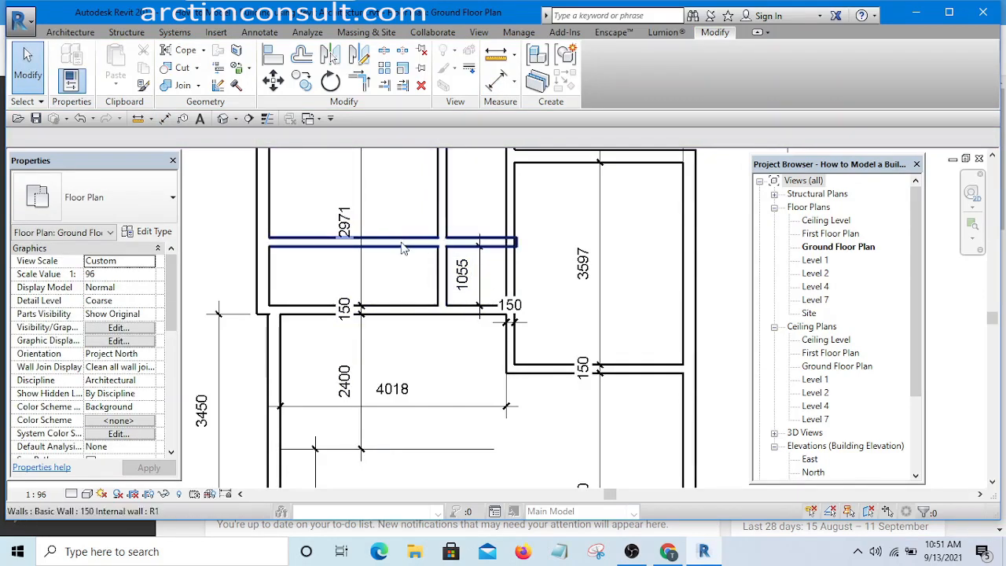
Reposition the copied internal wall to leave a 1200 mm clear distance above the original wall
left_click_drag(412, 199, 395, 281)
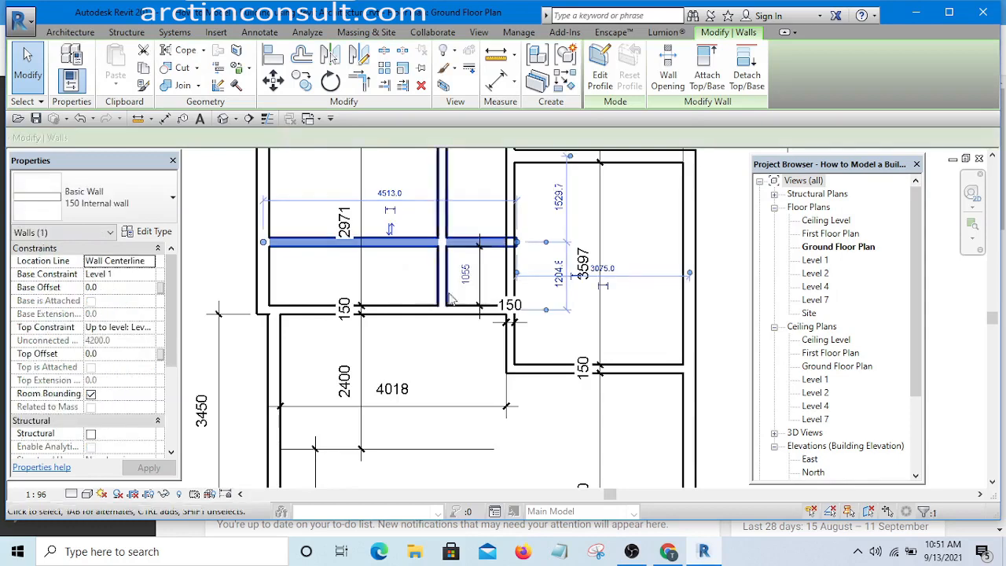
left_click(466, 271)
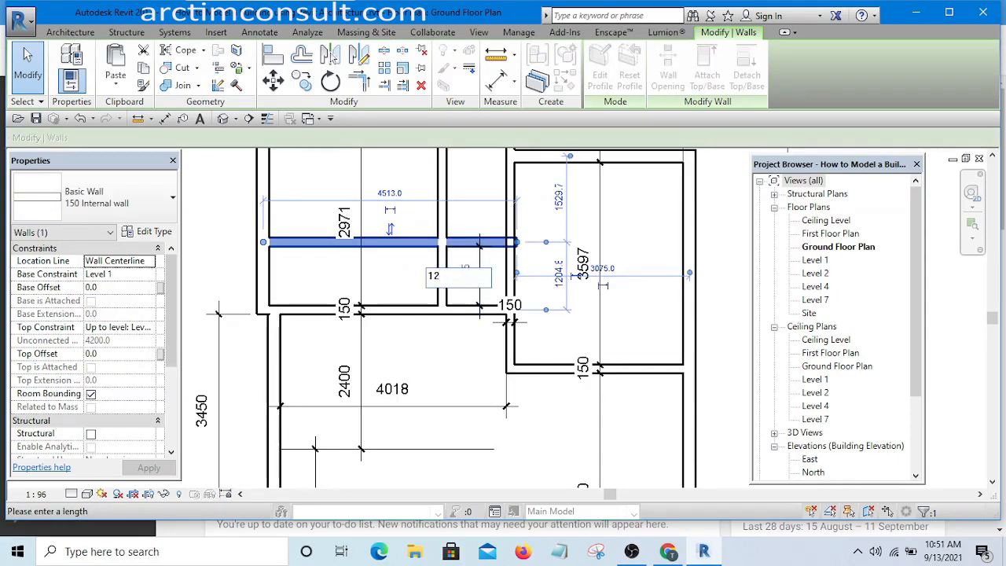
key("Return")
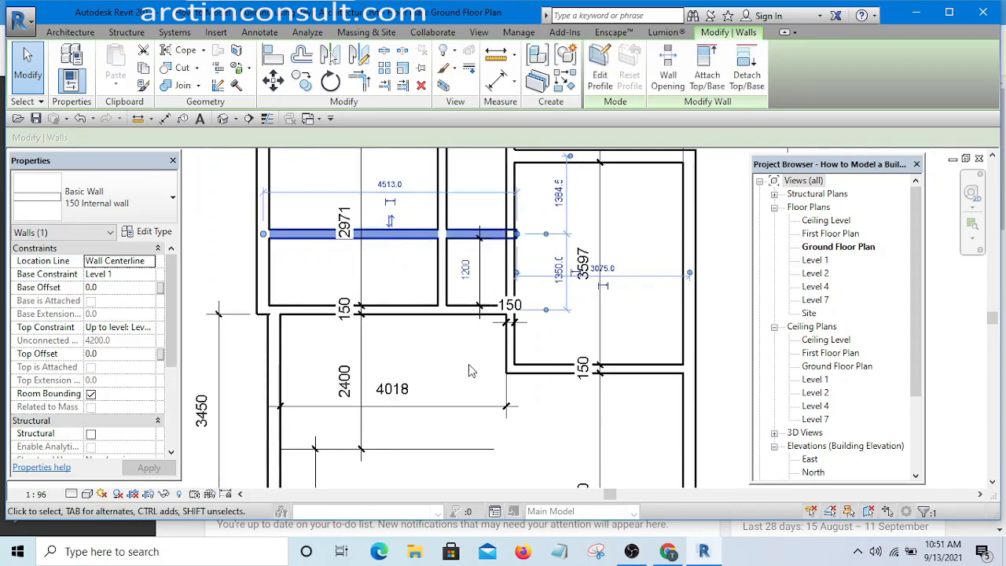
scroll(417, 291, "down", 2)
scroll(450, 236, "up", 2)
left_click(454, 207)
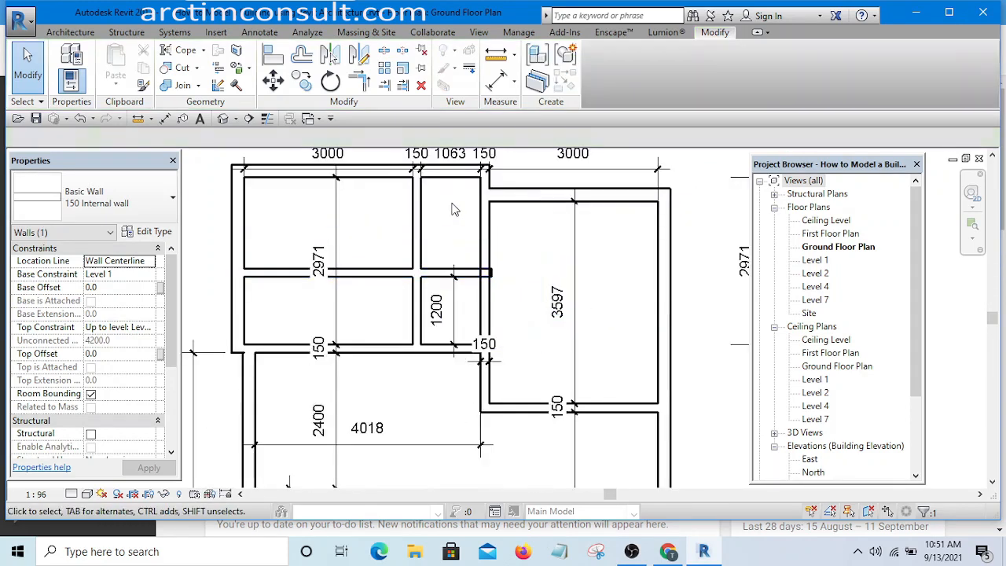
Extend the lobby's 1200 dimension with witness lines at the copied wall's upper face and the top external wall's inner face
left_click(456, 301)
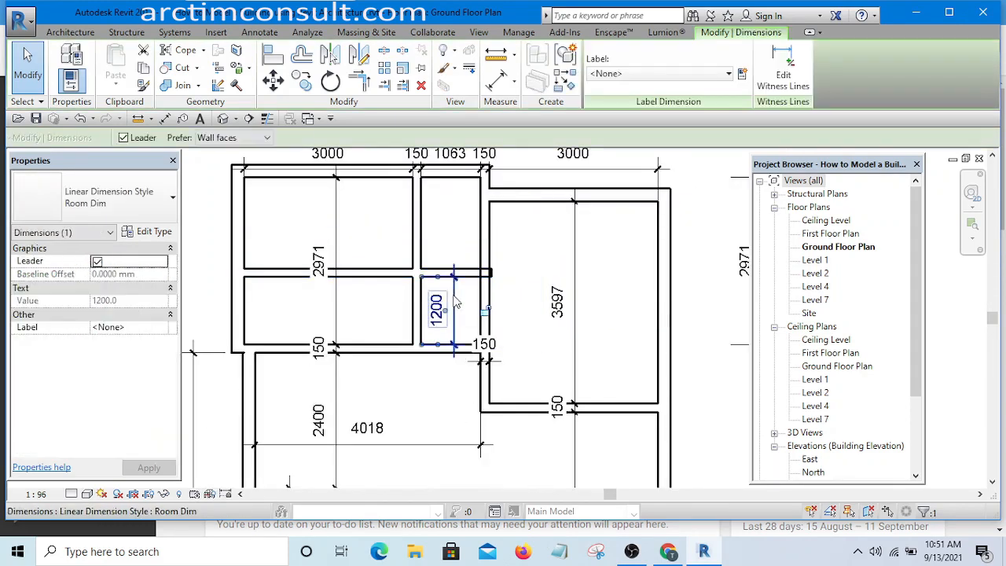
key("d")
key("i")
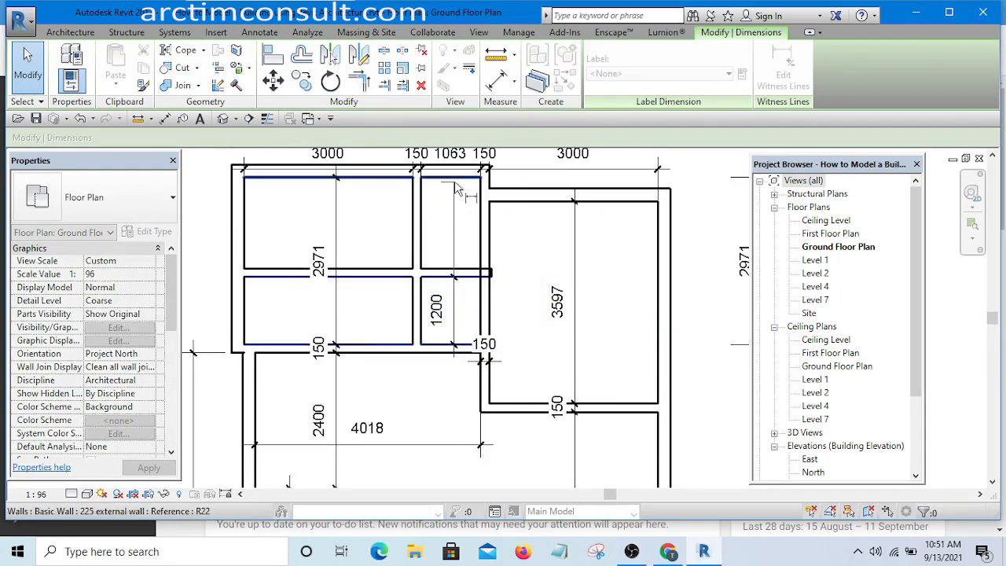
scroll(456, 279, "up", 2)
left_click(456, 277)
scroll(460, 252, "down", 2)
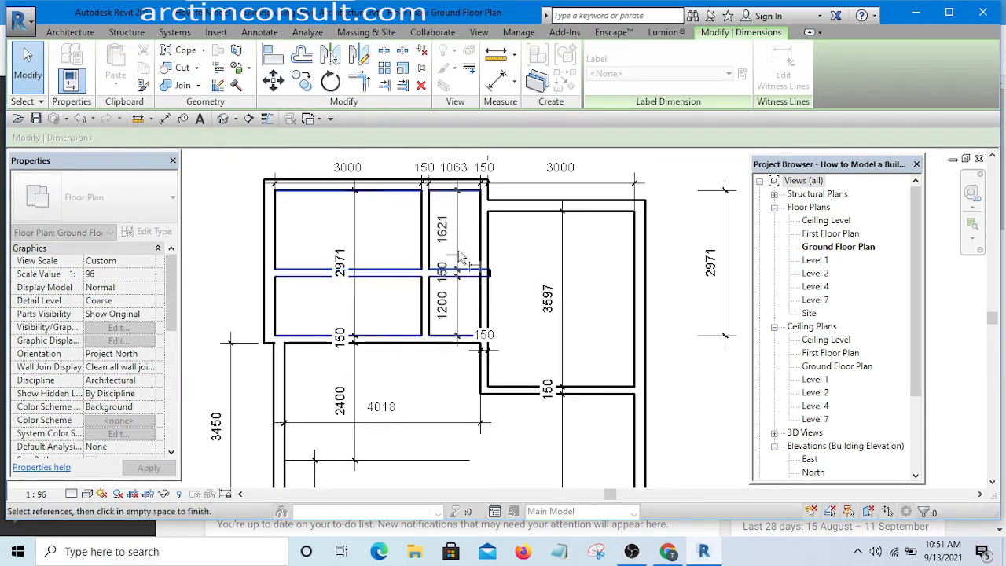
scroll(459, 232, "up", 2)
left_click(475, 223)
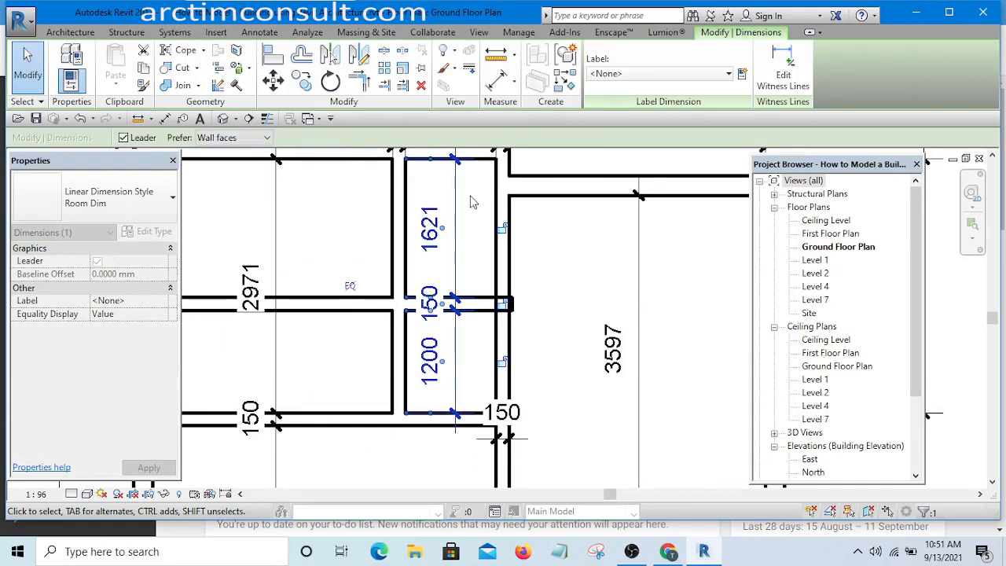
left_click(471, 201)
Trim the copied wall at both ends so it spans only between the upper-left room's partition and the kitchen wall
scroll(465, 234, "down", 4)
scroll(464, 236, "up", 4)
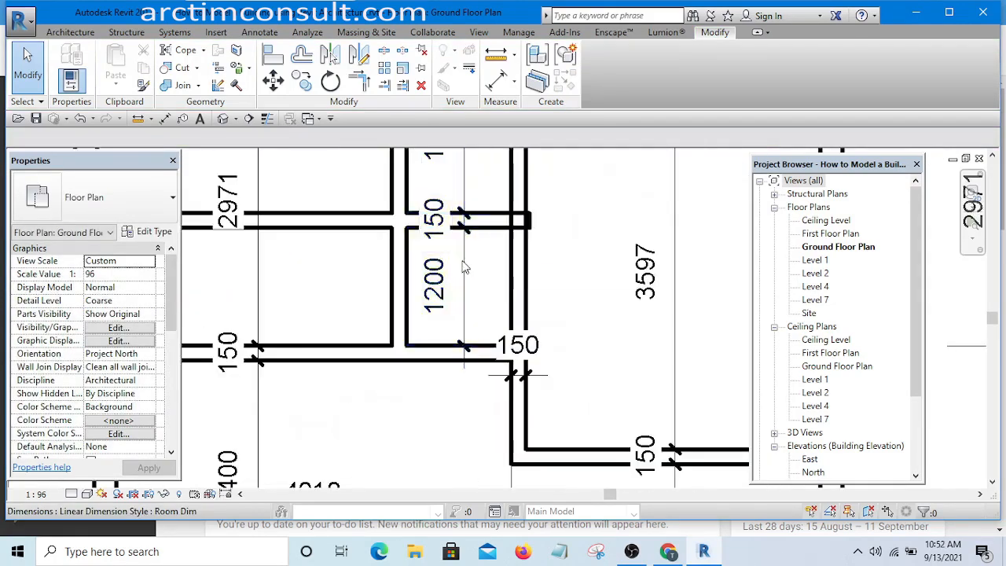
scroll(464, 265, "down", 3)
scroll(423, 228, "up", 1)
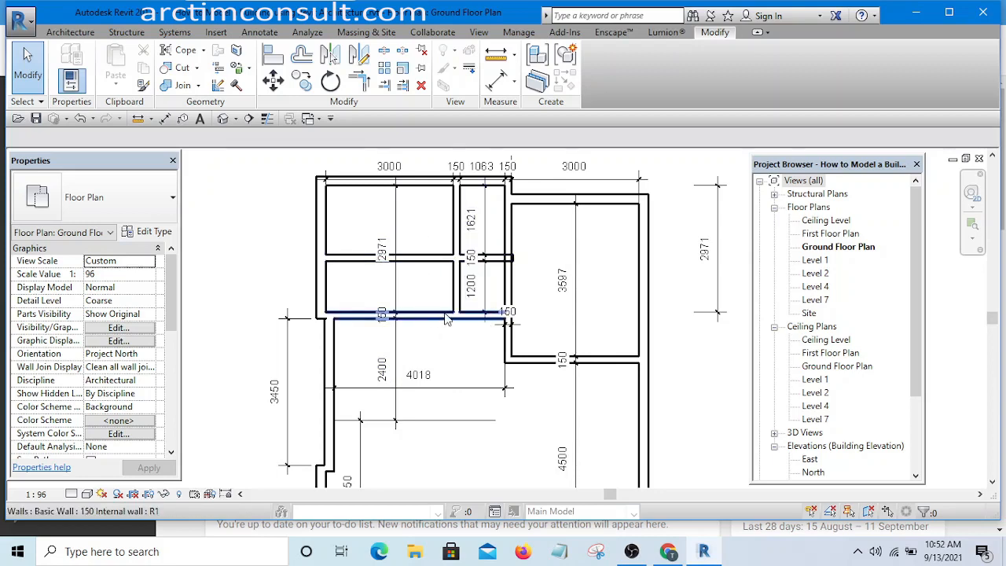
left_click(402, 88)
scroll(454, 239, "up", 3)
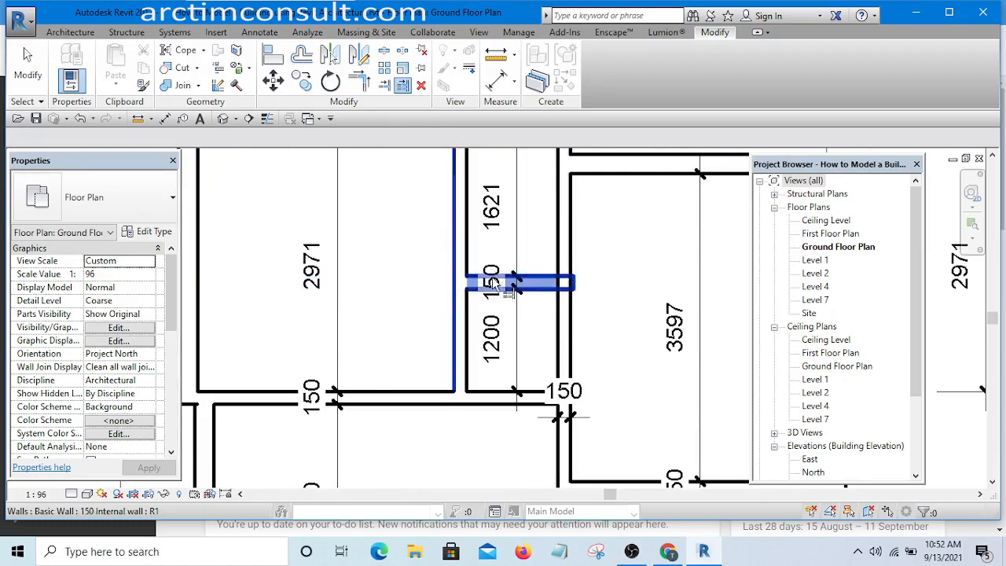
scroll(503, 283, "down", 2)
left_click(530, 256)
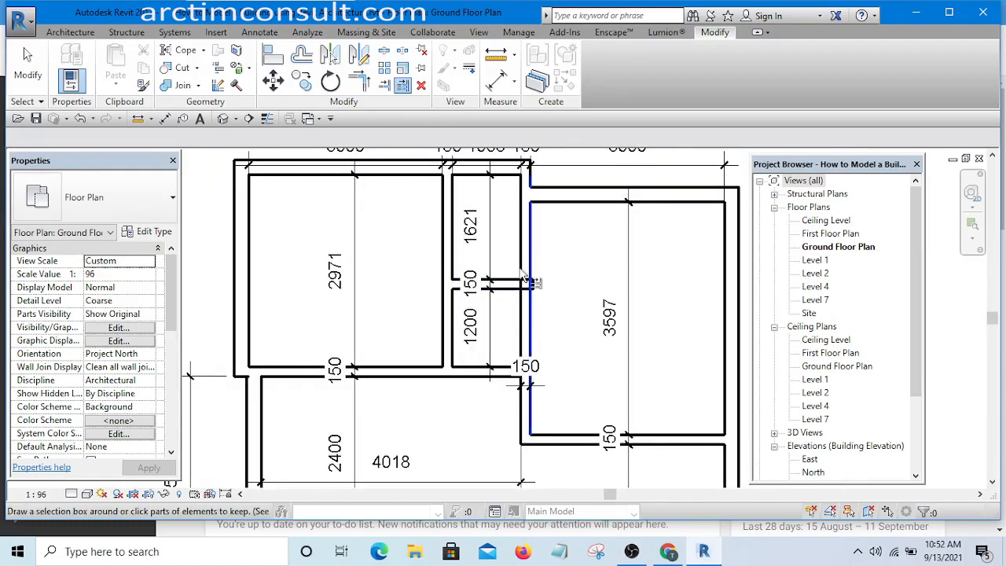
left_click(506, 282)
scroll(465, 298, "up", 3)
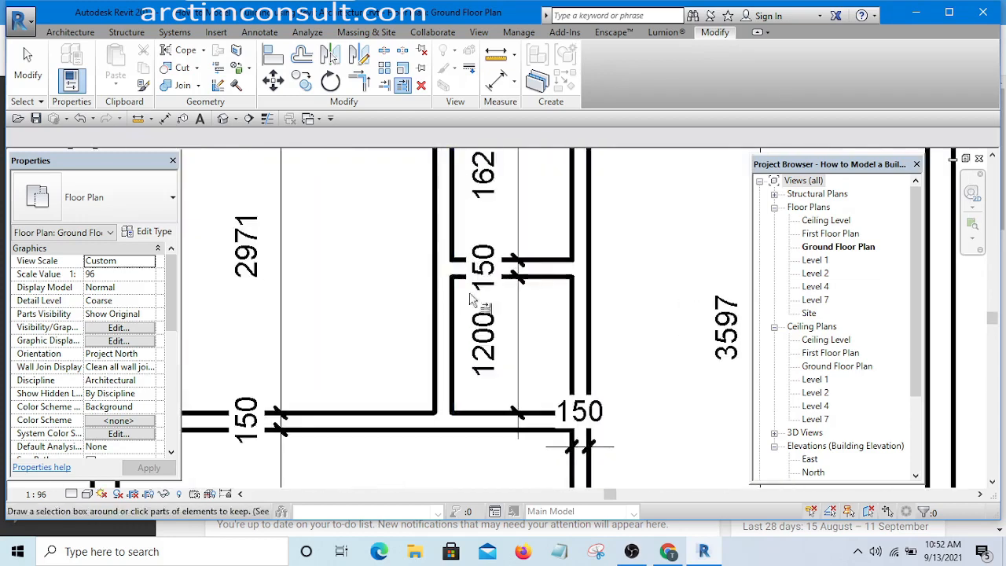
Trim the wall below the upper-left room back to its vertical partition, opening the lobby's lower side
scroll(464, 314, "down", 4)
scroll(464, 319, "up", 3)
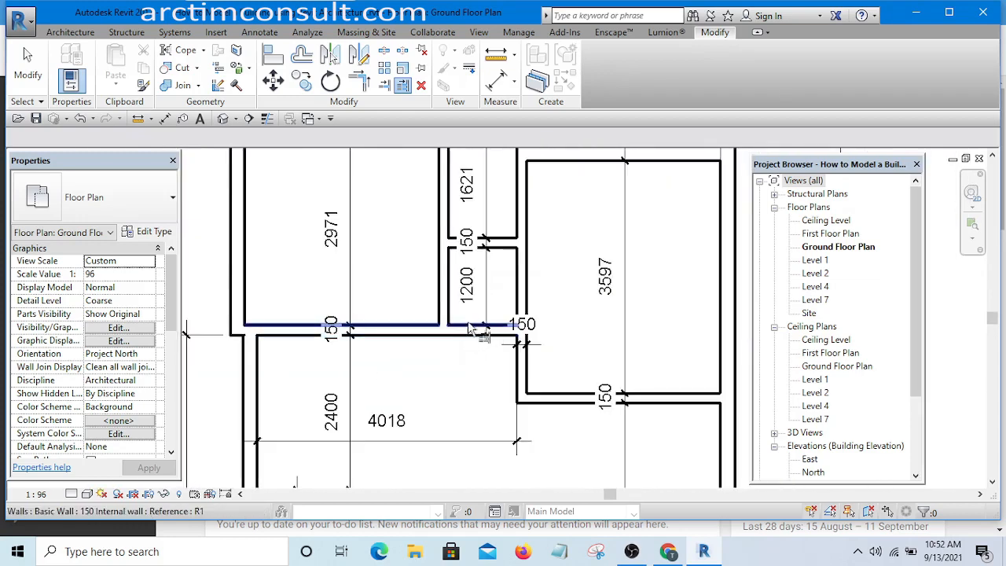
scroll(471, 293, "up", 3)
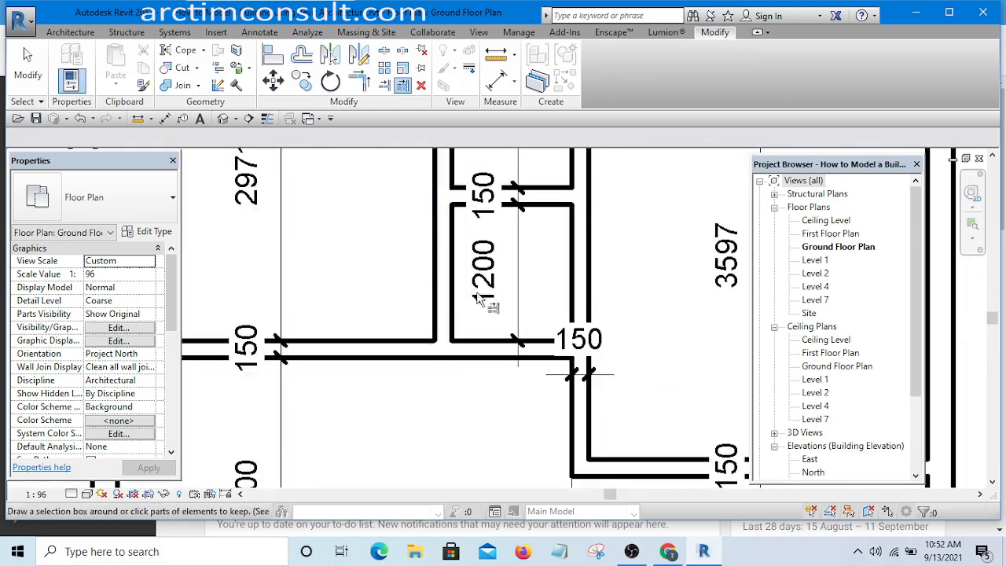
scroll(647, 228, "down", 4)
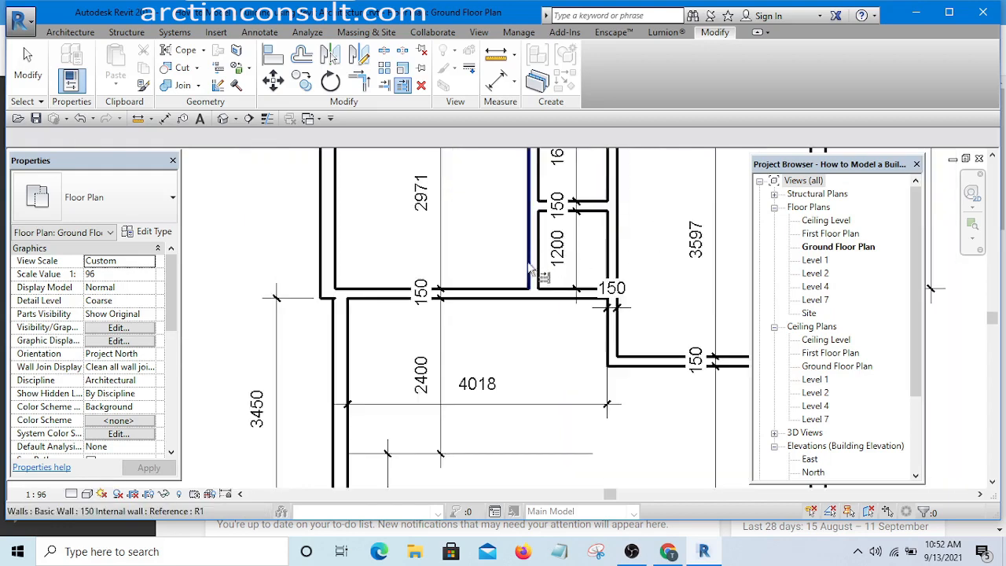
scroll(532, 263, "up", 3)
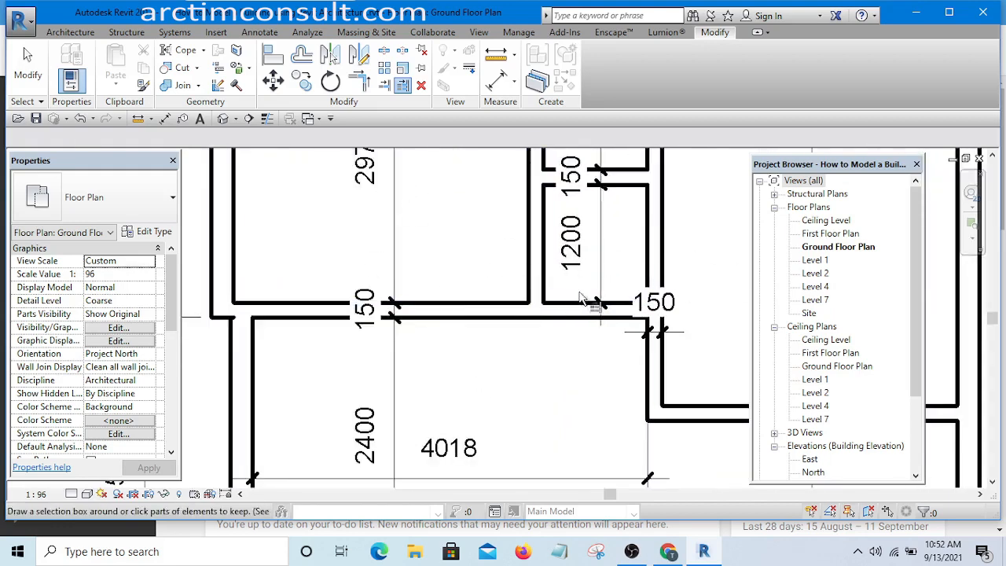
left_click(492, 314)
scroll(495, 305, "down", 4)
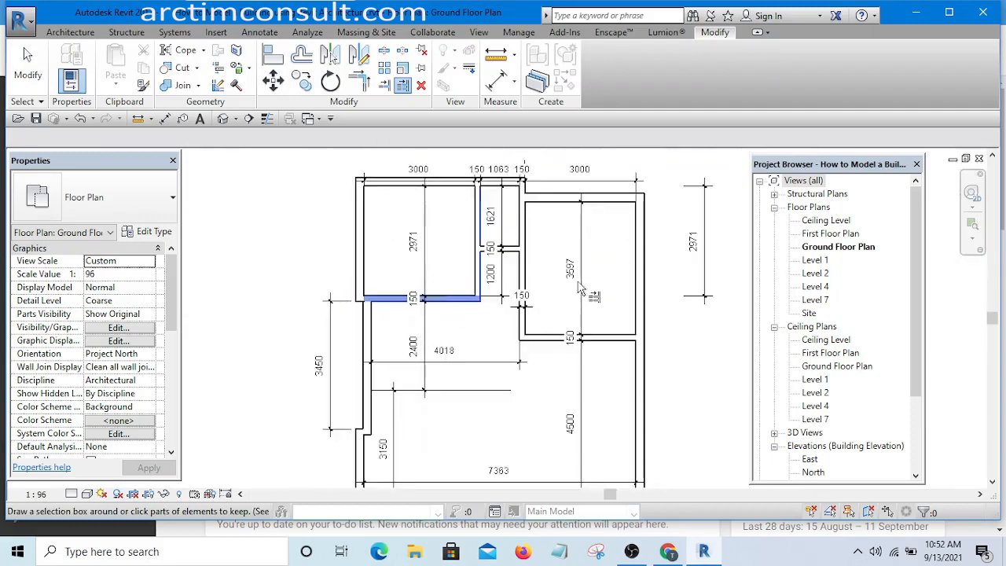
key("Escape")
key("Escape")
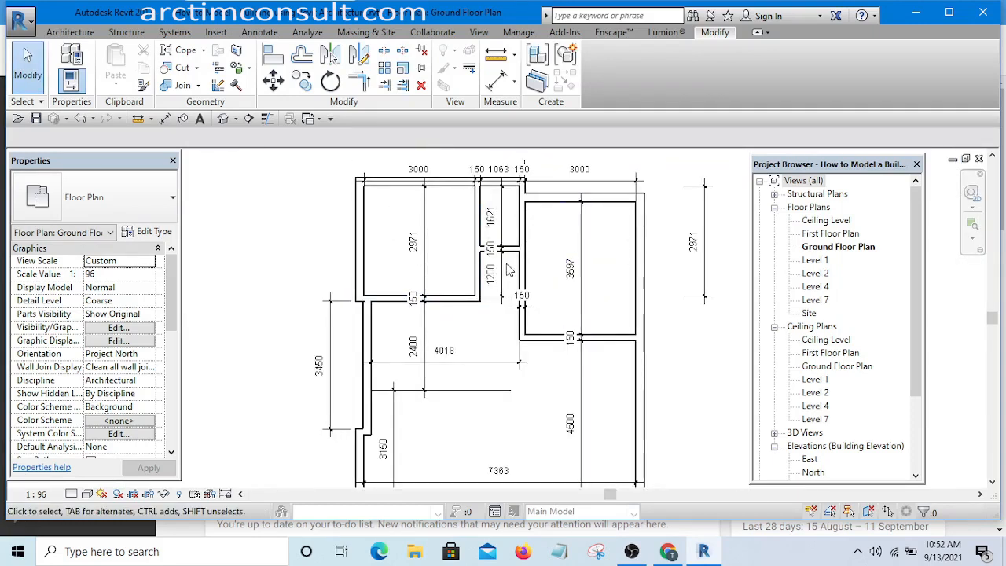
Review the whole ground floor plan, examining the toilet, lobby and lounge walls with their dimensions
scroll(517, 297, "up", 1)
scroll(516, 297, "up", 4)
scroll(433, 319, "down", 7)
scroll(481, 272, "up", 4)
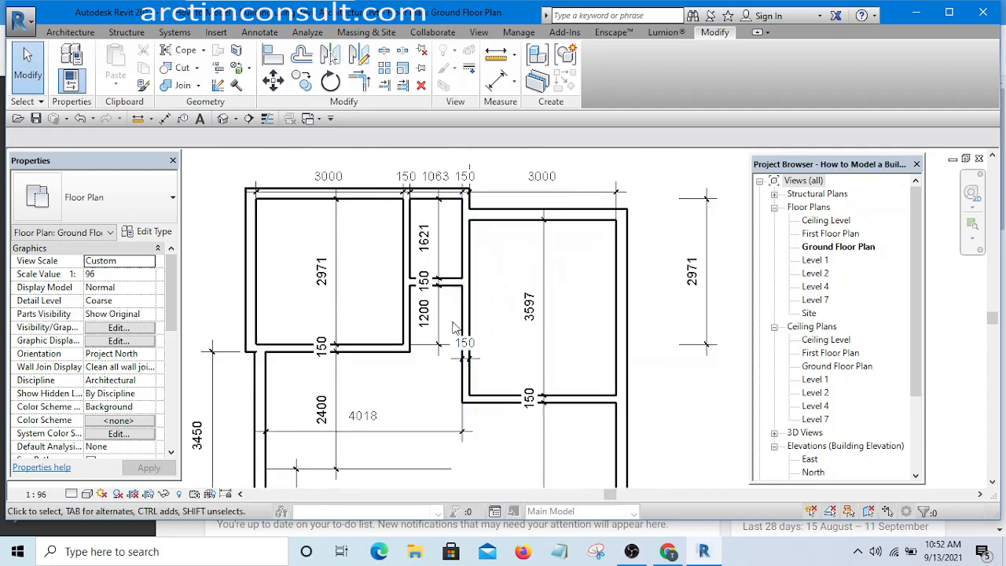
middle_click_drag(452, 353, 485, 298)
scroll(474, 320, "down", 7)
scroll(481, 375, "up", 4)
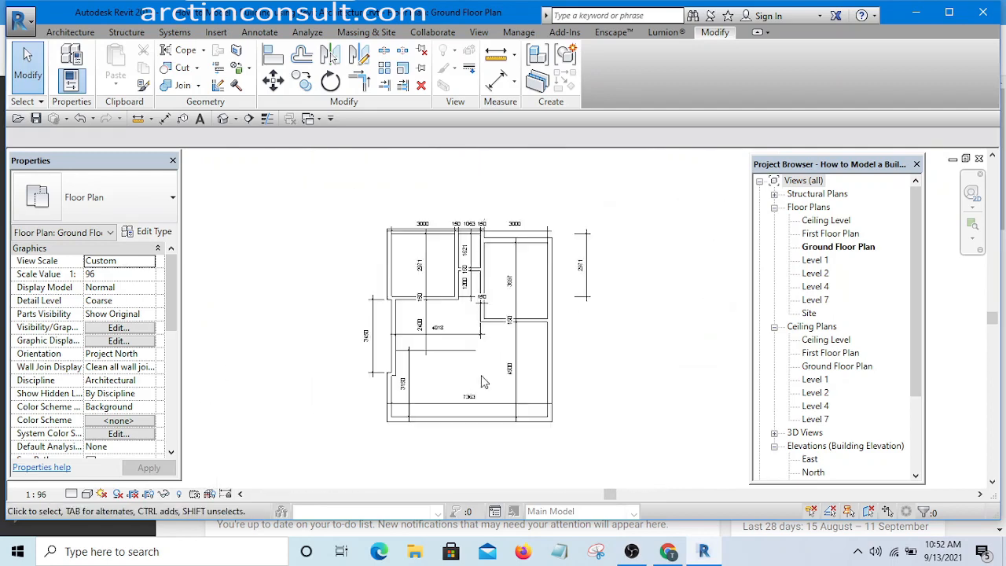
scroll(543, 330, "down", 2)
scroll(487, 312, "up", 2)
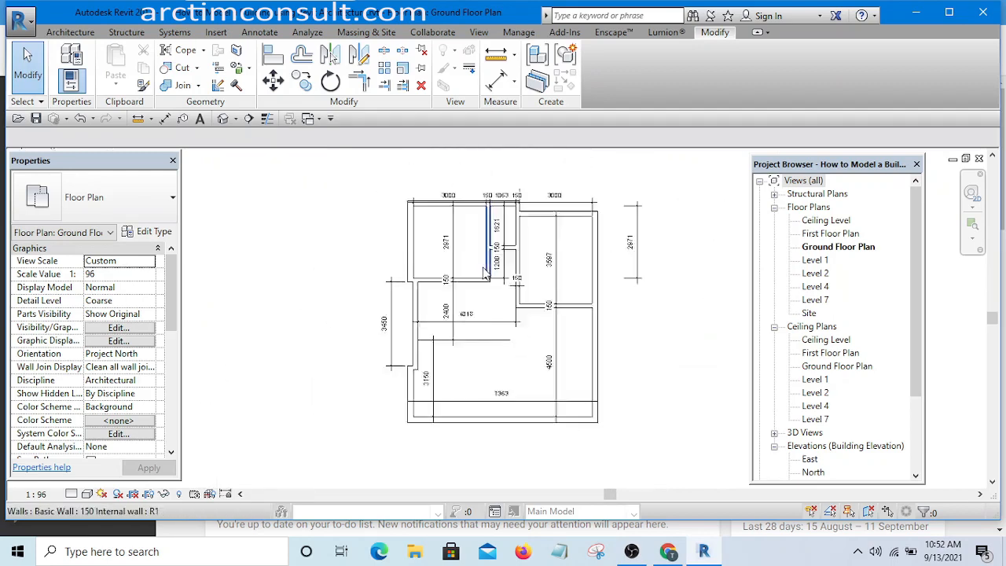
scroll(455, 281, "down", 2)
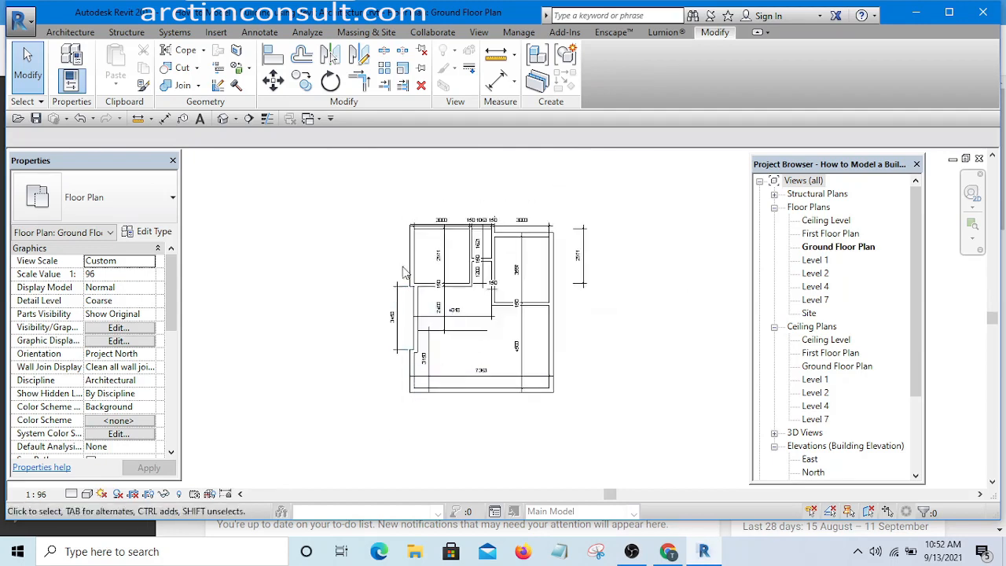
scroll(474, 363, "up", 3)
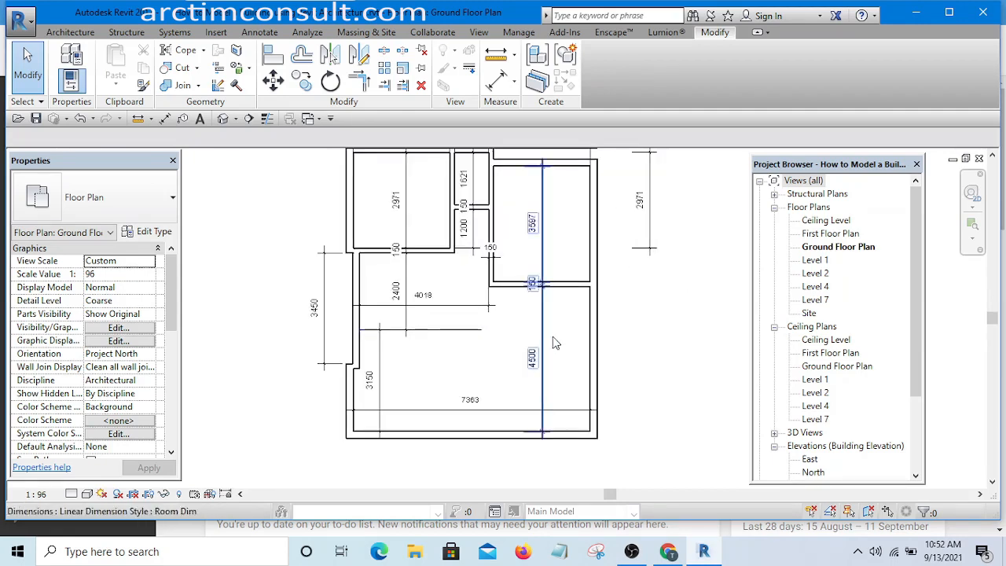
Examine the stepped junction of the left external wall and its position relative to the horizontal detail line in the lounge
scroll(448, 350, "down", 1)
scroll(448, 349, "up", 1)
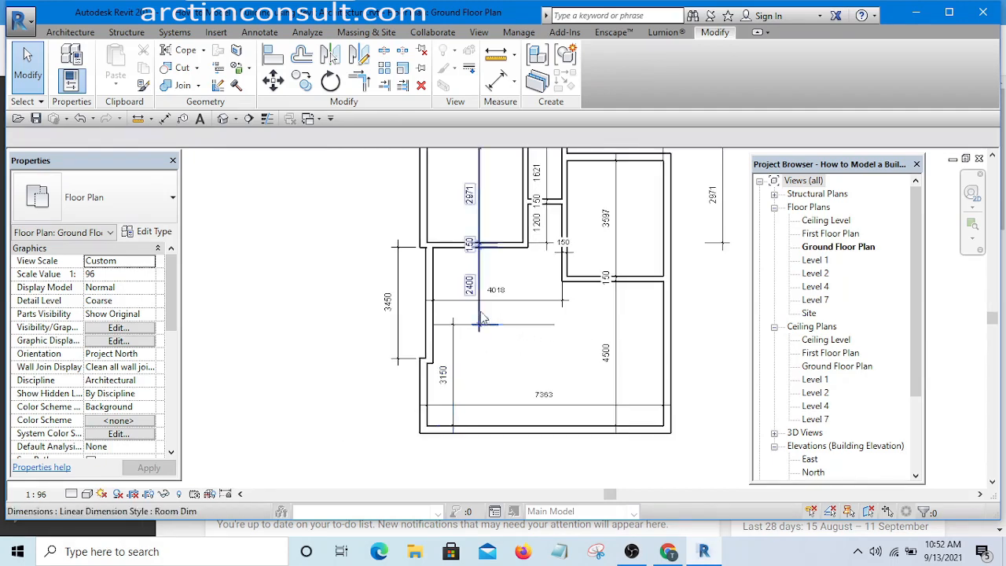
scroll(471, 304, "up", 2)
scroll(496, 368, "down", 1)
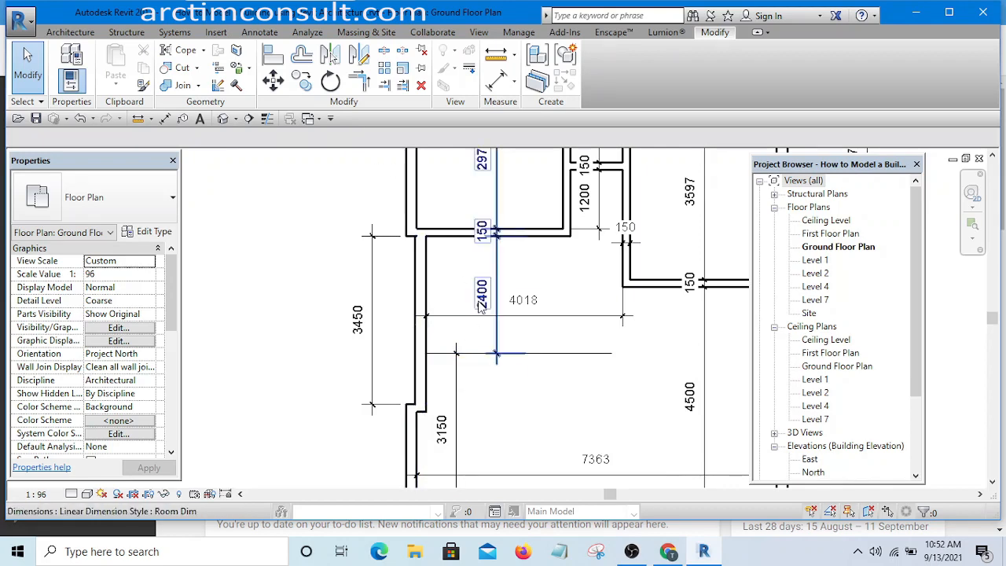
scroll(421, 419, "up", 1)
scroll(406, 398, "up", 2)
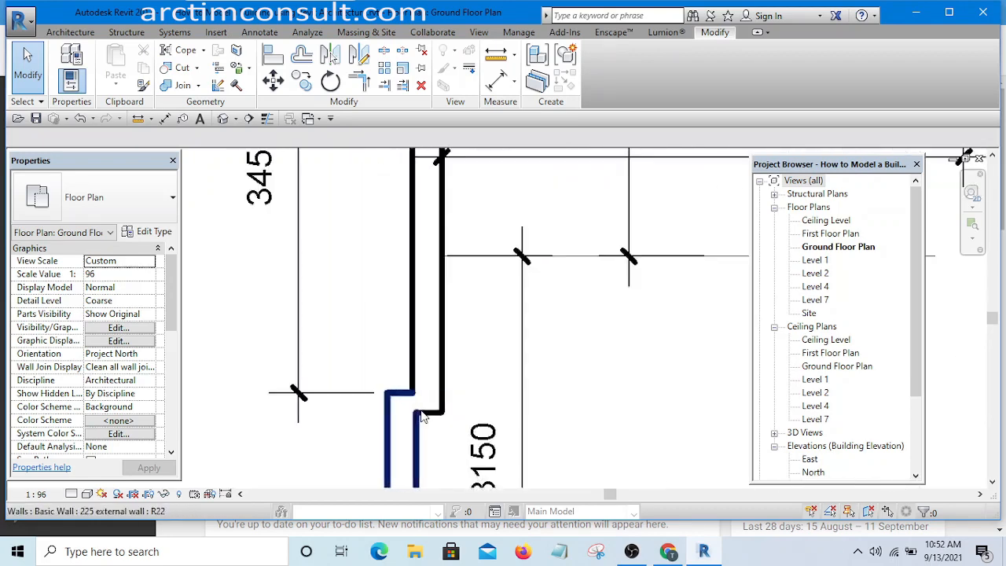
scroll(401, 393, "down", 2)
scroll(367, 391, "up", 2)
scroll(366, 391, "down", 2)
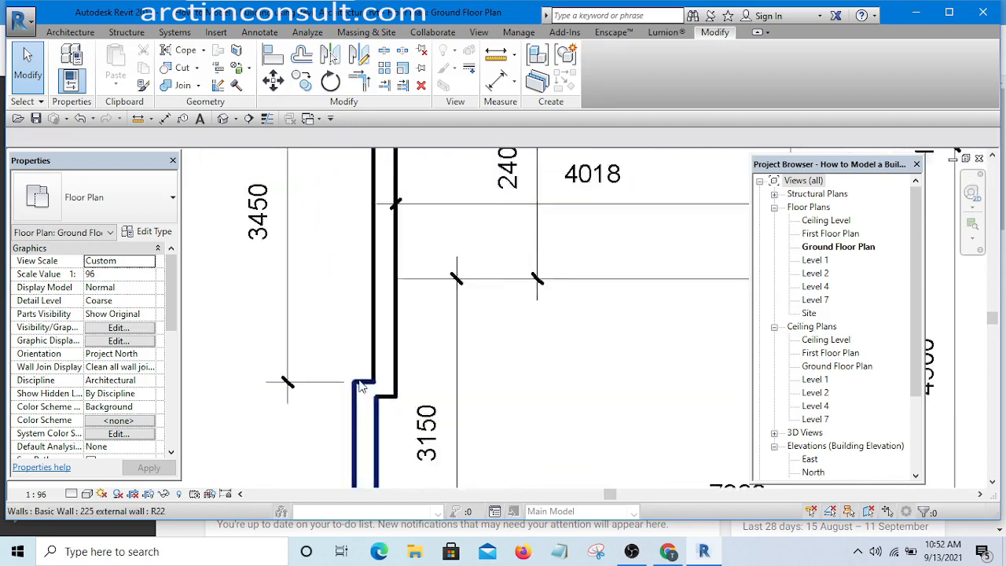
scroll(346, 386, "up", 2)
scroll(334, 387, "down", 2)
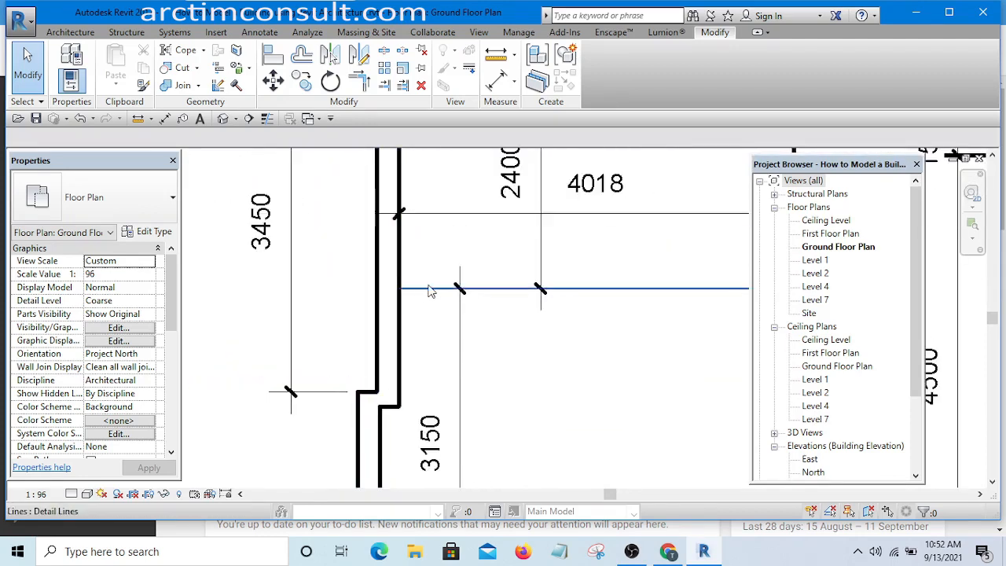
scroll(431, 299, "down", 4)
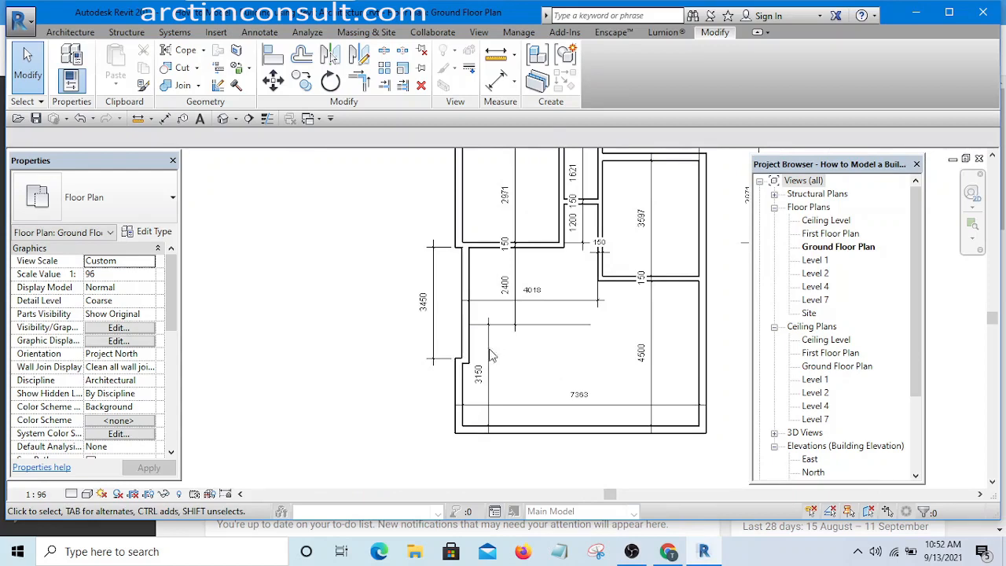
middle_click_drag(532, 348, 489, 366)
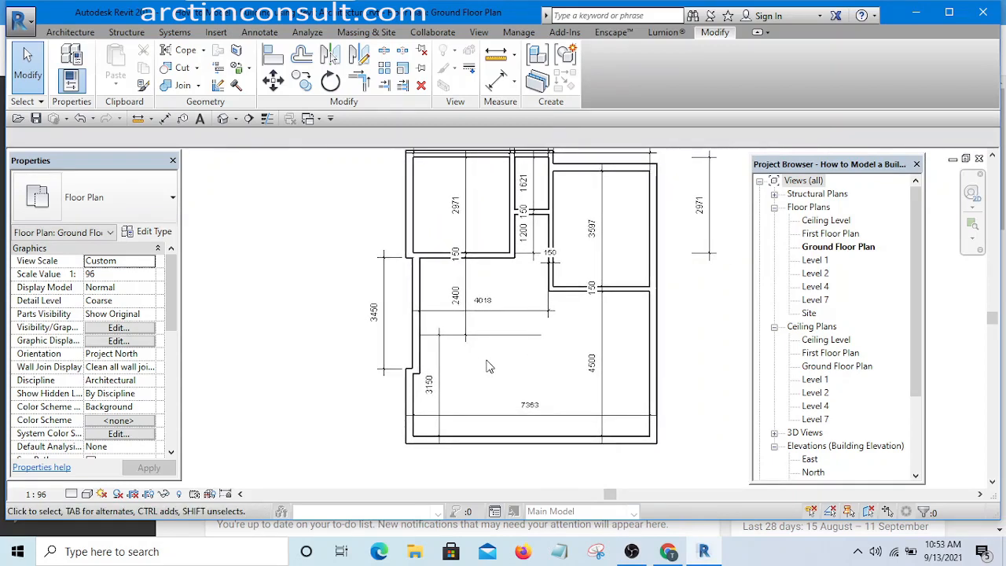
Align the upper end of the lower-left 225 external wall with the horizontal detail line at the 2400 dimension
left_click(271, 60)
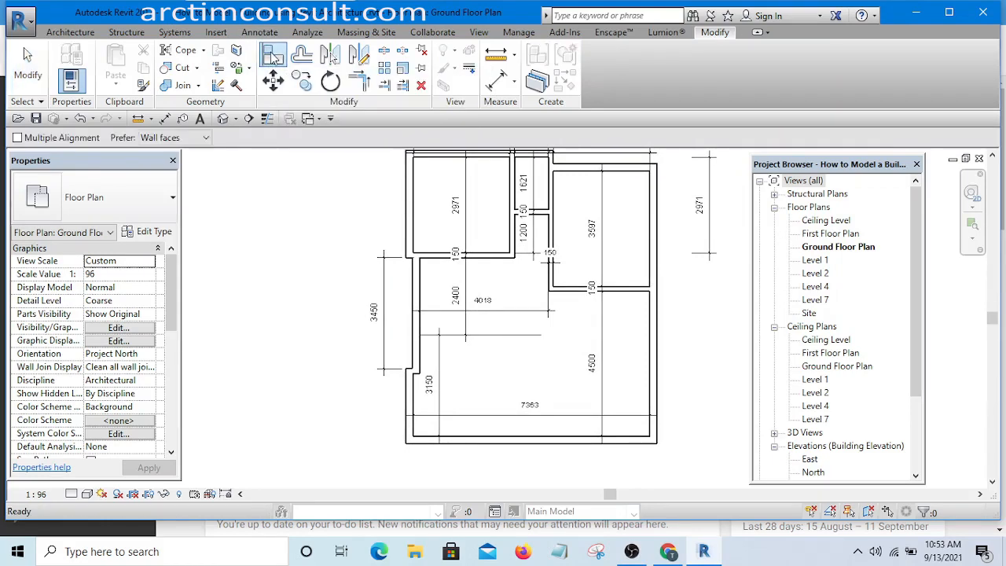
scroll(446, 290, "up", 3)
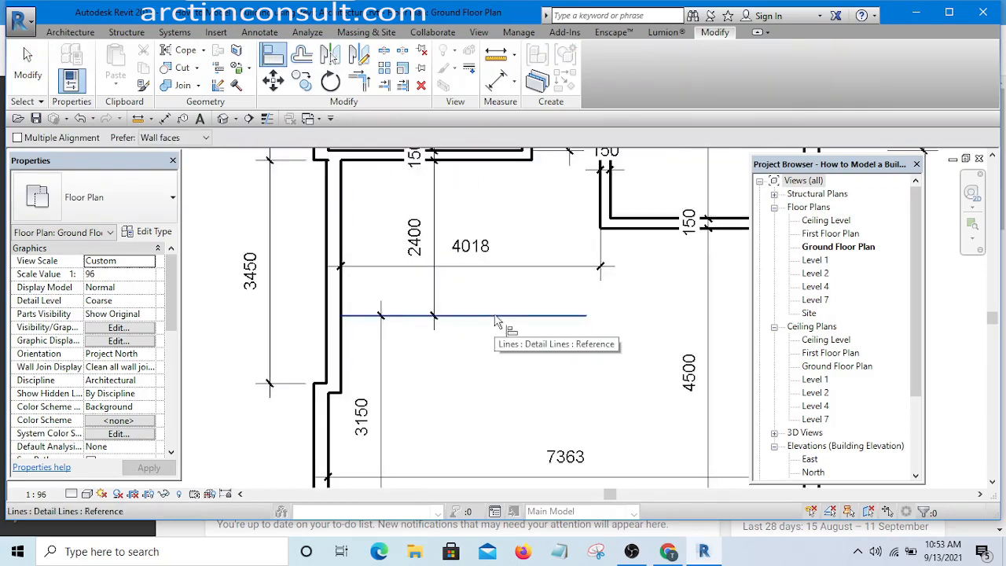
left_click(495, 318)
scroll(336, 368, "up", 5)
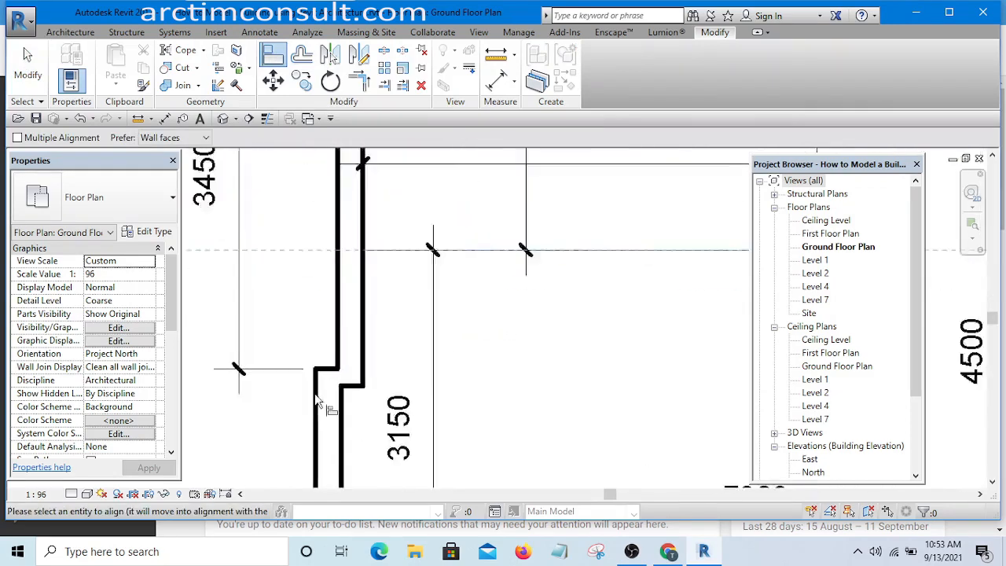
left_click(334, 368)
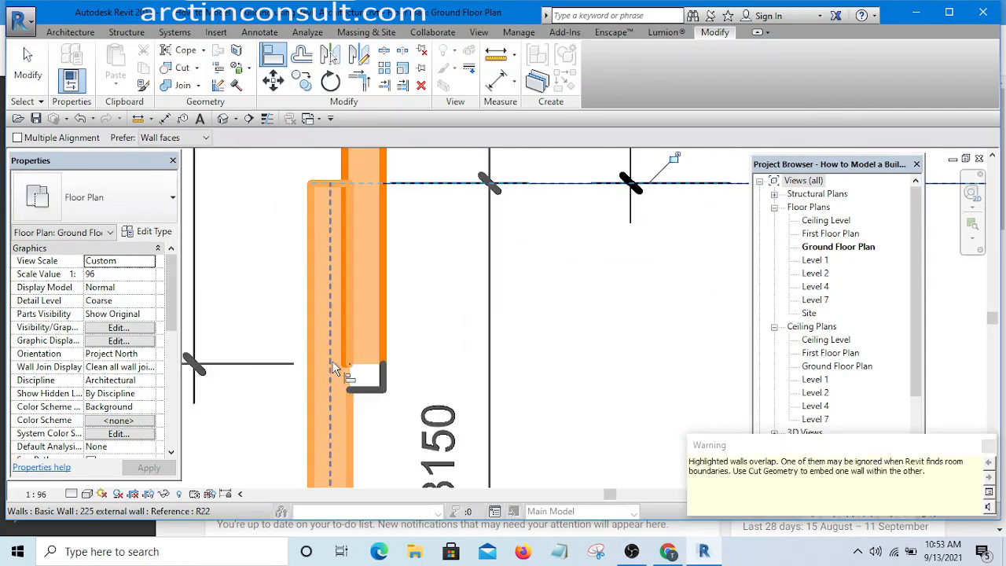
scroll(328, 390, "down", 2)
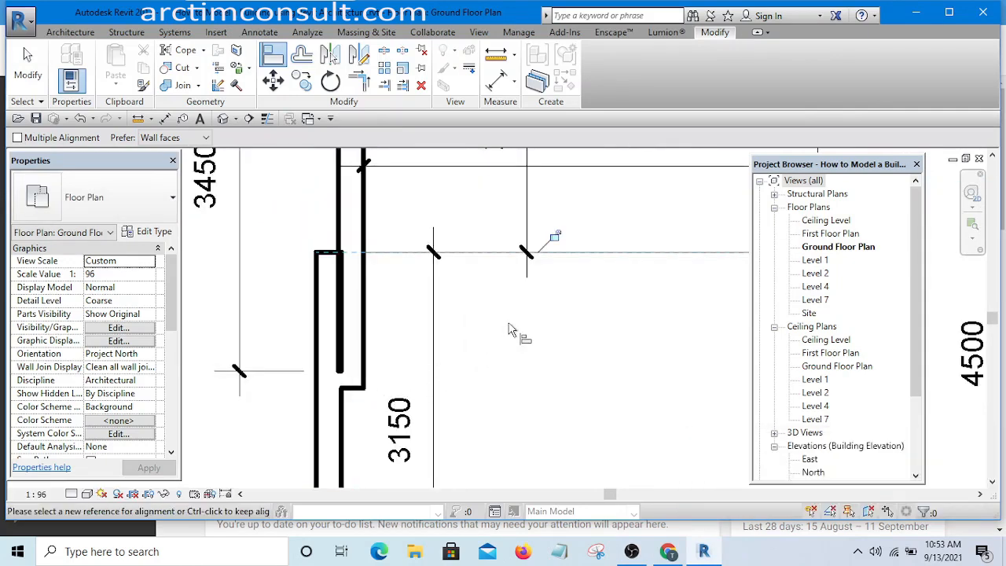
scroll(350, 378, "up", 3)
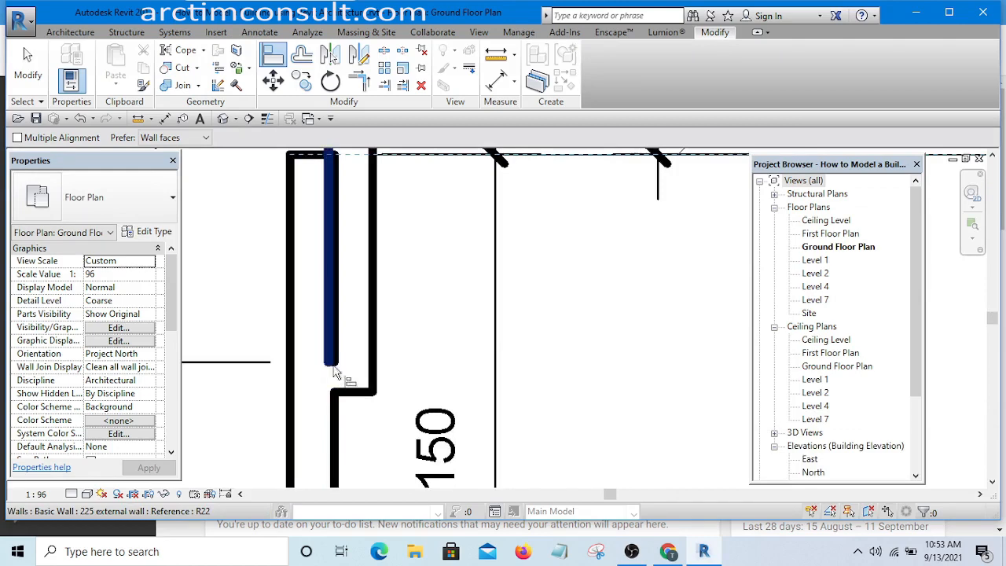
scroll(482, 366, "down", 1)
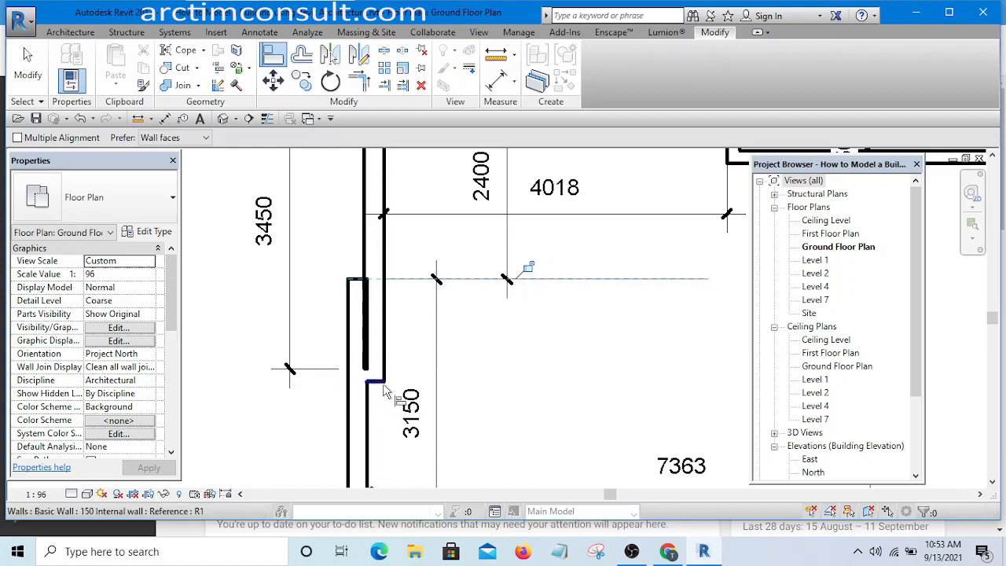
Try to align the end of the 225 external wall at the west jog with the thin horizontal reference line
left_click(574, 285)
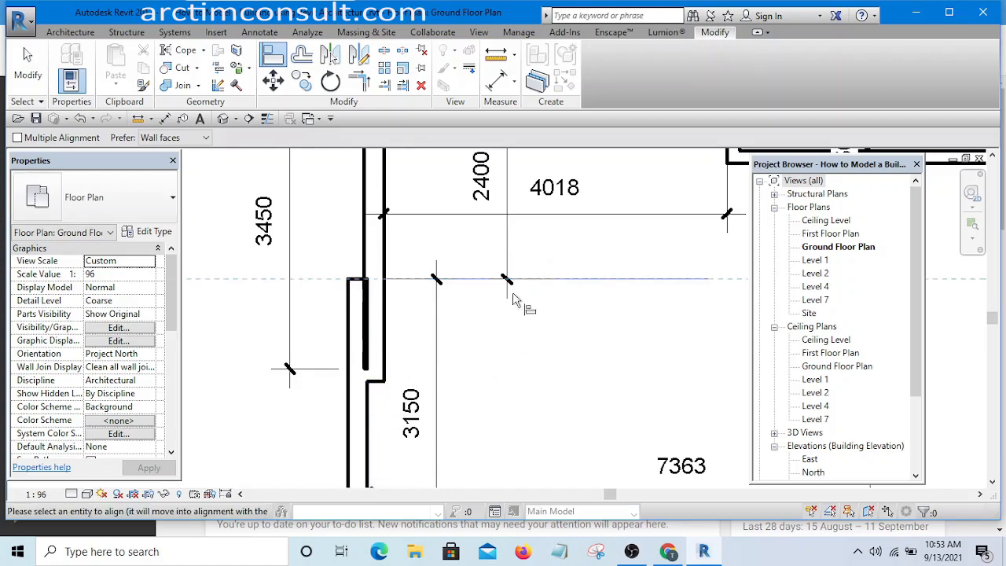
scroll(371, 349, "up", 6)
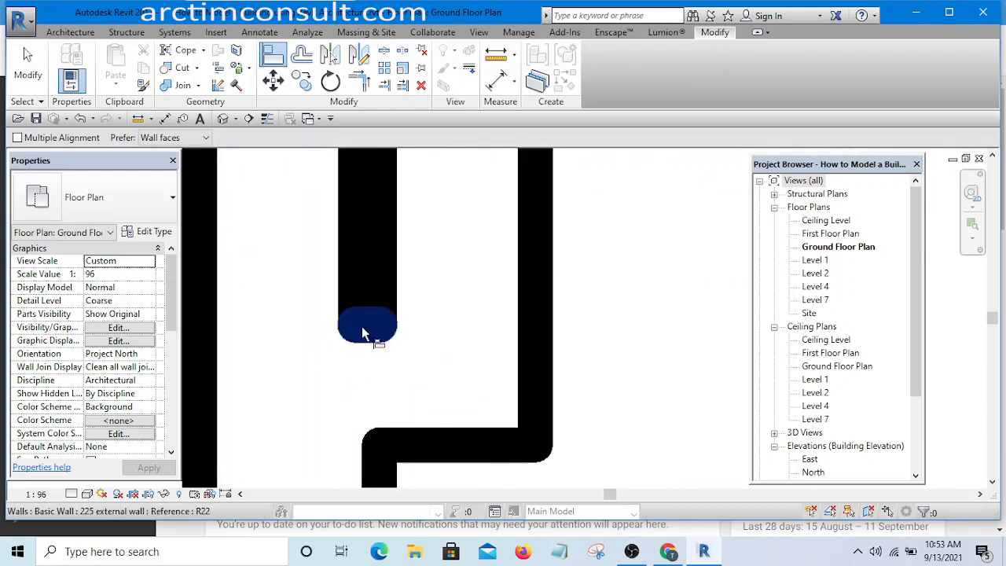
scroll(363, 330, "down", 8)
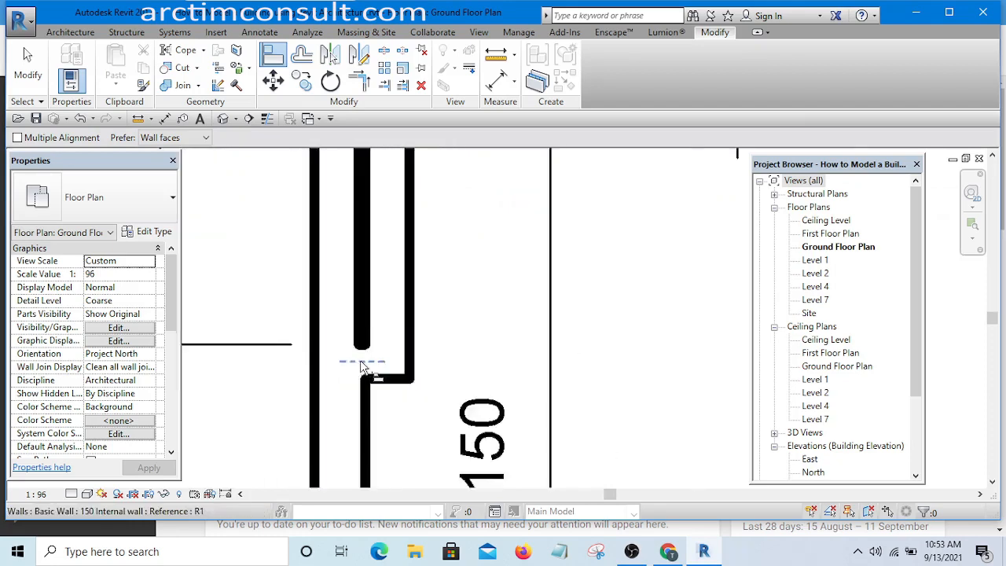
left_click(376, 332)
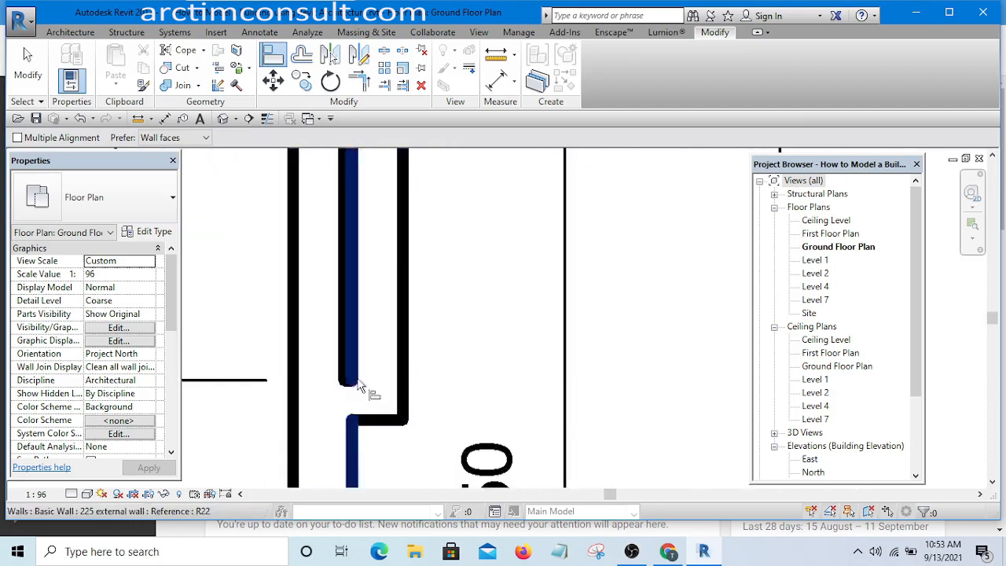
scroll(497, 342, "down", 2)
left_click(481, 279)
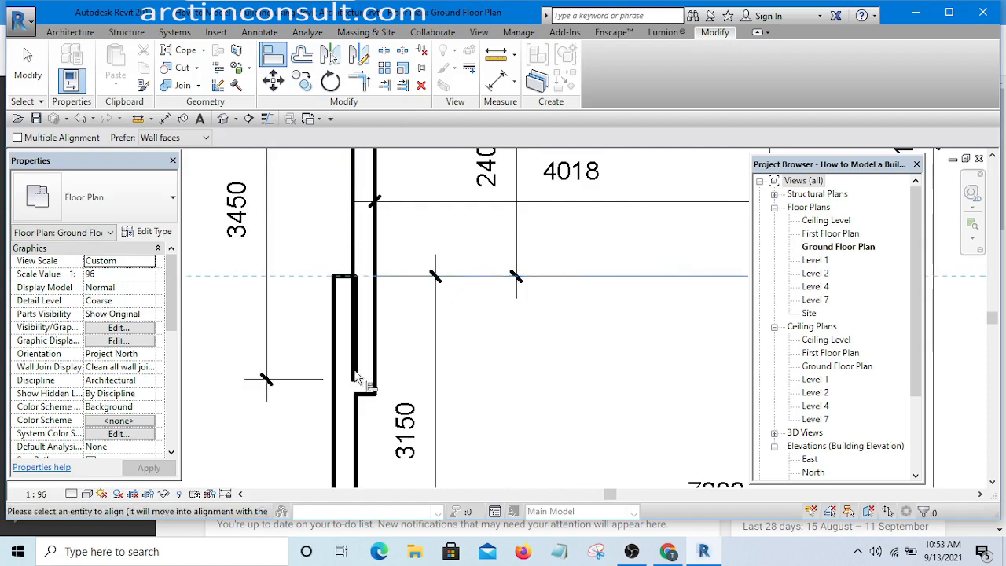
scroll(367, 405, "up", 3)
left_click(365, 406)
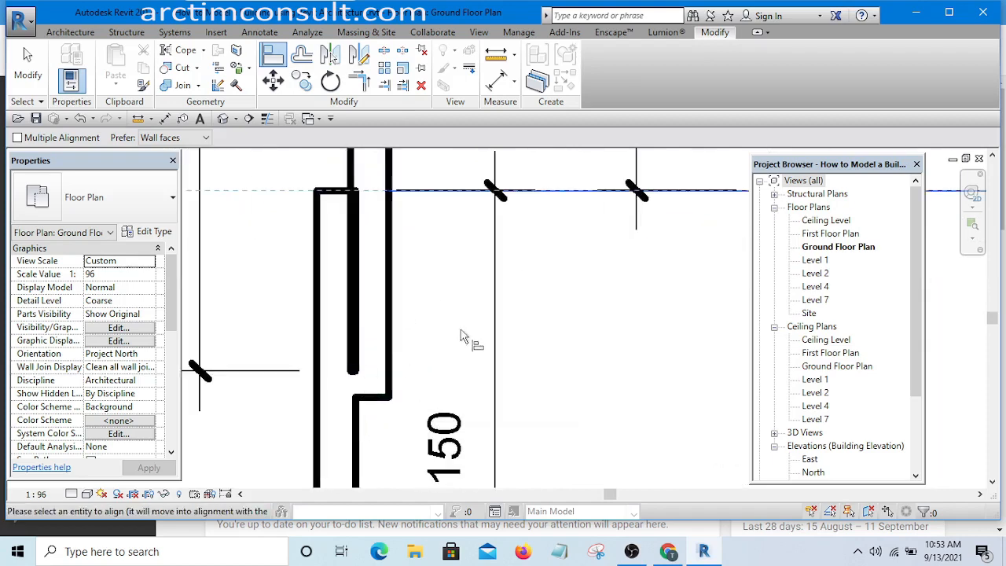
left_click(477, 192)
left_click(353, 376)
scroll(360, 375, "down", 3)
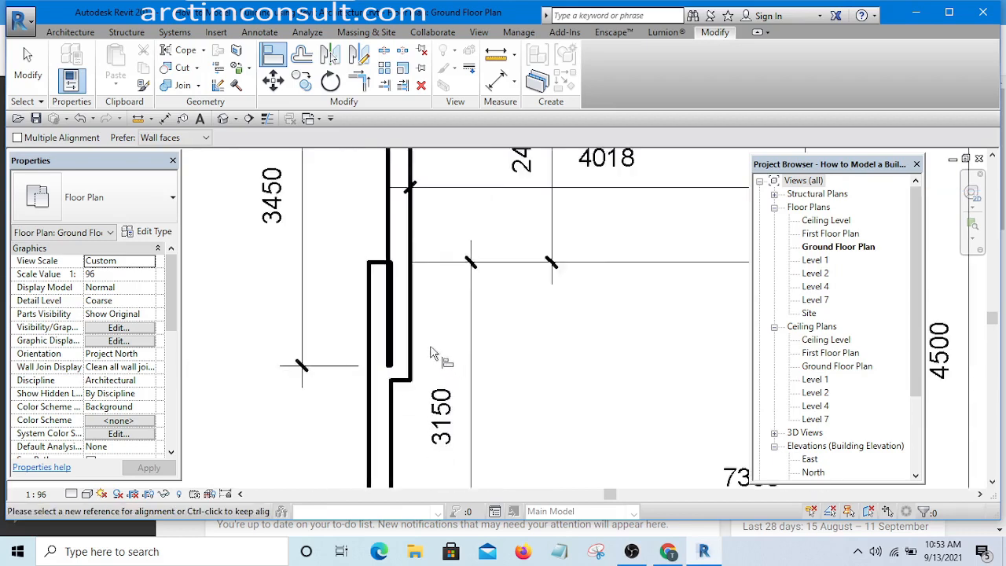
key("Escape")
key("Escape")
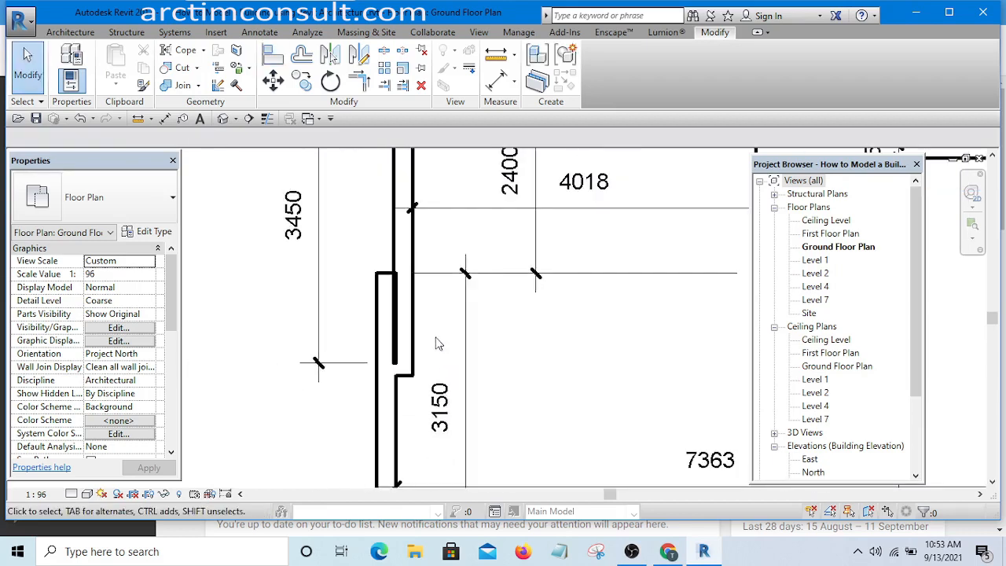
Move the short 150 internal wall at the west jog vertically from the external wall's endpoint up to the jog's upper corner
middle_click_drag(437, 343, 407, 352)
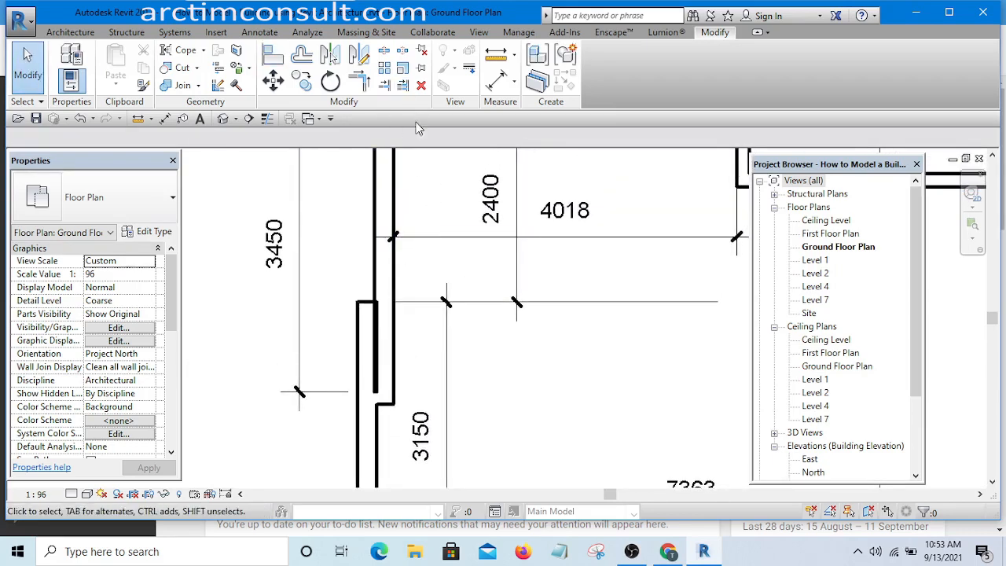
scroll(389, 319, "up", 2)
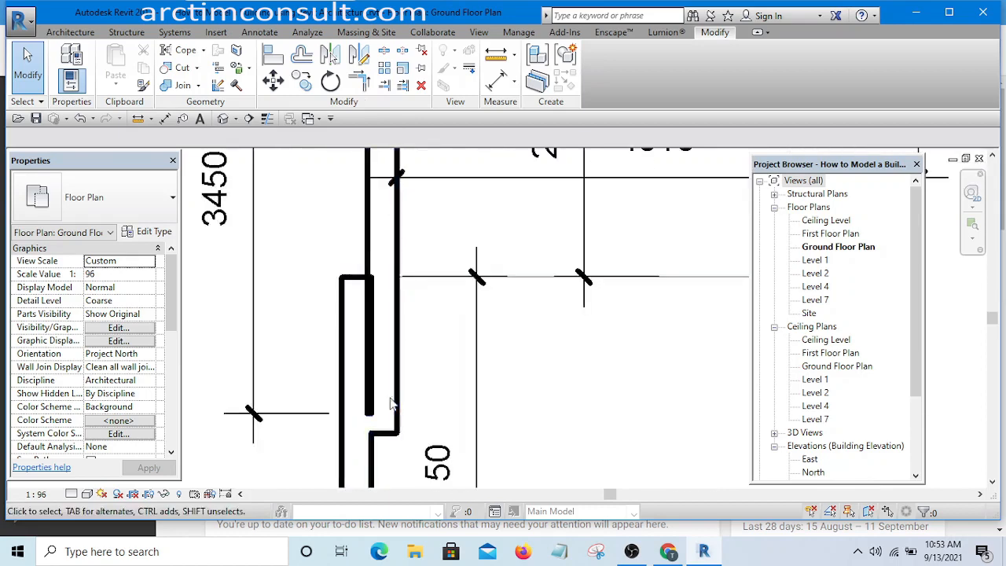
scroll(377, 299, "up", 2)
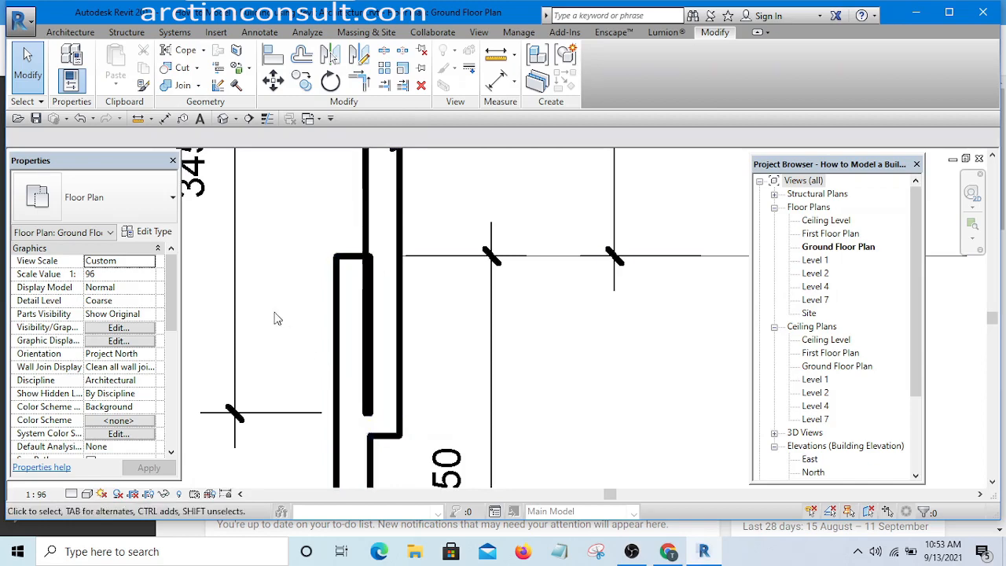
left_click_drag(266, 346, 472, 474)
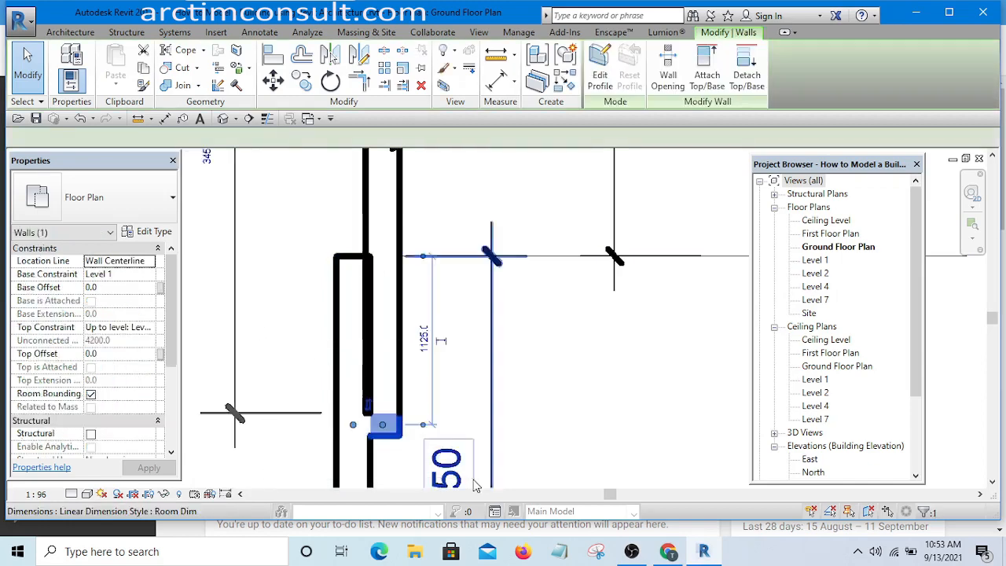
left_click(274, 82)
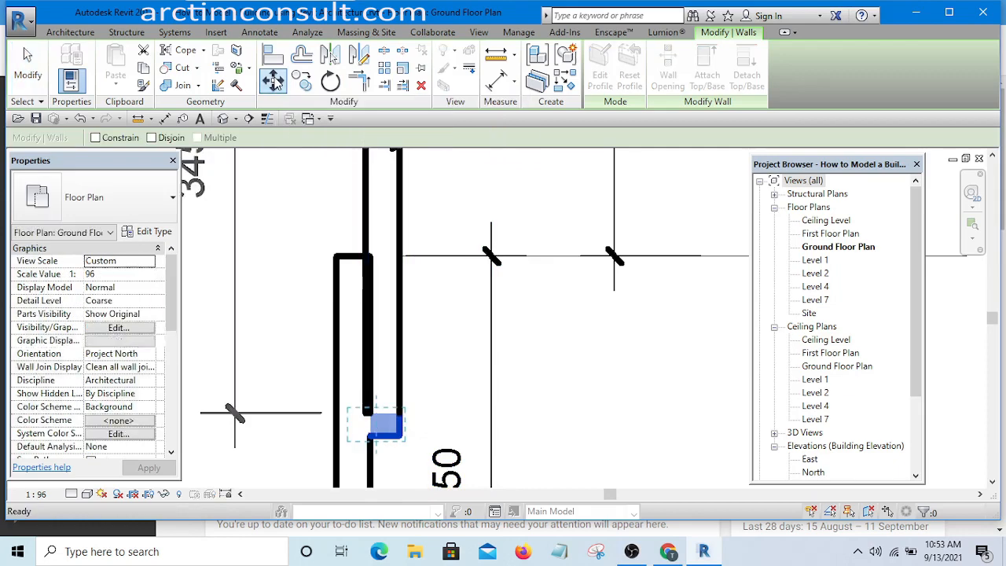
scroll(381, 423, "up", 3)
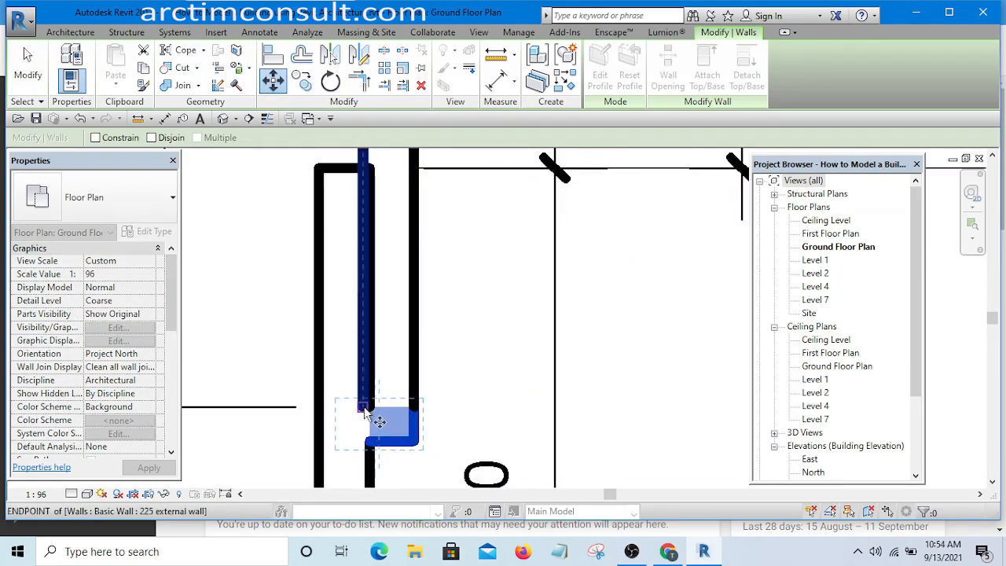
left_click(364, 409)
scroll(363, 409, "down", 2)
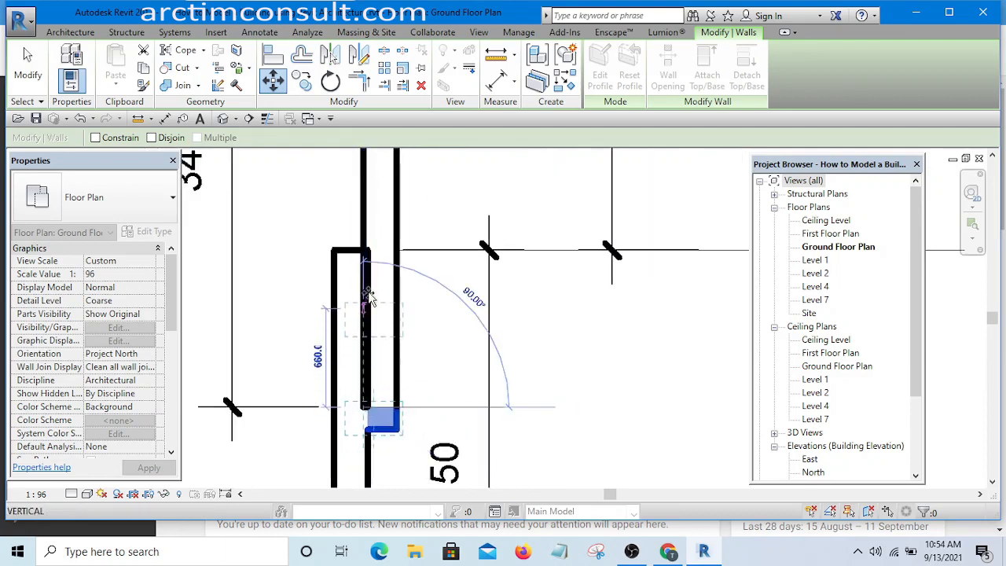
left_click(365, 252)
left_click(404, 325)
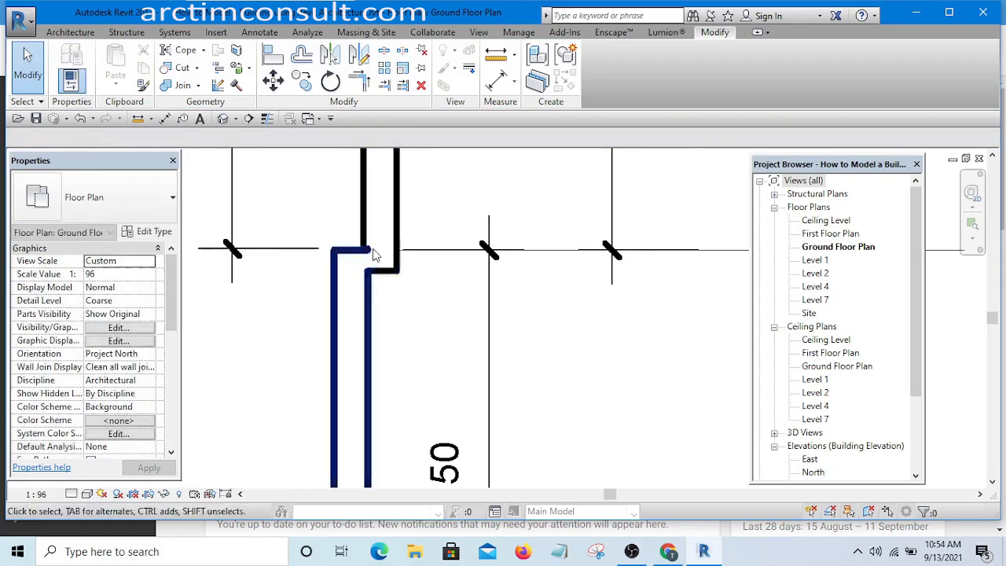
Set the distance from the upper room's corner to the short 150 internal wall at the west jog to 2400
scroll(378, 254, "up", 4)
scroll(451, 372, "down", 8)
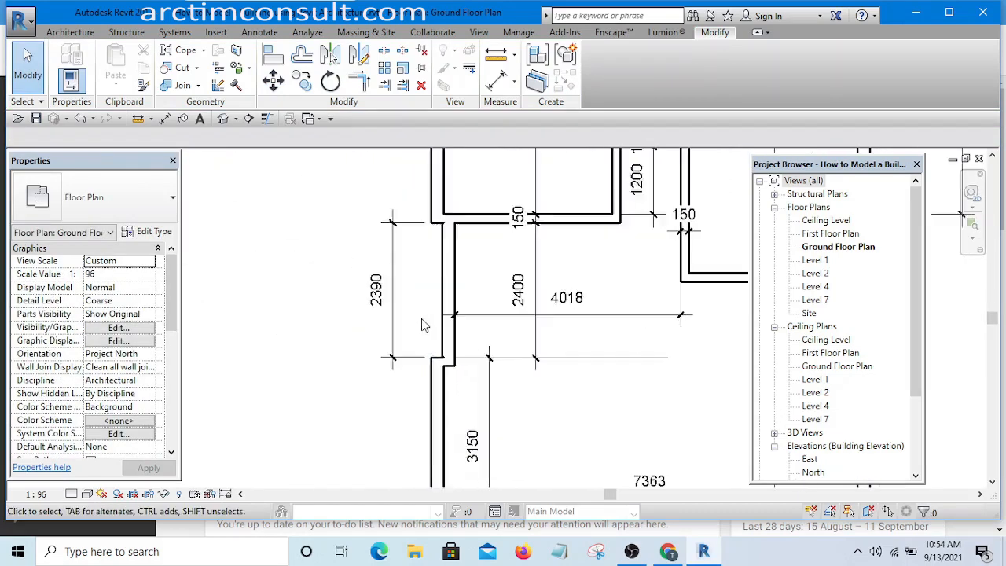
scroll(422, 324, "up", 2)
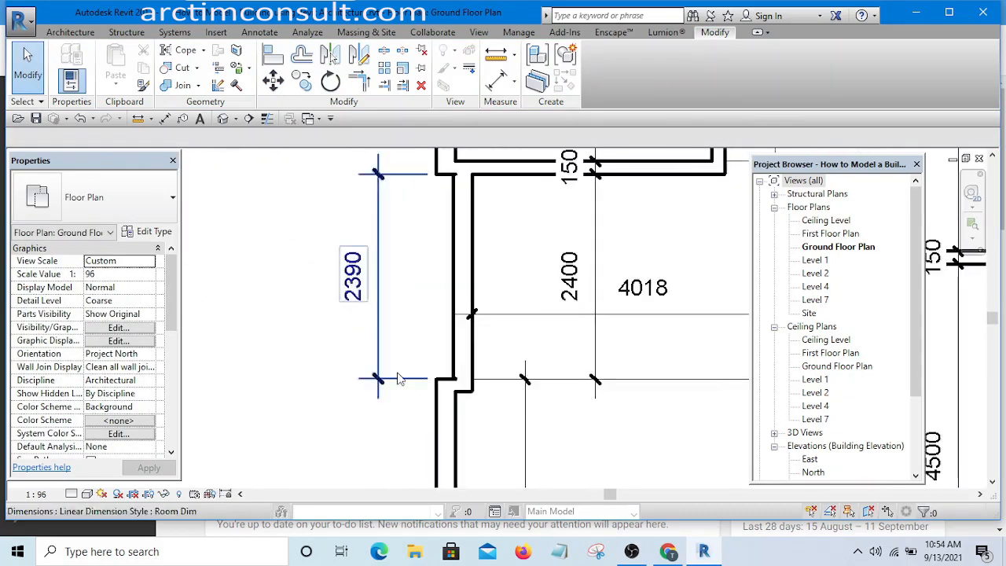
scroll(397, 369, "down", 2)
scroll(482, 385, "up", 2)
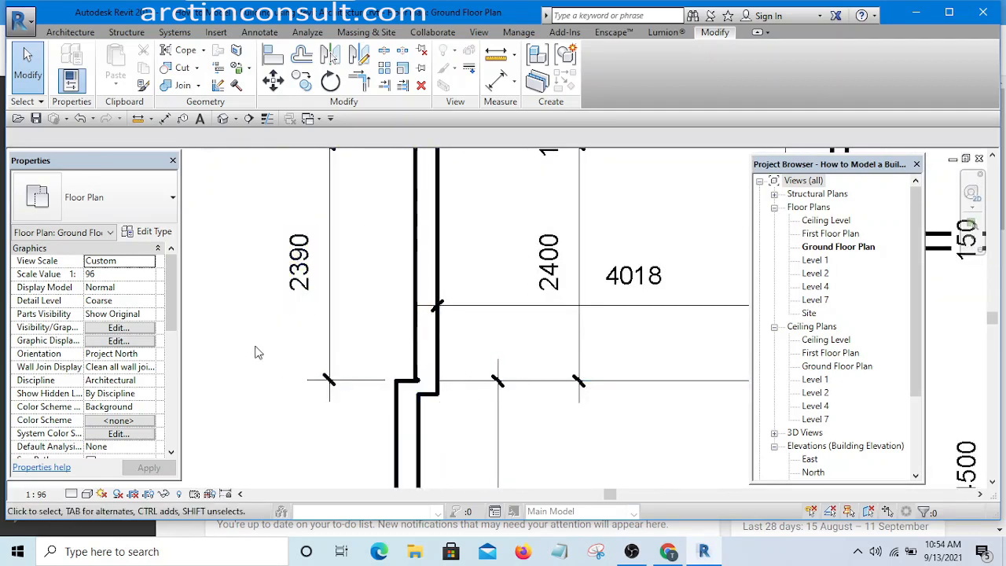
scroll(249, 358, "down", 3)
scroll(283, 330, "up", 2)
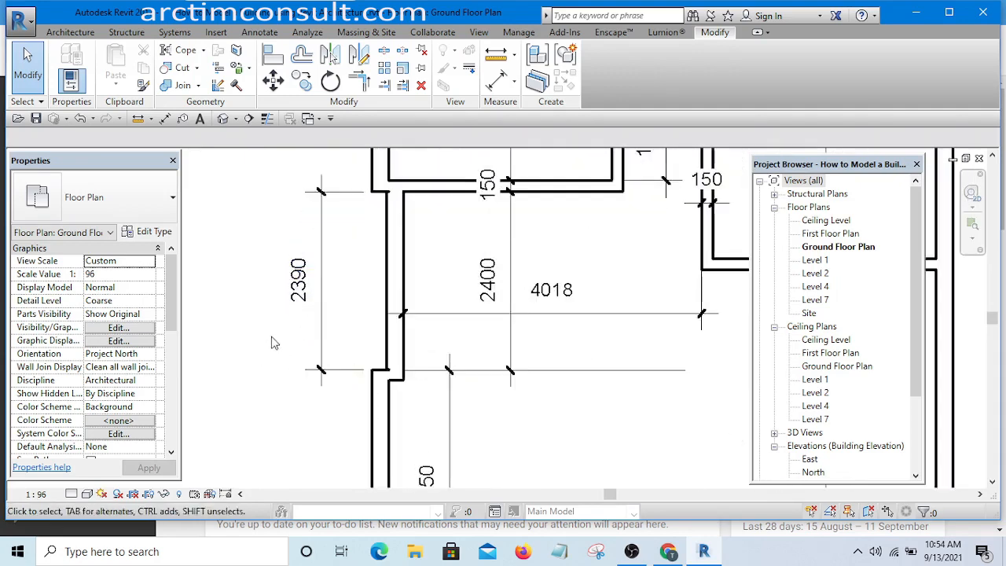
left_click_drag(454, 442, 449, 439)
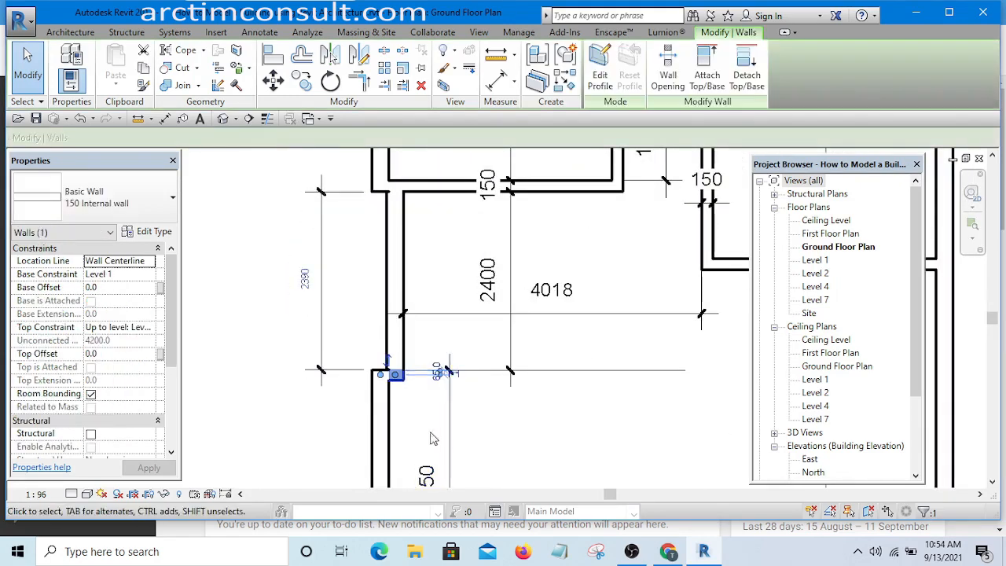
scroll(304, 277, "up", 2)
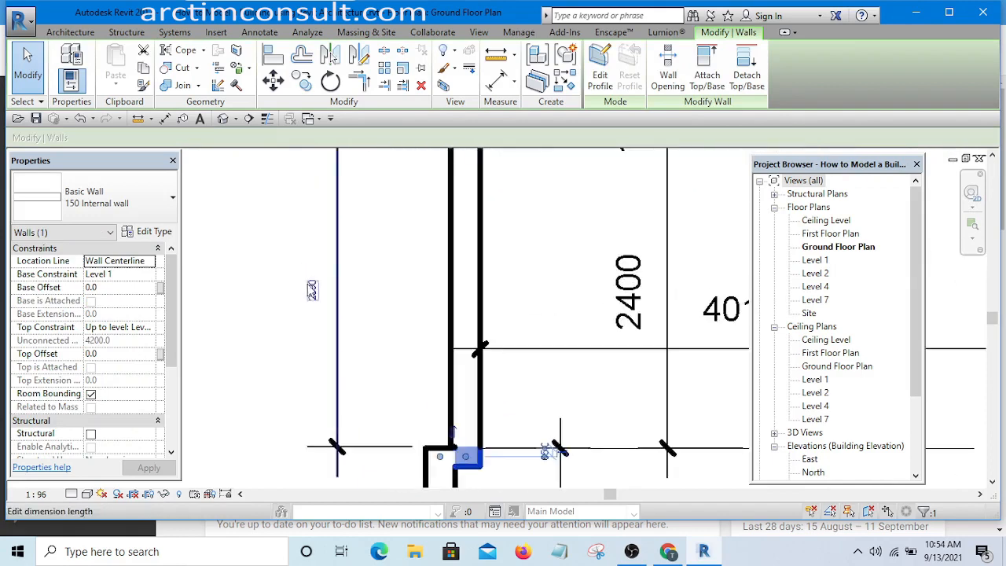
scroll(306, 275, "up", 2)
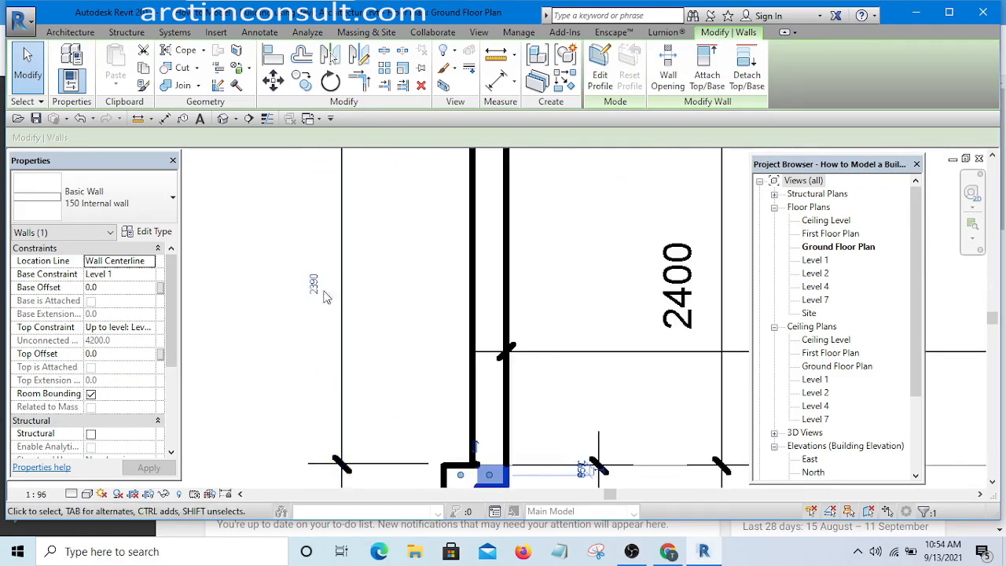
scroll(319, 287, "down", 2)
scroll(316, 287, "up", 2)
left_click(316, 286)
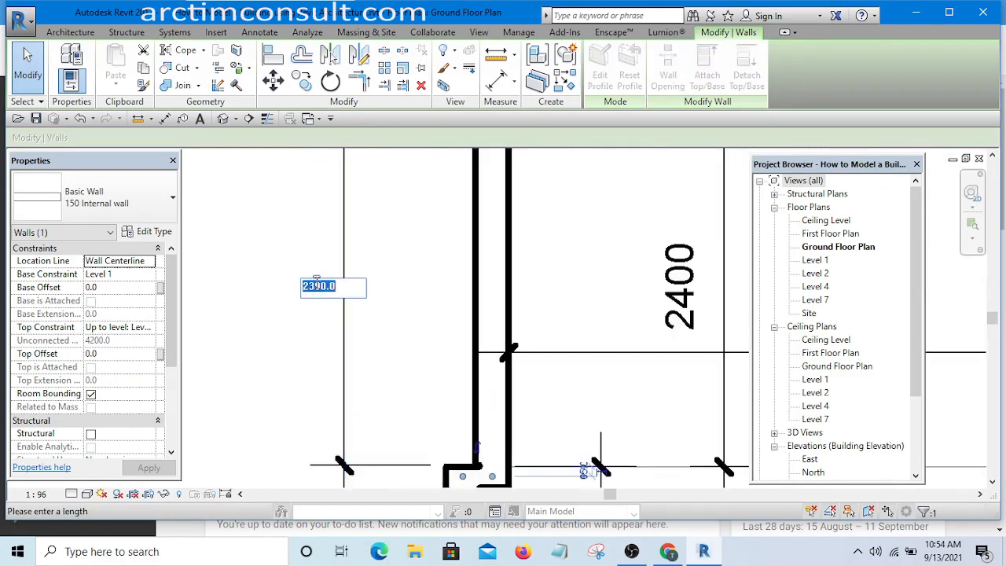
type("240")
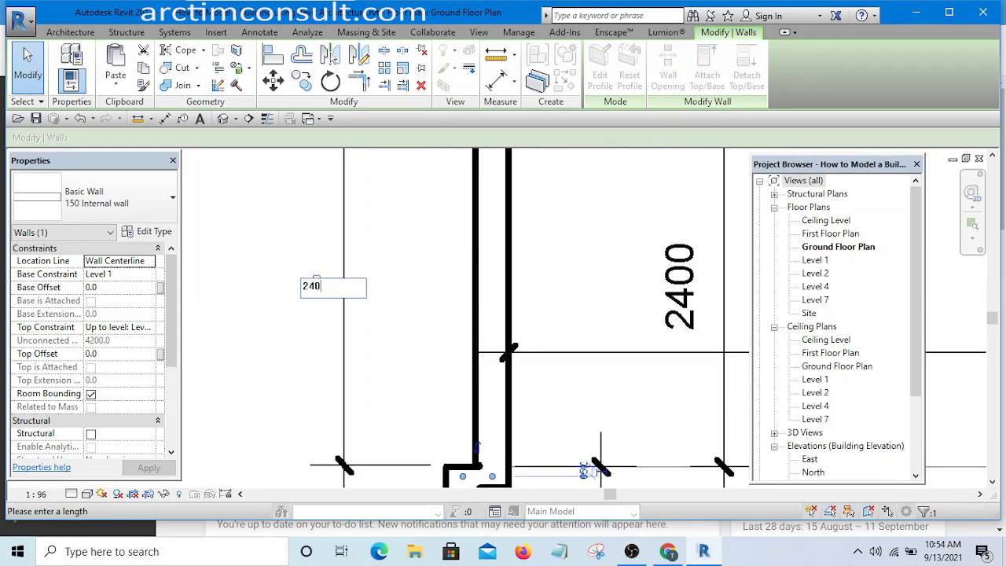
type("0")
key("Return")
key("Escape")
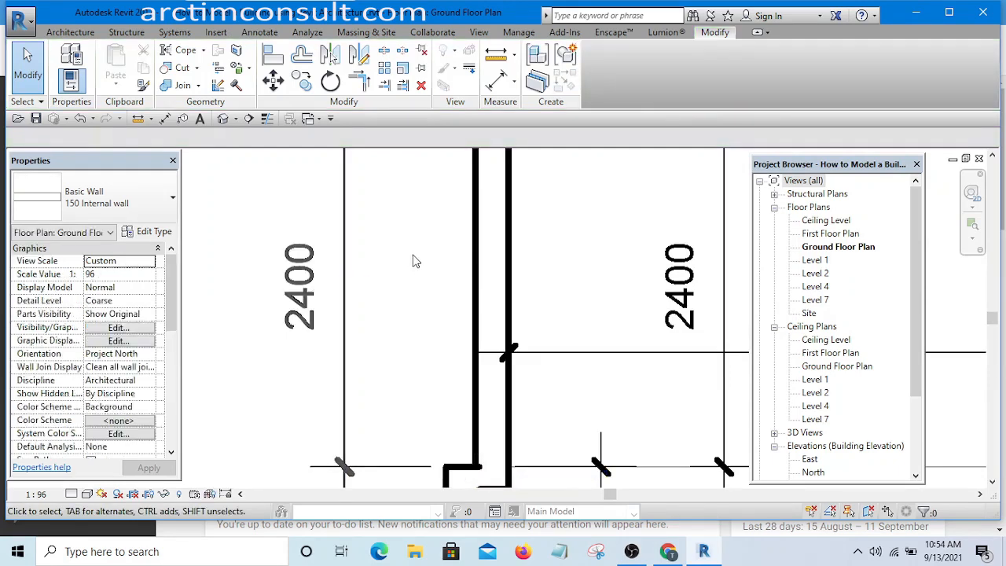
Examine the wall junction at the west jog and the dimensions across the whole ground floor plan
scroll(352, 295, "down", 3)
scroll(416, 374, "up", 1)
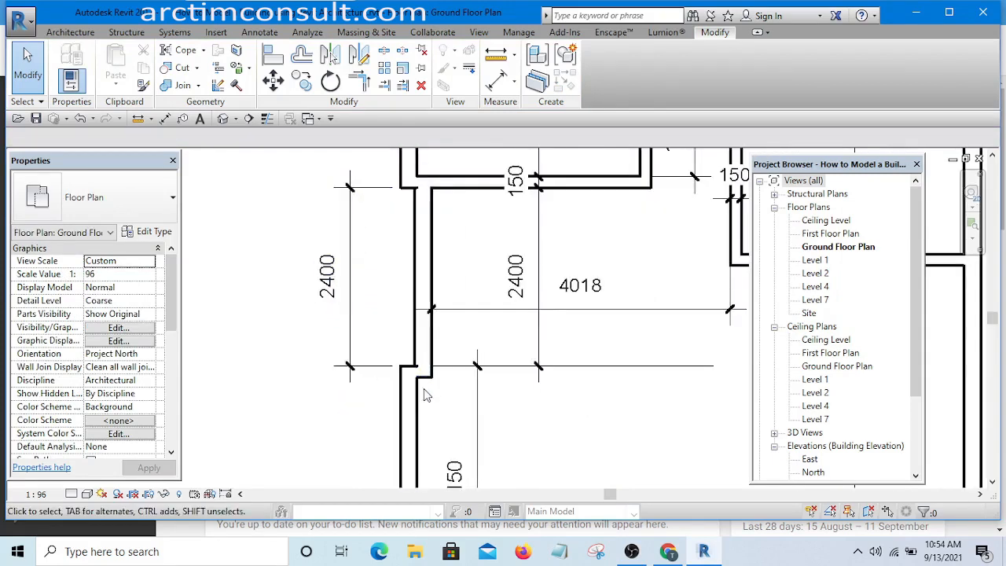
scroll(417, 374, "up", 1)
scroll(417, 375, "up", 2)
scroll(448, 383, "down", 1)
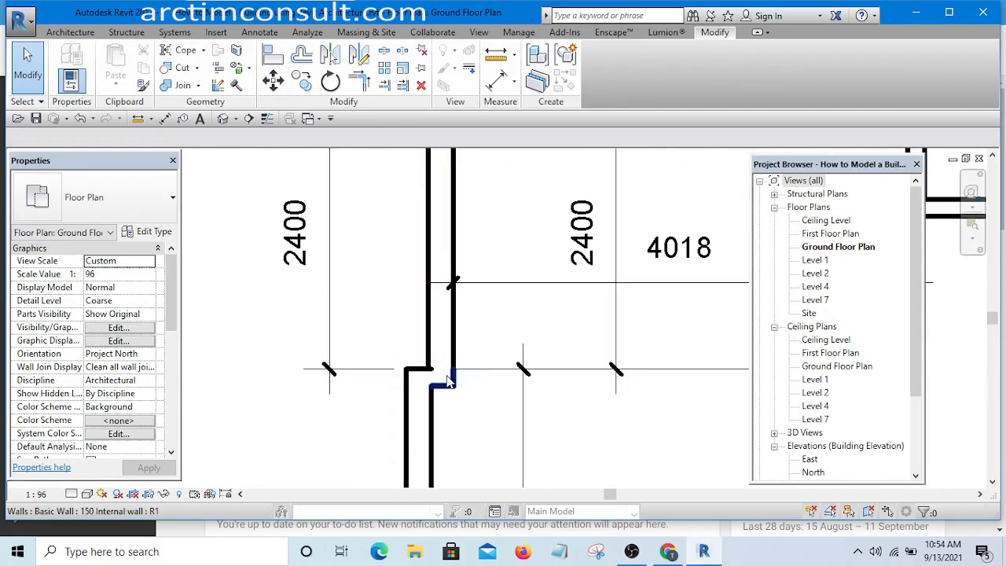
scroll(448, 381, "down", 4)
middle_click_drag(523, 408, 465, 387)
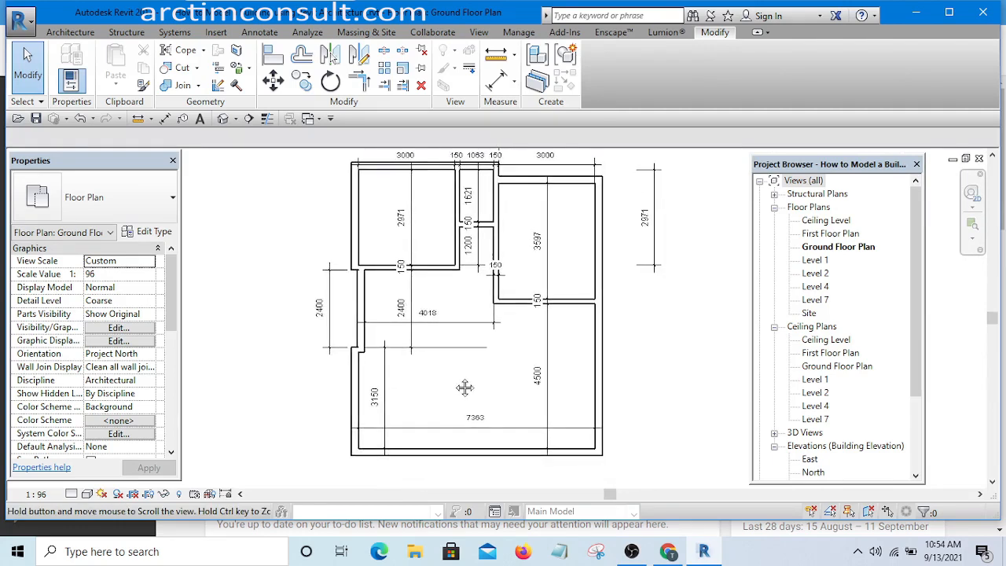
scroll(478, 346, "up", 3)
scroll(486, 364, "down", 3)
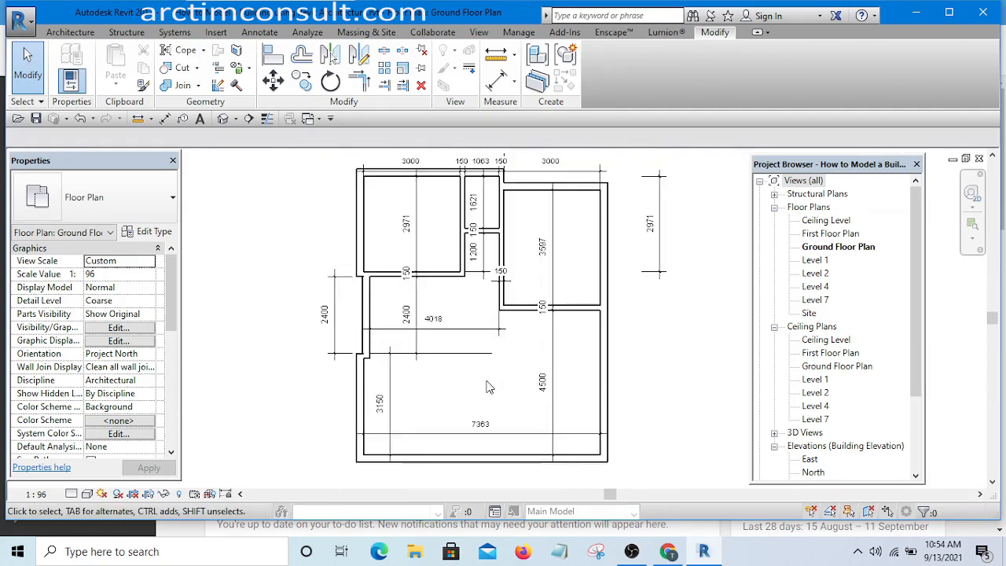
Delete all dimensions from the ground floor plan, filtering out walls and thin lines from the selection
scroll(488, 385, "down", 3)
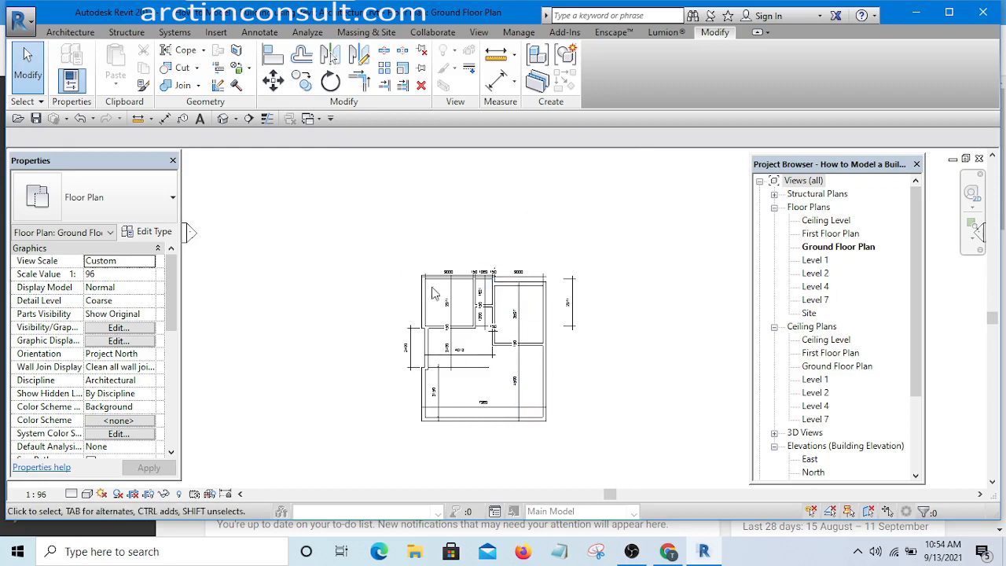
scroll(431, 314, "up", 2)
middle_click_drag(451, 409, 428, 377)
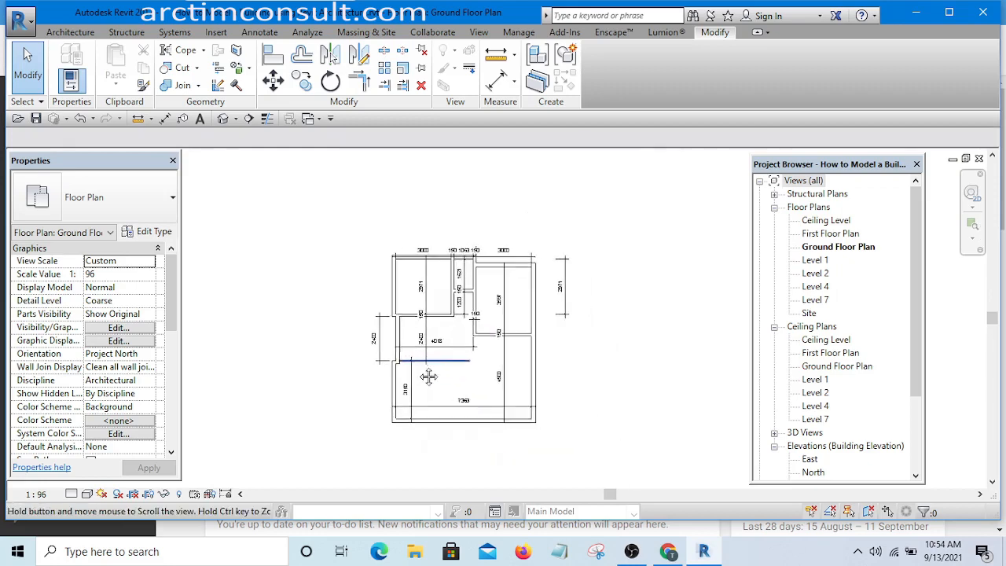
left_click_drag(322, 221, 625, 453)
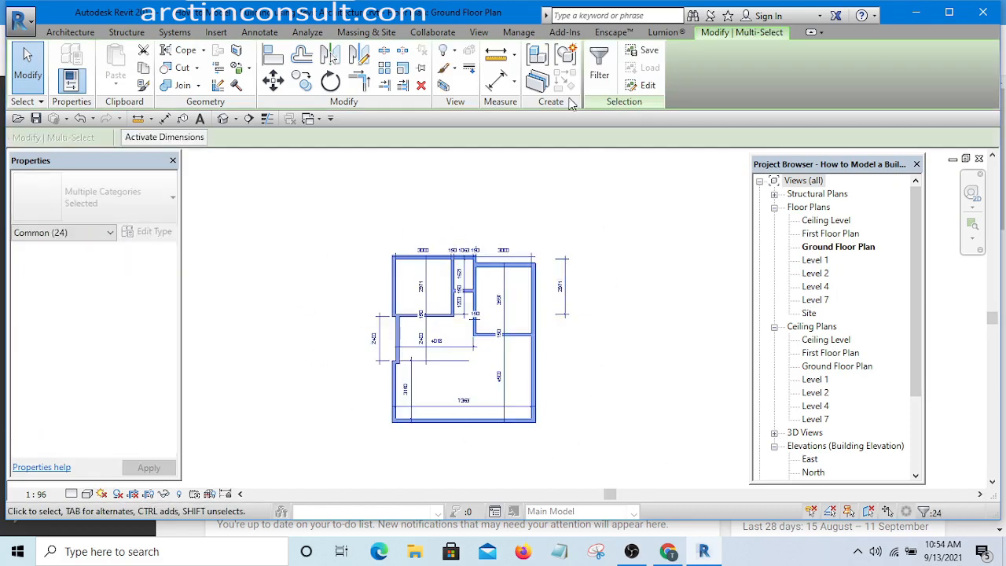
left_click(600, 63)
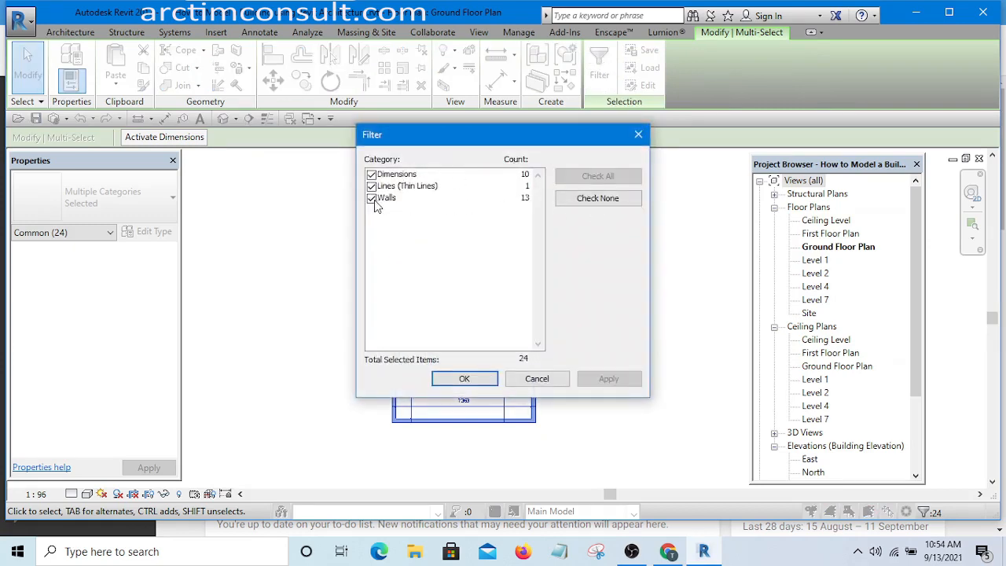
left_click(373, 198)
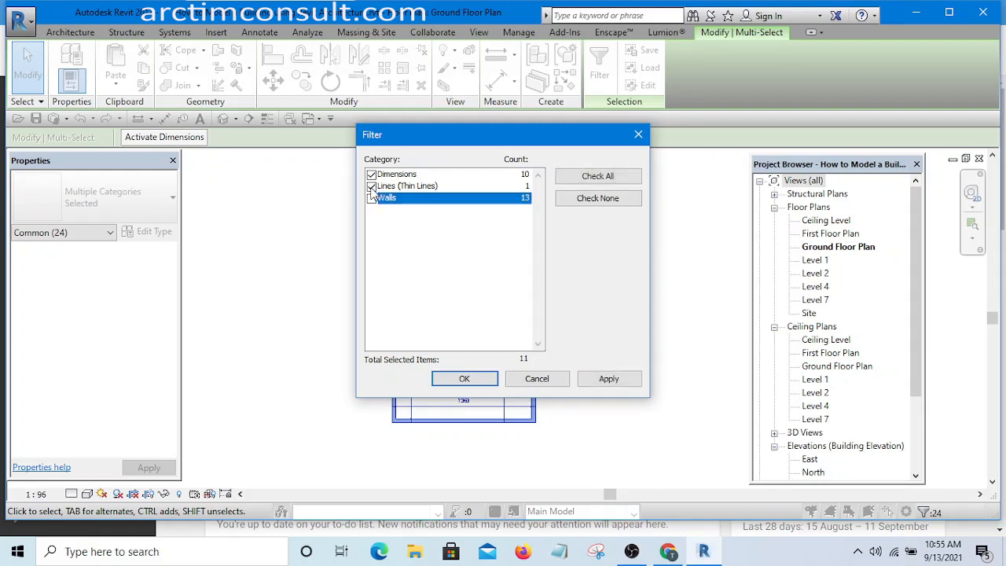
left_click(372, 186)
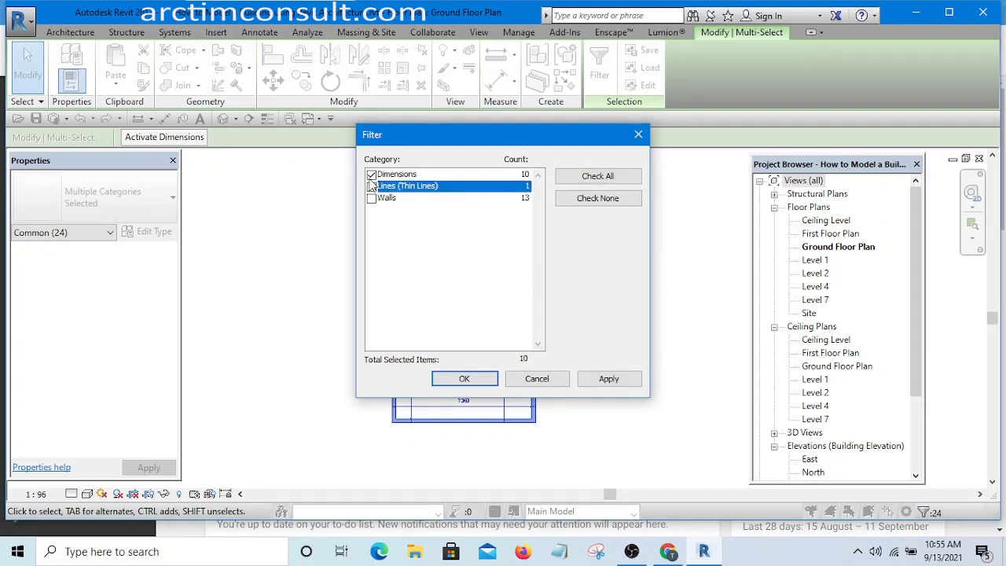
left_click(465, 378)
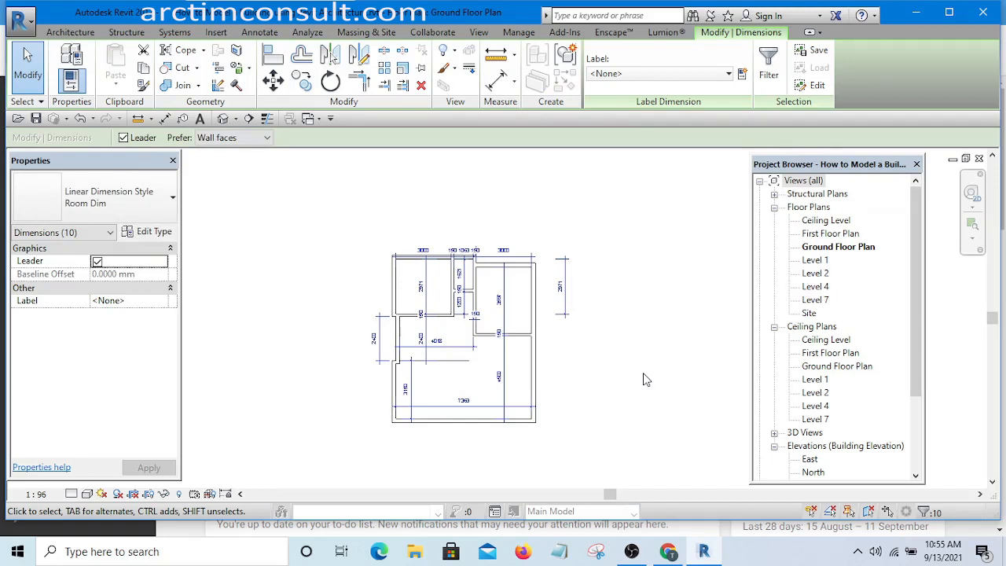
key("Delete")
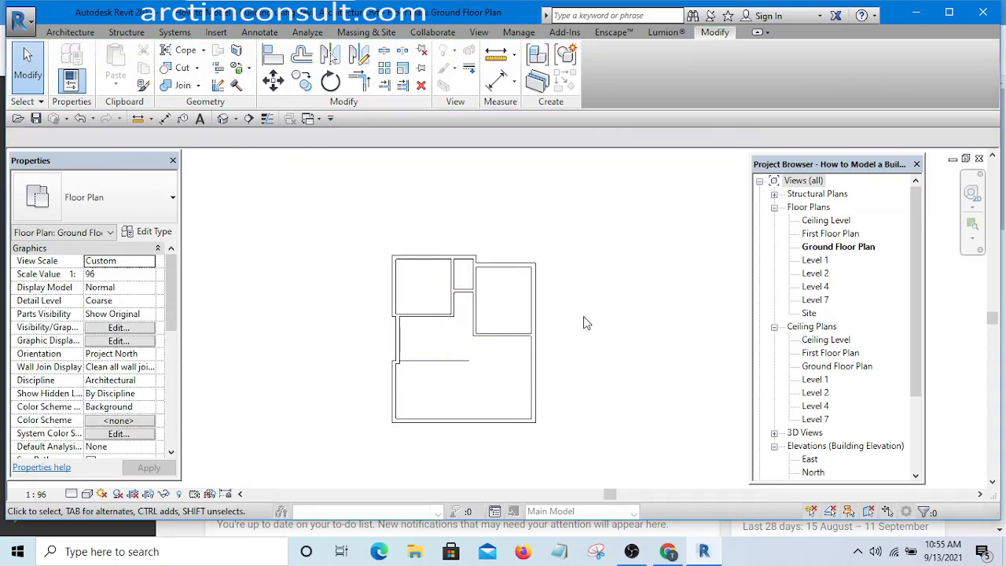
Examine the west jog and the thin horizontal reference line in relation to the surrounding walls
middle_click_drag(486, 355, 495, 382)
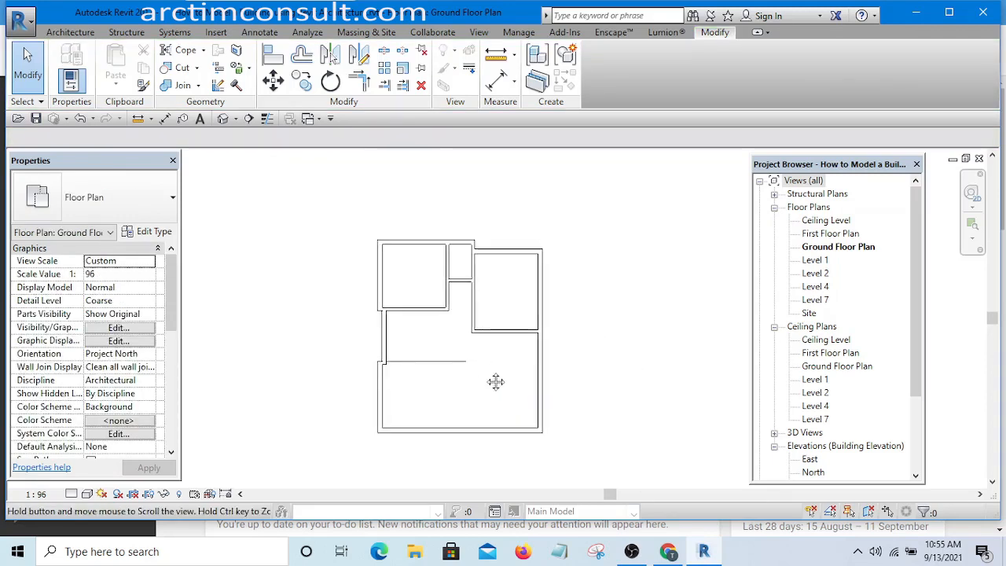
scroll(456, 355, "up", 4)
scroll(419, 348, "up", 2)
scroll(586, 357, "down", 3)
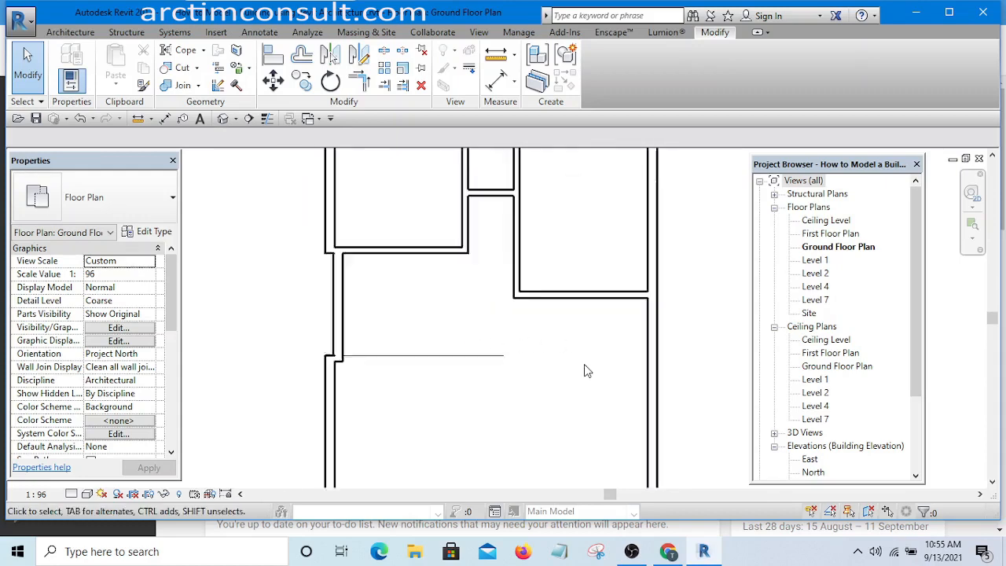
scroll(472, 330, "up", 2)
scroll(445, 313, "up", 1)
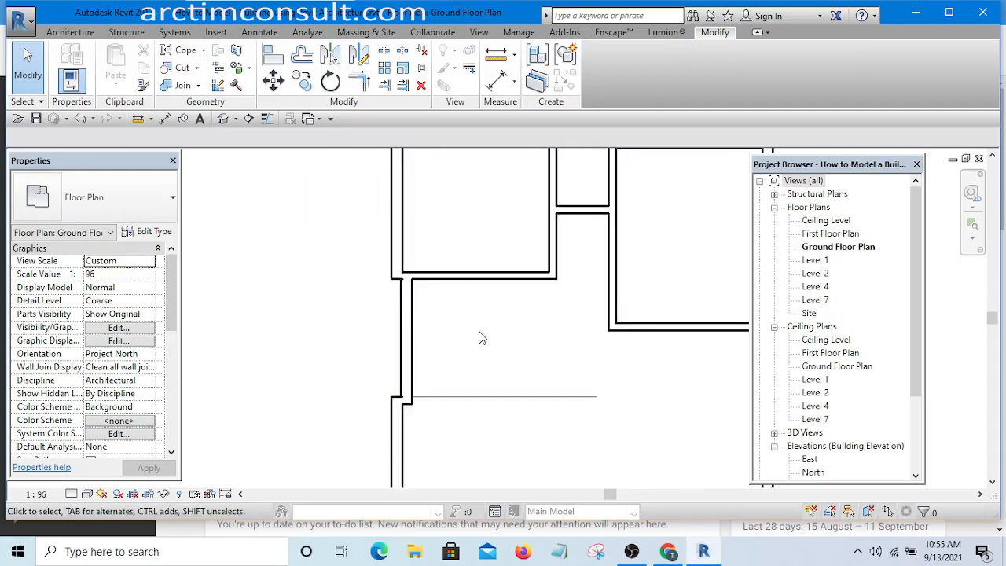
middle_click_drag(555, 382, 482, 359)
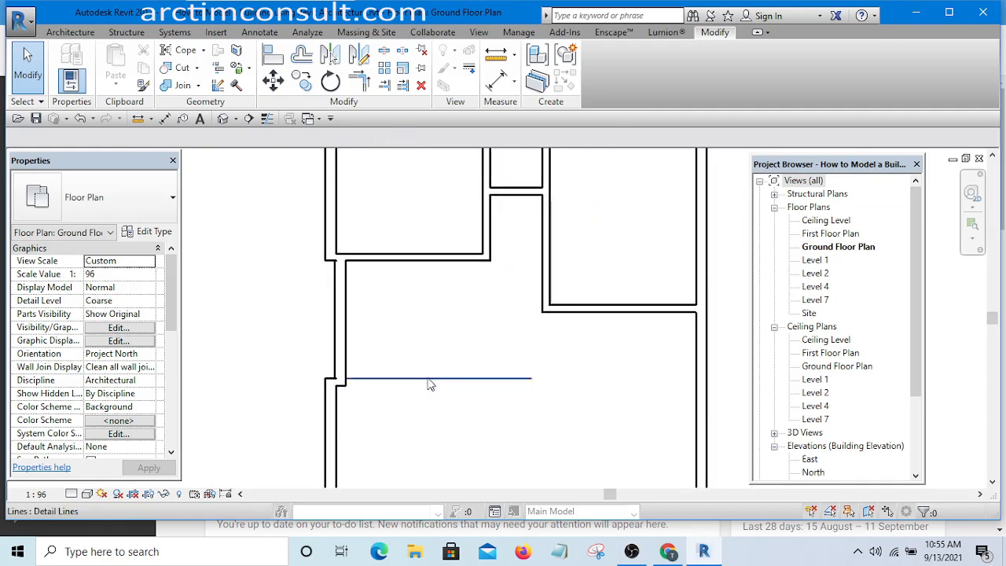
scroll(444, 354, "up", 2)
scroll(504, 362, "down", 3)
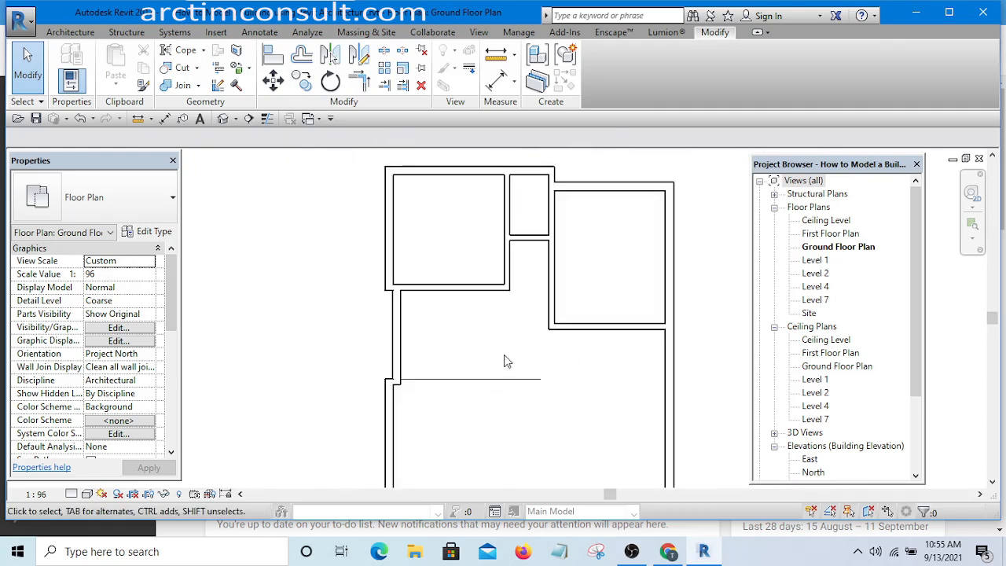
scroll(483, 383, "up", 3)
scroll(440, 362, "down", 2)
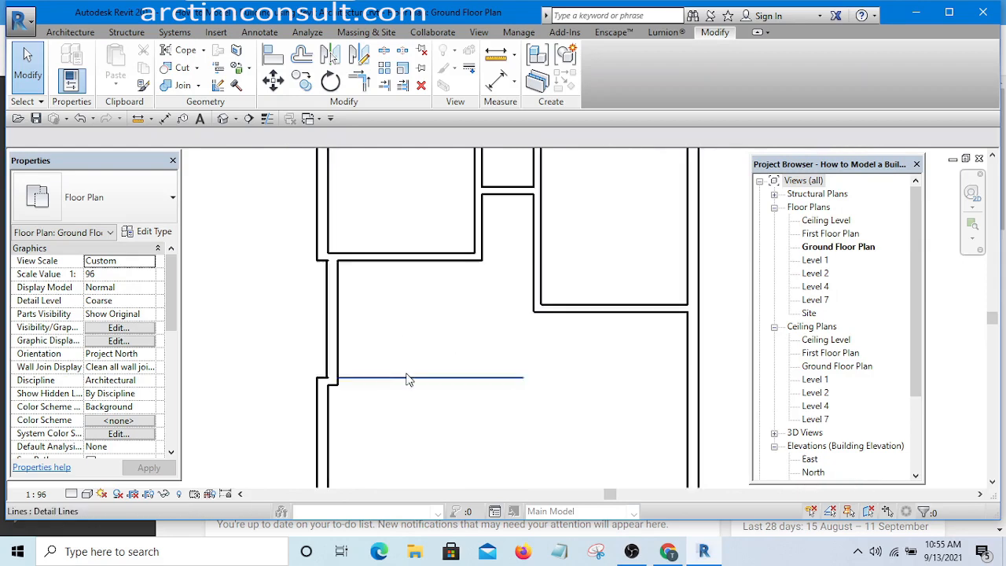
scroll(436, 355, "up", 1)
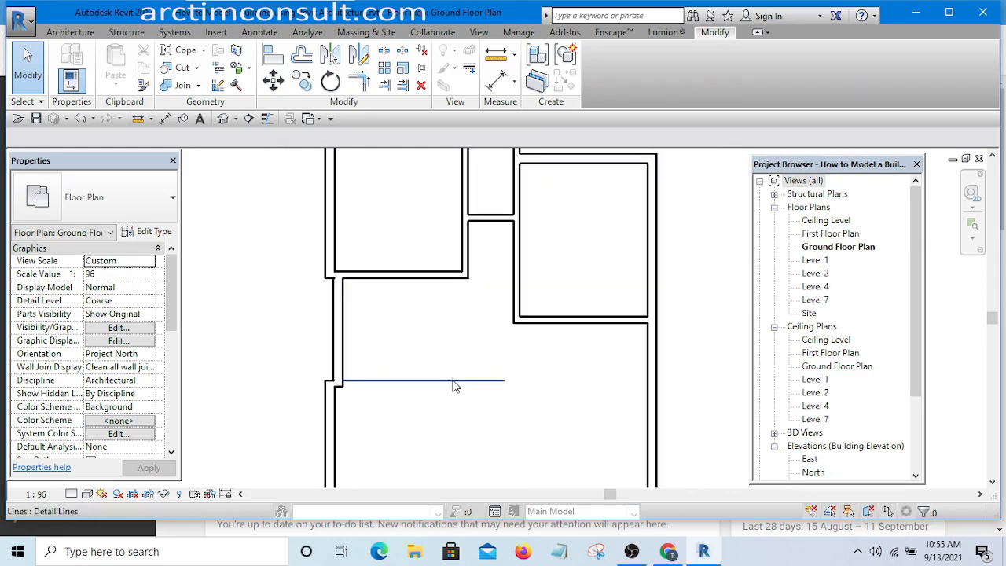
Draw a horizontal thin detail line about 3400 long from the west jog wall's inner face, between the upper room's wall and the existing reference line
left_click(257, 32)
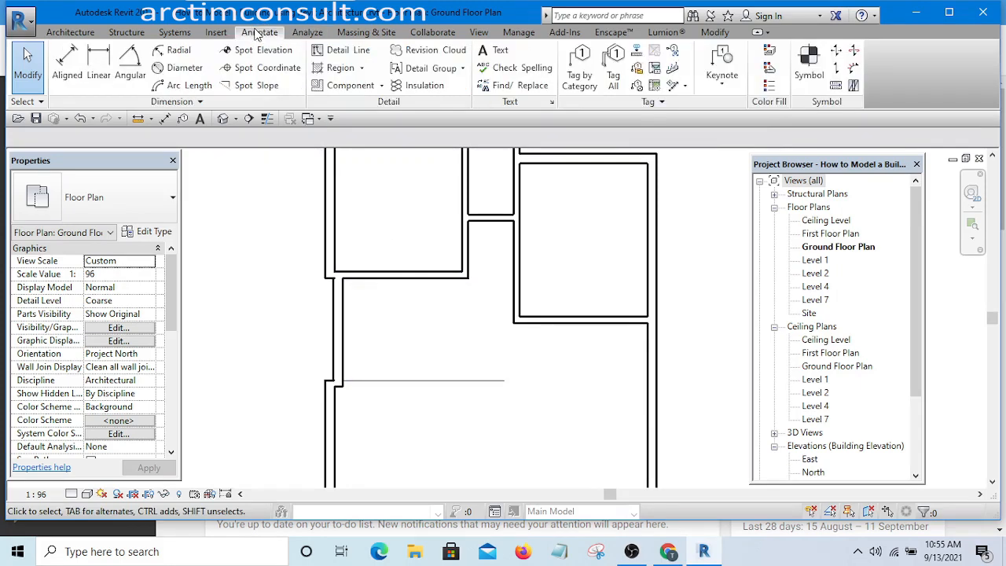
left_click(347, 53)
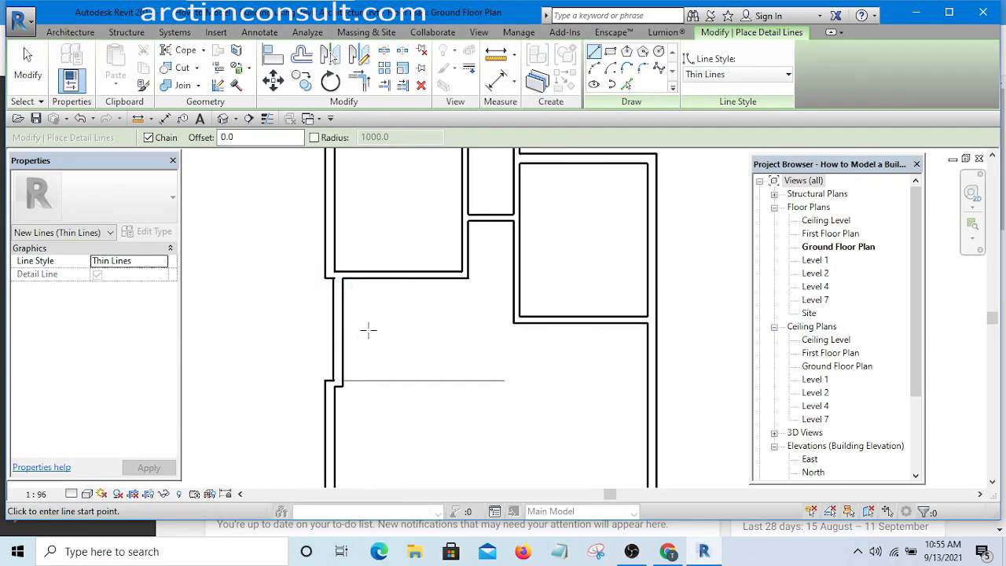
left_click(343, 333)
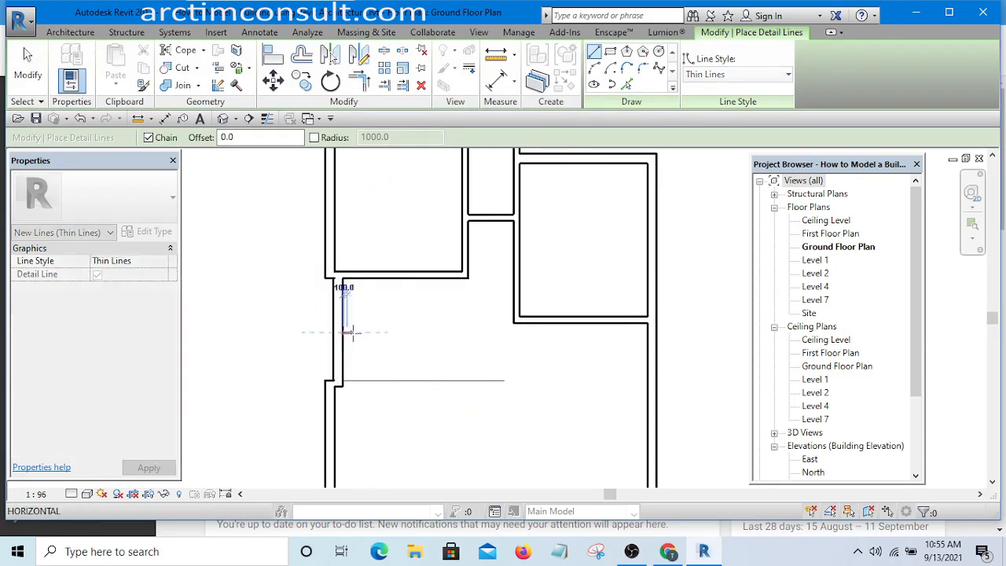
left_click(486, 333)
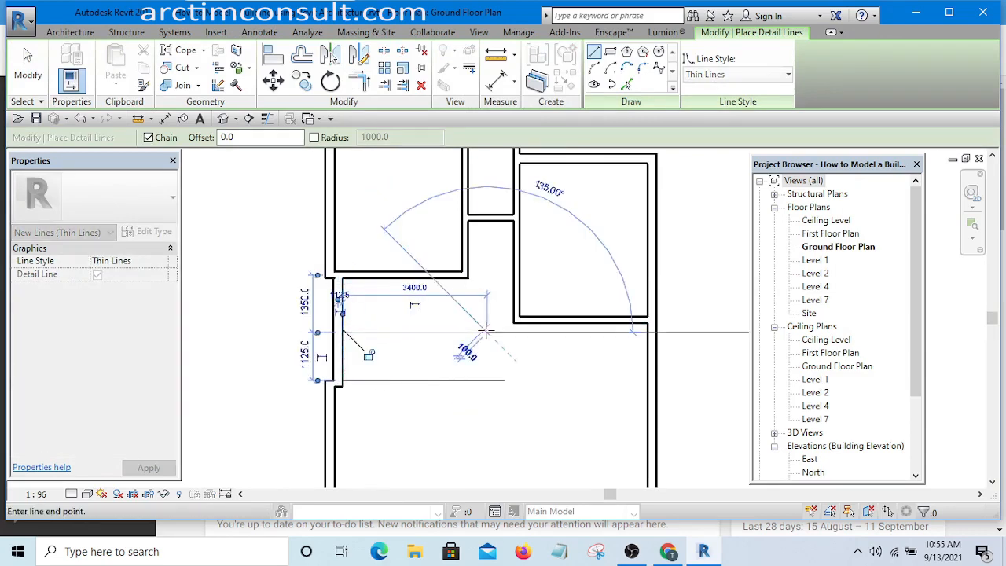
key("Escape")
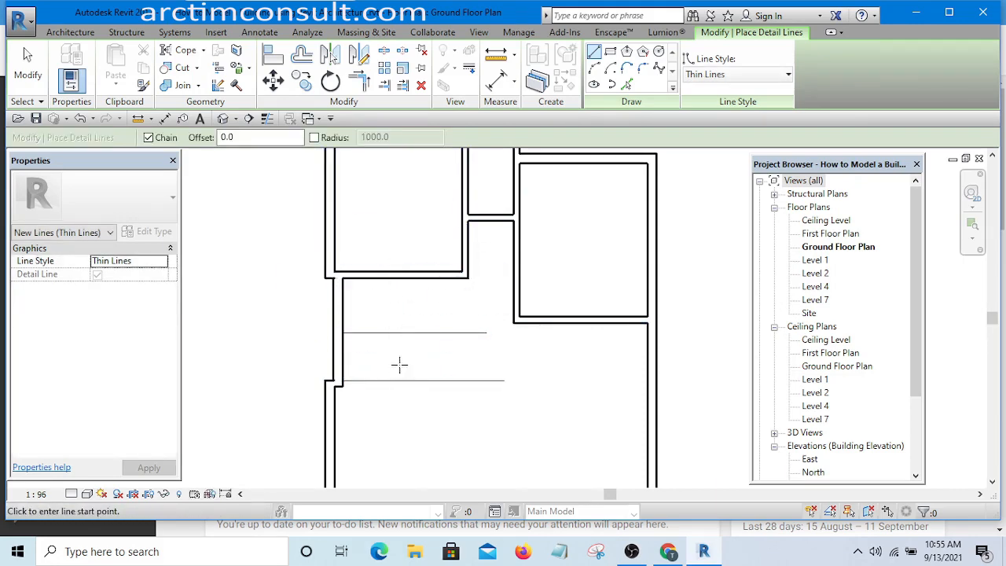
Place a continuous aligned dimension from the upper room's lower wall face through the new detail line to the lower reference line
left_click(496, 83)
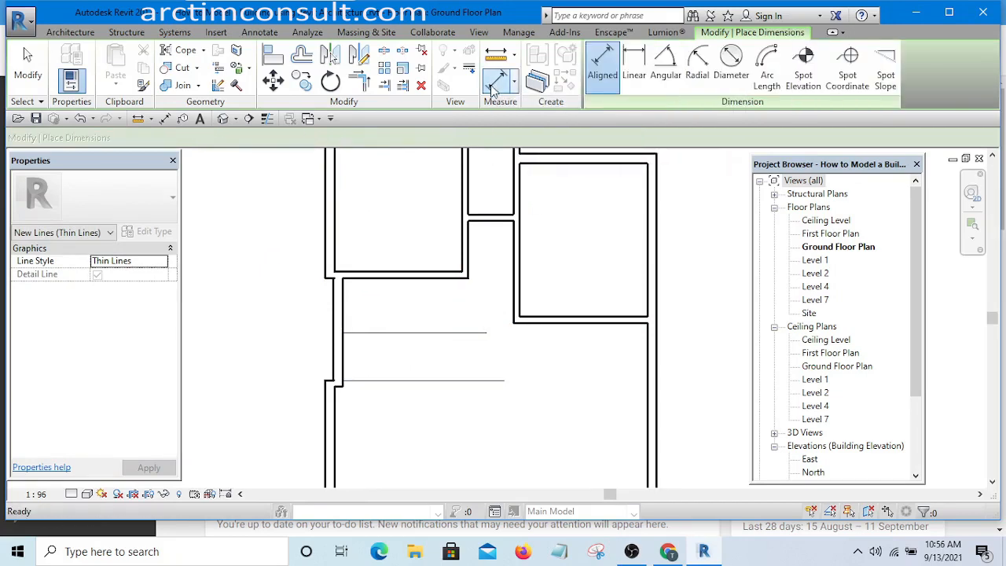
left_click(397, 277)
scroll(399, 346, "up", 2)
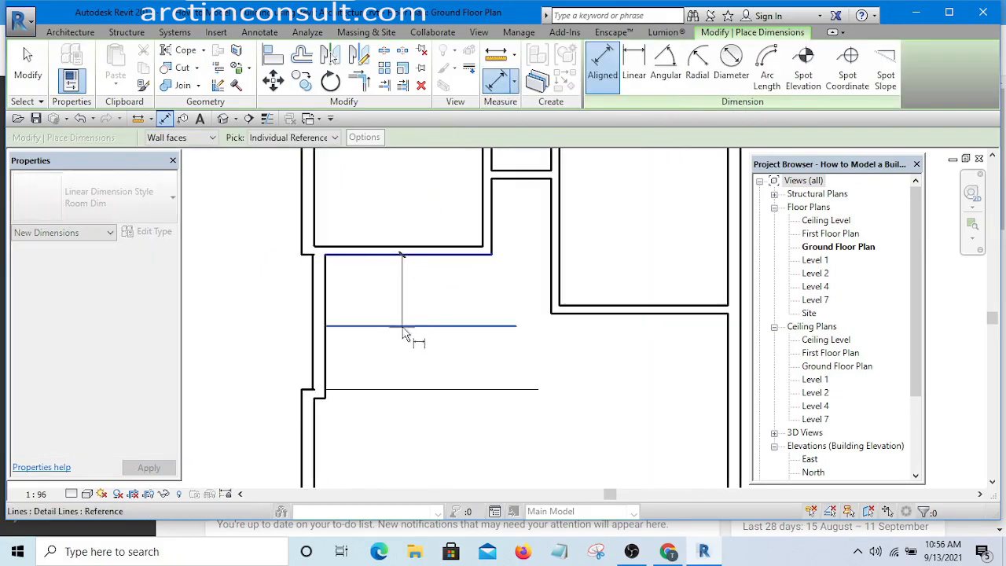
left_click(406, 325)
left_click(406, 388)
left_click(408, 379)
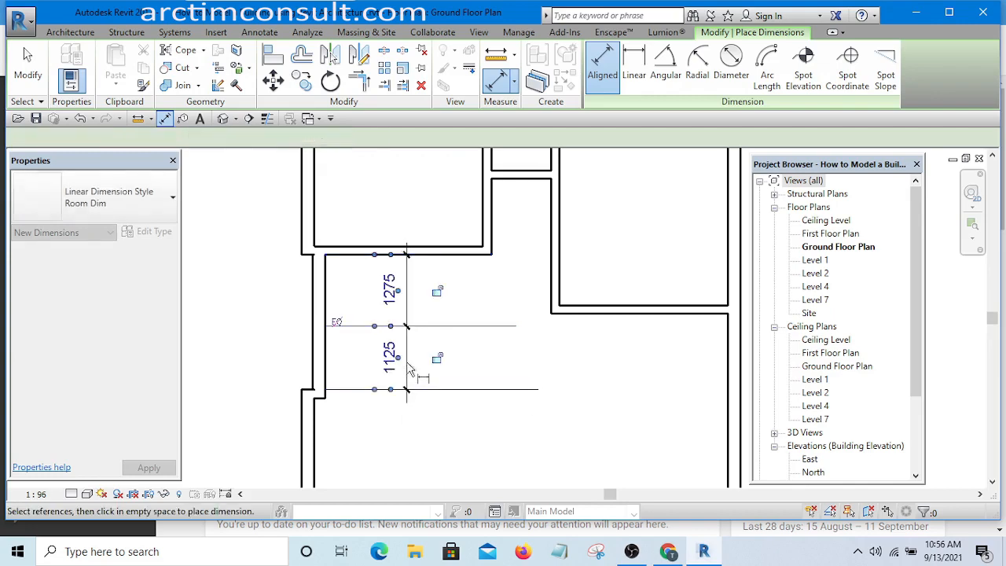
key("Escape")
key("Escape")
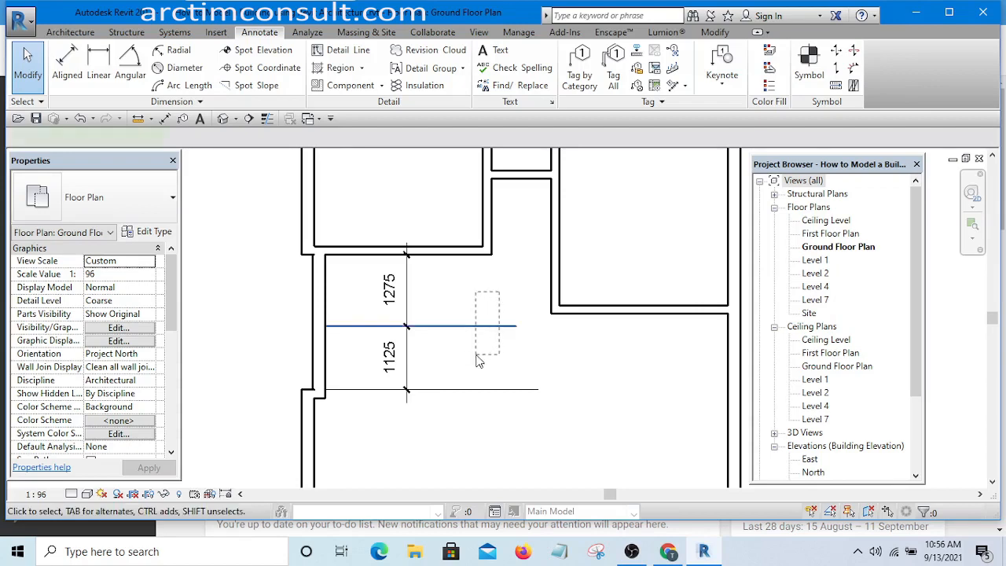
Set the distance between the new detail line and the lower reference line to 1200
left_click(477, 358)
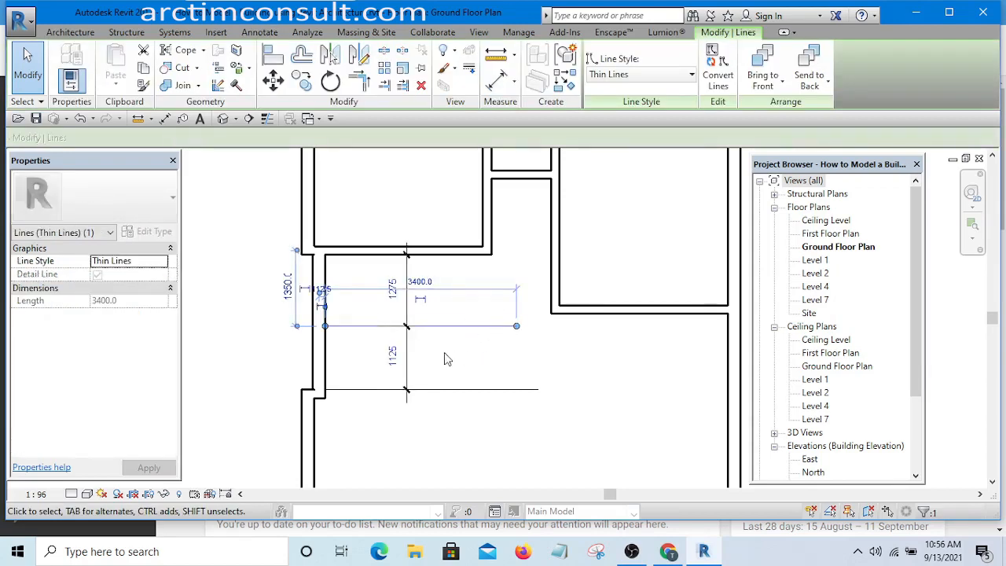
left_click(392, 355)
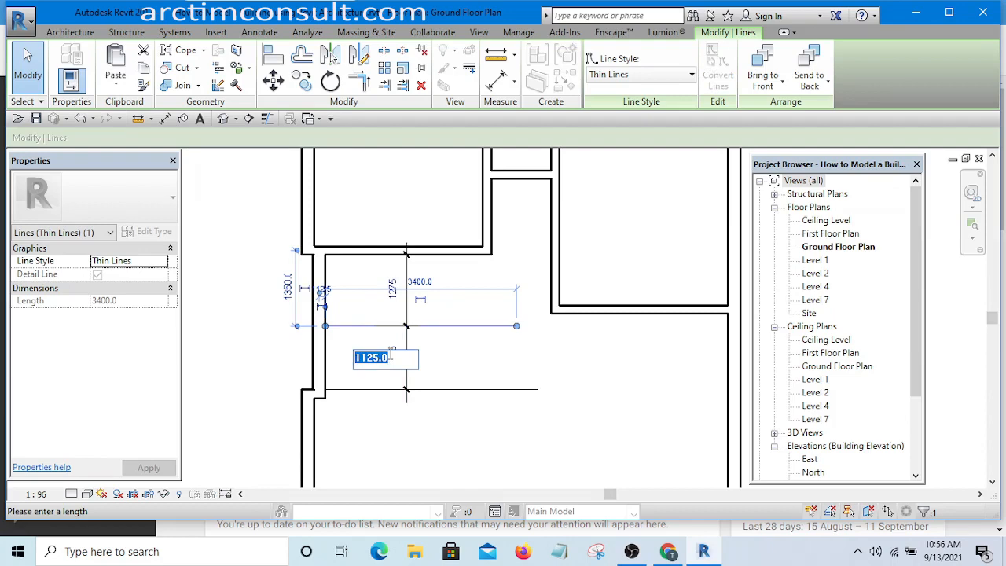
type("1200")
key("Return")
left_click(497, 360)
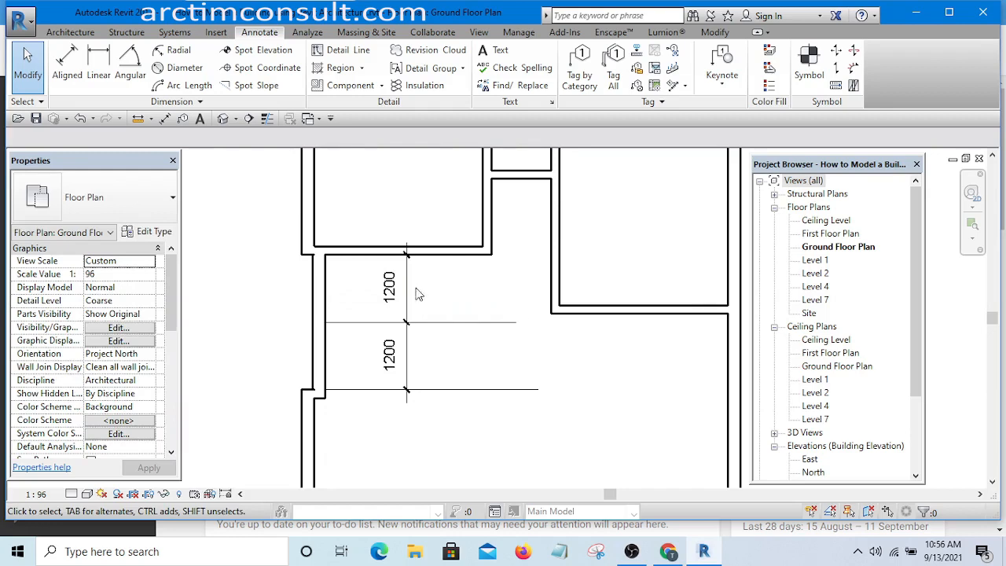
Examine the dimensioned spacing of the two reference lines below the upper room at the west jog
scroll(460, 348, "up", 2)
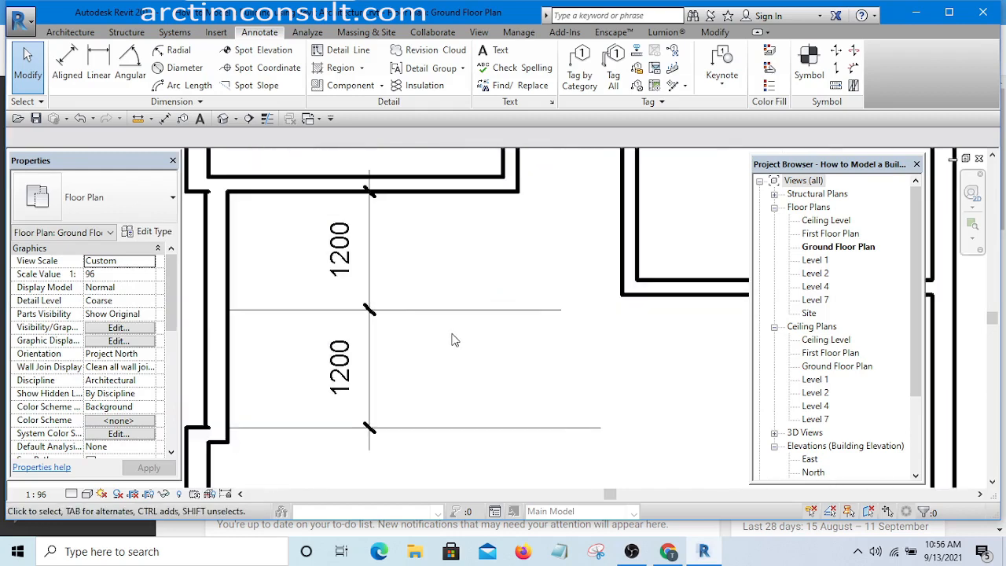
scroll(487, 364, "down", 3)
scroll(341, 400, "up", 1)
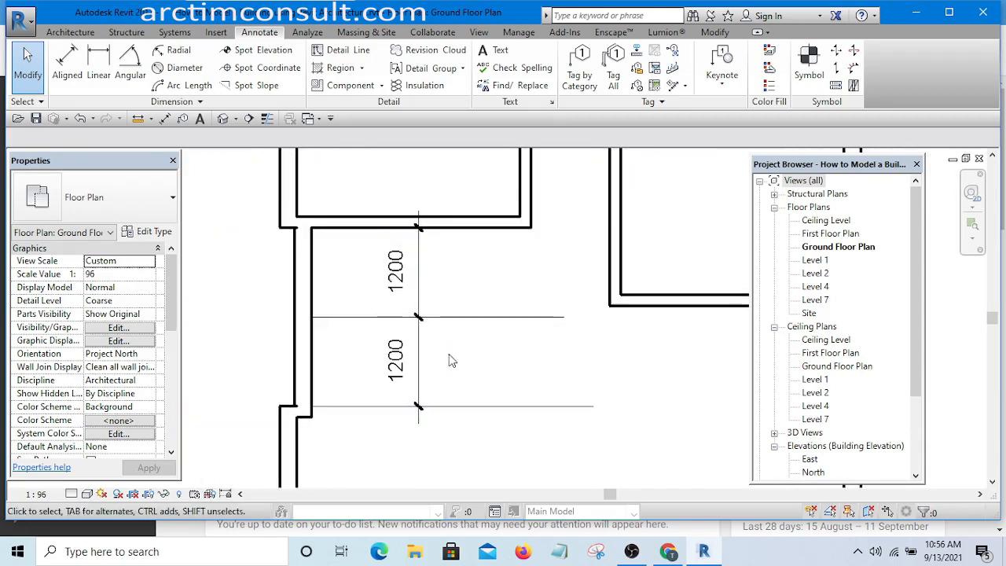
scroll(449, 352, "up", 2)
scroll(362, 291, "down", 3)
scroll(400, 330, "up", 3)
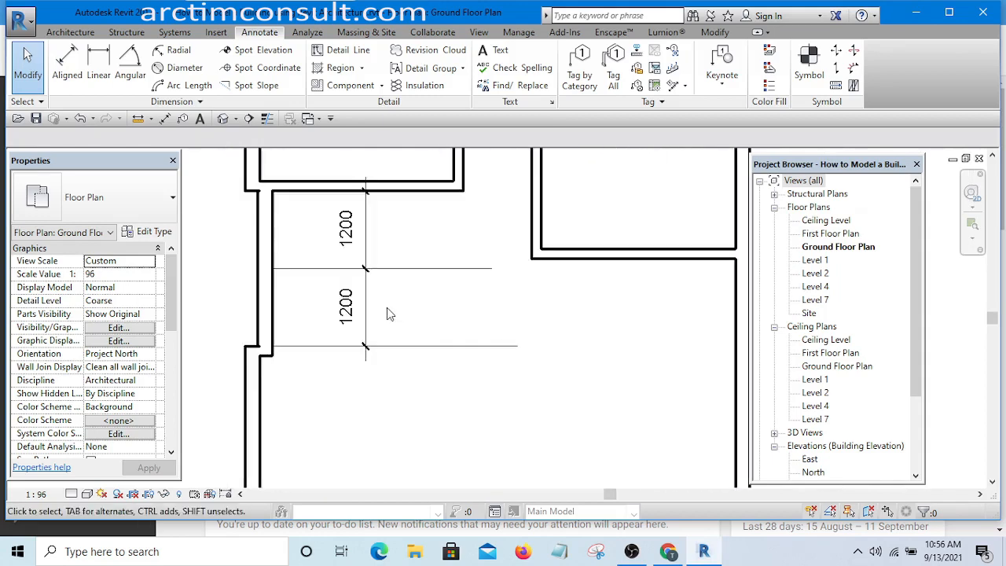
scroll(386, 315, "down", 1)
scroll(508, 347, "down", 3)
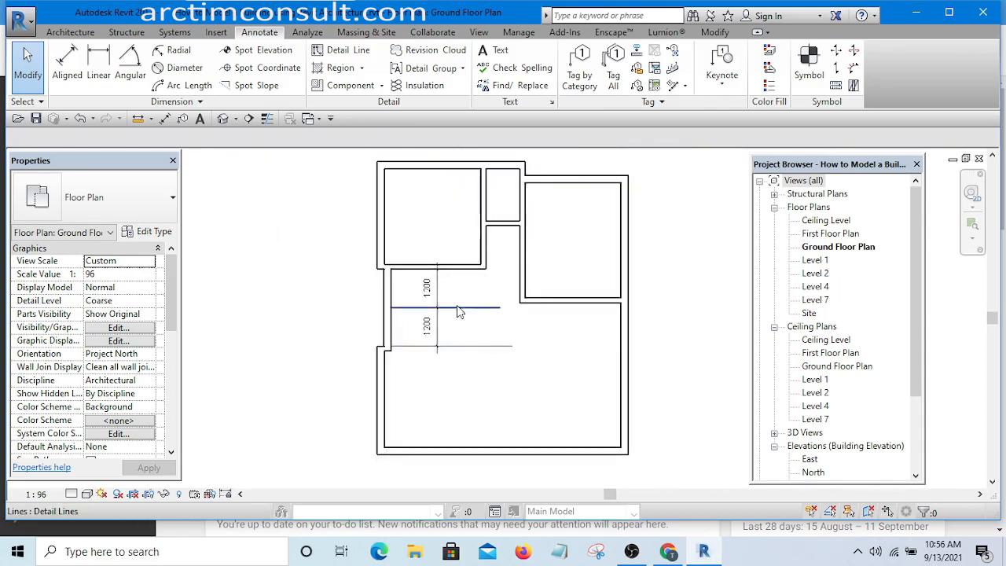
scroll(441, 291, "up", 2)
scroll(437, 288, "up", 1)
left_click(435, 289)
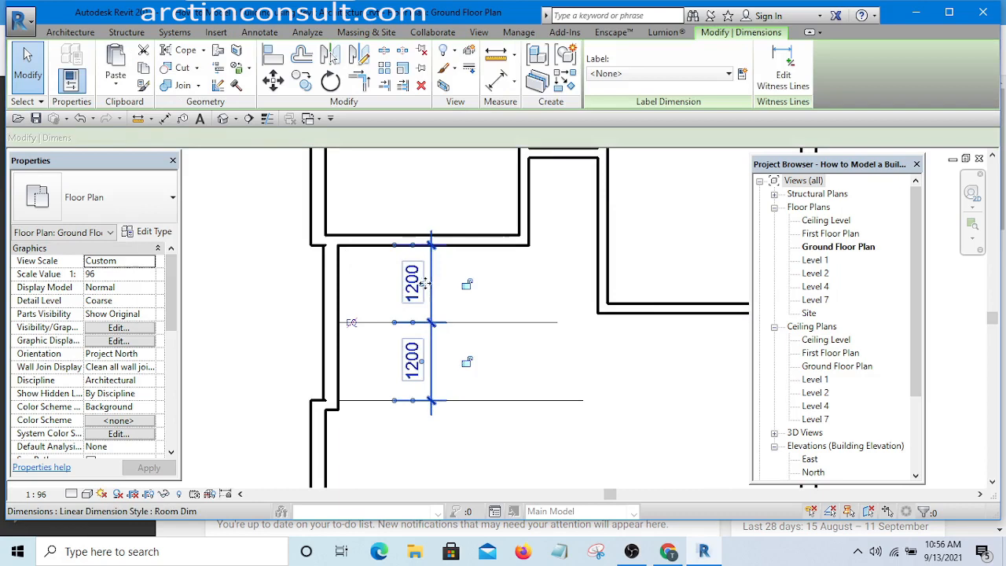
left_click(539, 359)
scroll(437, 306, "up", 2)
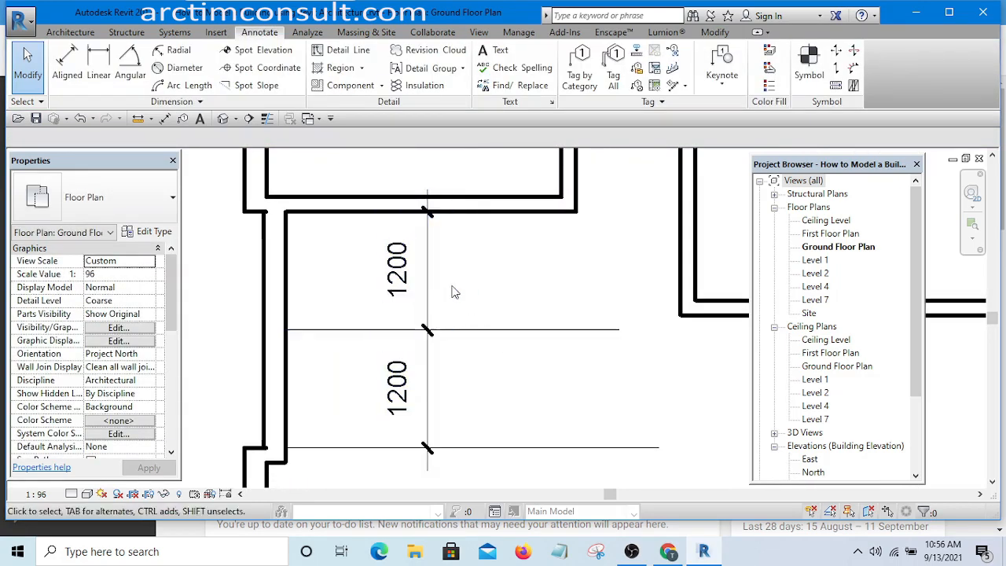
scroll(446, 304, "down", 2)
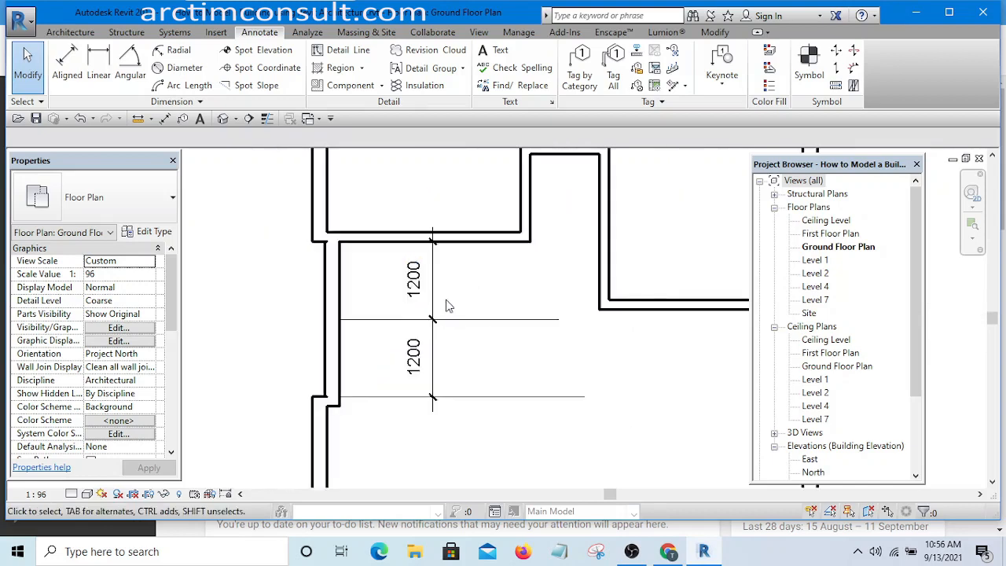
Inspect the free ends of the two thin detail lines beside the west jog against the surrounding walls
scroll(561, 326, "up", 2)
left_click_drag(587, 262, 512, 374)
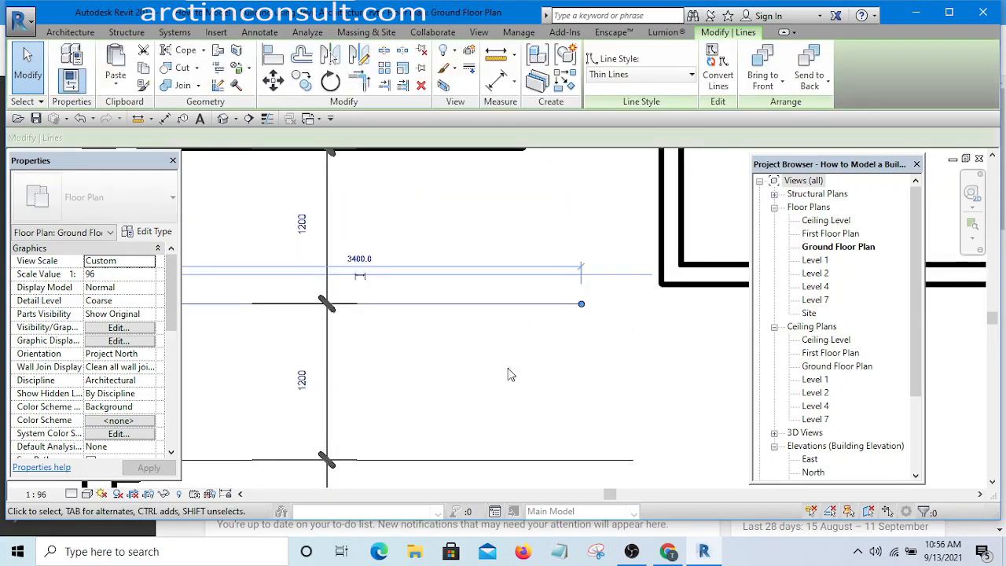
key("Escape")
scroll(521, 359, "down", 5)
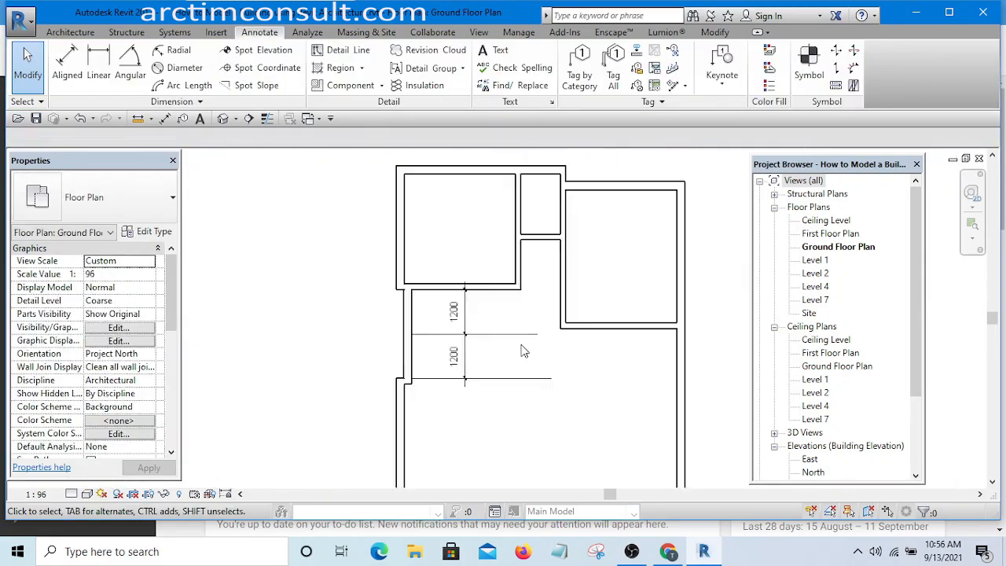
scroll(542, 360, "up", 5)
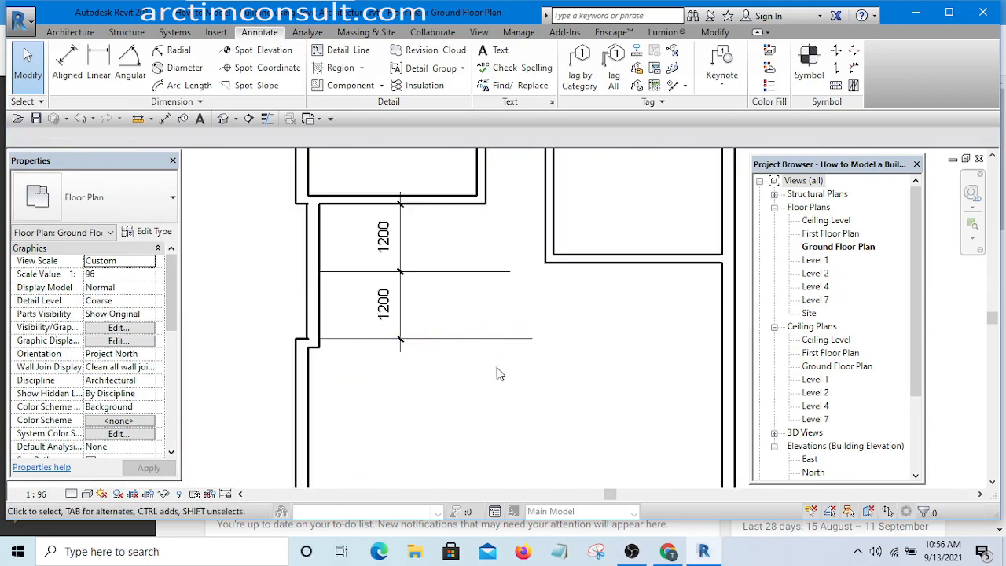
scroll(521, 341, "up", 3)
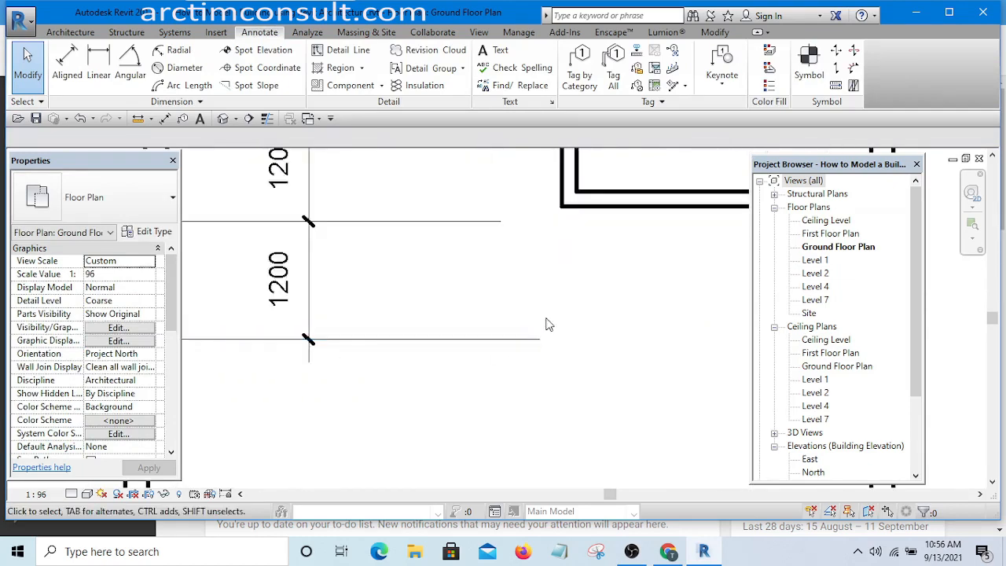
left_click(512, 341)
left_click(601, 378)
scroll(584, 337, "down", 2)
scroll(585, 336, "down", 1)
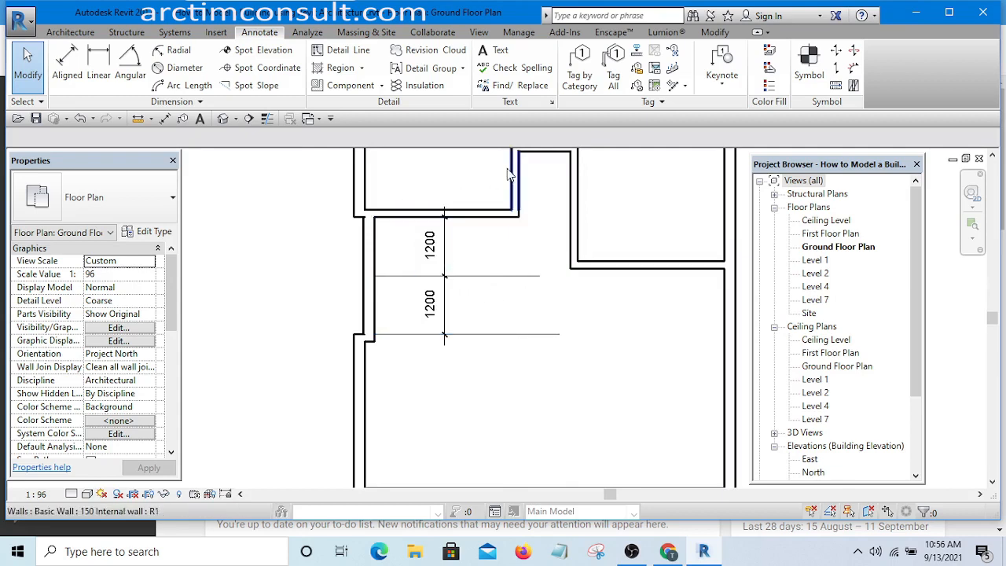
Create a new line style subcategory named Furniture under Lines
left_click(519, 33)
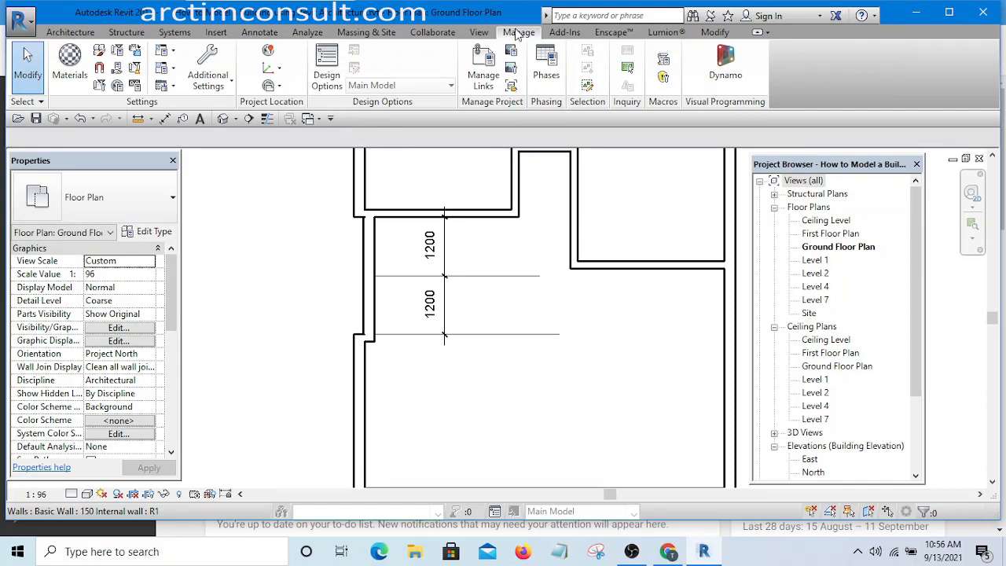
left_click(211, 74)
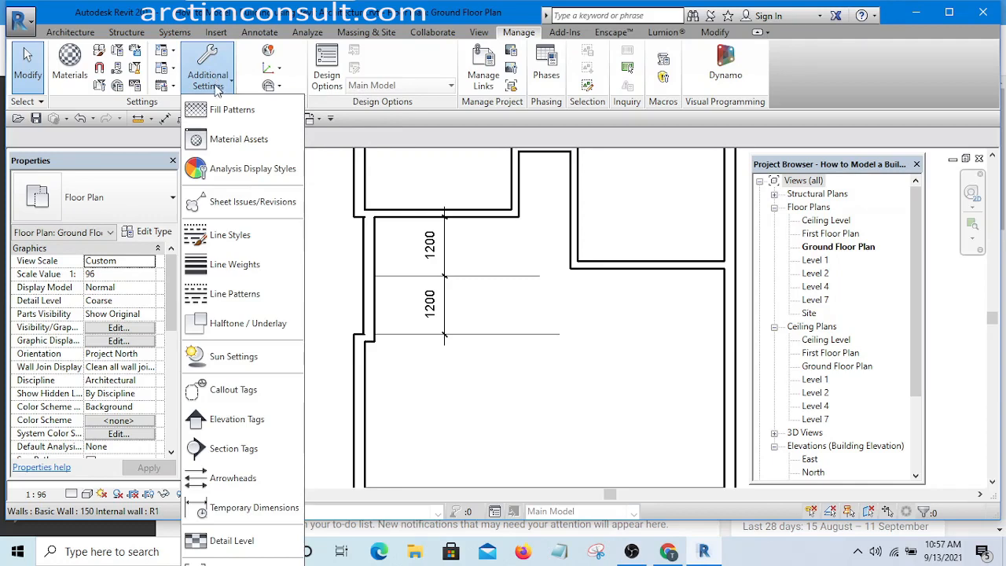
left_click(210, 237)
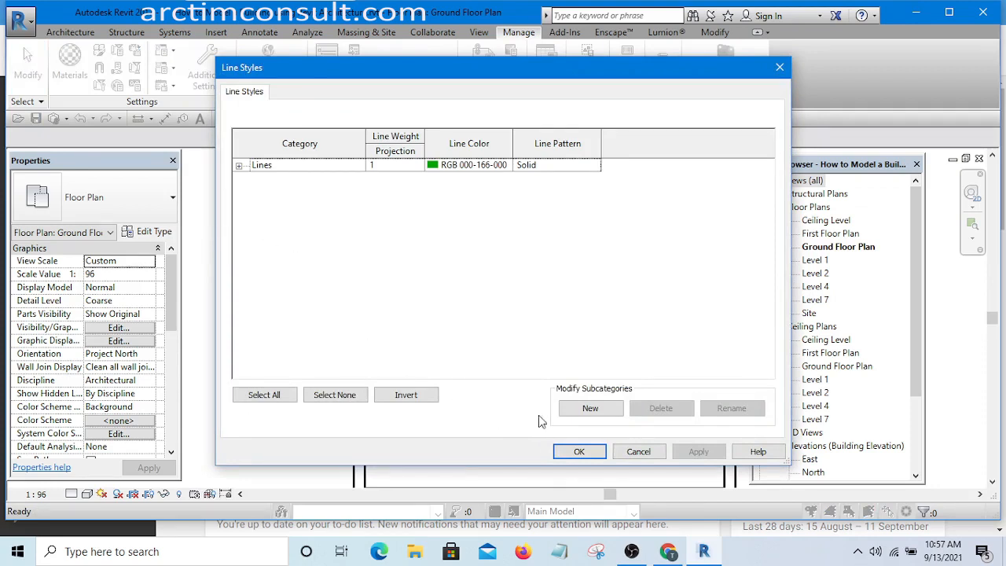
left_click(587, 409)
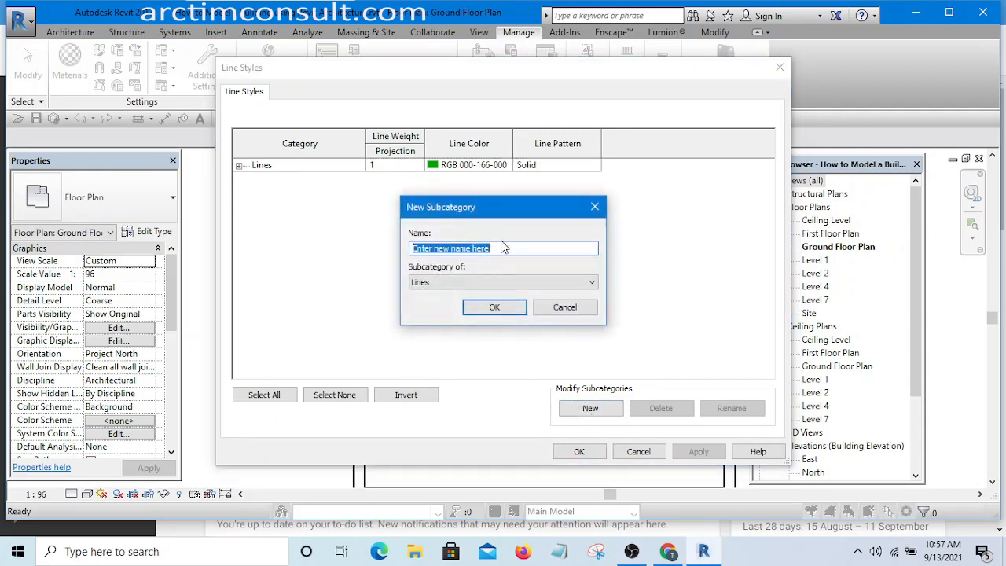
left_click_drag(504, 248, 408, 251)
type("Furniture")
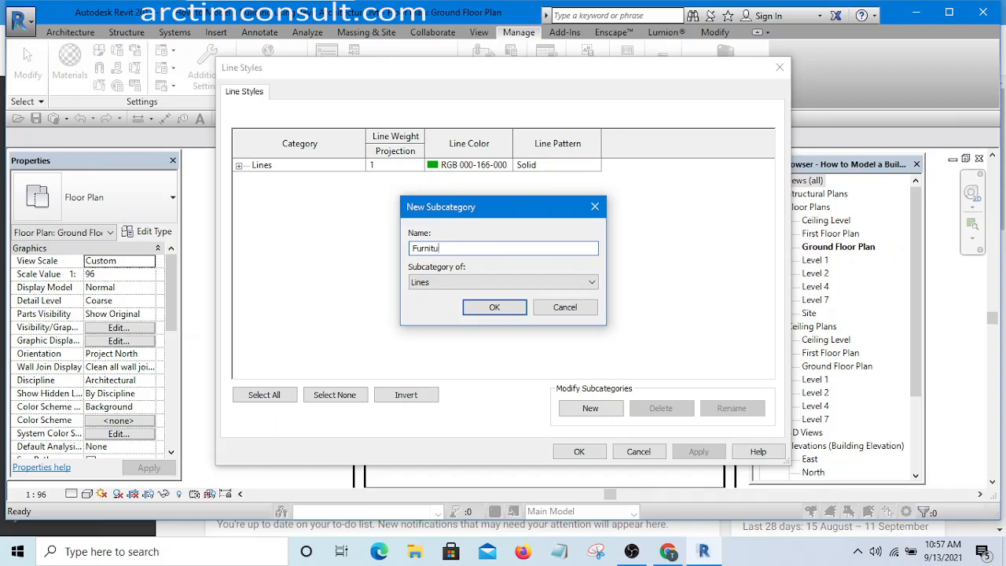
left_click(493, 307)
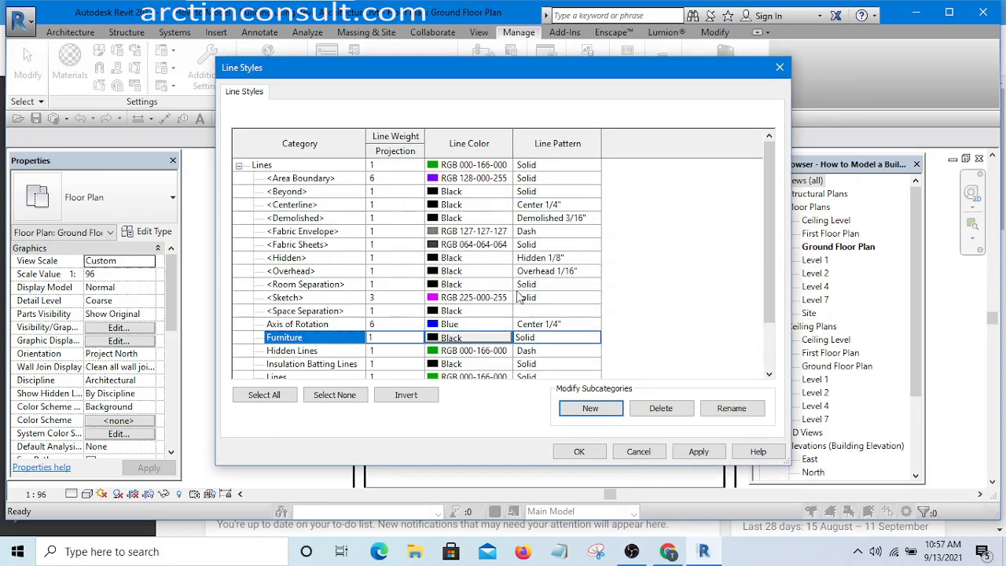
Set the Furniture line style's projection line weight to 2
left_click(388, 337)
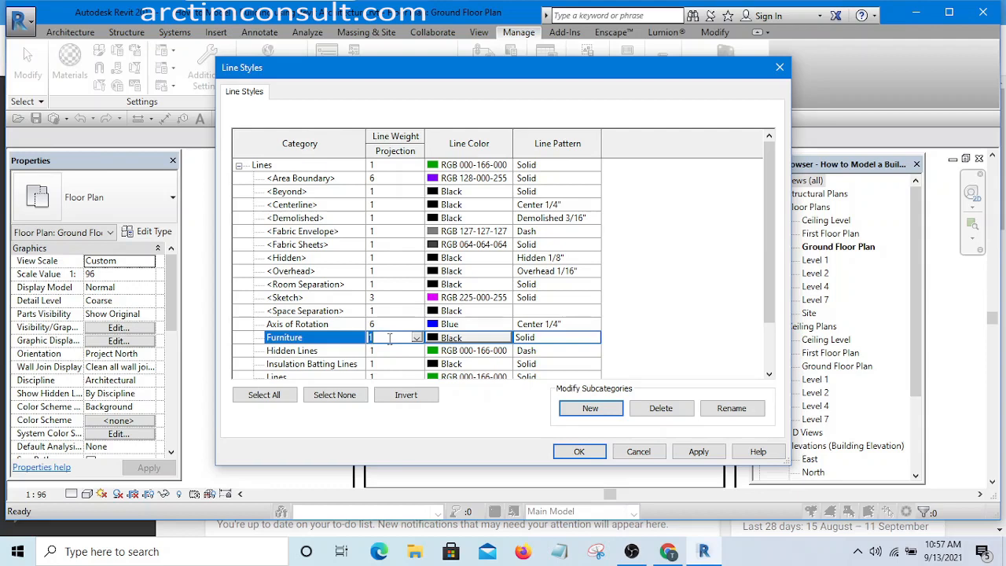
left_click_drag(378, 338, 365, 342)
type("2")
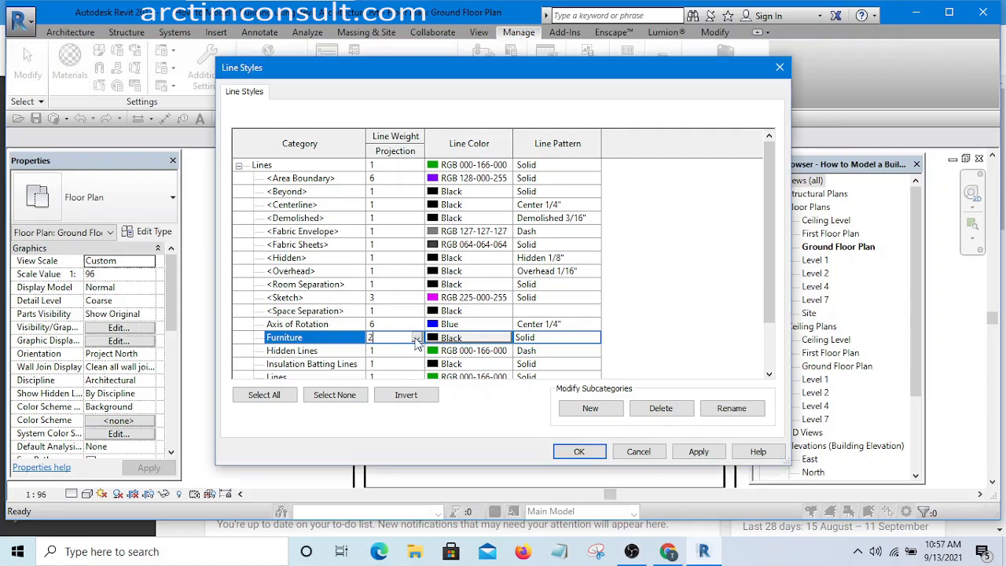
left_click(417, 337)
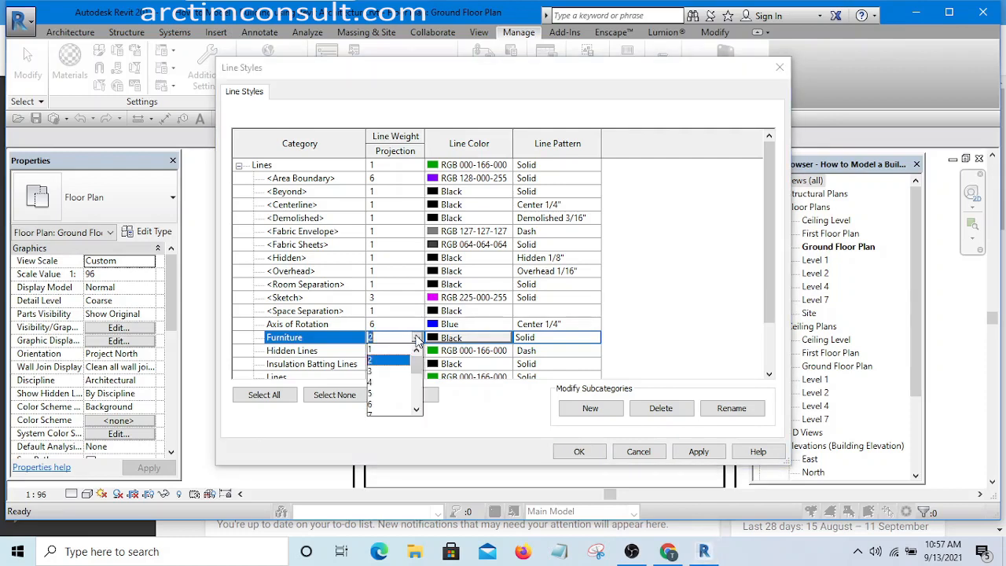
left_click(386, 361)
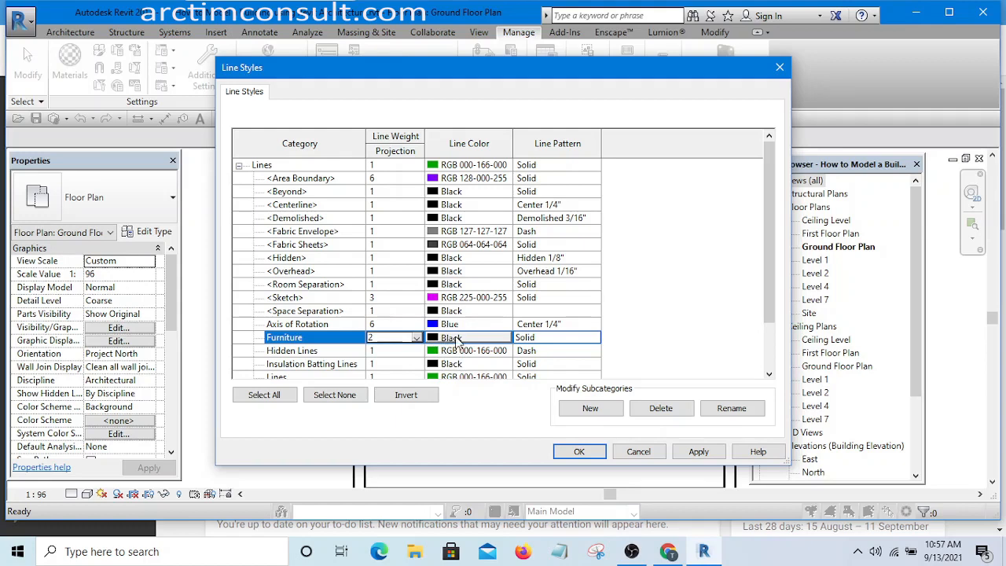
Set the Furniture line style's colour to dark orange RGB 221-072-000 and save the line styles
left_click(434, 338)
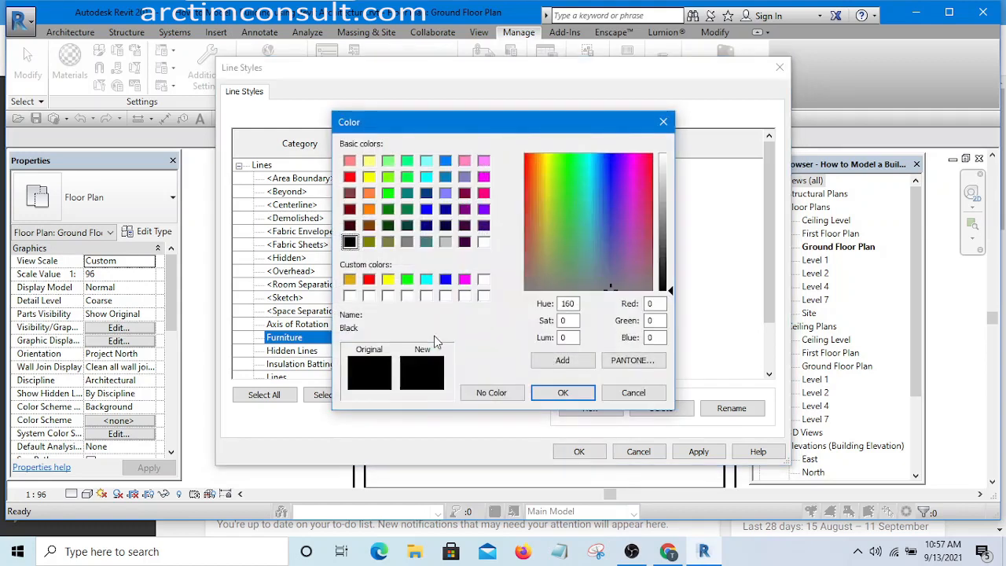
left_click(350, 178)
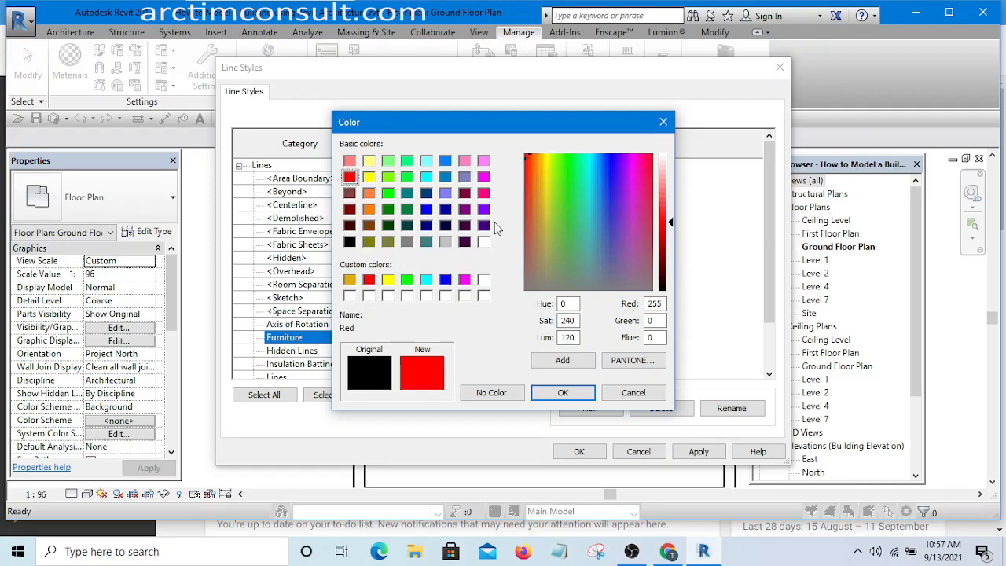
left_click(370, 209)
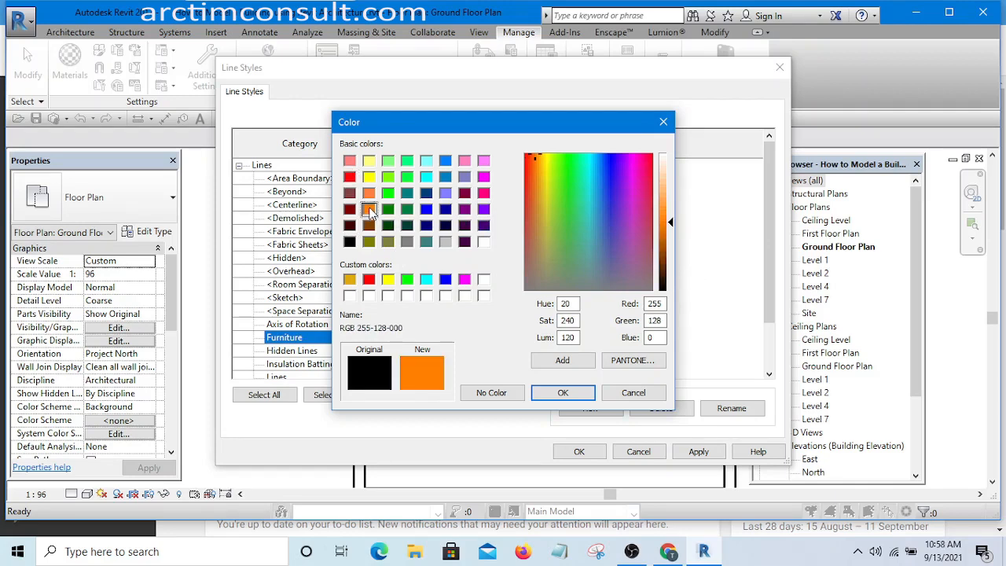
left_click(369, 193)
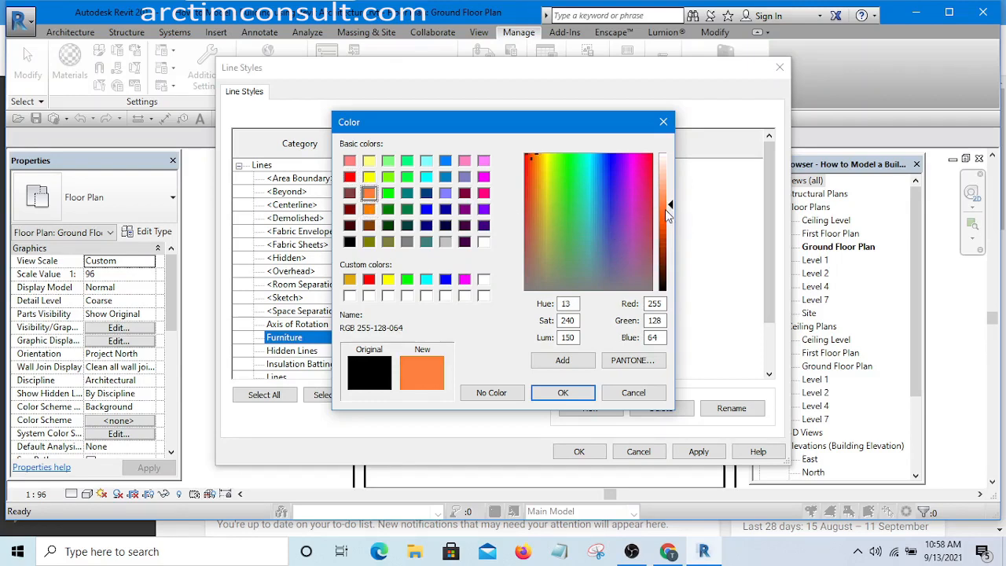
left_click_drag(671, 207, 670, 231)
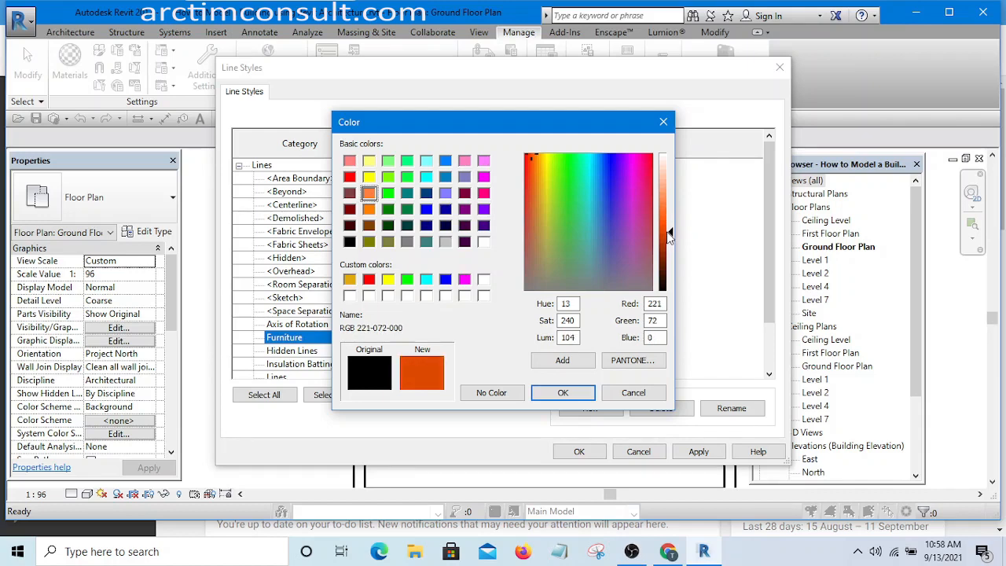
left_click(579, 396)
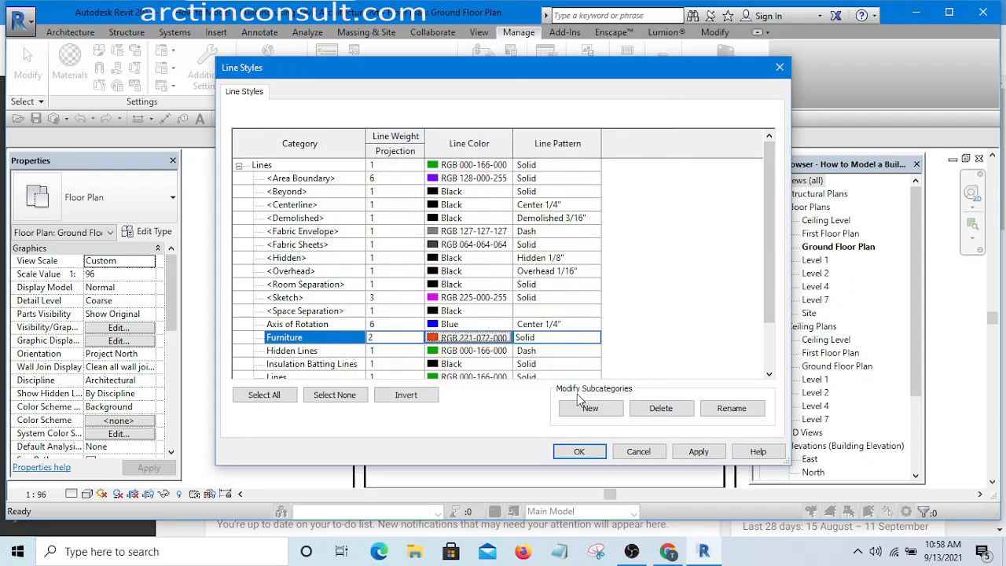
left_click(579, 451)
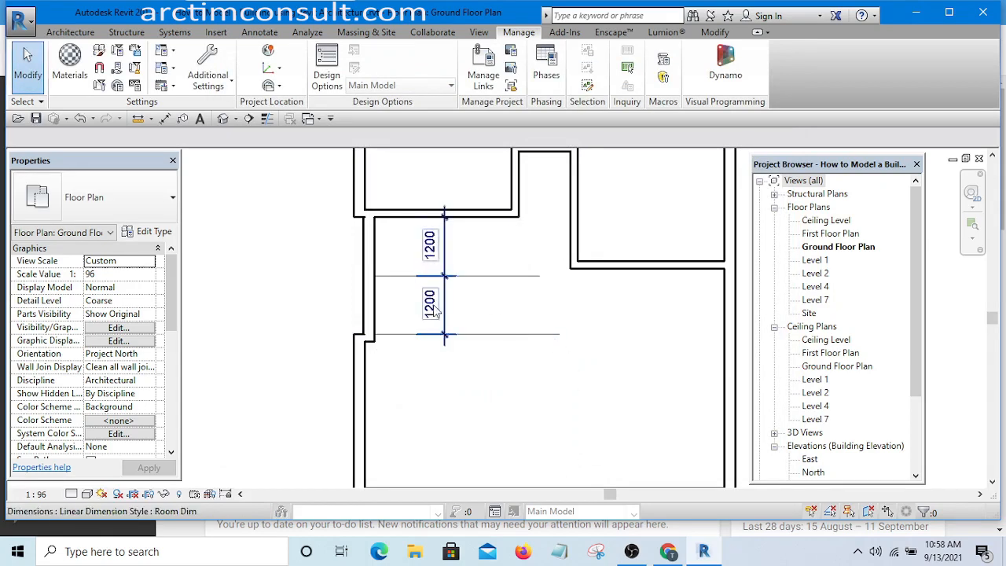
scroll(451, 342, "up", 1)
scroll(472, 354, "up", 3)
scroll(519, 346, "down", 5)
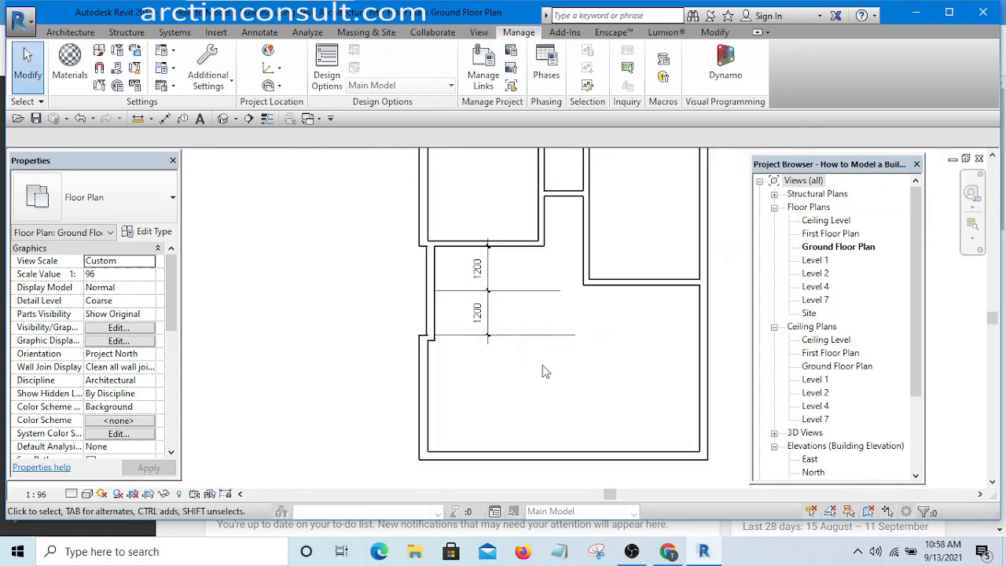
scroll(508, 310, "up", 2)
scroll(455, 292, "down", 2)
scroll(474, 298, "up", 3)
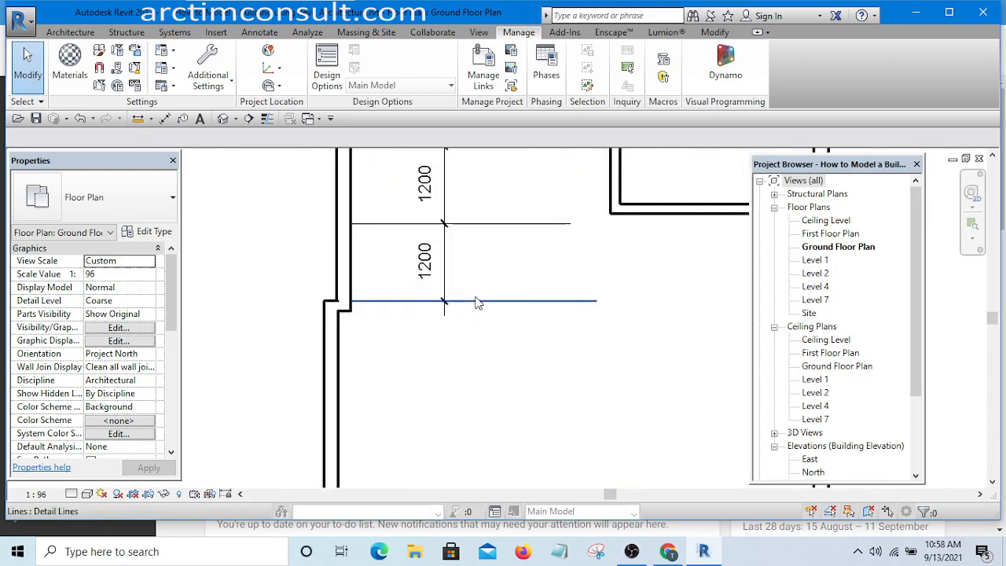
scroll(519, 336, "down", 3)
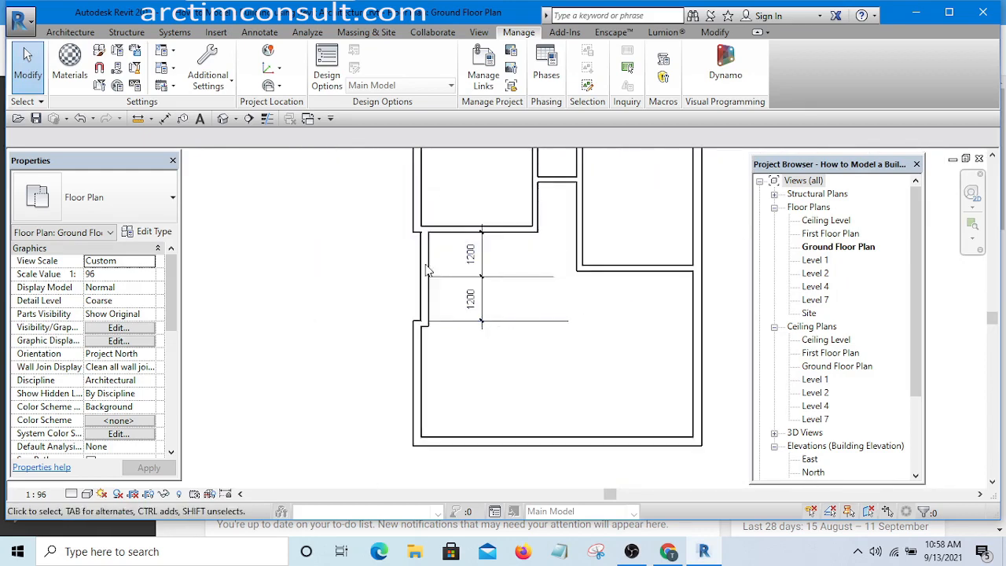
Draw a horizontal Furniture-style detail line about 2300 long from the west jog wall's inner face, between the two thin reference lines
left_click(265, 33)
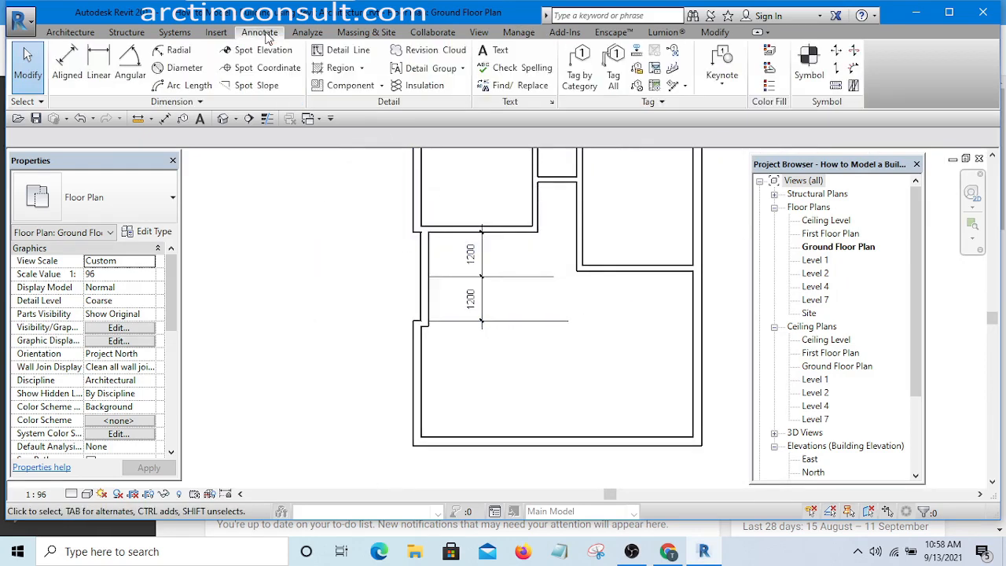
left_click(343, 57)
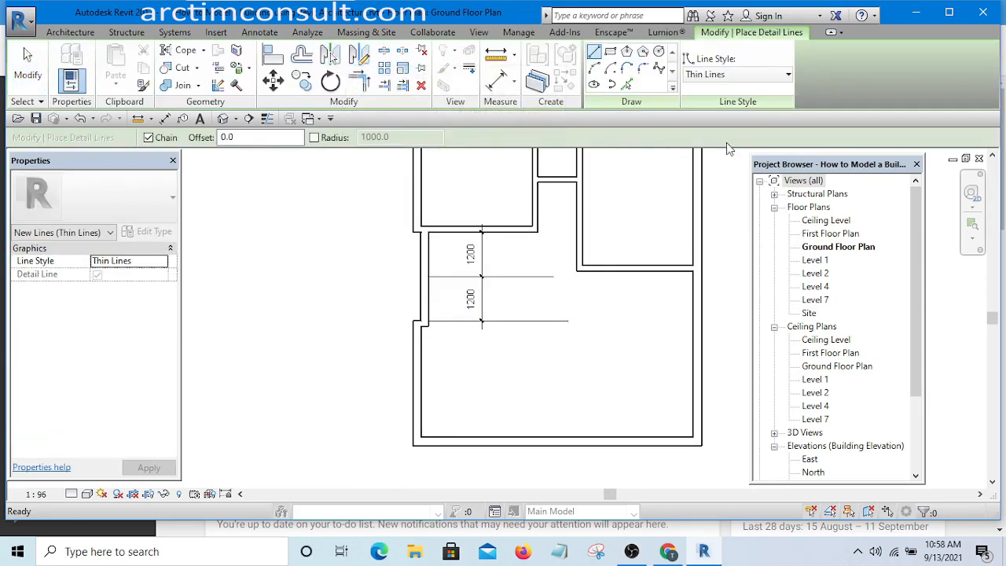
left_click(746, 77)
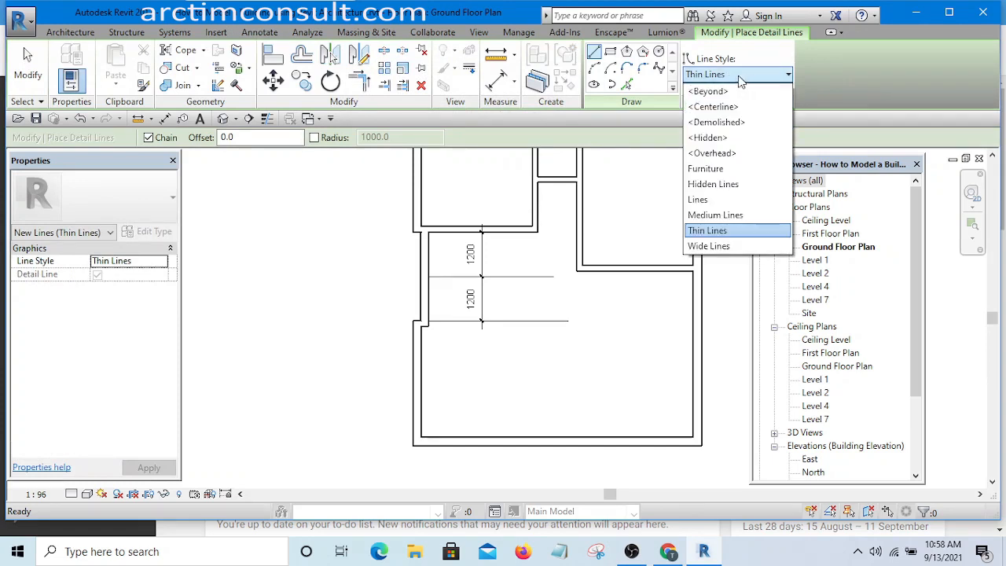
left_click(746, 76)
left_click(747, 76)
left_click(712, 169)
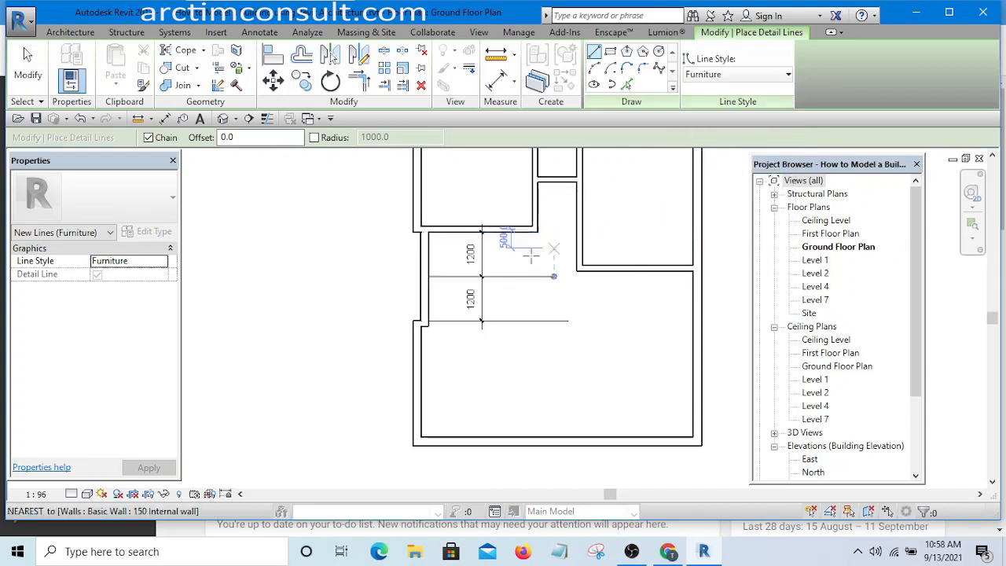
scroll(444, 310, "up", 3)
scroll(441, 274, "up", 1)
left_click(424, 256)
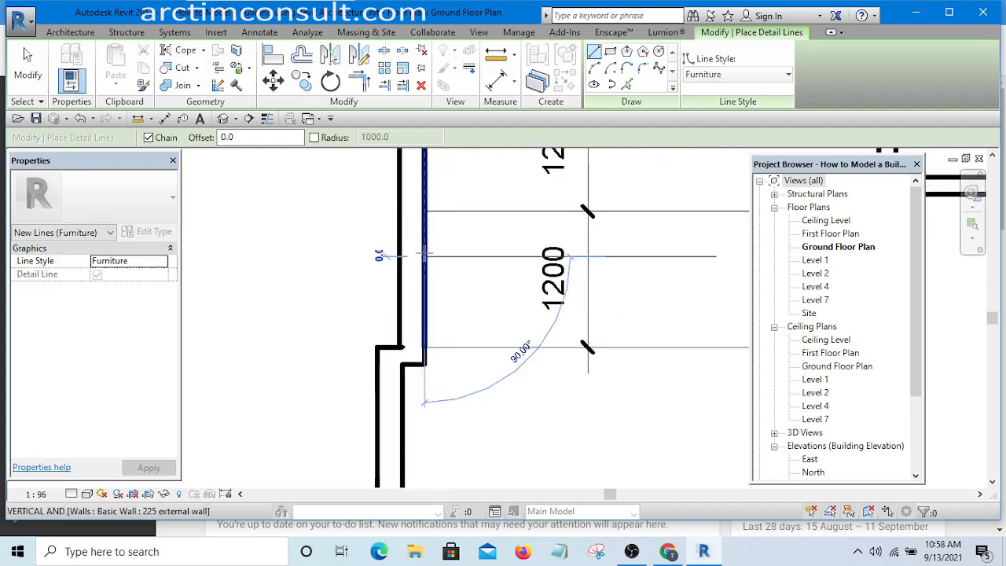
left_click(684, 256)
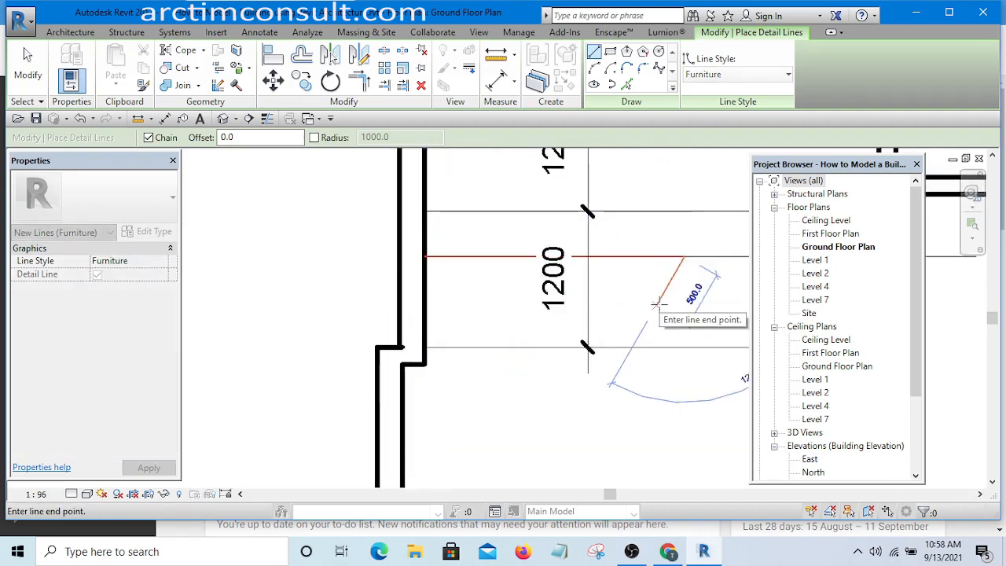
key("Escape")
key("Escape")
scroll(442, 280, "down", 3)
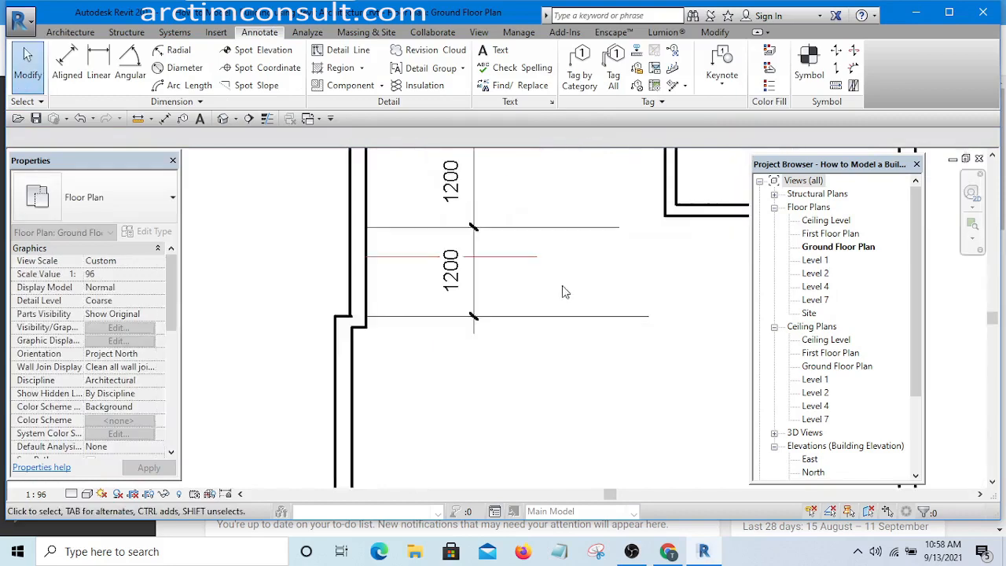
scroll(522, 265, "down", 1)
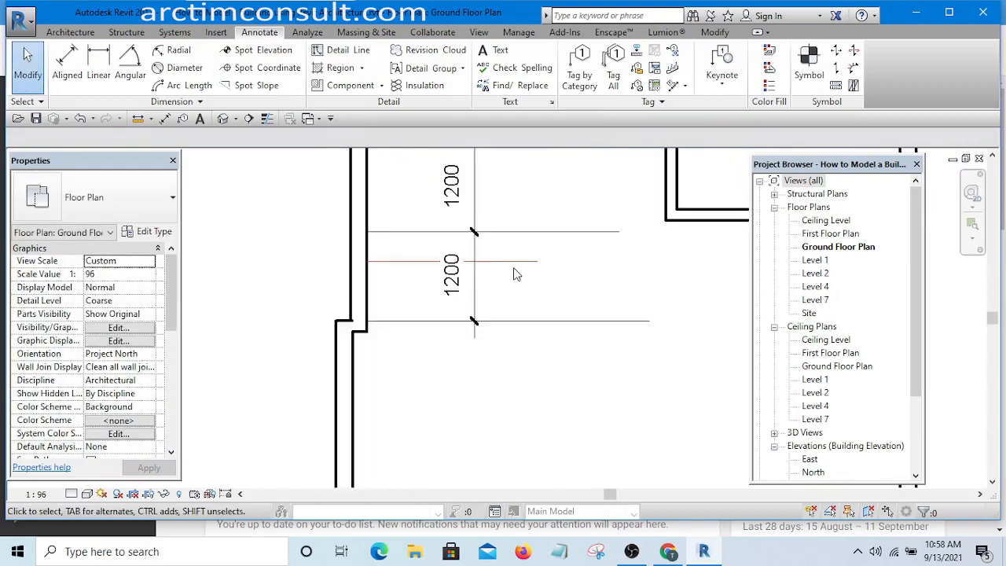
Delete the Furniture-style detail line between the two reference lines at the west jog
left_click(519, 262)
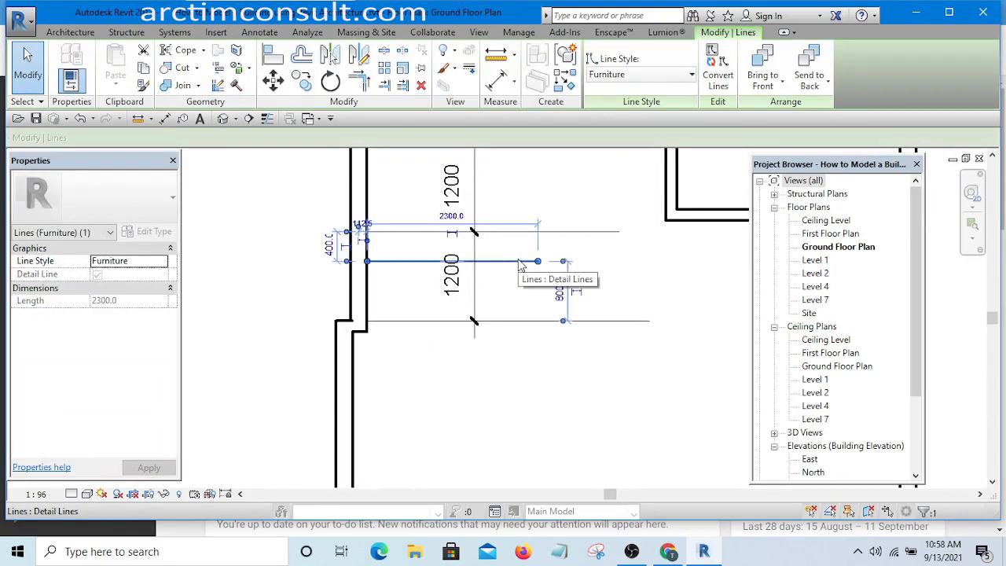
key("Delete")
scroll(543, 272, "down", 2)
scroll(555, 230, "up", 2)
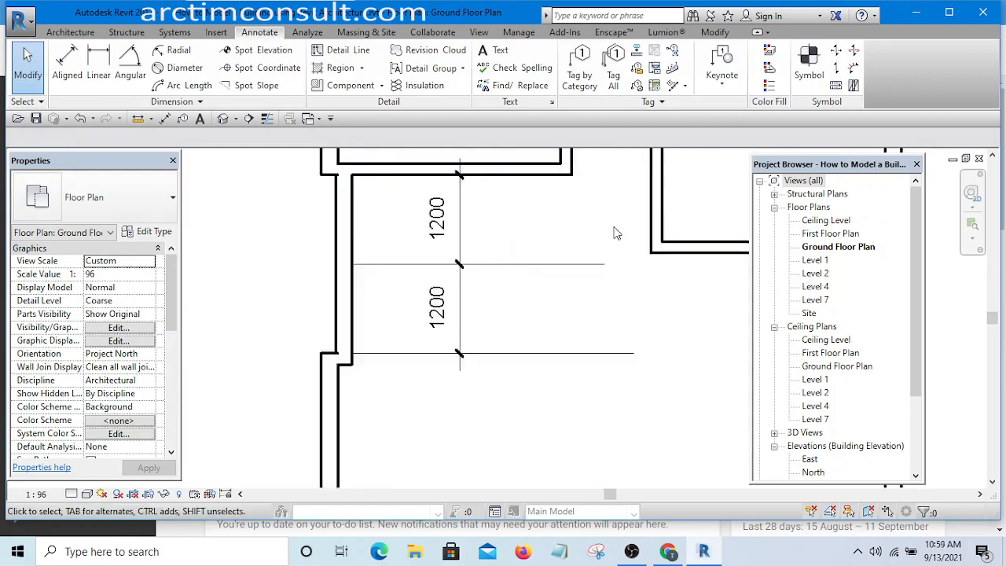
Change both thin horizontal reference lines at the west jog to the Furniture line style
scroll(579, 204, "down", 4)
scroll(575, 252, "up", 5)
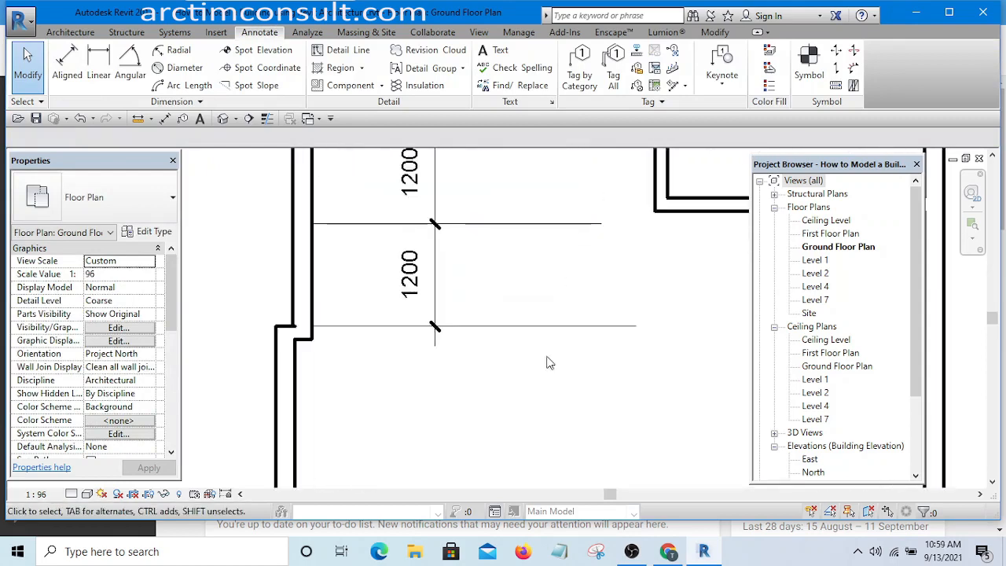
left_click_drag(607, 174, 555, 363)
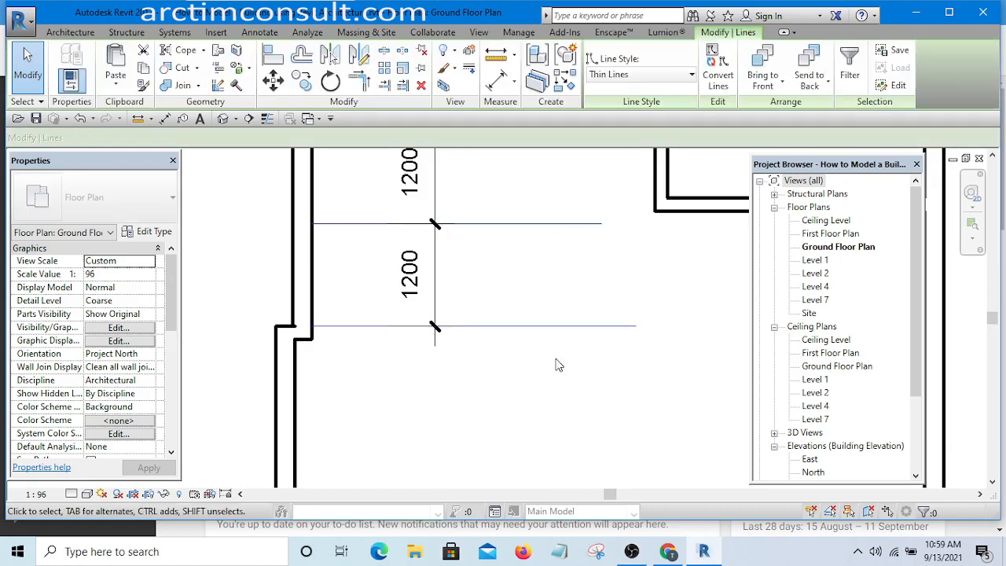
left_click(642, 76)
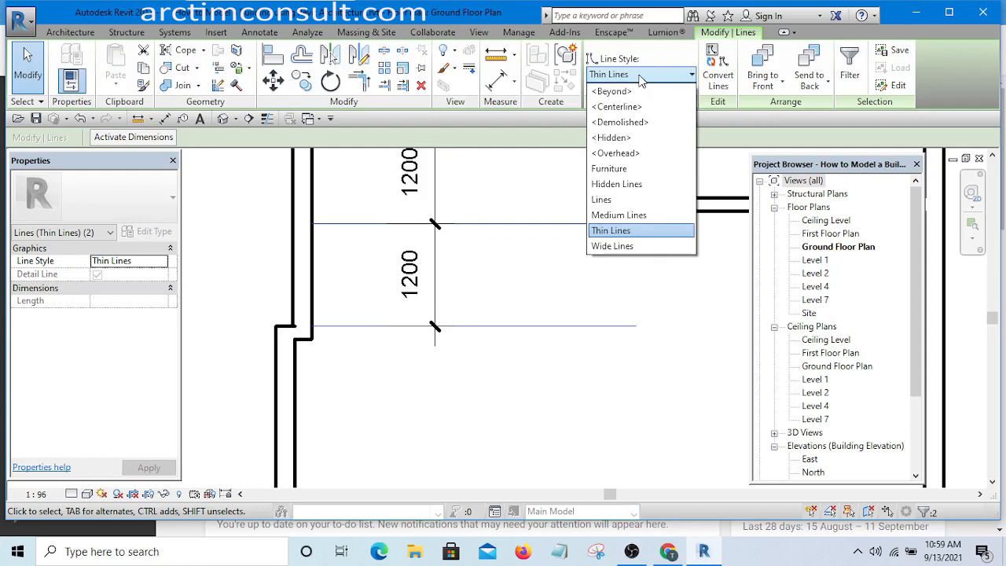
left_click(624, 168)
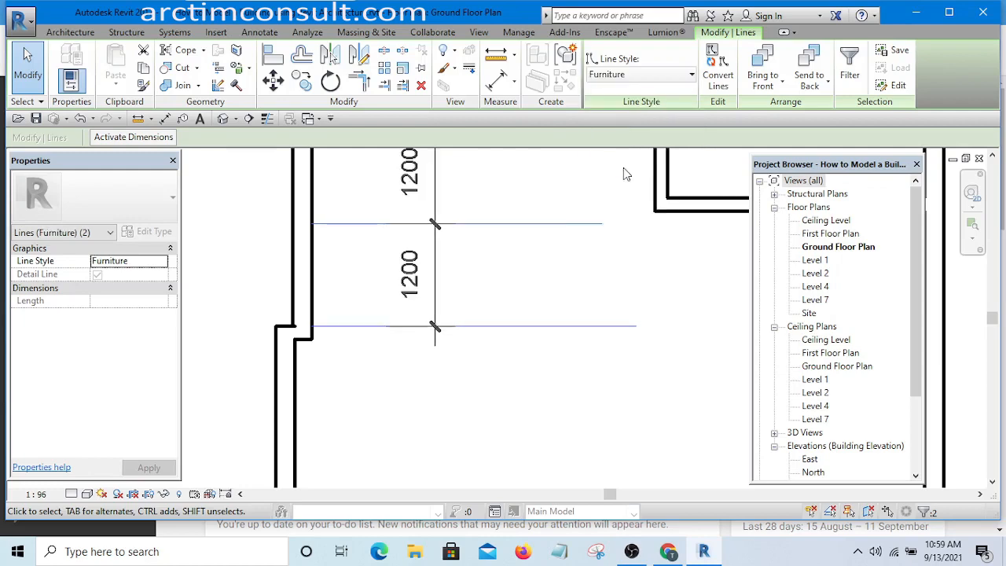
left_click(543, 188)
scroll(539, 213, "up", 3)
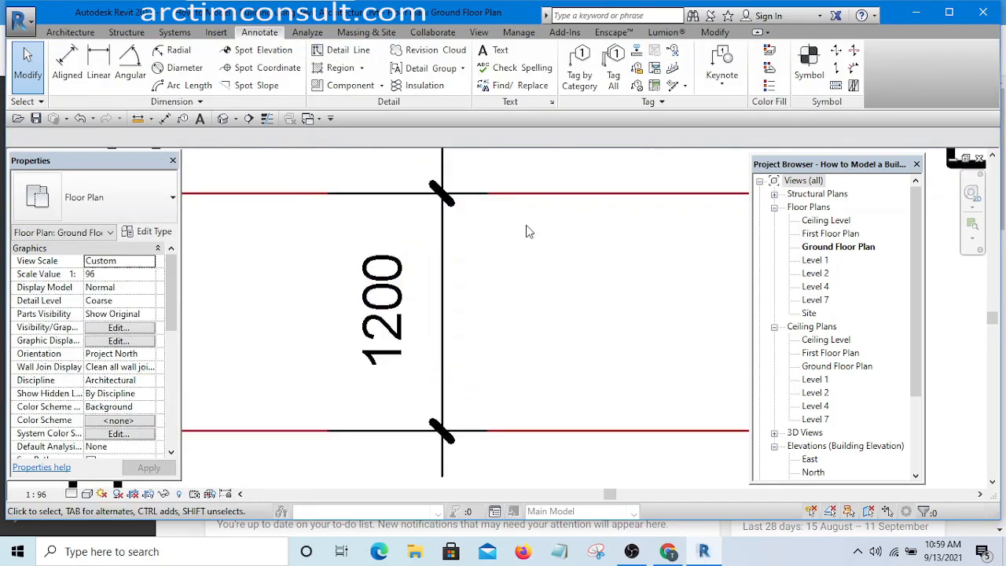
Move the vertical 1200 dimension string from inside the room to outside the west wall
scroll(472, 260, "down", 5)
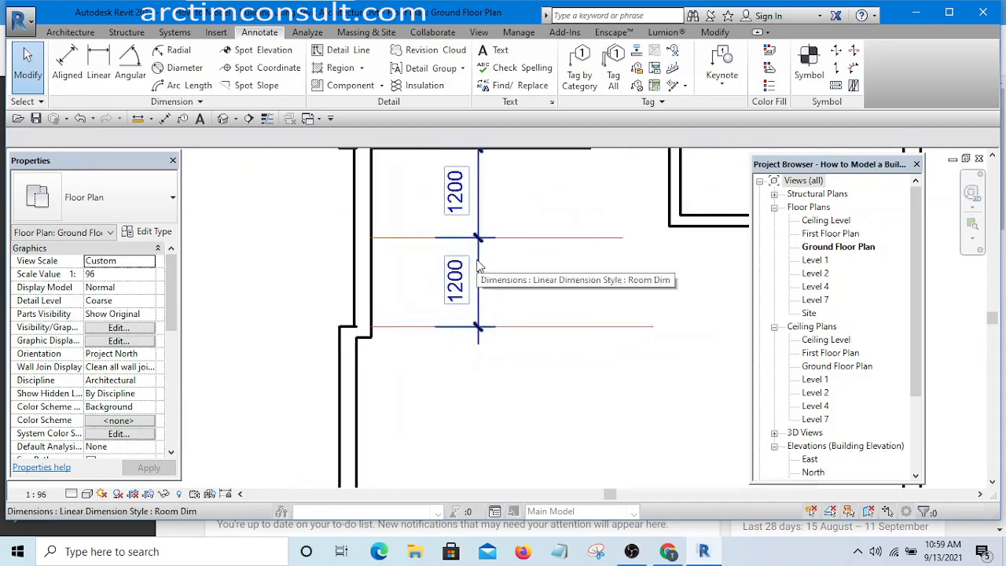
left_click_drag(479, 267, 321, 246)
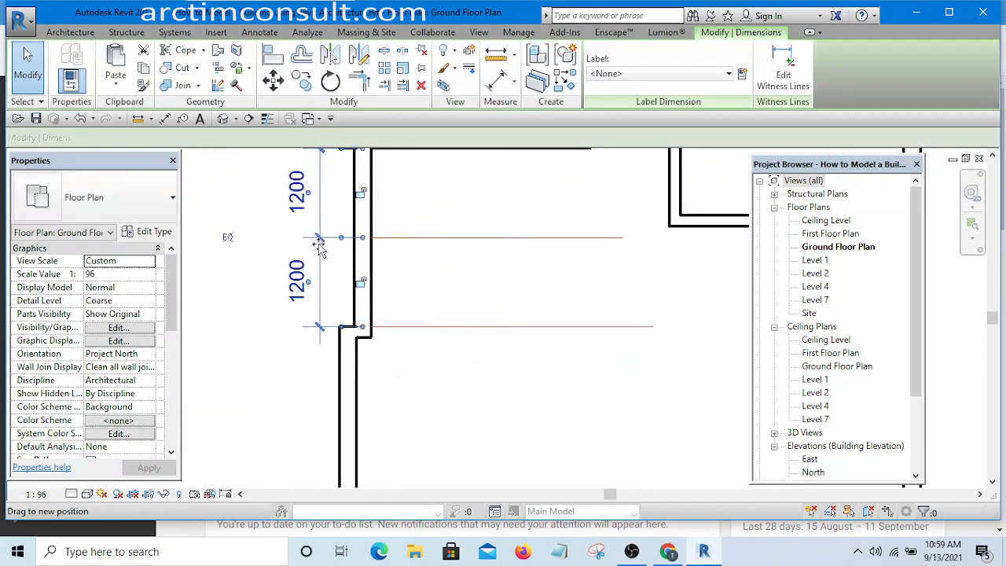
left_click(498, 275)
scroll(472, 277, "down", 4)
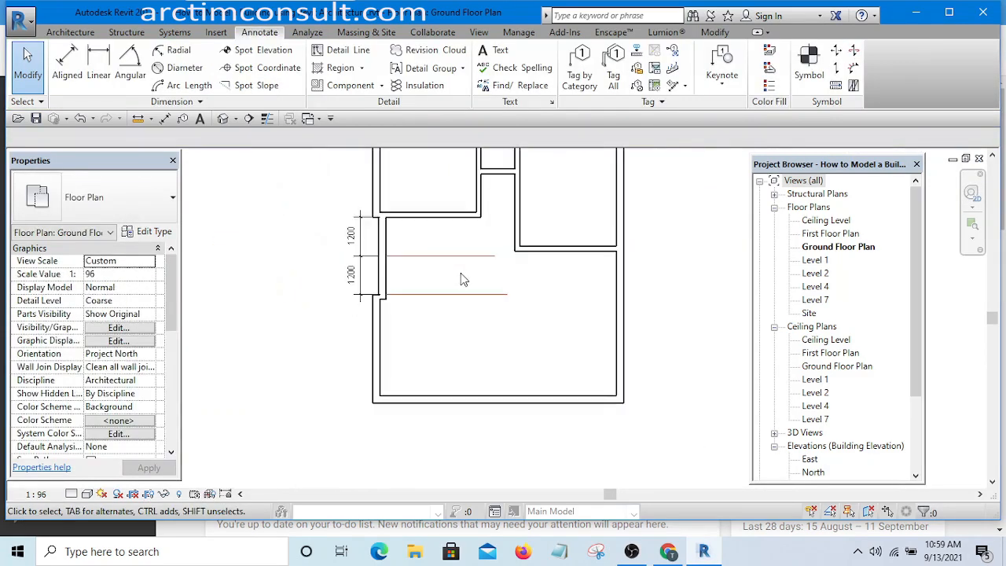
scroll(440, 279, "up", 5)
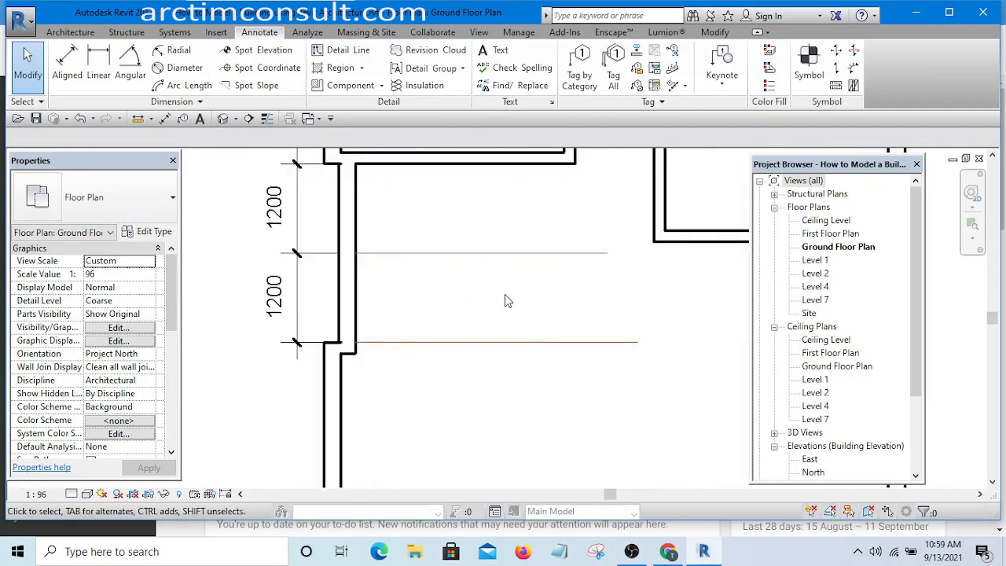
scroll(483, 279, "down", 3)
scroll(448, 275, "up", 2)
scroll(425, 275, "down", 2)
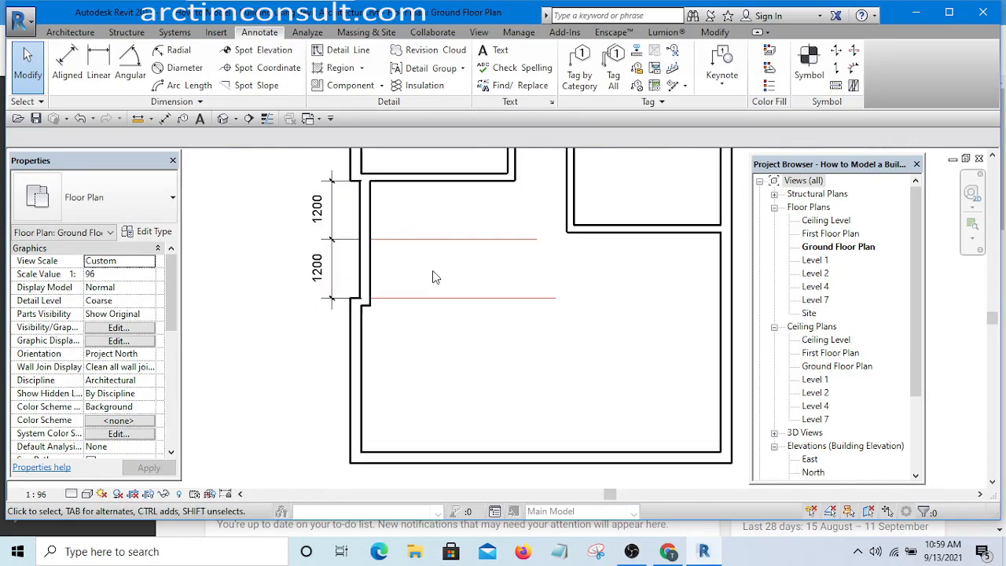
scroll(438, 259, "up", 3)
scroll(476, 285, "down", 2)
scroll(476, 255, "up", 3)
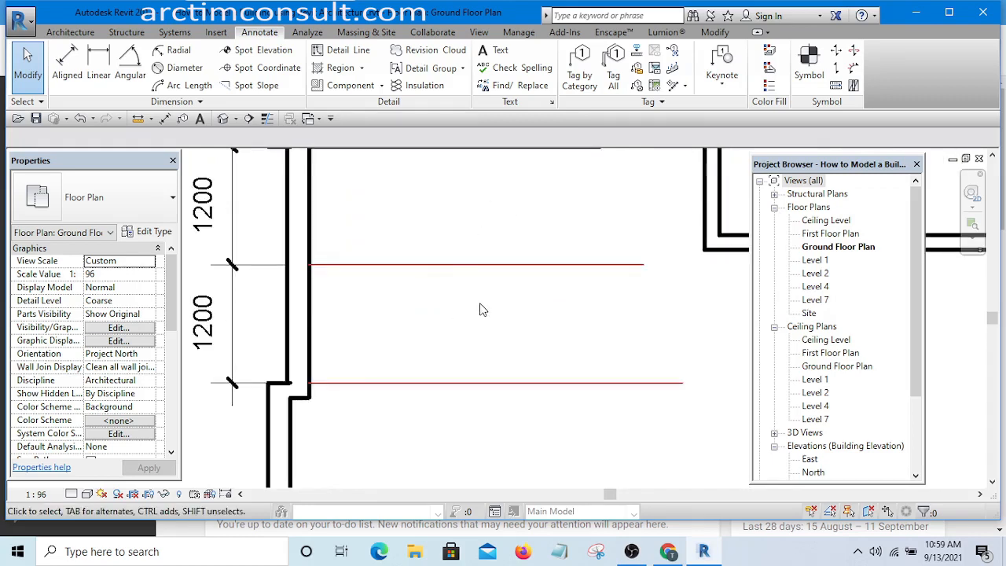
scroll(481, 309, "down", 2)
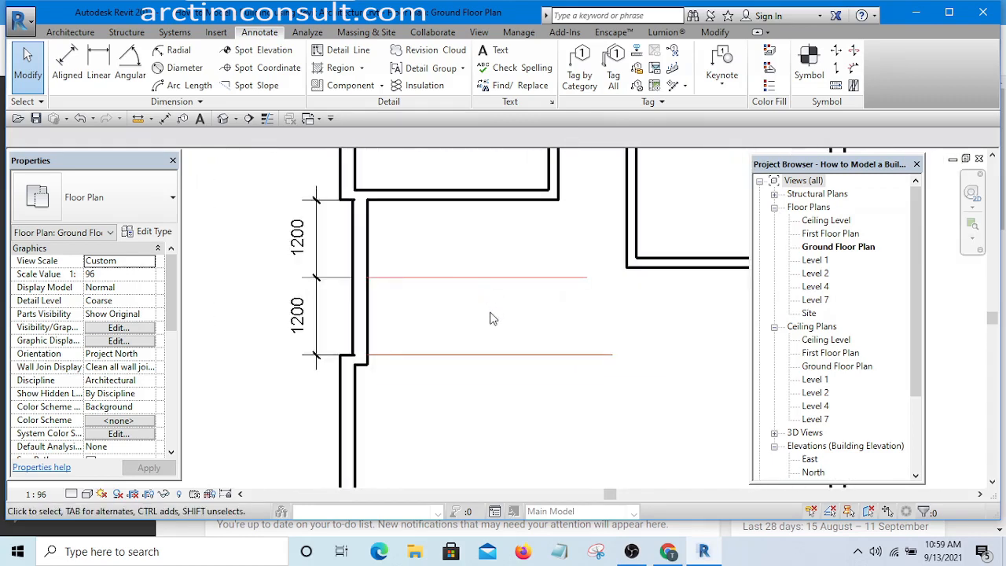
Draw a vertical Furniture-style detail line 2400 long from the lower horizontal line up to the wall, about 1088 from the west wall's inner face
scroll(485, 316, "up", 1)
left_click_drag(508, 239, 456, 329)
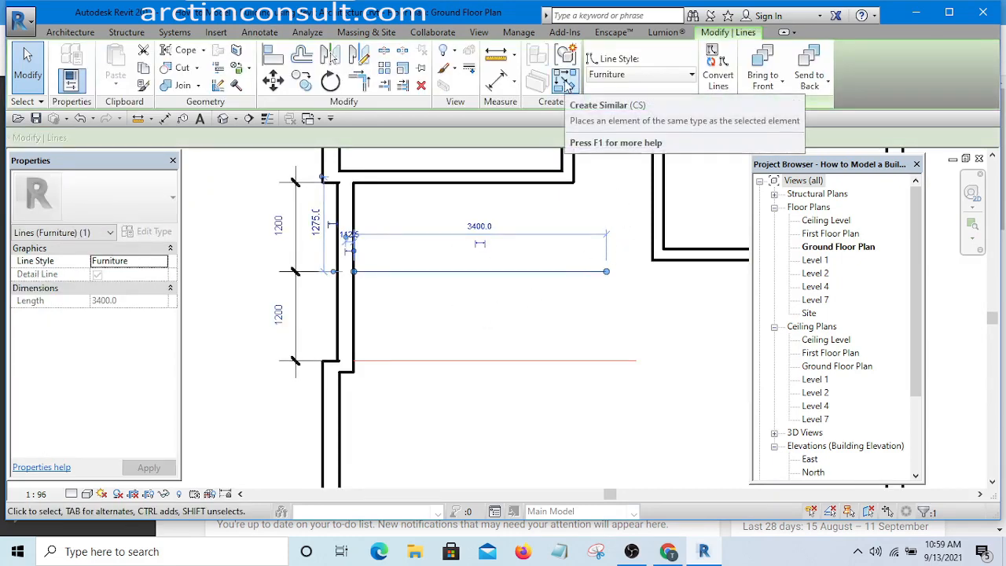
left_click(566, 84)
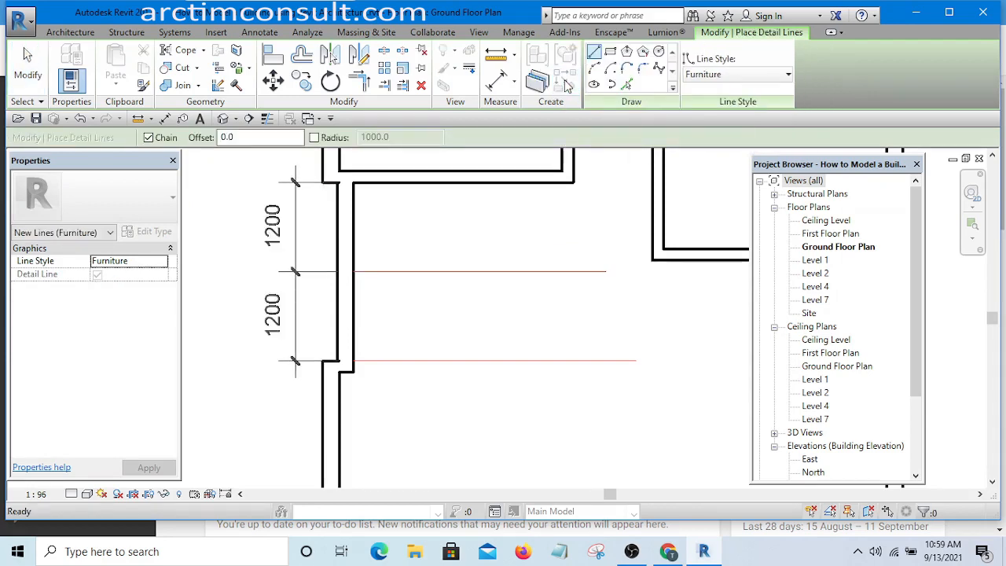
left_click(431, 360)
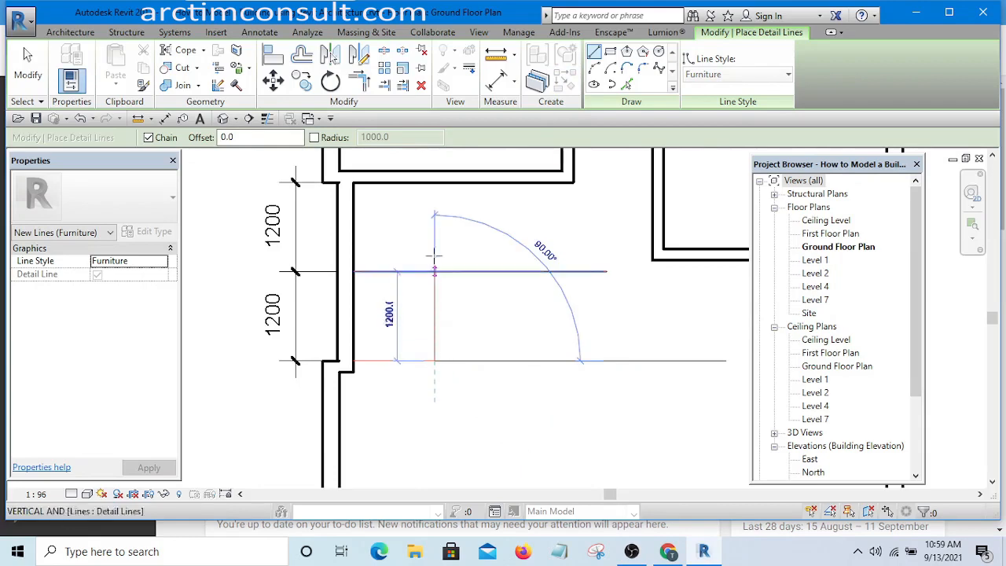
left_click(434, 182)
key("Escape")
key("Escape")
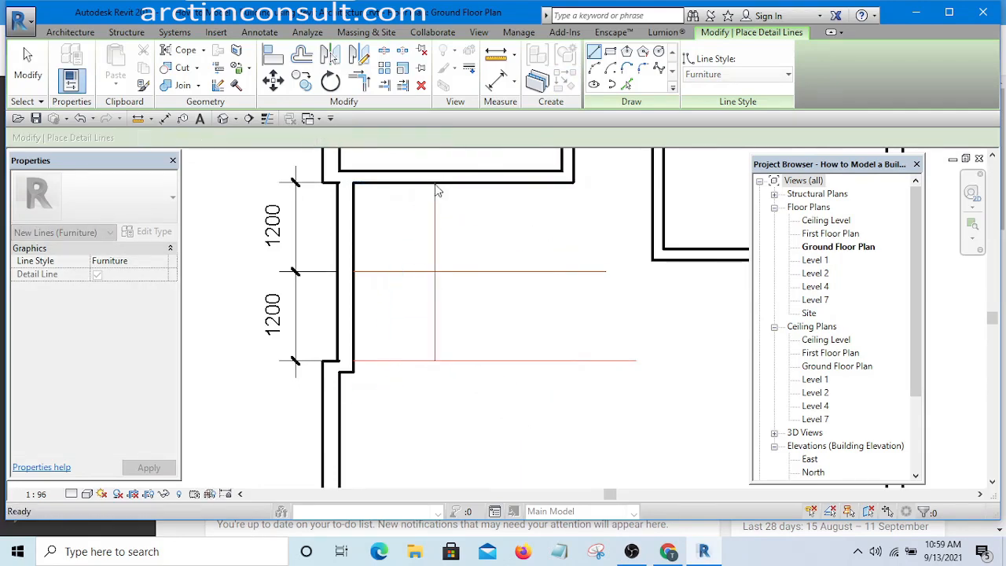
scroll(436, 305, "up", 8)
scroll(420, 286, "down", 8)
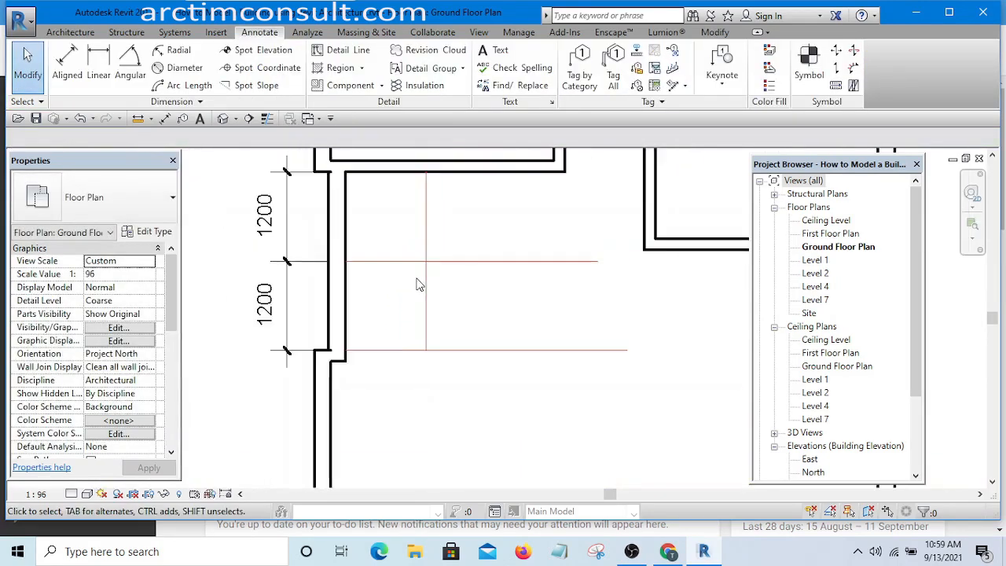
Add an aligned dimension between the west wall's inner face and the vertical detail line
scroll(442, 294, "up", 2)
scroll(418, 312, "down", 1)
scroll(422, 356, "down", 1)
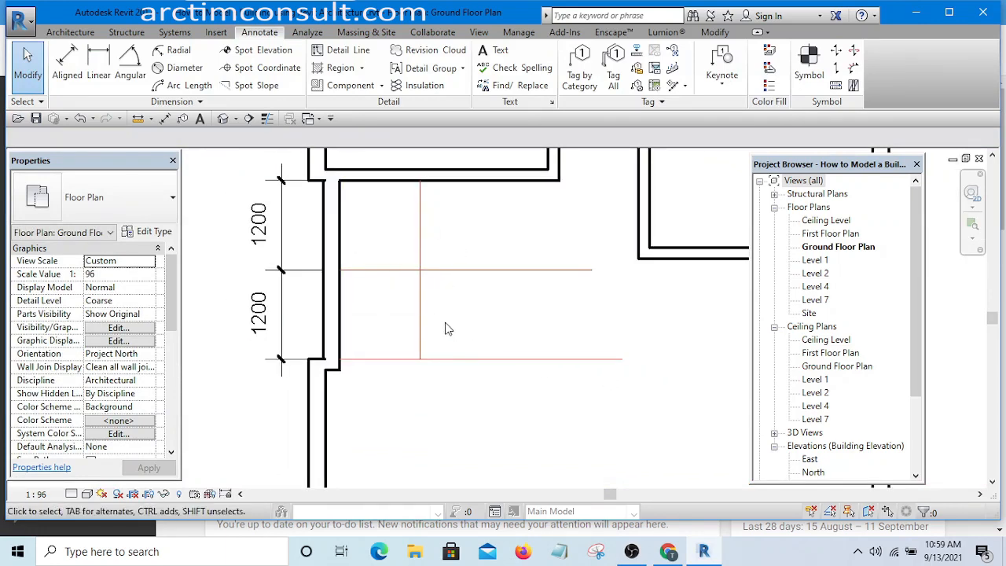
key("d")
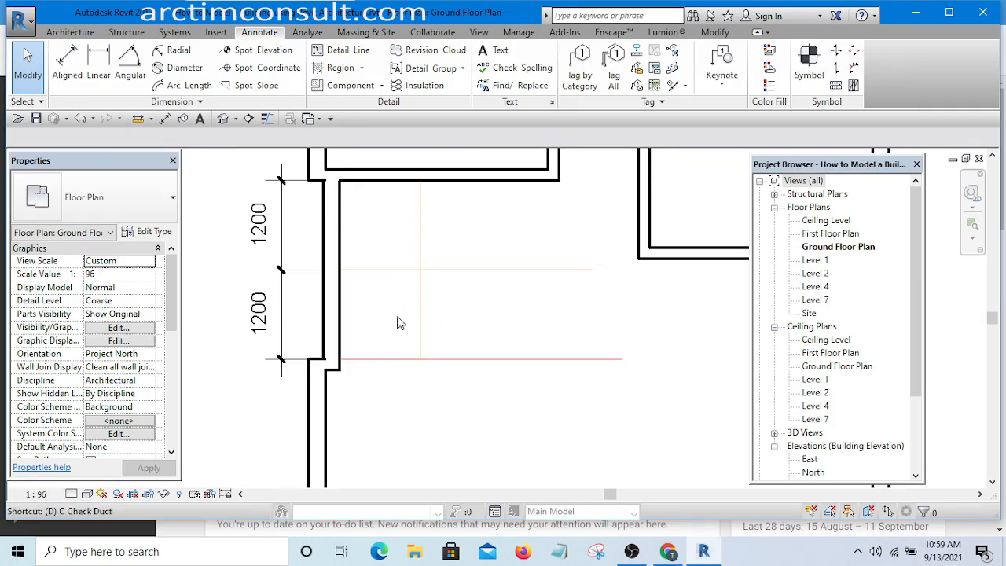
key("i")
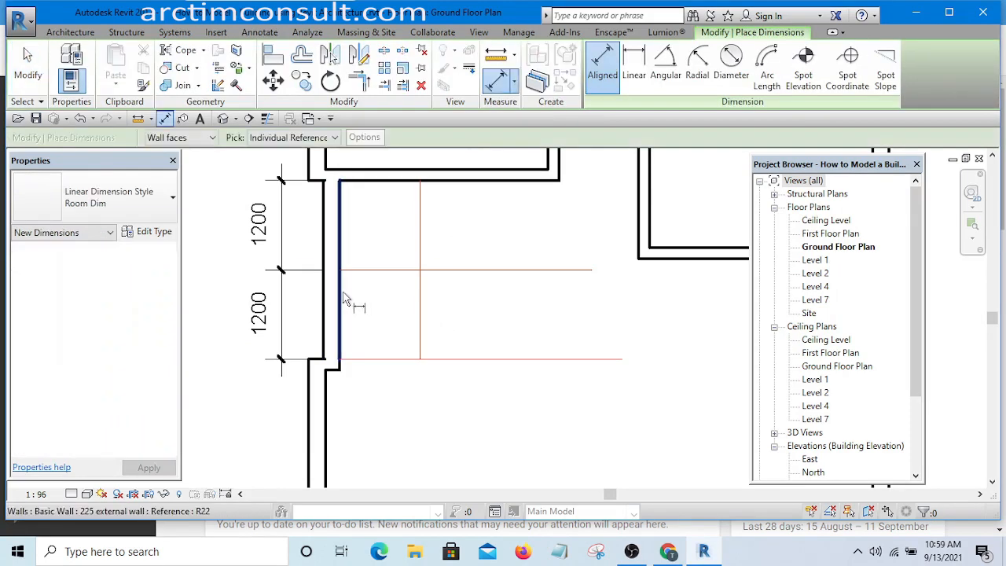
left_click(343, 299)
left_click(418, 300)
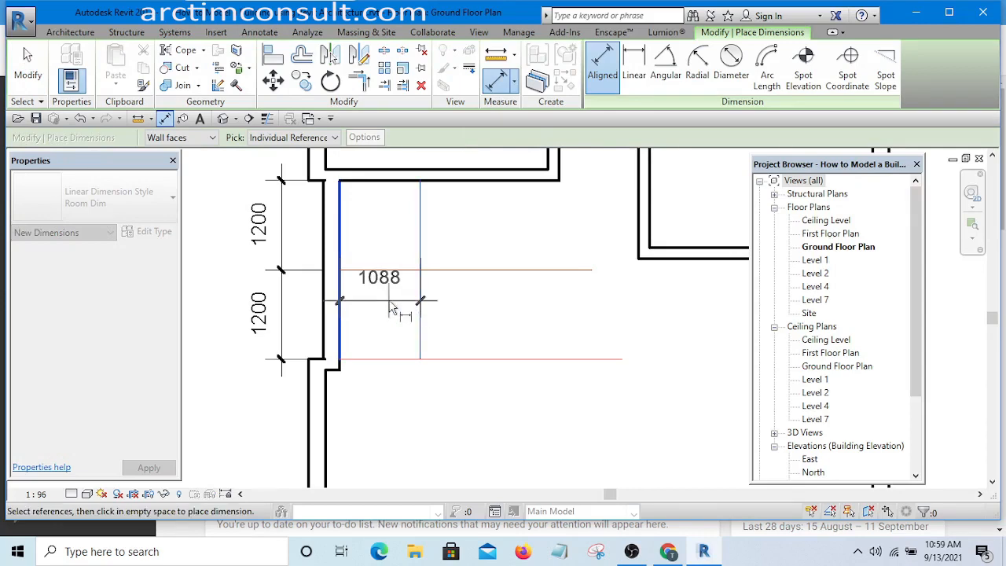
left_click(391, 308)
key("Escape")
key("Escape")
Set the vertical detail line's distance from the west wall's inner face to 1200
left_click(420, 214)
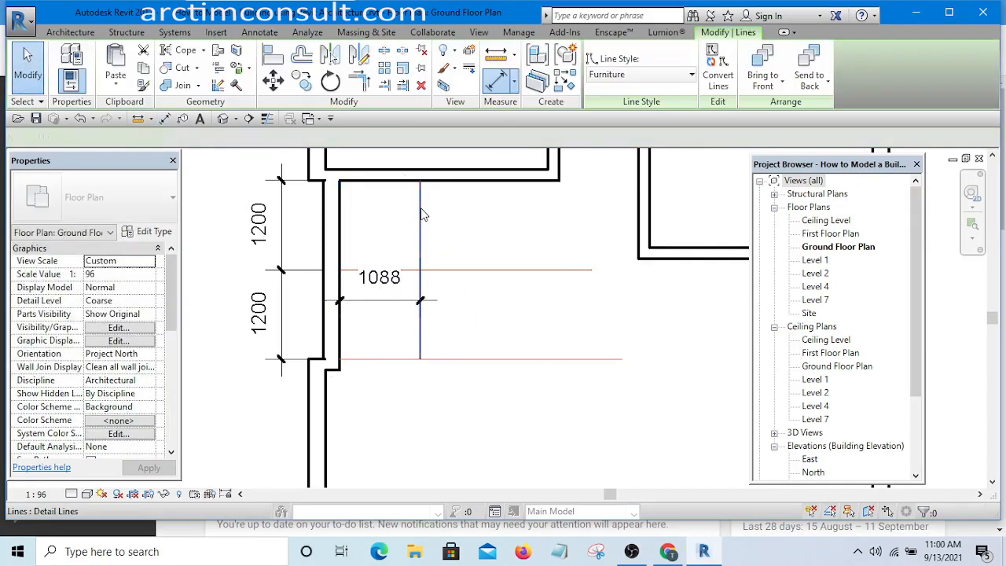
scroll(382, 281, "up", 4)
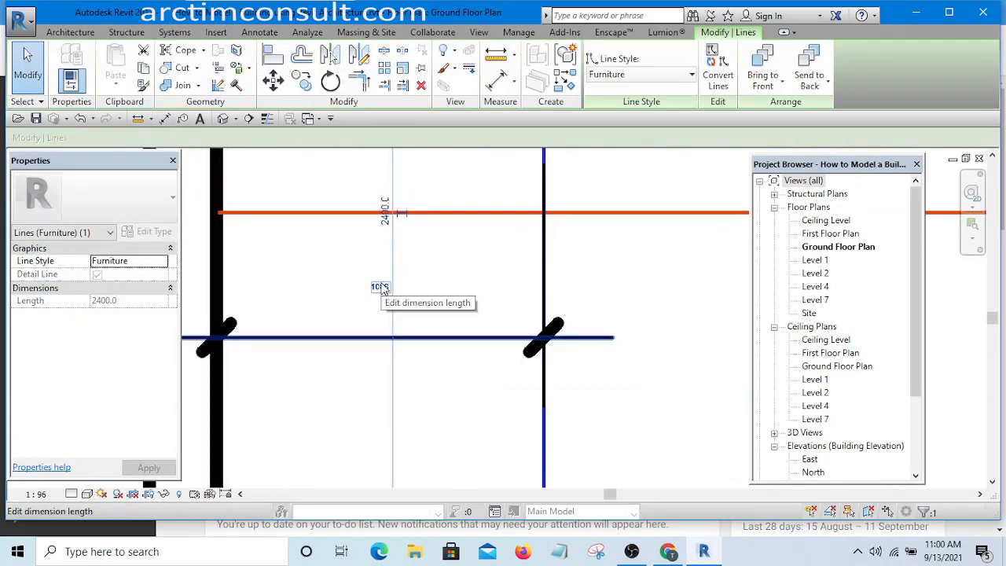
left_click(380, 288)
type("12")
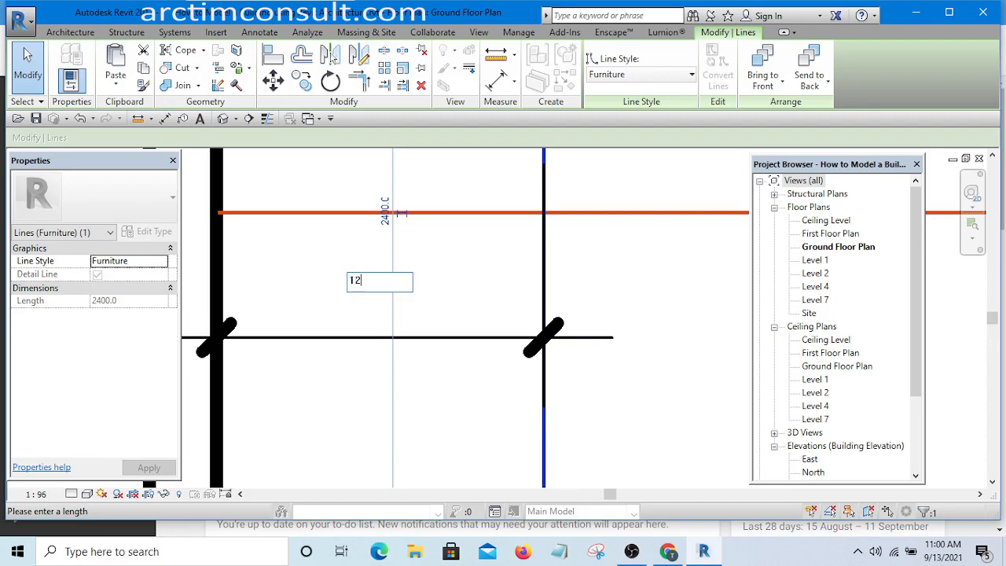
type("00")
key("Return")
scroll(432, 283, "down", 3)
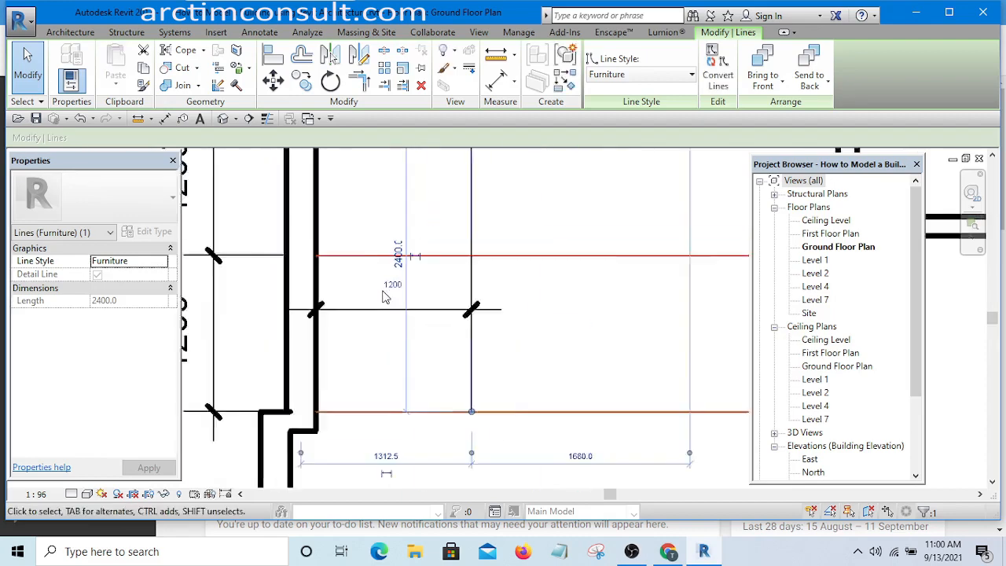
scroll(487, 326, "up", 2)
left_click(485, 323)
Delete the horizontal dimension between the west wall and the vertical detail line
scroll(411, 303, "up", 1)
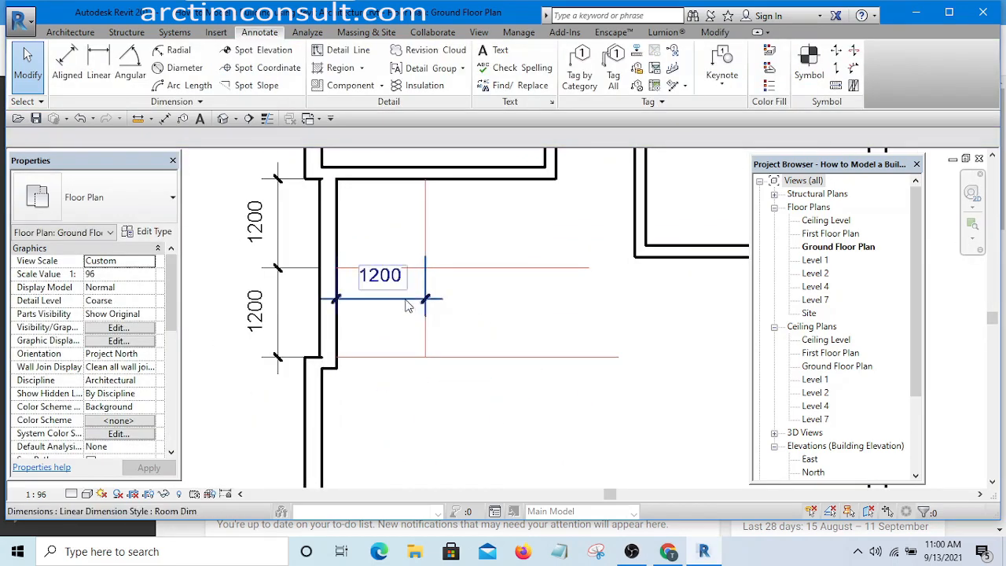
left_click(406, 303)
key("Delete")
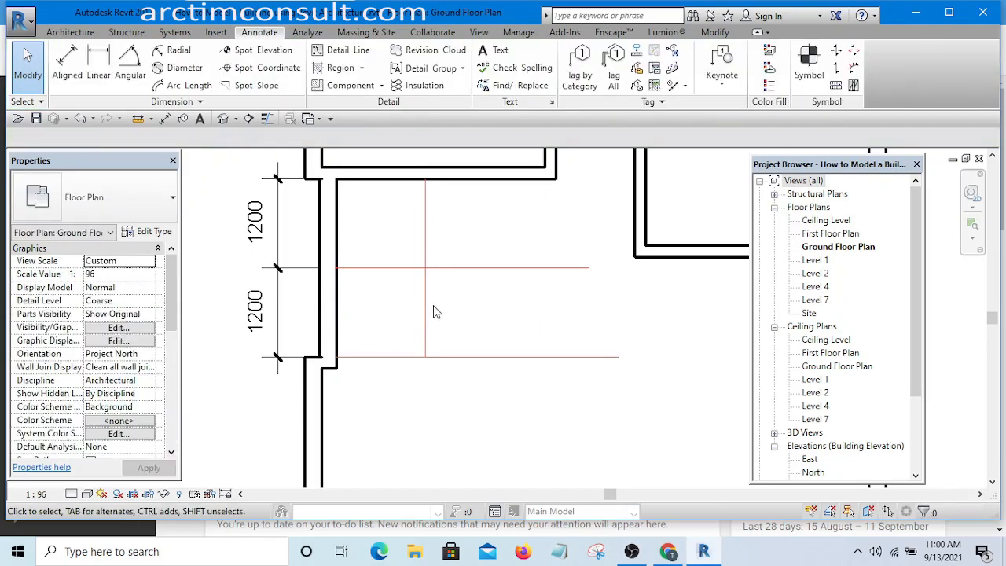
Draw a Furniture-style detail line about 1359 long from the vertical and upper horizontal lines' crossing diagonally up to the wall above
left_click(425, 299)
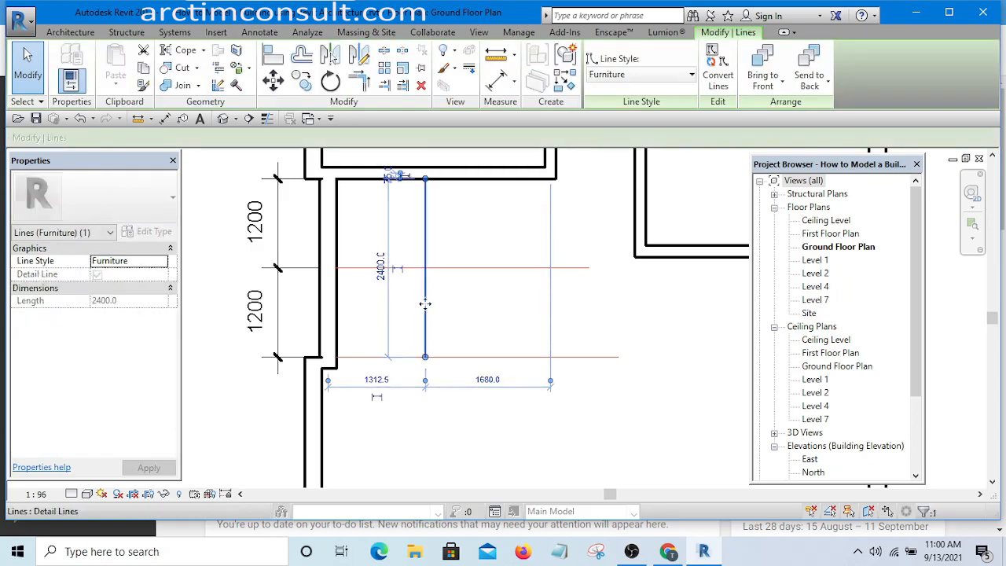
left_click(479, 315)
left_click(427, 299)
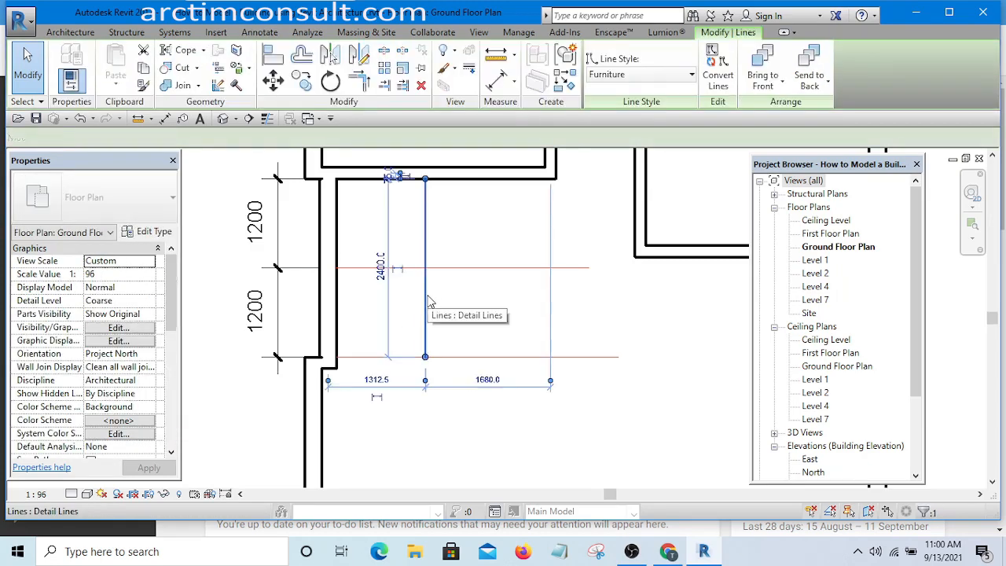
left_click(564, 81)
left_click(425, 268)
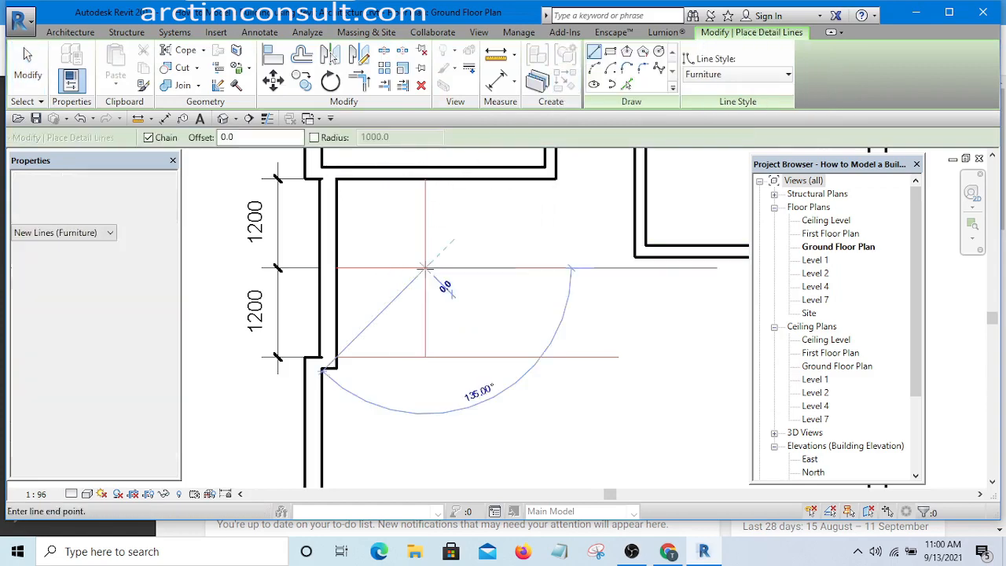
scroll(378, 179, "up", 1)
left_click(380, 183)
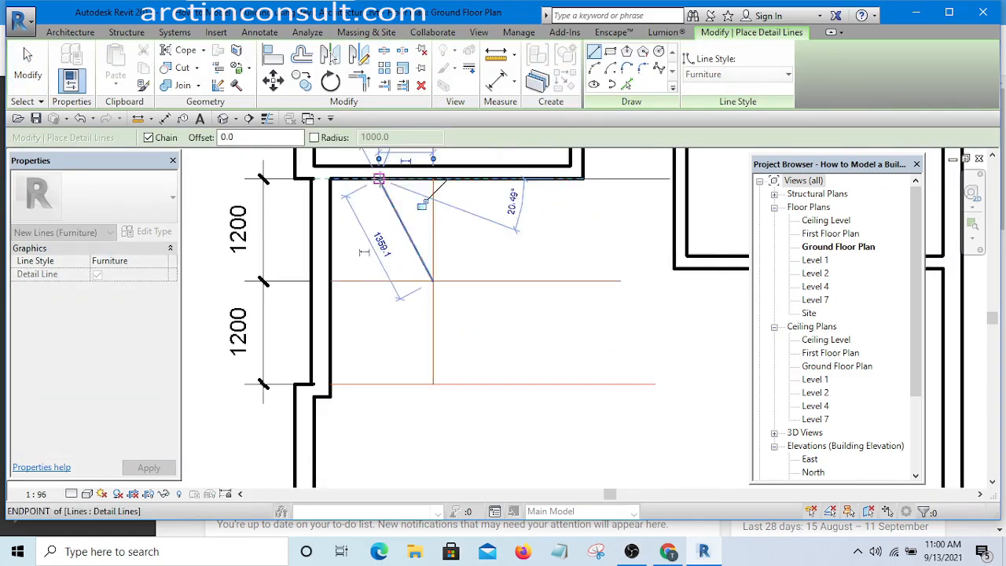
key("Escape")
Draw two Furniture-style diagonals from the same crossing to the west wall's inner face, one sloping up and one about 1359 long sloping down
left_click(433, 282)
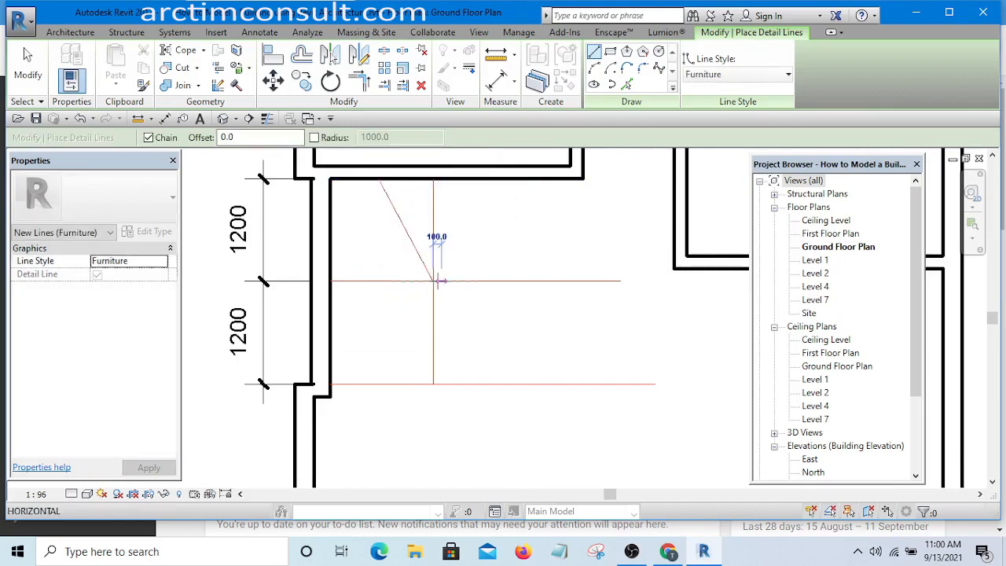
left_click(333, 224)
key("Escape")
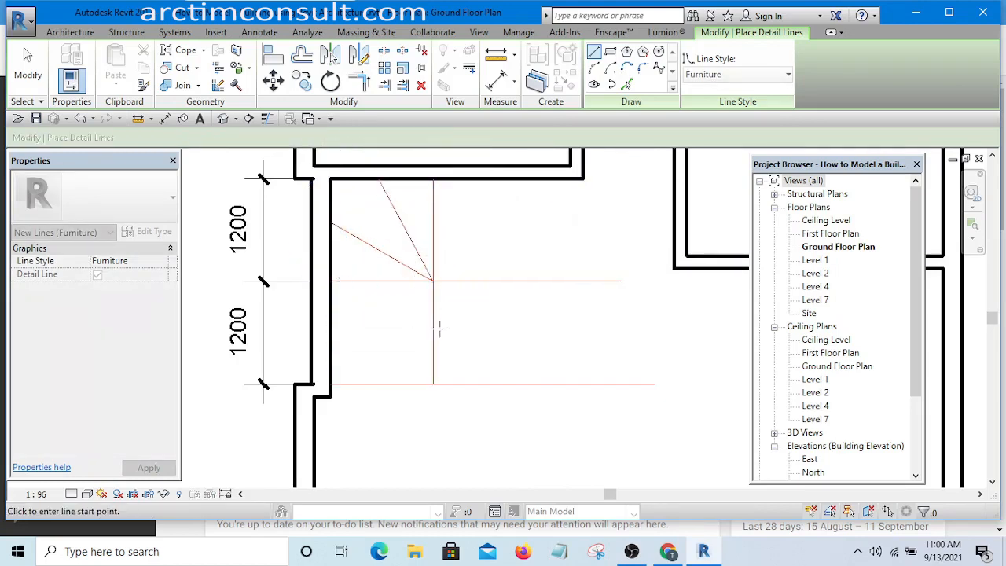
left_click(433, 280)
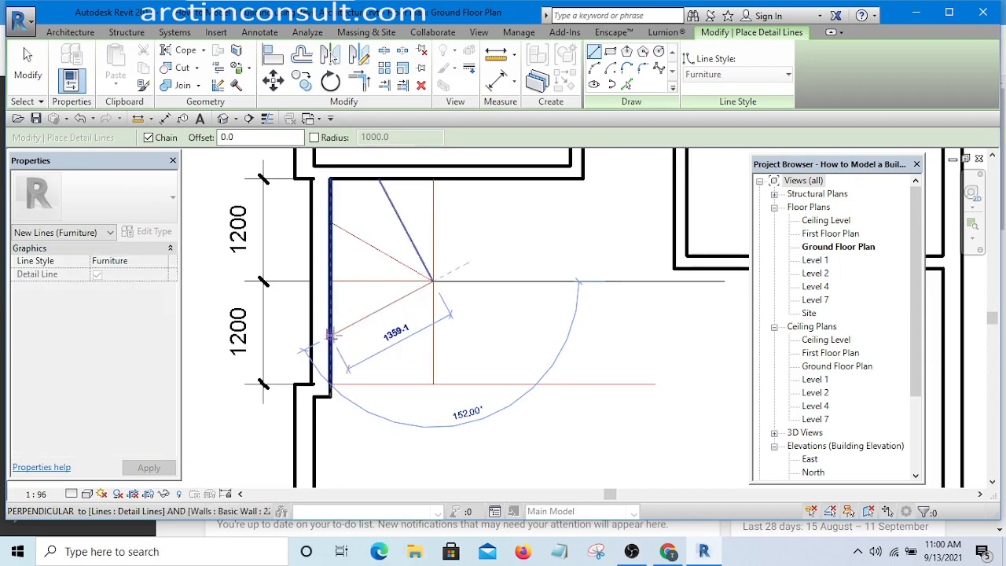
left_click(332, 335)
key("Escape")
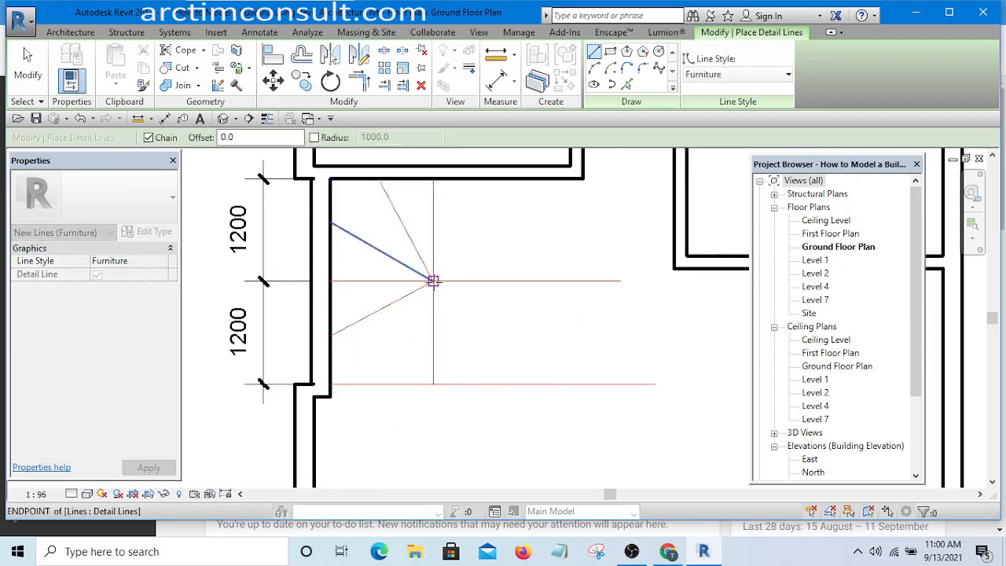
Draw a Furniture-style diagonal detail line from the same crossing steeply down to the lower horizontal line
left_click(433, 281)
left_click(391, 384)
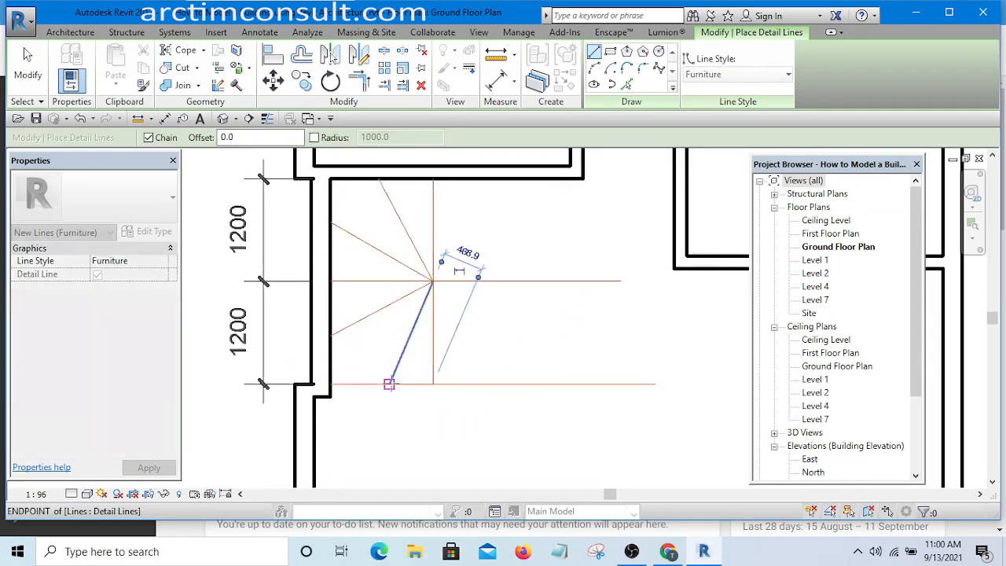
key("Escape")
scroll(437, 291, "down", 3)
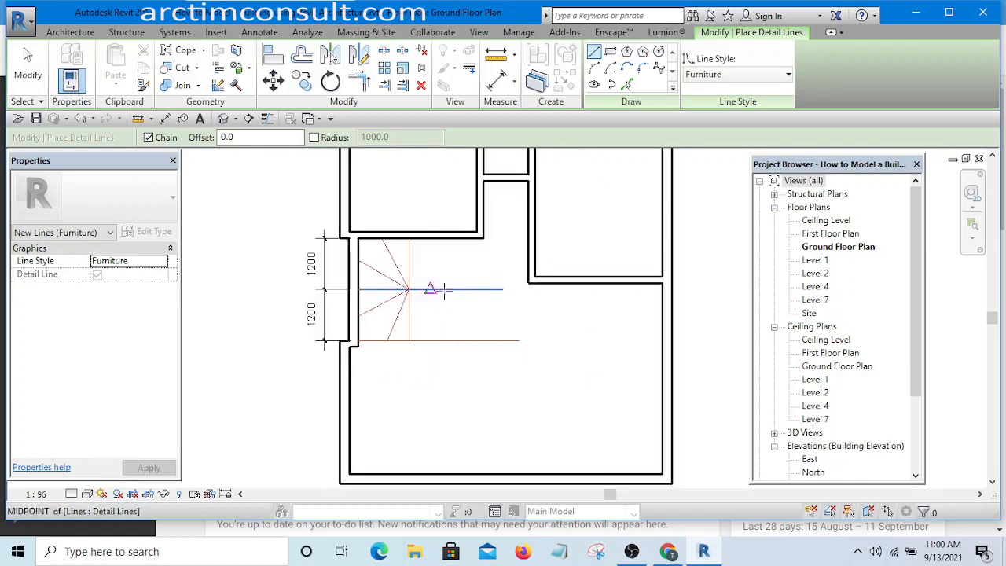
scroll(416, 292, "up", 2)
key("Escape")
scroll(369, 288, "up", 4)
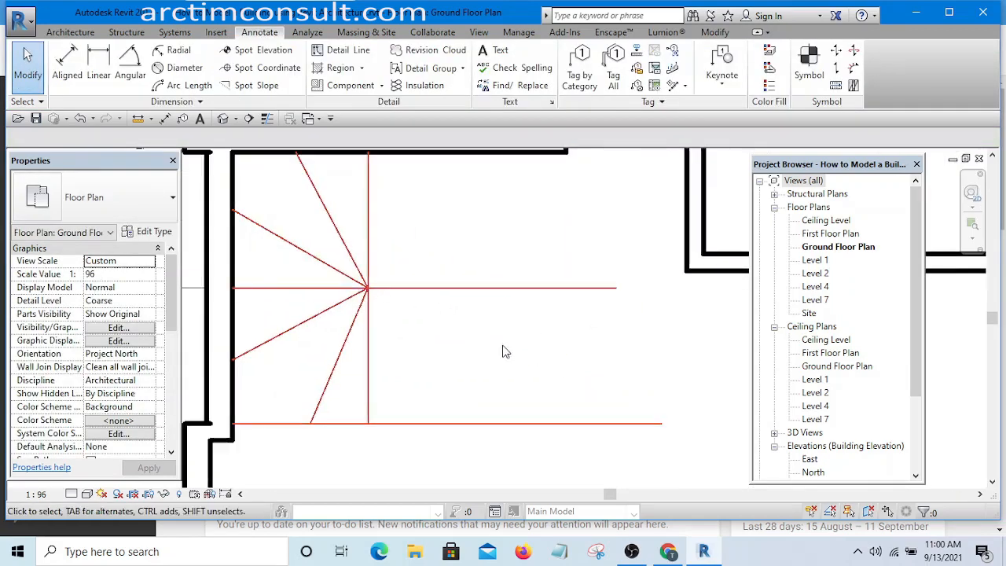
Array the vertical detail line horizontally away from the west wall as 10 ungrouped items, each 300 from the previous one
scroll(543, 353, "down", 3)
scroll(476, 322, "up", 1)
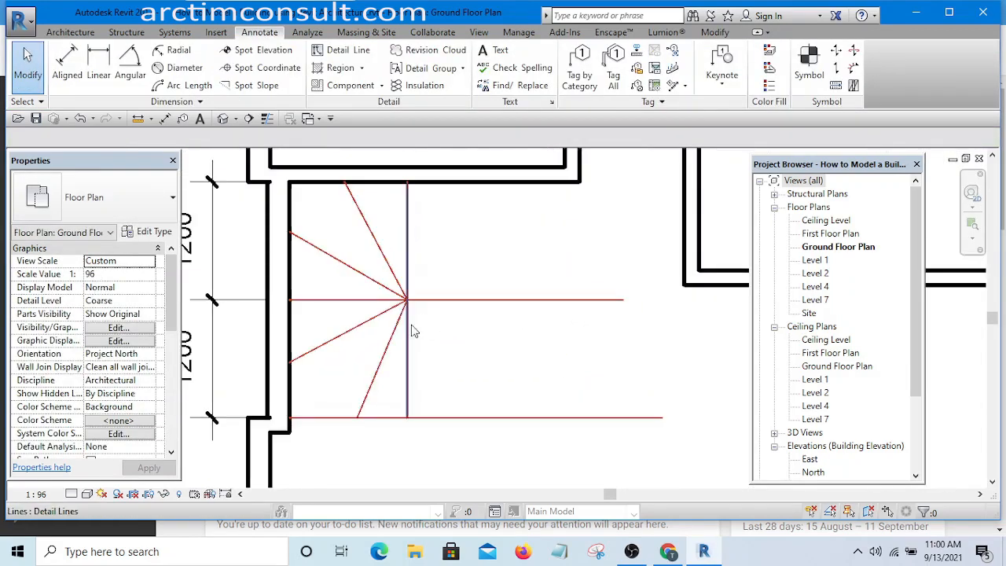
scroll(416, 332, "down", 1)
scroll(421, 334, "up", 1)
scroll(422, 336, "down", 1)
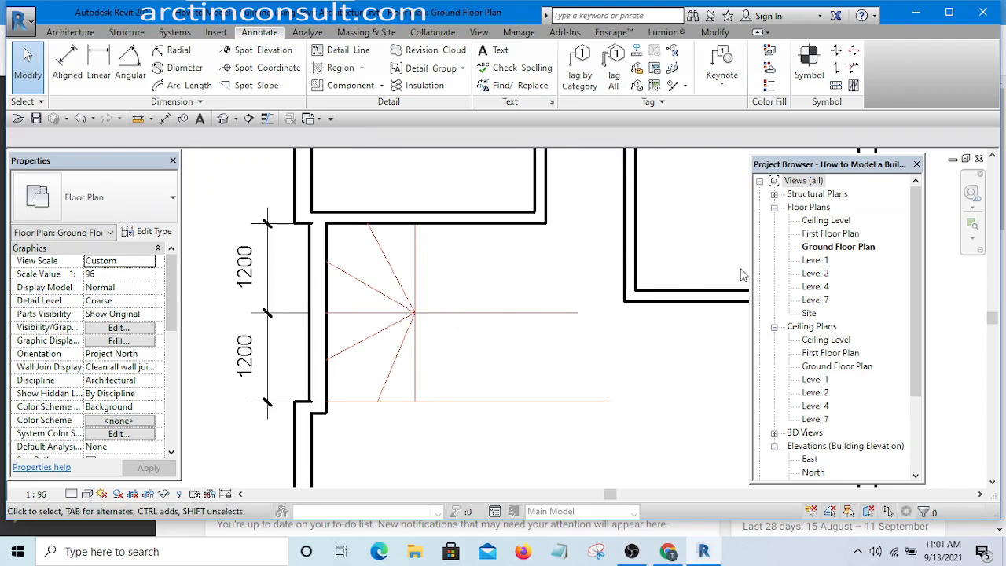
left_click(417, 260)
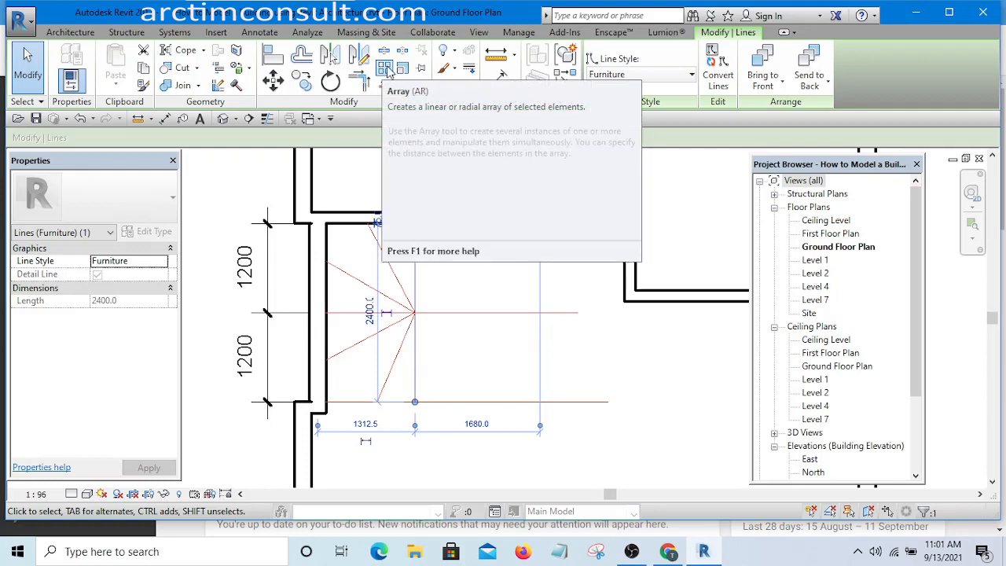
left_click(388, 71)
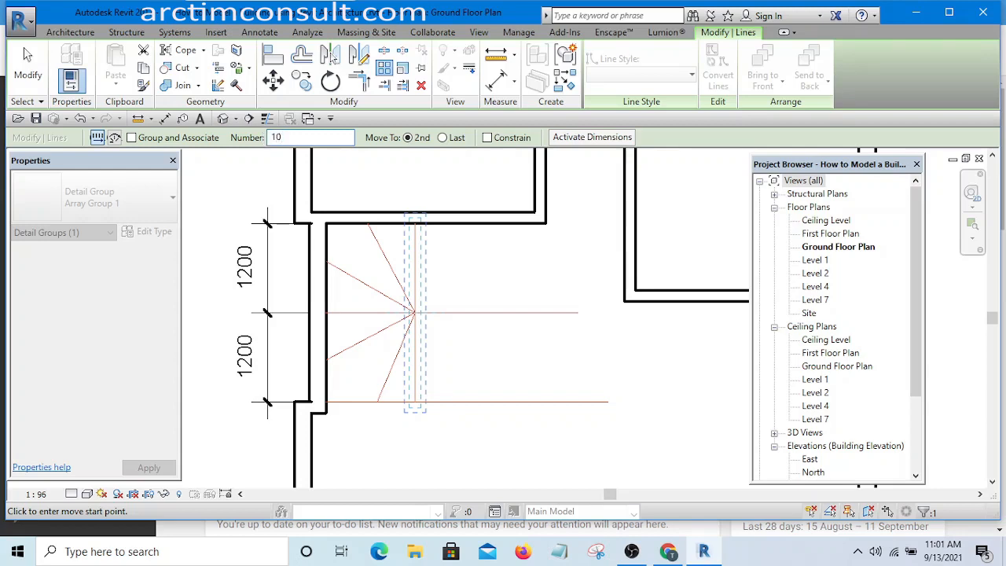
left_click(417, 271)
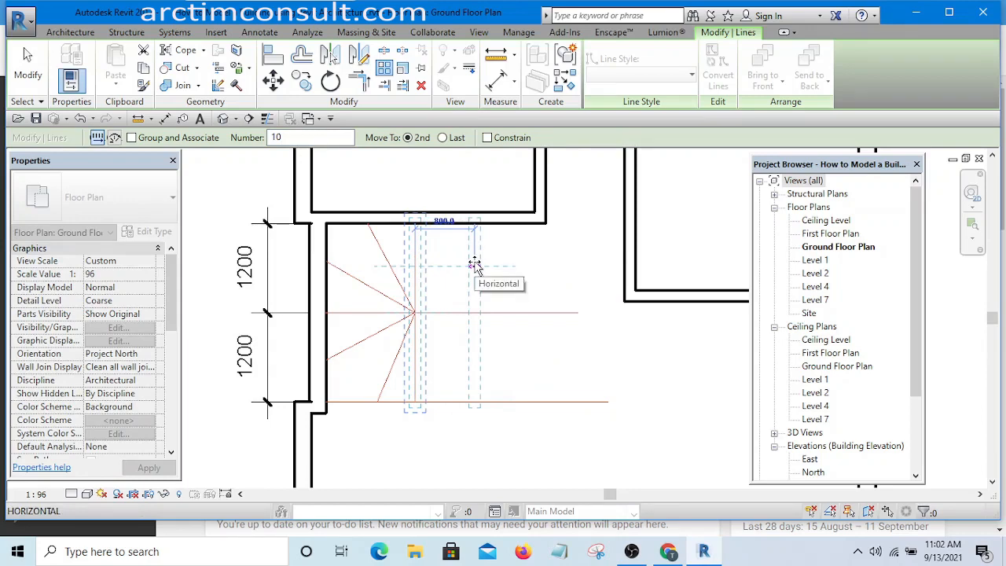
type("300")
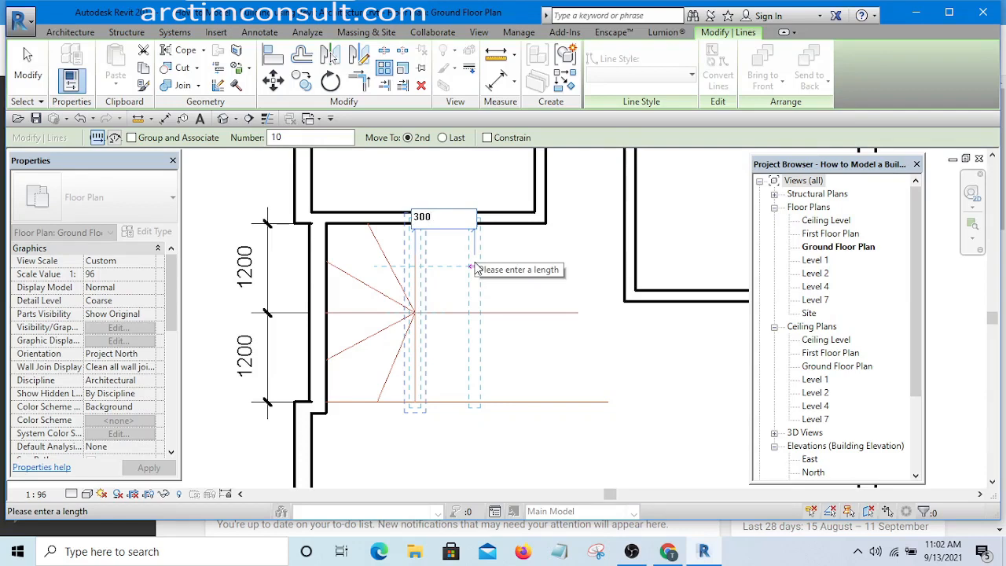
key("Return")
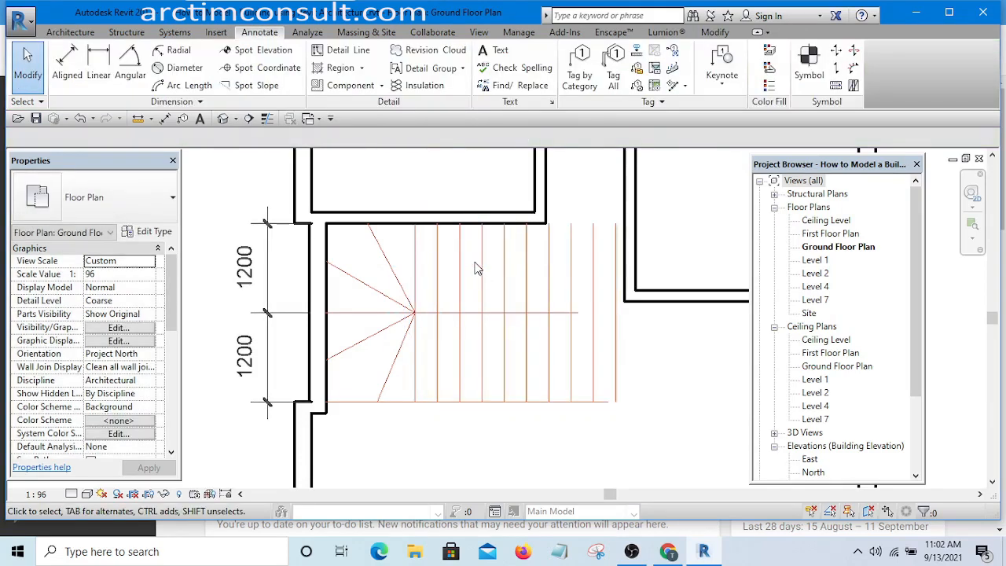
Check the spacing between the first five vertical detail lines with a trial aligned dimension, without placing it
scroll(478, 276, "down", 1)
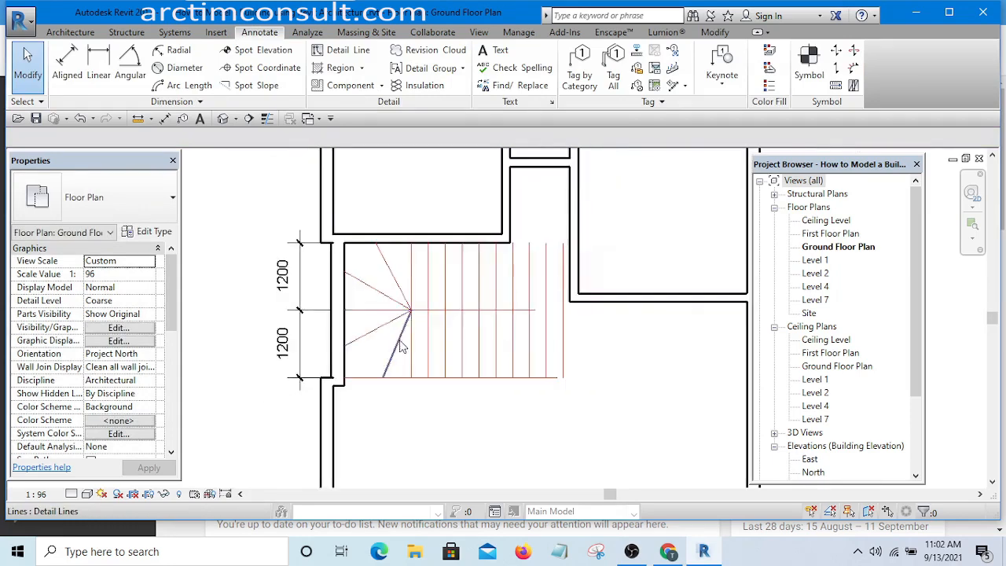
scroll(477, 294, "up", 3)
scroll(432, 302, "down", 2)
scroll(382, 296, "up", 5)
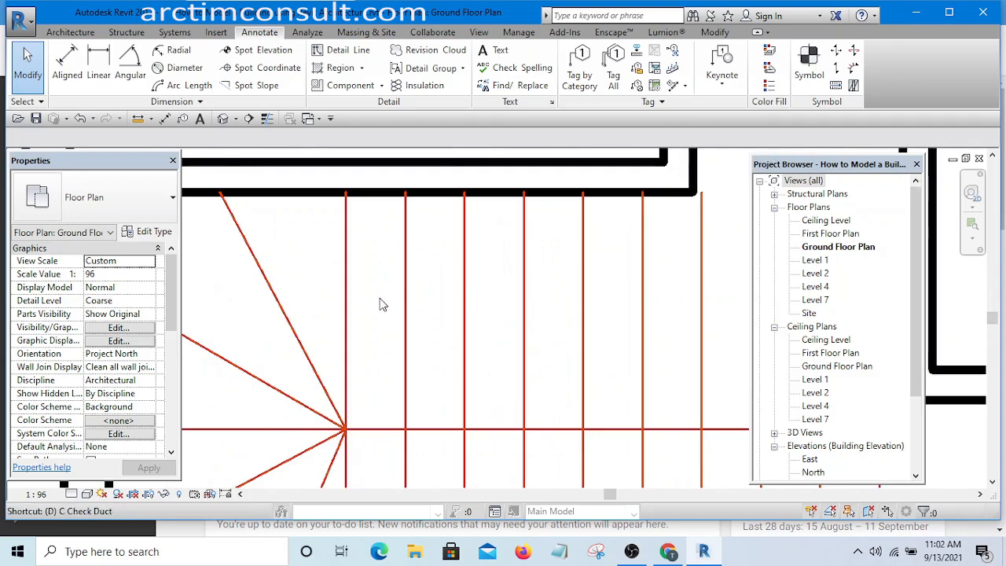
key("d")
key("i")
left_click(346, 290)
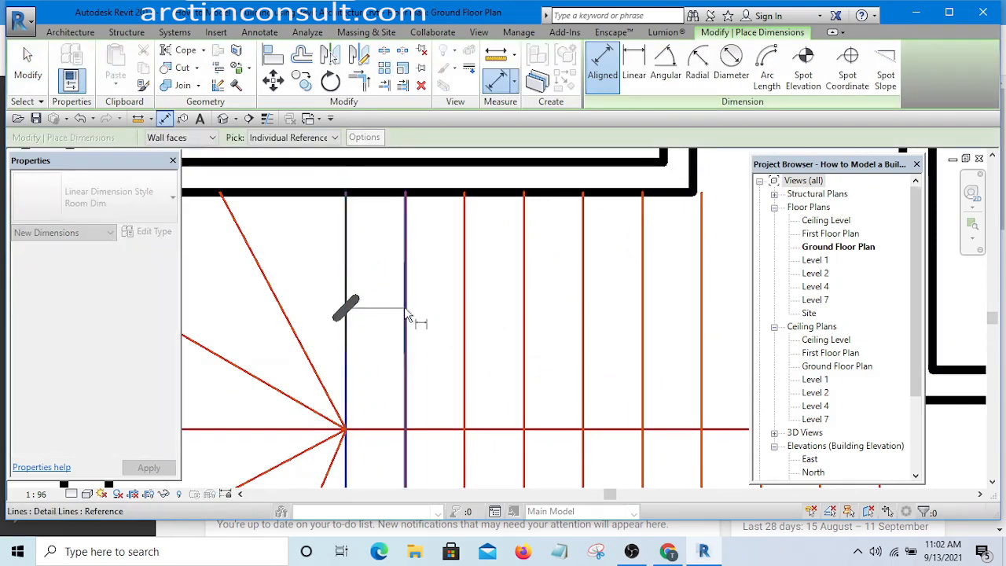
left_click(404, 307)
left_click(464, 338)
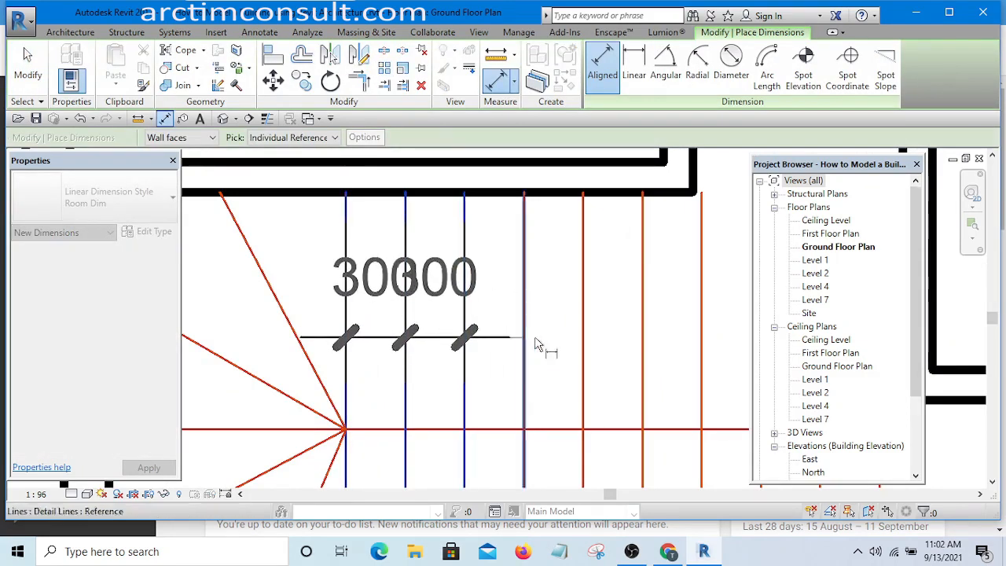
left_click(528, 343)
left_click(581, 336)
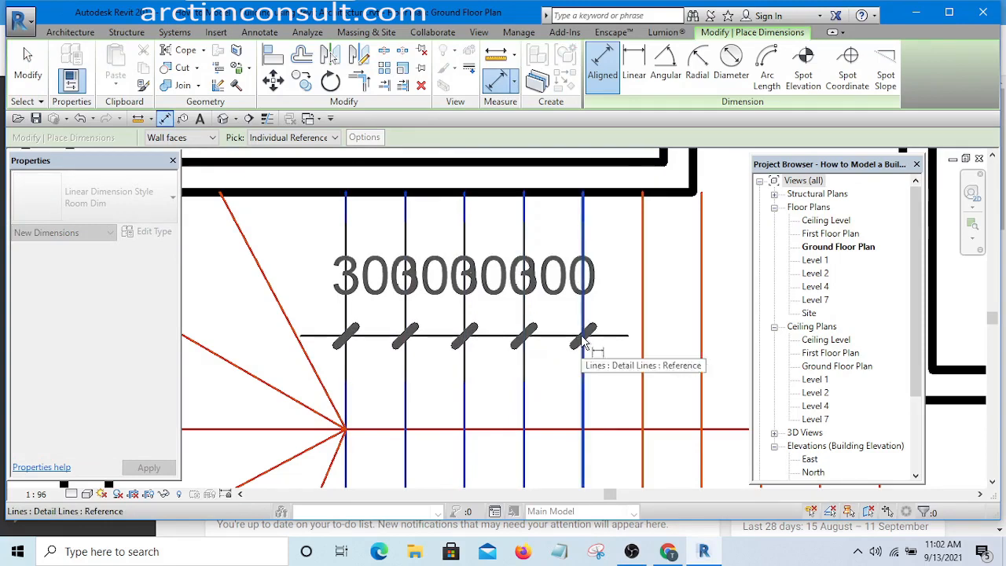
key("Escape")
scroll(483, 313, "down", 5)
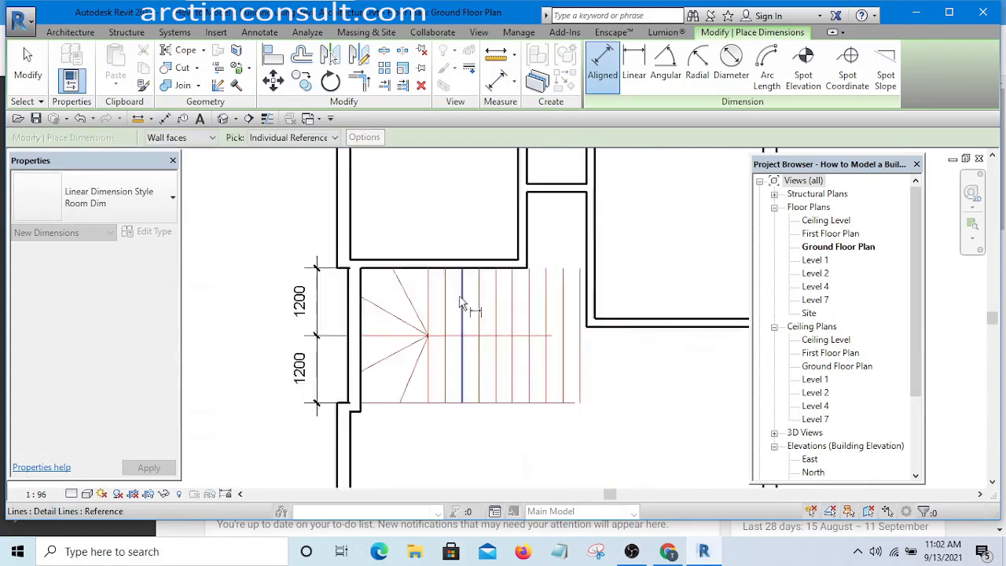
scroll(534, 342, "up", 2)
scroll(531, 321, "down", 4)
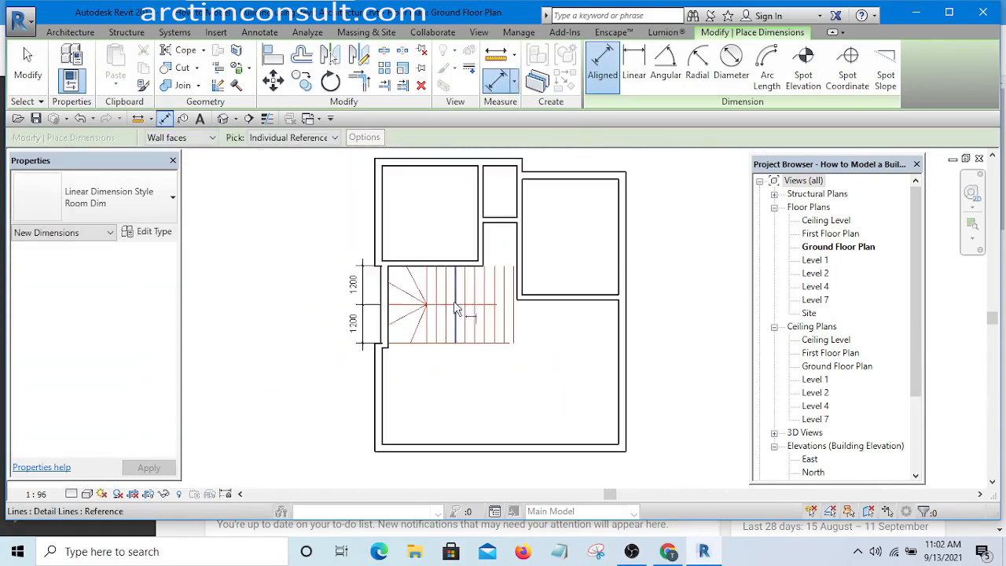
scroll(454, 301, "up", 2)
key("Escape")
scroll(520, 293, "up", 3)
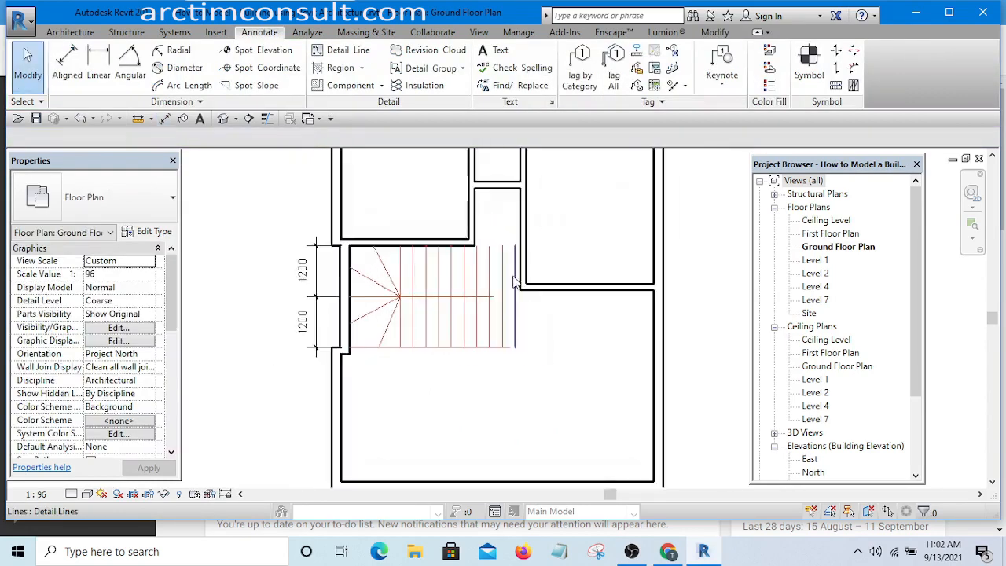
middle_click_drag(509, 273, 505, 339)
scroll(457, 246, "down", 3)
scroll(477, 293, "up", 4)
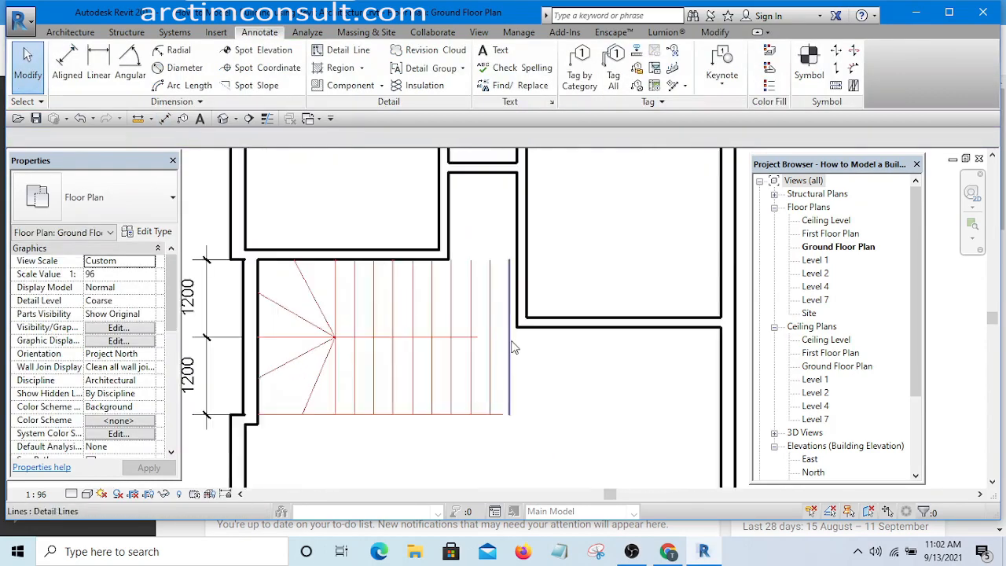
scroll(527, 326, "down", 4)
scroll(509, 333, "up", 2)
scroll(507, 333, "up", 2)
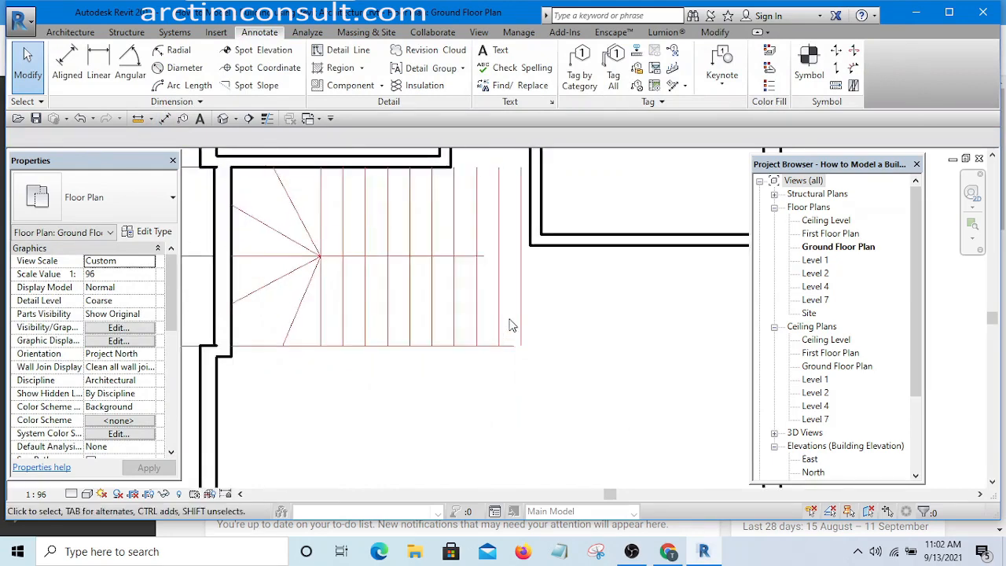
scroll(512, 323, "down", 4)
scroll(489, 321, "up", 2)
scroll(467, 276, "up", 3)
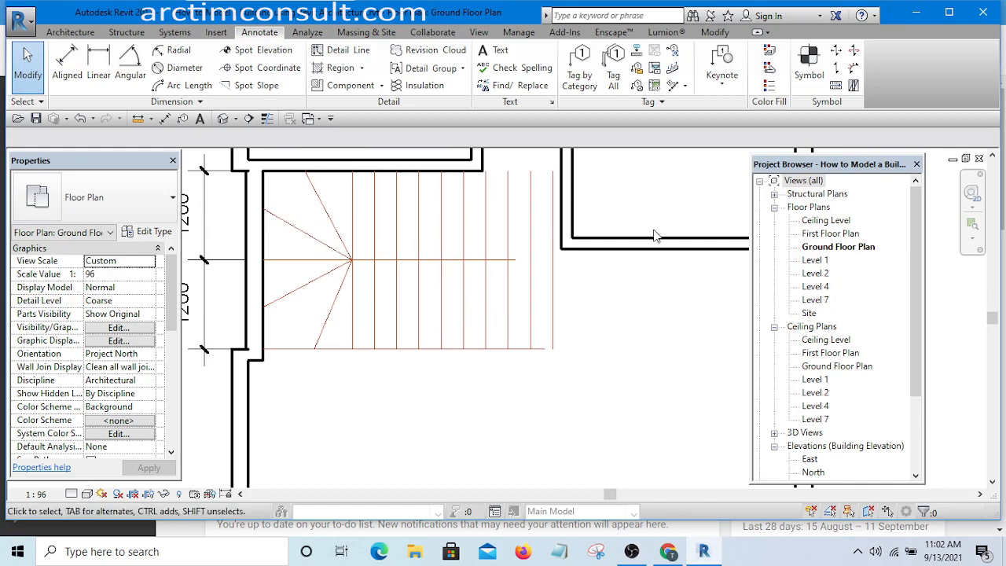
middle_click_drag(593, 303, 575, 334)
scroll(575, 334, "down", 2)
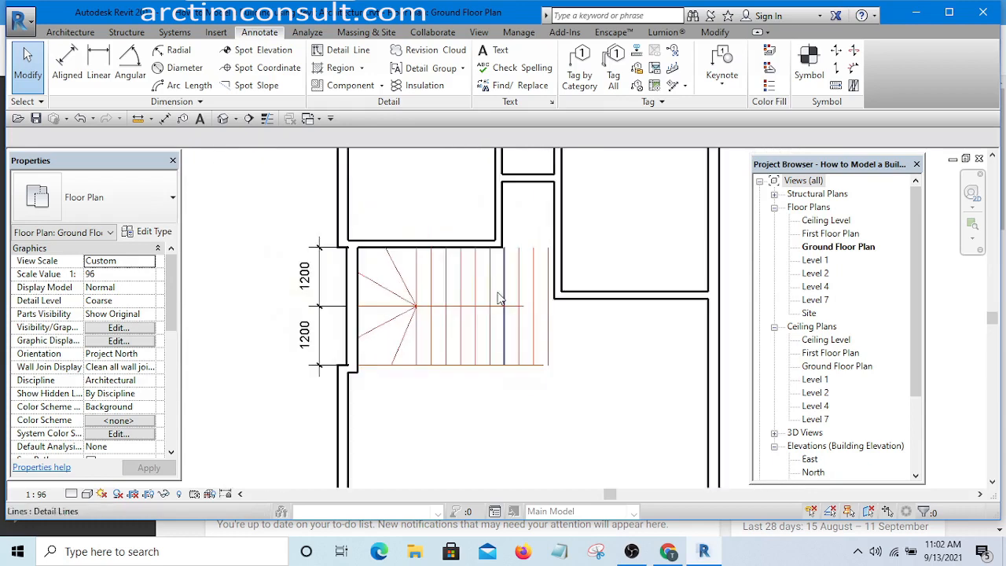
Examine the staircase lines on the other open project's ground floor plan and return to the How to Model a Building project
left_click(309, 120)
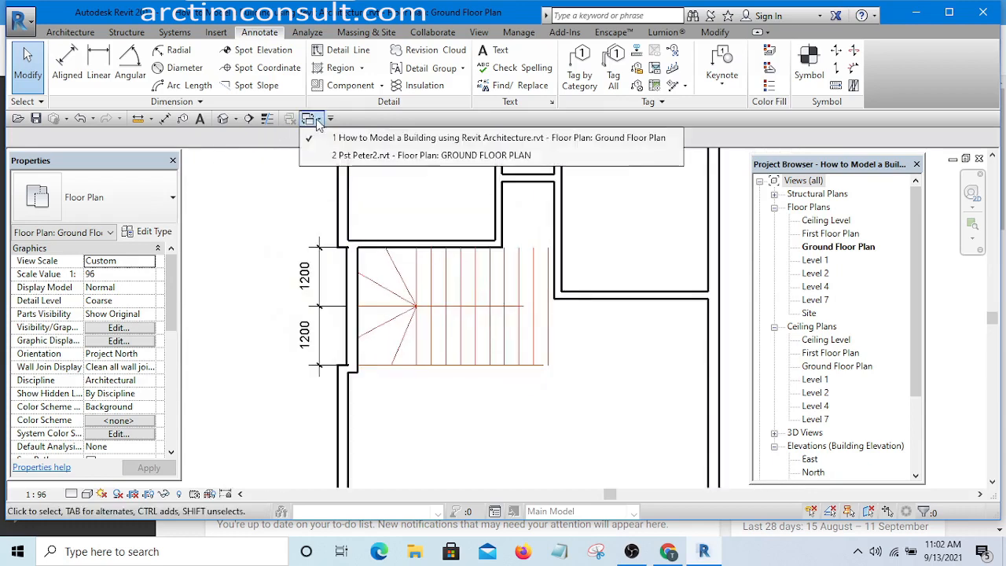
left_click(397, 156)
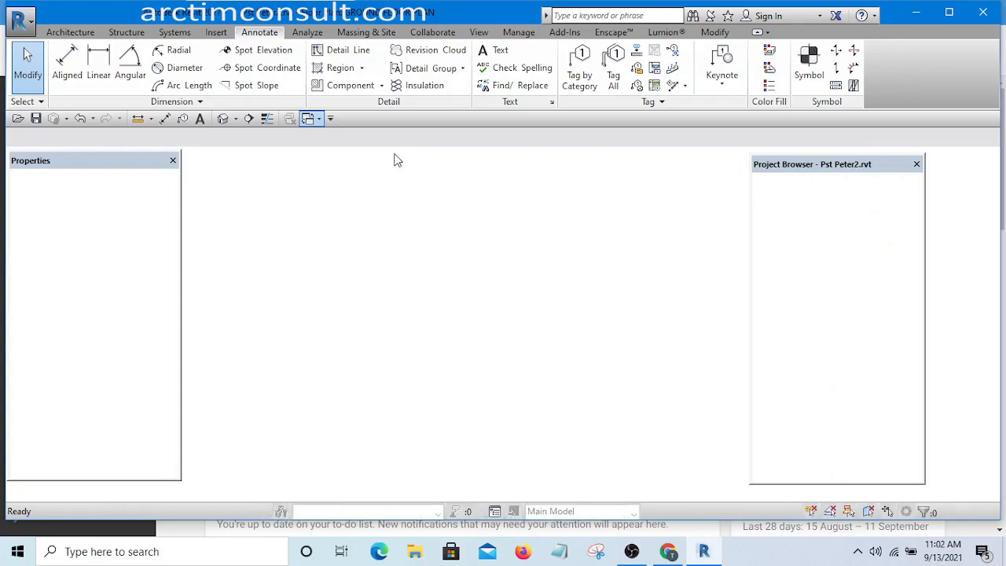
scroll(404, 314, "up", 1)
middle_click_drag(409, 318, 427, 202)
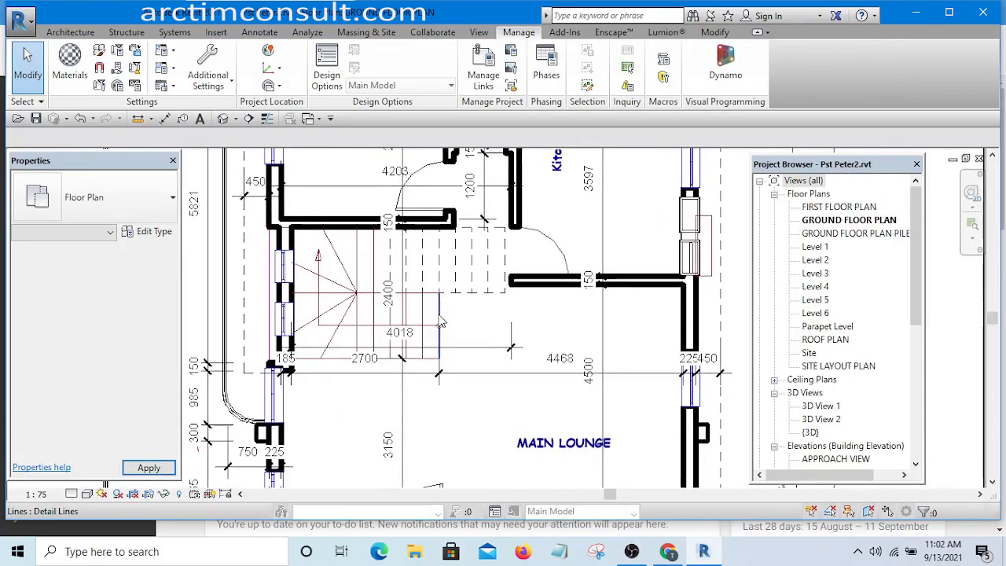
scroll(441, 323, "up", 2)
scroll(356, 305, "up", 3)
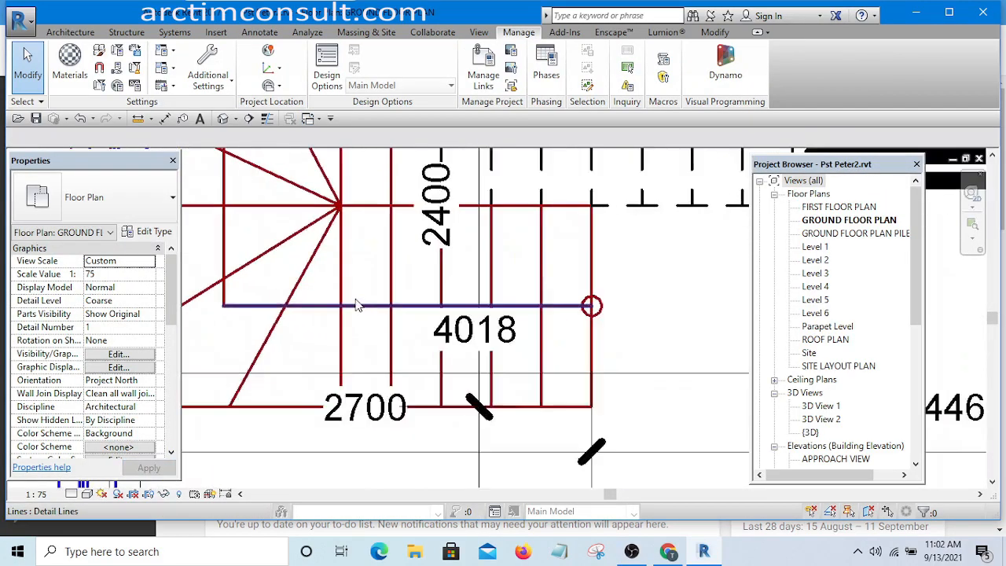
scroll(361, 279, "down", 1)
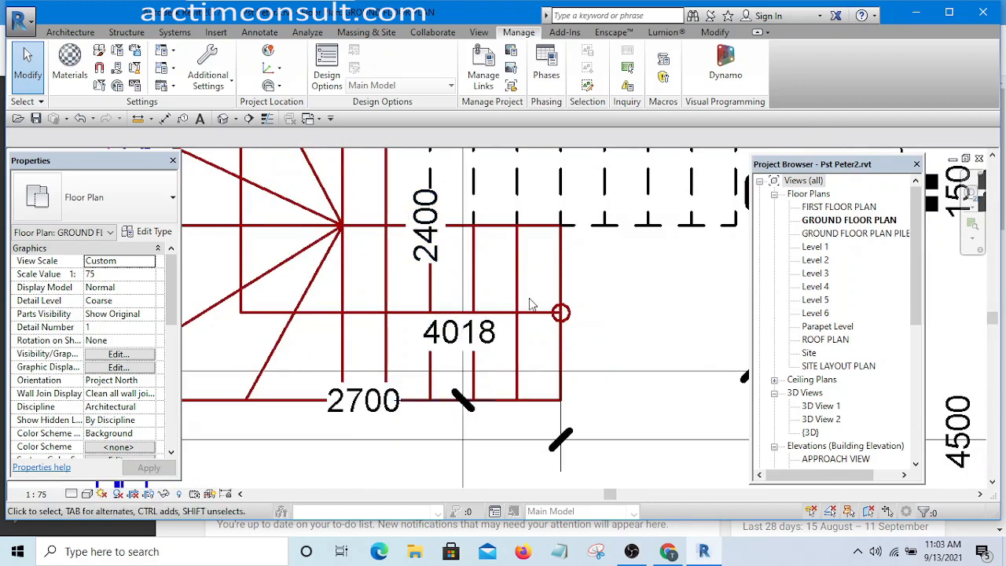
scroll(487, 271, "down", 2)
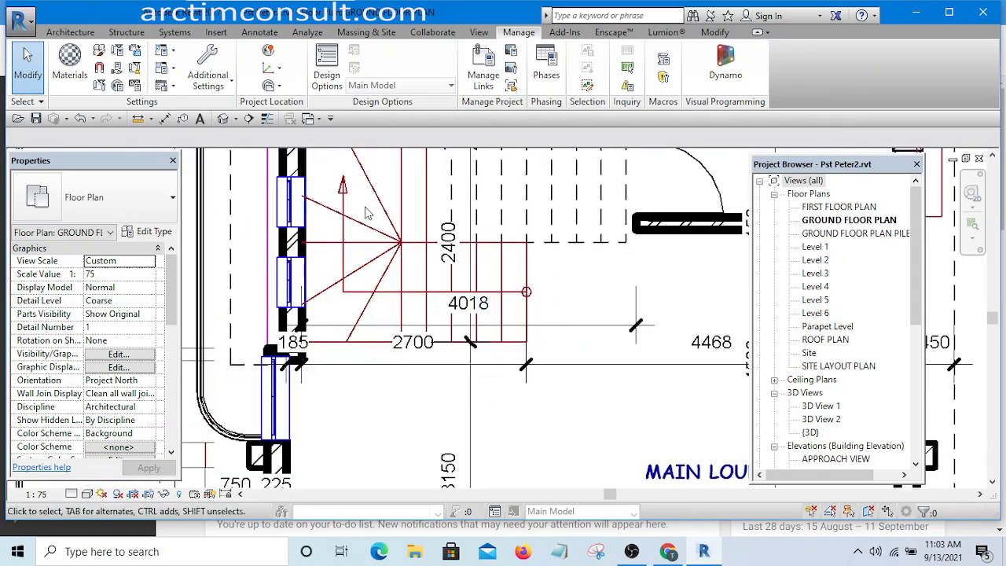
left_click(320, 123)
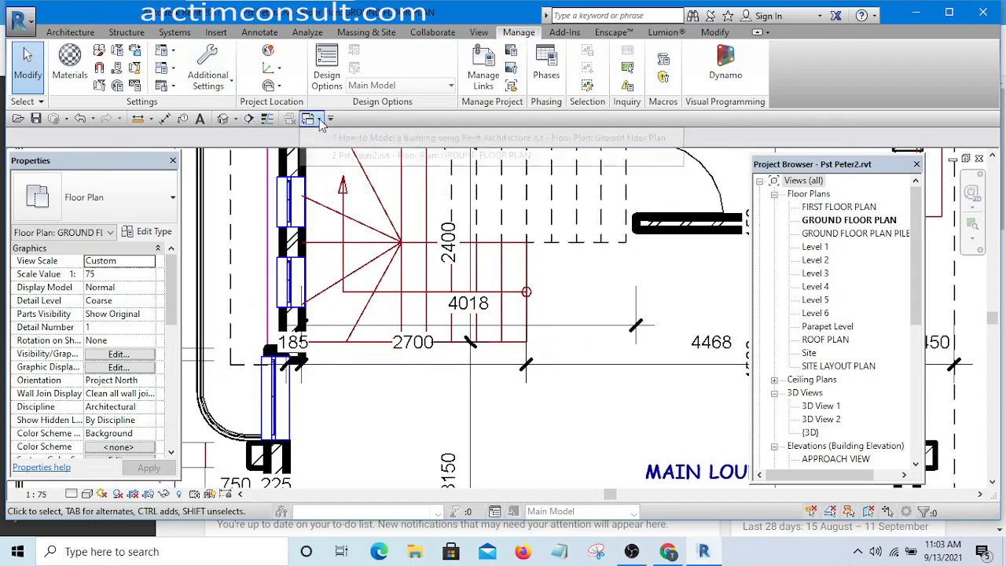
left_click(397, 137)
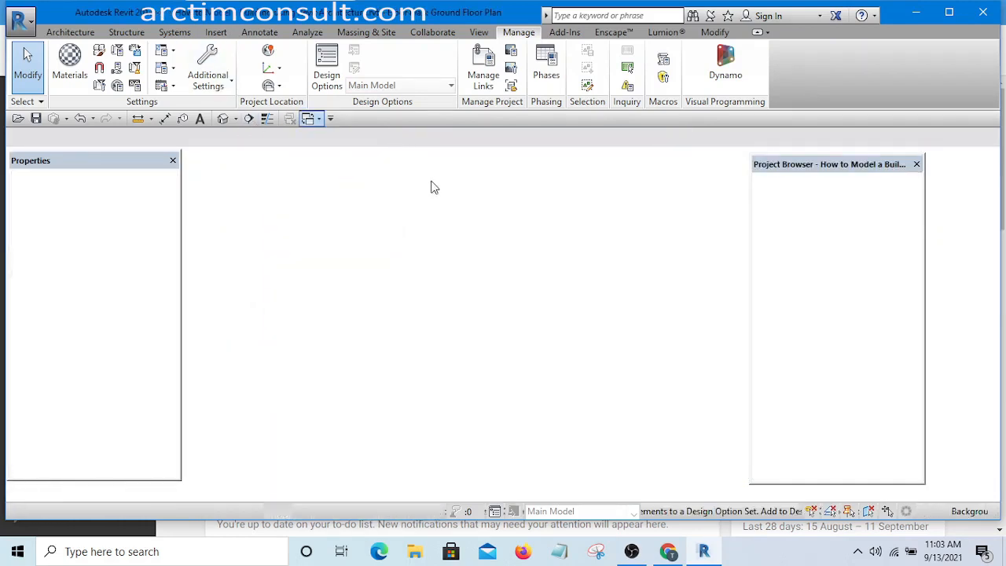
Extend the upper horizontal detail line to the arrayed vertical line farthest from the west wall
middle_click_drag(495, 330, 422, 338)
scroll(357, 368, "up", 5)
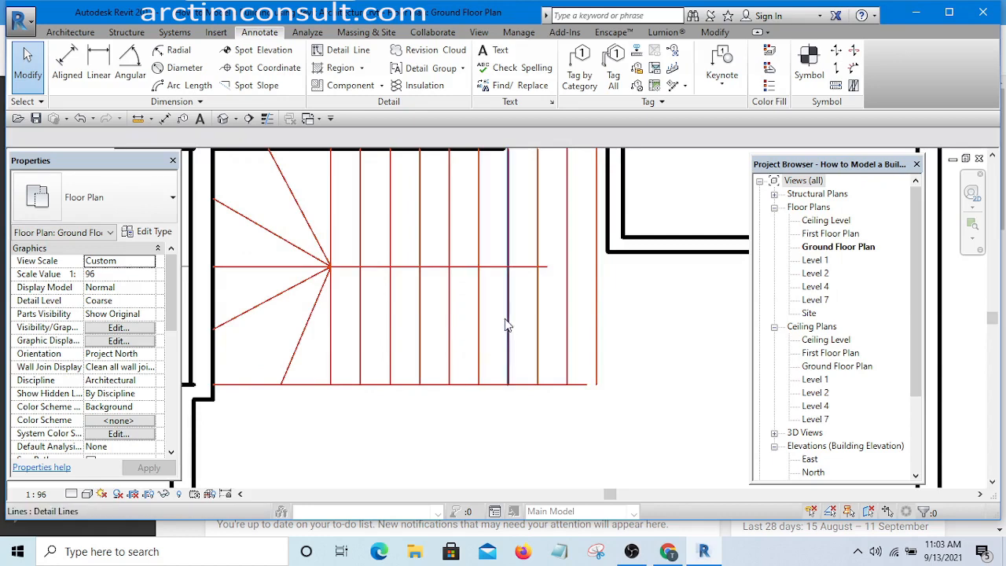
left_click_drag(498, 311, 634, 361)
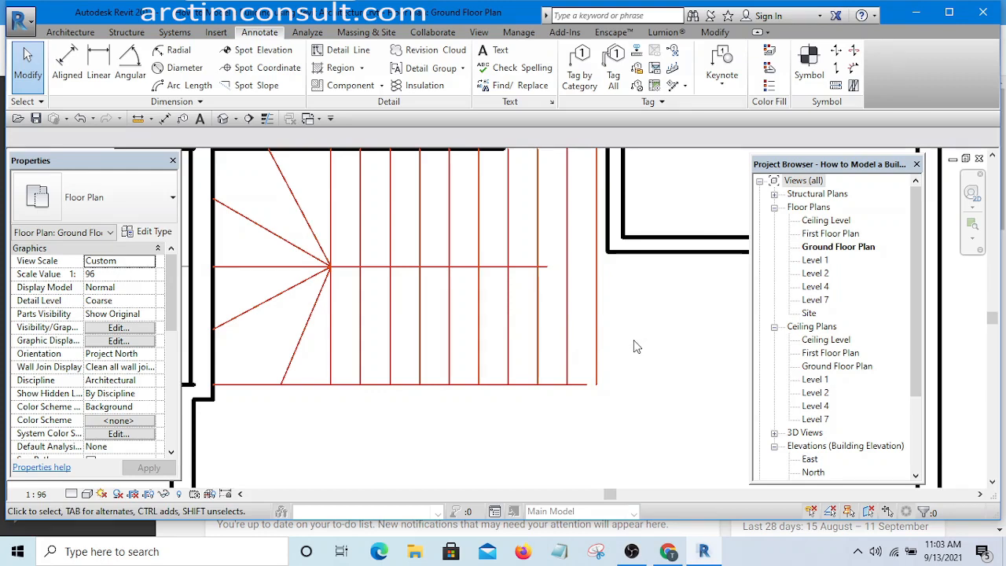
key("e")
key("x")
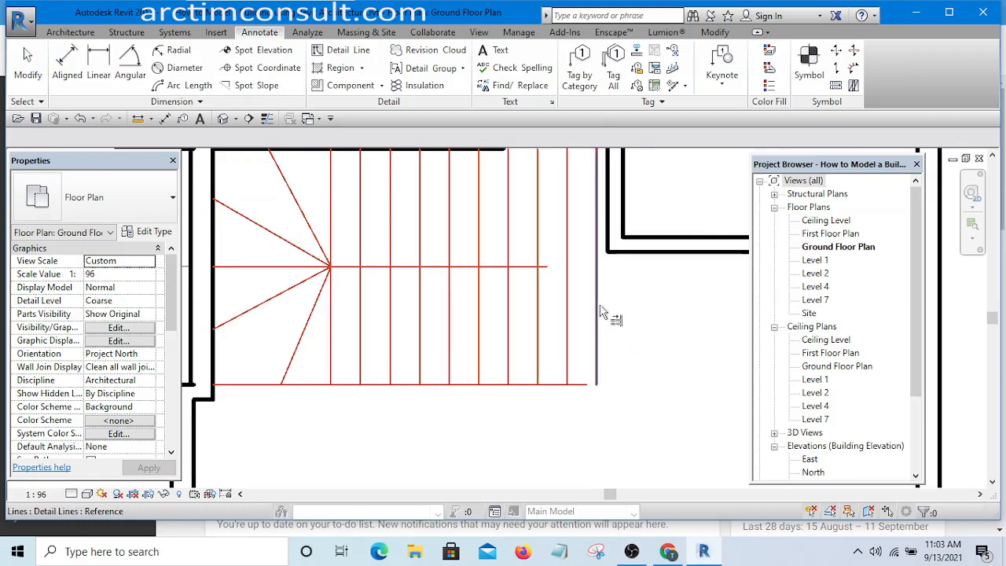
scroll(600, 305, "up", 3)
left_click(595, 328)
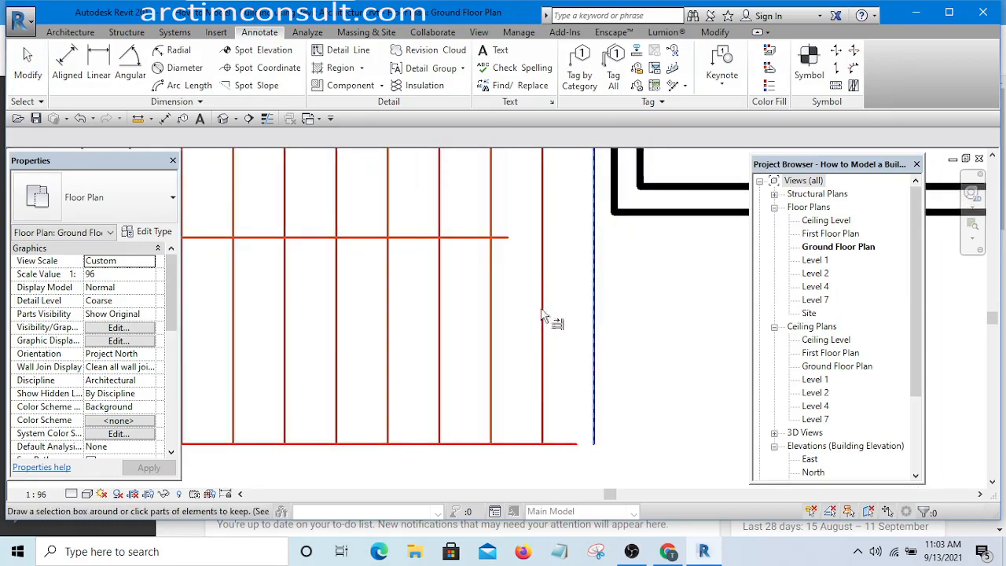
left_click(455, 238)
scroll(467, 299, "down", 2)
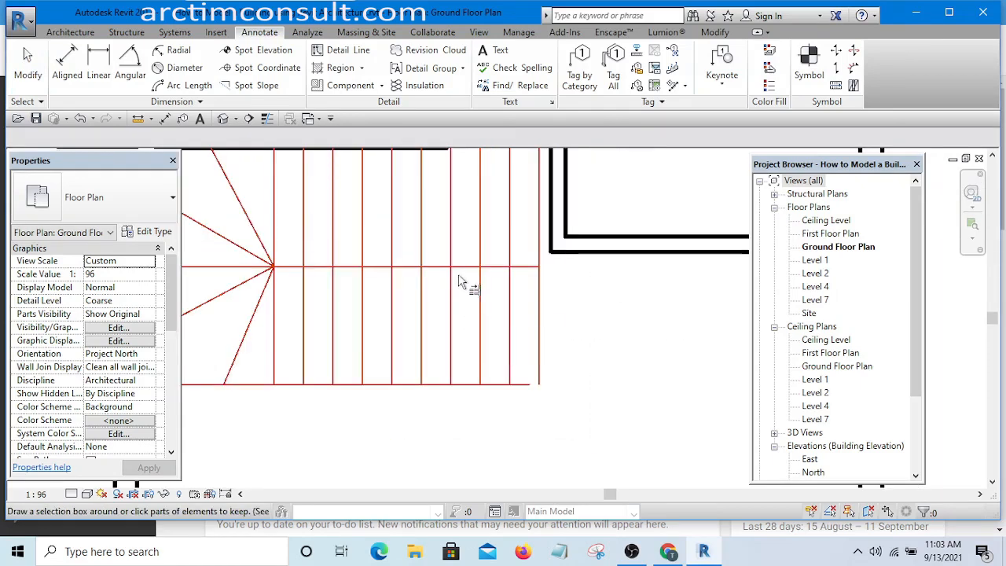
Trim the four vertical tread lines farthest from the west wall back to the middle horizontal line, keeping their upper parts
scroll(460, 281, "up", 2)
scroll(470, 322, "down", 3)
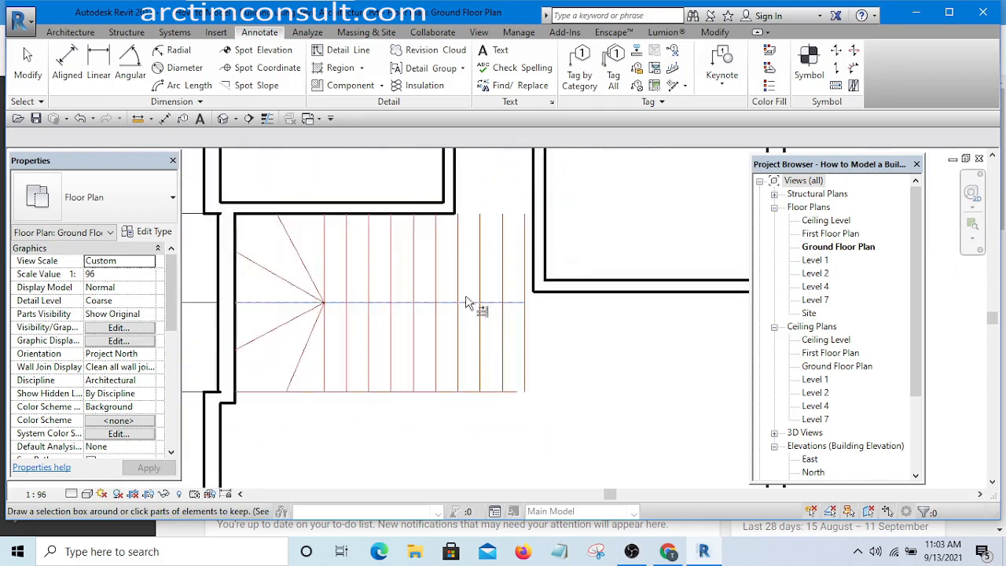
left_click(458, 269)
left_click(484, 287)
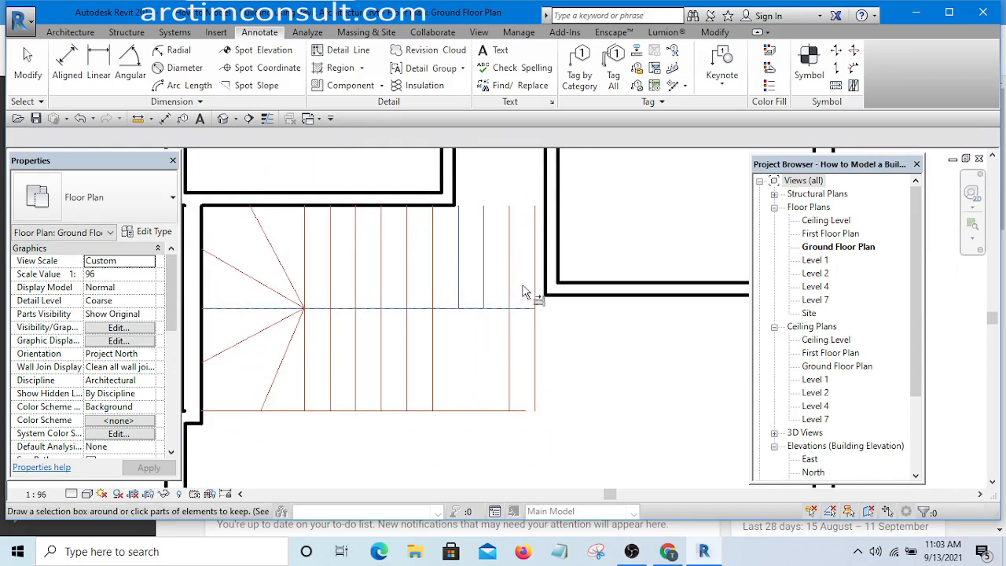
left_click(509, 287)
left_click(541, 290)
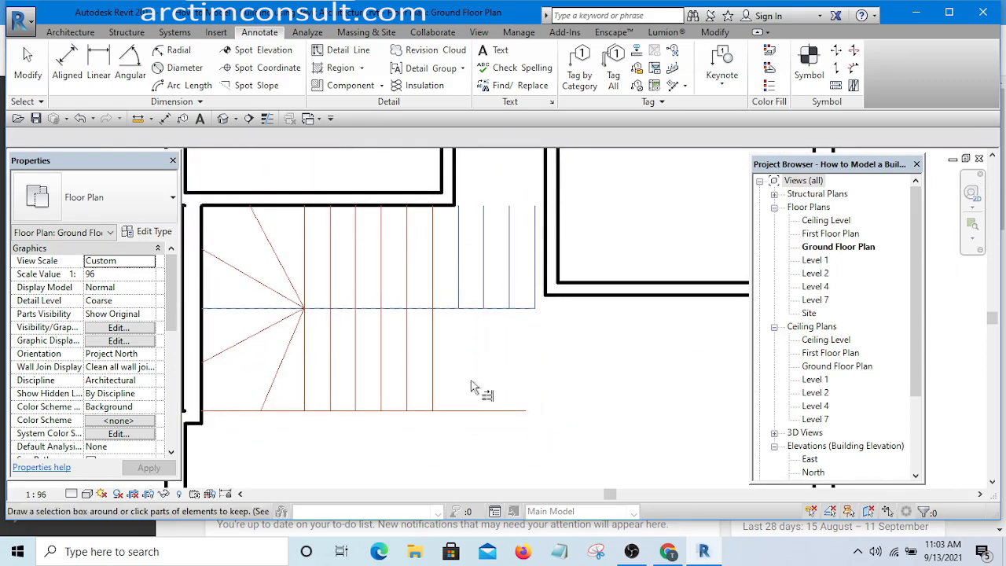
key("Escape")
Trim the lower horizontal stair line back to the sixth vertical tread line from the winders
left_click(433, 362)
left_click(425, 410)
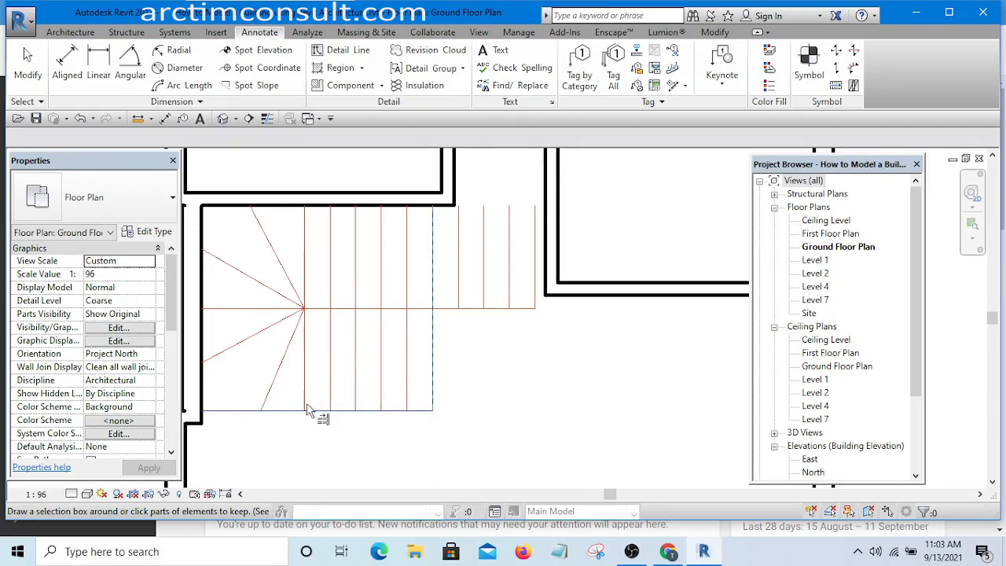
scroll(486, 408, "down", 2)
key("Escape")
Draw the Furniture-style direction line 2100 west from the sixth tread line through the lower flight, then up across the winders
scroll(485, 410, "up", 3)
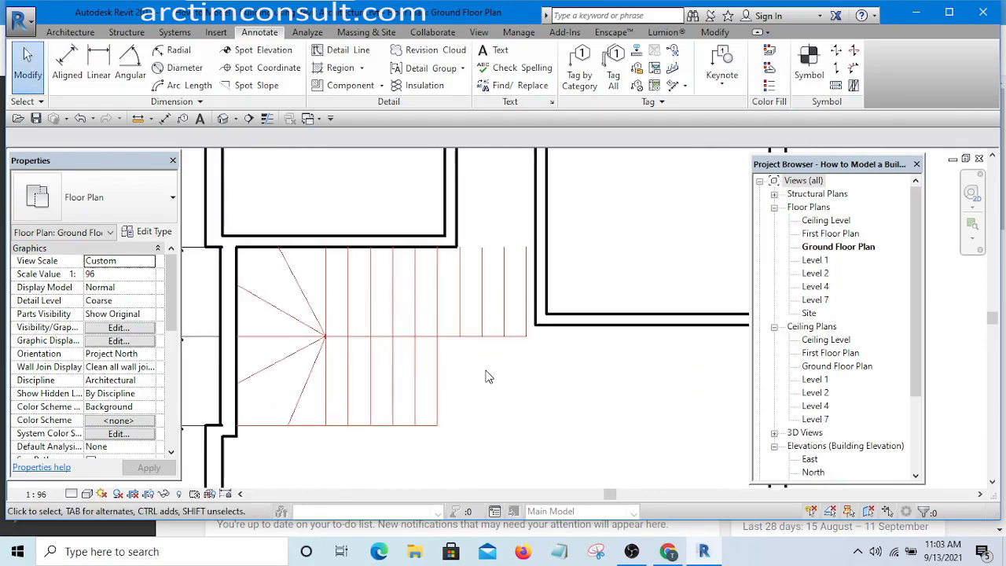
scroll(590, 379, "down", 2)
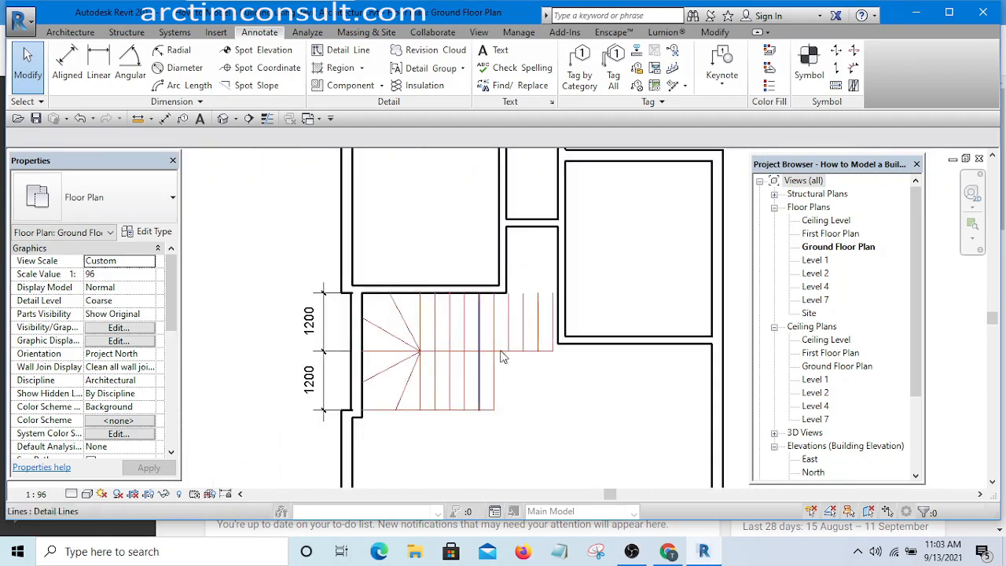
scroll(503, 381, "up", 1)
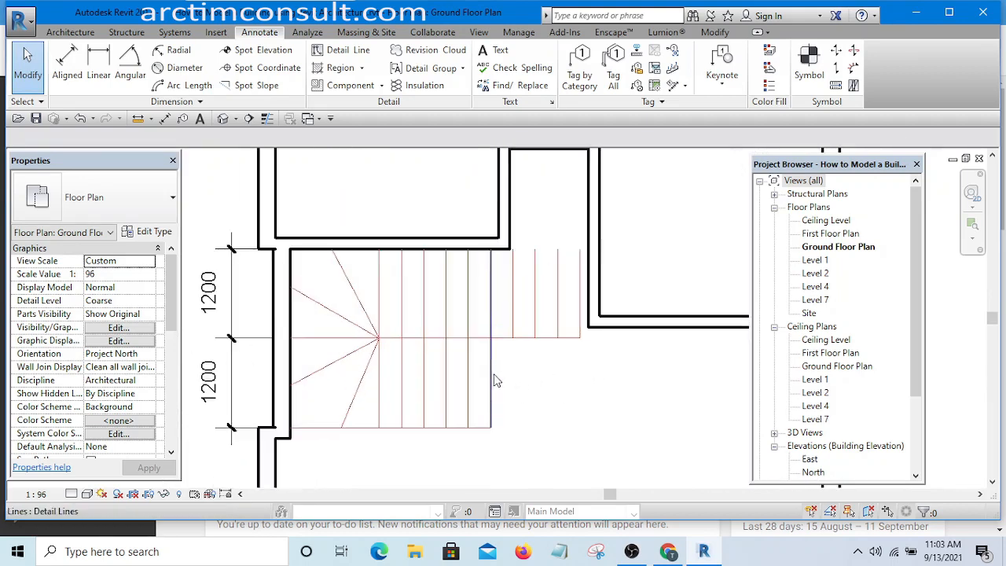
scroll(471, 366, "down", 2)
scroll(452, 355, "up", 3)
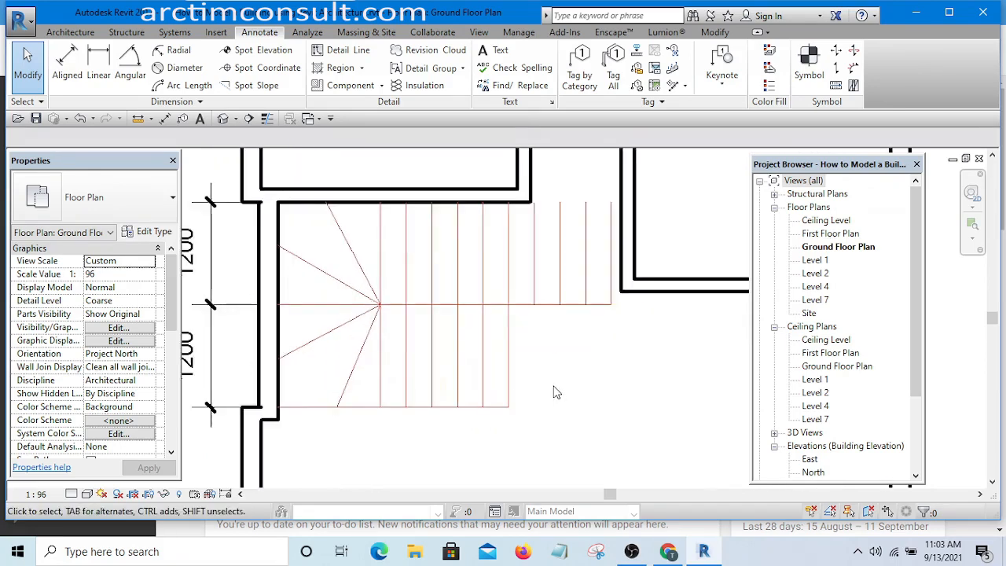
scroll(512, 355, "up", 2)
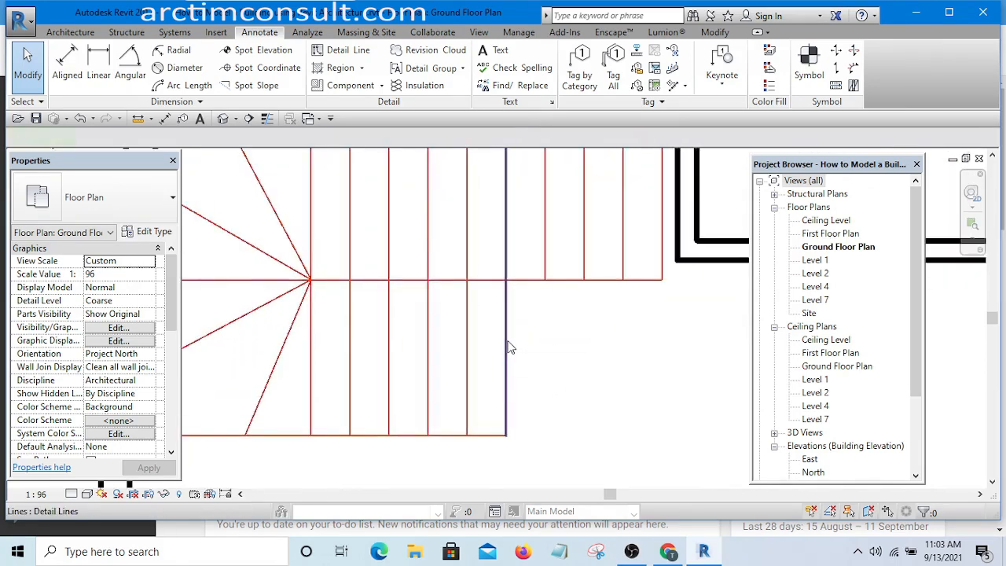
left_click(509, 348)
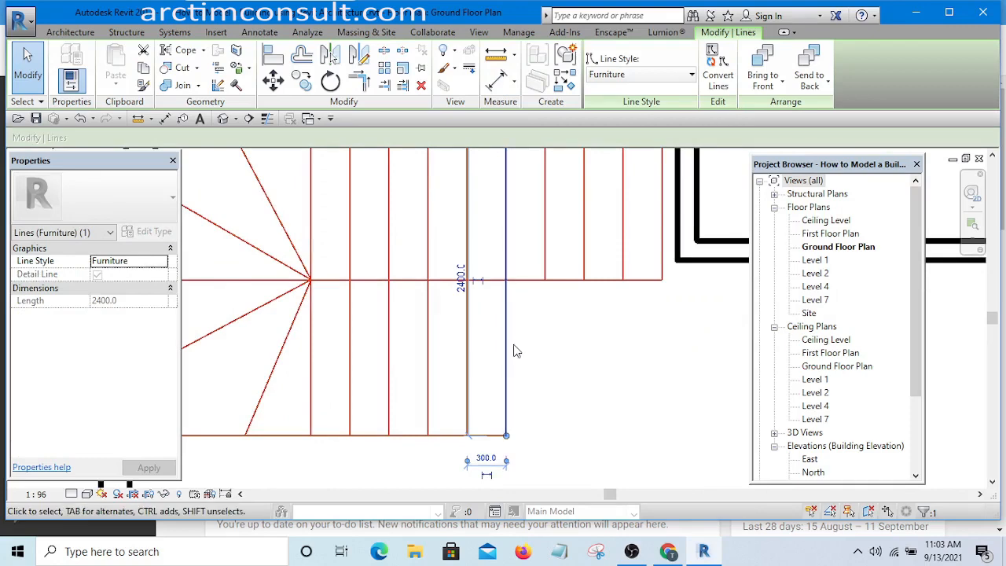
left_click(566, 80)
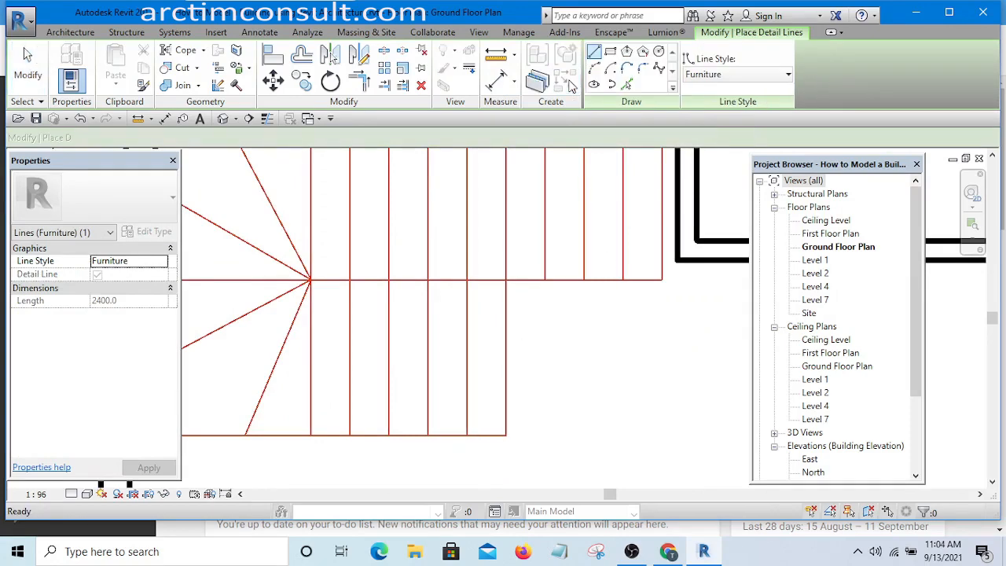
left_click(506, 350)
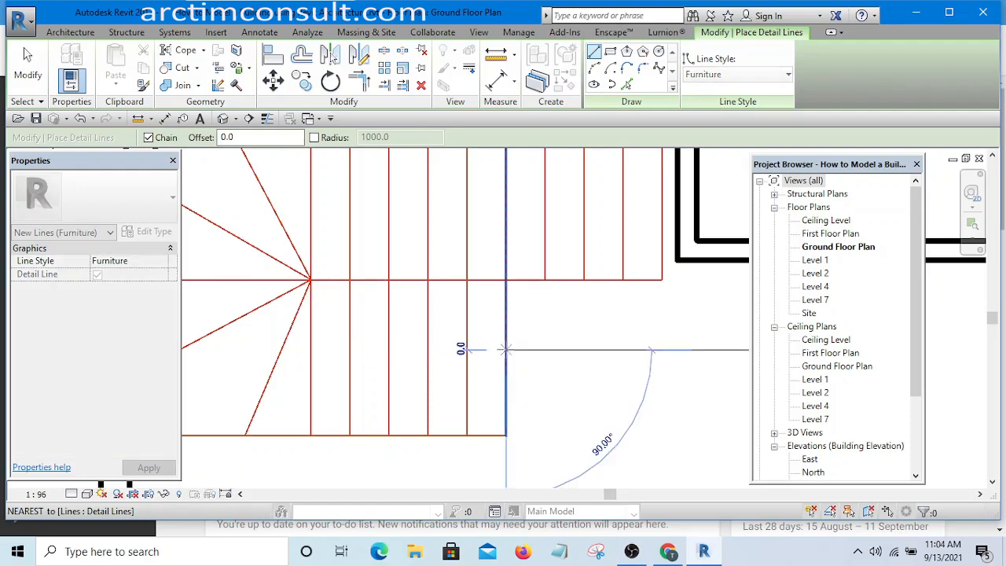
scroll(409, 348, "down", 2)
left_click(348, 350)
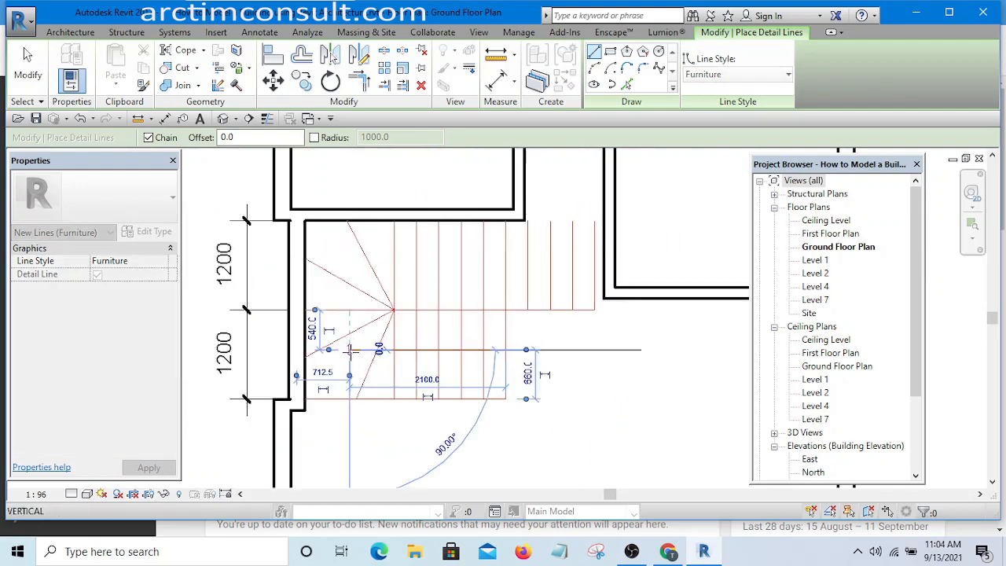
scroll(349, 331, "up", 5)
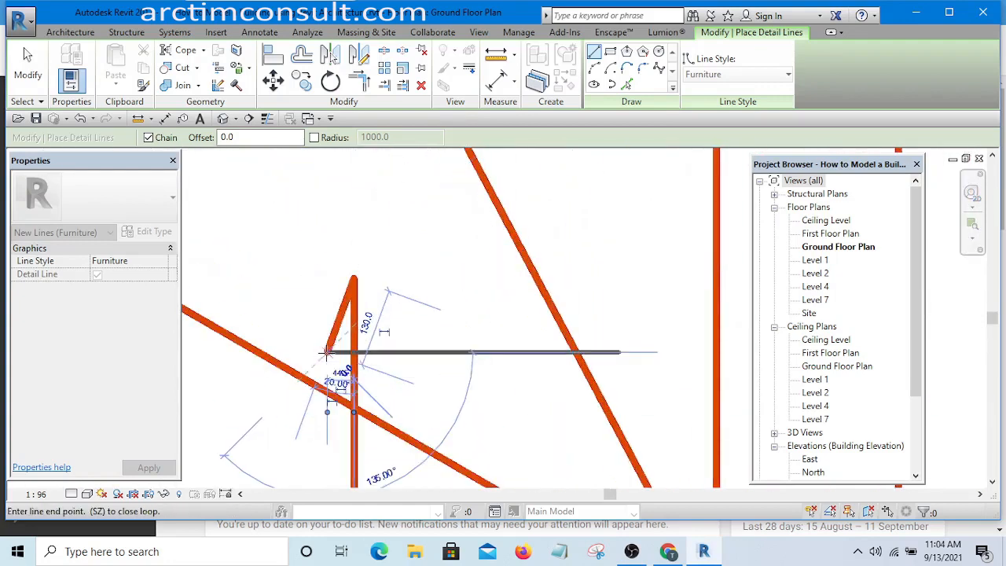
Complete a closed triangular arrowhead in detail lines at the upper end of the stair direction line
left_click(327, 352)
left_click(380, 352)
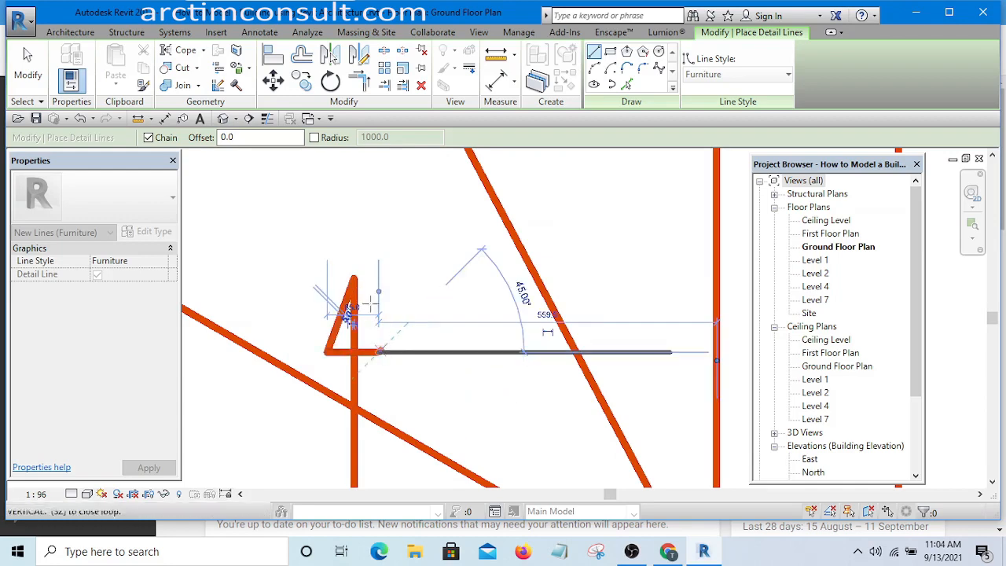
left_click(354, 276)
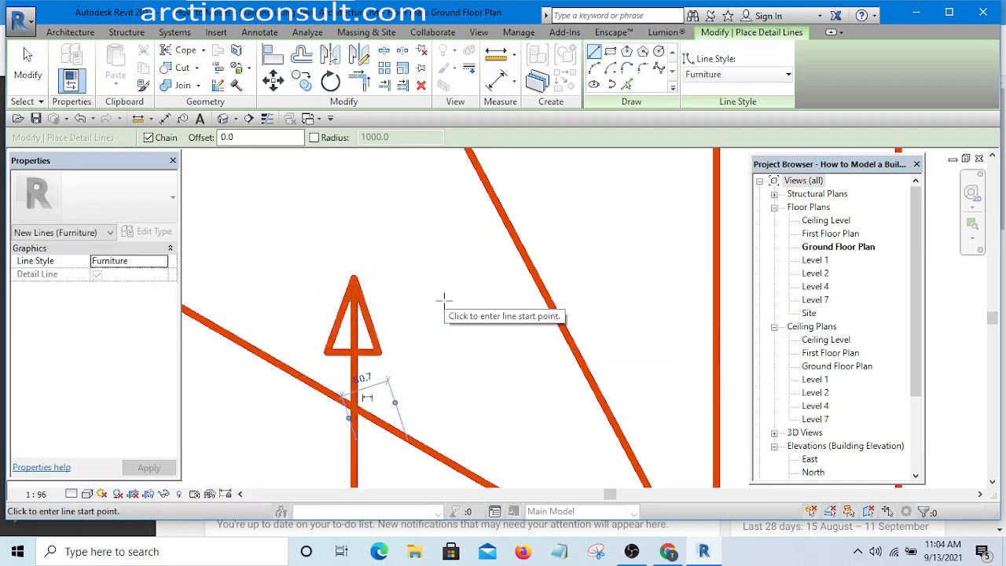
scroll(399, 284, "down", 5)
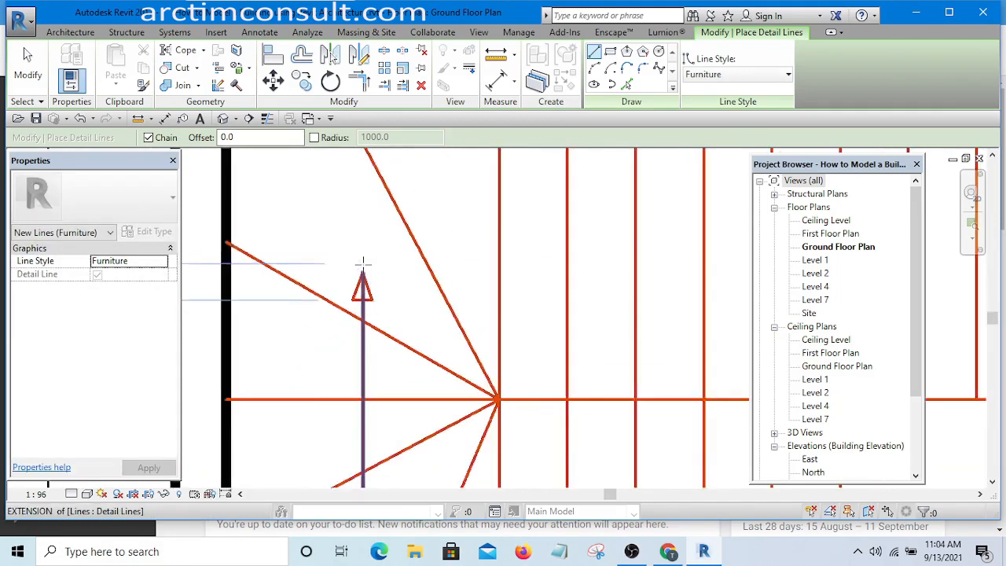
key("Escape")
key("Escape")
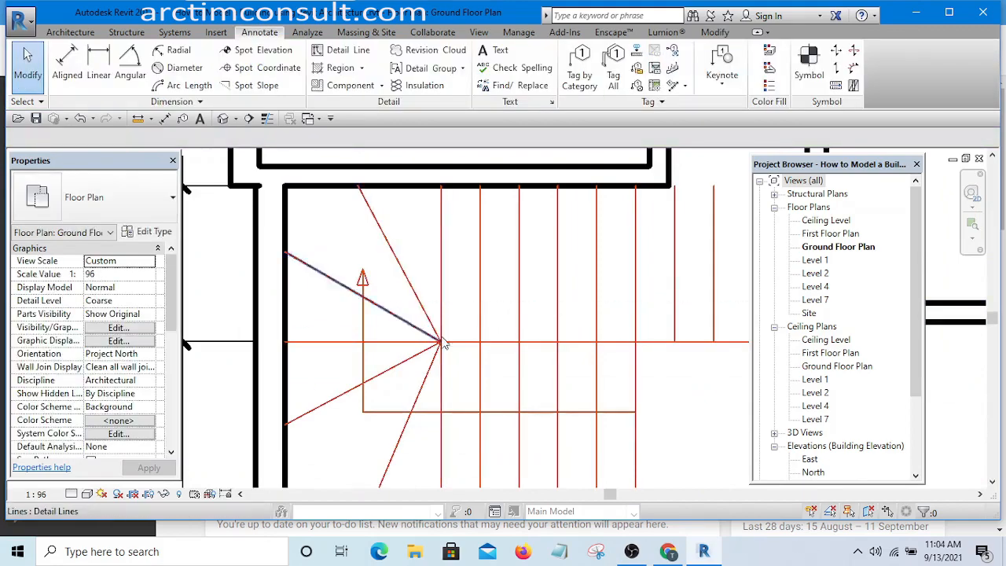
Draw a small Furniture-style detail circle centred where the stair direction line starts on the sixth tread line
scroll(409, 367, "up", 3)
scroll(488, 371, "up", 1)
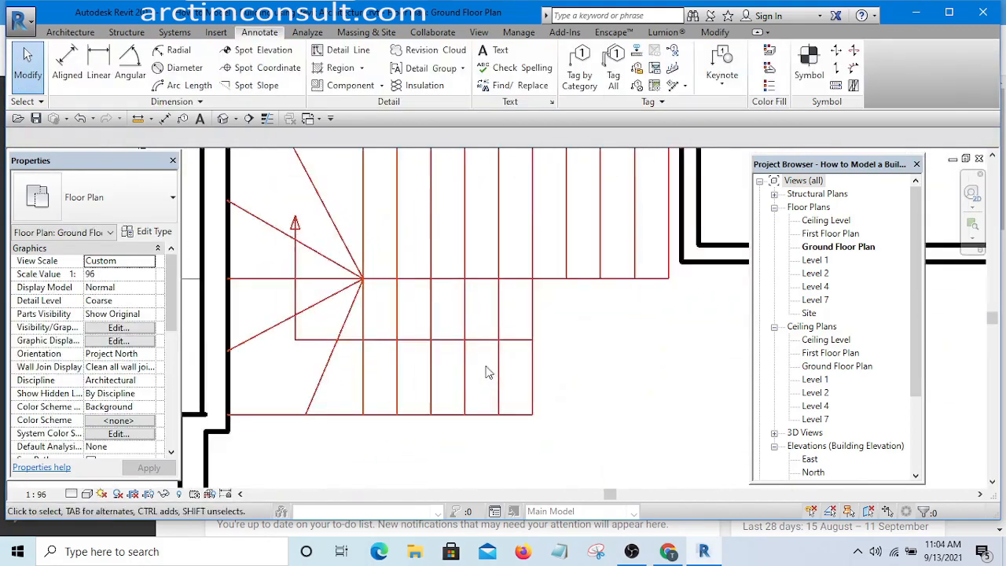
scroll(570, 382, "down", 2)
scroll(559, 351, "up", 3)
scroll(560, 352, "up", 1)
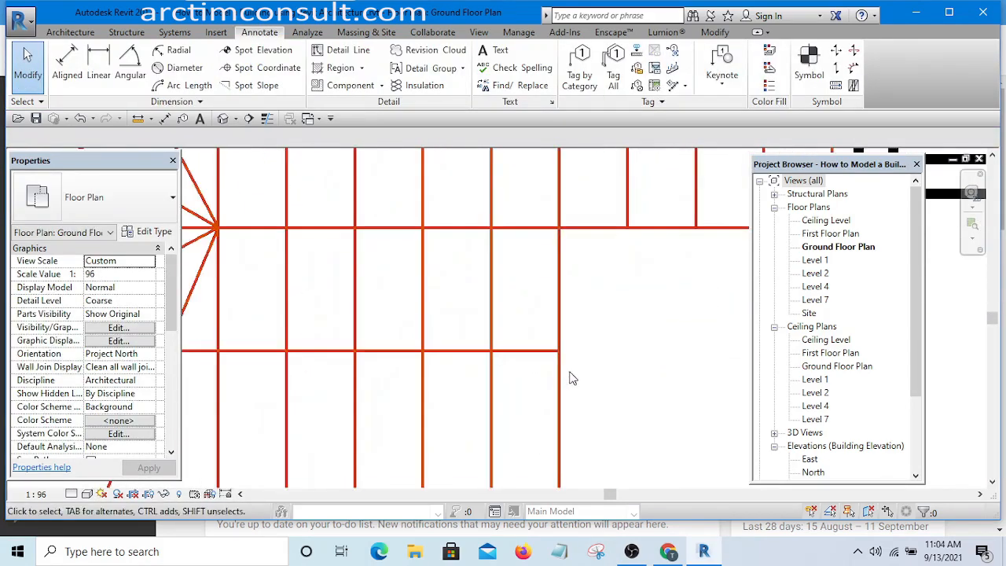
scroll(570, 378, "down", 3)
scroll(566, 359, "up", 3)
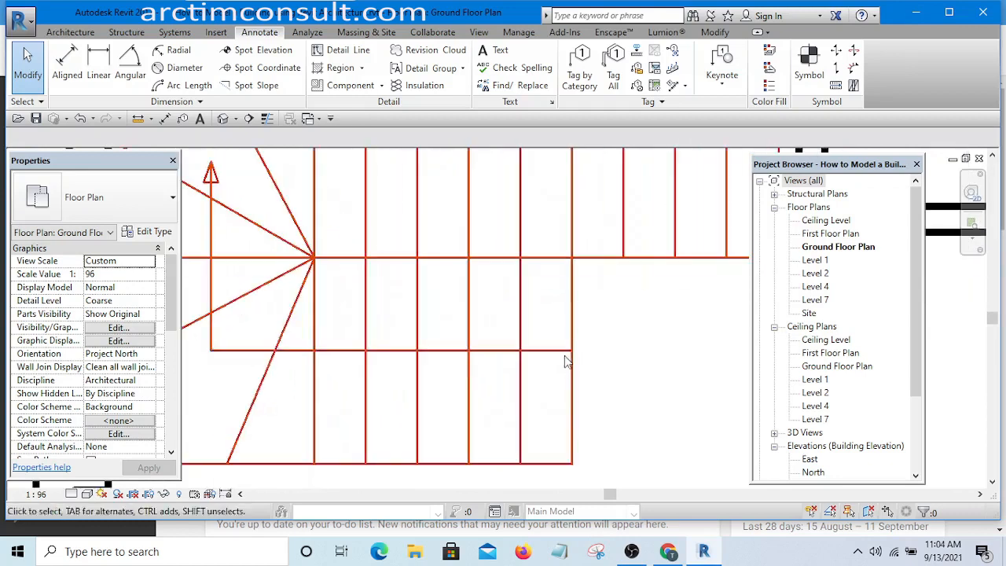
left_click(572, 313)
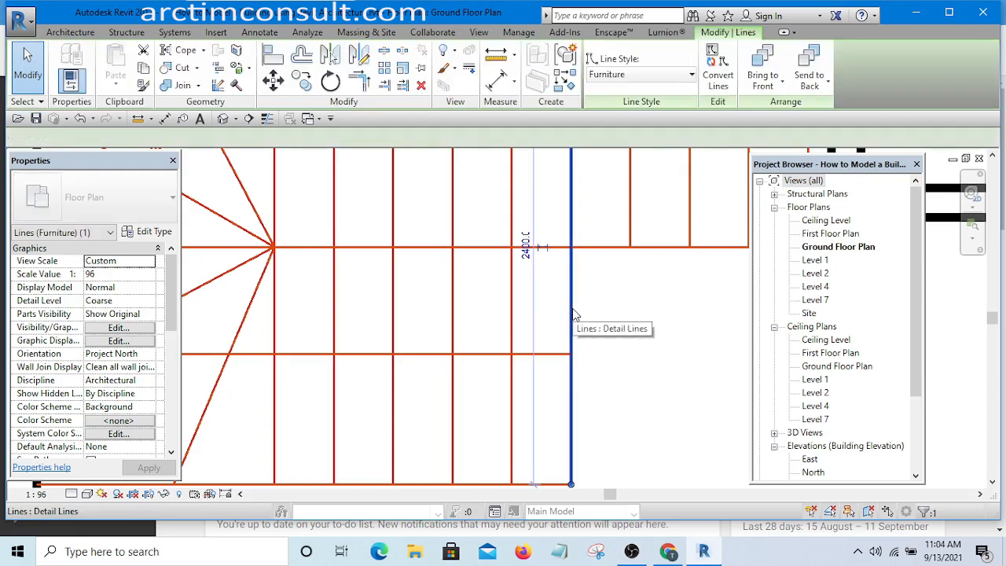
left_click(563, 82)
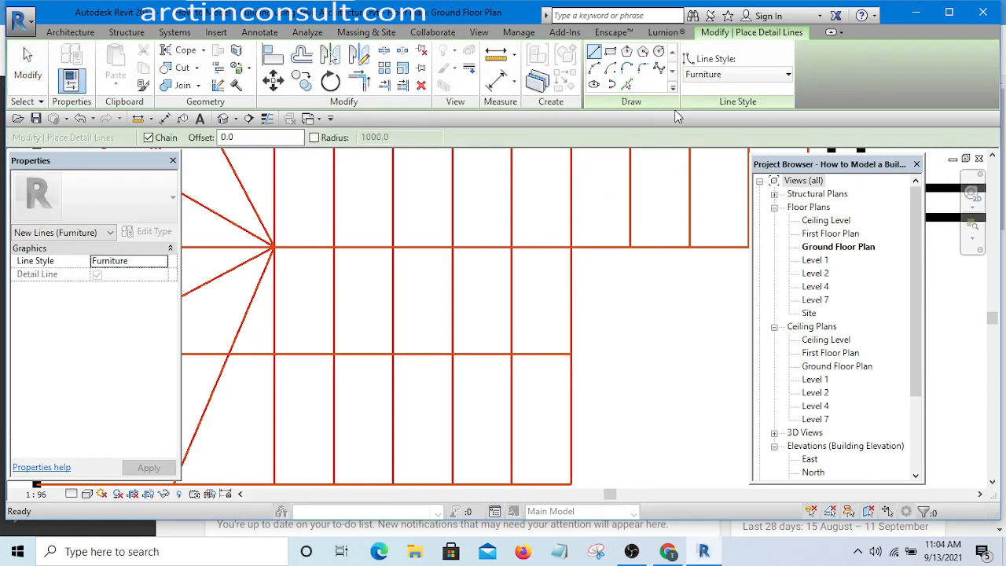
left_click(659, 51)
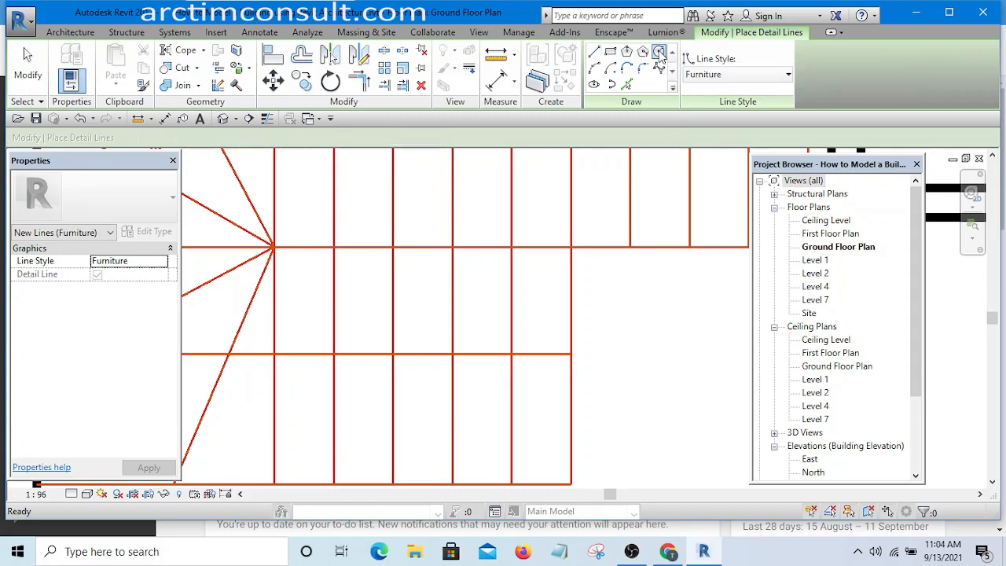
scroll(572, 355, "up", 5)
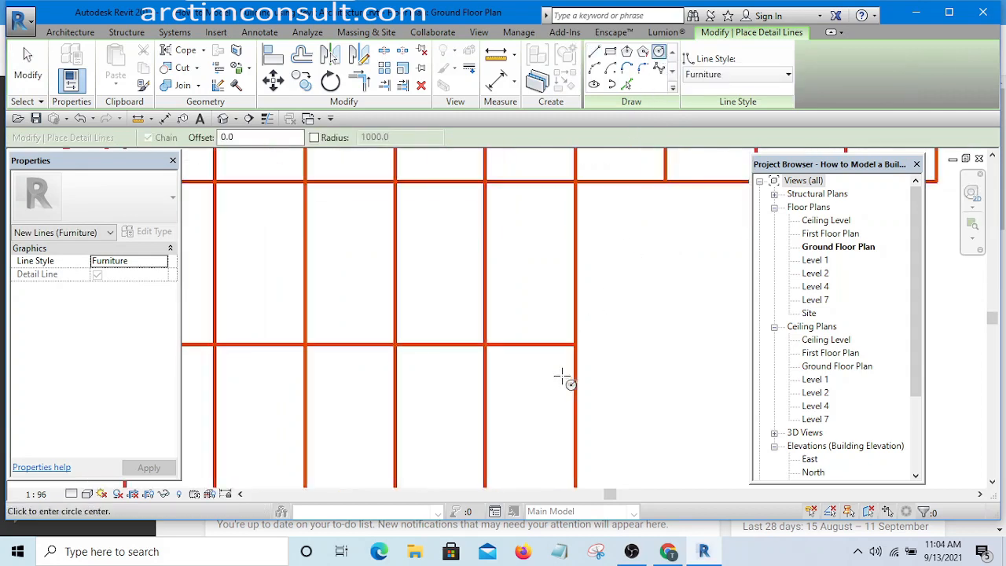
left_click(588, 332)
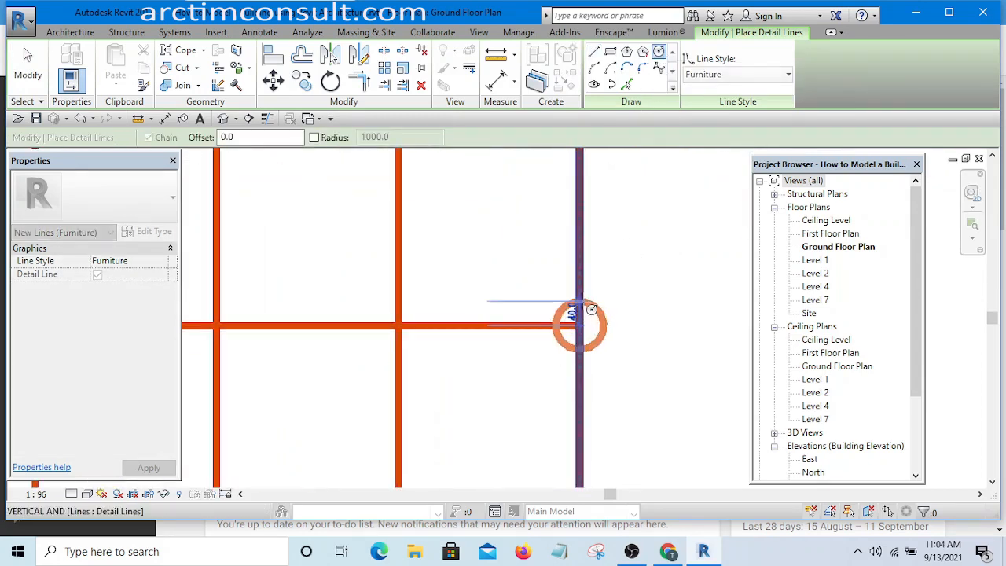
left_click(591, 304)
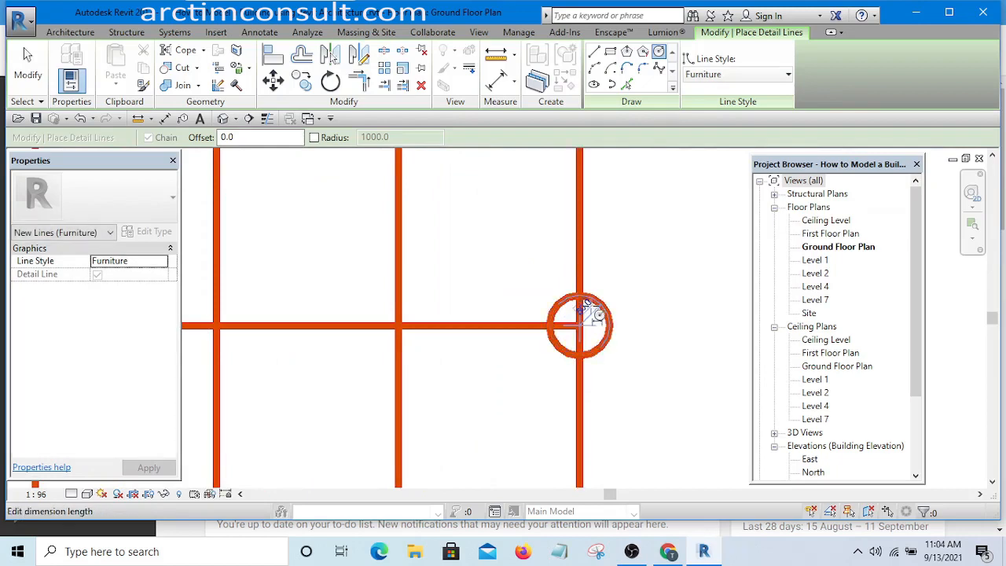
key("Escape")
key("Escape")
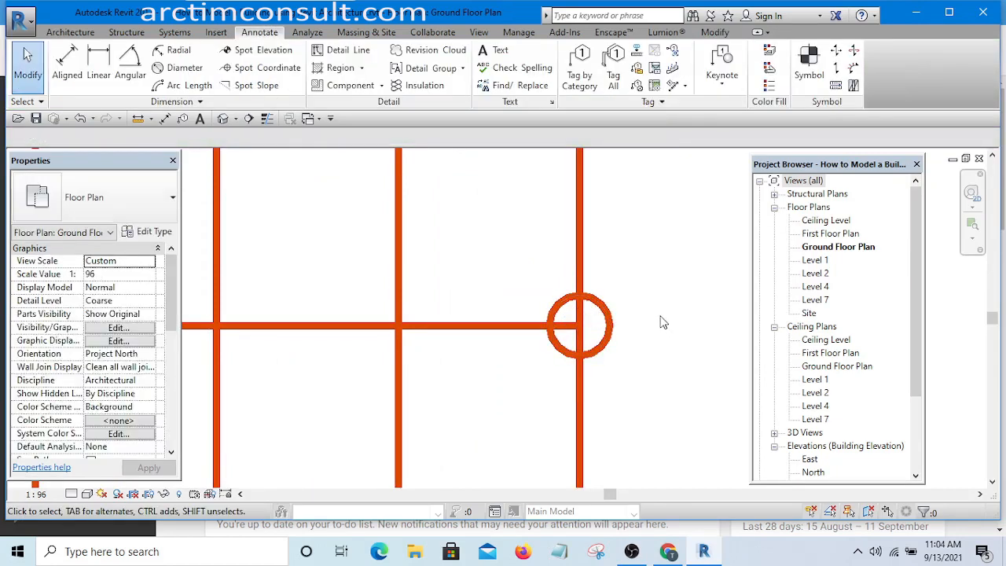
Draw a horizontal Furniture-style detail line along the upper tread ends, from the outer wall corner to the facing wall
scroll(598, 330, "down", 5)
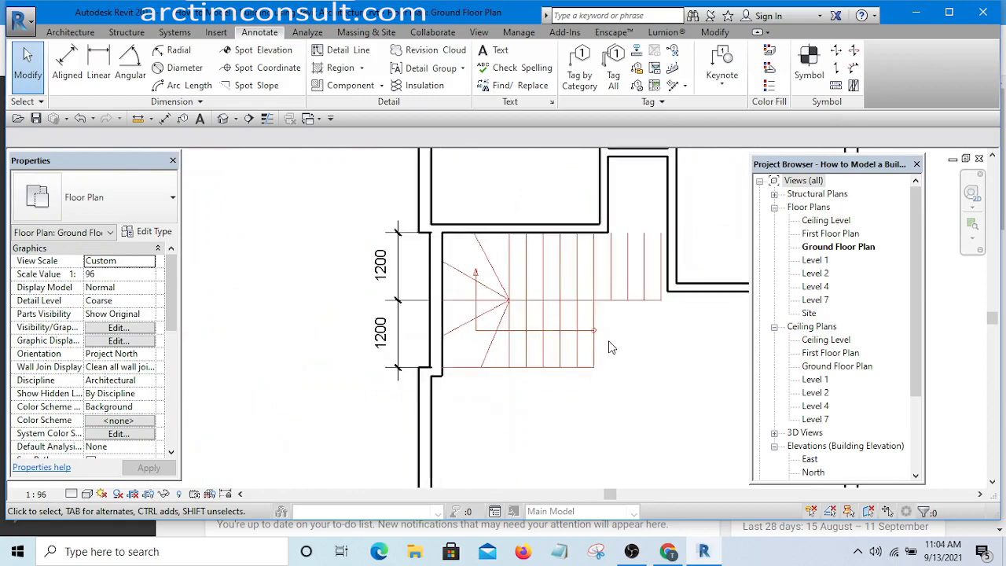
scroll(607, 339, "down", 3)
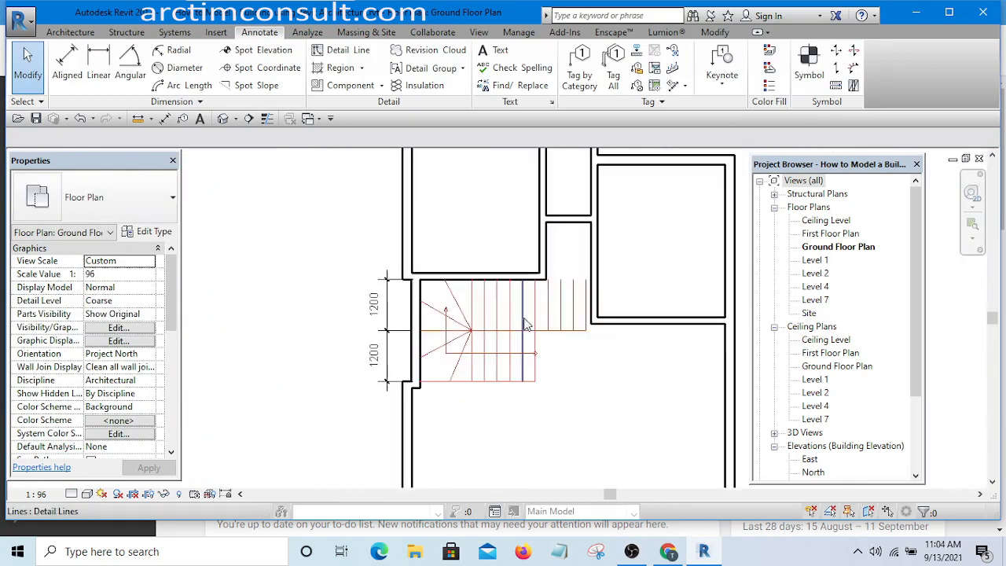
scroll(561, 307, "up", 1)
scroll(542, 298, "up", 2)
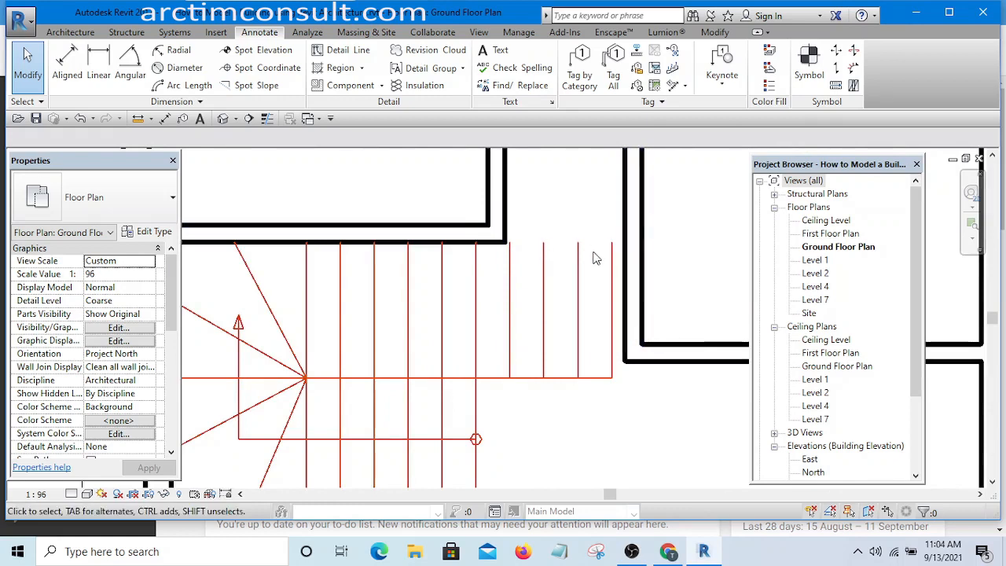
left_click(546, 301)
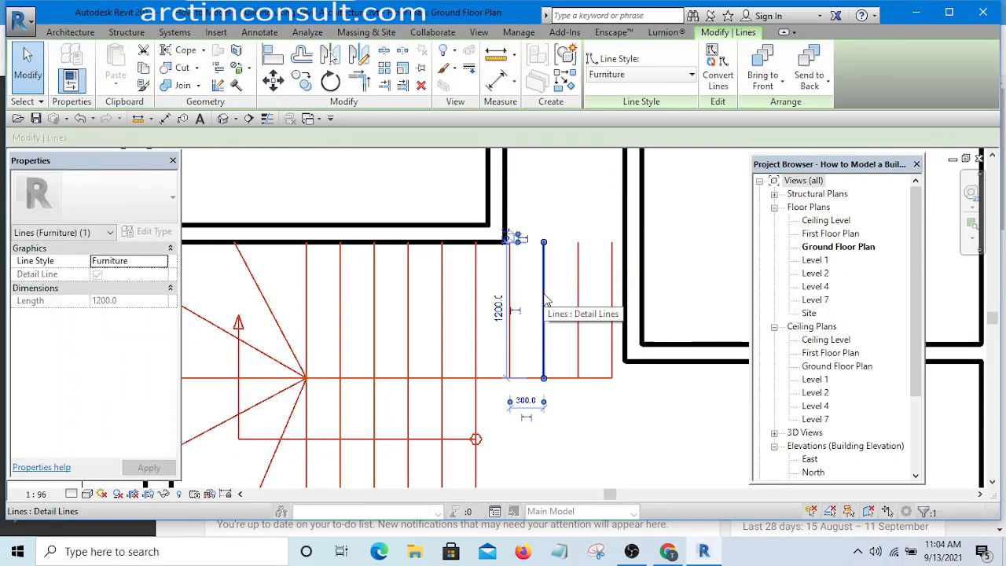
left_click(566, 85)
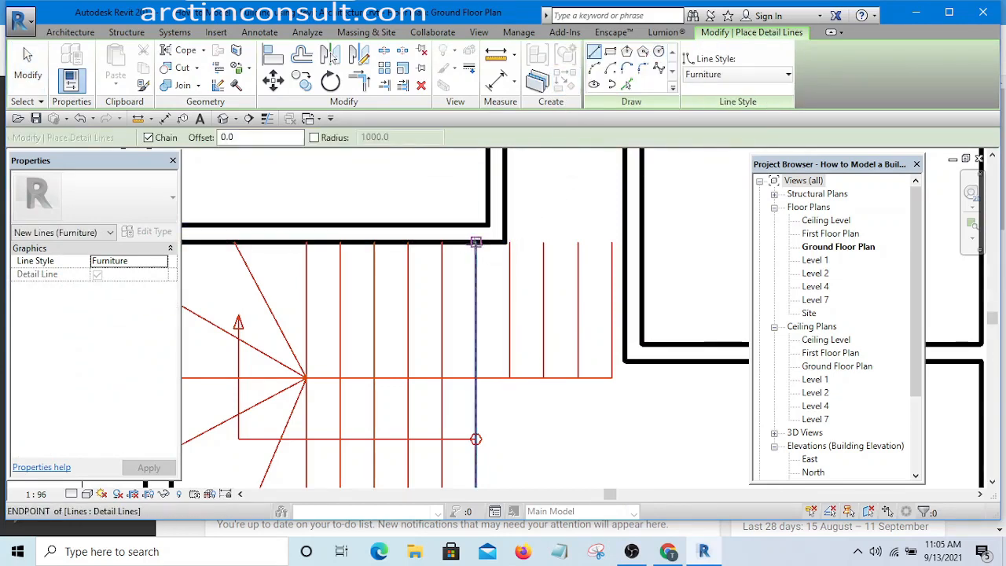
left_click(505, 242)
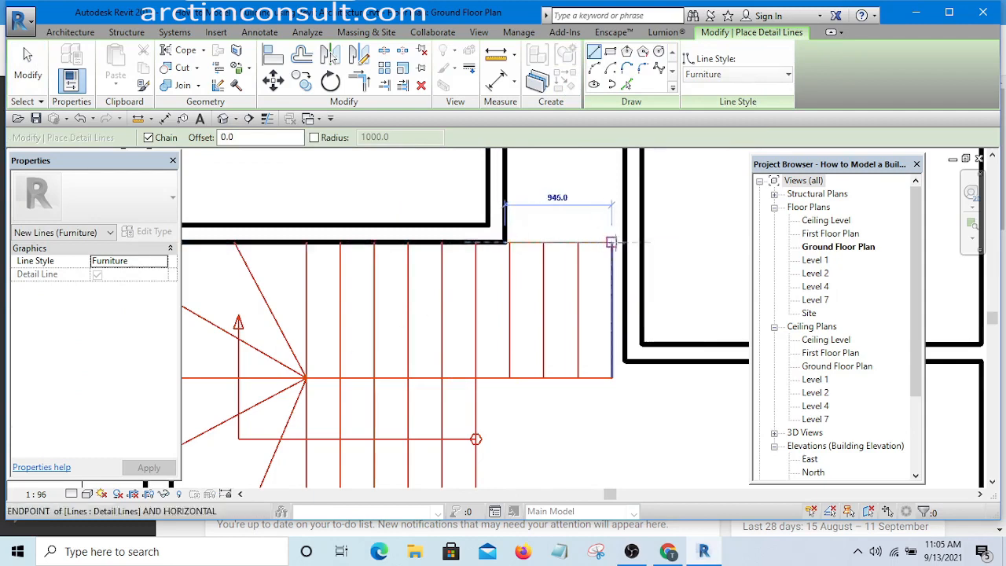
left_click(624, 242)
key("Escape")
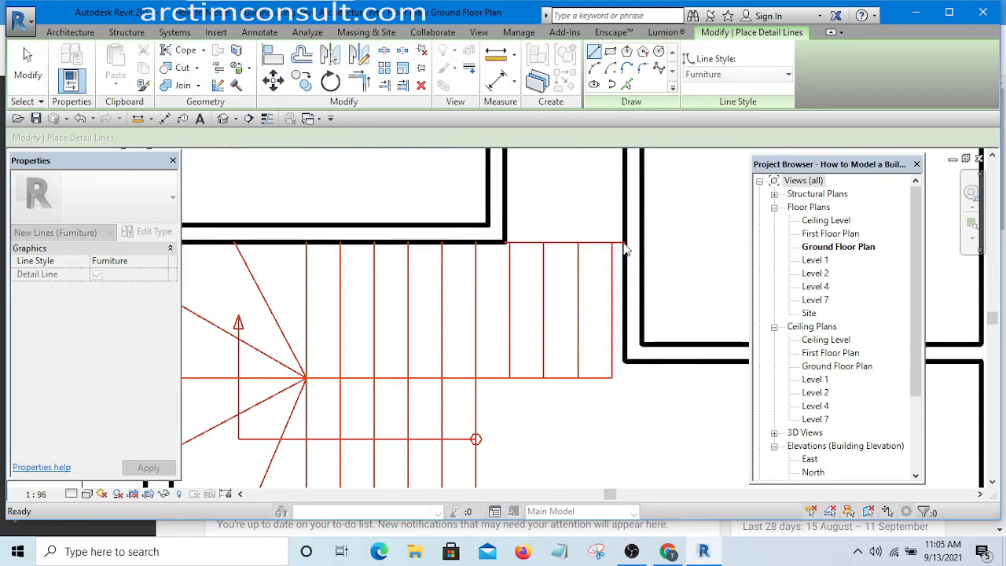
scroll(595, 259, "down", 5)
scroll(624, 348, "up", 3)
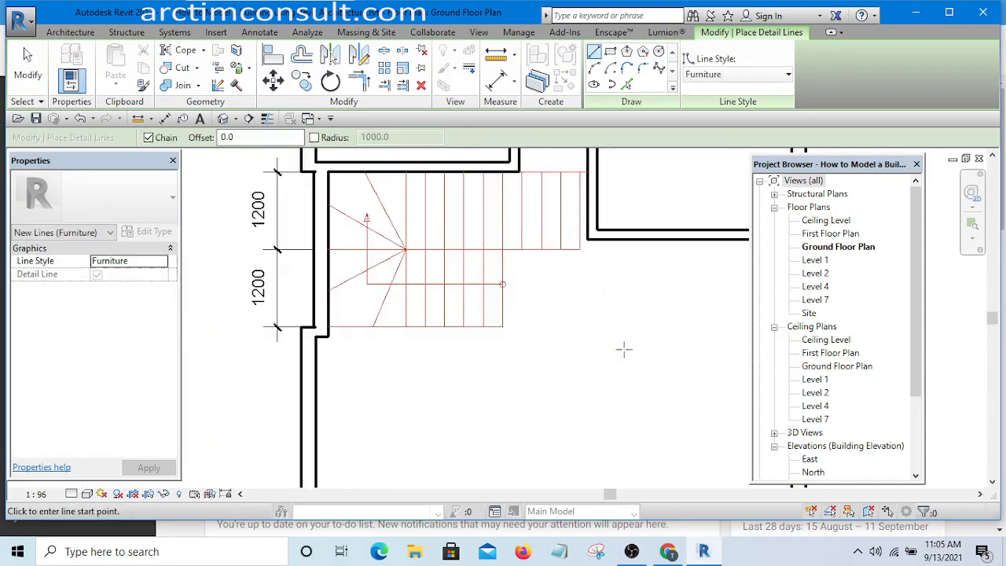
key("Escape")
scroll(517, 280, "down", 8)
scroll(493, 243, "up", 7)
scroll(493, 244, "up", 2)
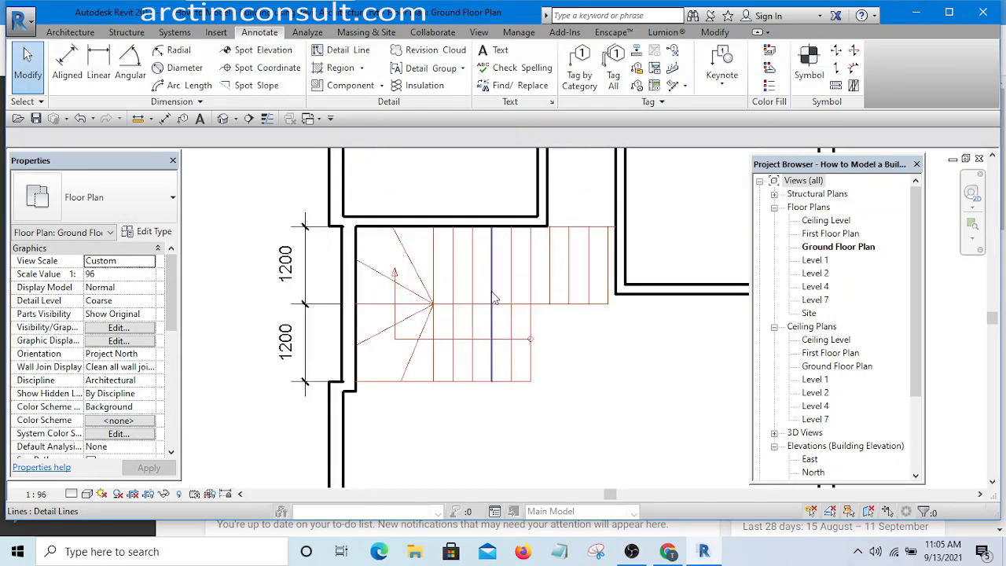
scroll(605, 303, "down", 4)
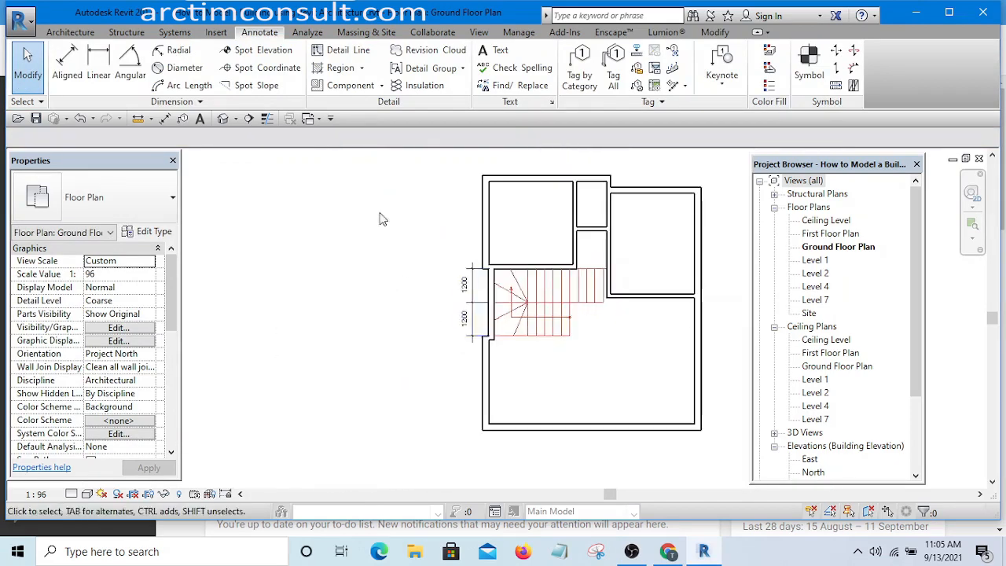
Switch to the ground floor plan of Pst Peter2.rvt and examine how its staircase's upper flight is drawn
left_click(319, 120)
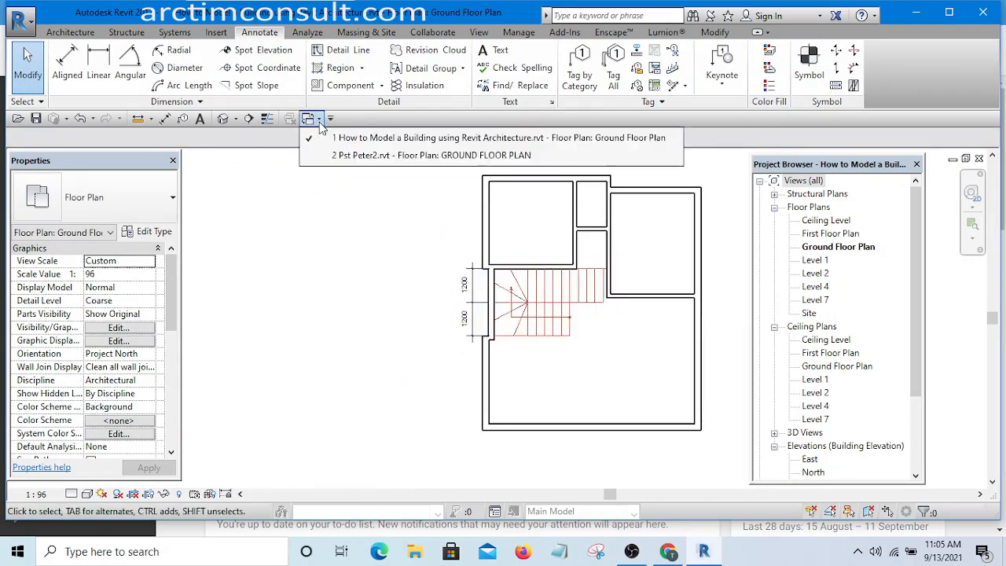
left_click(406, 162)
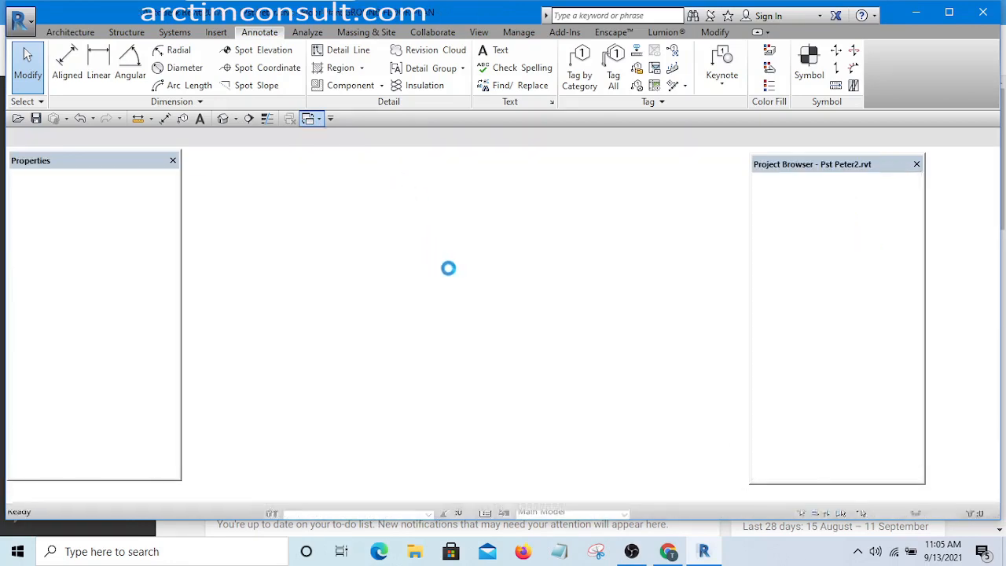
middle_click_drag(523, 266, 526, 366)
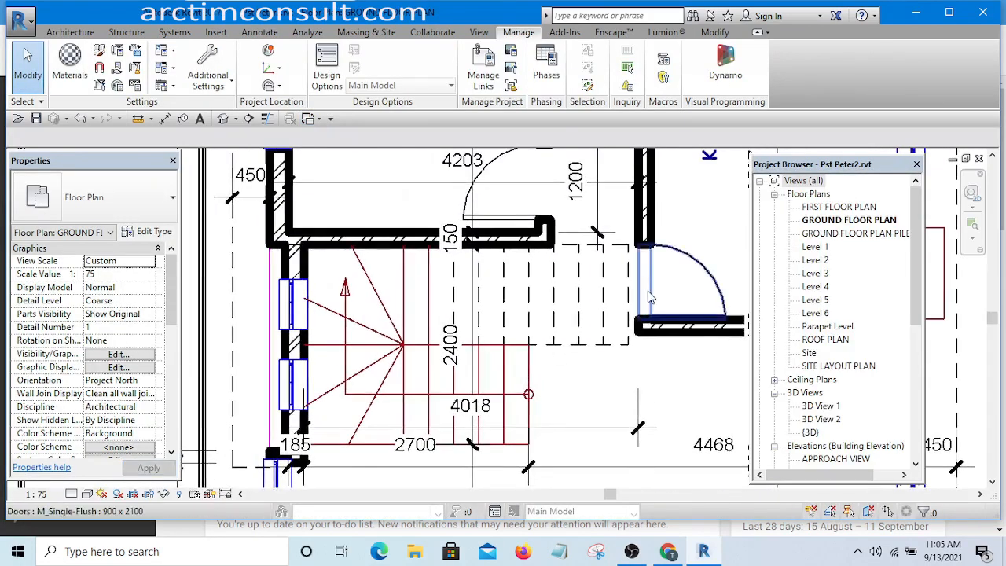
scroll(651, 285, "up", 2)
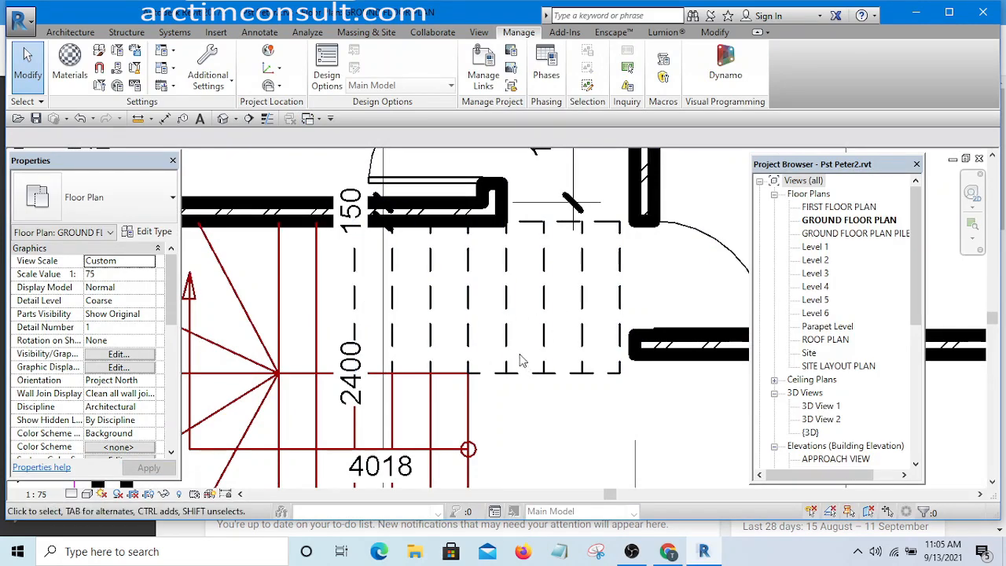
scroll(520, 360, "down", 2)
scroll(465, 328, "up", 3)
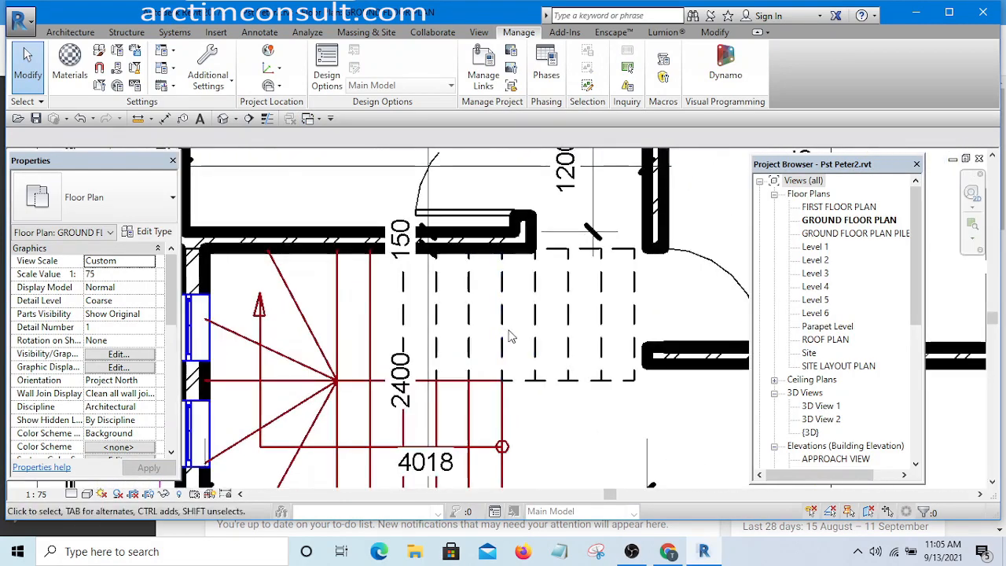
scroll(507, 326, "down", 5)
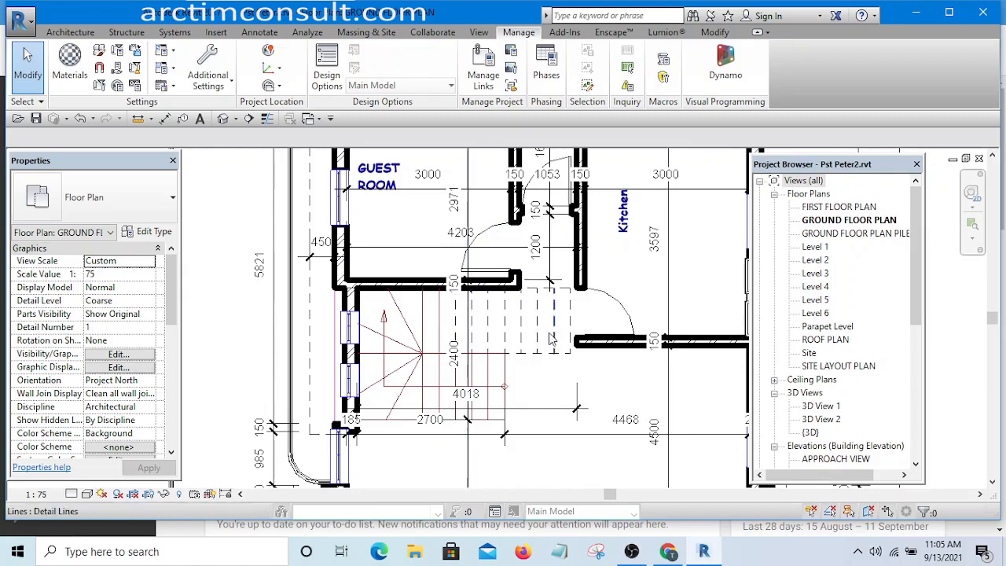
Return to the How to Model a Building project's ground floor plan and set the upper flight's four easternmost tread lines to the <Overhead> line style
left_click(315, 120)
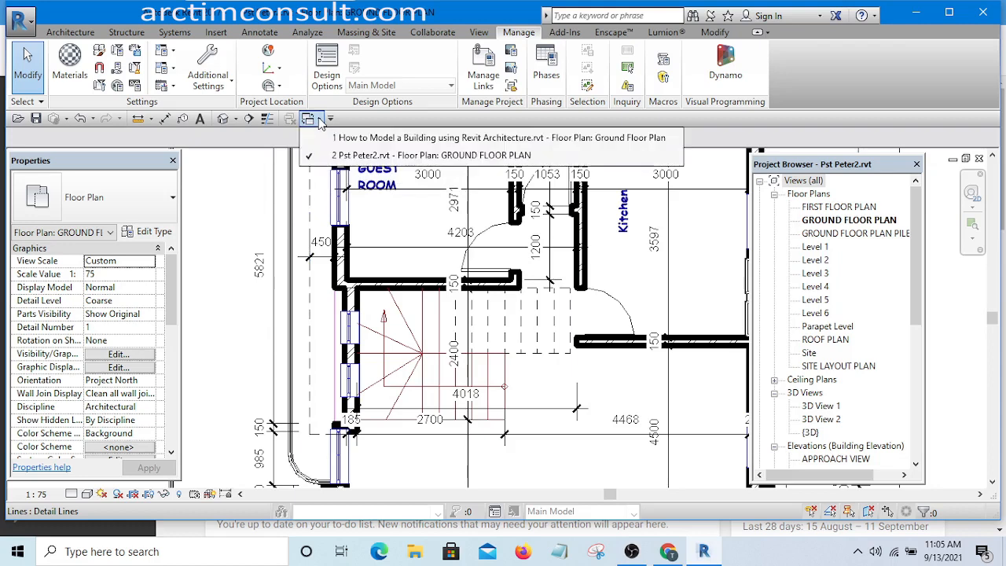
left_click(412, 139)
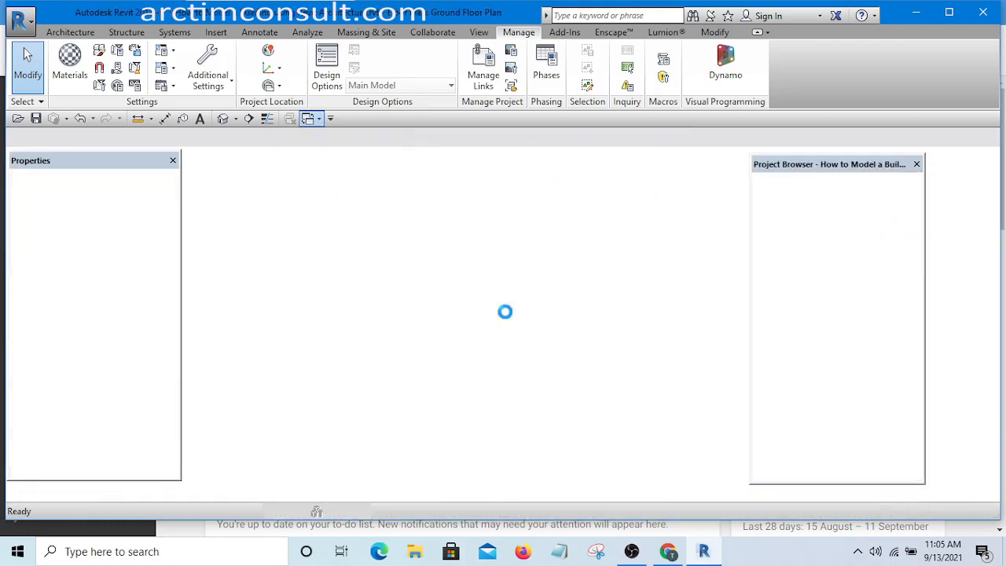
scroll(494, 367, "up", 5)
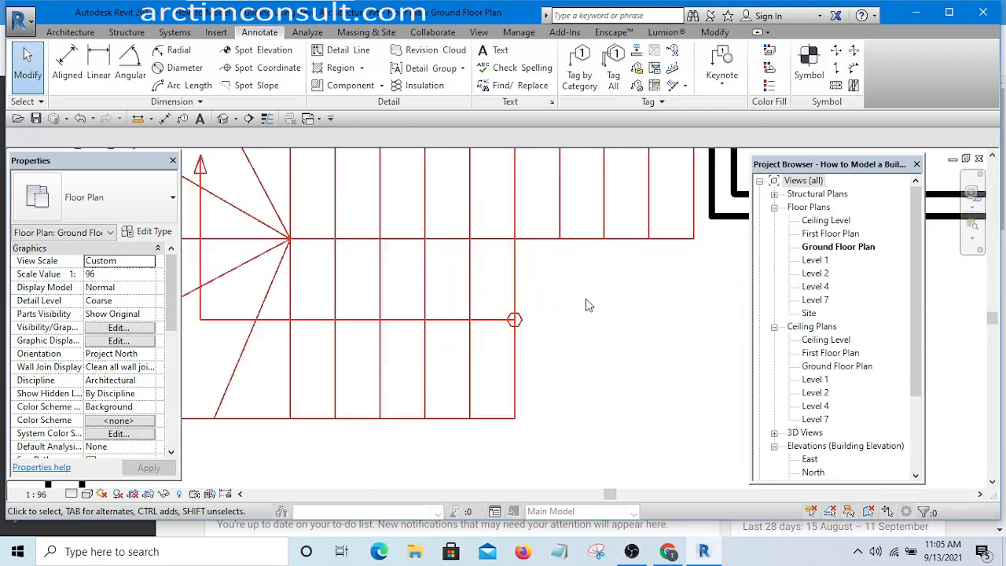
scroll(493, 354, "down", 5)
scroll(501, 270, "up", 6)
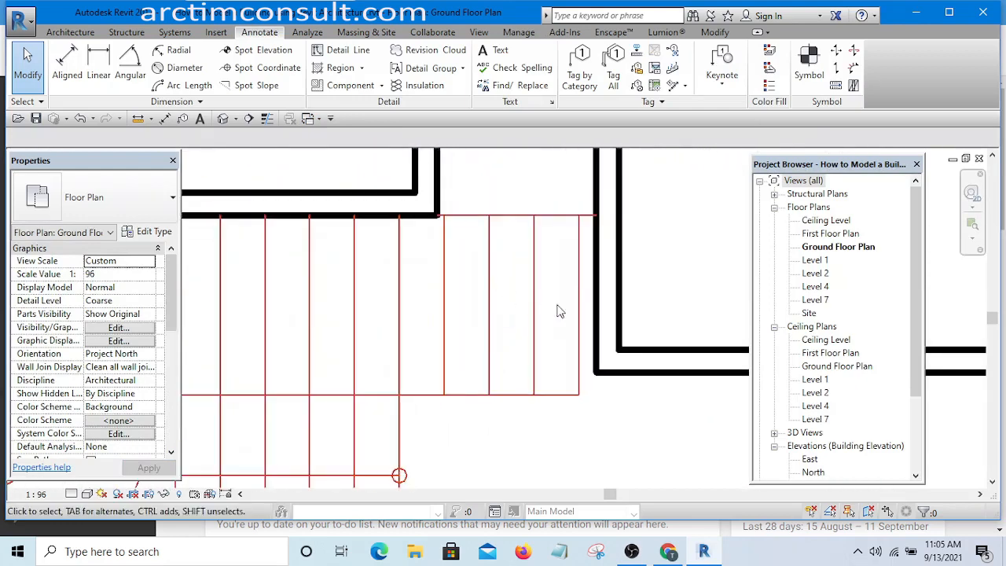
left_click_drag(586, 251, 471, 308)
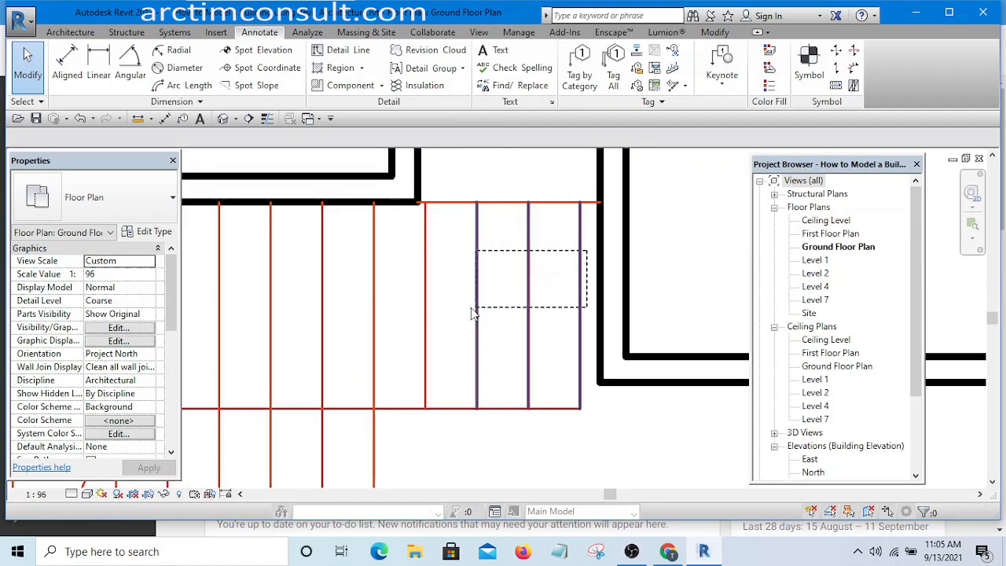
left_click_drag(393, 315, 394, 318)
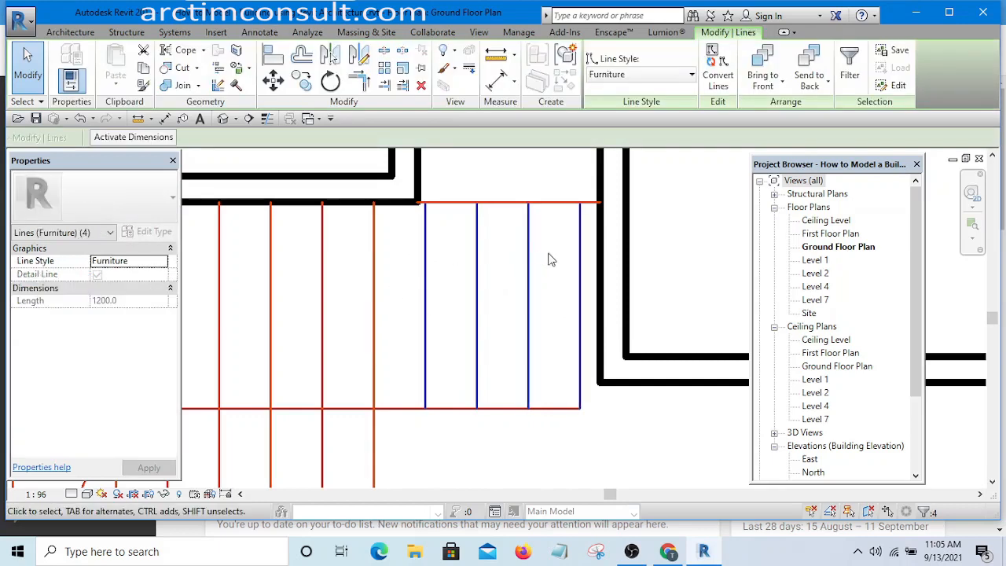
left_click(626, 78)
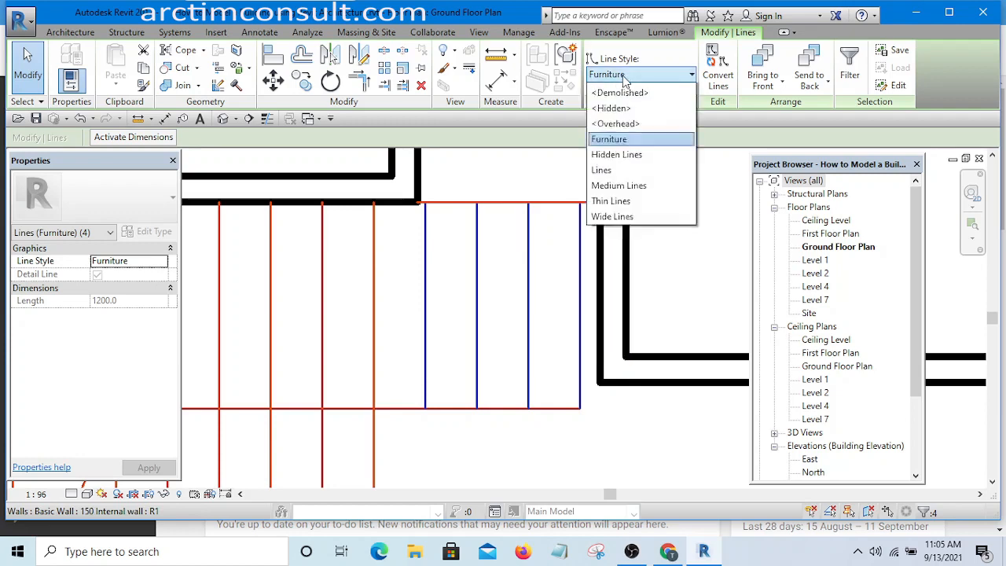
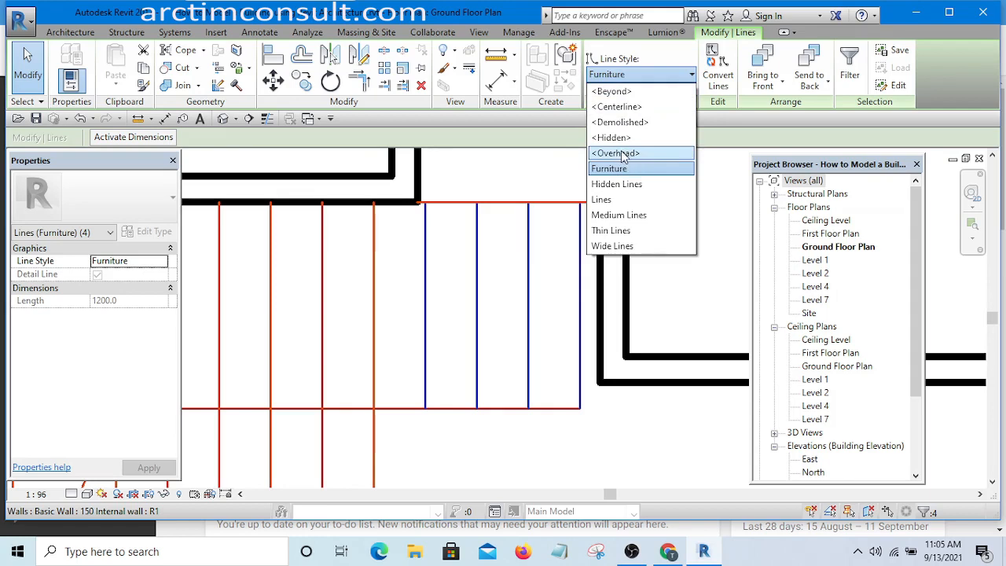
left_click(621, 154)
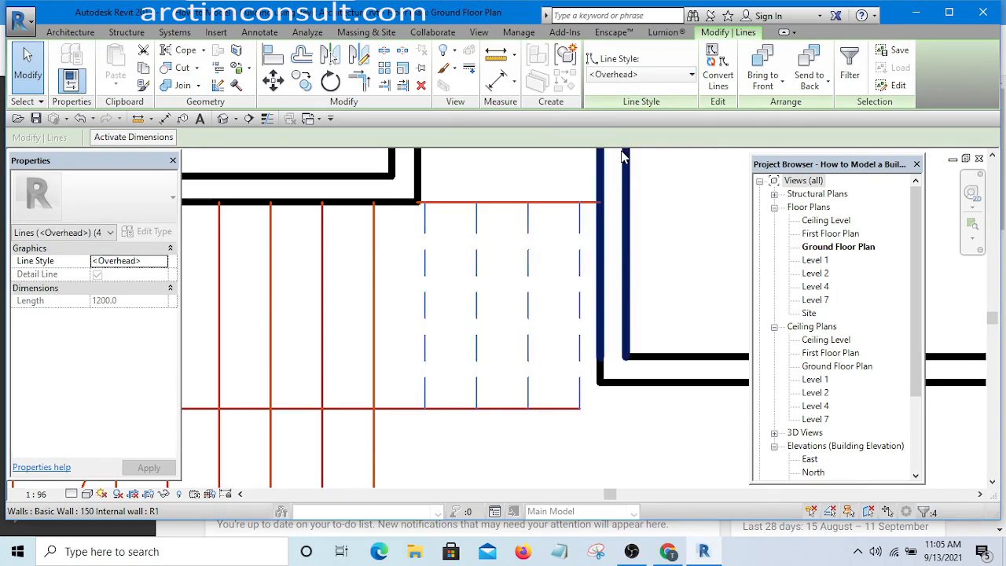
Set the horizontal line along the upper ends of the four overhead treads to the <Overhead> line style
scroll(499, 220, "up", 3)
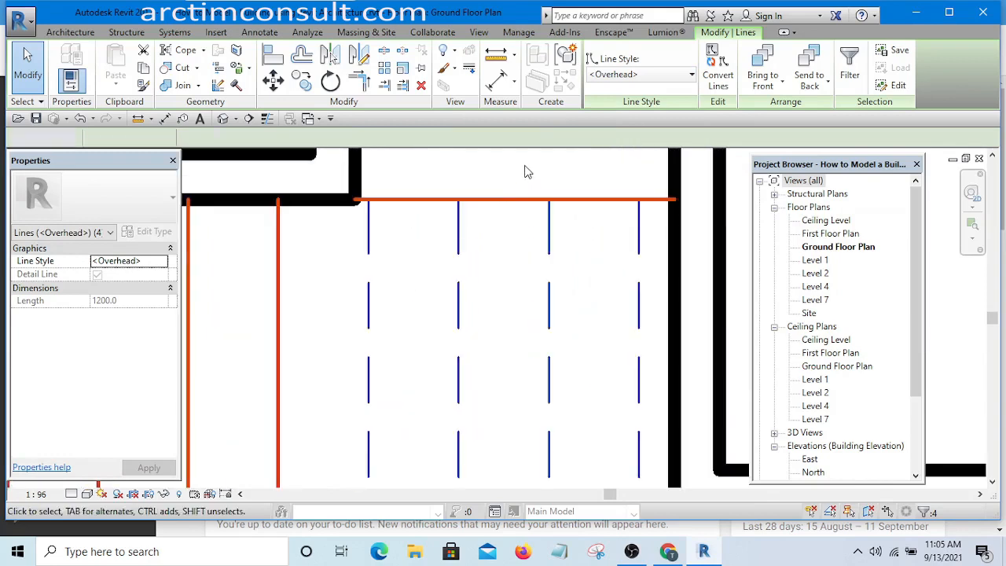
left_click_drag(526, 164, 493, 253)
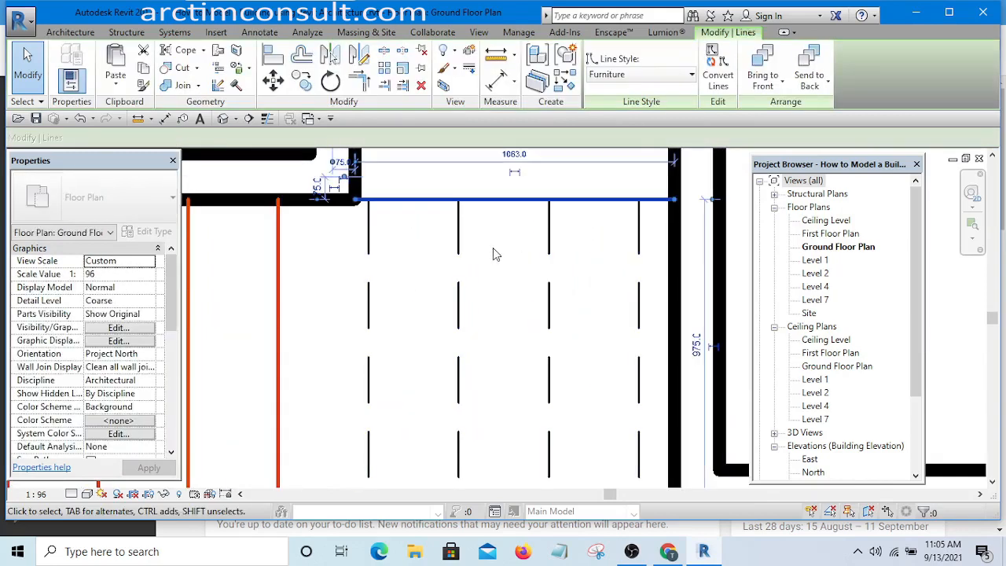
left_click(638, 74)
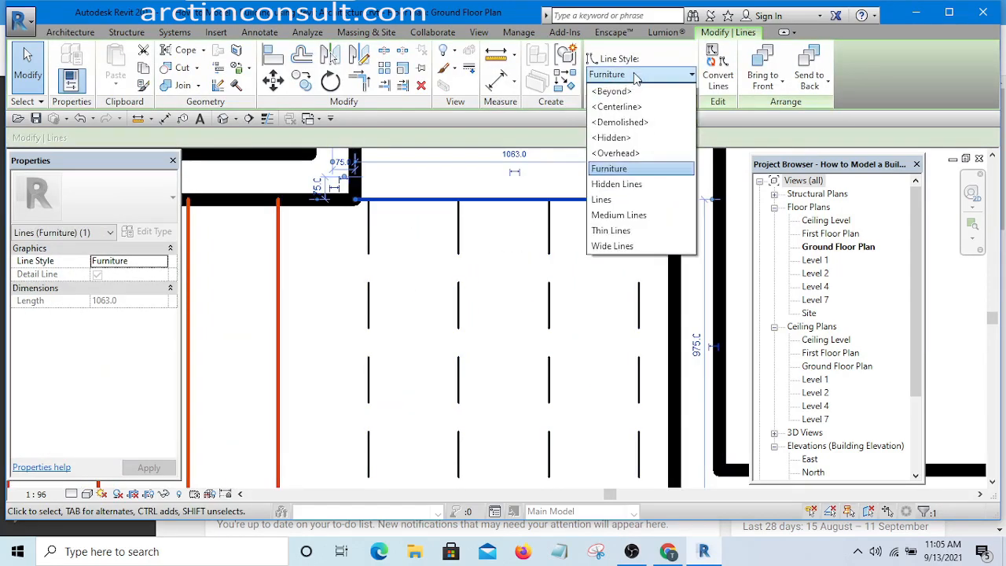
left_click(631, 153)
scroll(561, 257, "down", 4)
left_click(549, 242)
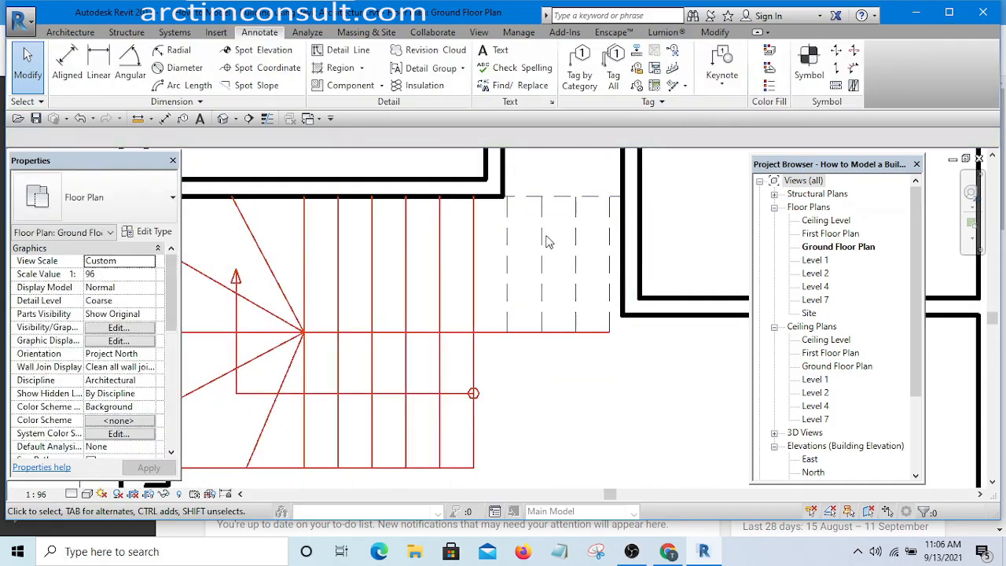
scroll(549, 242, "up", 3)
left_click_drag(526, 228, 306, 272)
scroll(306, 270, "down", 3)
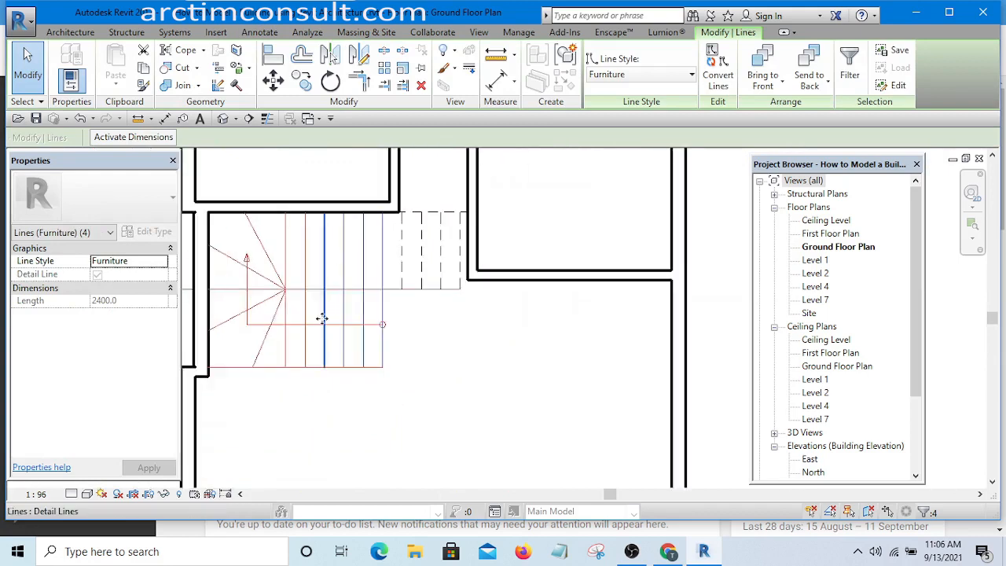
scroll(323, 359, "up", 2)
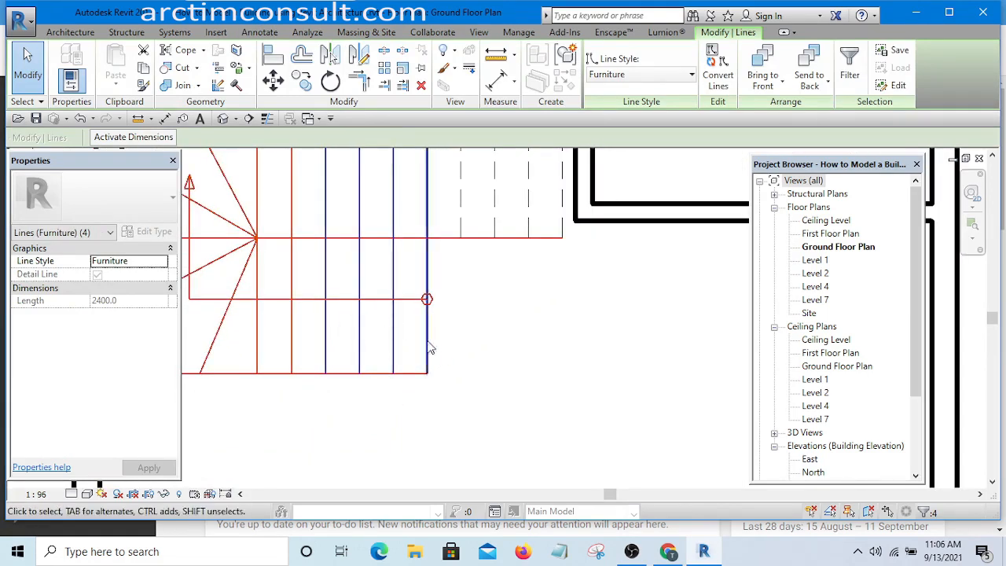
scroll(467, 355, "down", 3)
scroll(401, 314, "up", 4)
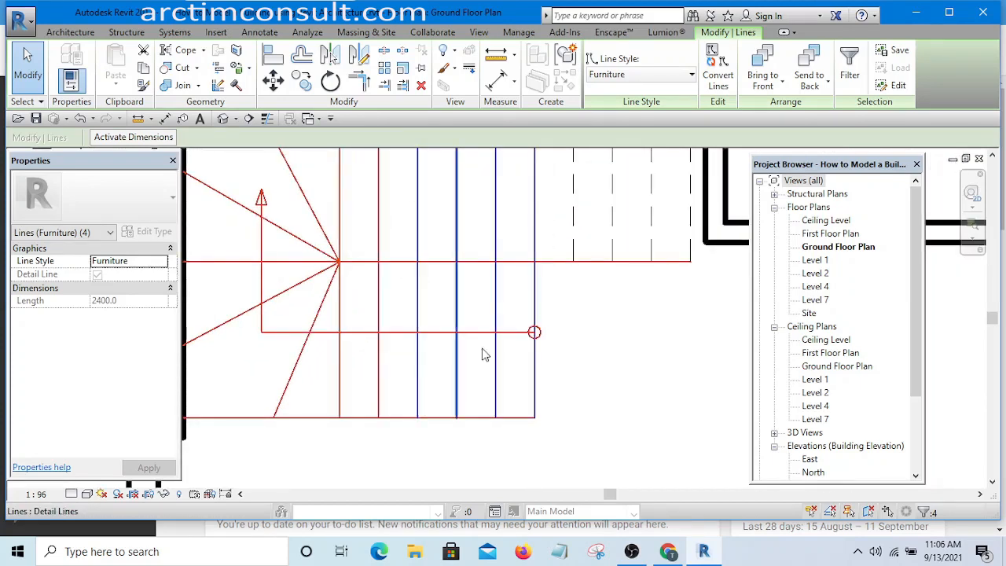
scroll(539, 336, "down", 2)
left_click(559, 341)
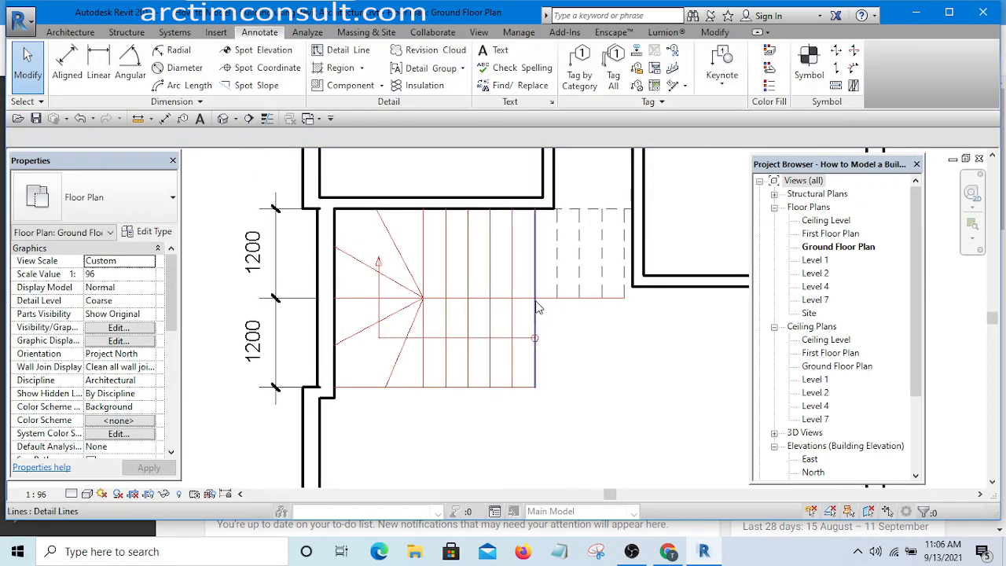
scroll(540, 310, "up", 3)
scroll(551, 326, "down", 2)
scroll(515, 340, "up", 3)
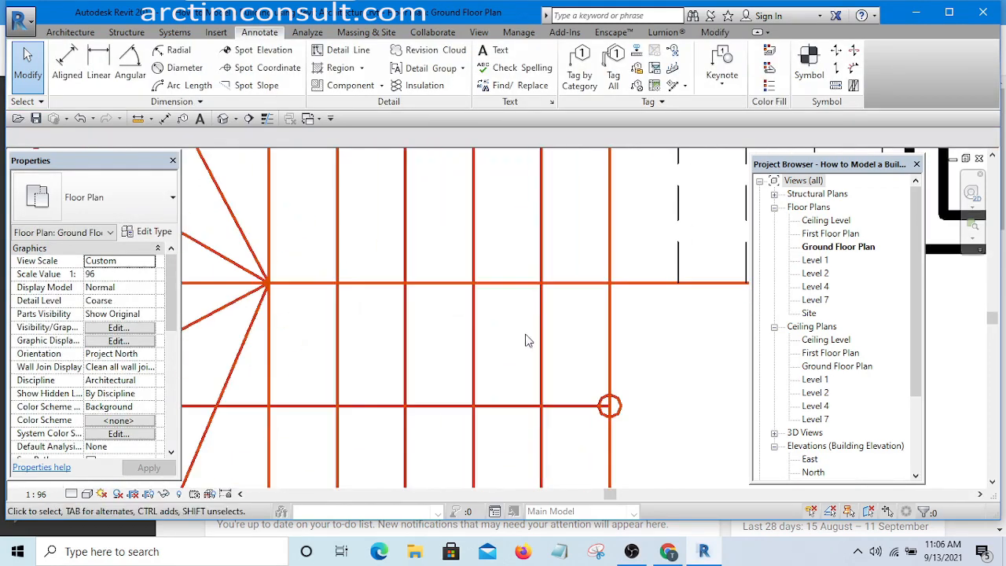
scroll(525, 341, "down", 2)
scroll(425, 314, "up", 1)
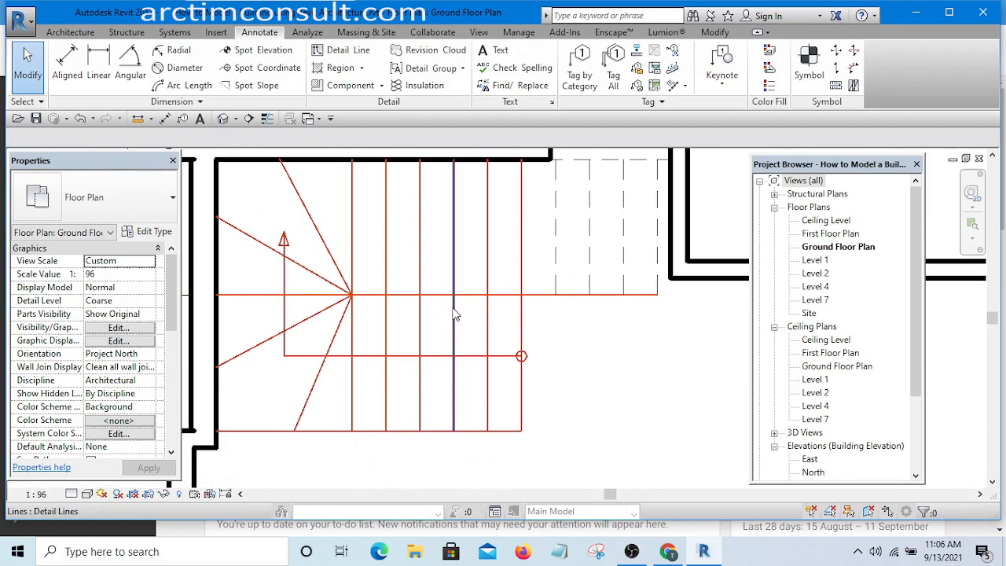
scroll(456, 307, "up", 3)
scroll(495, 319, "down", 1)
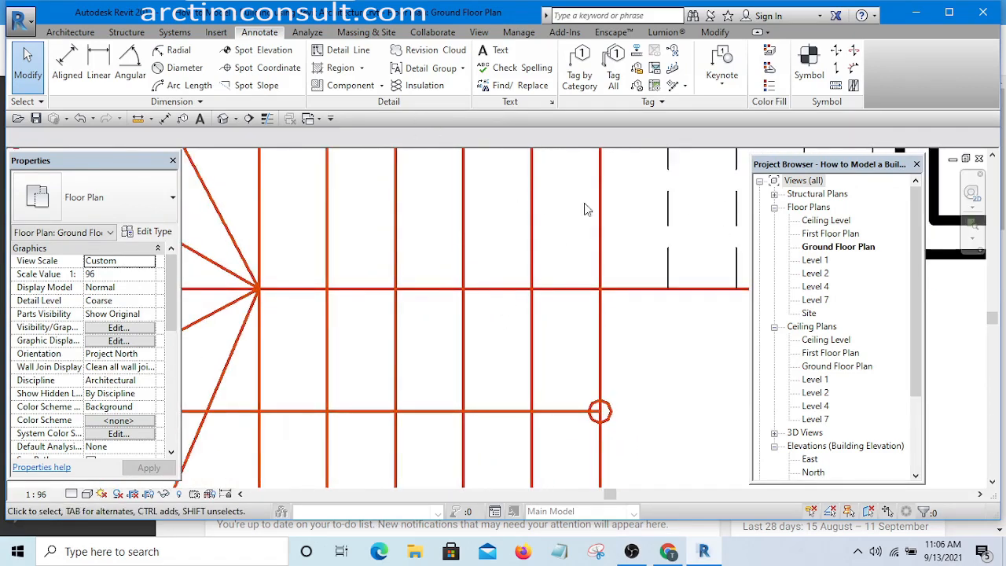
left_click(715, 32)
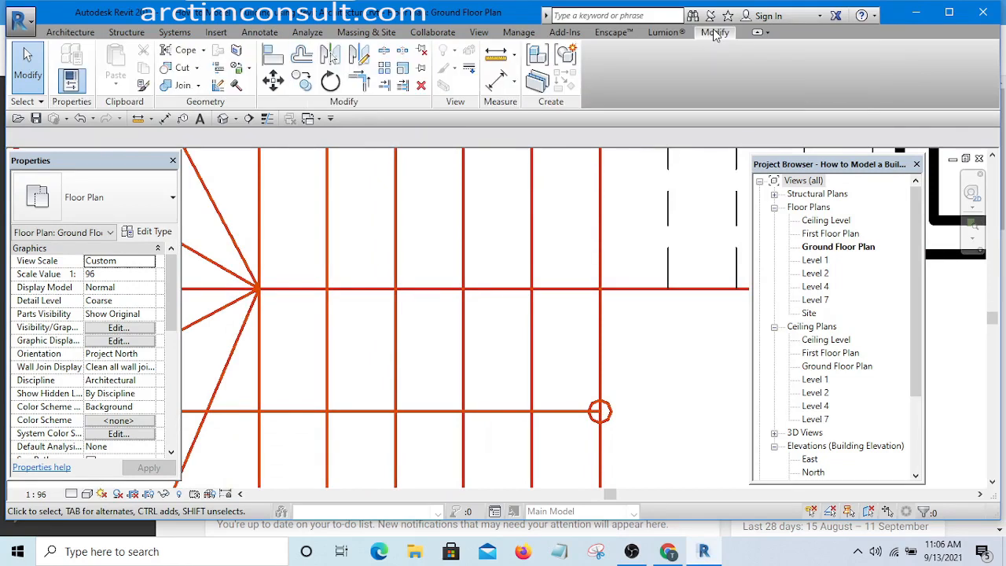
left_click(403, 52)
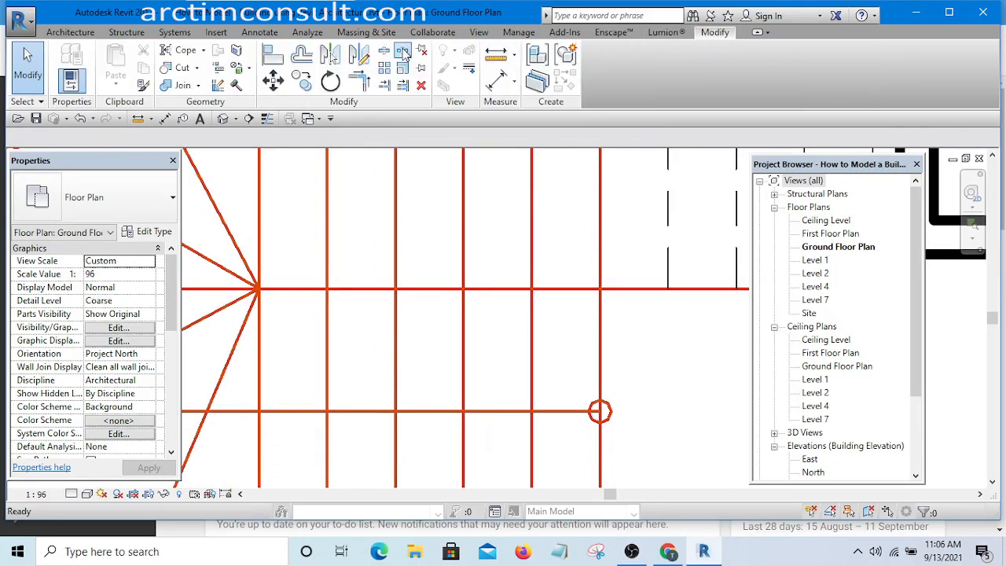
scroll(614, 312, "up", 6)
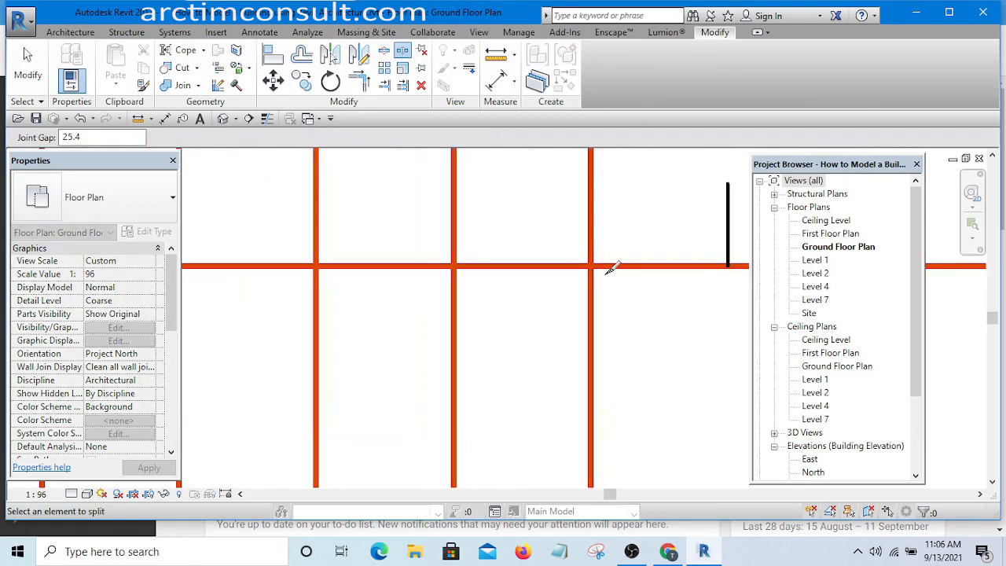
scroll(578, 248, "down", 4)
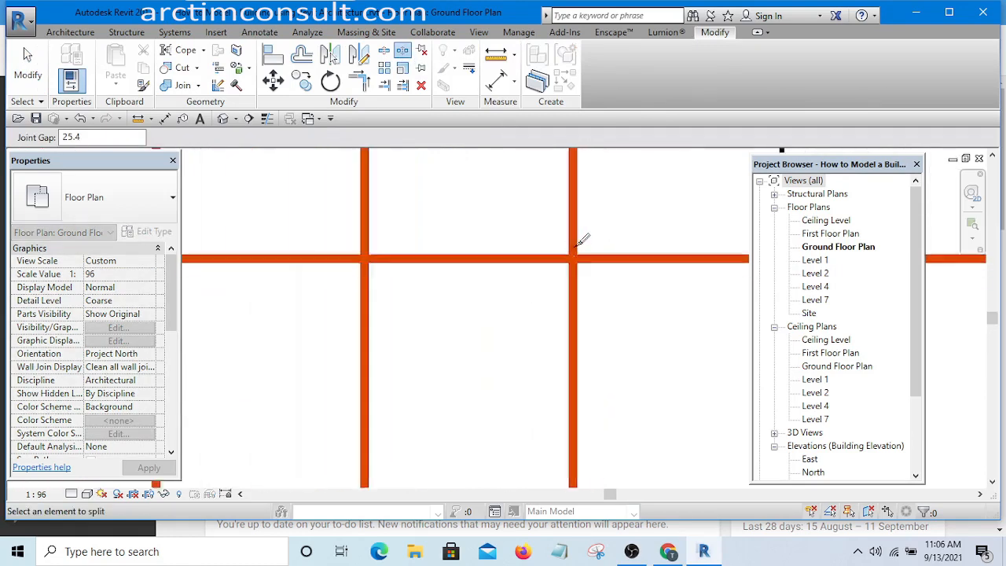
key("Escape")
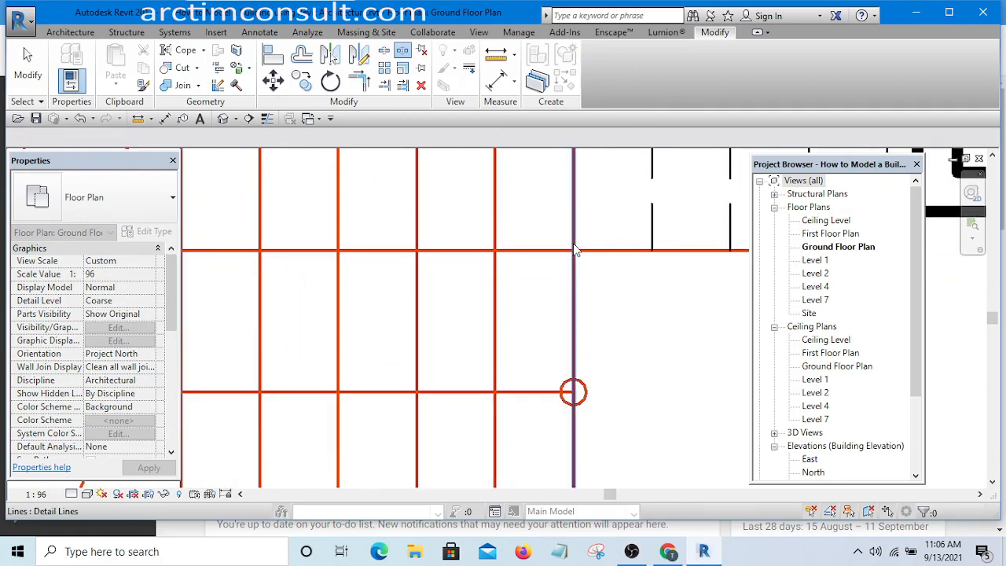
scroll(564, 250, "up", 4)
scroll(565, 253, "up", 1)
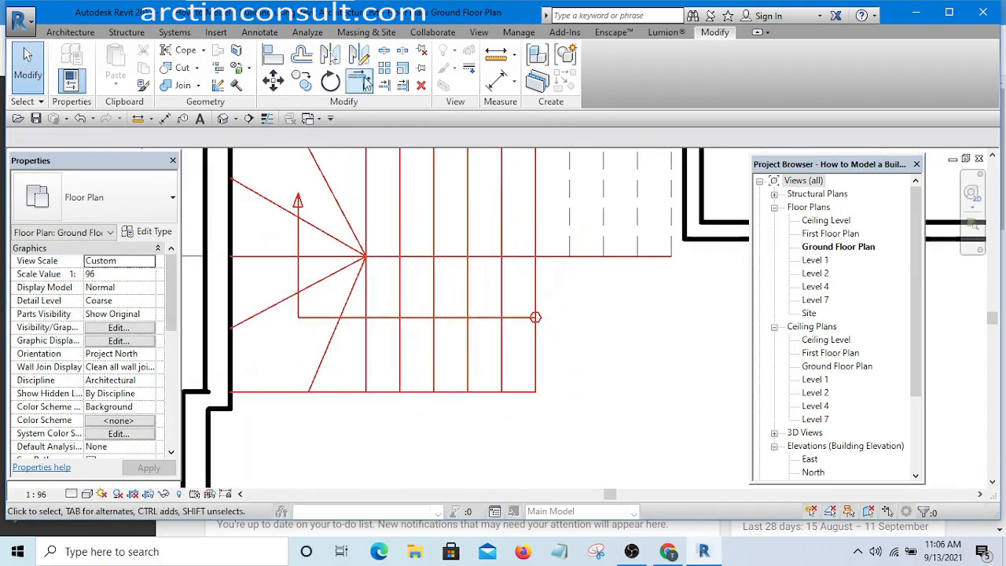
left_click(401, 51)
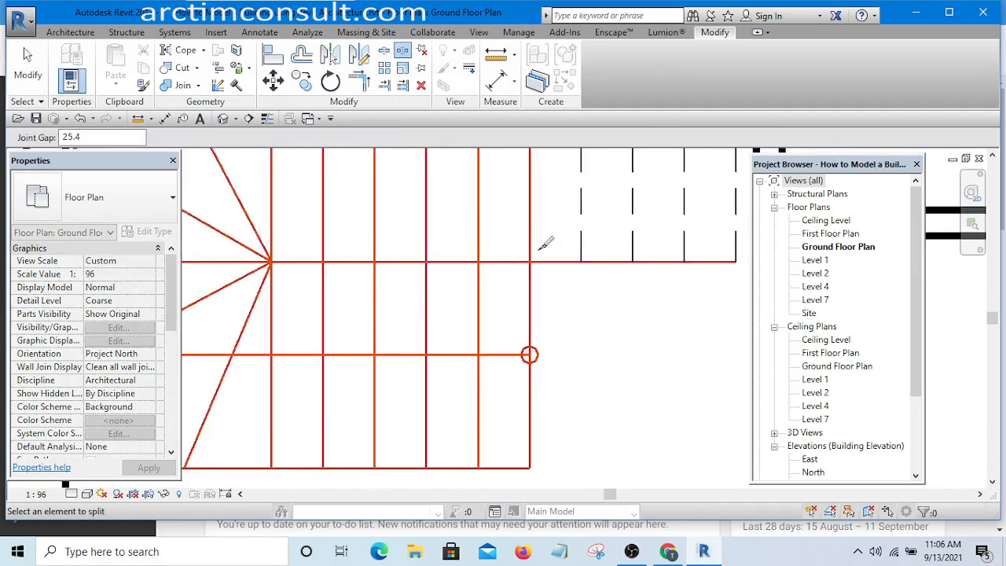
scroll(535, 250, "up", 2)
key("Escape")
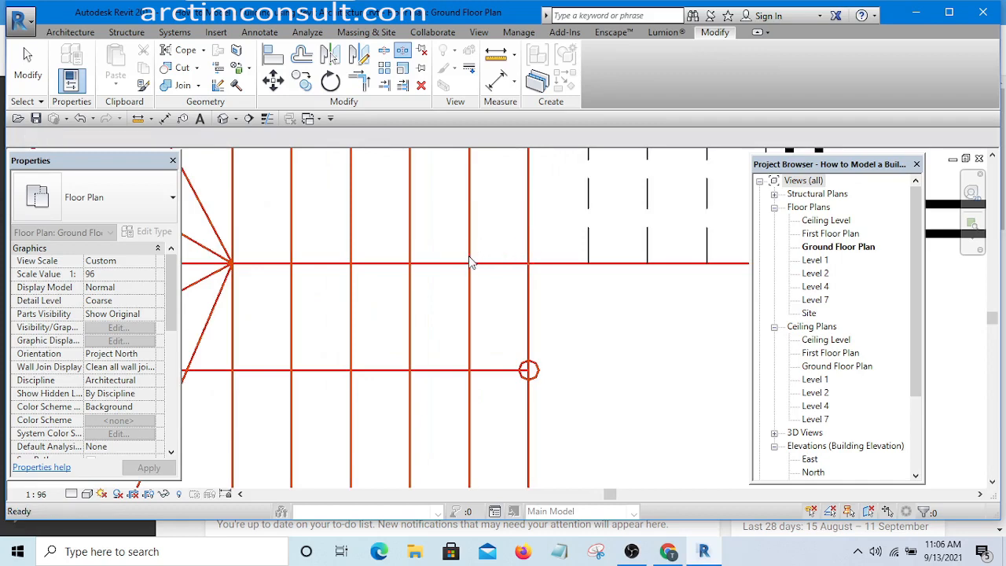
Split the five full-height tread lines east of the winder centre where they cross the horizontal line between the two flights
scroll(459, 235, "down", 4)
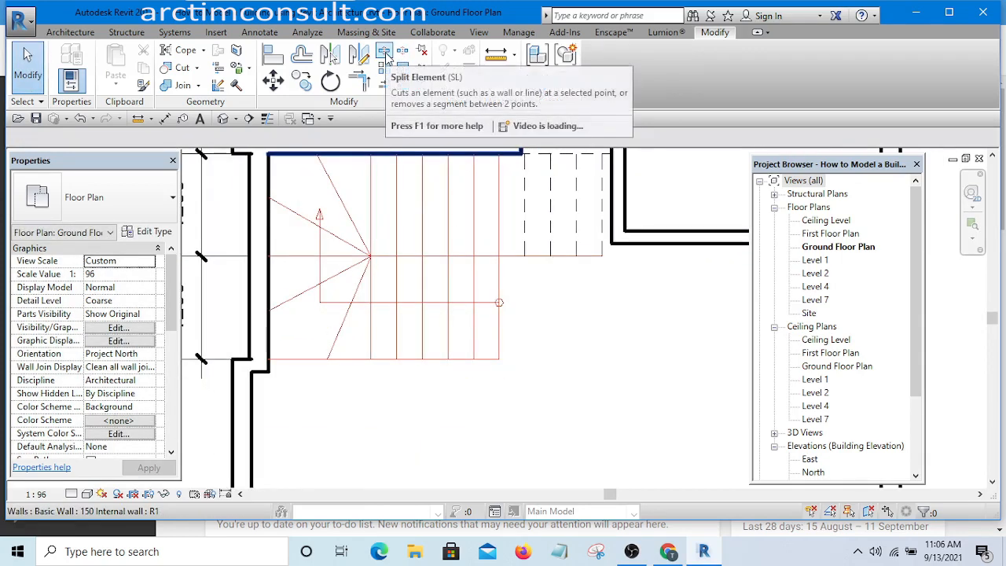
left_click(385, 52)
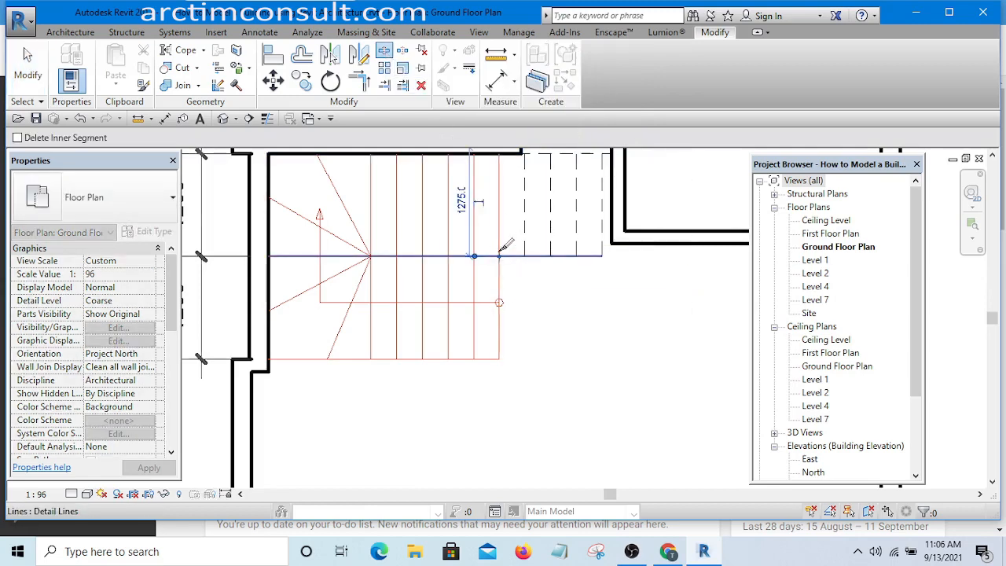
scroll(506, 248, "up", 6)
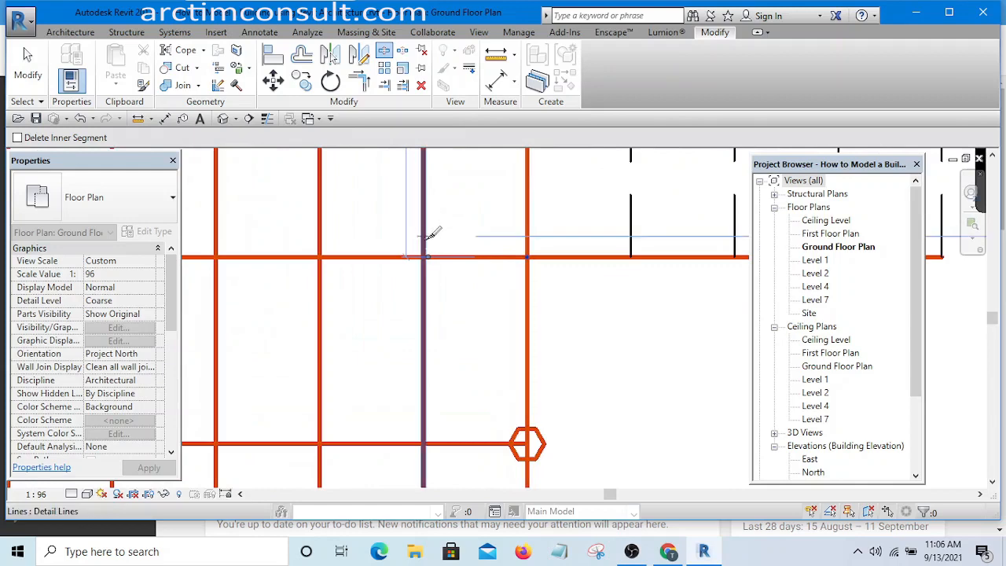
scroll(465, 239, "down", 3)
scroll(469, 248, "up", 2)
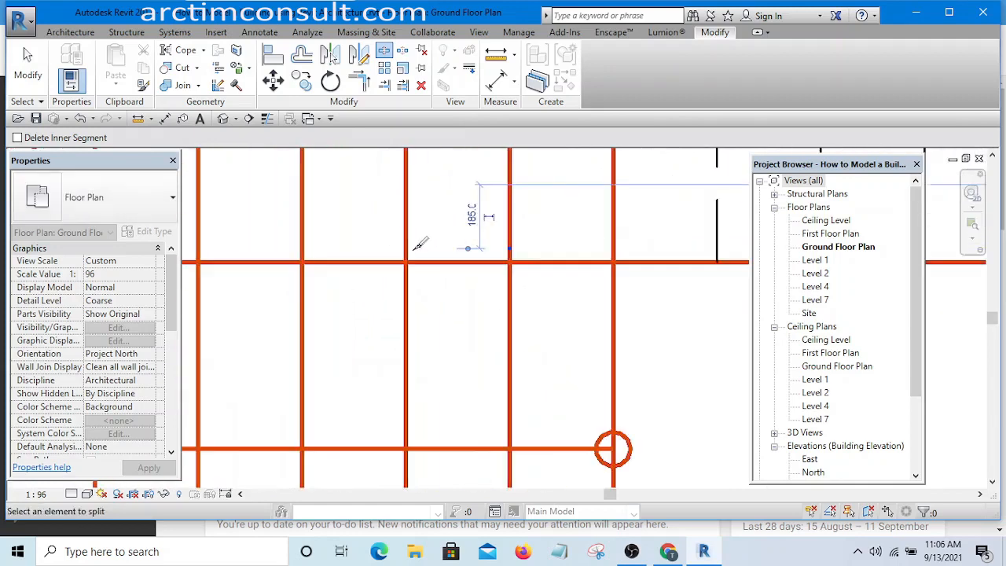
middle_click_drag(432, 253, 465, 256)
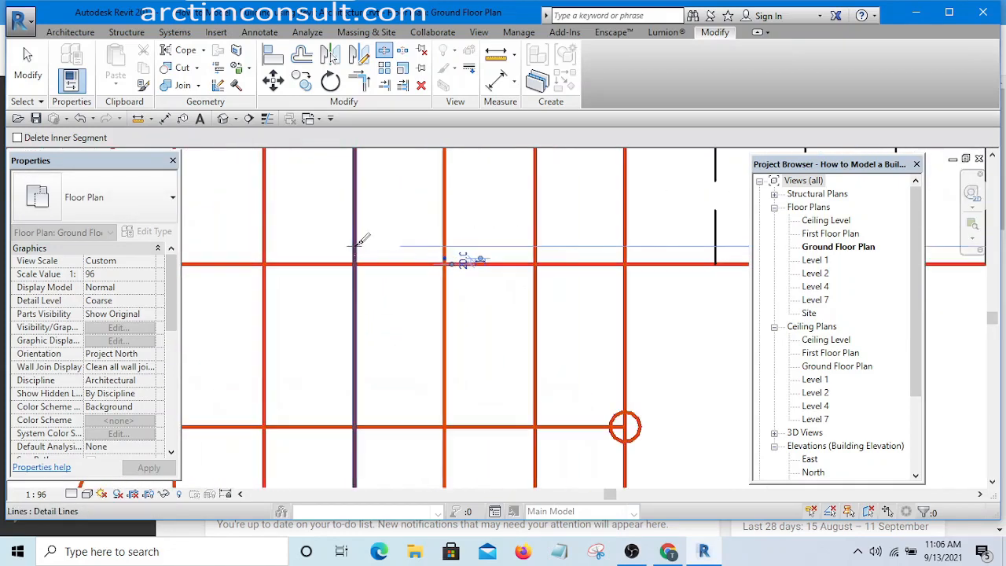
left_click(354, 261)
scroll(363, 251, "down", 3)
scroll(361, 250, "up", 1)
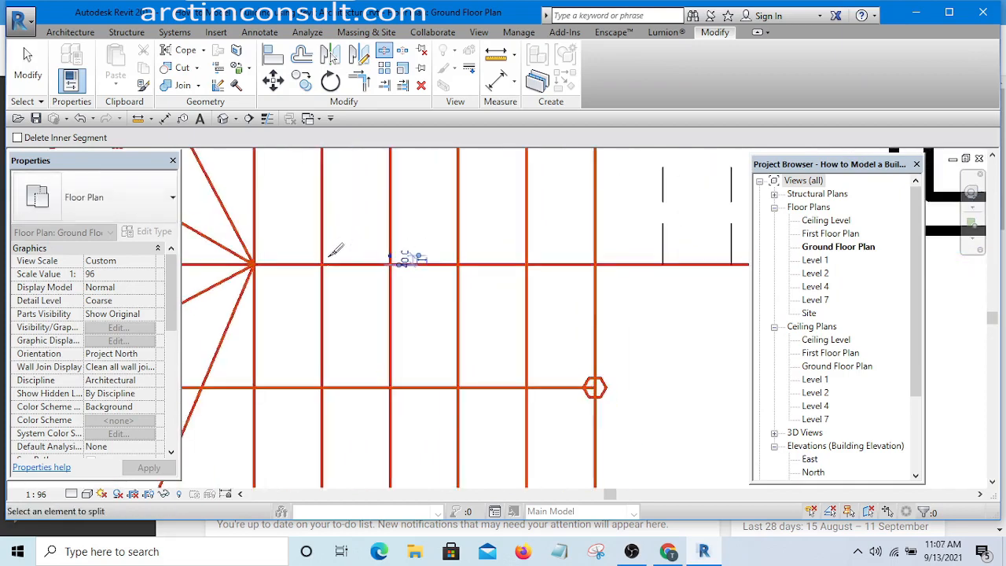
left_click(331, 251)
scroll(424, 255, "down", 3)
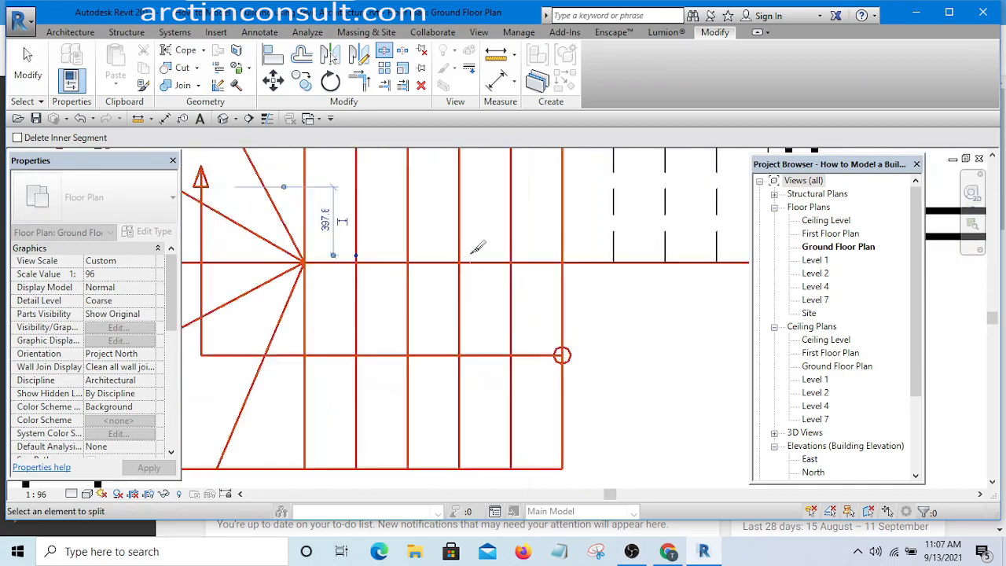
key("Escape")
key("Escape")
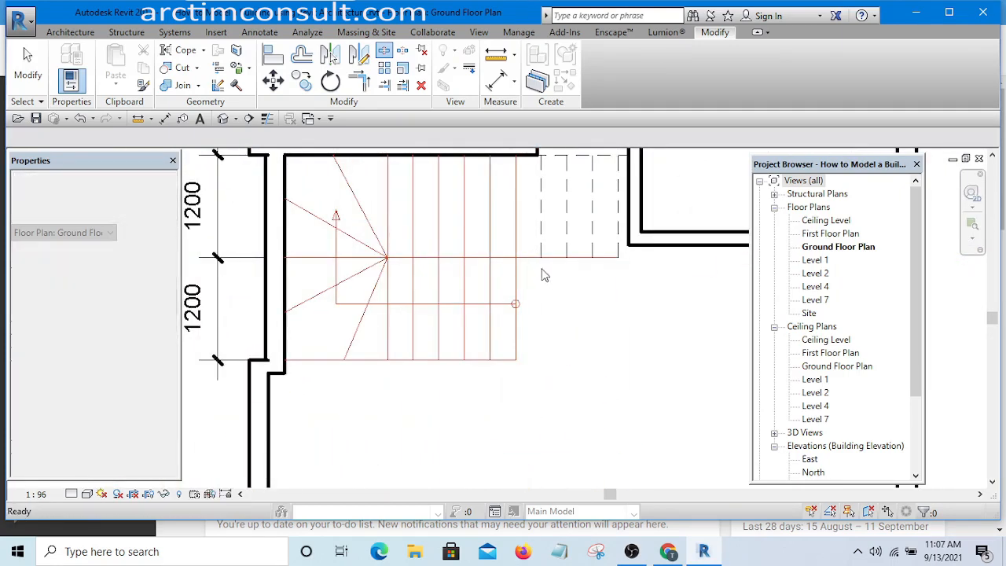
Set the upper-flight segments of the five split tread lines to the <Overhead> line style
scroll(494, 285, "up", 2)
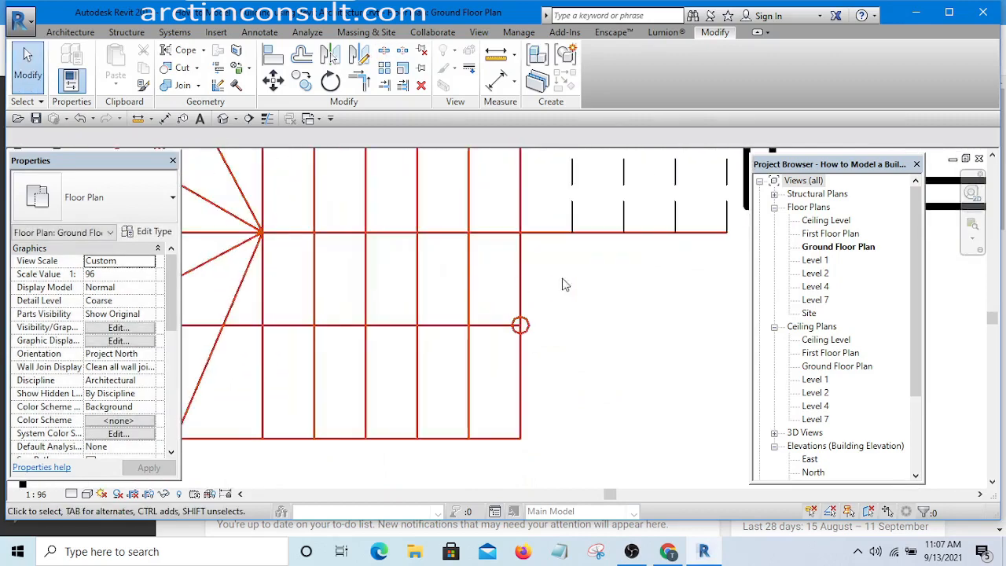
scroll(551, 272, "down", 2)
mouse_move(550, 272)
middle_mouse_down()
mouse_move(535, 268)
mouse_move(553, 263)
middle_mouse_up()
scroll(552, 262, "up", 3)
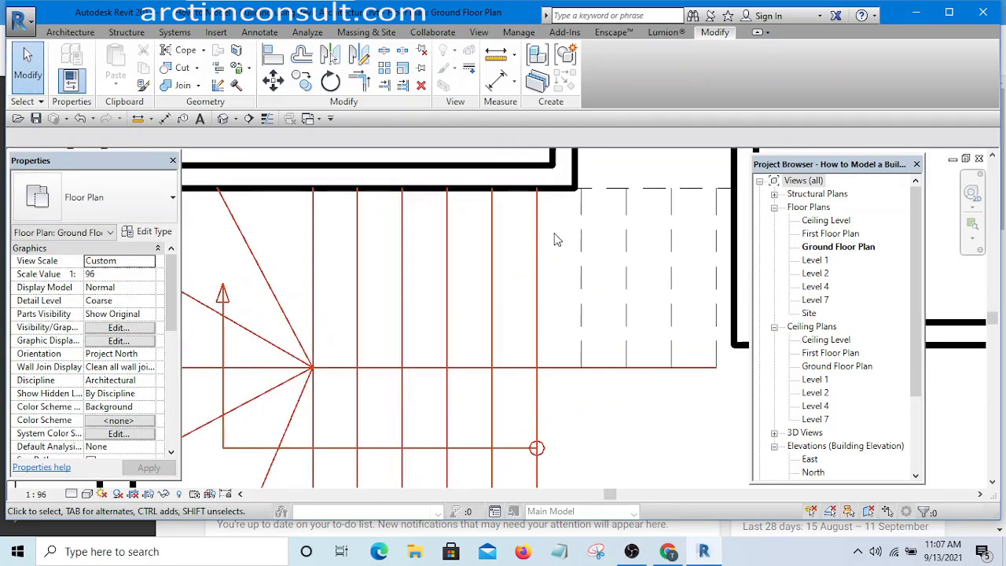
scroll(558, 230, "down", 1)
scroll(563, 268, "up", 2)
scroll(564, 234, "down", 2)
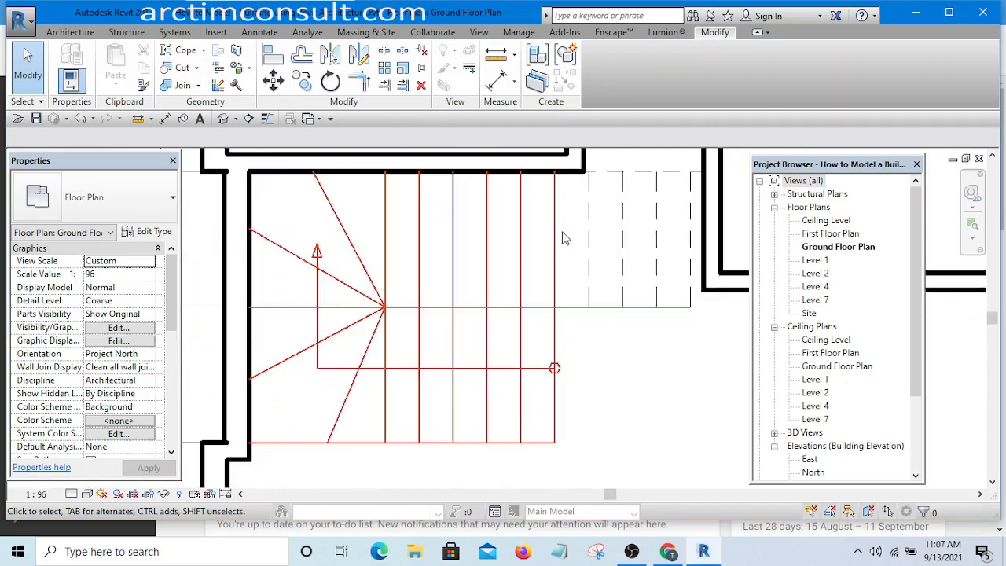
scroll(562, 233, "up", 2)
left_click_drag(573, 200, 326, 268)
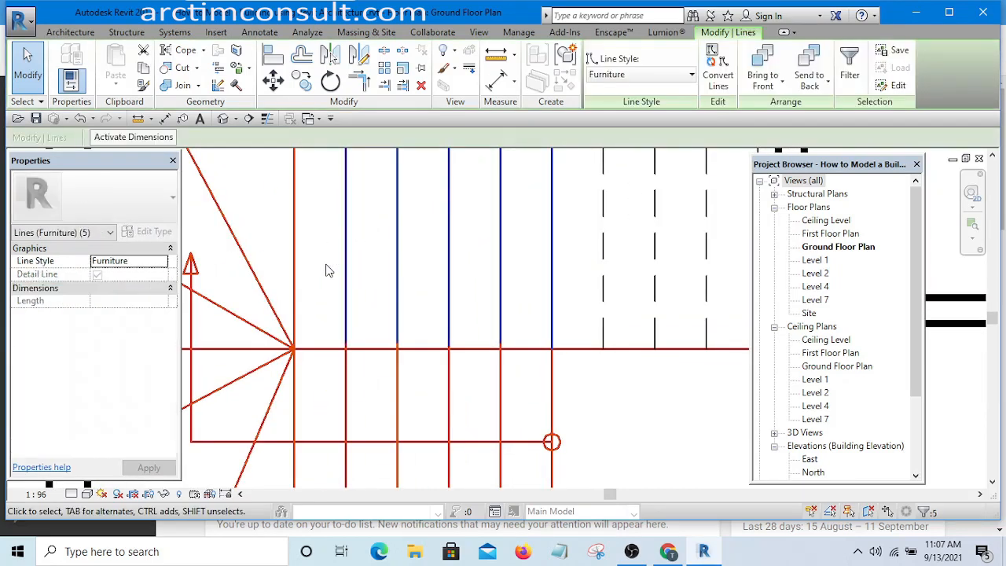
left_click(633, 74)
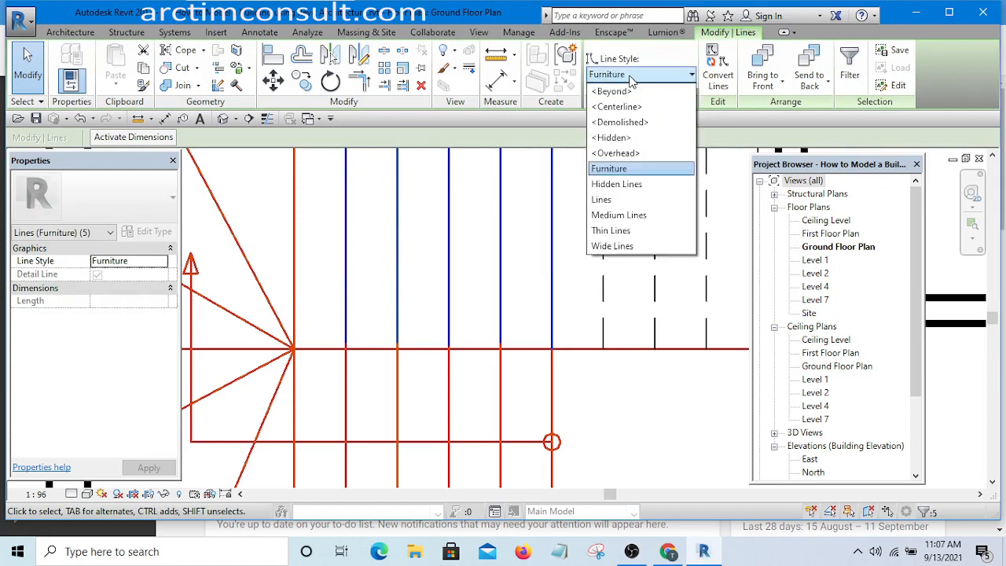
left_click(624, 154)
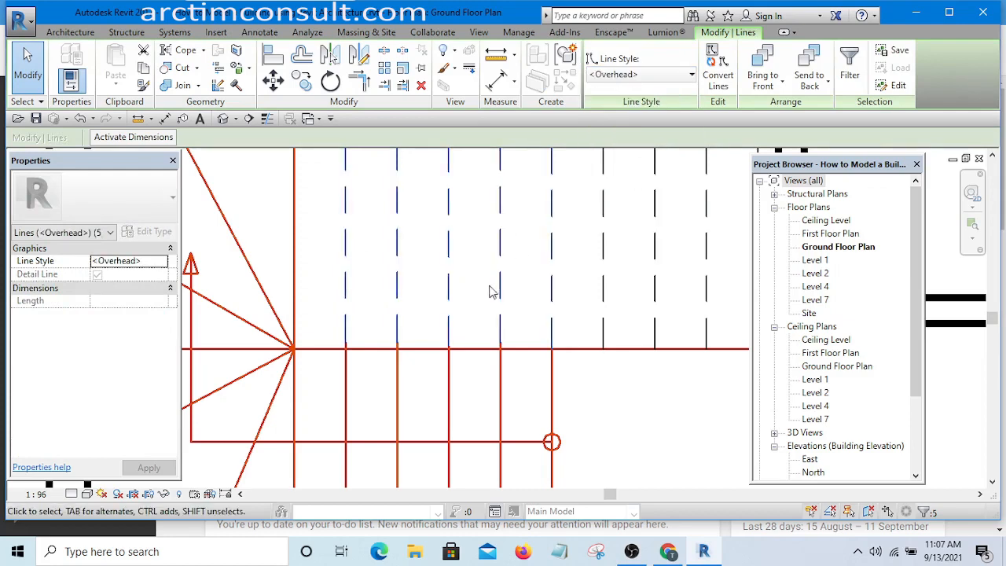
scroll(511, 306, "down", 3)
left_click(563, 342)
Split the horizontal line between the flights just past the lower flight's easternmost tread line
scroll(563, 341, "up", 5)
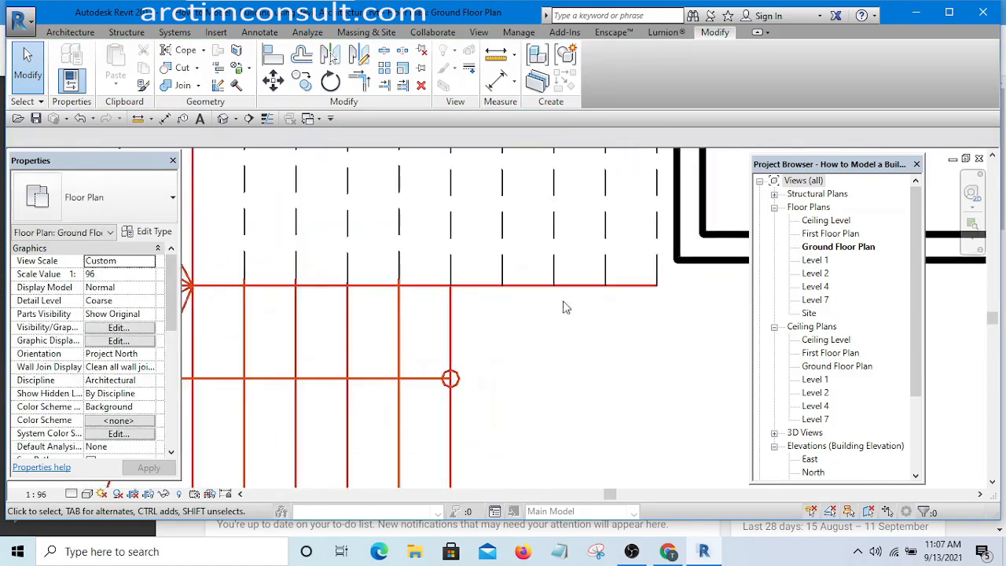
scroll(516, 289, "down", 5)
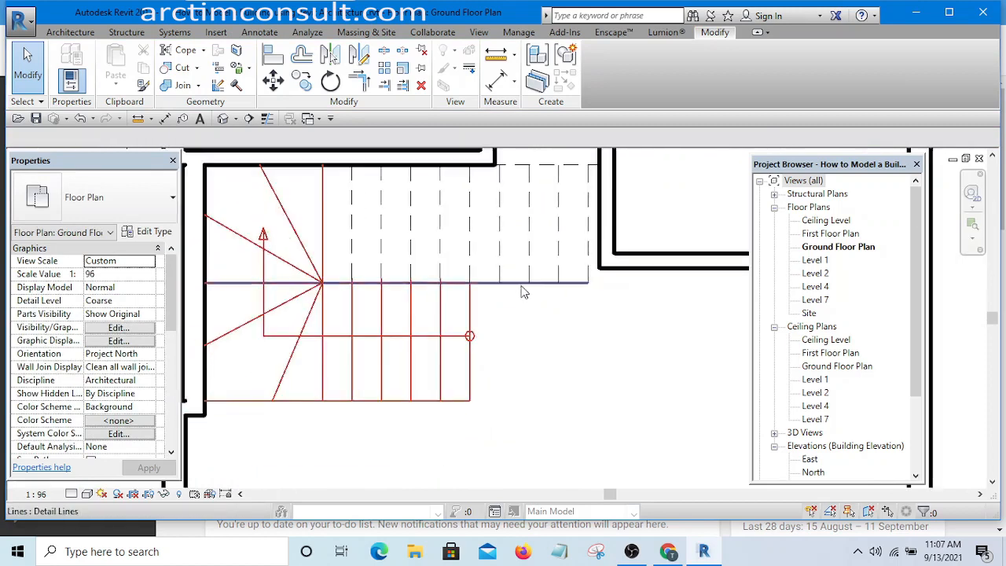
scroll(519, 291, "up", 3)
scroll(513, 301, "up", 1)
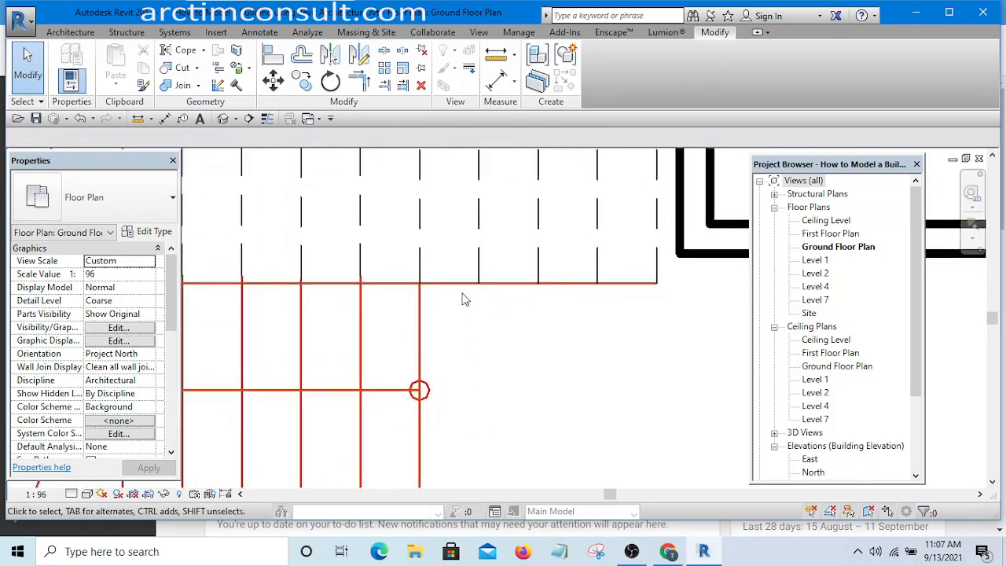
left_click(385, 52)
scroll(440, 274, "up", 3)
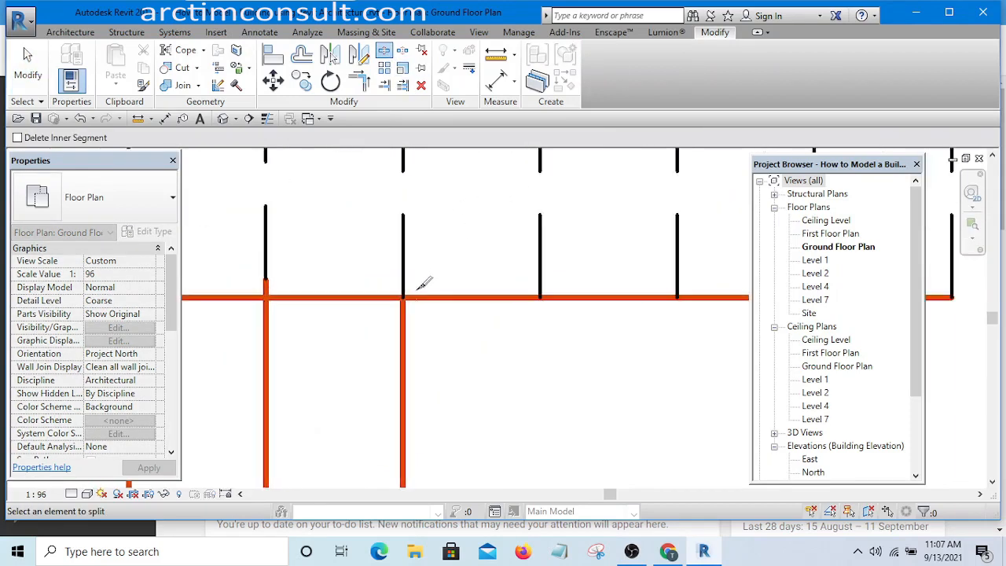
left_click(410, 297)
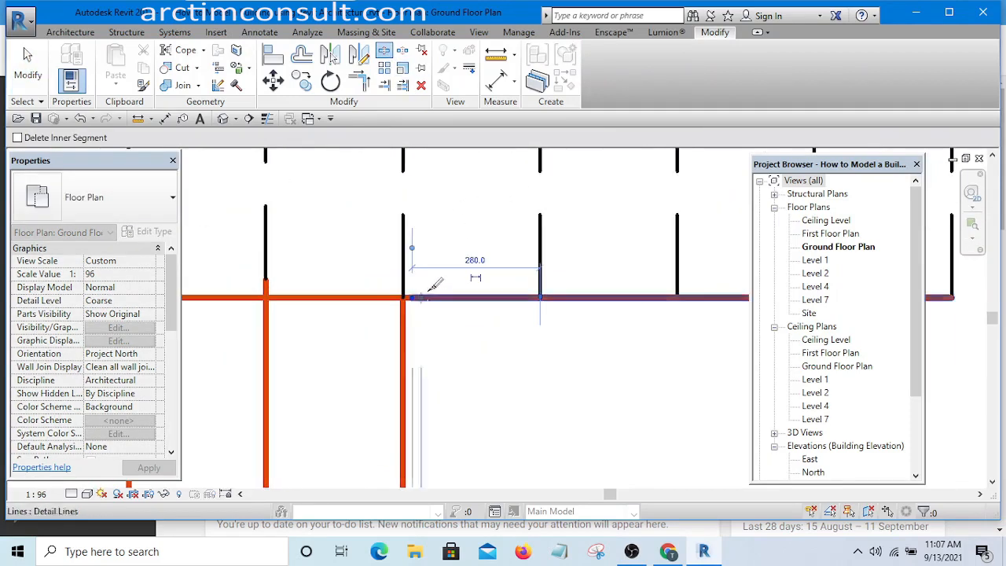
scroll(441, 275, "down", 2)
key("Escape")
scroll(488, 293, "down", 3)
Set the eastern segment of the split line, beneath the four outer overhead treads, to the <Overhead> line style
left_click_drag(582, 327, 543, 278)
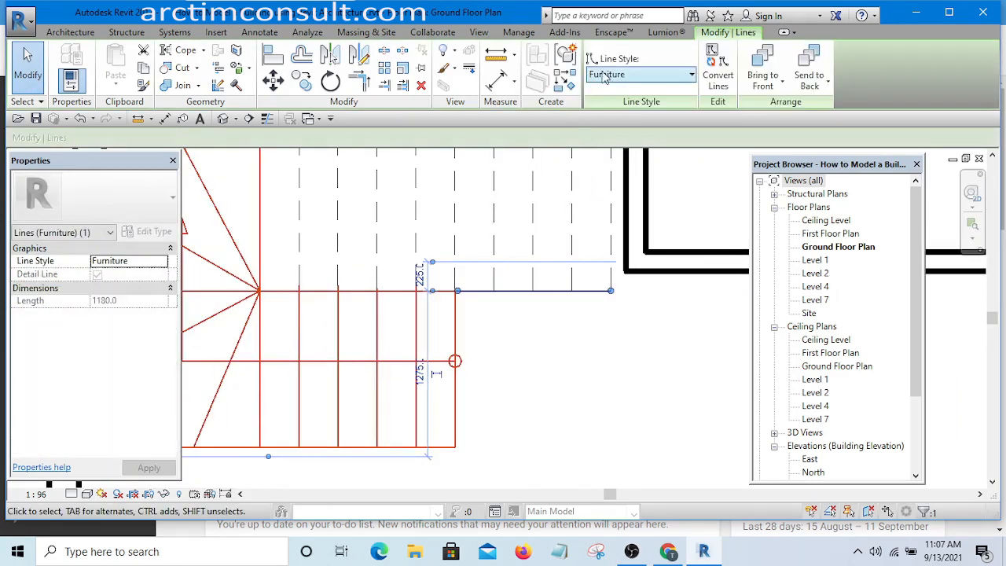
left_click(639, 77)
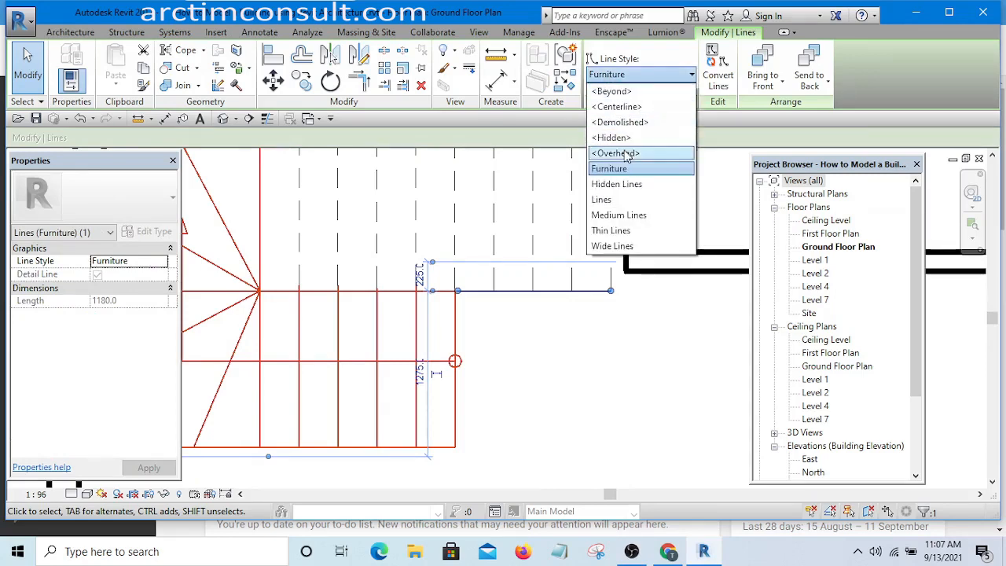
left_click(626, 154)
left_click(569, 335)
Examine the junctions where the dashed overhead treads meet the lower flight's lines, and the upper flight as a whole
scroll(494, 254, "up", 5)
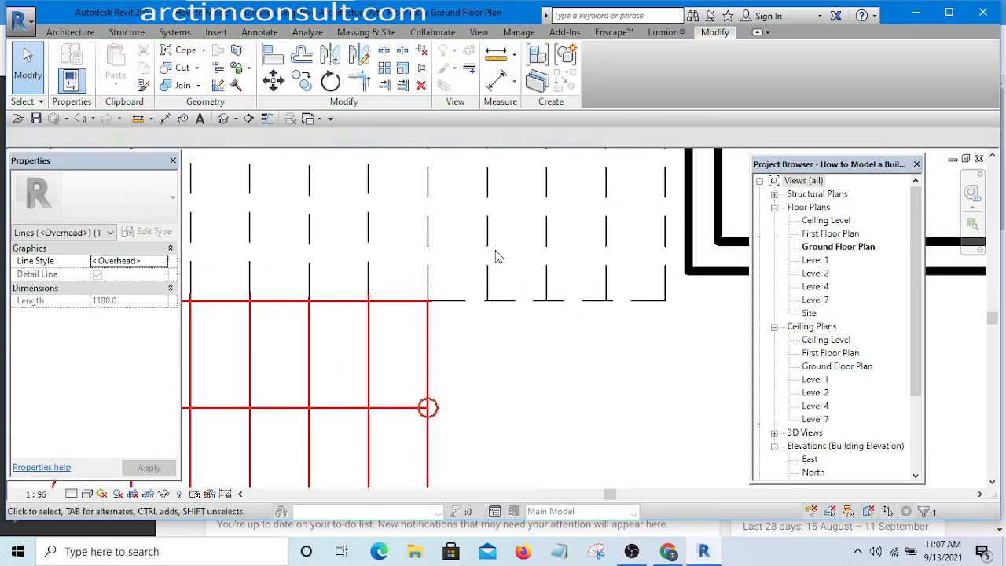
scroll(440, 315, "up", 5)
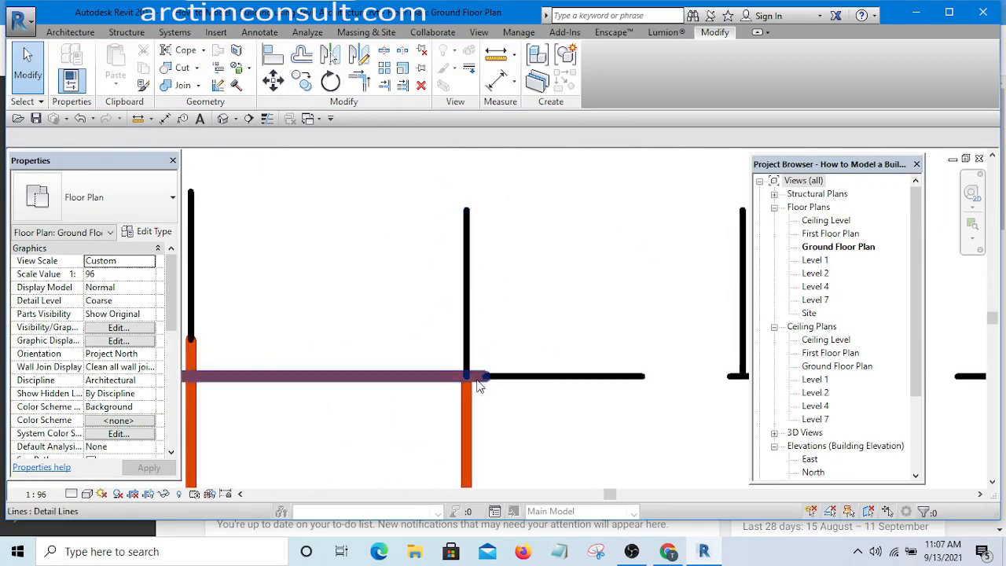
scroll(460, 314, "down", 3)
scroll(469, 346, "up", 2)
scroll(469, 345, "up", 1)
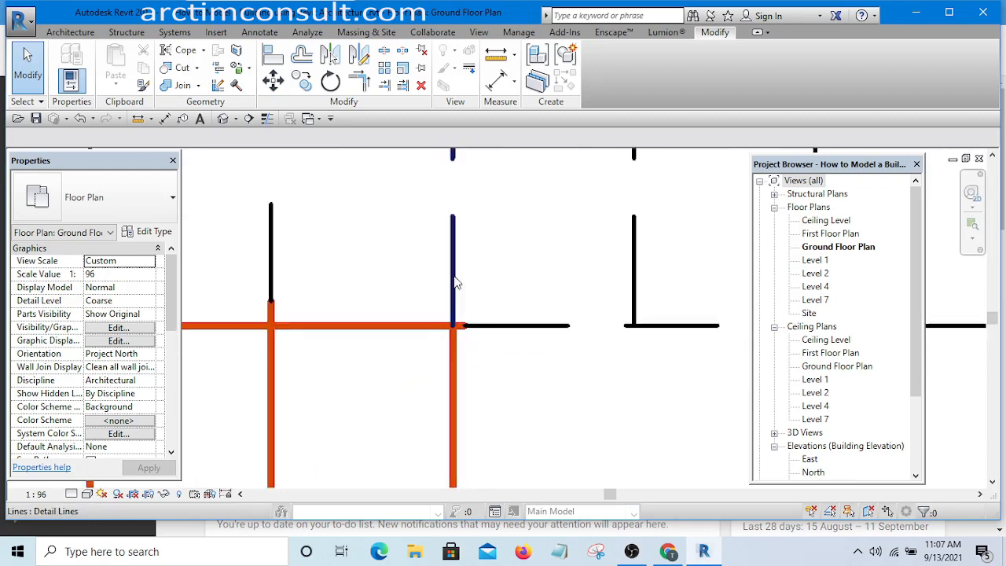
scroll(474, 283, "up", 4)
scroll(472, 254, "up", 3)
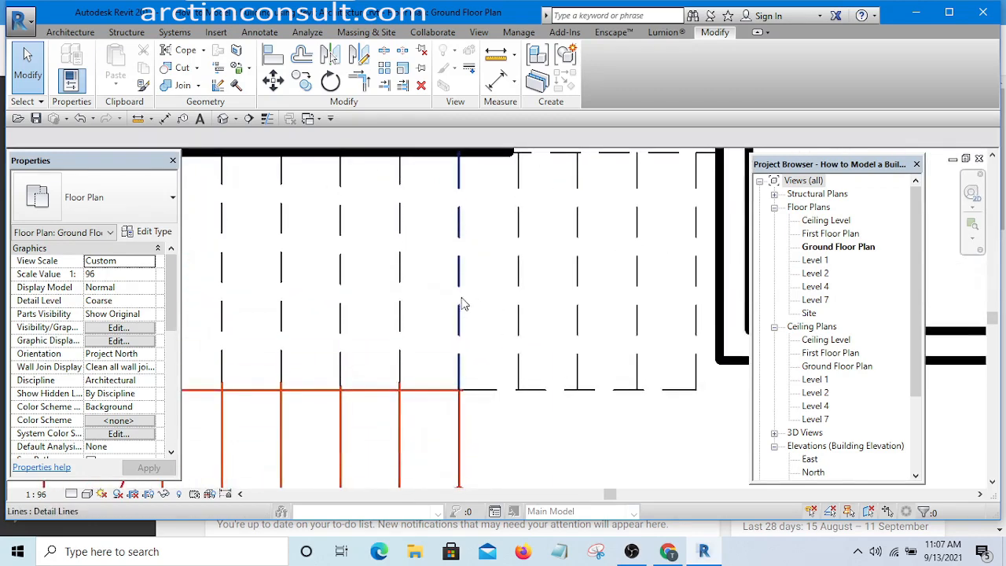
scroll(461, 298, "down", 3)
scroll(462, 287, "up", 4)
scroll(462, 287, "down", 4)
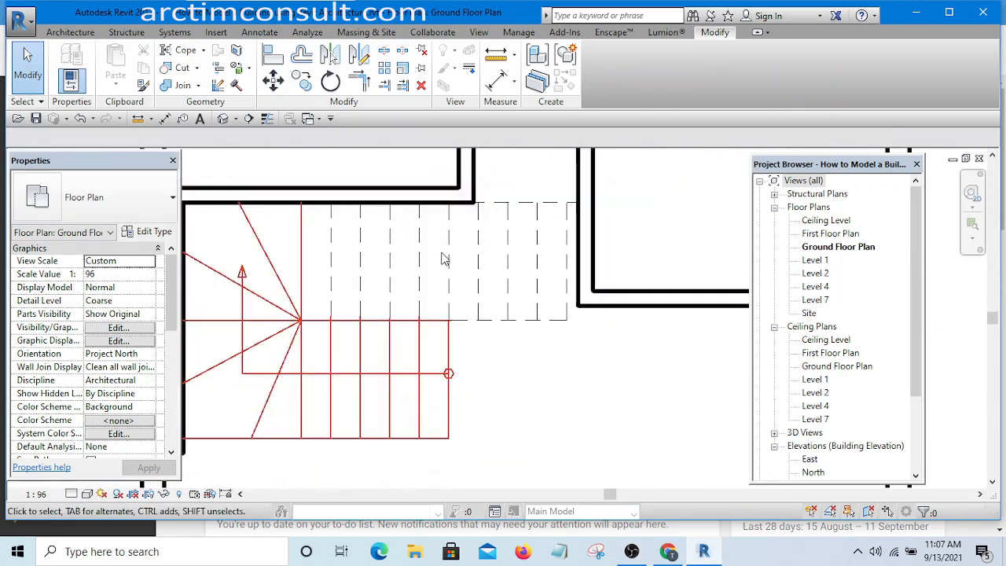
scroll(277, 281, "up", 2)
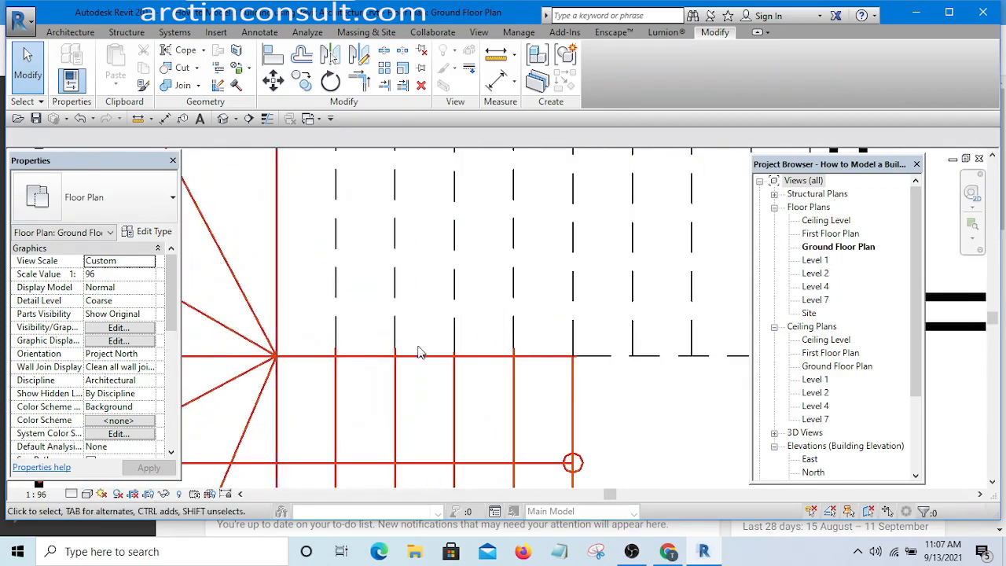
scroll(406, 312, "up", 1)
scroll(385, 282, "up", 2)
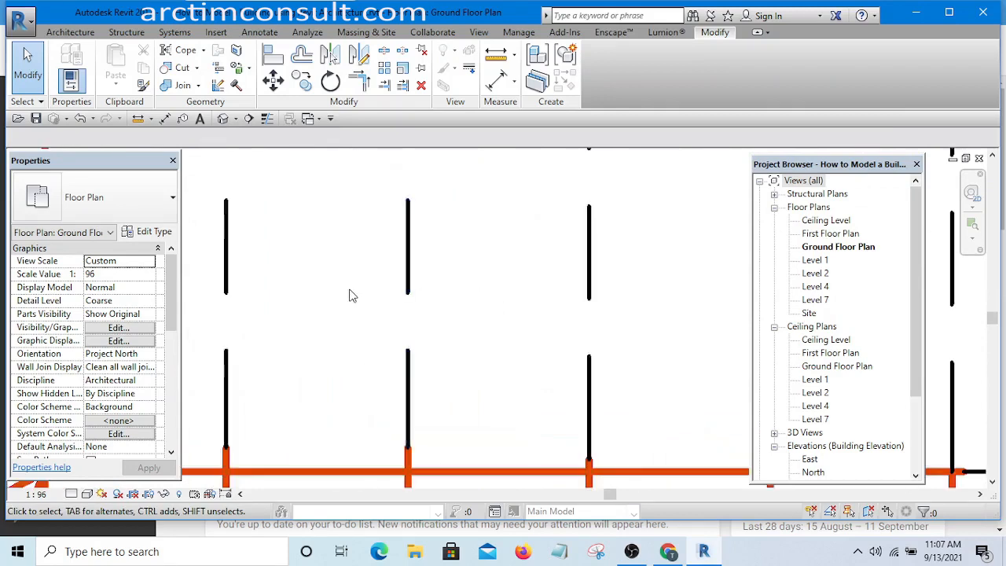
scroll(393, 292, "down", 2)
scroll(559, 281, "up", 1)
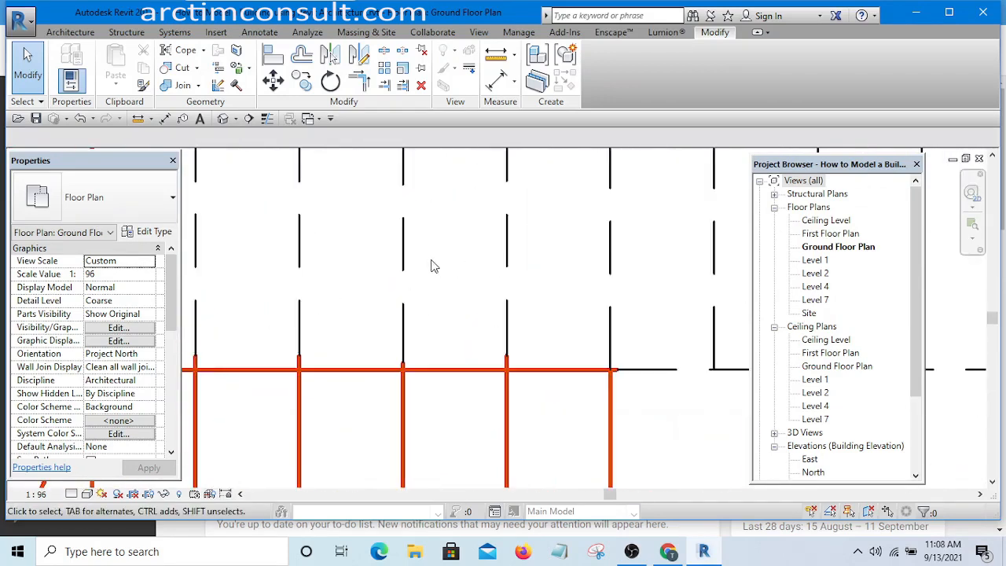
scroll(512, 272, "down", 3)
middle_click_drag(550, 265, 543, 310)
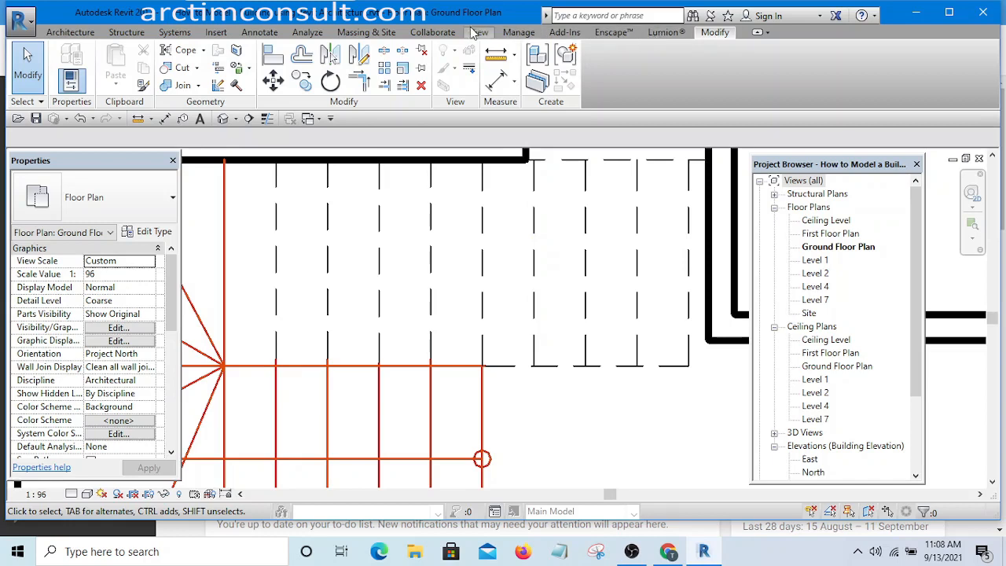
Set the projection line weight of the <Overhead> line style to 2 and apply the change
left_click(518, 34)
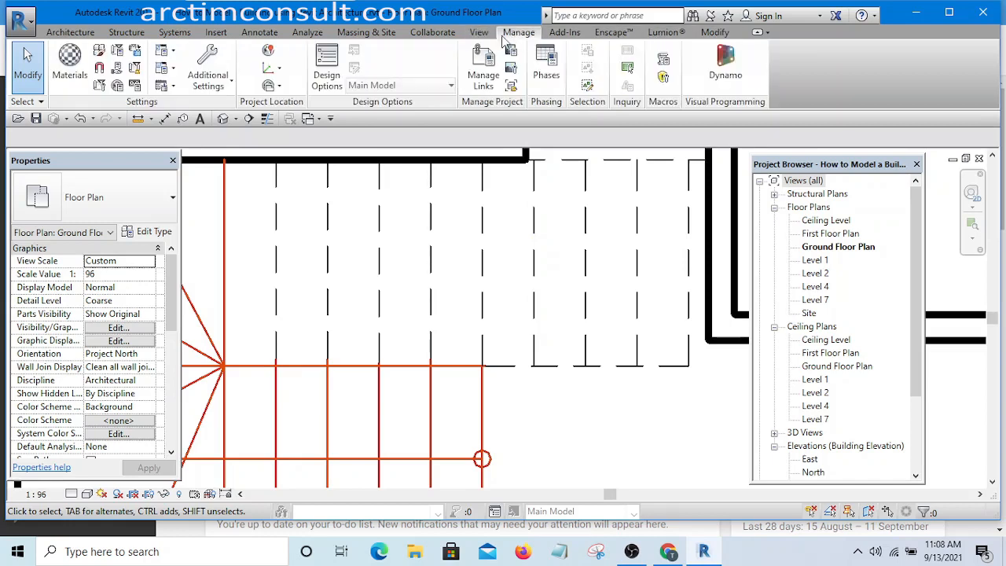
left_click(208, 77)
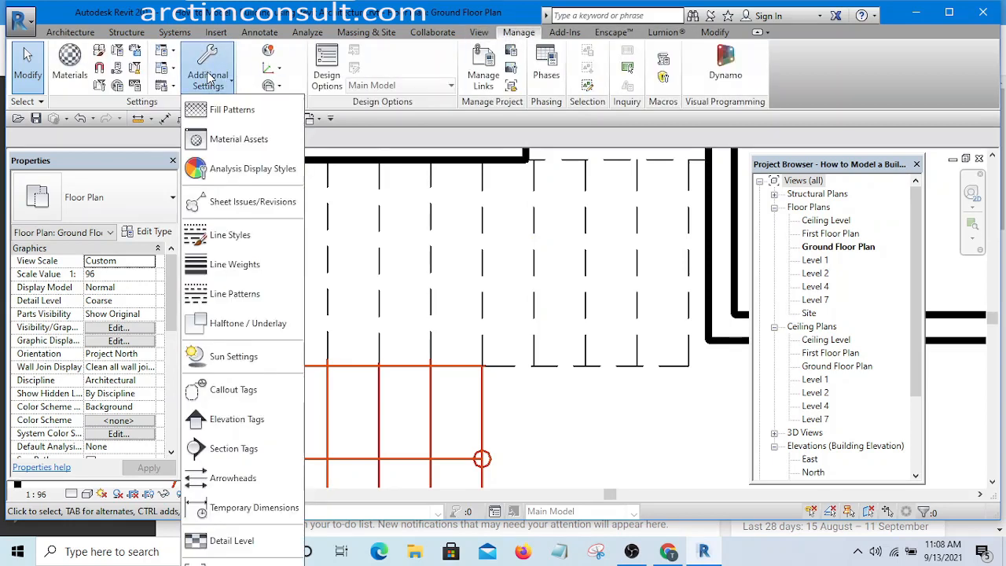
left_click(230, 235)
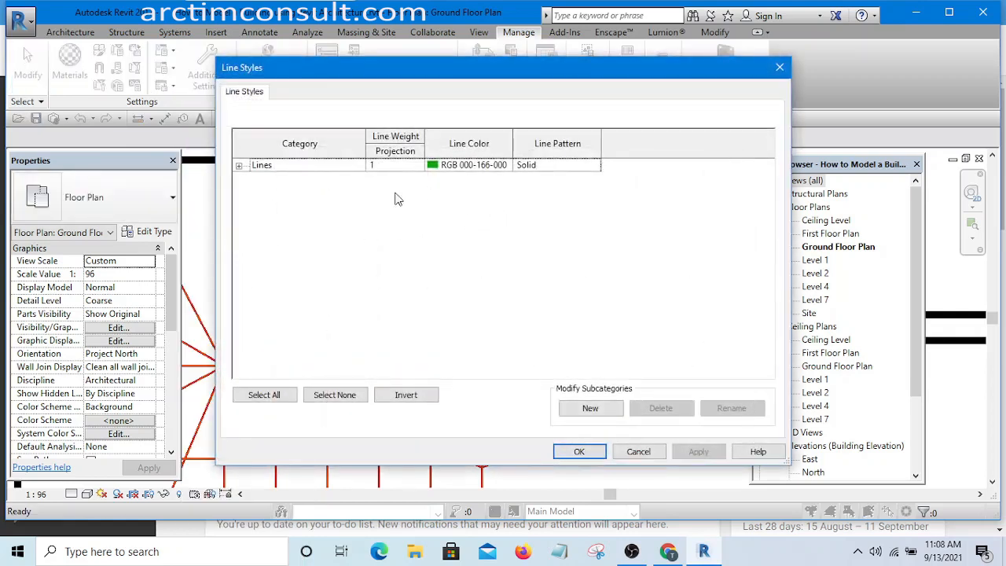
left_click(238, 166)
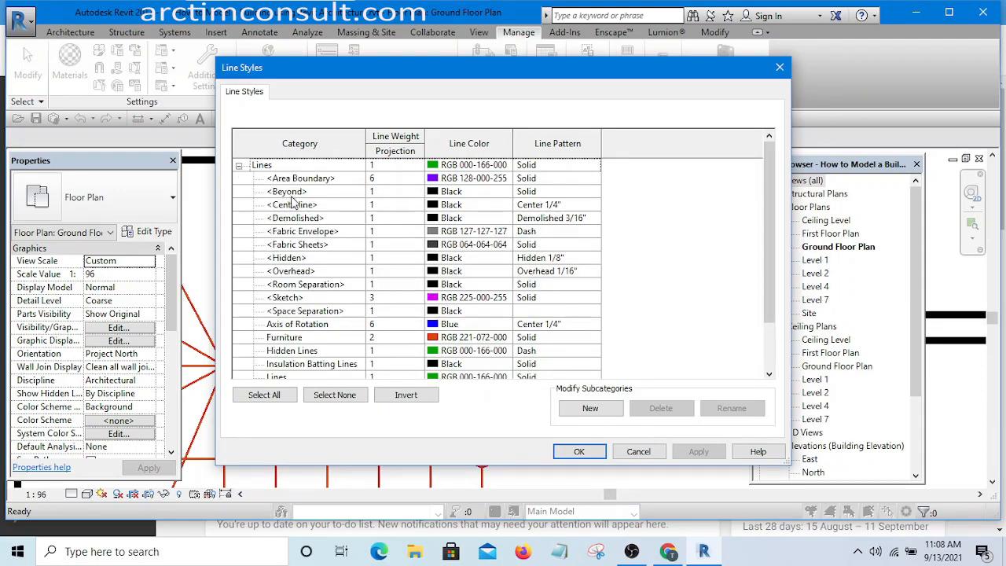
left_click(297, 272)
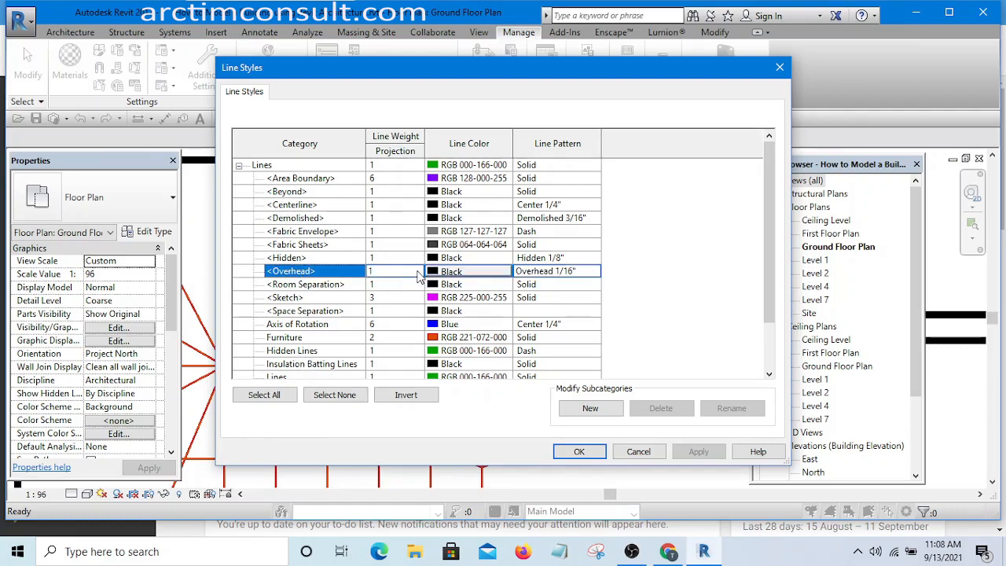
left_click(418, 275)
left_click(417, 272)
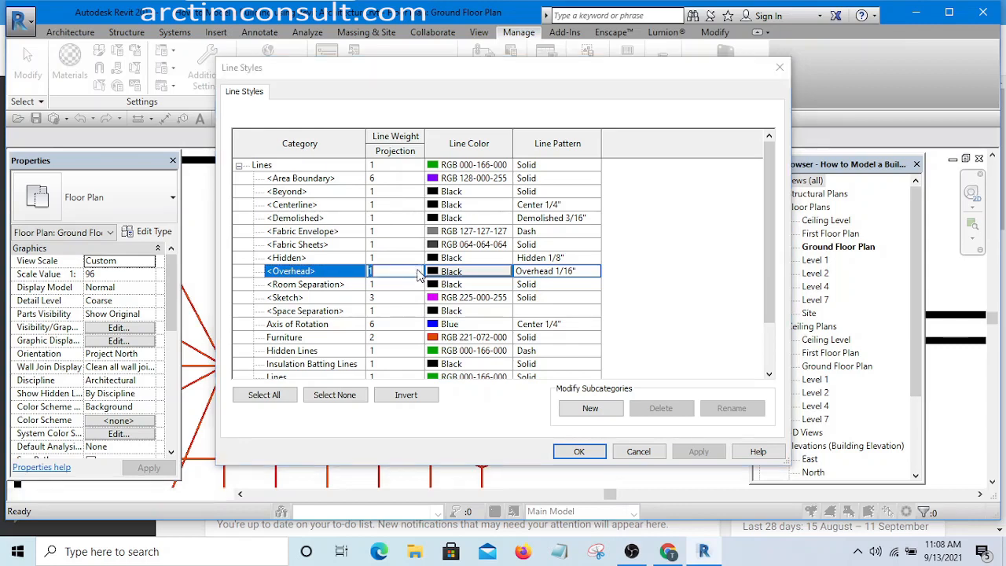
left_click(376, 294)
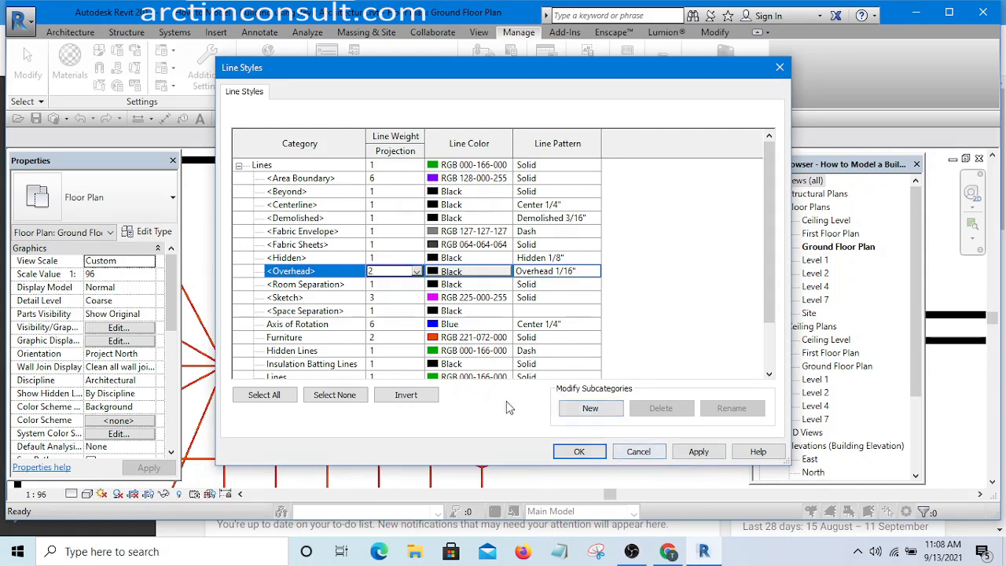
left_click(699, 451)
left_click(580, 453)
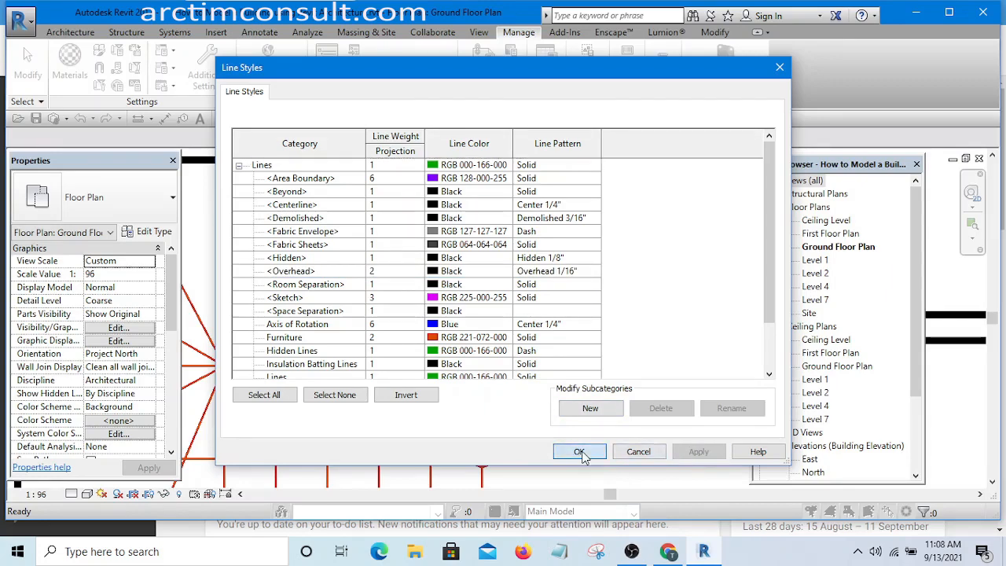
Examine the overhead stair lines at the junction between the flights, and the whole staircase within the ground floor plan
scroll(508, 361, "up", 5)
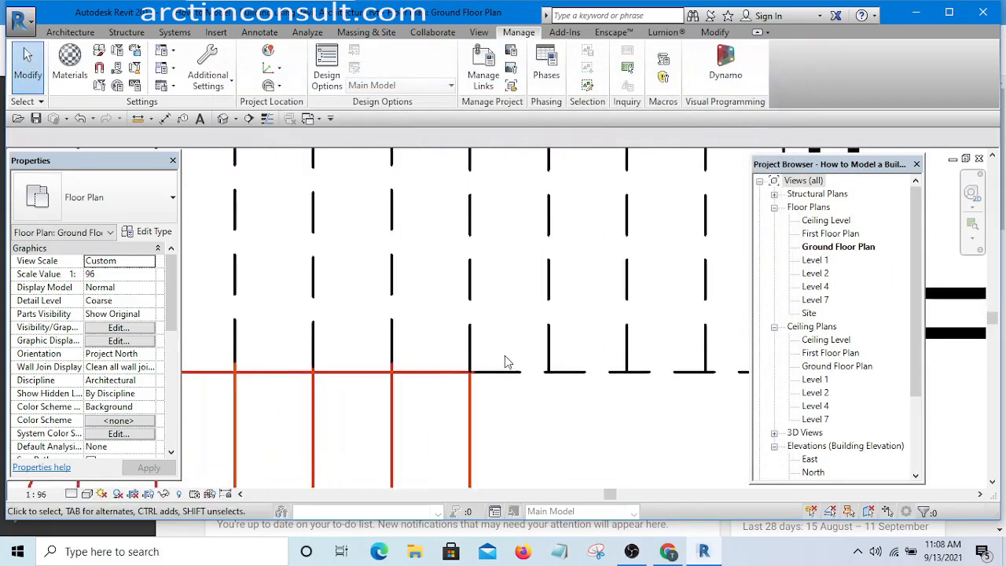
scroll(498, 364, "down", 8)
scroll(503, 366, "up", 5)
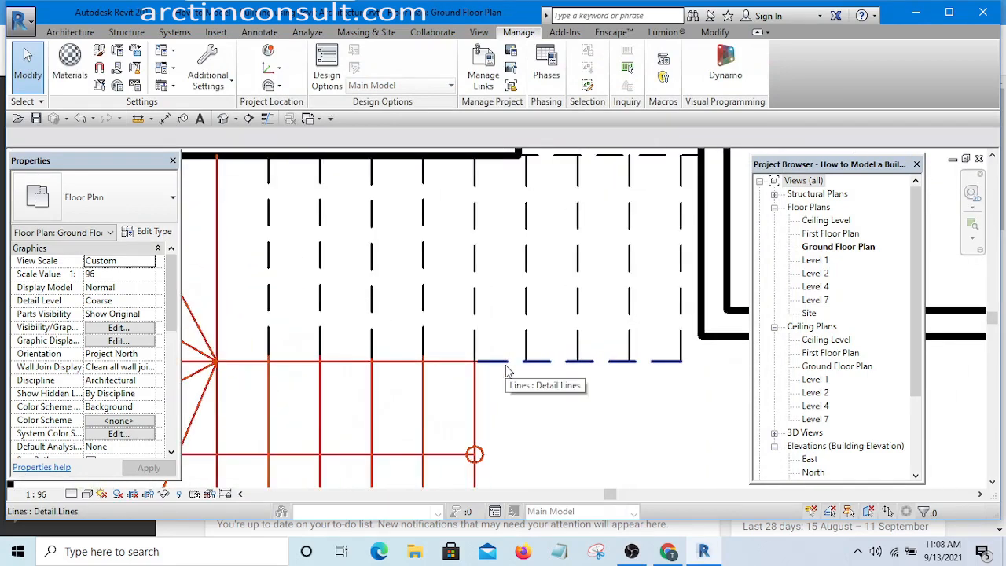
right_click(506, 365)
left_click(556, 429)
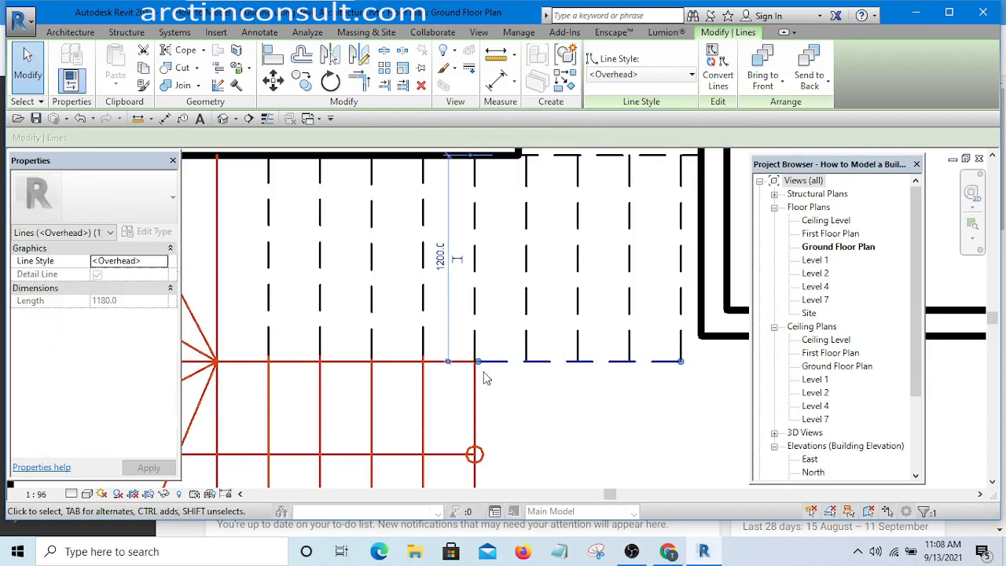
scroll(479, 376, "down", 5)
scroll(474, 373, "up", 3)
key("Escape")
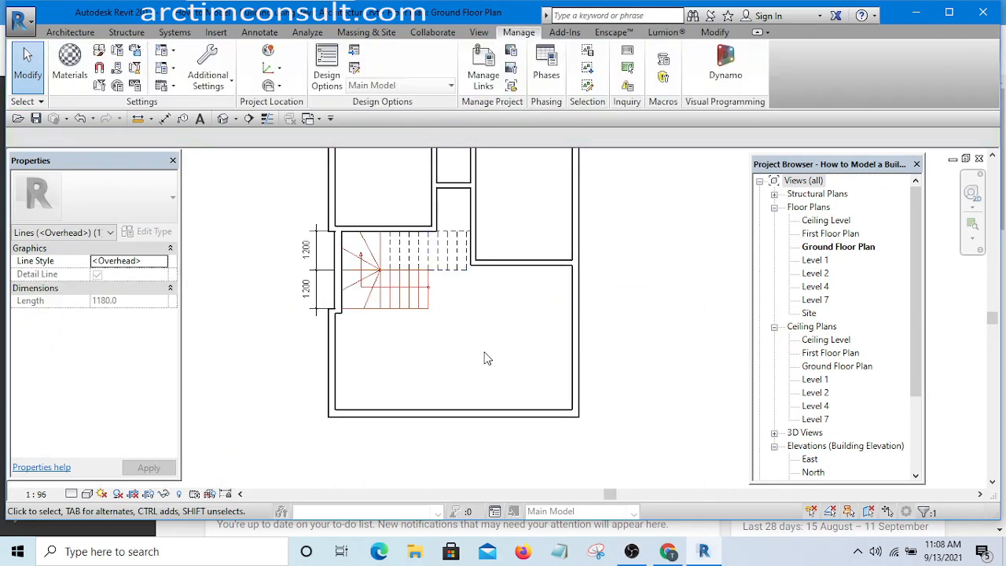
scroll(484, 358, "down", 1)
middle_click_drag(487, 360, 494, 419)
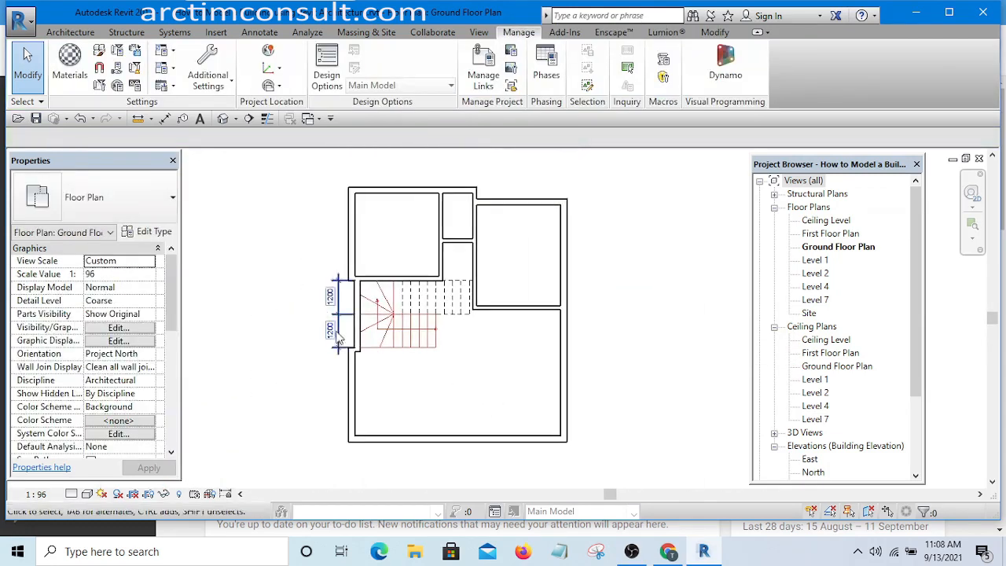
scroll(440, 348, "up", 2)
scroll(455, 354, "down", 4)
scroll(483, 393, "up", 2)
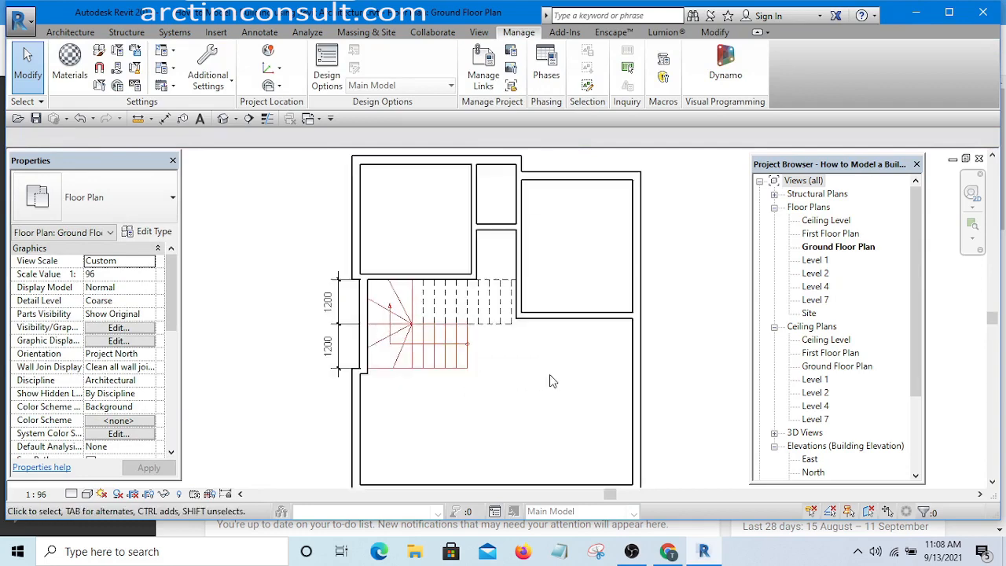
scroll(559, 359, "down", 1)
mouse_move(571, 412)
middle_mouse_down()
mouse_move(584, 380)
mouse_move(579, 397)
middle_mouse_up()
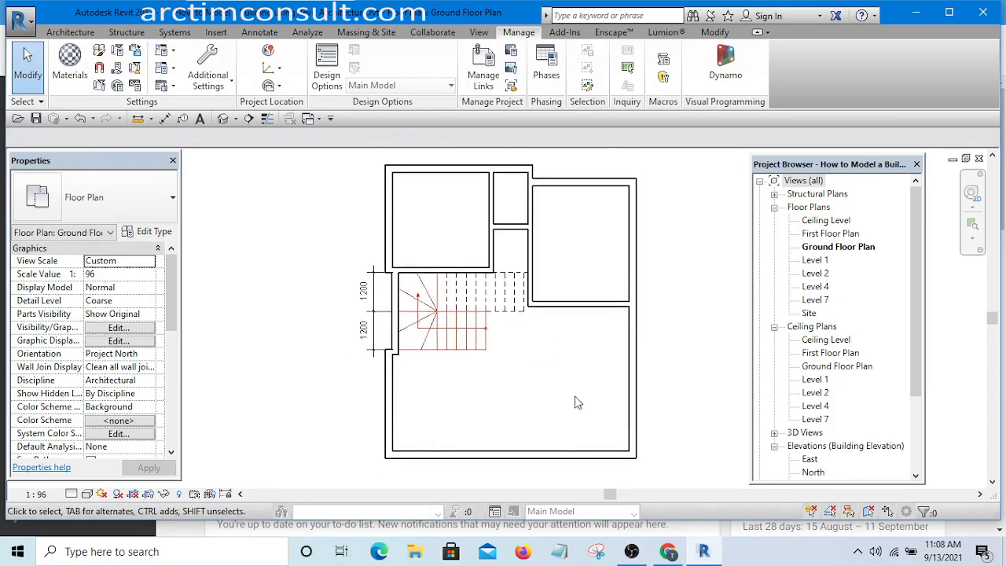